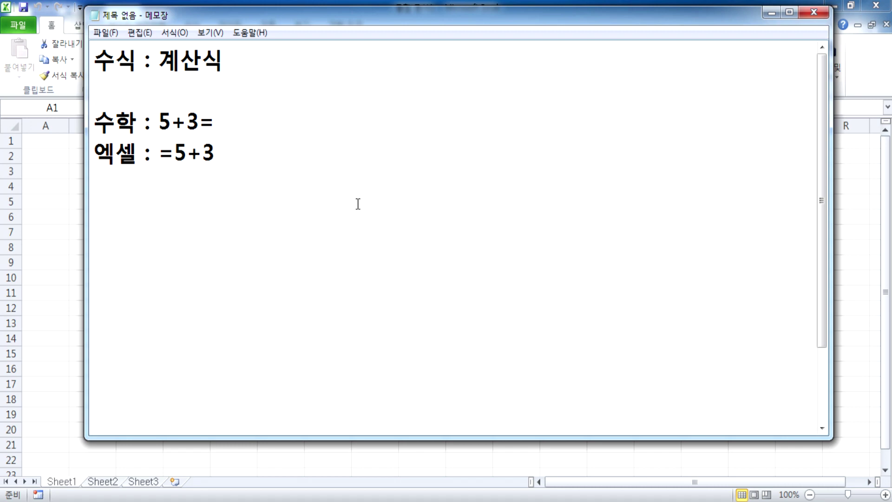
# Step: Start a note line below the Excel example reading "수식을 사용할 때에는 셀 주소를 이용"
pyautogui.press('Return')
pyautogui.write('수식을 사용하')
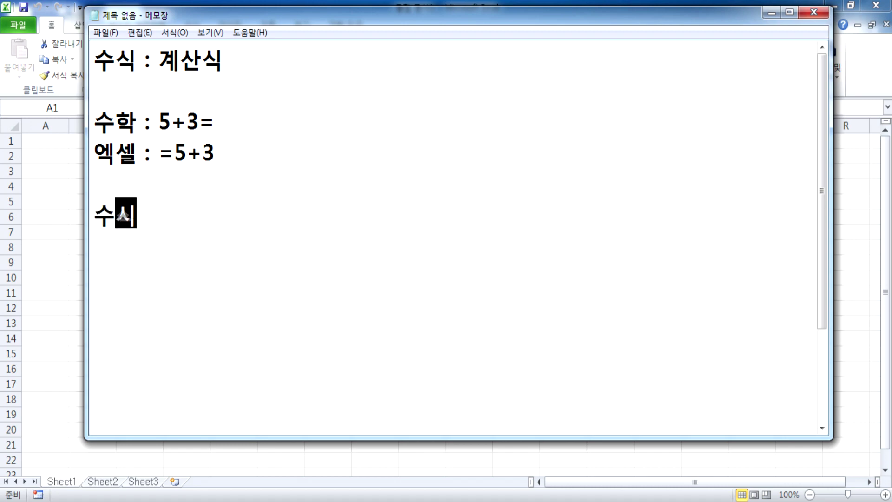
pyautogui.write('ㄹ 때에는 ')
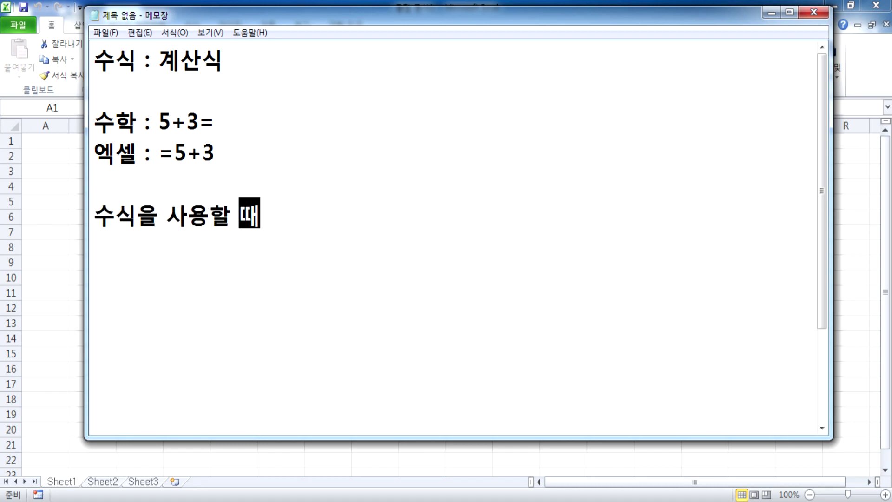
pyautogui.write('셀 주소를 ')
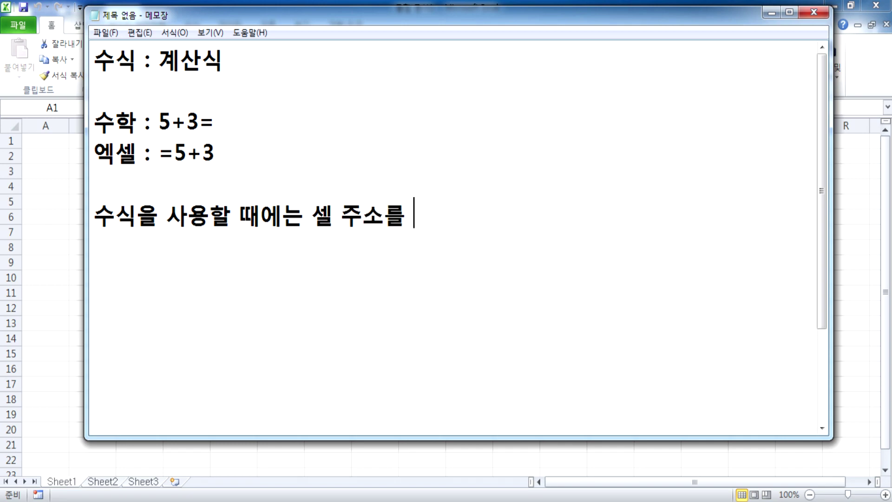
pyautogui.write('이용')
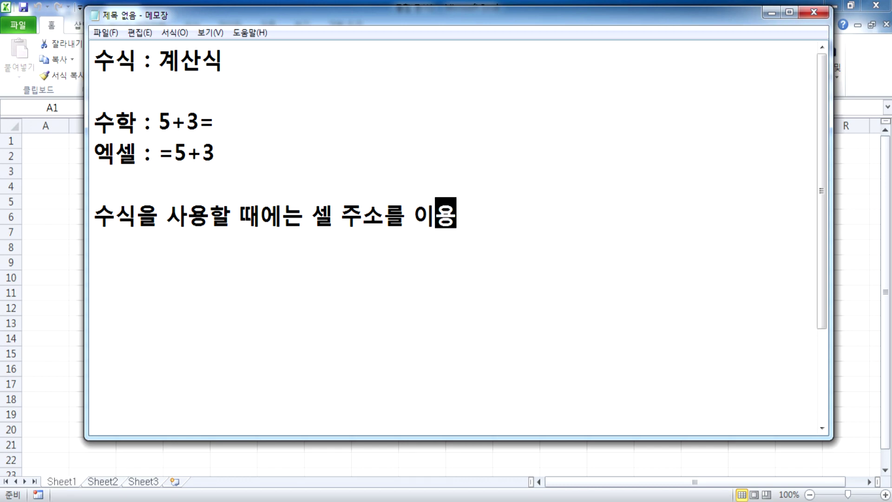
# Step: Insert ", 값, 함수" right after "셀 주소" in the note line about using formulas
pyautogui.press('Left')
pyautogui.press('Left')
pyautogui.press('Left')
pyautogui.press('Left')
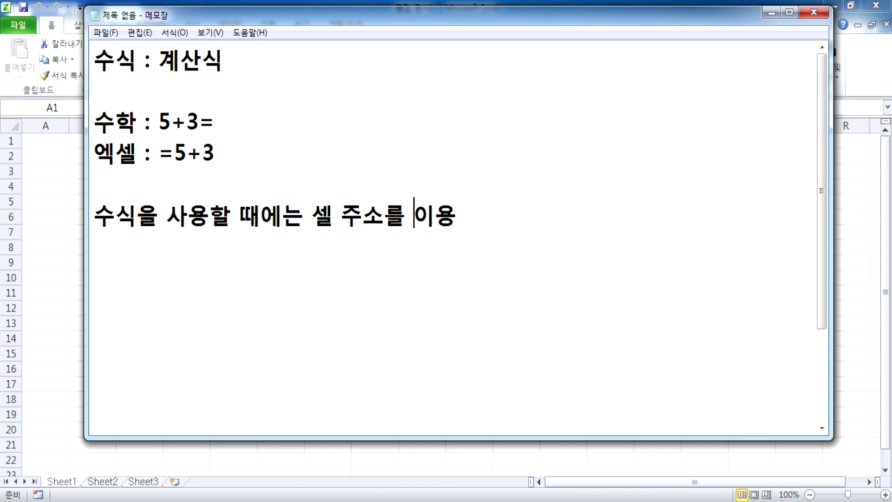
pyautogui.write(', 값')
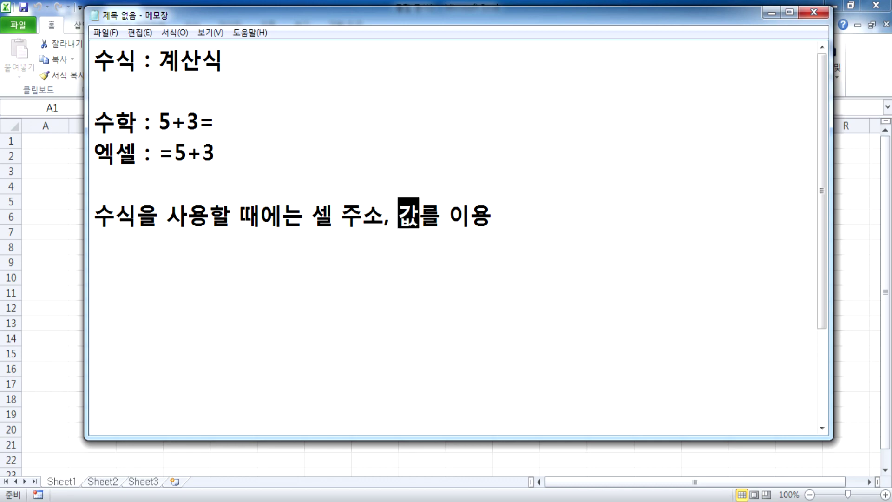
pyautogui.write(', ')
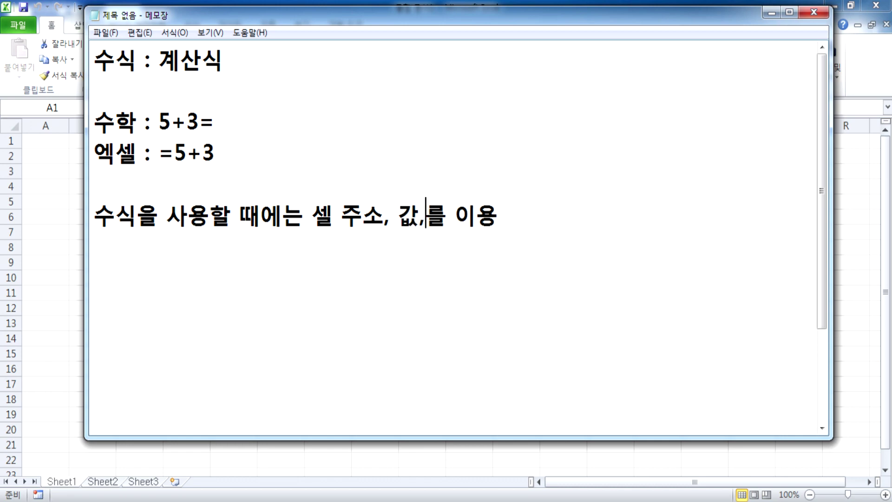
pyautogui.write('함수')
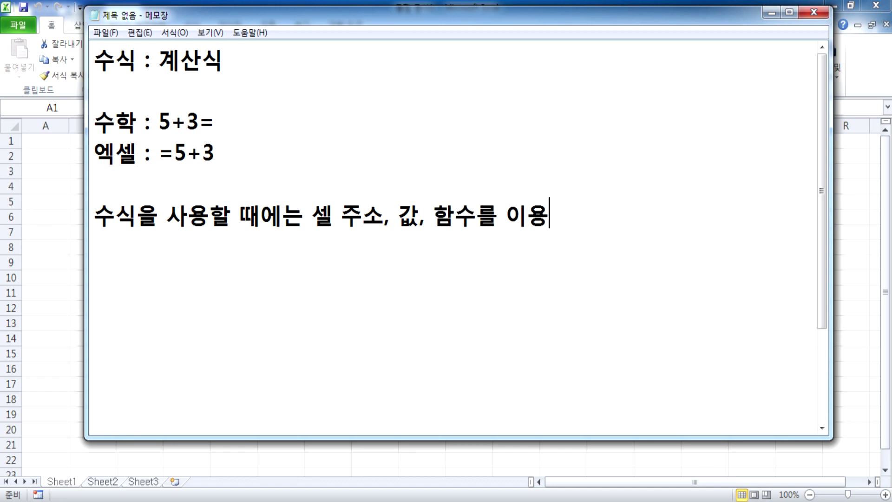
# Step: Add the note line "셀 주소는 키보드로 직접 입력, 마우스로 클릭, 방향키로 움직여도 됩니다." below the line about using formulas
pyautogui.press('Return')
pyautogui.write('셀 주')
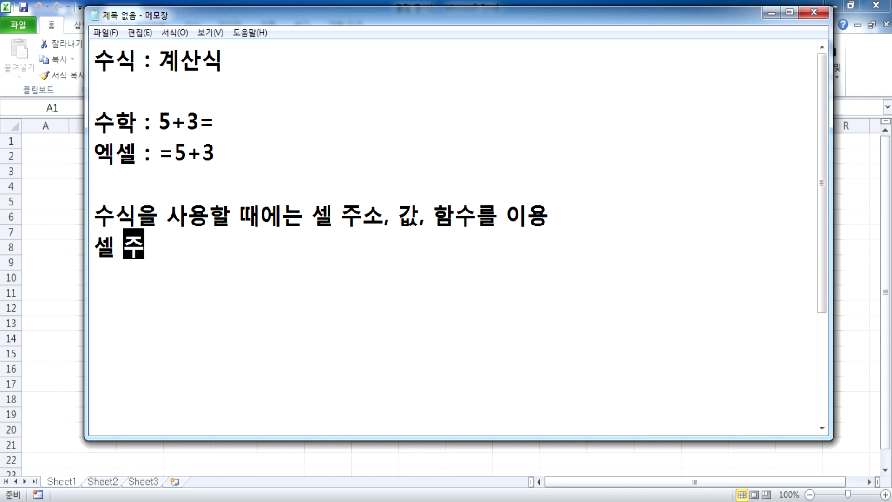
pyautogui.write('소는 키보')
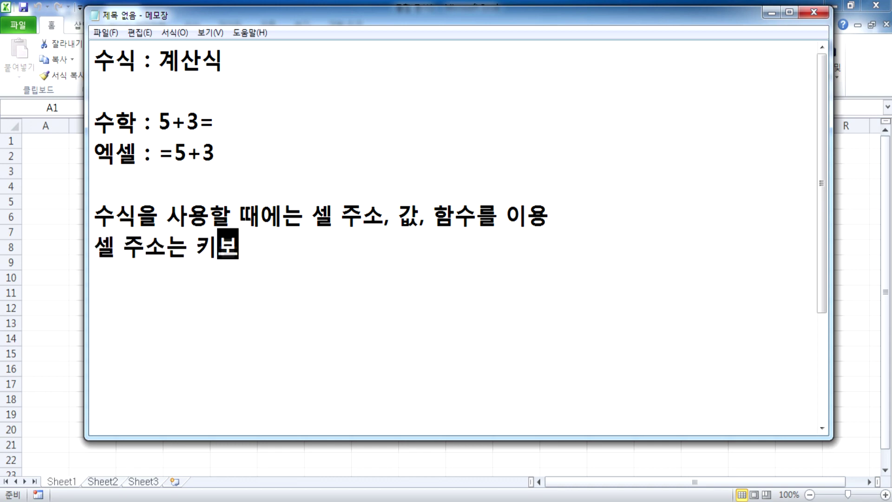
pyautogui.write('드로 직접')
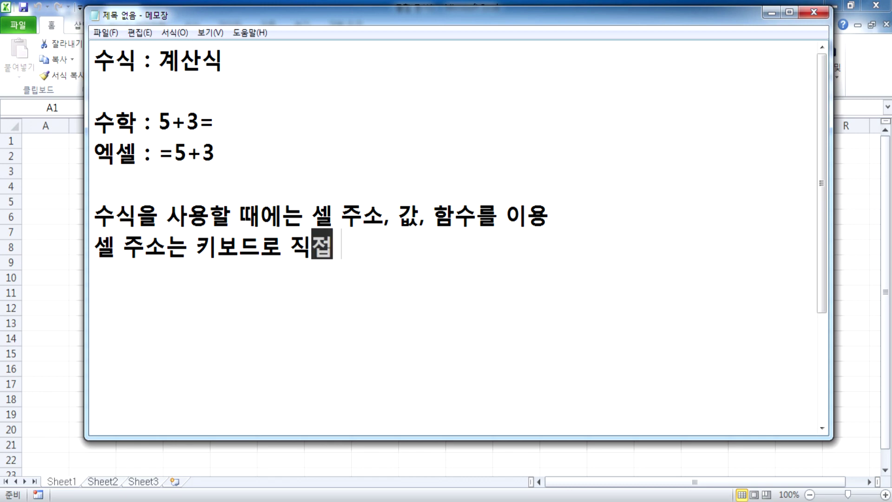
pyautogui.write(' 인력,')
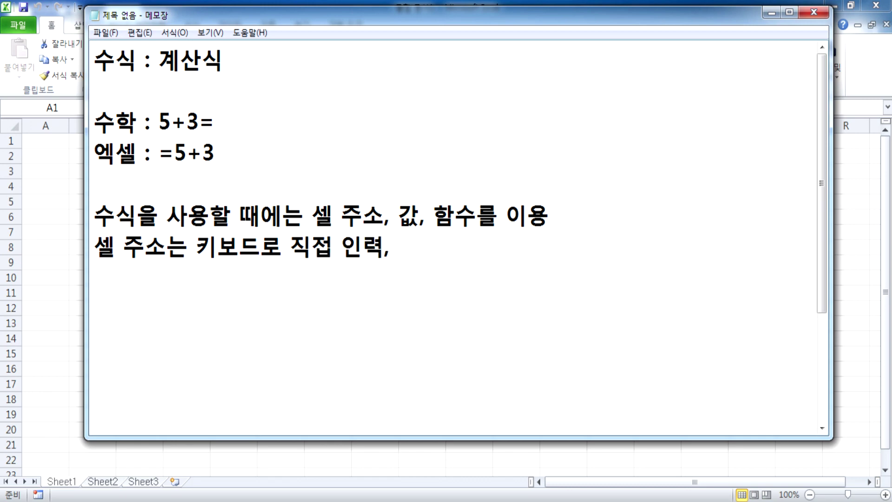
pyautogui.press('BackSpace')
pyautogui.press('BackSpace')
pyautogui.press('BackSpace')
pyautogui.press('BackSpace')
pyautogui.write('입력, 마우스로 클')
pyautogui.press('BackSpace')
pyautogui.press('BackSpace')
pyautogui.write('클릭, 방향키로 움직ㄱ')
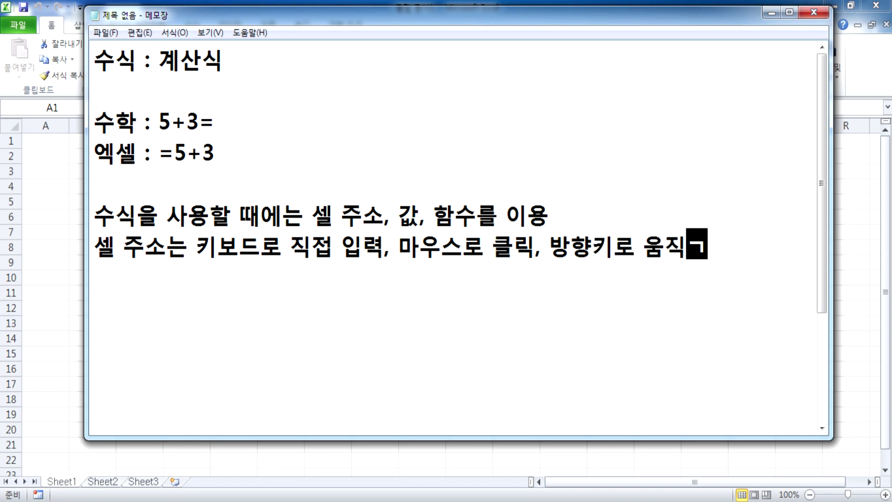
pyautogui.press('BackSpace')
pyautogui.write('여도 됩니다.')
pyautogui.press('Return')
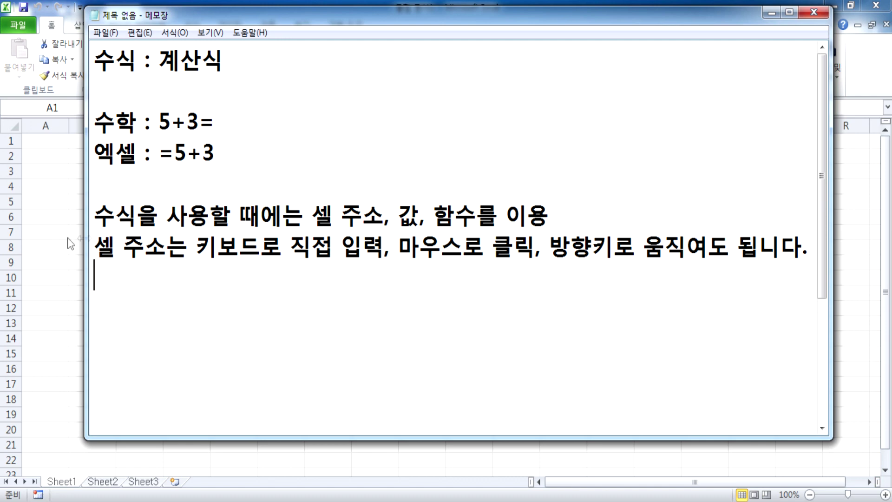
# Step: Switch to the Excel workbook and enter 50 in cell A1 and 30 in cell A2
pyautogui.click(65, 185)
pyautogui.keyDown('ctrl'); pyautogui.scroll(7, 505, 257); pyautogui.keyUp('ctrl')
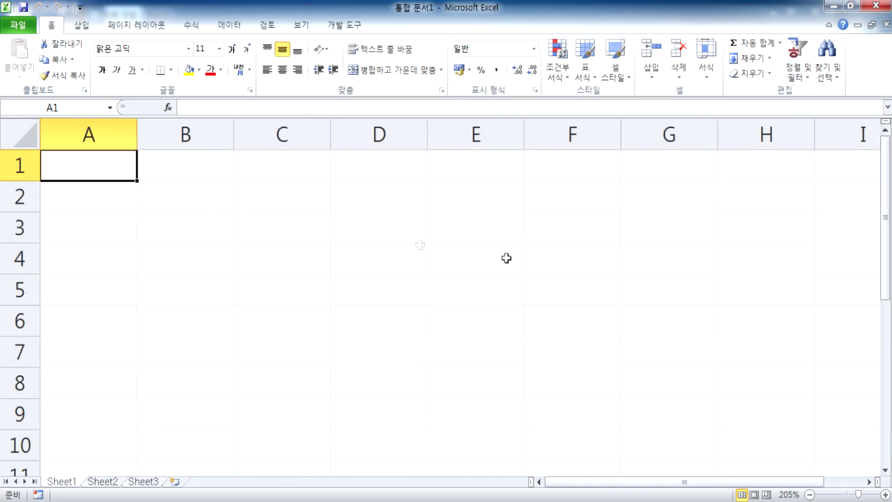
pyautogui.write('50')
pyautogui.press('Return')
pyautogui.write('30')
pyautogui.press('Return')
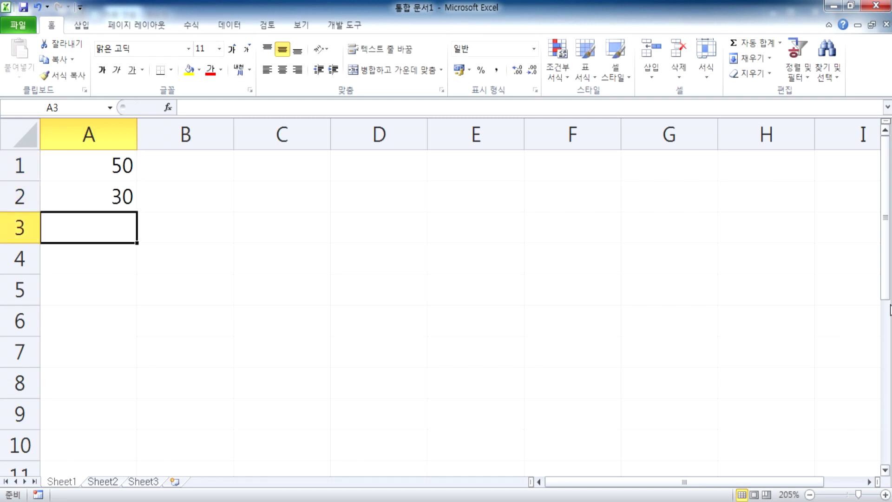
# Step: Enter the formula =50+30 with literal values in cell C3
pyautogui.press('Right')
pyautogui.press('Right')
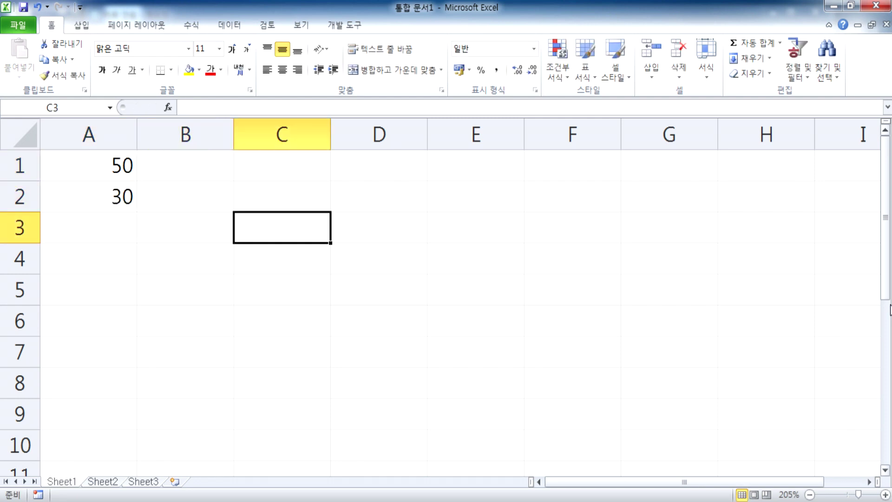
pyautogui.write('=')
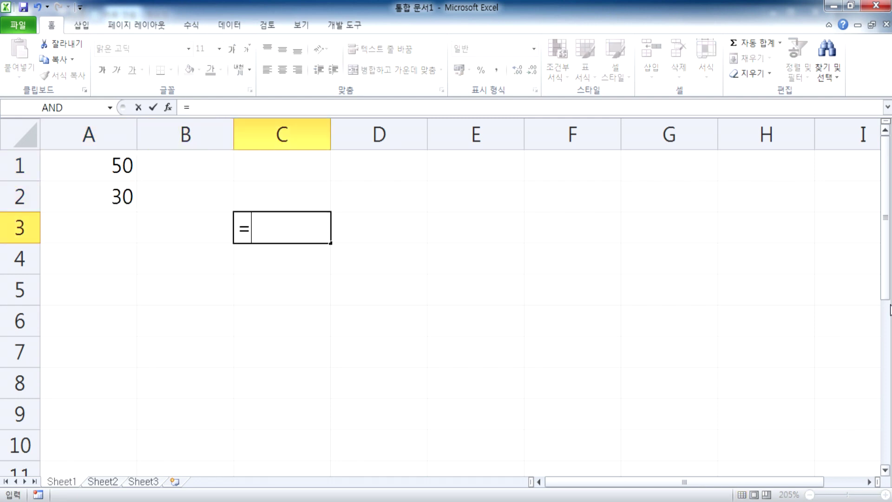
pyautogui.write('50+30')
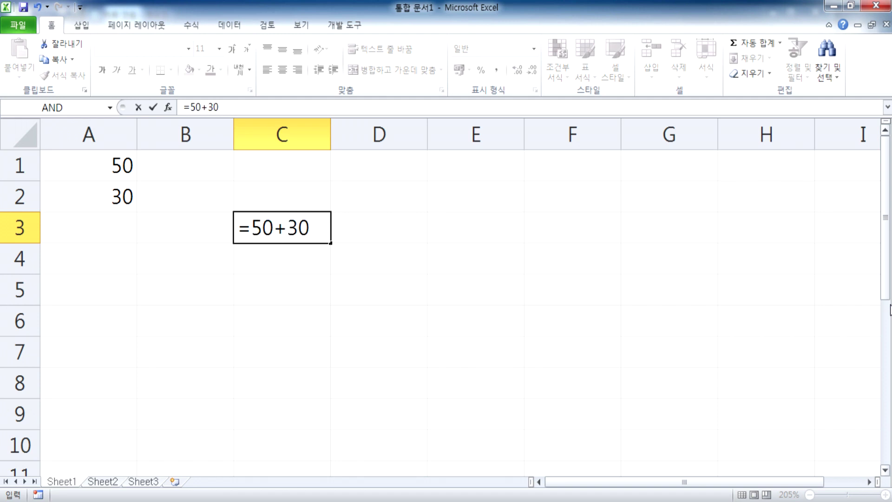
pyautogui.press('Return')
# Step: Enter the formula =A1+A2 in cell C4, picking both referenced cells on the sheet
pyautogui.write('=')
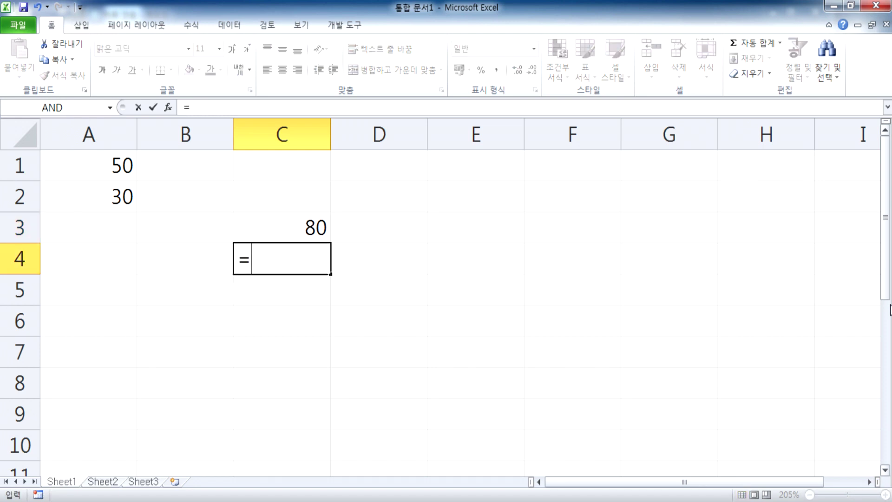
pyautogui.click(100, 169)
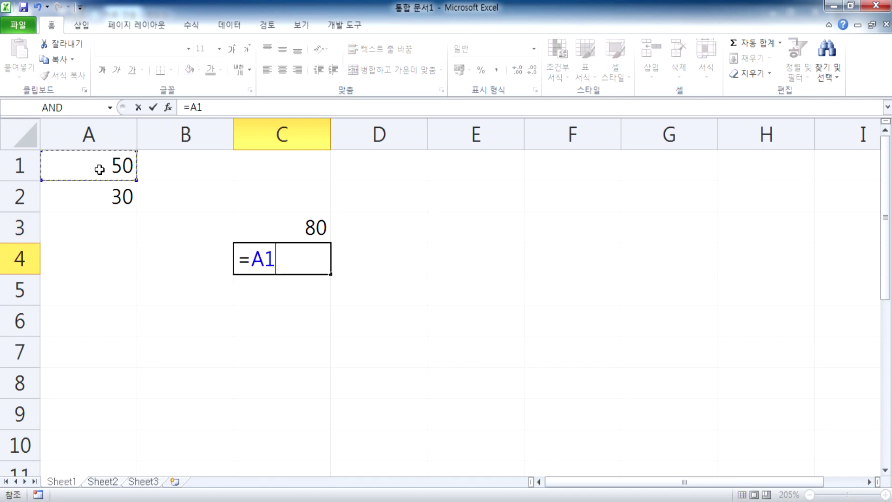
pyautogui.write('+')
pyautogui.click(110, 197)
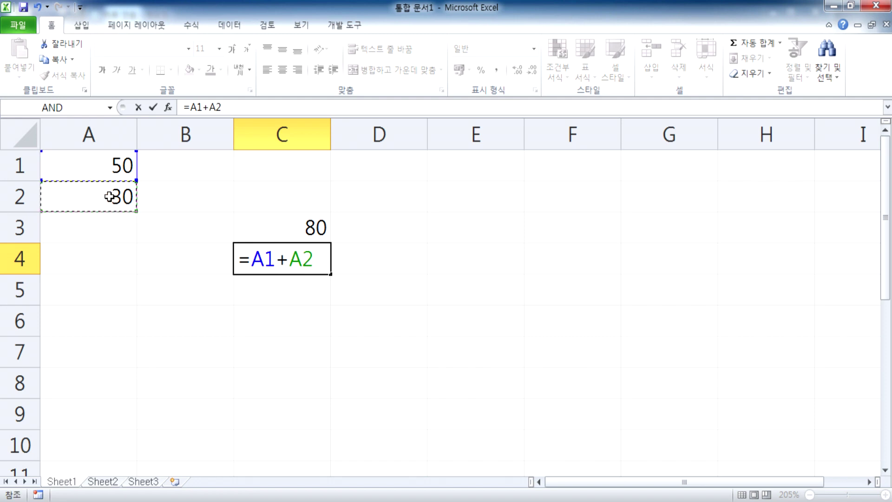
pyautogui.press('Return')
# Step: Build the same cell-reference sum, =A1+A2, in cell C5
pyautogui.write('=')
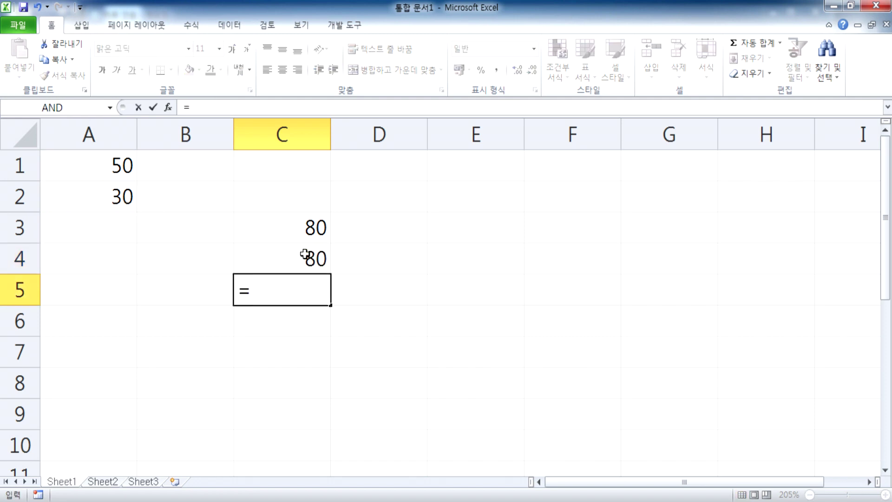
pyautogui.press('Up')
pyautogui.press('Up')
pyautogui.press('Up')
pyautogui.press('Up')
pyautogui.press('Left')
pyautogui.press('Left')
pyautogui.press('Right')
pyautogui.press('Left')
pyautogui.write('+')
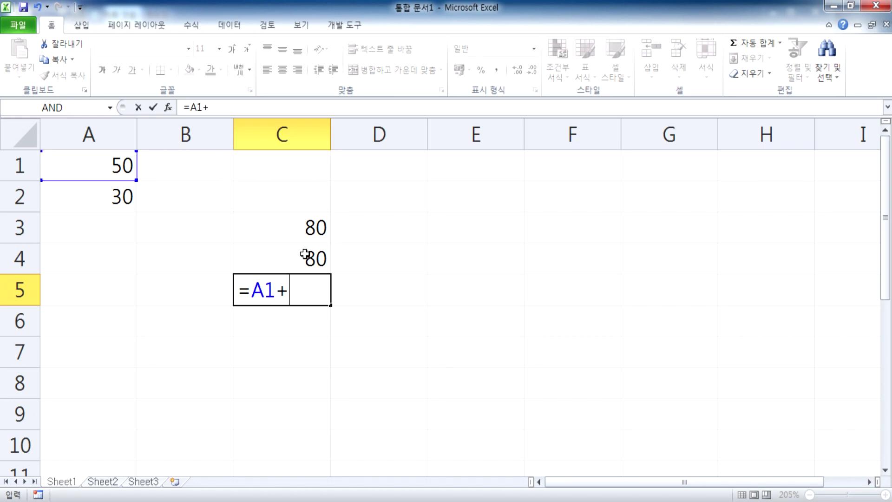
pyautogui.press('Up')
pyautogui.press('Up')
pyautogui.press('Up')
pyautogui.press('Left')
pyautogui.press('Left')
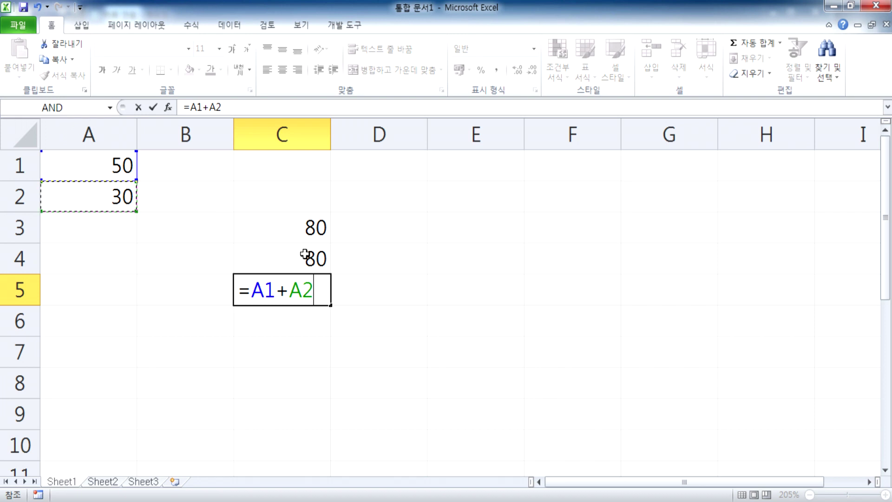
pyautogui.press('Return')
# Step: Inspect the formula in cell C3, highlighting its 50+30 part, and leave it as it is
pyautogui.press('Up')
pyautogui.press('Up')
pyautogui.press('Up')
pyautogui.press('F2')
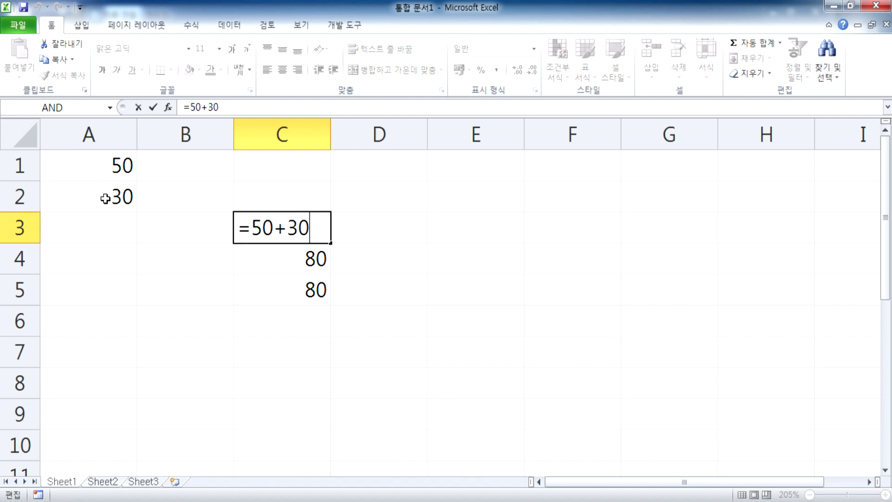
pyautogui.moveTo(248, 228); pyautogui.dragTo(315, 229)
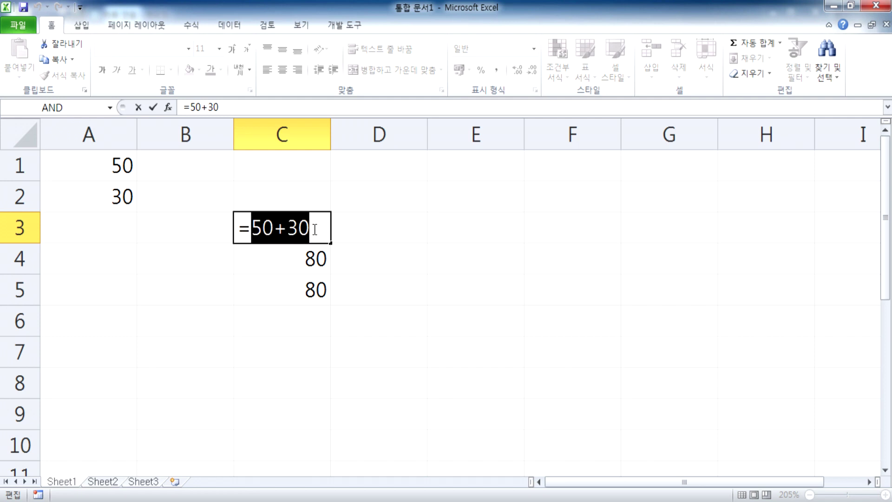
pyautogui.hotkey('ctrl', 'Return')
# Step: Change the source values to 500 in cell A1 and 3000 in cell A2
pyautogui.click(76, 163)
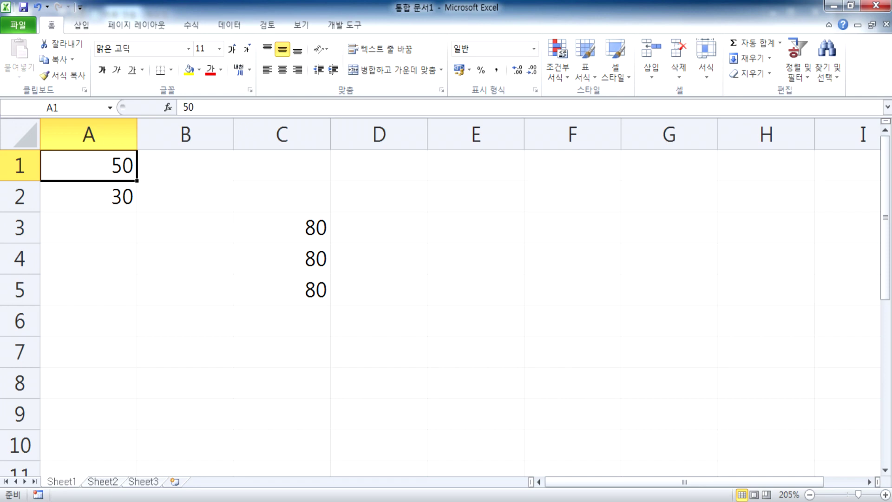
pyautogui.press('F2')
pyautogui.write('0')
pyautogui.press('Return')
pyautogui.write('3000')
pyautogui.press('Return')
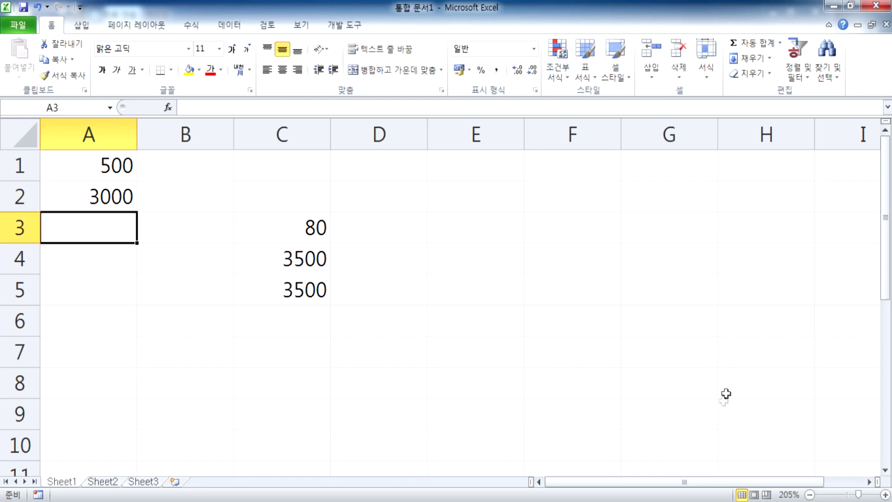
# Step: Examine the formulas in cells C4 and C5 to check which cells they refer to
pyautogui.click(325, 259)
pyautogui.press('F2')
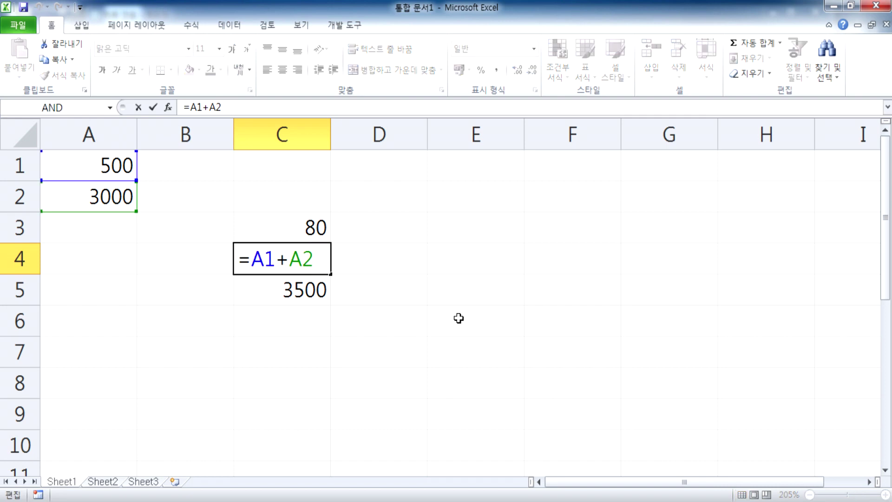
pyautogui.press('Escape')
pyautogui.click(320, 292)
pyautogui.press('F2')
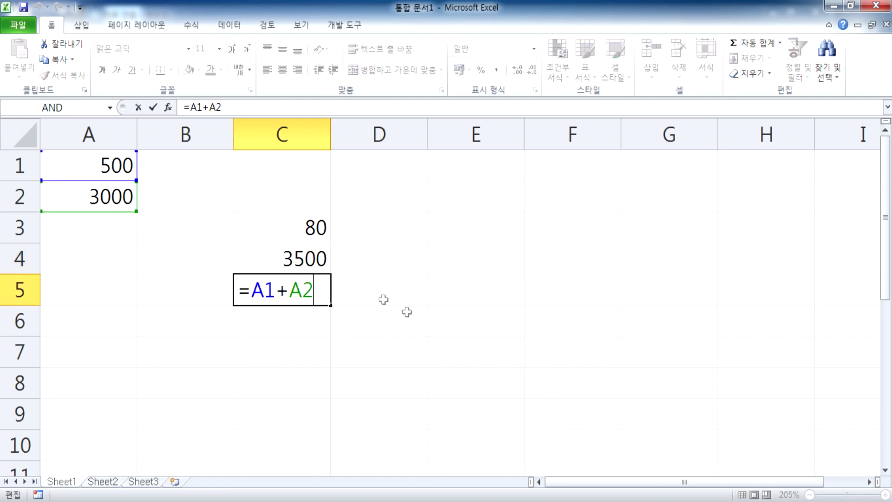
# Step: Edit the literal formula in cell C3 so that it adds 500 and 3000
pyautogui.click(297, 232)
pyautogui.press('F2')
pyautogui.press('Left')
pyautogui.press('Left')
pyautogui.press('Left')
pyautogui.write('0')
pyautogui.press('Right')
pyautogui.press('Right')
pyautogui.press('Right')
pyautogui.write('00')
pyautogui.press('Return')
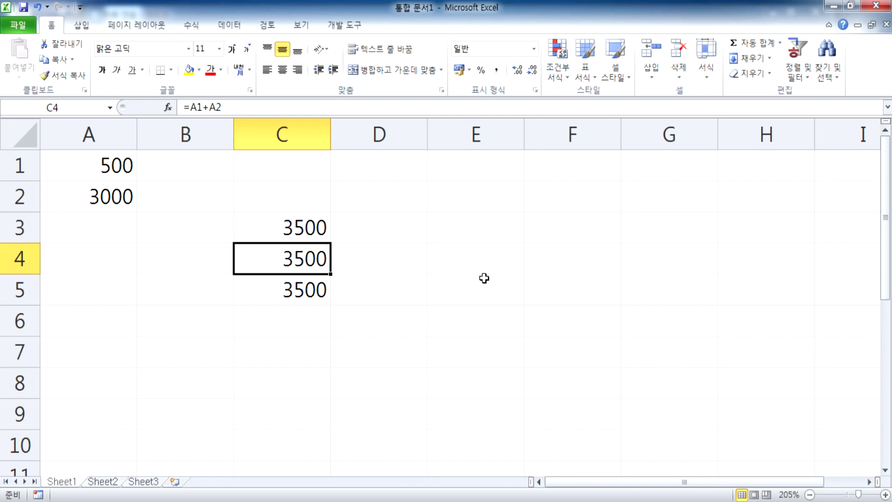
# Step: Enter the formula =5700+4200 in cell F4
pyautogui.press('Right')
pyautogui.press('Right')
pyautogui.press('Right')
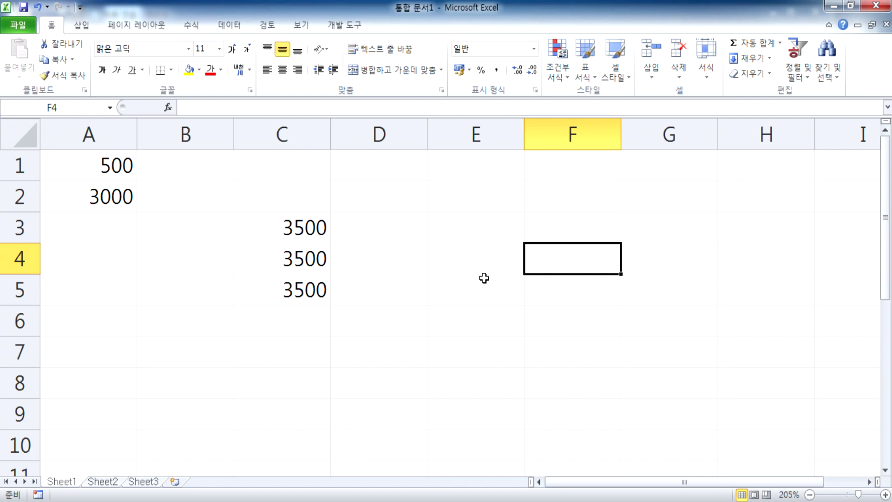
pyautogui.write('=5700+47')
pyautogui.press('BackSpace')
pyautogui.write('200')
pyautogui.press('Return')
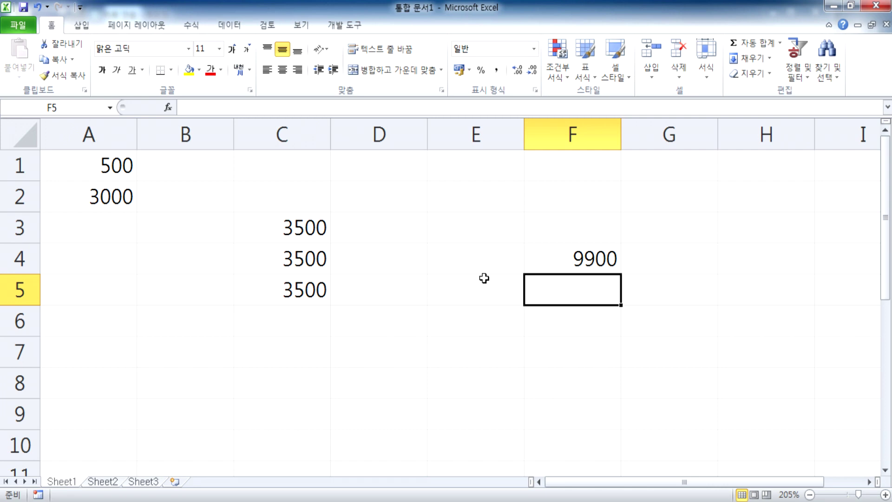
# Step: Display the formula stored in cell F4 to check its literal values
pyautogui.press('Up')
pyautogui.press('F2')
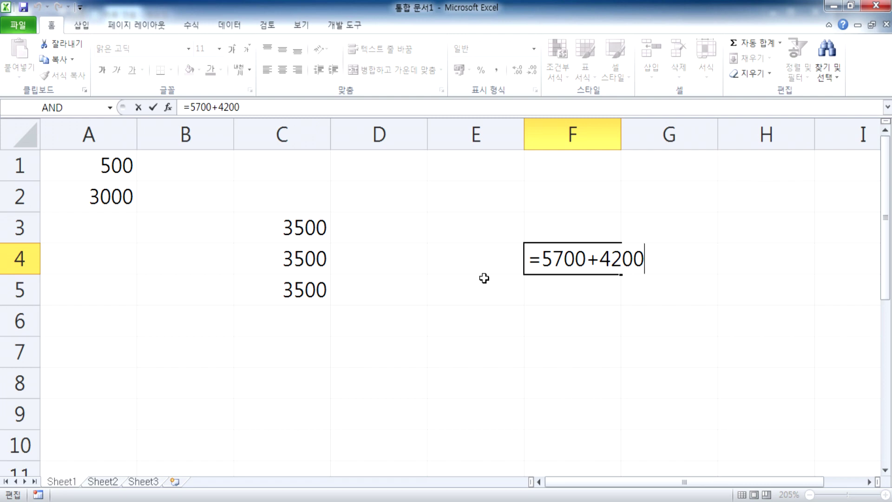
pyautogui.press('Escape')
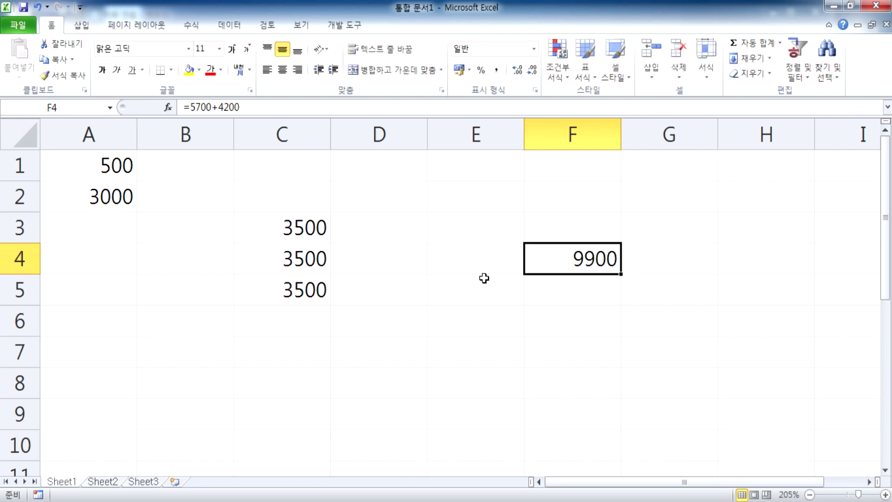
# Step: Demonstrate a sample calculation in the Windows Calculator and return to the worksheet
pyautogui.click(11, 500)
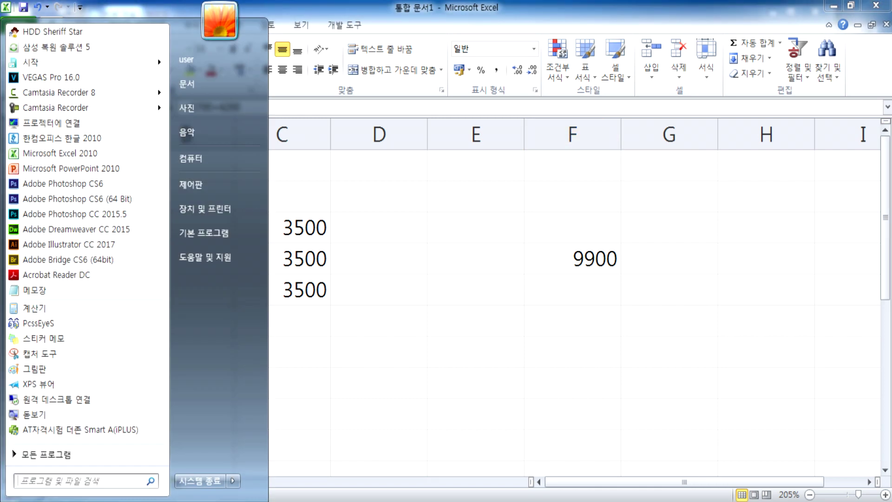
pyautogui.click(50, 309)
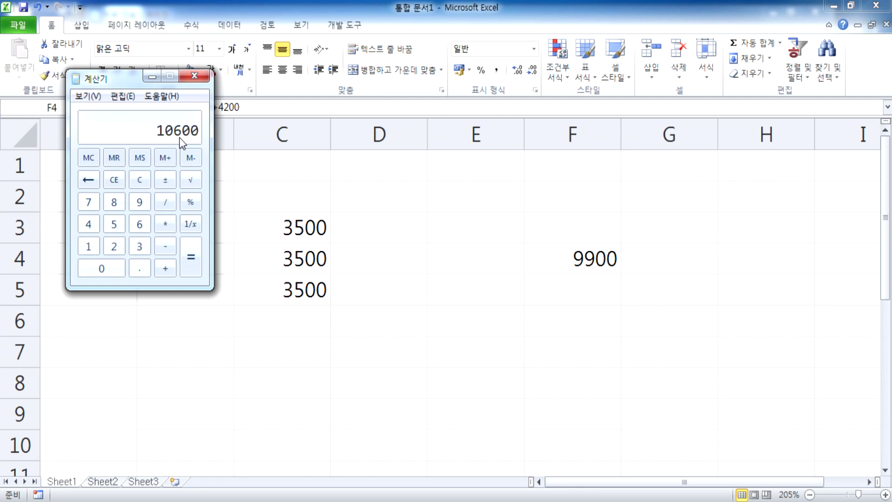
pyautogui.click(195, 76)
pyautogui.click(486, 198)
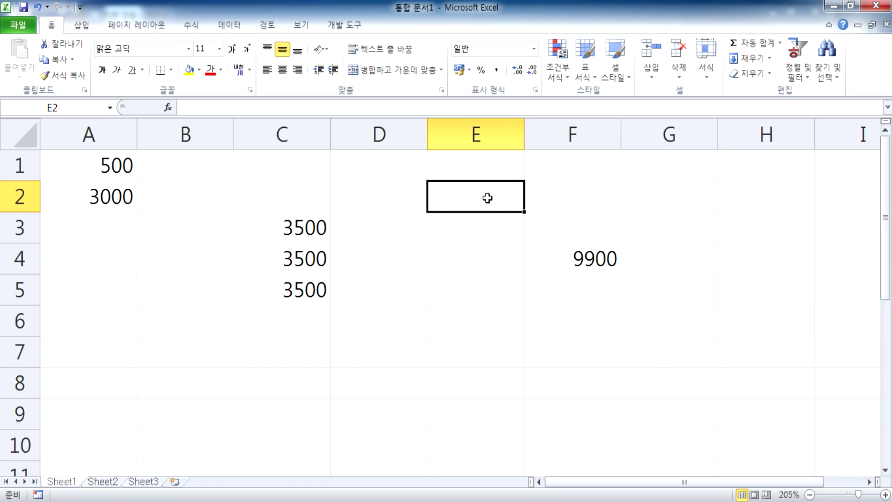
# Step: Compare the formulas in cells C3 to C5 with the literal formula in cell F4
pyautogui.click(300, 226)
pyautogui.click(294, 261)
pyautogui.click(287, 291)
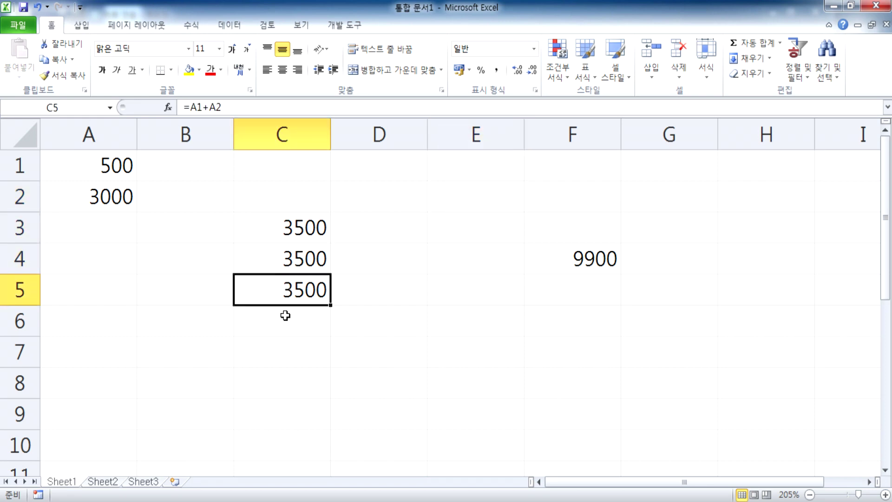
pyautogui.click(285, 316)
pyautogui.click(555, 256)
pyautogui.press('F2')
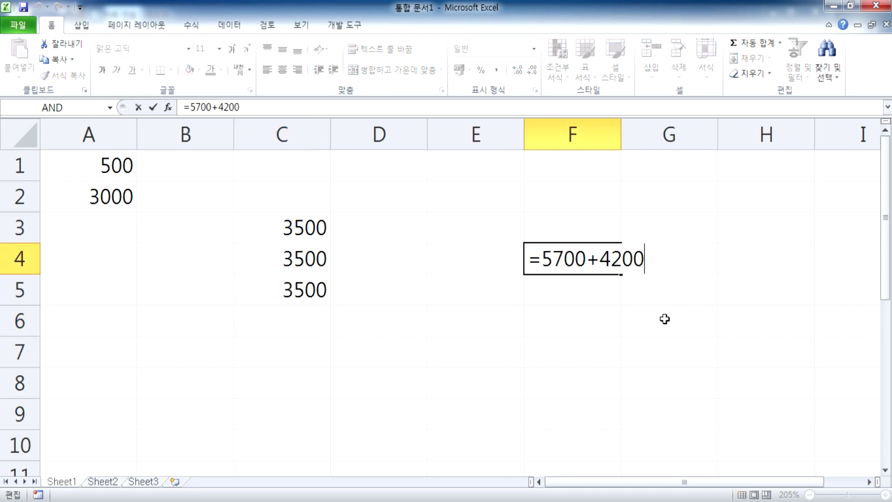
pyautogui.hotkey('ctrl', 'Return')
# Step: Switch to Notepad and add the line "여러 셀에 걸쳐서 계산할 때에는 자동 채우기 핸들을 이용" to the end of the notes
pyautogui.hotkey('alt', 'Tab')
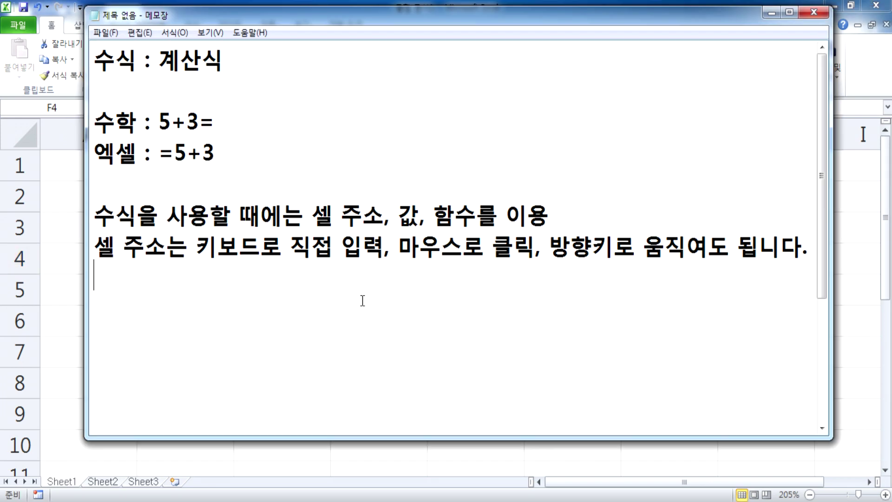
pyautogui.press('Return')
pyautogui.write('여러 셀')
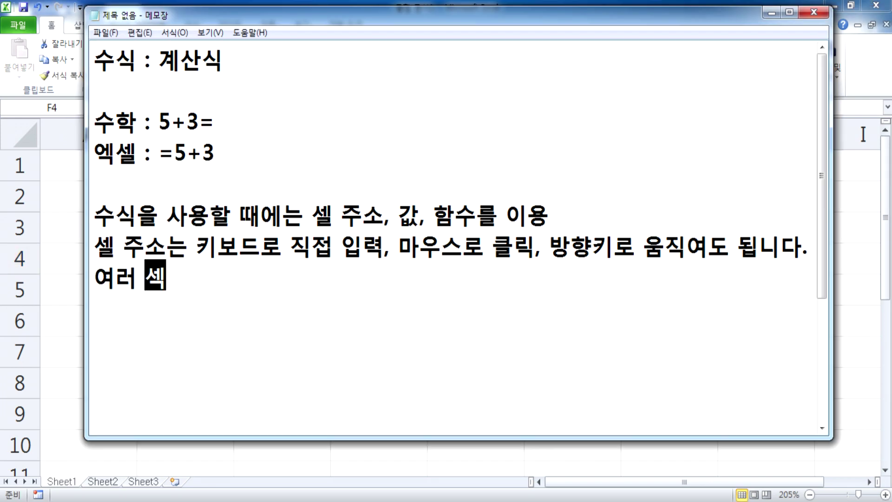
pyautogui.write('에 걸쳐서 ')
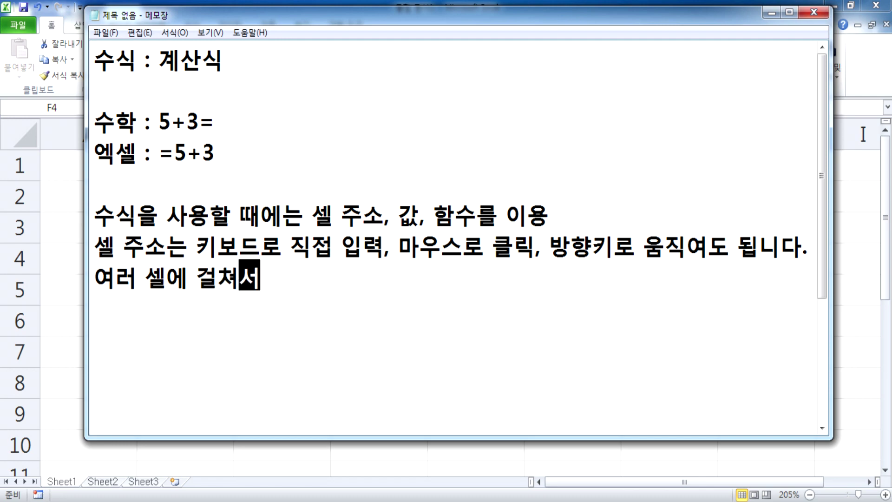
pyautogui.write('계')
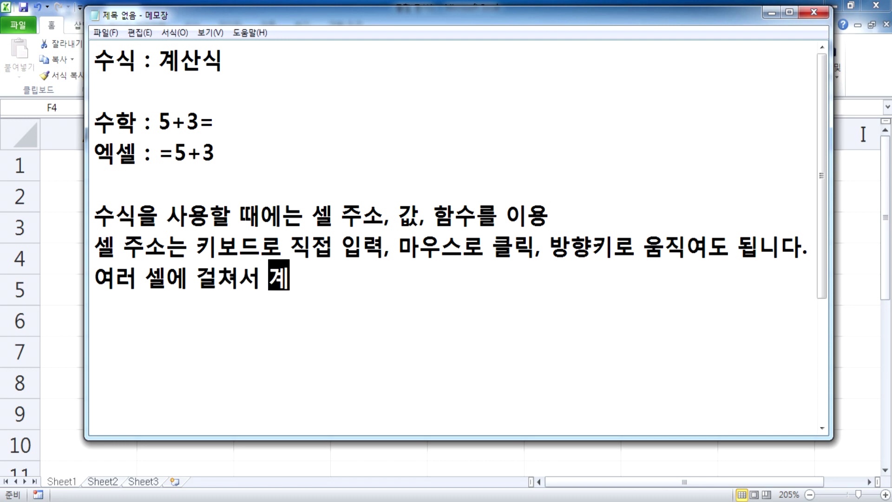
pyautogui.write('산할 때에는 ')
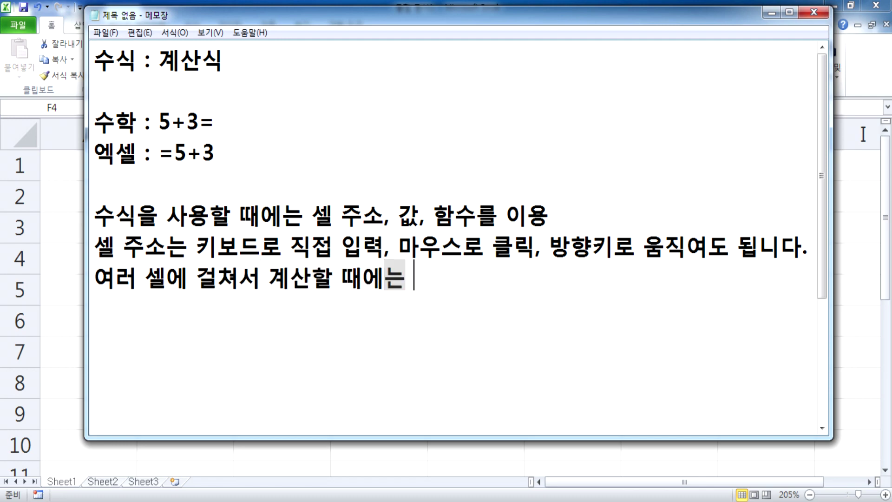
pyautogui.write('자동 채우')
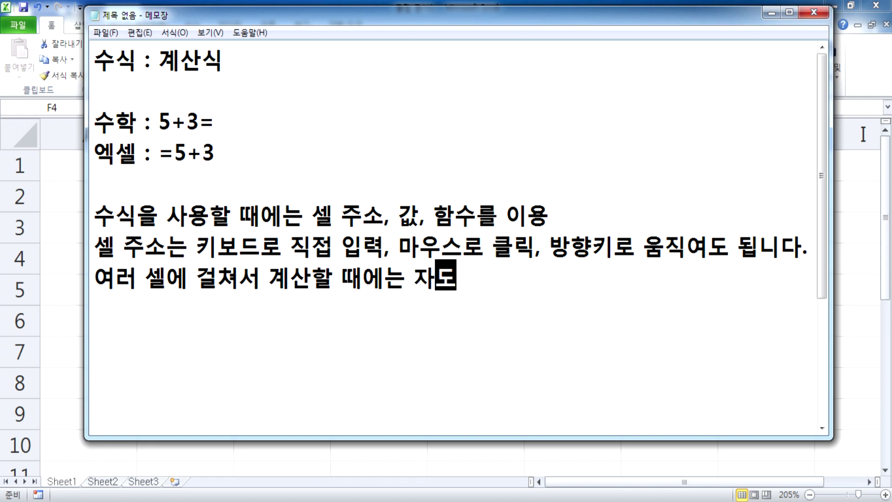
pyautogui.write('기 핸들을 ')
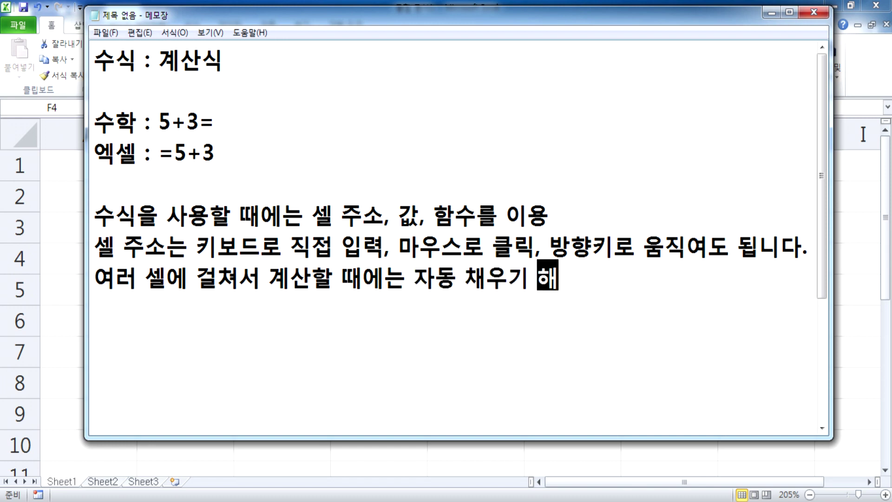
pyautogui.write('이용')
pyautogui.press('Return')
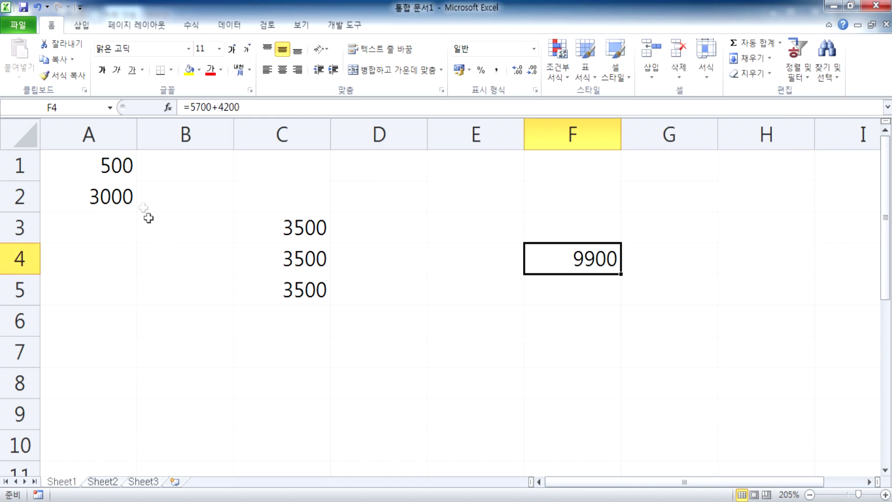
# Step: Switch back to Excel and enter 300 in B1, 700 in A2, 500 in B2, 400 in A3 and 2500 in B3
pyautogui.click(105, 168)
pyautogui.click(182, 169)
pyautogui.write('300')
pyautogui.press('Return')
pyautogui.press('Left')
pyautogui.write('700')
pyautogui.press('Right')
pyautogui.write('500')
pyautogui.press('Return')
pyautogui.write('4000')
pyautogui.press('BackSpace')
pyautogui.press('Tab')
pyautogui.write('2500')
pyautogui.press('Return')
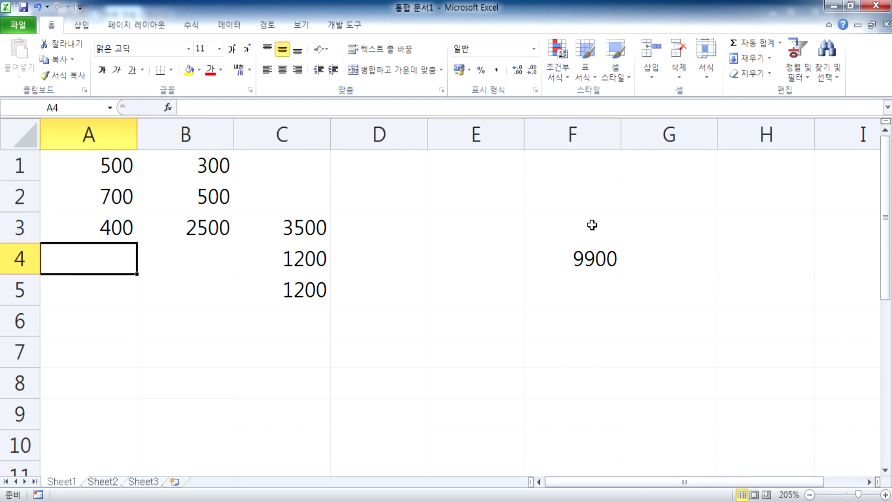
# Step: Clear the range C2:G6 and enter the formula =A1+B1 in cell C1
pyautogui.moveTo(293, 186); pyautogui.dragTo(701, 319)
pyautogui.press('Delete')
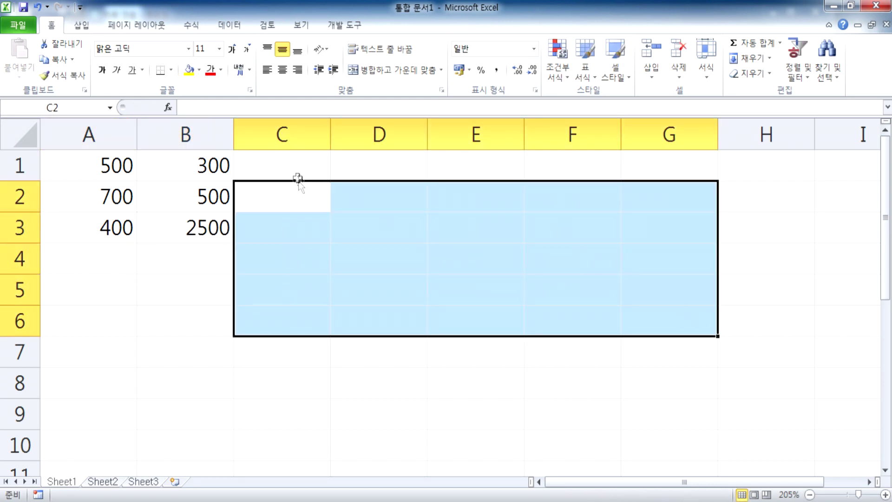
pyautogui.click(298, 168)
pyautogui.write('=')
pyautogui.press('Left')
pyautogui.press('Left')
pyautogui.write('+')
pyautogui.press('Left')
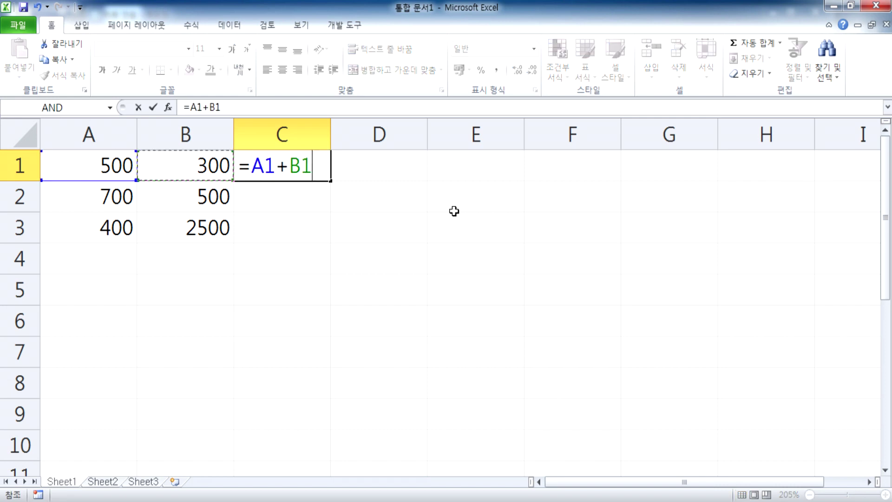
pyautogui.press('Return')
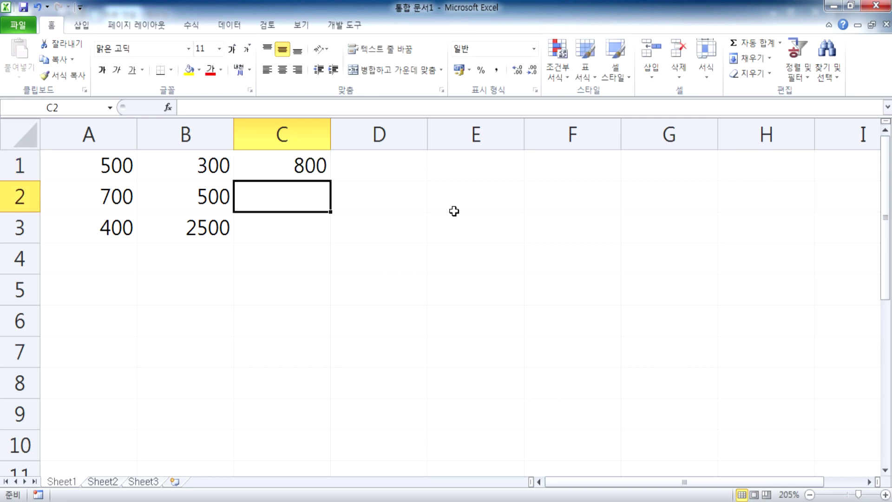
pyautogui.press('Down')
pyautogui.press('Down')
pyautogui.press('Down')
pyautogui.press('Up')
pyautogui.press('Up')
pyautogui.press('Up')
pyautogui.write('=')
pyautogui.press('Escape')
# Step: Copy the C1 formula down to C3 with the fill handle and undo the fill
pyautogui.click(284, 164)
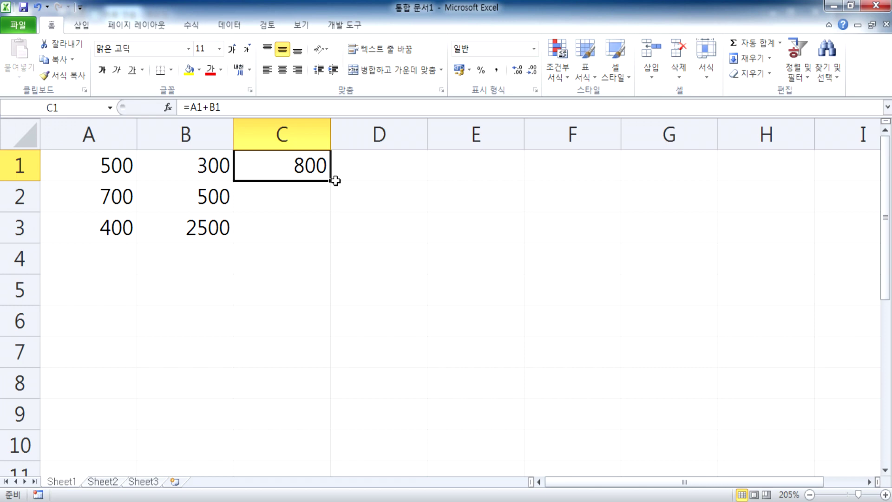
pyautogui.moveTo(329, 181); pyautogui.dragTo(330, 233)
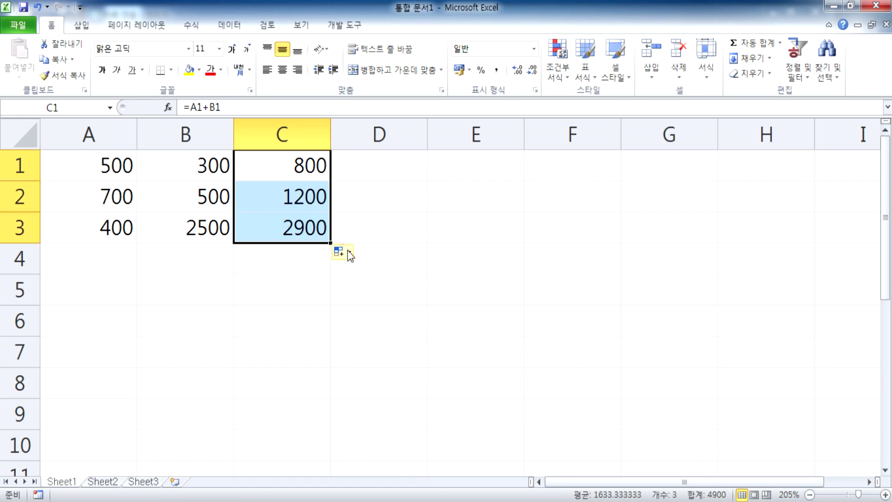
pyautogui.hotkey('ctrl', 'z')
# Step: Auto-fill the C1 formula down to the last data row and inspect the formula in C3
pyautogui.doubleClick(330, 183)
pyautogui.click(288, 227)
pyautogui.doubleClick(288, 227)
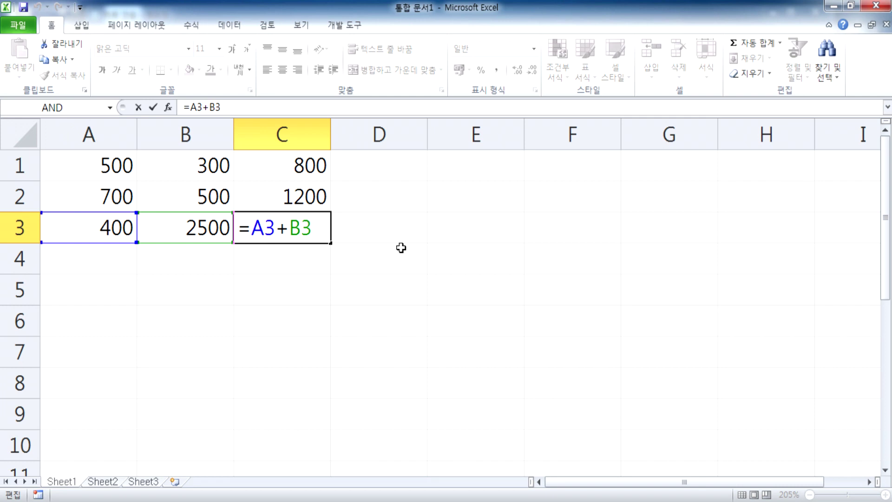
pyautogui.press('Escape')
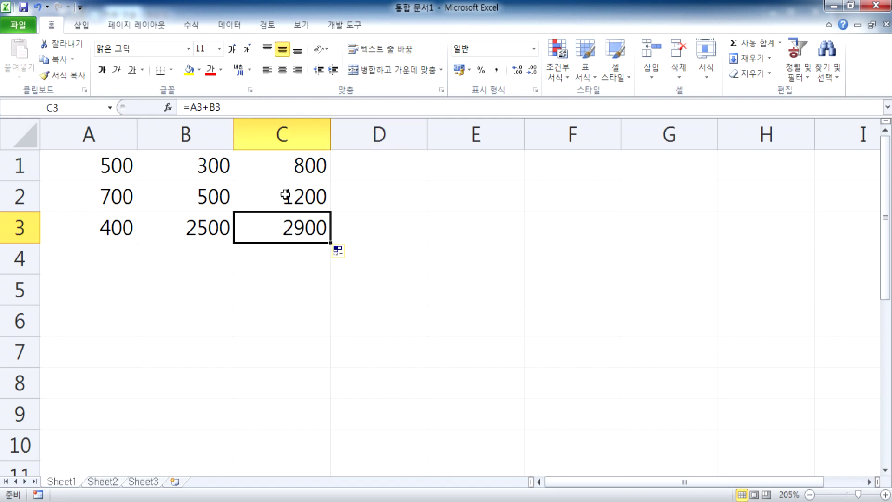
# Step: Clear cells C2:C3 and fill the range C1:F1 down to row 3
pyautogui.moveTo(293, 194); pyautogui.dragTo(292, 223)
pyautogui.press('Delete')
pyautogui.click(294, 167)
pyautogui.click(367, 167)
pyautogui.click(442, 169)
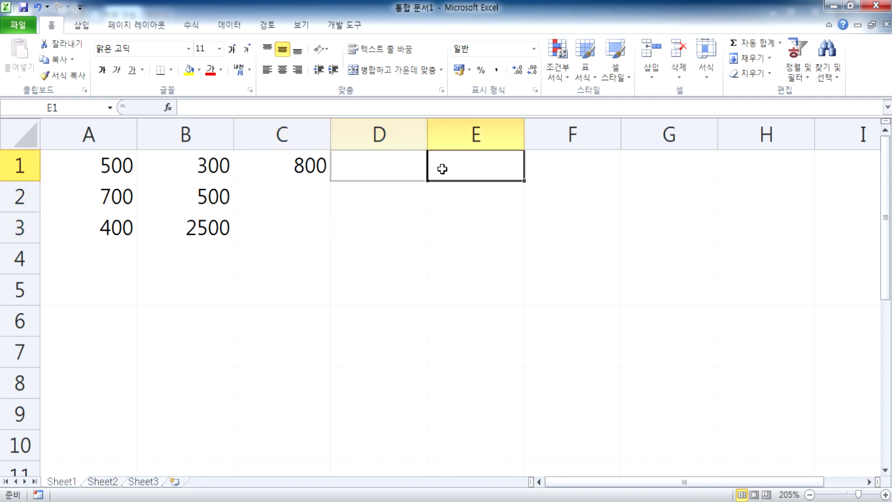
pyautogui.click(567, 173)
pyautogui.moveTo(302, 165); pyautogui.dragTo(621, 242)
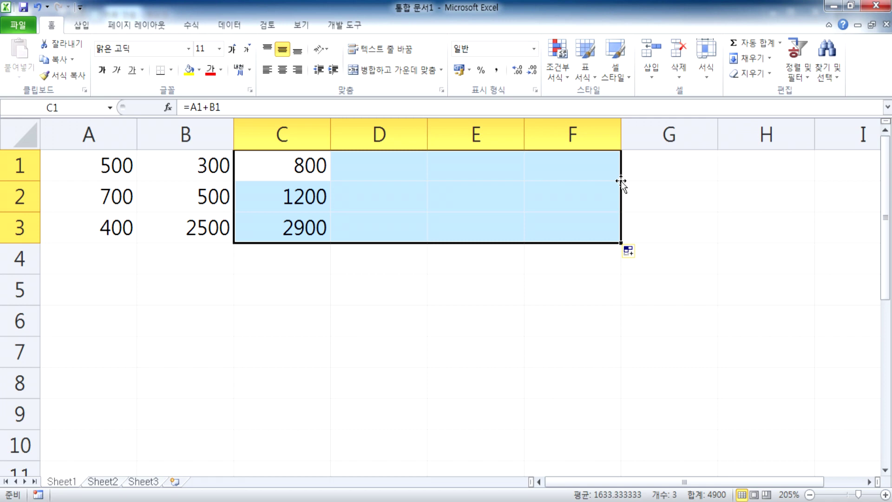
pyautogui.click(126, 285)
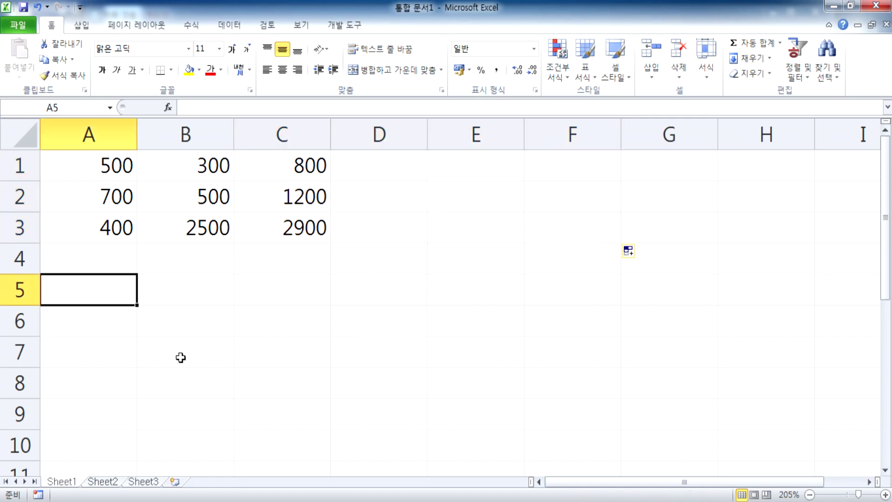
# Step: Switch to Notepad to review the formula notes and return to the Excel worksheet
pyautogui.hotkey('alt', 'Tab')
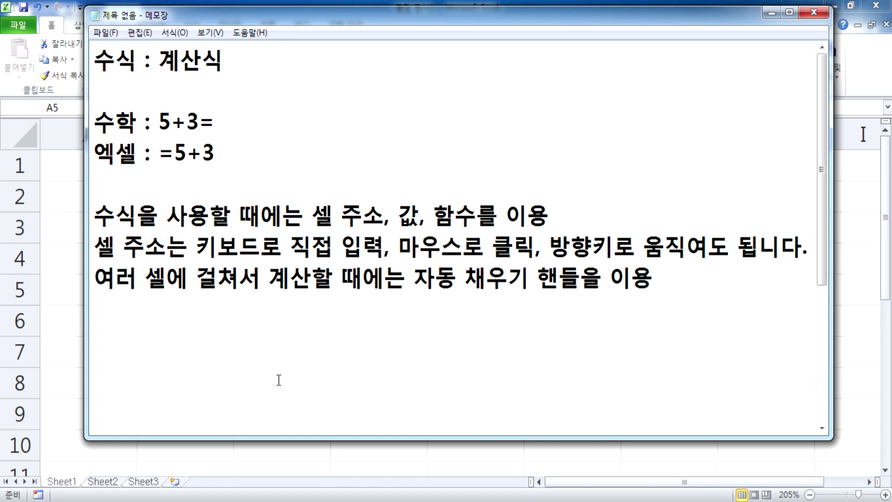
pyautogui.scroll(-2, 281, 374)
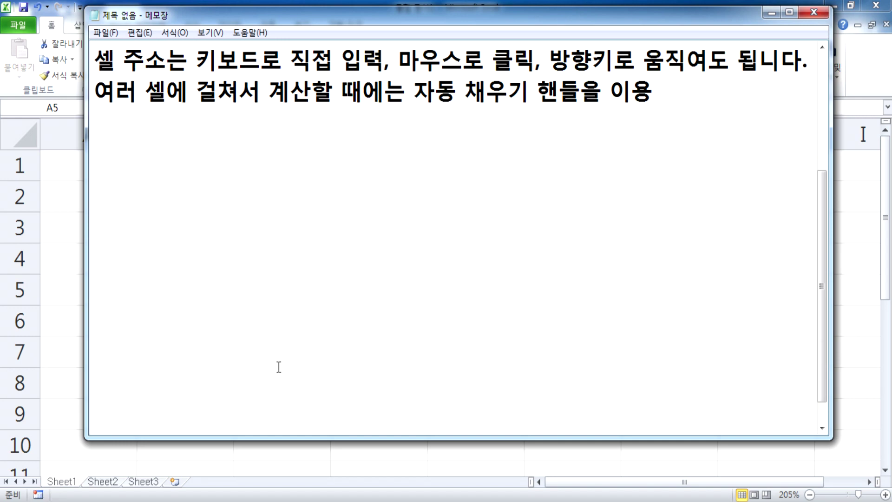
pyautogui.scroll(2, 278, 367)
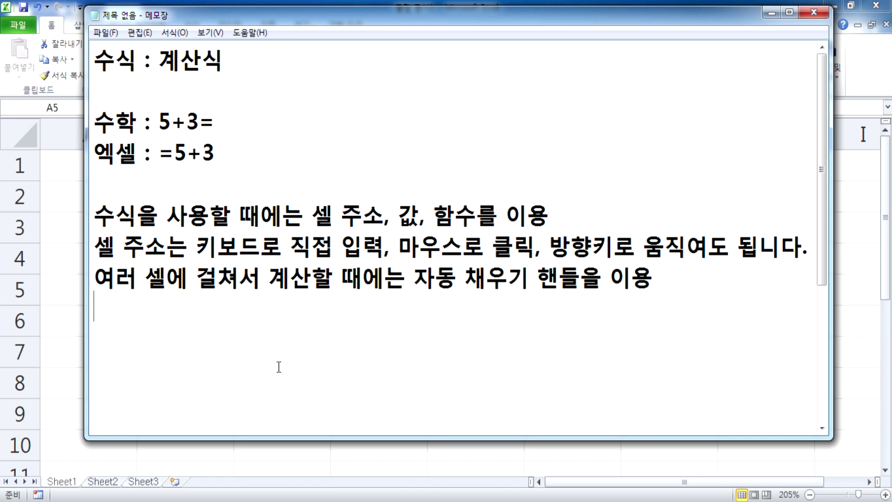
pyautogui.press('Return')
pyautogui.hotkey('alt', 'Tab')
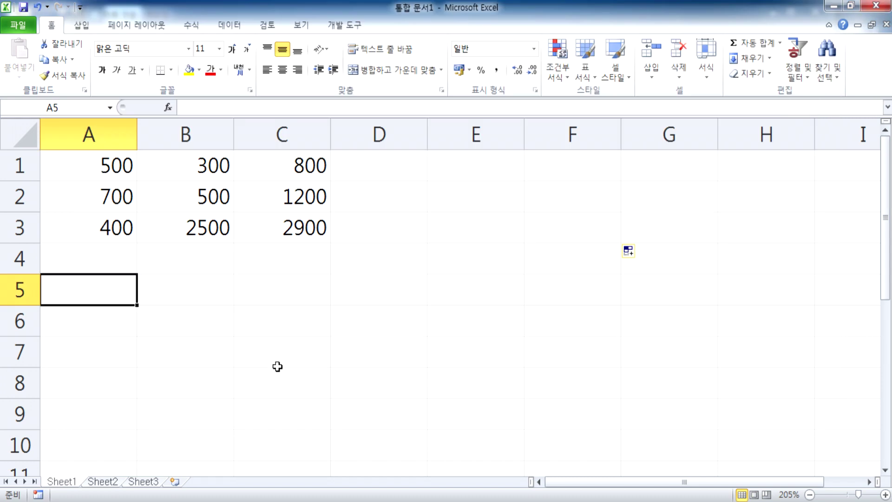
# Step: Enter 100+200+300 in cell E1 without an equals sign
pyautogui.click(473, 167)
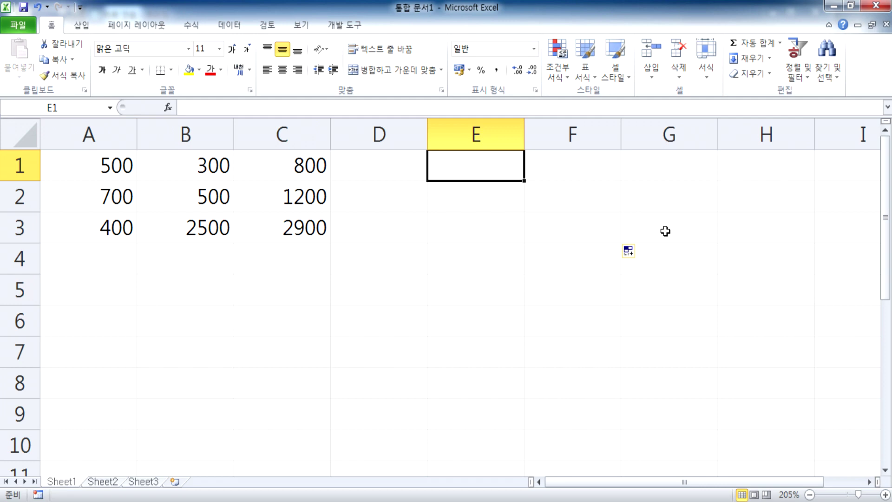
pyautogui.write('100+200+300')
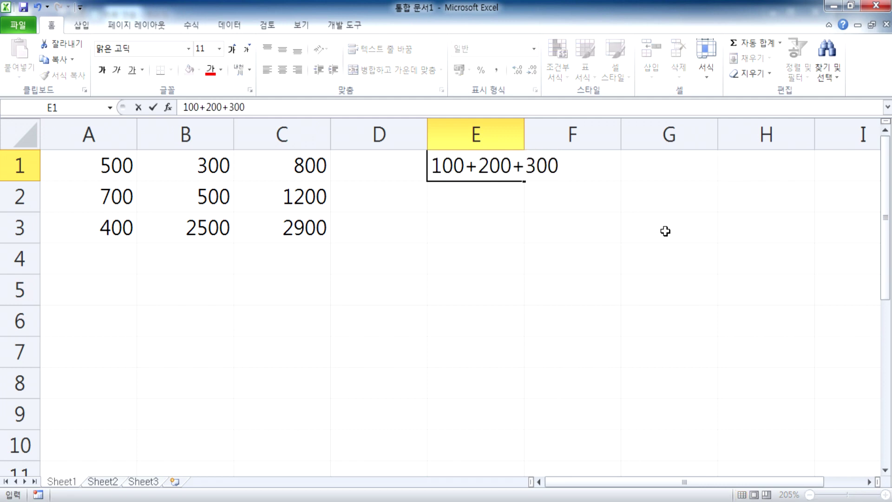
pyautogui.press('Return')
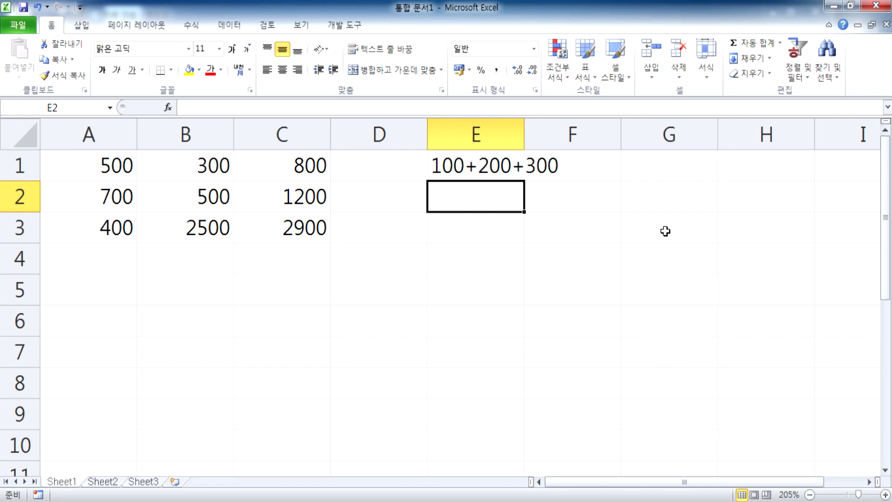
# Step: Enter =100+200+300 as a formula in E2 and as text with a leading apostrophe in E3
pyautogui.write('=1')
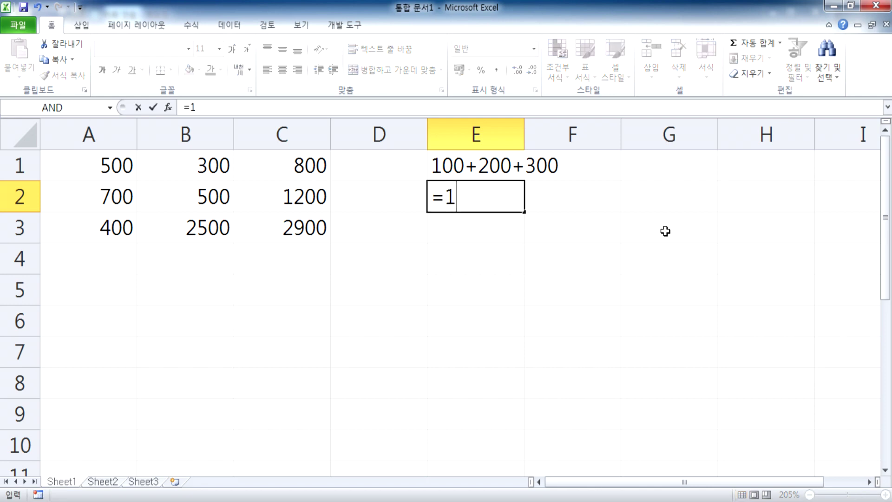
pyautogui.write('00+200+300')
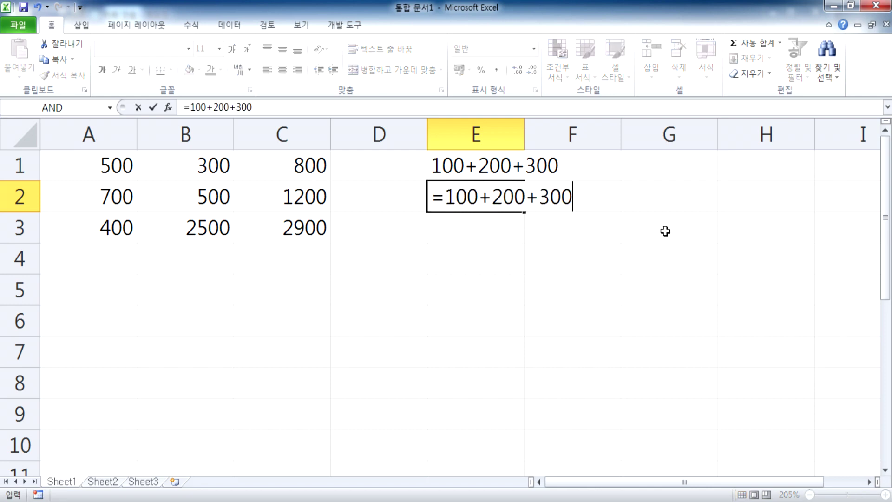
pyautogui.press('Return')
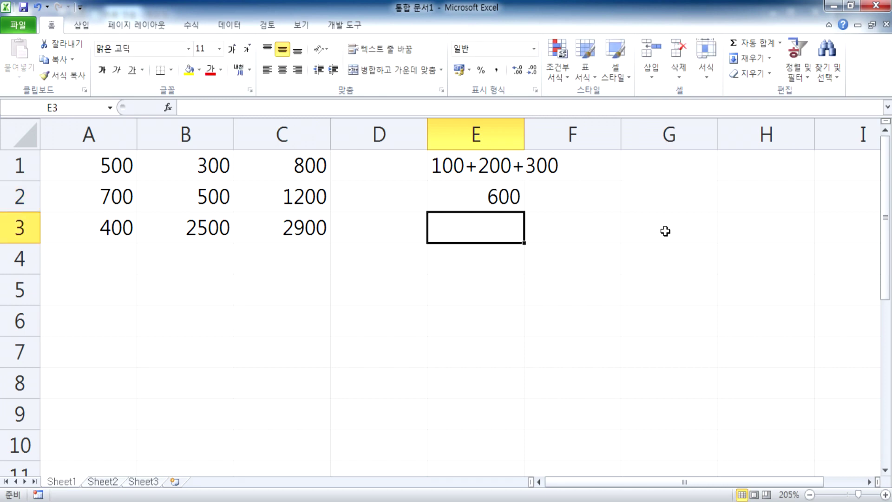
pyautogui.write("'=100+200+300")
pyautogui.press('Return')
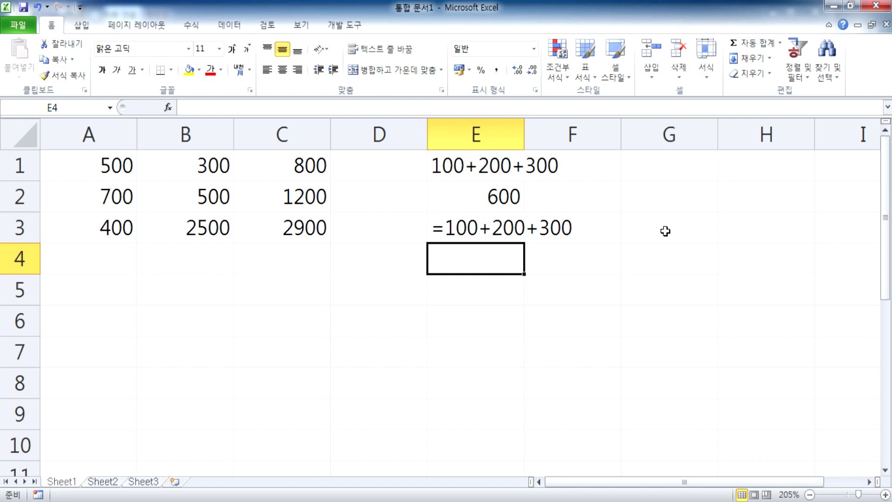
# Step: Add a leading apostrophe to the formula in E2 to turn it into text
pyautogui.press('Up')
pyautogui.press('Up')
pyautogui.press('F2')
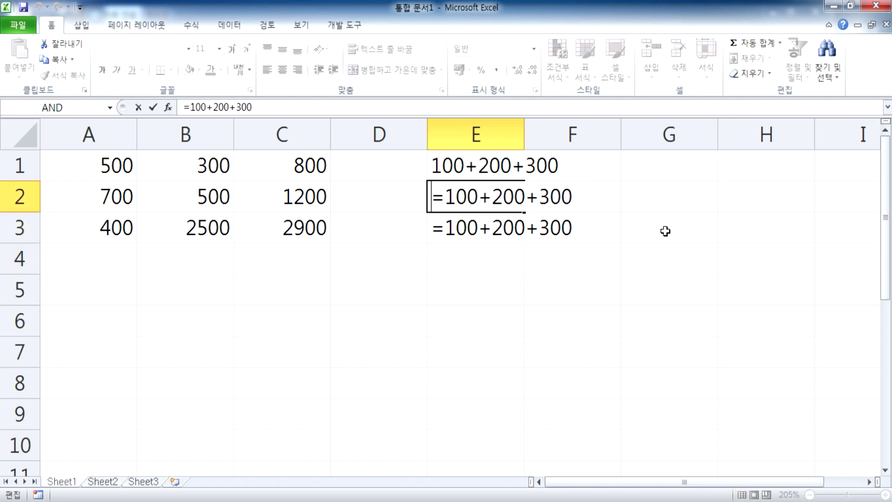
pyautogui.press('Home')
pyautogui.write("'")
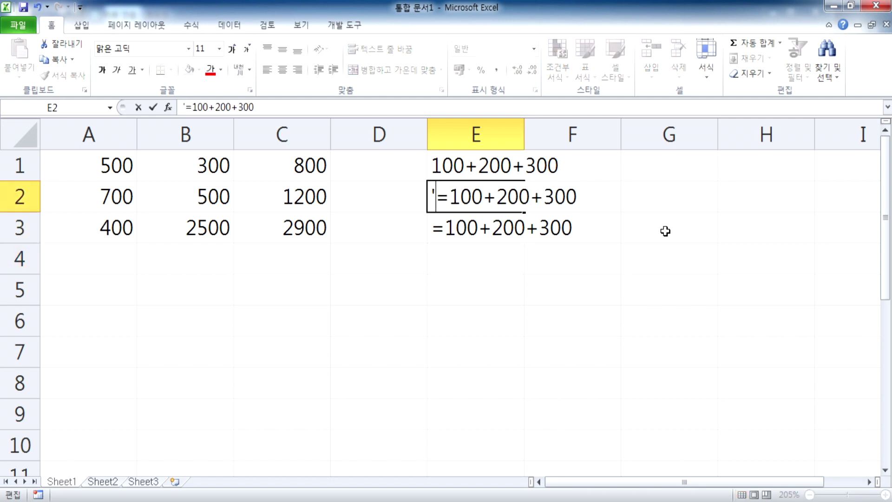
pyautogui.press('Return')
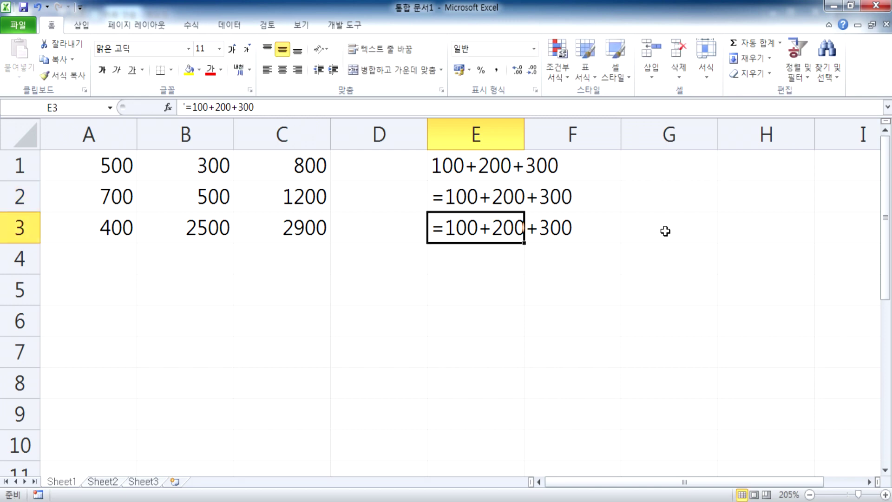
# Step: Remove the leading apostrophe from E2 so it is a formula again
pyautogui.press('Up')
pyautogui.press('F2')
pyautogui.press('Home')
pyautogui.press('Delete')
pyautogui.press('Return')
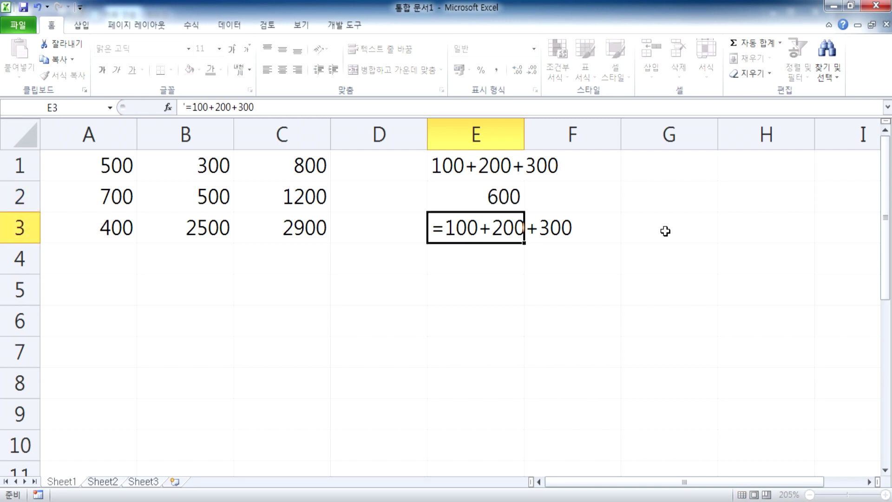
# Step: Inspect the formula in E2 in edit mode and close it unchanged
pyautogui.press('Down')
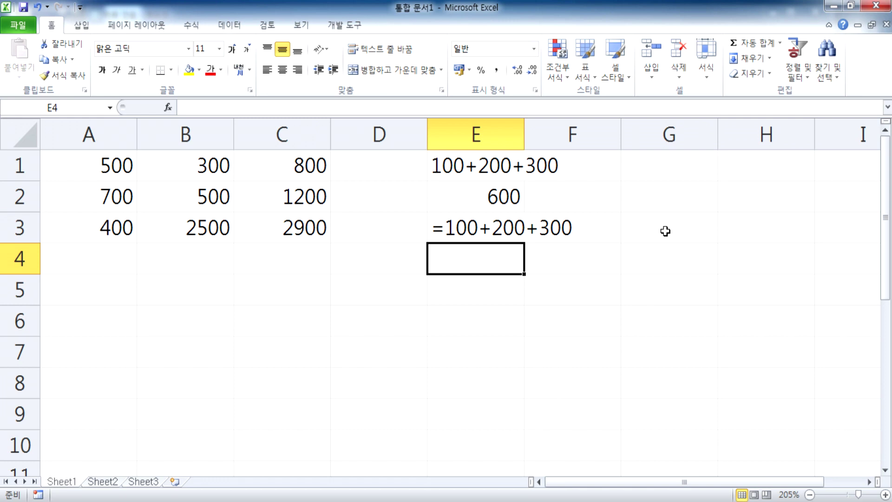
pyautogui.press('Up')
pyautogui.press('Up')
pyautogui.press('F2')
pyautogui.hotkey('ctrl', 'Return')
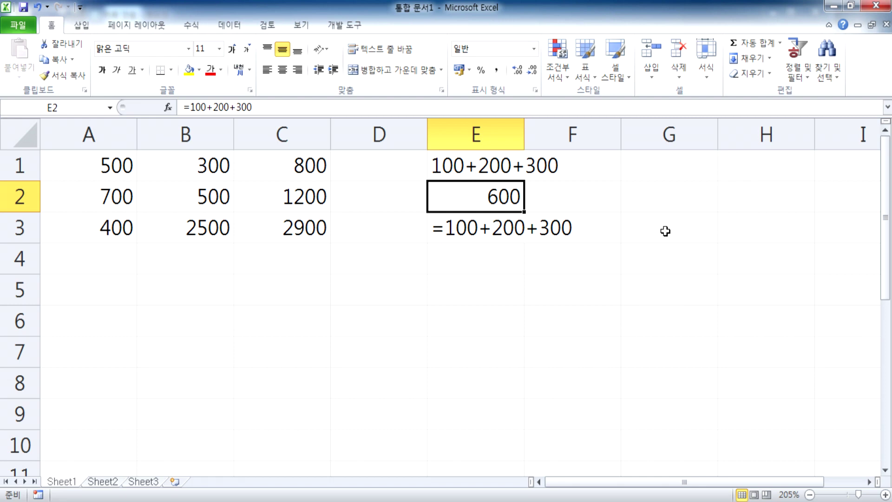
# Step: Enter the formula =A1:A3+B1:B3 in cell E4 by picking both ranges on the sheet
pyautogui.press('Down')
pyautogui.press('Down')
pyautogui.write('=')
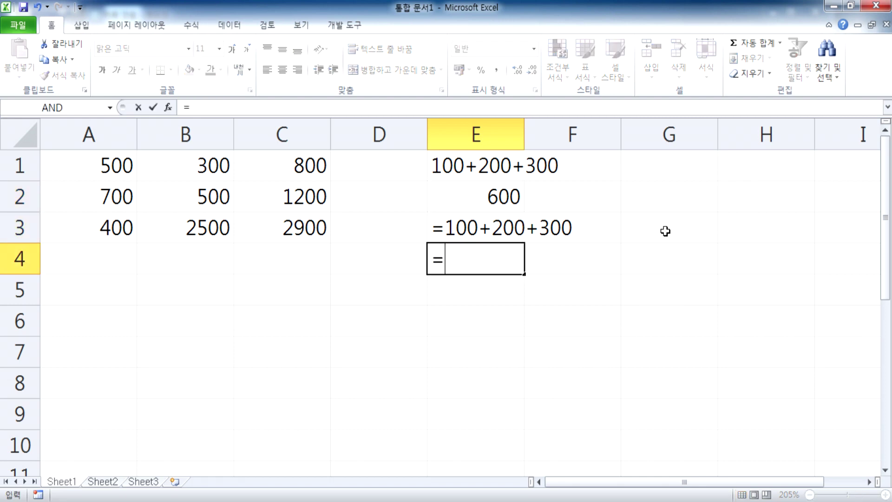
pyautogui.click(106, 169)
pyautogui.moveTo(106, 169); pyautogui.dragTo(124, 223)
pyautogui.write('+')
pyautogui.moveTo(190, 169); pyautogui.dragTo(186, 228)
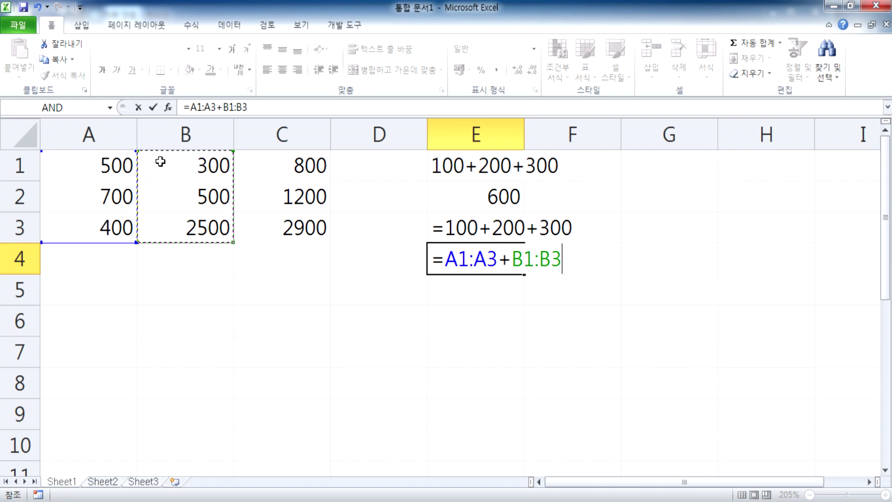
pyautogui.press('Return')
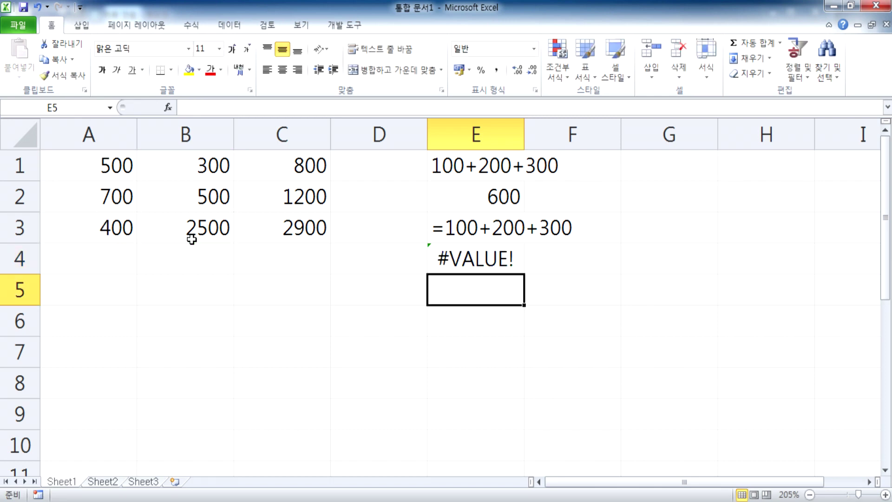
# Step: Review the formula in E4 and the source ranges A1:A3 and B1:B3
pyautogui.click(436, 259)
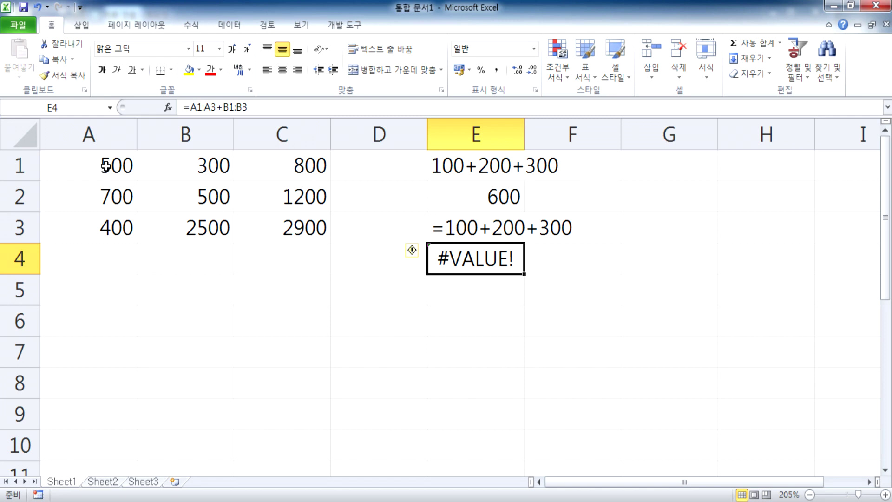
pyautogui.moveTo(104, 166); pyautogui.dragTo(104, 231)
pyautogui.moveTo(192, 164); pyautogui.dragTo(199, 224)
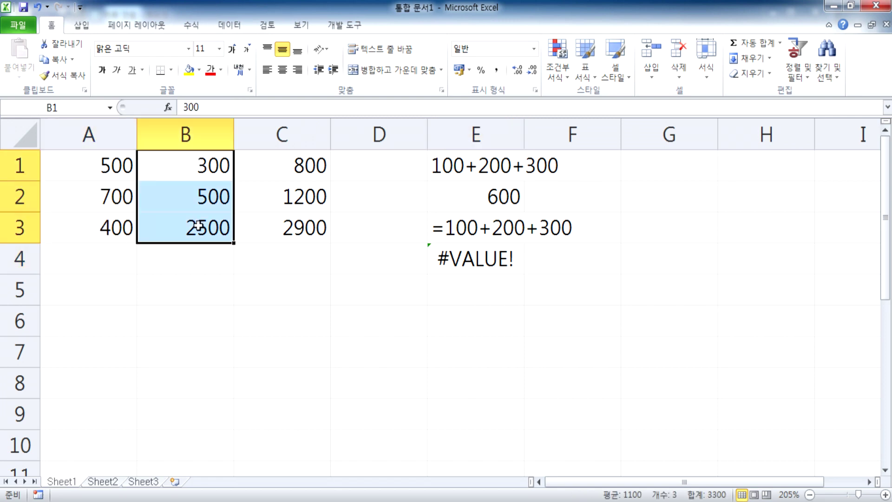
pyautogui.moveTo(103, 166); pyautogui.dragTo(107, 223)
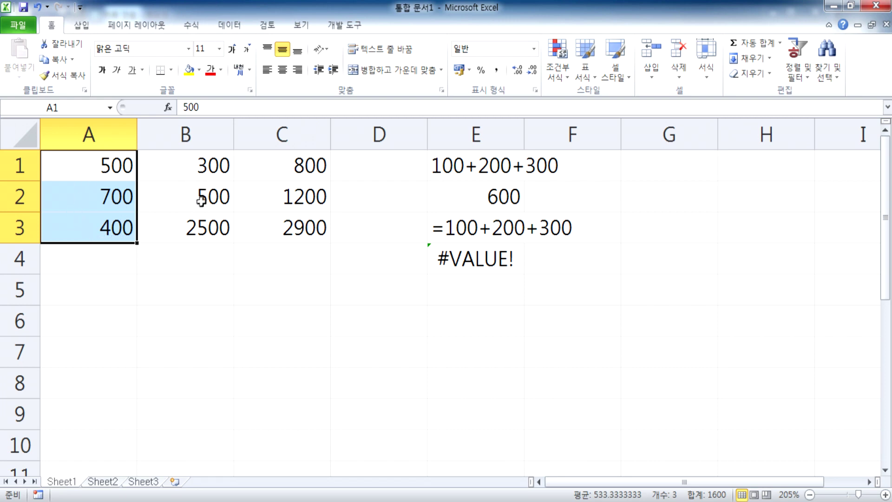
# Step: Open the E4 formula, reselect A1:A3 as its first range, and re-enter it
pyautogui.click(452, 267)
pyautogui.press('F2')
pyautogui.doubleClick(505, 263)
pyautogui.moveTo(497, 263); pyautogui.dragTo(444, 263)
pyautogui.moveTo(118, 159); pyautogui.dragTo(117, 219)
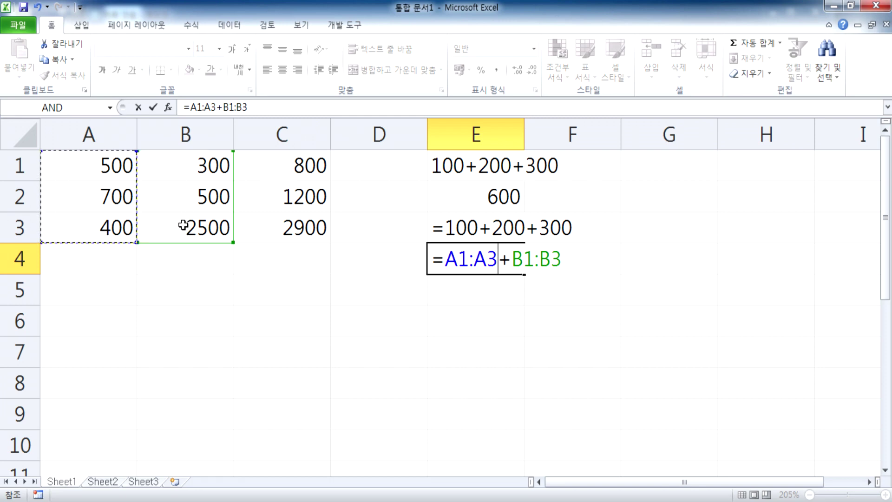
pyautogui.click(573, 260)
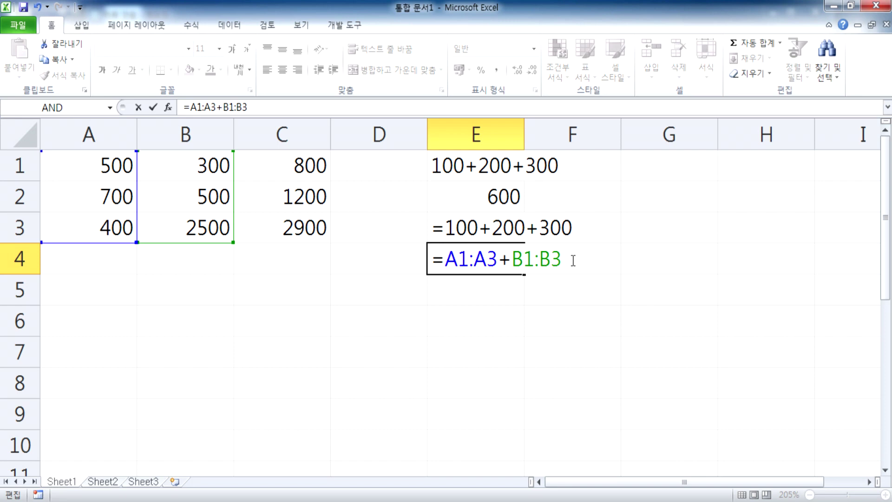
pyautogui.press('Return')
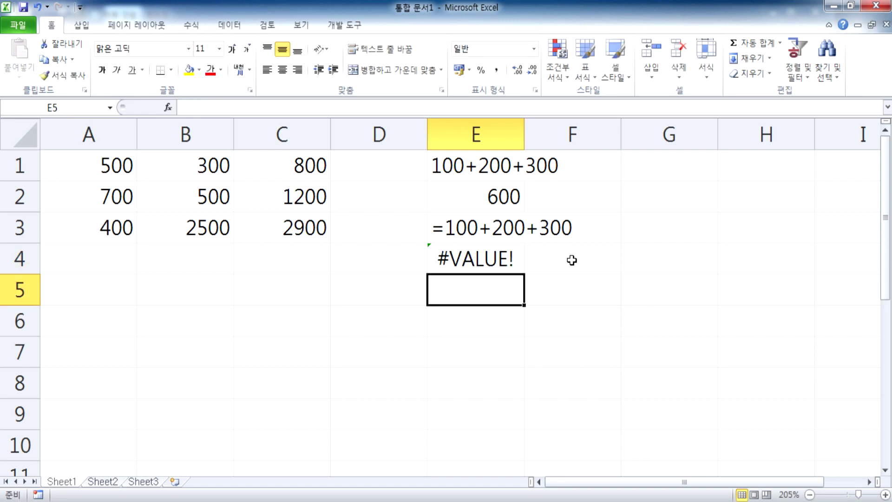
# Step: Change the E4 formula to =SUM(A1:A3,B1:B3), replacing the plus sign with a comma
pyautogui.click(471, 259)
pyautogui.doubleClick(469, 259)
pyautogui.click(445, 259)
pyautogui.write('sum(')
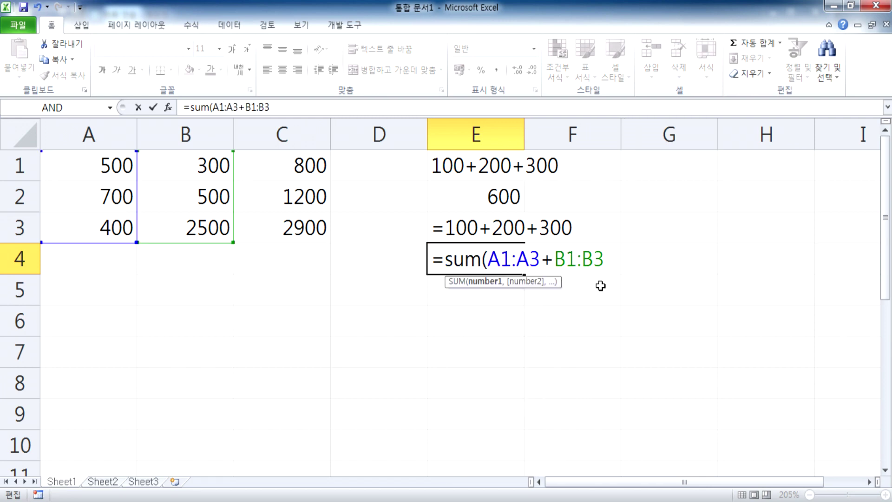
pyautogui.moveTo(541, 262); pyautogui.dragTo(549, 263)
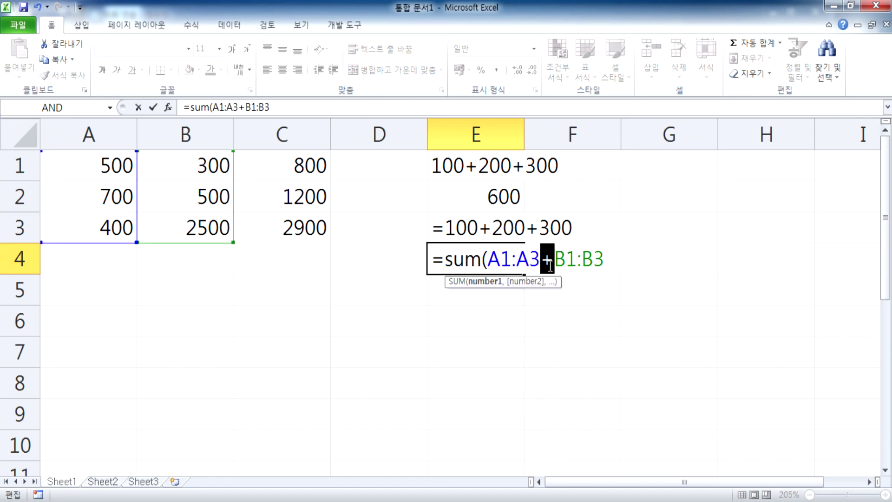
pyautogui.write(',')
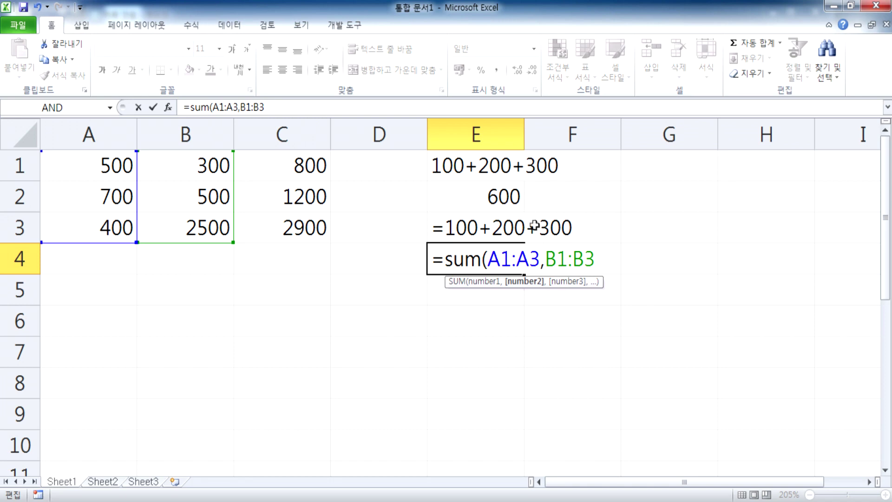
pyautogui.press('Return')
# Step: Inspect the SUM function and its range arguments in E4 without changing the formula
pyautogui.click(488, 258)
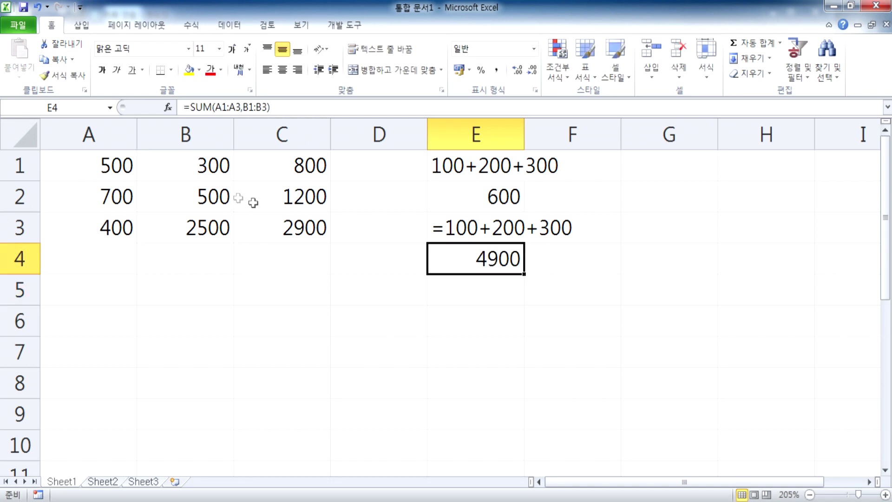
pyautogui.press('F2')
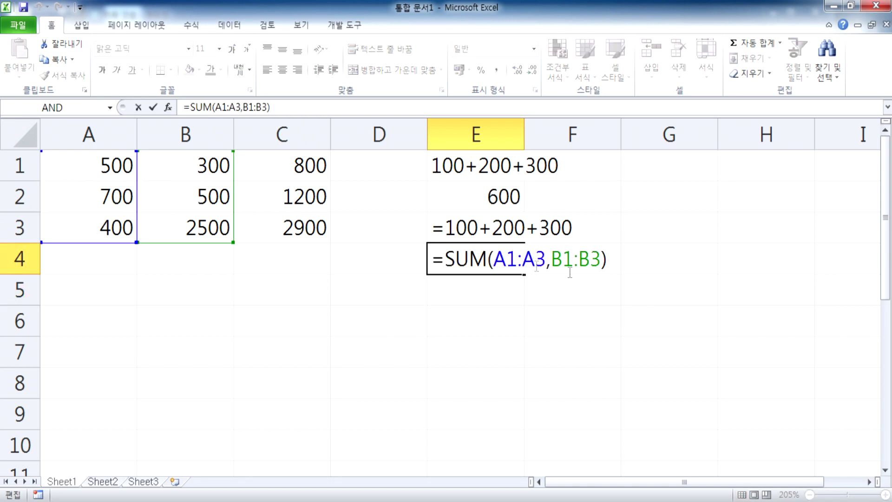
pyautogui.moveTo(445, 259); pyautogui.dragTo(481, 258)
pyautogui.press('Escape')
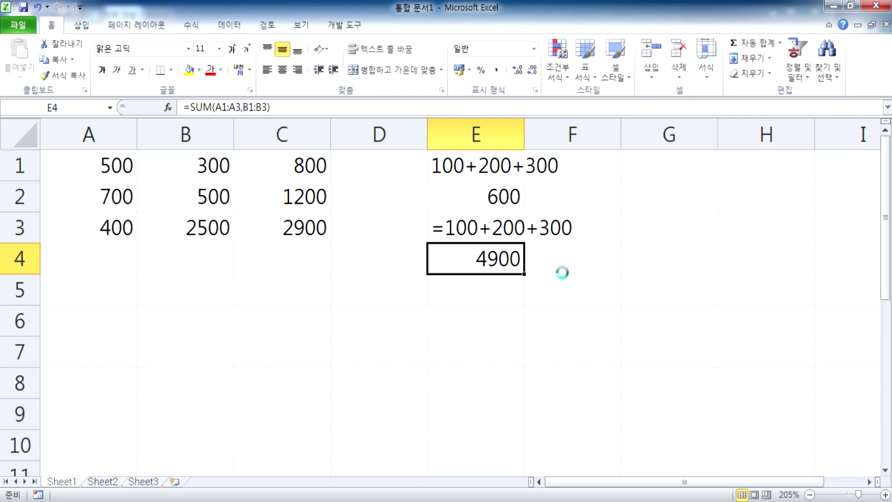
# Step: Undo the SUM change in E4, then review its formula and the source cells A1:B3
pyautogui.hotkey('ctrl', 'z')
pyautogui.press('F2')
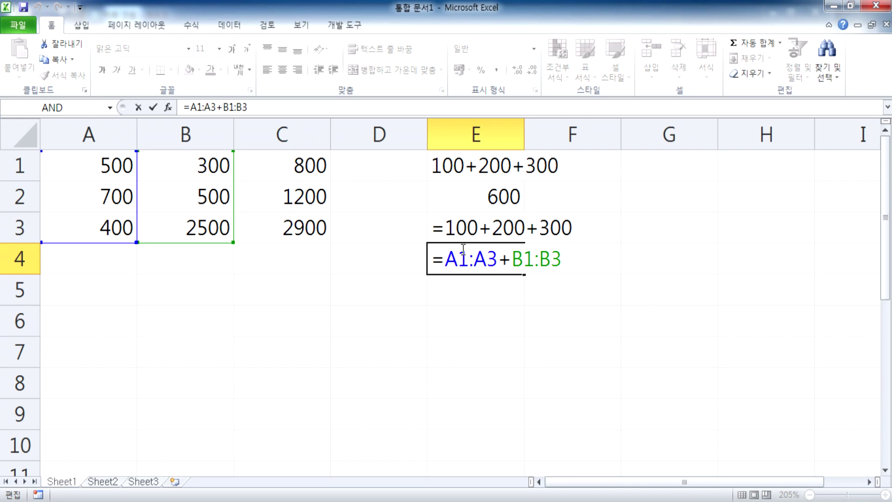
pyautogui.hotkey('ctrl', 'Return')
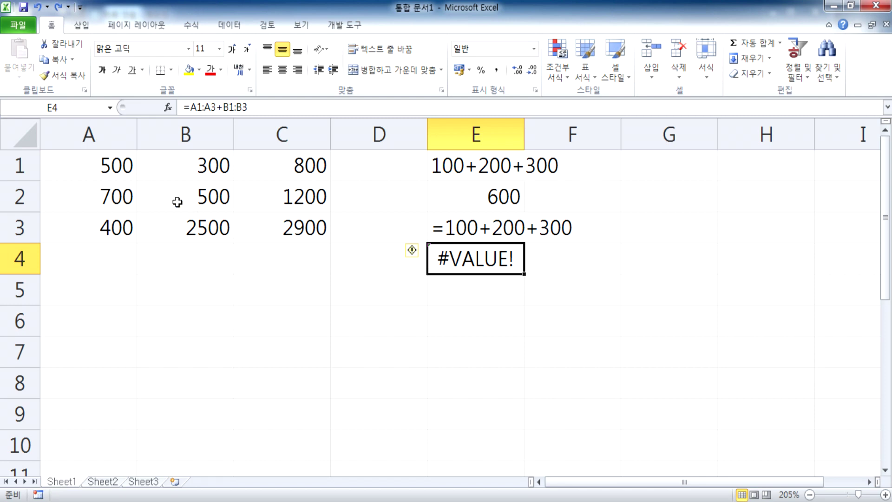
pyautogui.moveTo(110, 169); pyautogui.dragTo(171, 229)
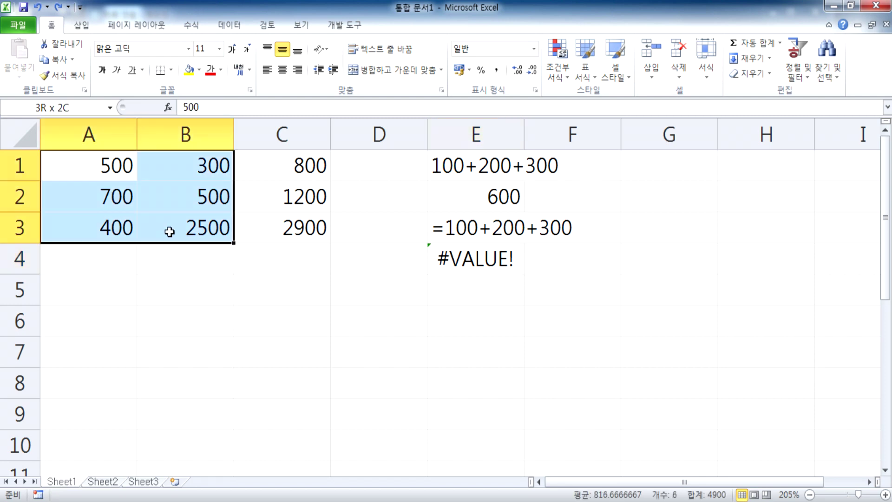
# Step: Enter the formula =A1+A2+A3+B1+B2+B3 in cell E5 by picking each cell on the sheet
pyautogui.click(374, 290)
pyautogui.click(435, 297)
pyautogui.write('=')
pyautogui.click(100, 173)
pyautogui.write('+')
pyautogui.click(99, 195)
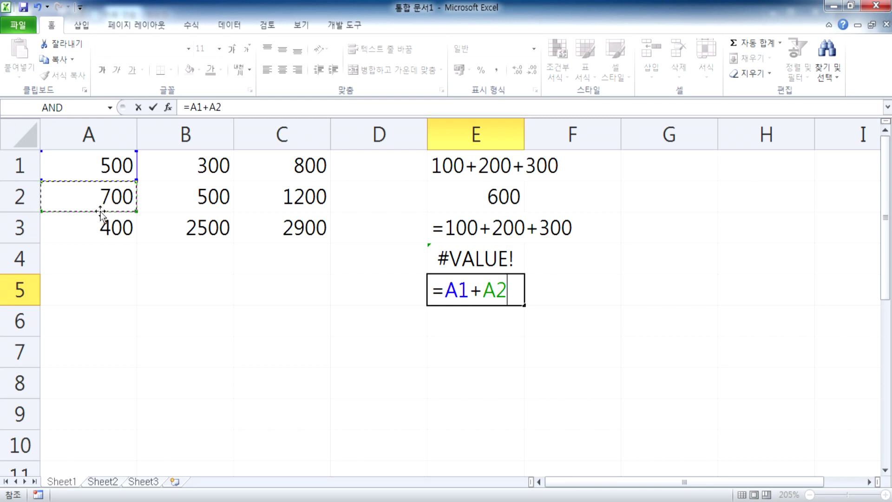
pyautogui.write('+')
pyautogui.click(100, 226)
pyautogui.write('+')
pyautogui.click(161, 178)
pyautogui.write('+')
pyautogui.click(169, 195)
pyautogui.write('+')
pyautogui.click(175, 225)
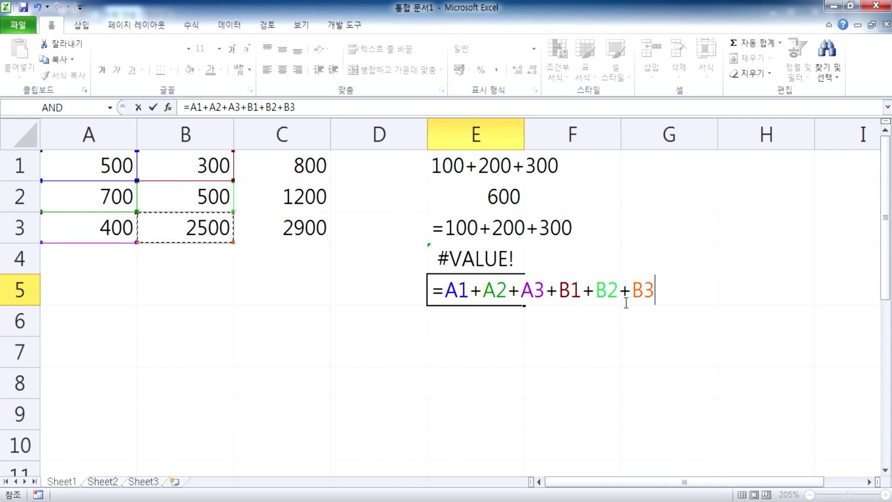
pyautogui.press('Return')
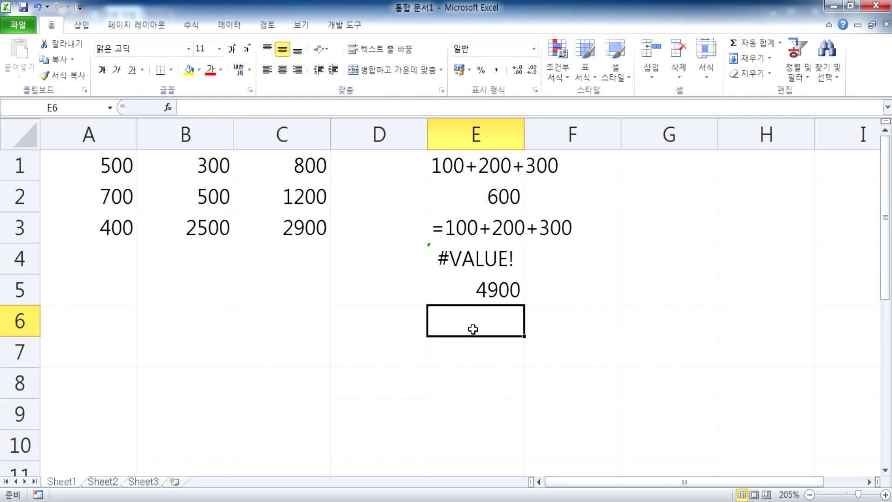
# Step: Enter the formula =SUM(A1:B3) in cell E6, picking the range A1:B3 on the sheet
pyautogui.write('=sum(')
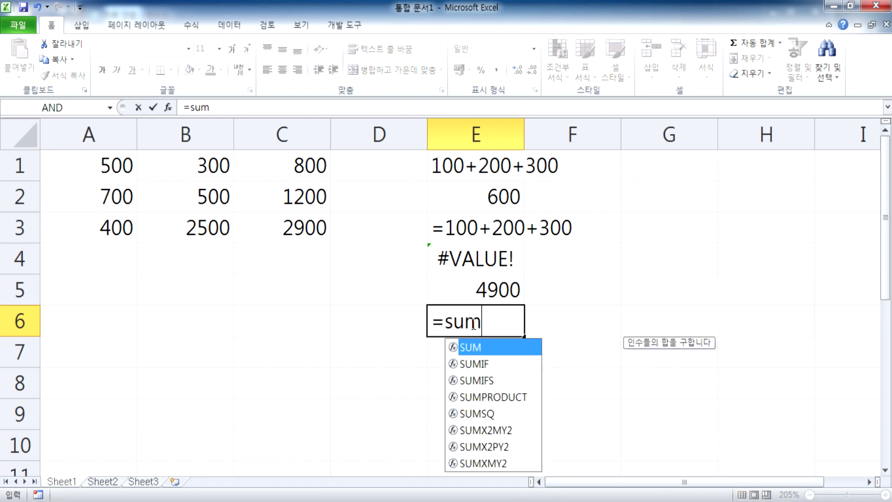
pyautogui.click(106, 166)
pyautogui.moveTo(105, 167); pyautogui.dragTo(191, 225)
pyautogui.press('Return')
pyautogui.click(483, 312)
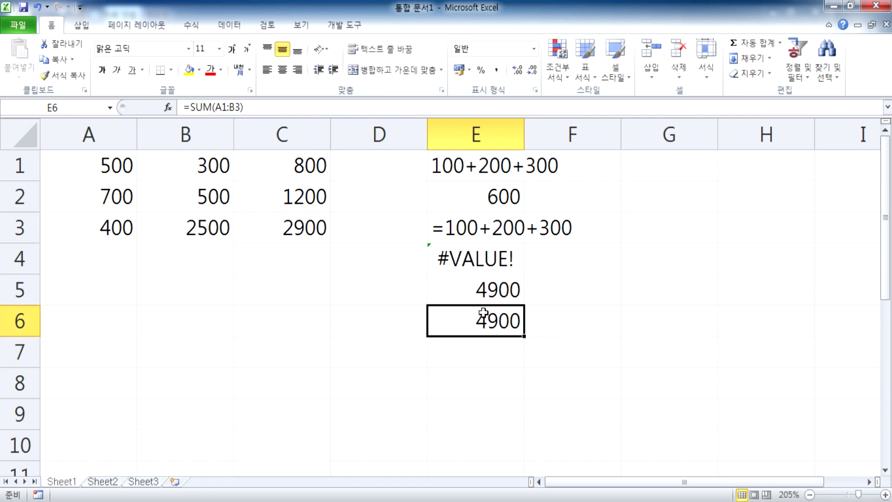
# Step: Compare the cell-by-cell addition formula in E5 with the SUM formula in E6, leaving both formulas as they are
pyautogui.click(479, 287)
pyautogui.doubleClick(480, 288)
pyautogui.press('Escape')
pyautogui.doubleClick(514, 321)
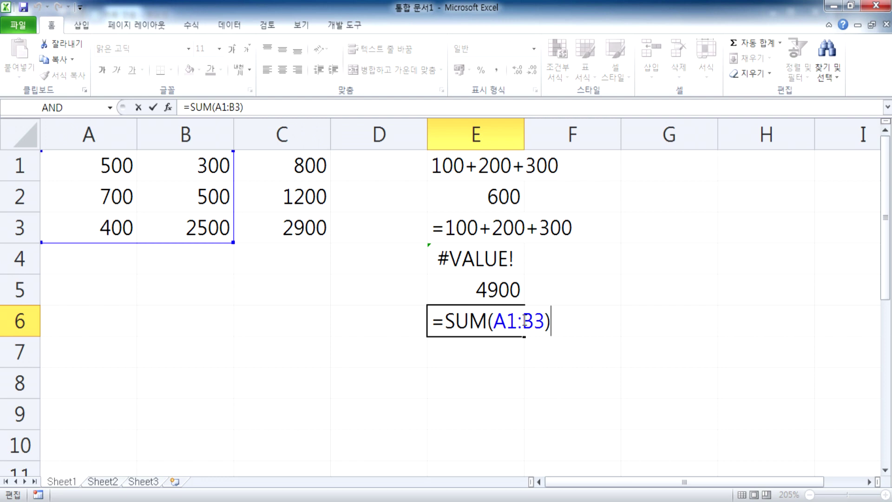
pyautogui.press('Escape')
pyautogui.moveTo(70, 163); pyautogui.dragTo(206, 407)
pyautogui.doubleClick(478, 288)
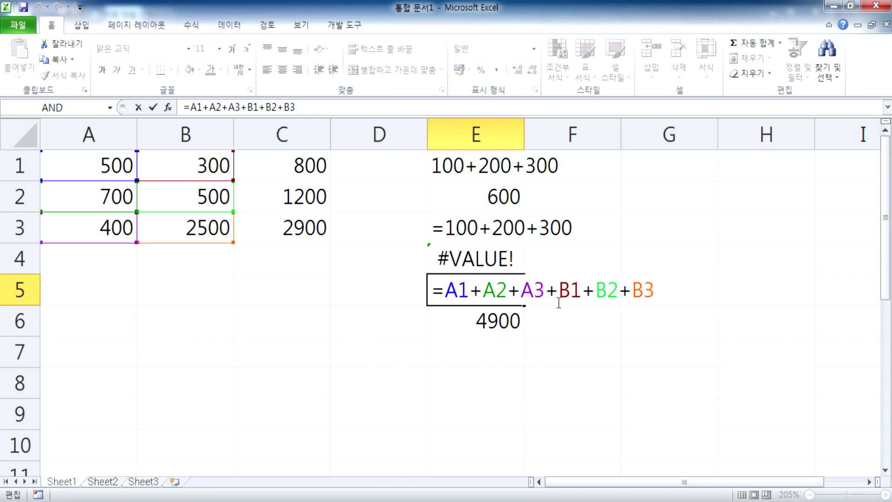
pyautogui.moveTo(431, 289); pyautogui.dragTo(661, 289)
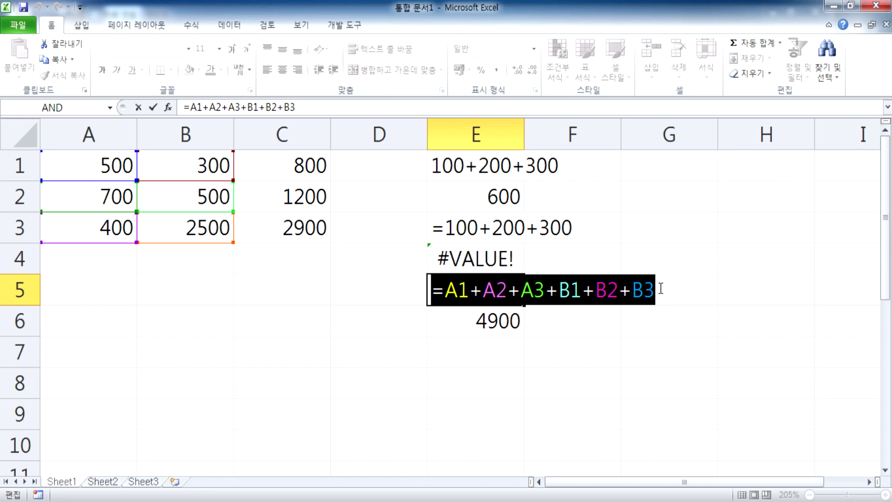
pyautogui.press('Escape')
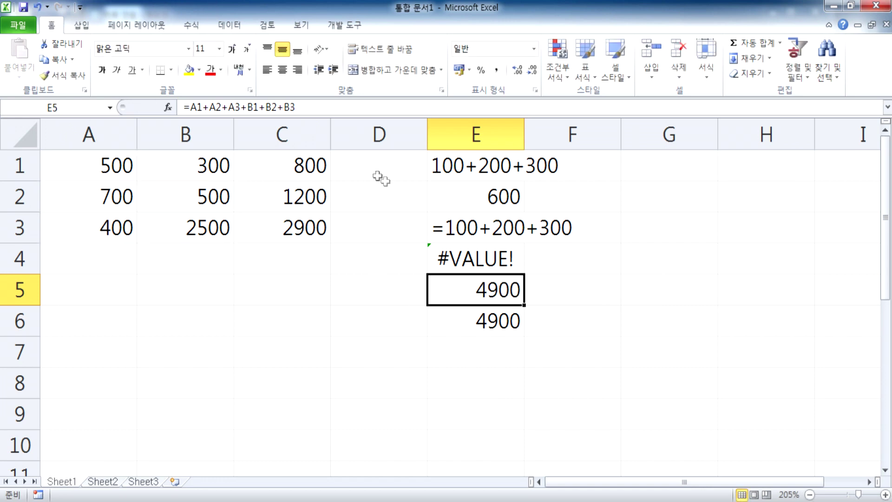
pyautogui.click(359, 173)
pyautogui.click(361, 201)
pyautogui.click(362, 228)
pyautogui.click(364, 251)
pyautogui.click(365, 283)
pyautogui.click(361, 316)
pyautogui.click(358, 349)
pyautogui.click(353, 382)
pyautogui.click(346, 421)
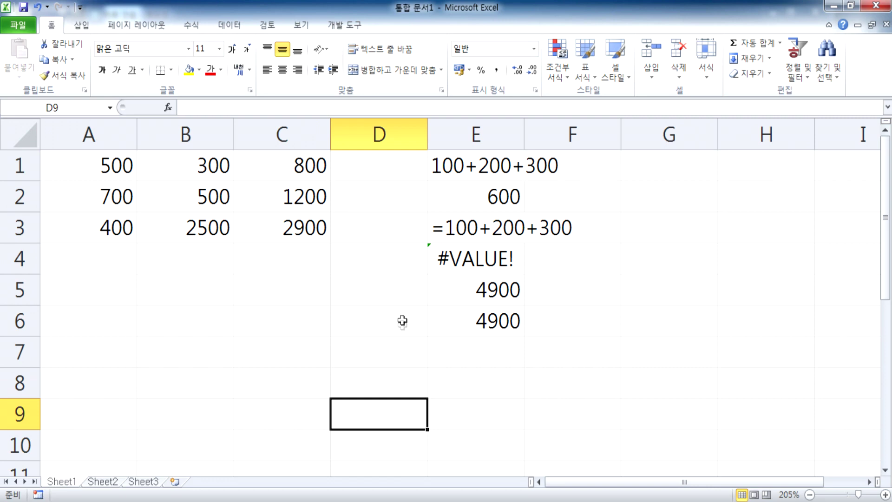
# Step: Review the formulas in E4, E5 and E6 in turn, examining how each one references A1:B3
pyautogui.click(470, 267)
pyautogui.press('F2')
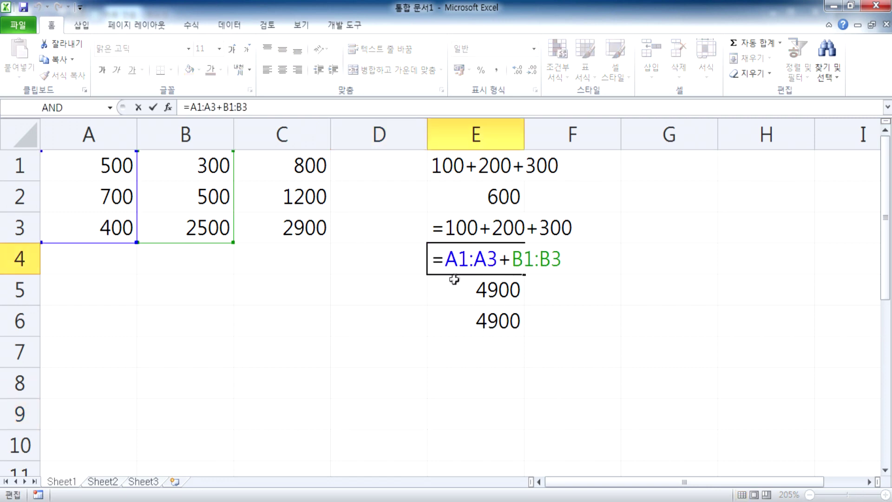
pyautogui.press('Return')
pyautogui.press('F2')
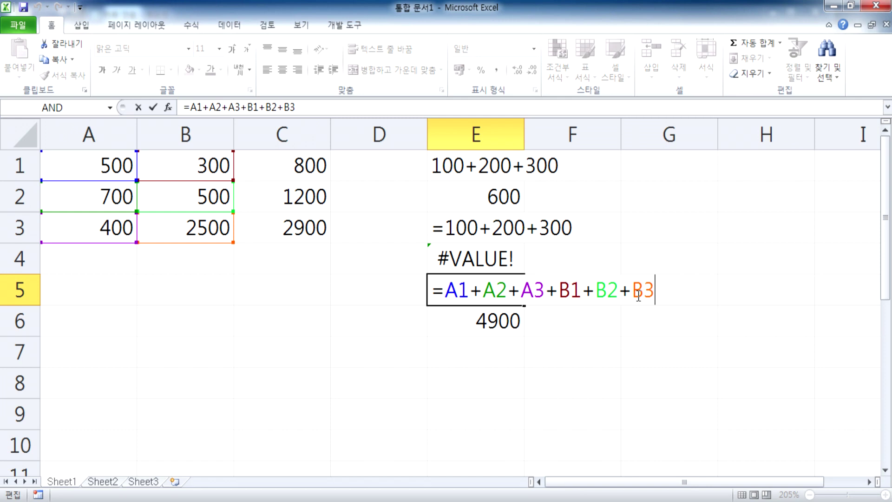
pyautogui.moveTo(446, 290); pyautogui.dragTo(482, 290)
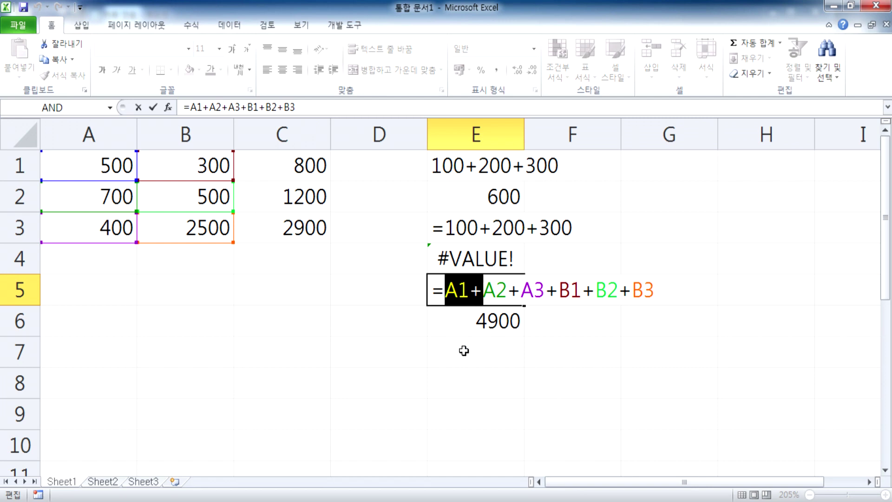
pyautogui.moveTo(459, 290); pyautogui.dragTo(416, 291)
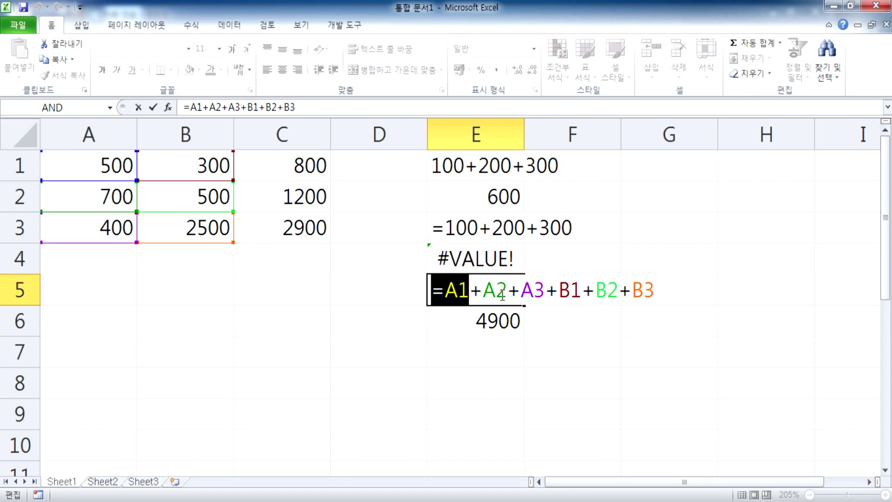
pyautogui.press('Escape')
pyautogui.click(434, 319)
pyautogui.press('F2')
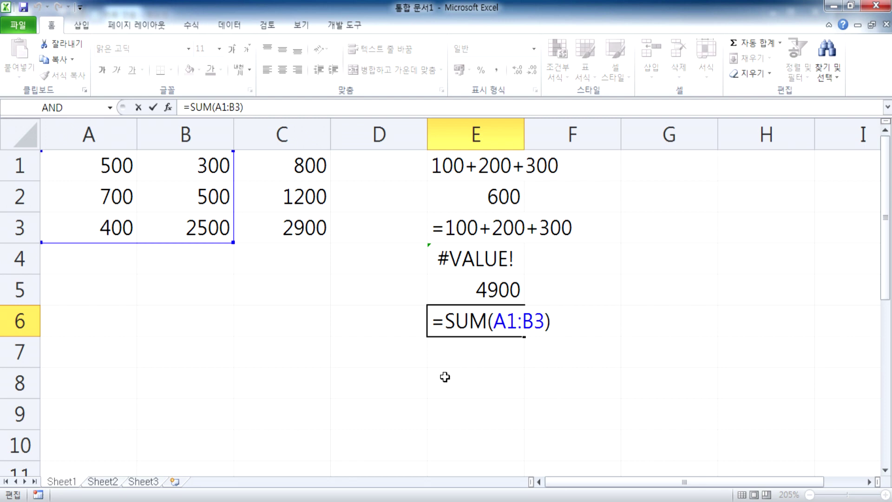
pyautogui.press('Escape')
# Step: Switch to the Notepad notes and add the function syntax line "=함수명(인수)" below the fill-handle note
pyautogui.hotkey('alt', 'Tab')
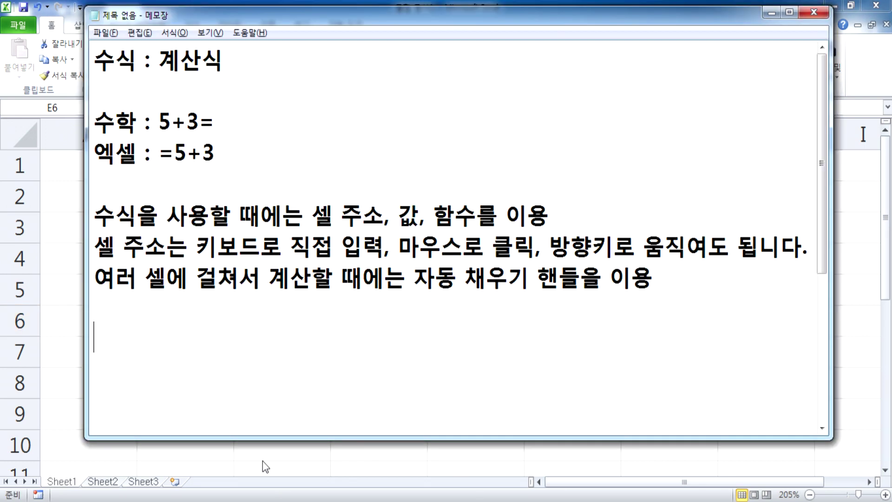
pyautogui.write('=함수명(')
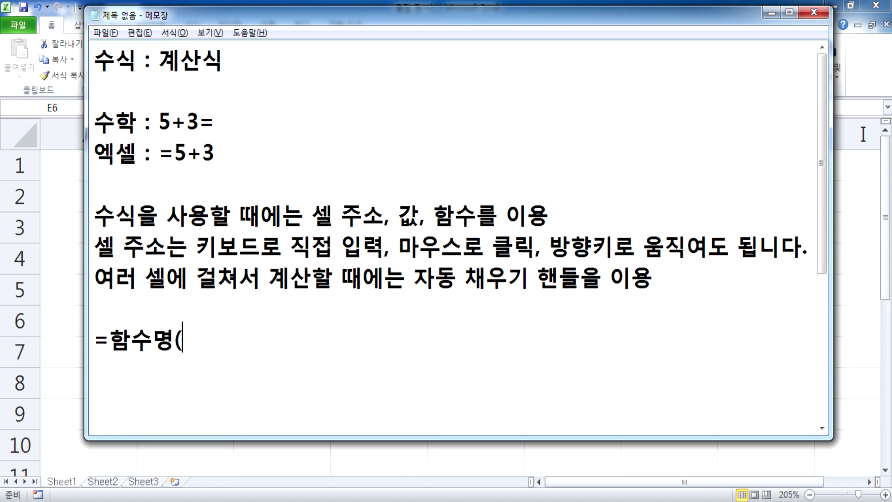
pyautogui.write('ㅇ인수')
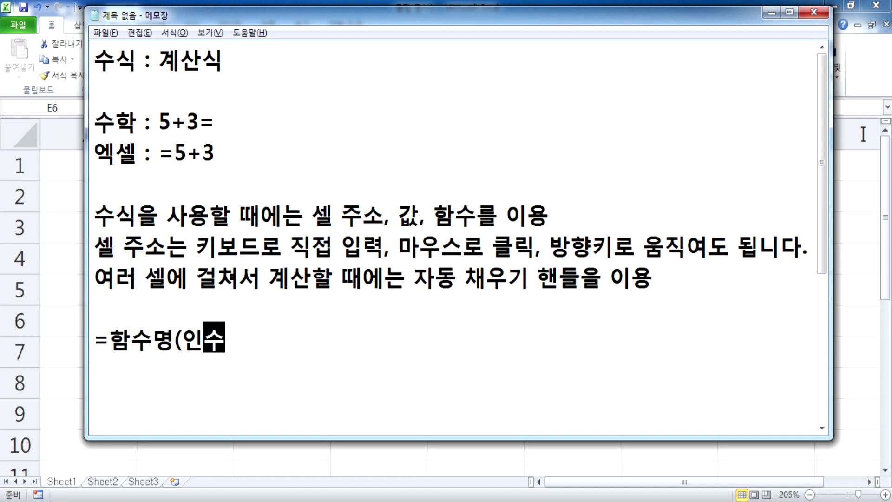
pyautogui.write(')')
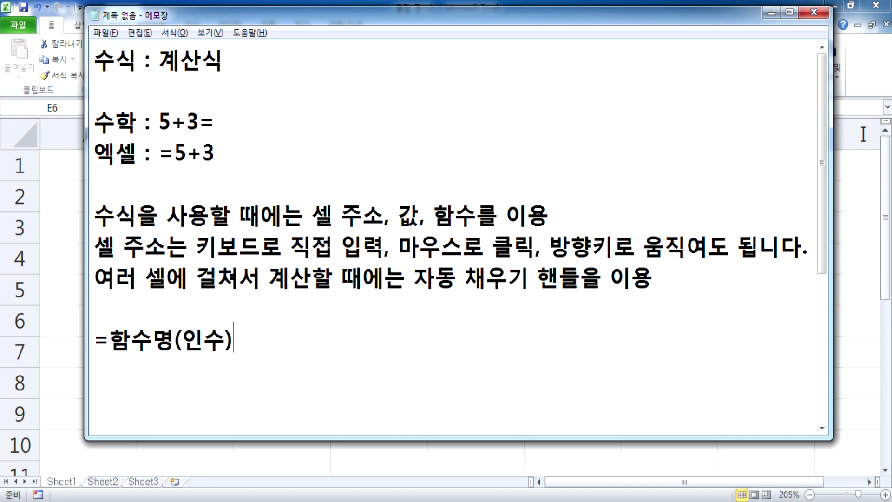
# Step: Add the example line "=볼펜(공책)" under the function syntax line
pyautogui.scroll(-2, 290, 298)
pyautogui.press('Return')
pyautogui.write('=볼펜')
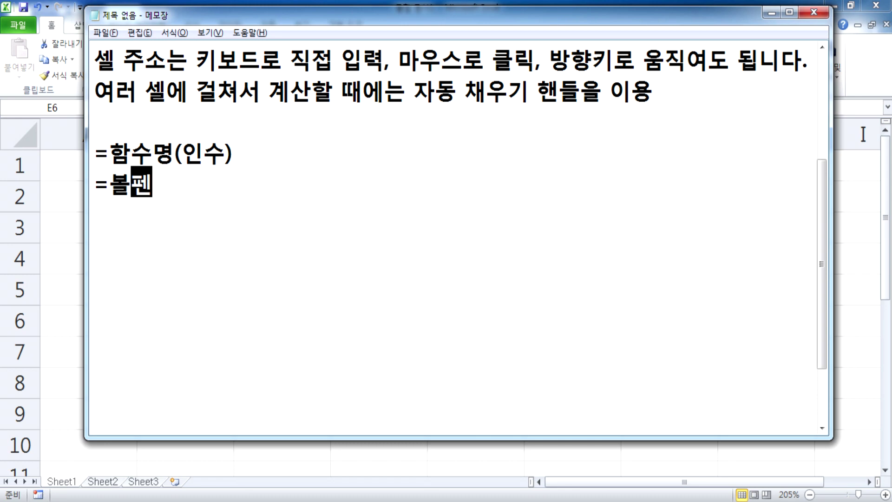
pyautogui.write('(')
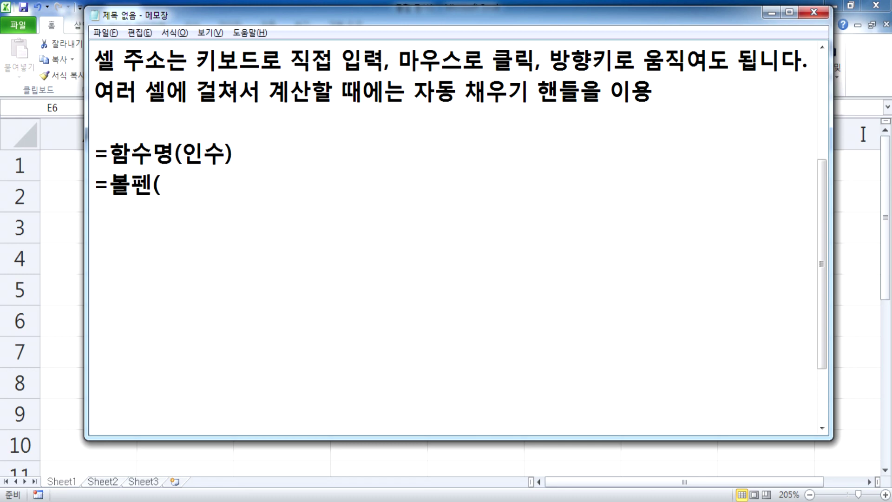
pyautogui.write('공채')
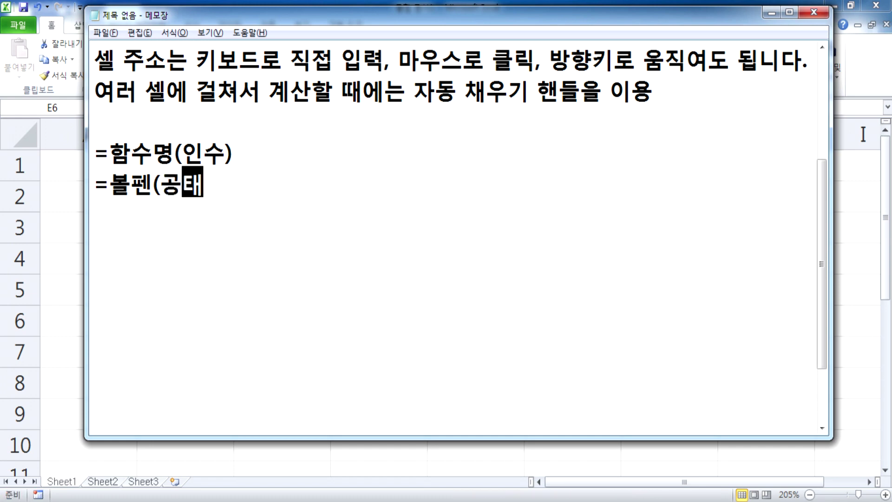
pyautogui.write('ㄱ)')
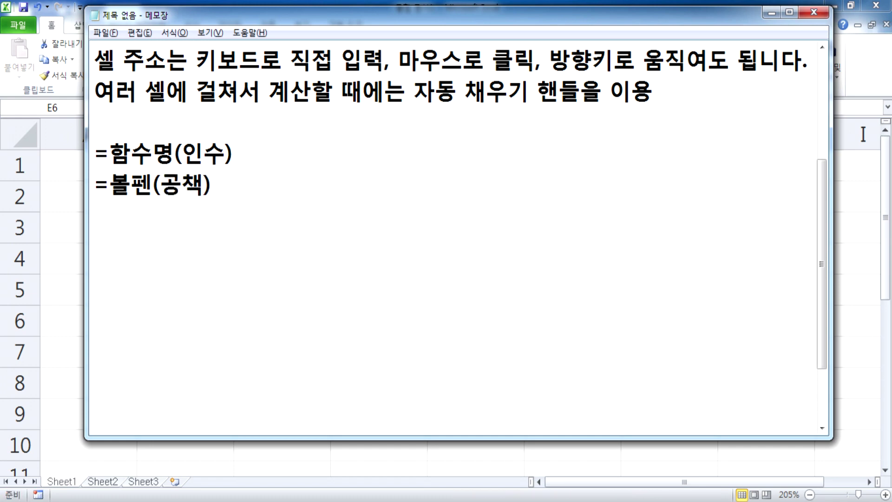
# Step: Add the example line "=쿠쿠(쌀, 물)" below the 볼펜 example
pyautogui.press('Return')
pyautogui.write('=쿨')
pyautogui.write('쿠(')
pyautogui.write('쌀, 물)')
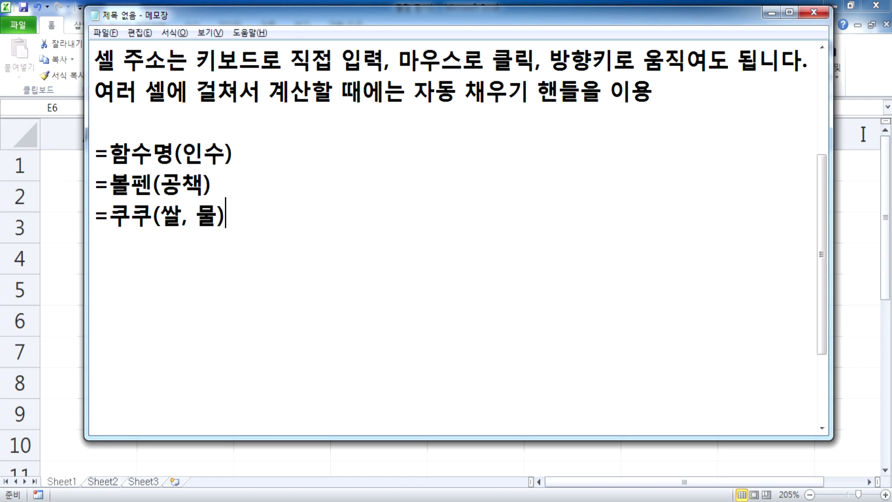
# Step: Replace the argument 공책 in the 볼펜 example with "잉크, 스프링, ..."
pyautogui.press('Up')
pyautogui.press('Left')
pyautogui.press('Left')
pyautogui.press('Left')
pyautogui.hotkey('shift', 'Right')
pyautogui.hotkey('shift', 'Right')
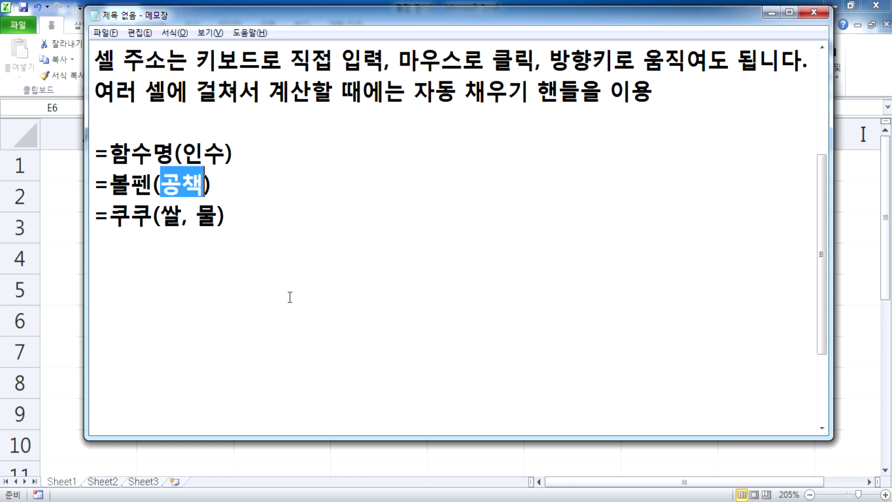
pyautogui.write('잉크, ')
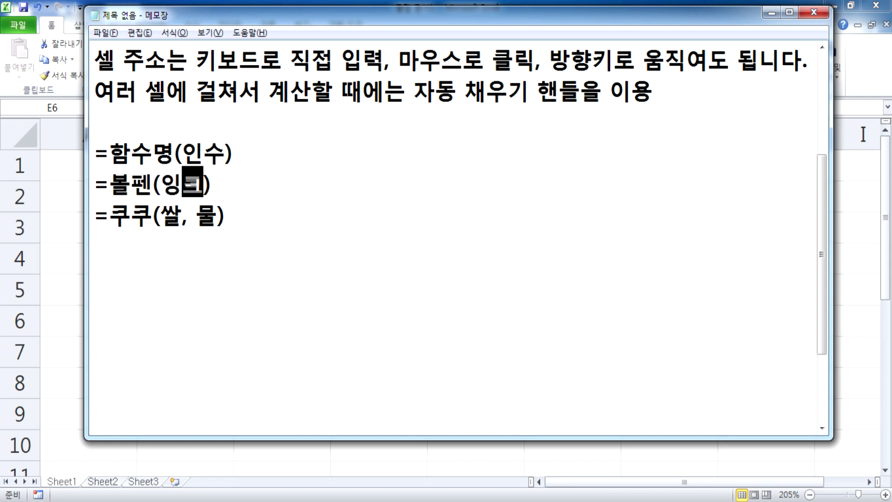
pyautogui.write('스프링')
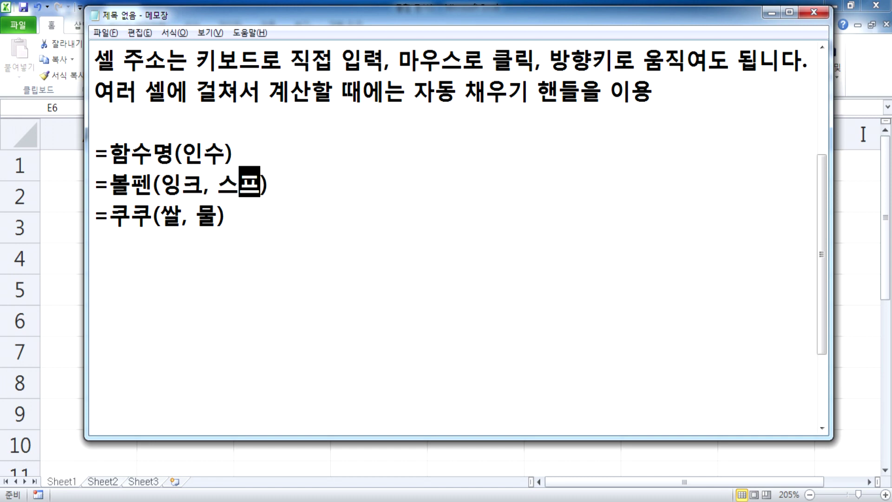
pyautogui.write(', ...')
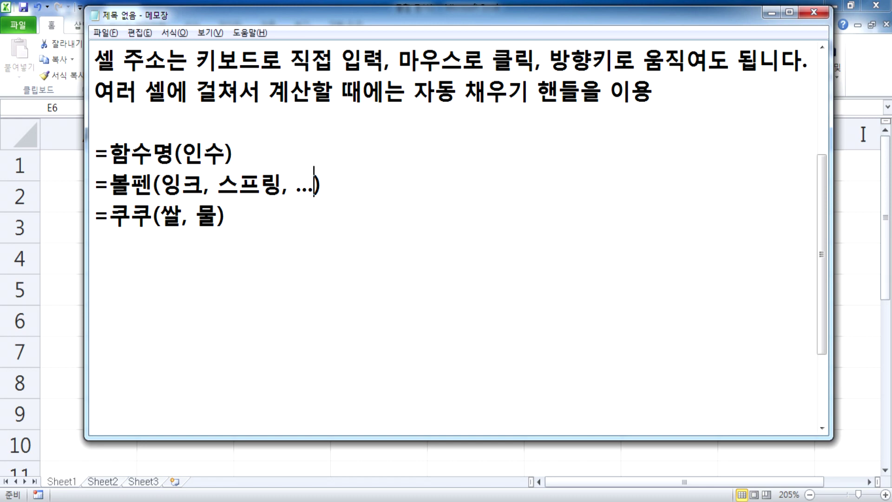
# Step: Add the example line "=믹서기(수삼, 꿀, 요쿠르트)" below the 쿠쿠 example
pyautogui.click(290, 297)
pyautogui.press('Return')
pyautogui.write('=믹서기(')
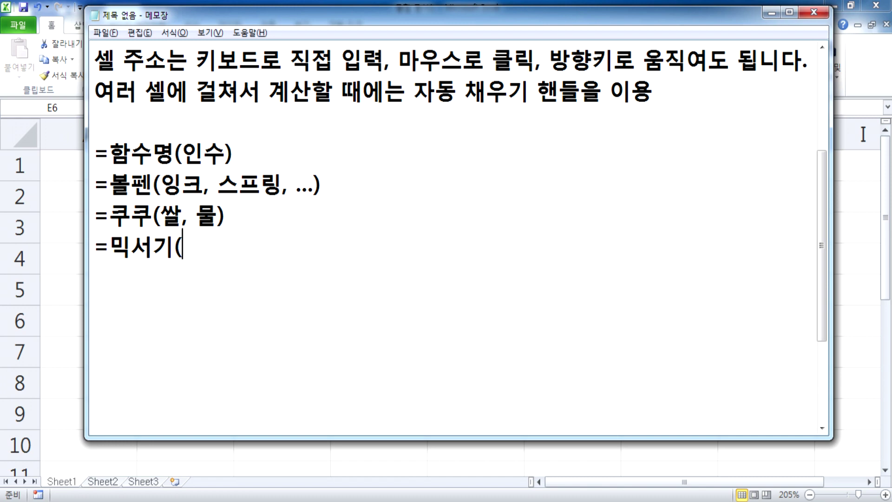
pyautogui.write('수삼, ')
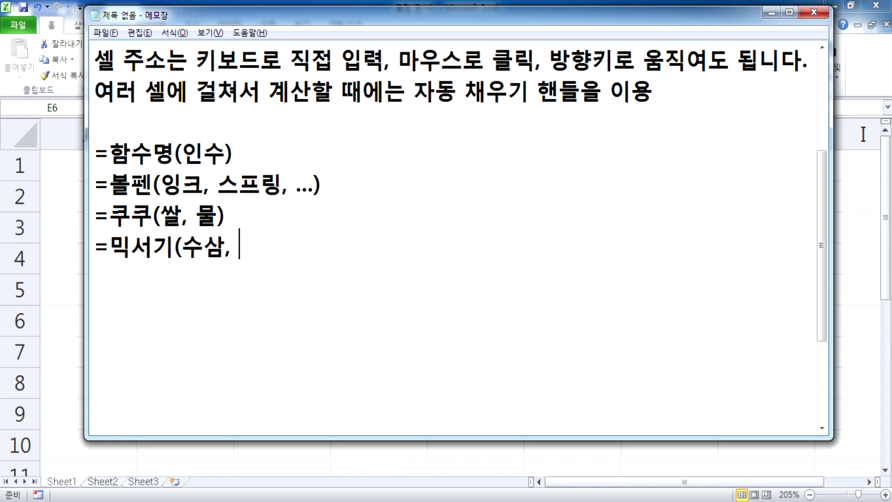
pyautogui.write('쿠')
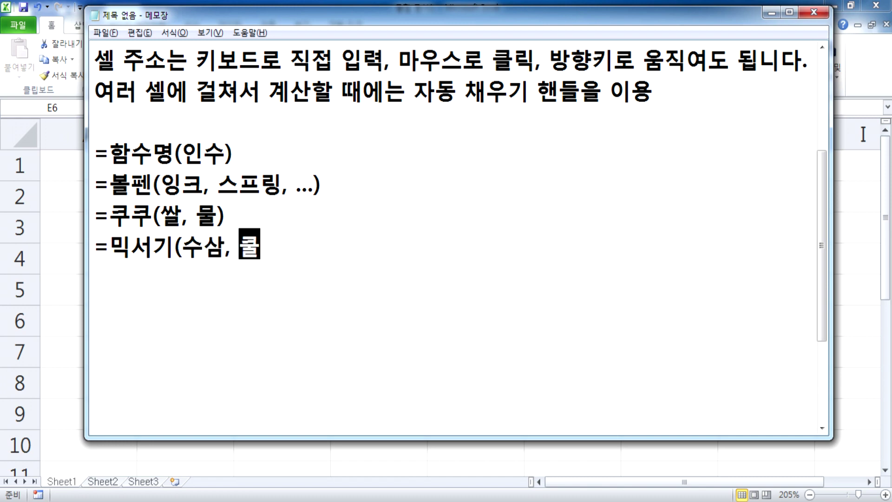
pyautogui.press('BackSpace')
pyautogui.press('BackSpace')
pyautogui.write('꿀, ')
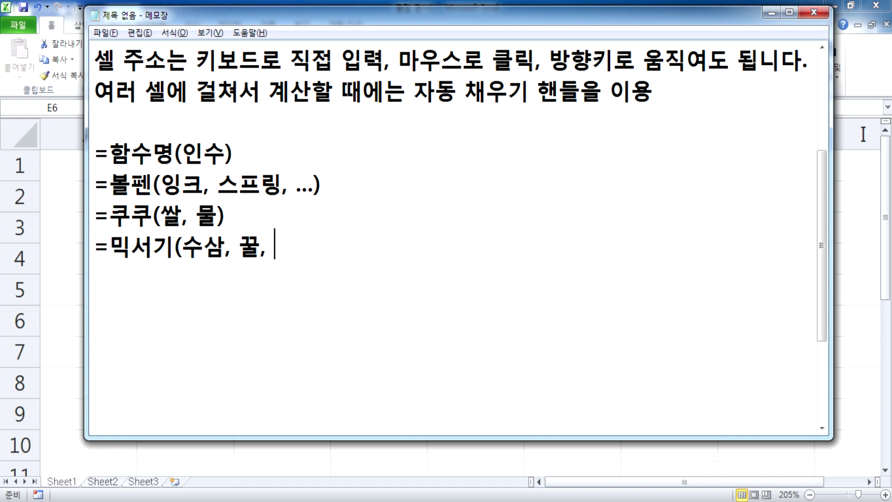
pyautogui.write('요쿠')
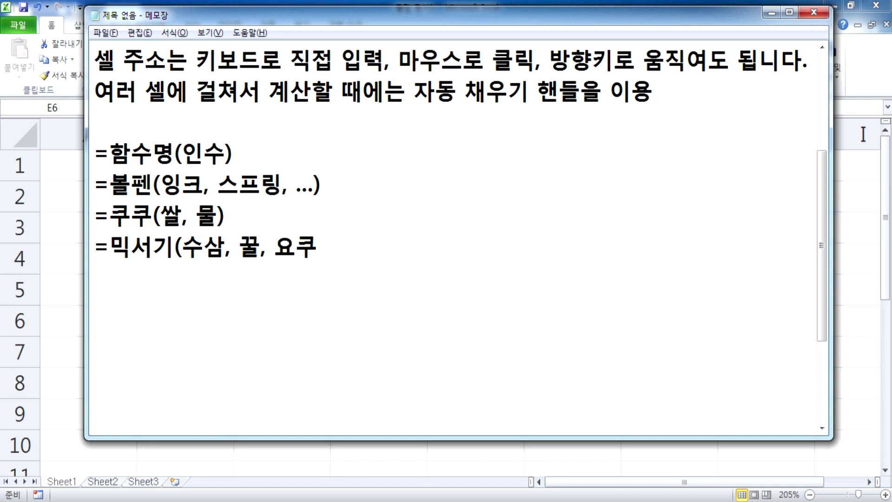
pyautogui.write('르트)')
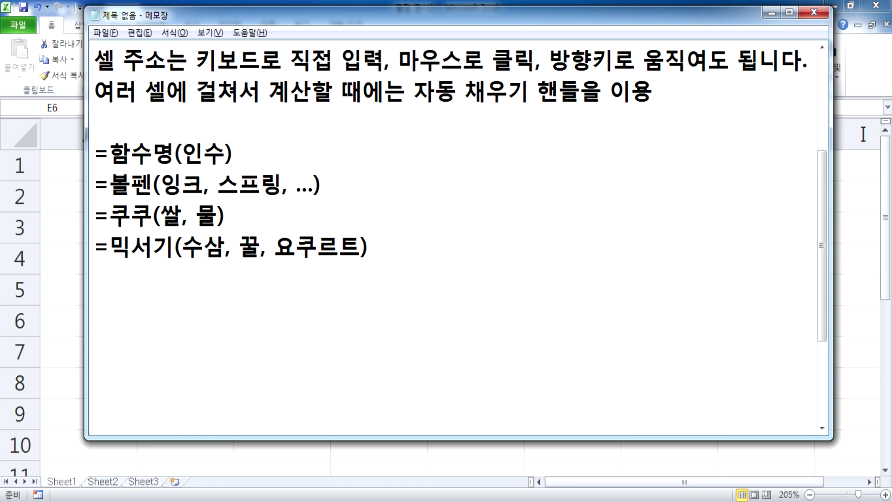
# Step: Add the line "* 연산자 : 산술연산자, 관계연산자, 논리연산자, 결합연산자, ..." after a blank line below the 믹서기 example
pyautogui.moveTo(181, 154); pyautogui.dragTo(227, 157)
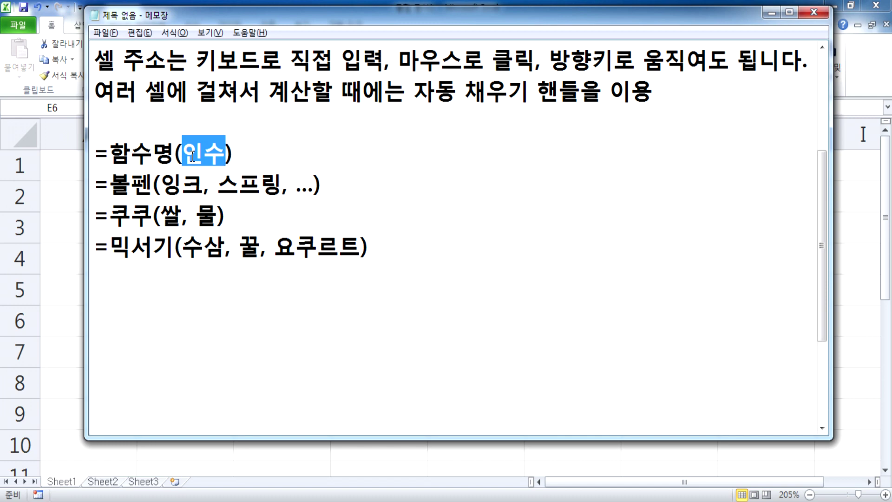
pyautogui.click(138, 312)
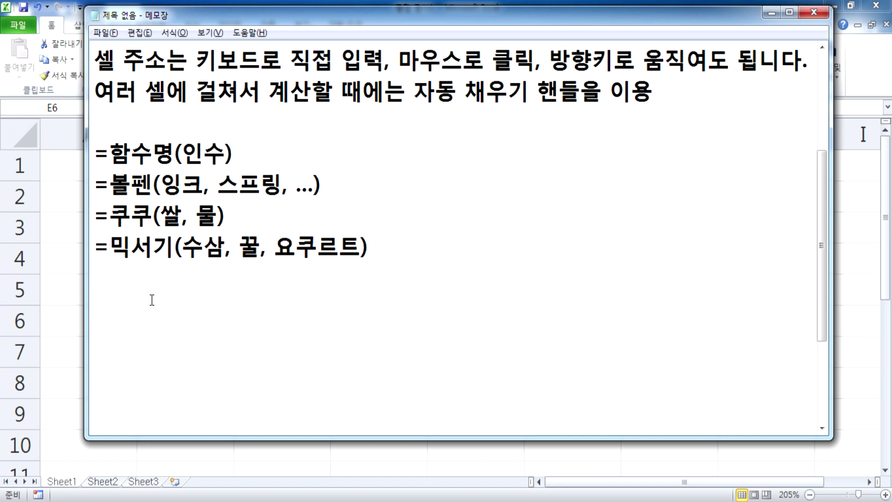
pyautogui.scroll(-1, 153, 299)
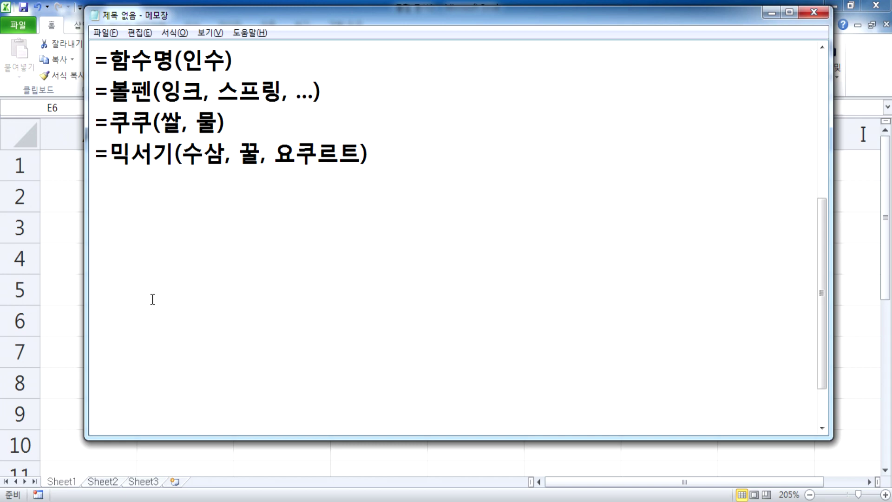
pyautogui.press('Return')
pyautogui.press('Return')
pyautogui.write('* 연산자 : 산술연산')
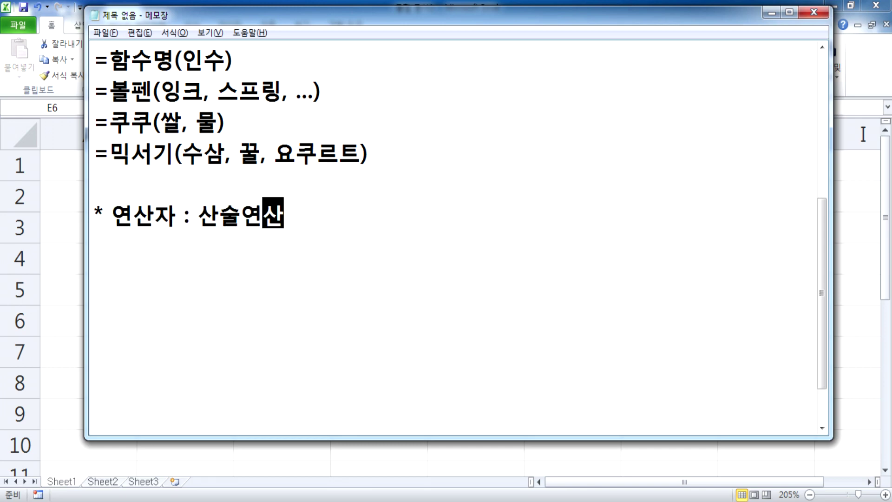
pyautogui.write('자, 관계연산자, 노ㄴ리연산자, 결합연산자, ...')
pyautogui.press('Return')
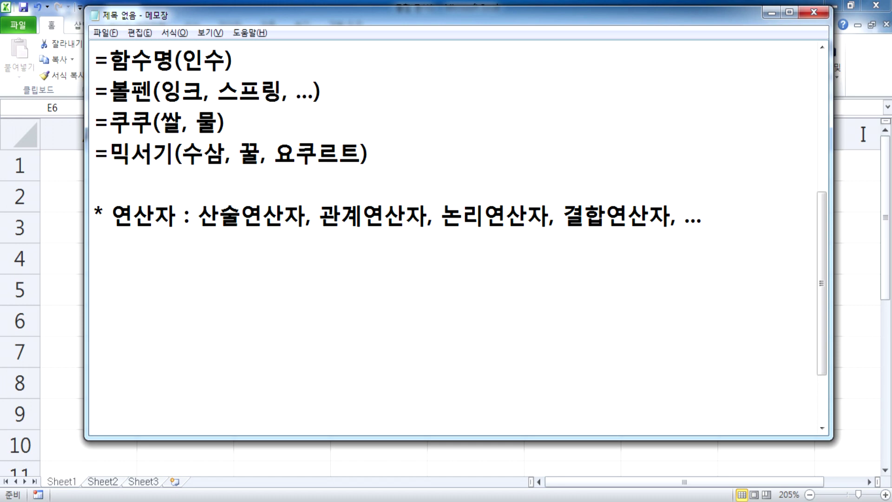
# Step: Insert "(비교)" after 관계 in the operator types line so it reads 관계(비교)연산자
pyautogui.press('Up')
pyautogui.press('Right')
pyautogui.press('Right')
pyautogui.press('Right')
pyautogui.press('Right')
pyautogui.press('Right')
pyautogui.press('Right')
pyautogui.press('Right')
pyautogui.press('Right')
pyautogui.press('Right')
pyautogui.press('Right')
pyautogui.press('Right')
pyautogui.press('Right')
pyautogui.press('Right')
pyautogui.press('Right')
pyautogui.press('Right')
pyautogui.press('Right')
pyautogui.press('Right')
pyautogui.write('(연비교)')
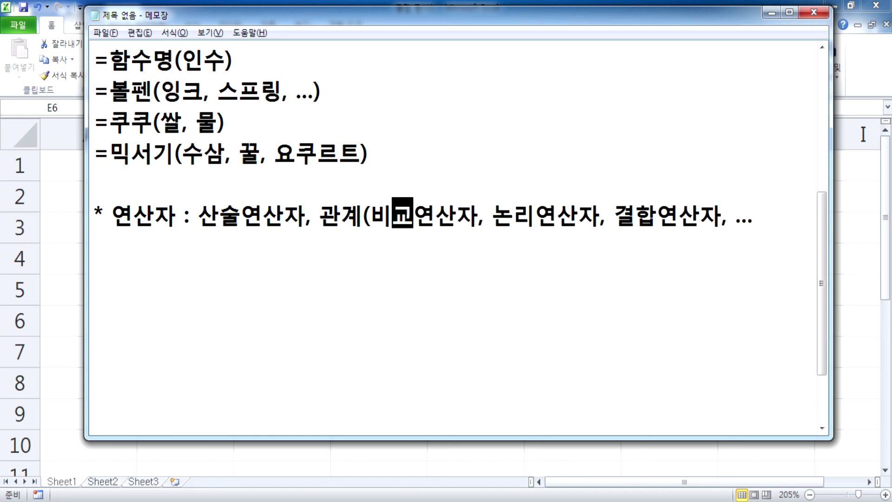
# Step: Add the line "산술연산자 : % ^ * / + -" directly beneath the operator types line
pyautogui.click(152, 299)
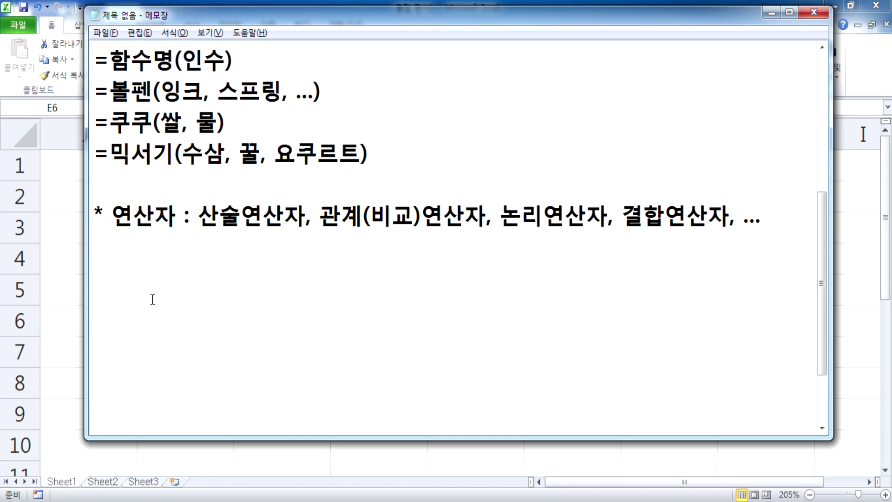
pyautogui.press('Return')
pyautogui.write('산술연사')
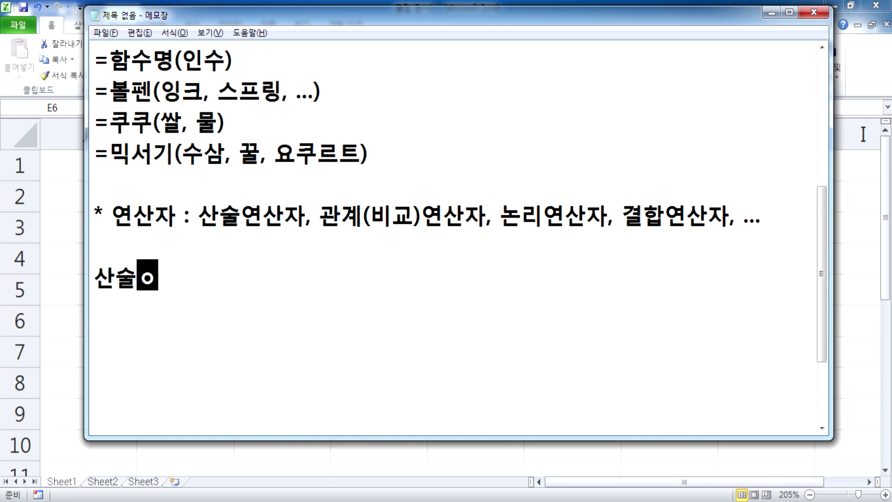
pyautogui.write('ㄴ자 :')
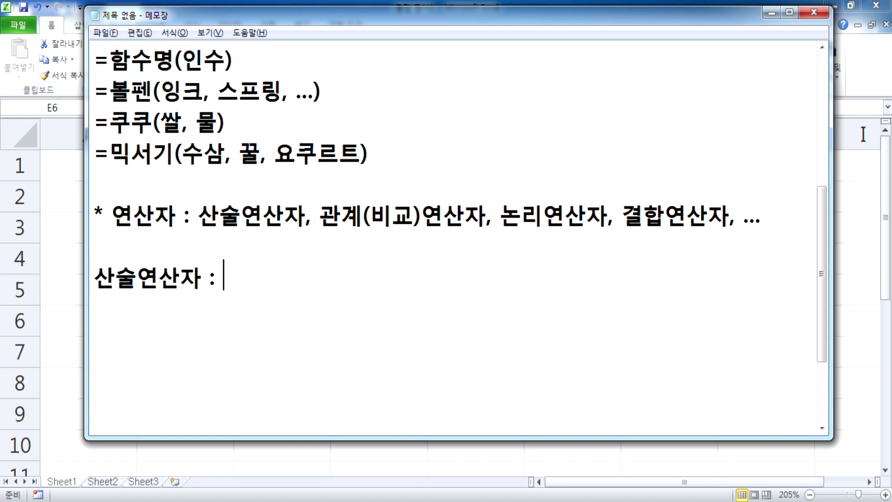
pyautogui.press('Up')
pyautogui.press('Delete')
pyautogui.press('End')
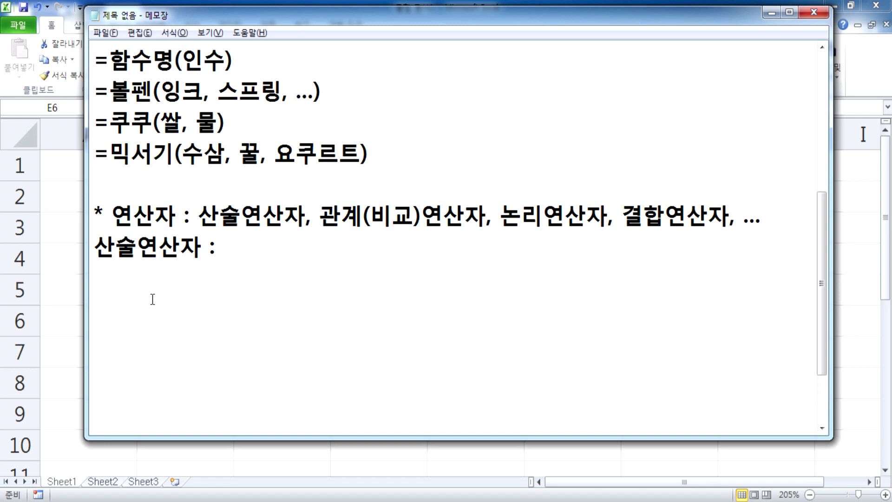
pyautogui.write('%')
pyautogui.write('^ * / + -')
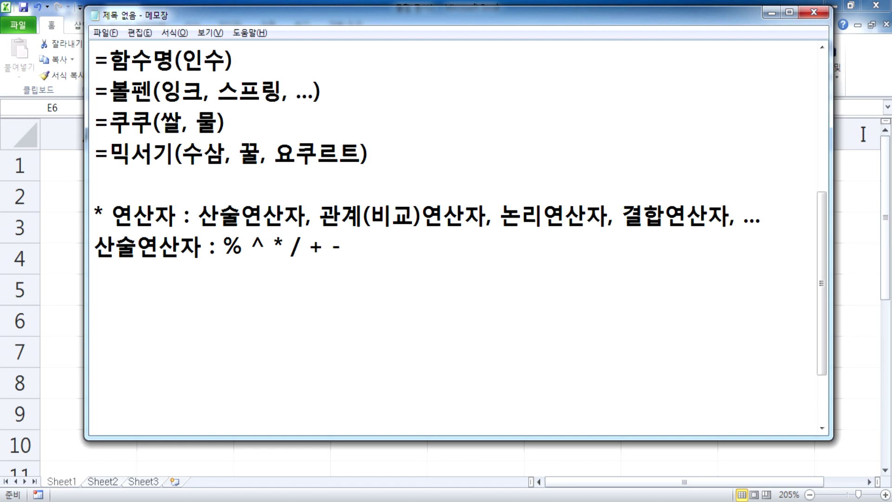
# Step: Add the example formula "=5^2+3%*7-2/3" below the arithmetic operators line
pyautogui.press('Return')
pyautogui.write('=5^2')
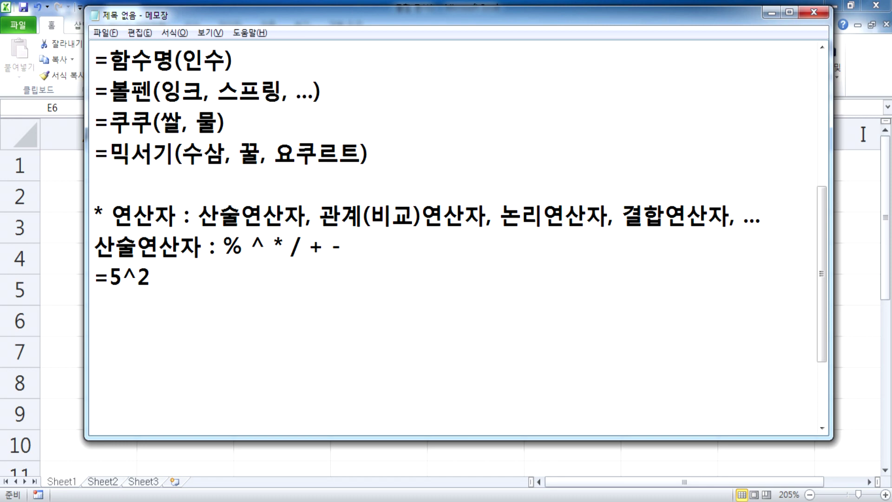
pyautogui.write('*')
pyautogui.press('BackSpace')
pyautogui.write('+3%*7-2/3')
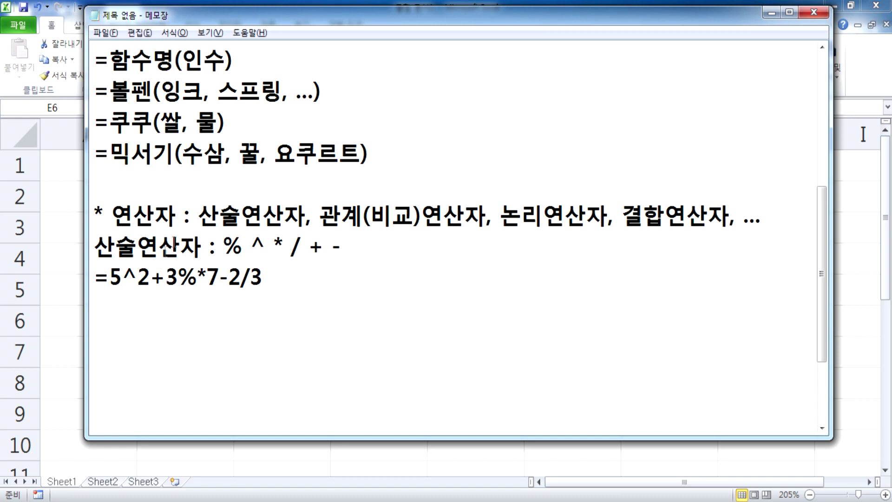
# Step: Highlight the parts of the example formula in calculation order: 3%, 5^2, 3%*7, 2/3, and the minus sign
pyautogui.moveTo(166, 278); pyautogui.dragTo(198, 278)
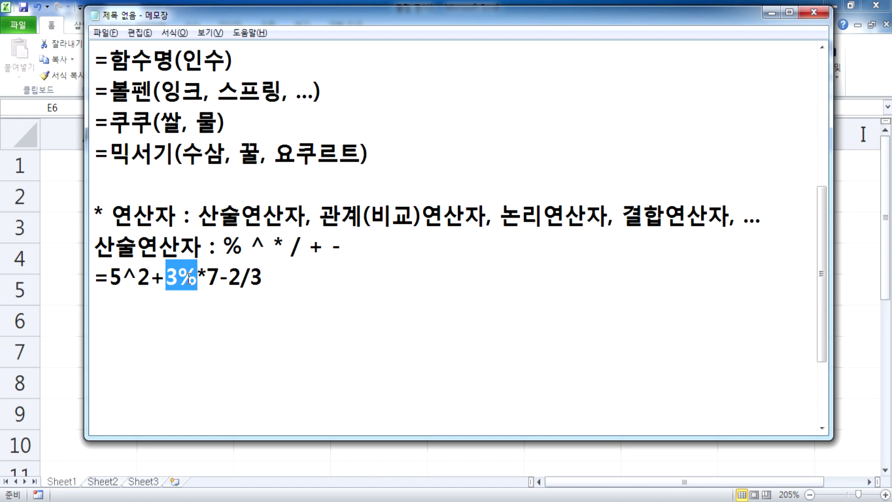
pyautogui.moveTo(109, 277); pyautogui.dragTo(147, 277)
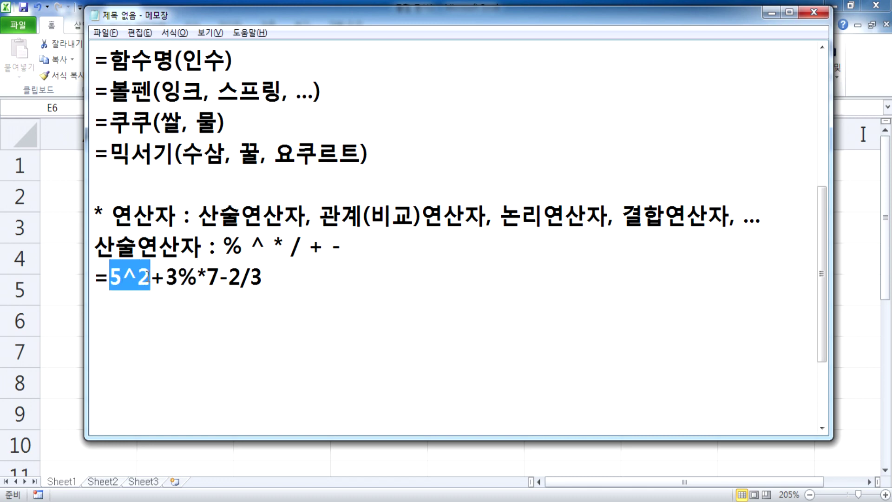
pyautogui.moveTo(166, 277); pyautogui.dragTo(219, 277)
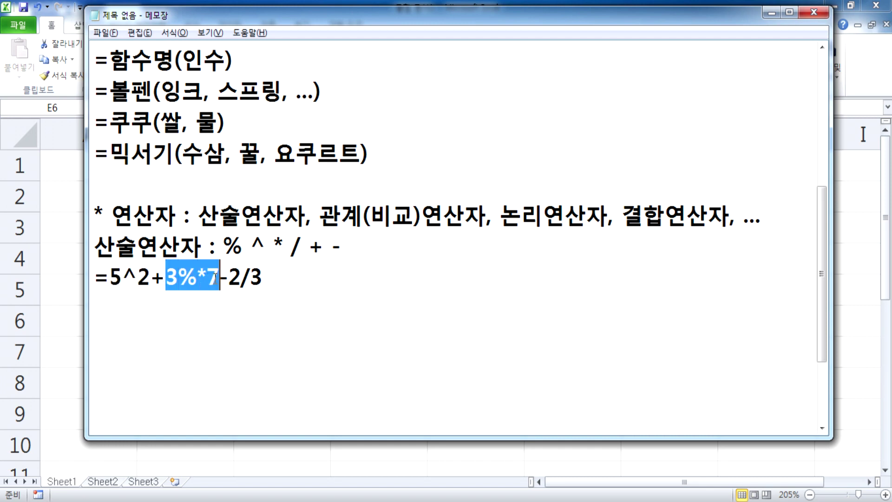
pyautogui.moveTo(228, 277); pyautogui.dragTo(263, 277)
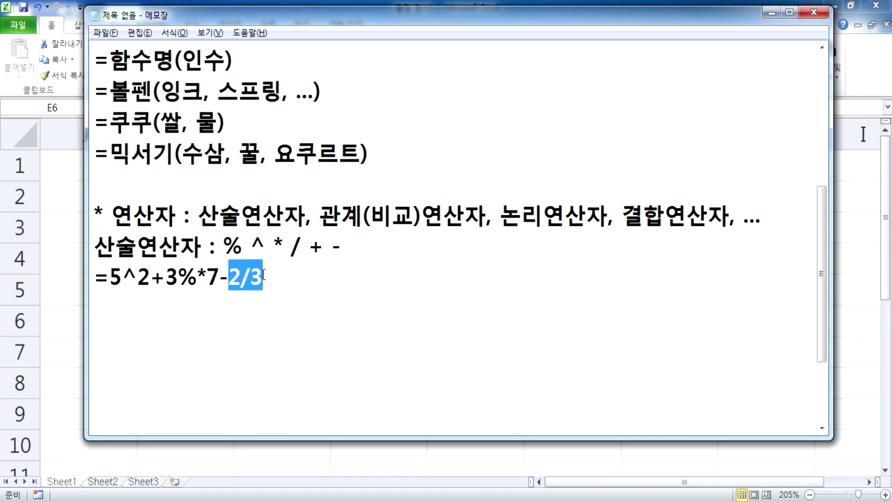
pyautogui.moveTo(150, 278); pyautogui.dragTo(228, 277)
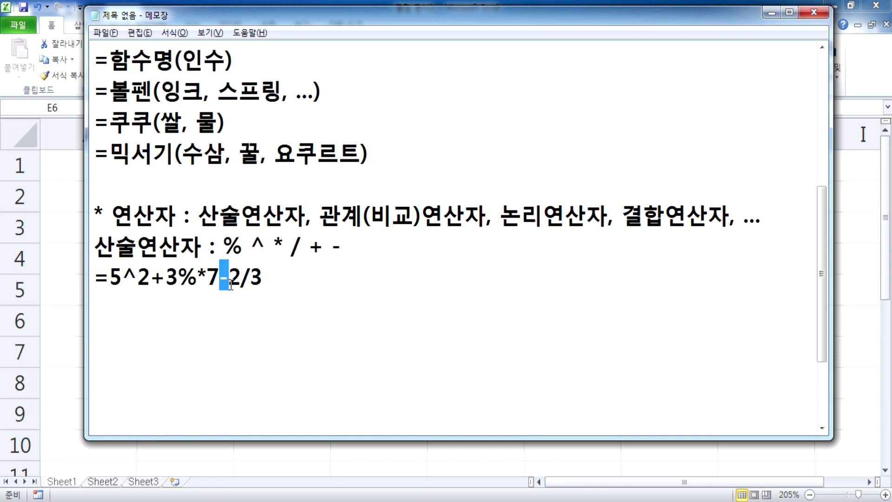
# Step: Insert "()" before the % sign in the 산술연산자 list
pyautogui.click(333, 290)
pyautogui.press('Up')
pyautogui.press('Left')
pyautogui.press('Left')
pyautogui.press('Left')
pyautogui.write('()')
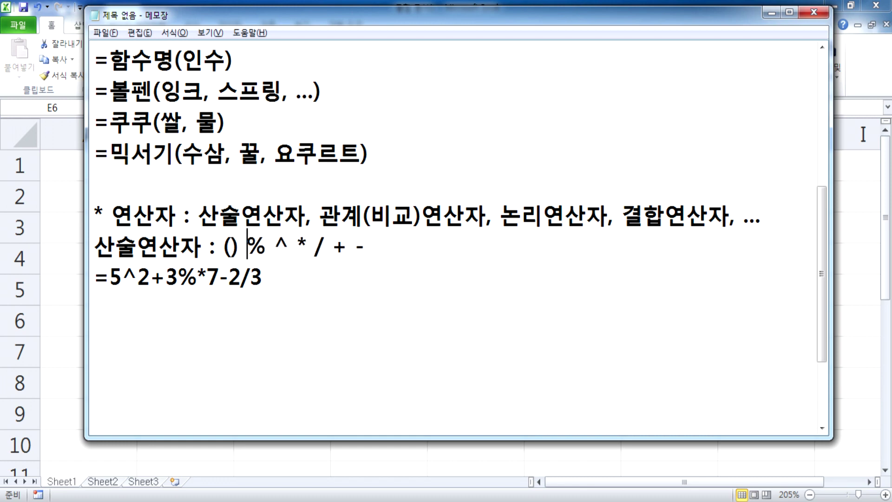
pyautogui.write(' %')
pyautogui.press('BackSpace')
# Step: Enclose 2+3 in parentheses in the example formula, giving "=5^(2+3)%*7-2/3"
pyautogui.click(333, 291)
pyautogui.press('Up')
pyautogui.press('Right')
pyautogui.press('Right')
pyautogui.press('Right')
pyautogui.write('(')
pyautogui.press('Right')
pyautogui.press('Right')
pyautogui.press('Right')
pyautogui.write('(')
pyautogui.press('BackSpace')
pyautogui.write(')')
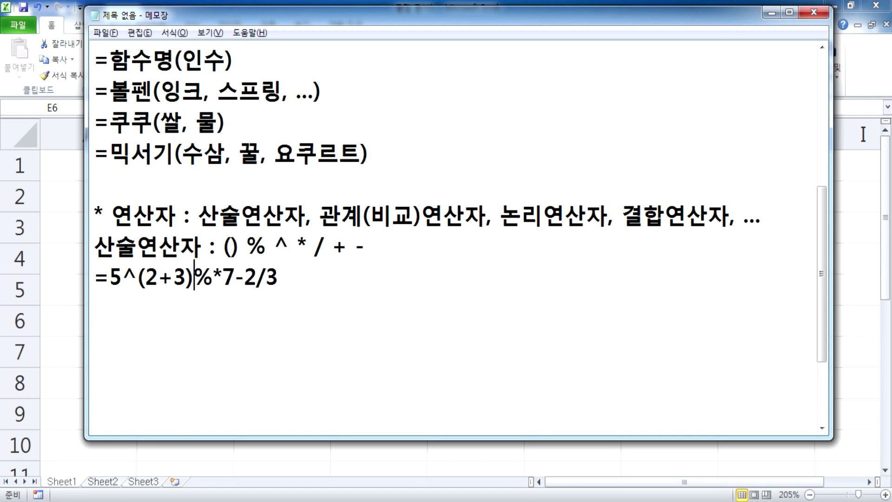
# Step: Remove the parentheses around 2+3 from the example formula
pyautogui.press('Left')
pyautogui.press('Left')
pyautogui.press('Left')
pyautogui.press('Left')
pyautogui.press('Left')
pyautogui.press('Delete')
pyautogui.press('Right')
pyautogui.press('Right')
pyautogui.press('Right')
pyautogui.press('Delete')
# Step: Add the heading "비교(관계)연산자" after a blank line below the formula, with ">= > <= < = <>" on the line beneath it
pyautogui.press('End')
pyautogui.press('Return')
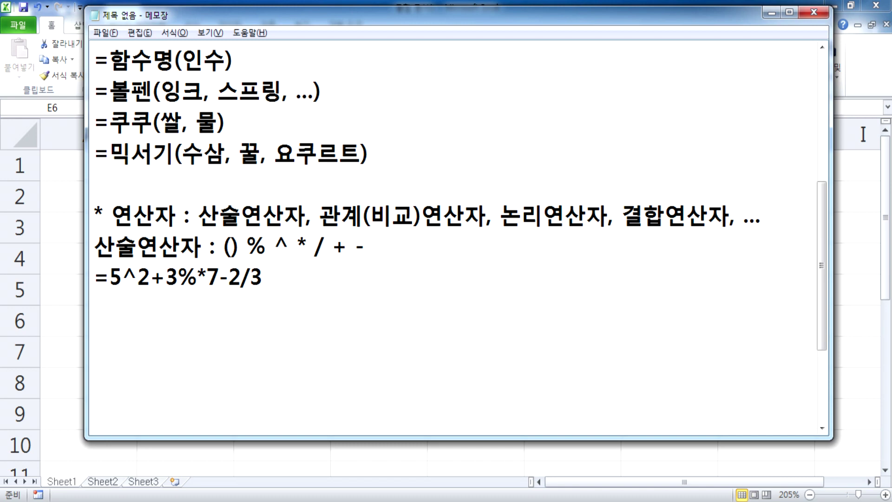
pyautogui.press('Return')
pyautogui.write('비교')
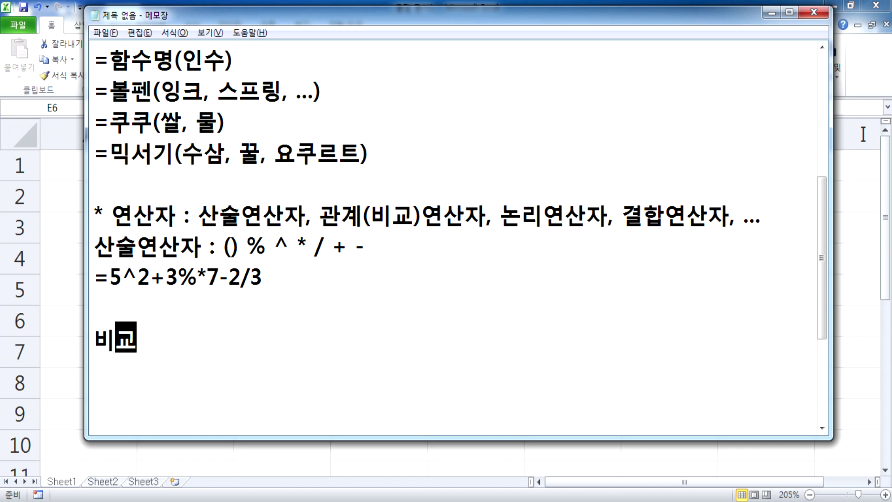
pyautogui.write('(고나')
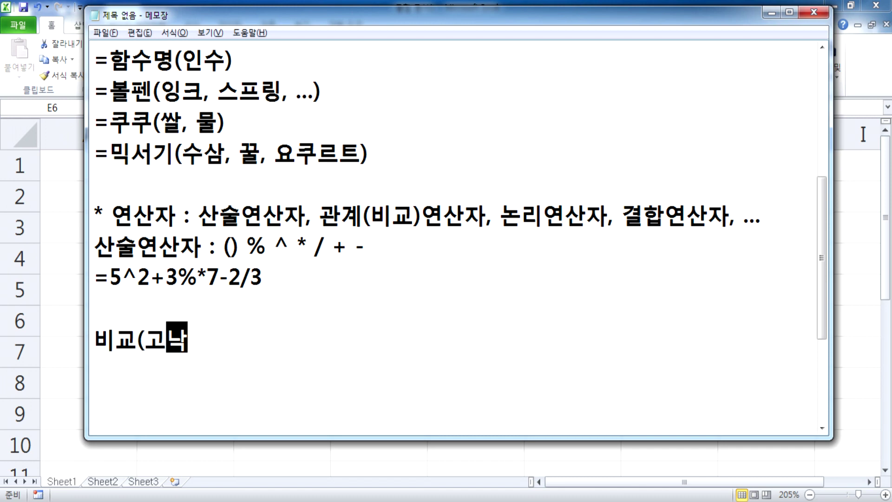
pyautogui.press('BackSpace')
pyautogui.press('BackSpace')
pyautogui.press('BackSpace')
pyautogui.write('관계')
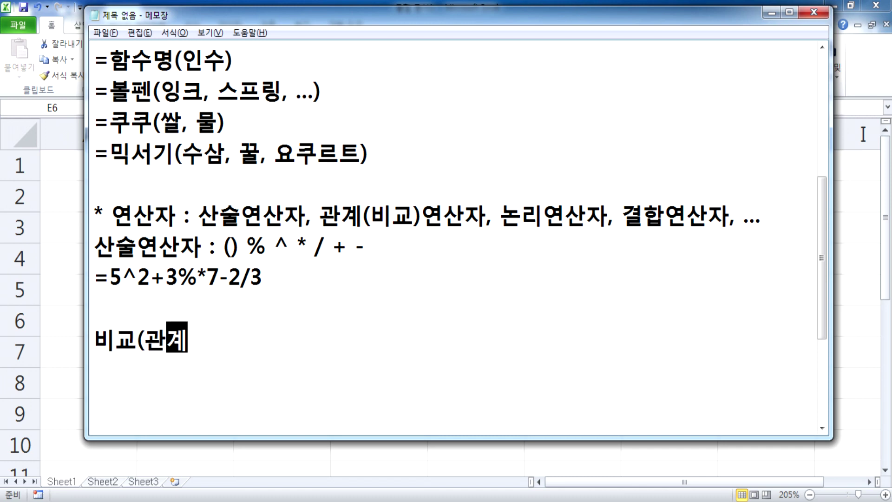
pyautogui.write(')연산자')
pyautogui.press('Return')
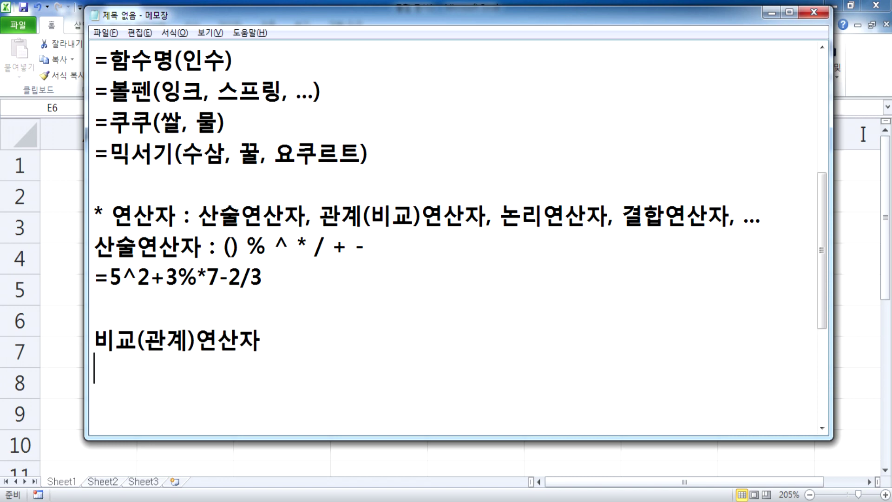
pyautogui.write('>= > <= ')
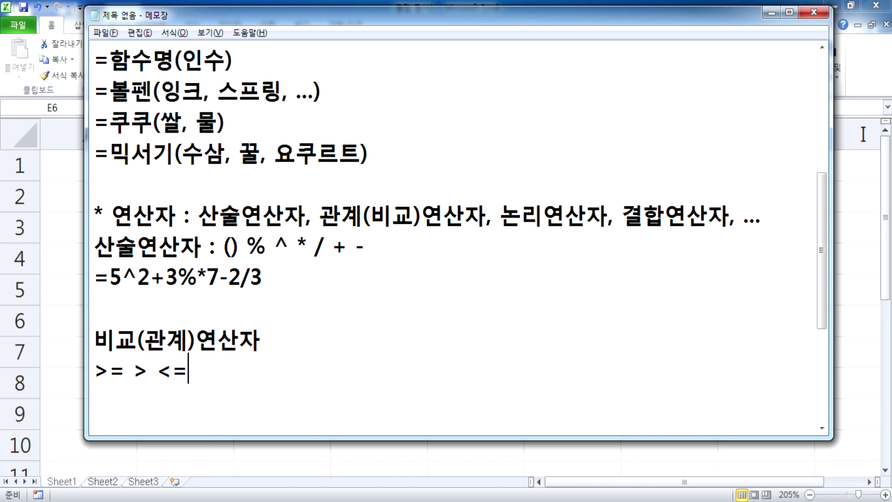
pyautogui.write('< = <>')
# Step: Write ">" and "=" on two separate lines below the comparison operators, leaving a blank line above them
pyautogui.scroll(-2, 332, 293)
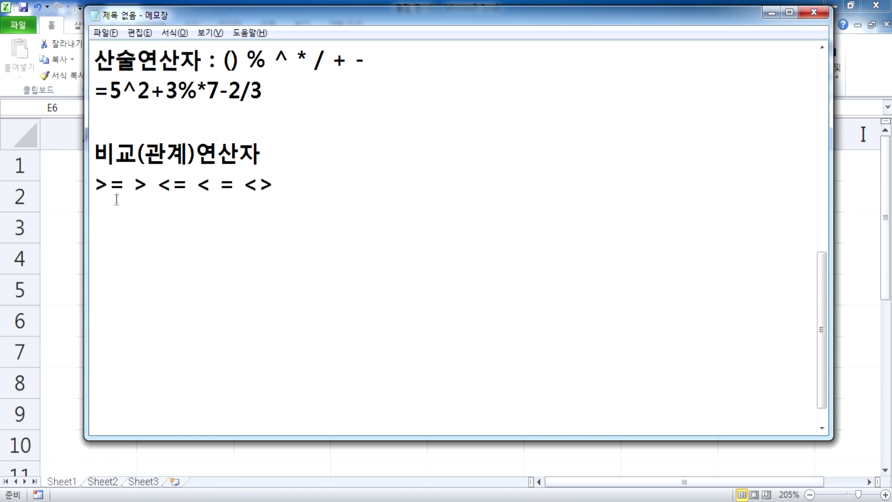
pyautogui.click(105, 211)
pyautogui.write('\\')
pyautogui.press('Return')
pyautogui.press('BackSpace')
pyautogui.press('BackSpace')
pyautogui.press('Return')
pyautogui.write('>')
pyautogui.press('Return')
pyautogui.write('=')
pyautogui.press('Return')
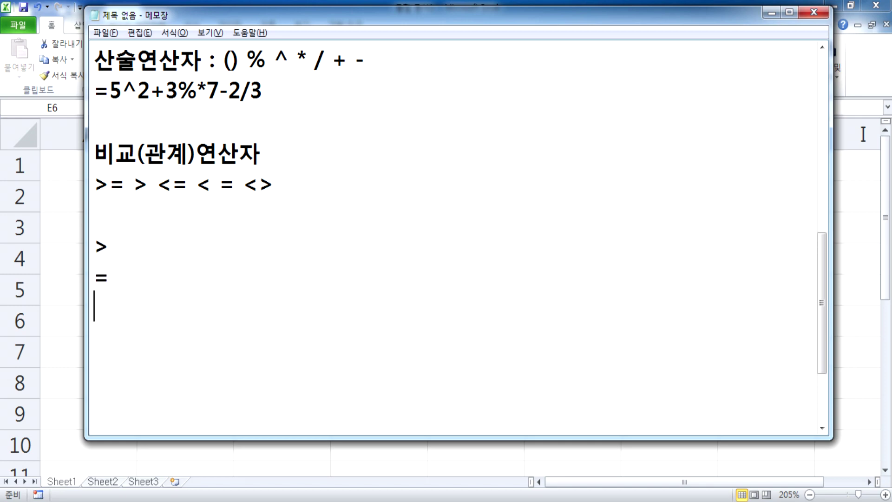
# Step: Delete the separate ">" and "=" lines below the comparison operators
pyautogui.press('Up')
pyautogui.hotkey('shift', 'Down')
pyautogui.hotkey('shift', 'Down')
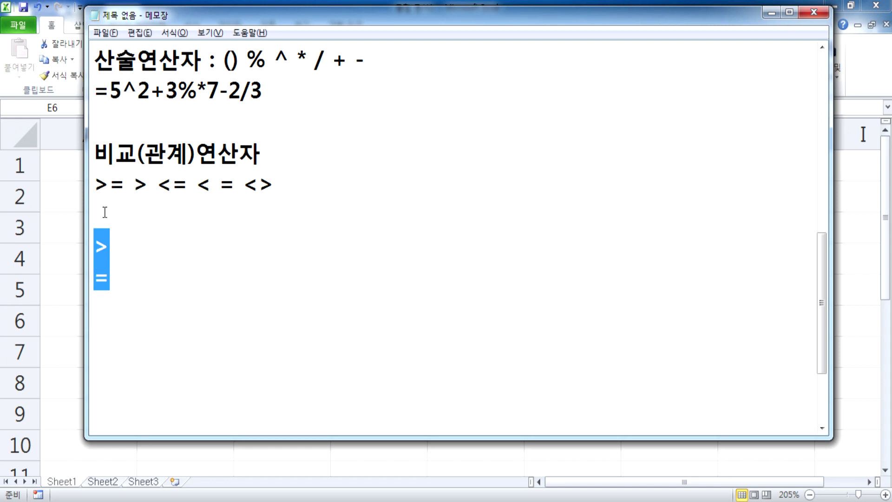
pyautogui.press('Left')
pyautogui.press('Delete')
pyautogui.press('Delete')
pyautogui.press('Delete')
# Step: Label the >= operator "(이상)" and the > operator "(초과)" in the comparison operator list
pyautogui.press('Up')
pyautogui.press('Up')
pyautogui.hotkey('shift', 'Right')
pyautogui.hotkey('shift', 'Right')
pyautogui.press('Right')
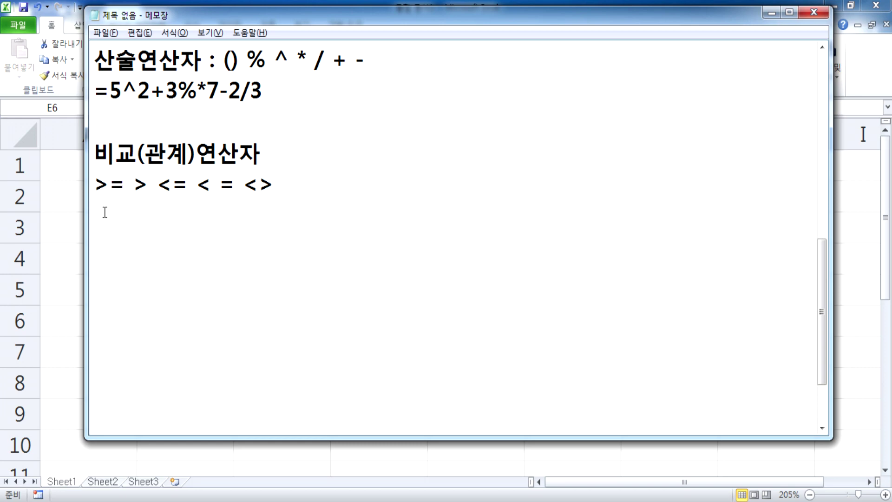
pyautogui.write('(')
pyautogui.press('BackSpace')
pyautogui.write('(잇ㅏㅇ')
pyautogui.press('BackSpace')
pyautogui.press('BackSpace')
pyautogui.write('ㅑㅏ')
pyautogui.press('BackSpace')
pyautogui.press('BackSpace')
pyautogui.write('ㅏㅇ)')
pyautogui.press('Right')
pyautogui.press('Right')
pyautogui.write('(초과)')
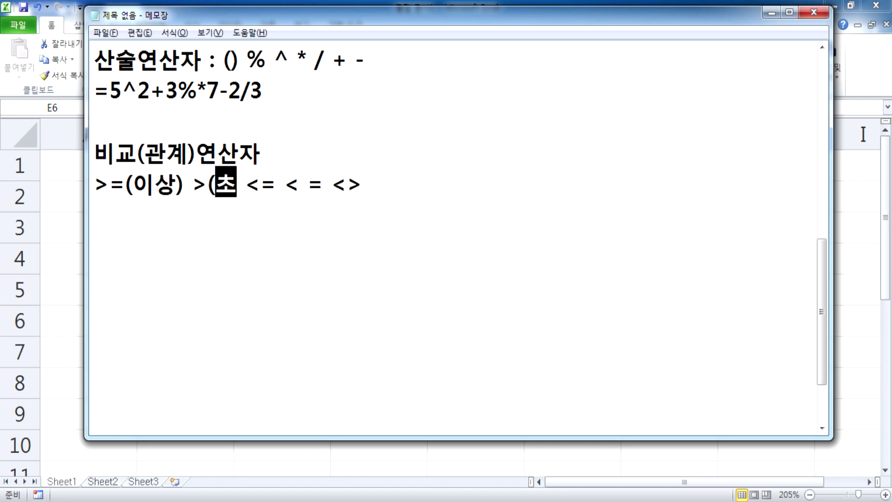
# Step: Label the <= operator "(이하)" and the < operator "(미만)" in the comparison operator list
pyautogui.press('Right')
pyautogui.press('Right')
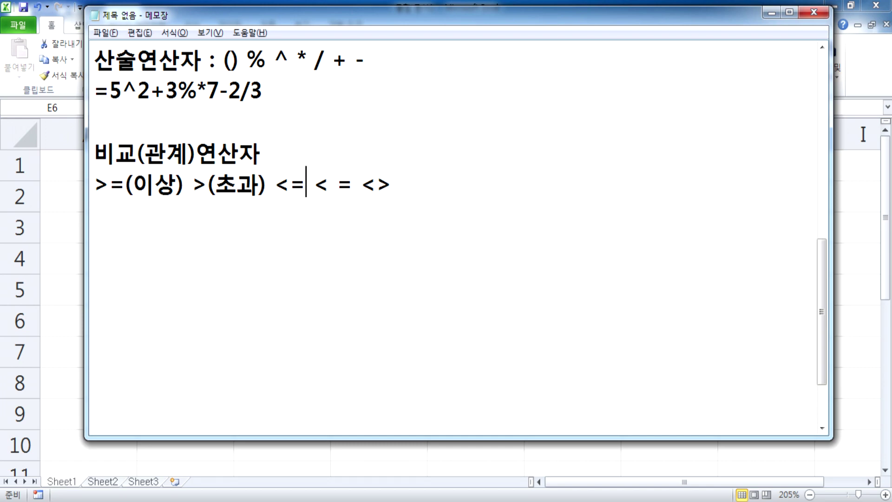
pyautogui.write('(잉하)')
pyautogui.press('BackSpace')
pyautogui.press('BackSpace')
pyautogui.press('BackSpace')
pyautogui.write('ㅇ이하)')
pyautogui.press('Right')
pyautogui.press('Right')
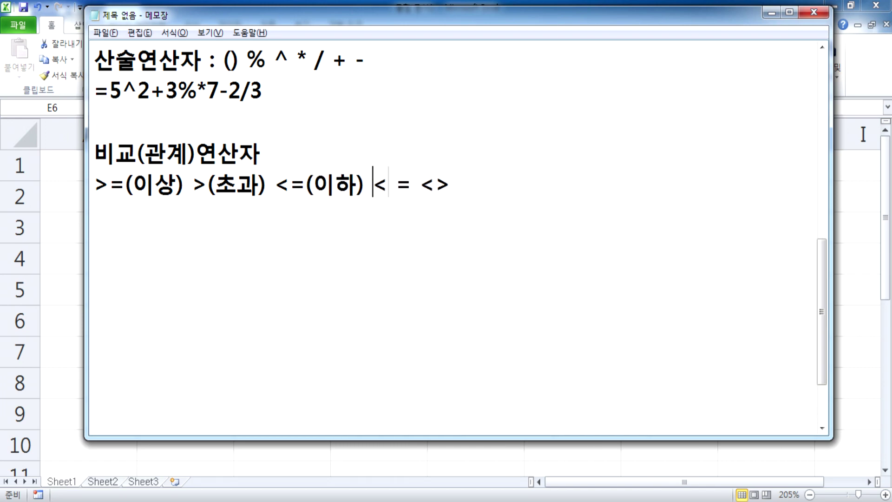
pyautogui.write('(미만)')
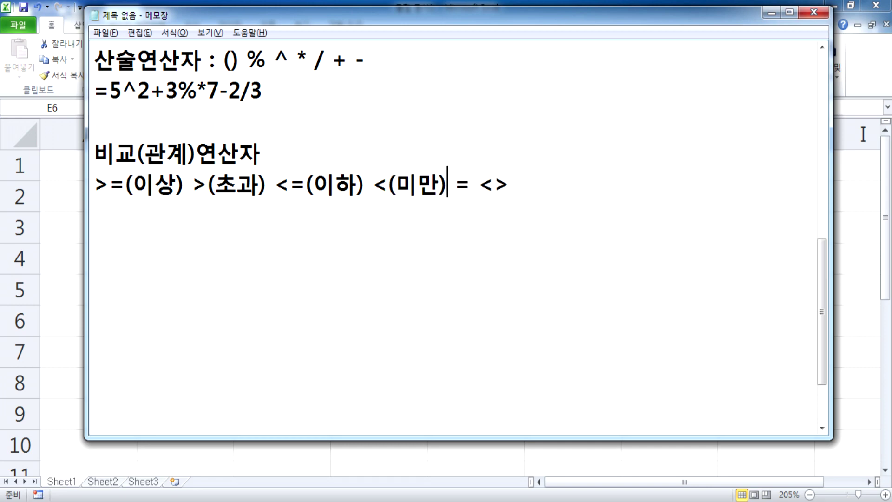
# Step: Label the = operator "(같다)" and the <> operator "(다르다)", and start a new line below the comparison operators
pyautogui.press('Right')
pyautogui.write('(ㄱ')
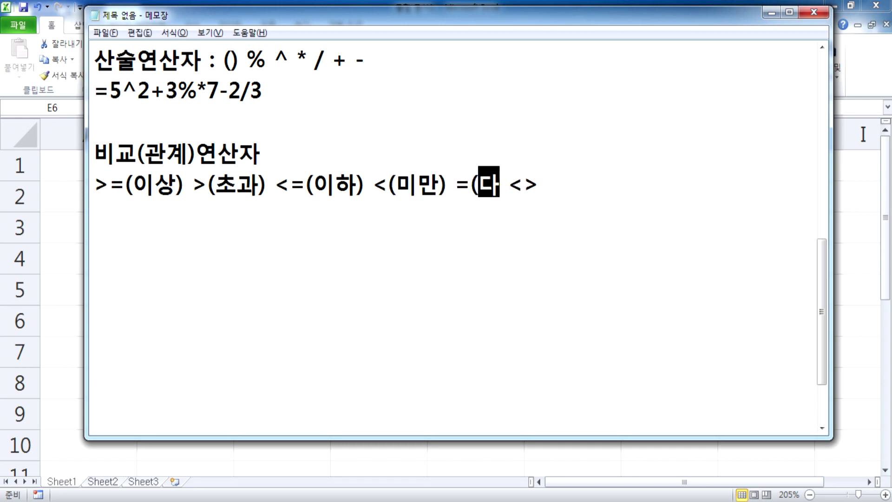
pyautogui.write('같다)')
pyautogui.press('End')
pyautogui.write('(다르다)')
pyautogui.press('Return')
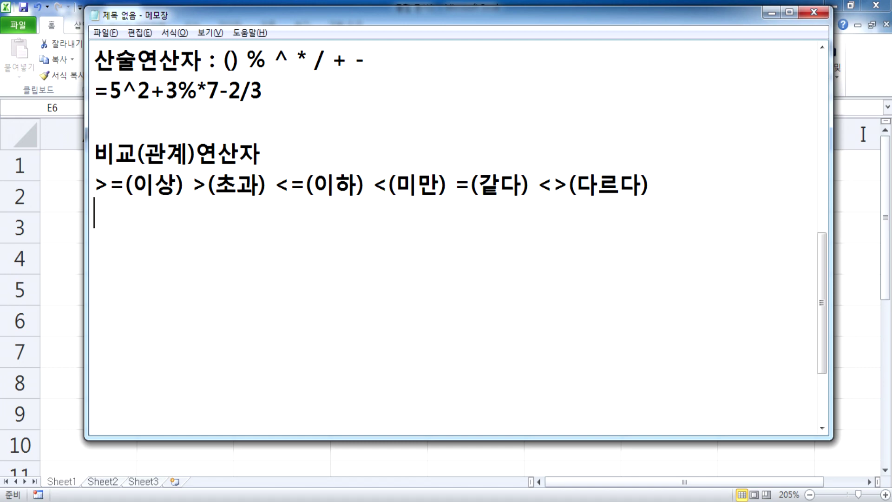
# Step: Highlight the two characters of the <> operator one after the other
pyautogui.moveTo(537, 186); pyautogui.dragTo(546, 186)
pyautogui.press('Right')
pyautogui.hotkey('shift', 'Right')
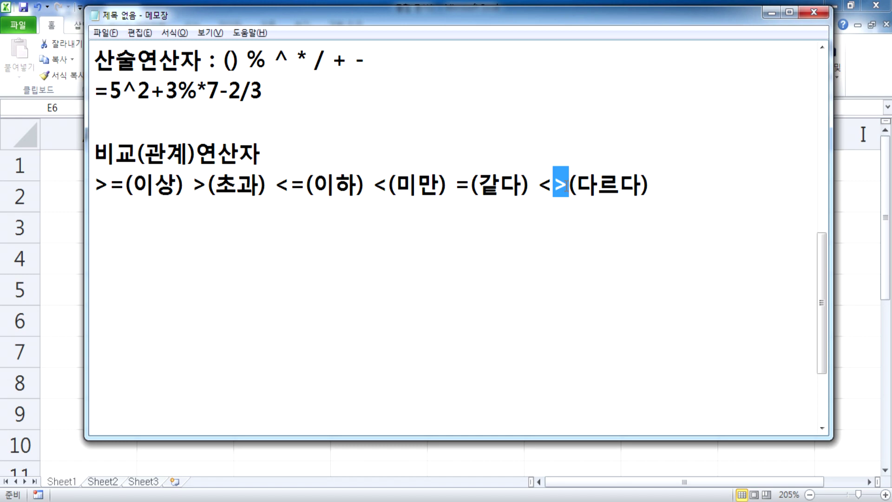
pyautogui.click(97, 186)
# Step: Write the example 5>=4 below the comparison operators and highlight its operands and operator in turn
pyautogui.click(123, 214)
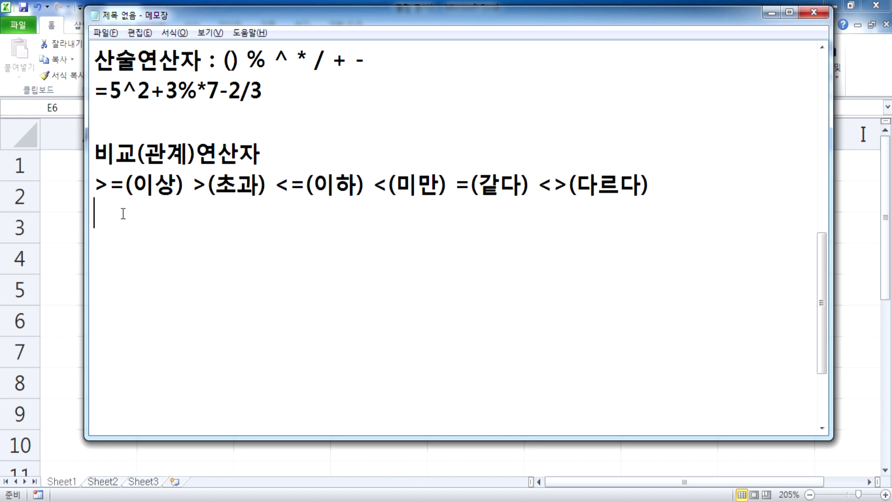
pyautogui.write('5>=4')
pyautogui.press('Home')
pyautogui.hotkey('shift', 'Right')
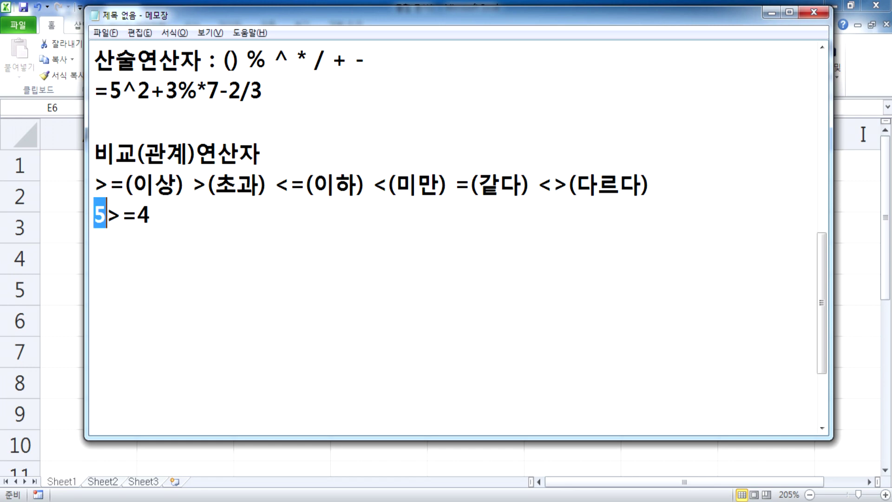
pyautogui.press('Right')
pyautogui.press('Right')
pyautogui.hotkey('shift', 'Right')
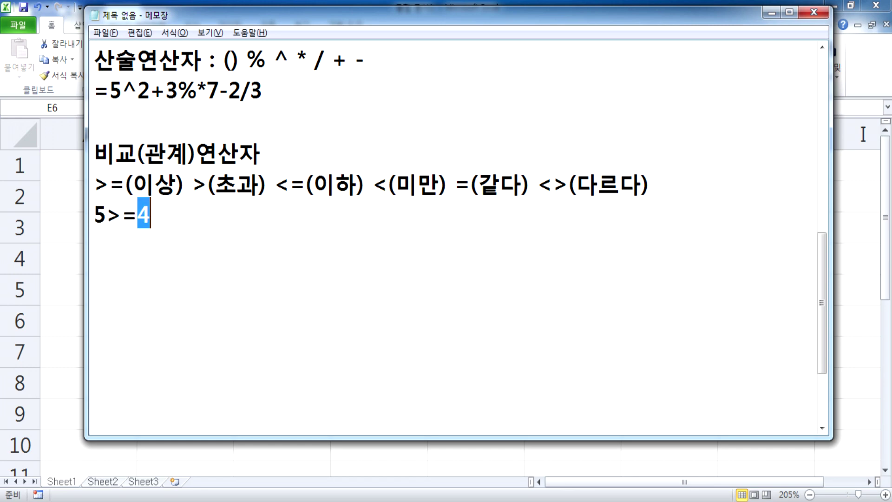
pyautogui.press('Left')
pyautogui.hotkey('shift', 'Left')
pyautogui.hotkey('shift', 'Left')
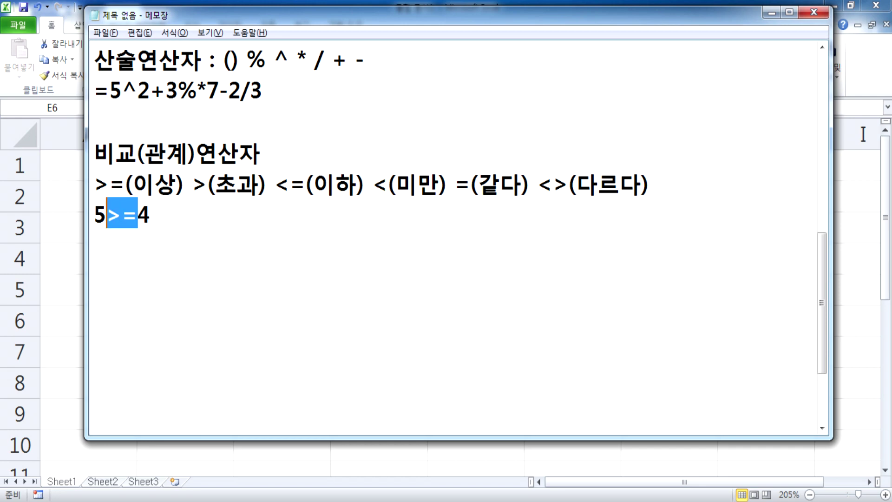
pyautogui.press('End')
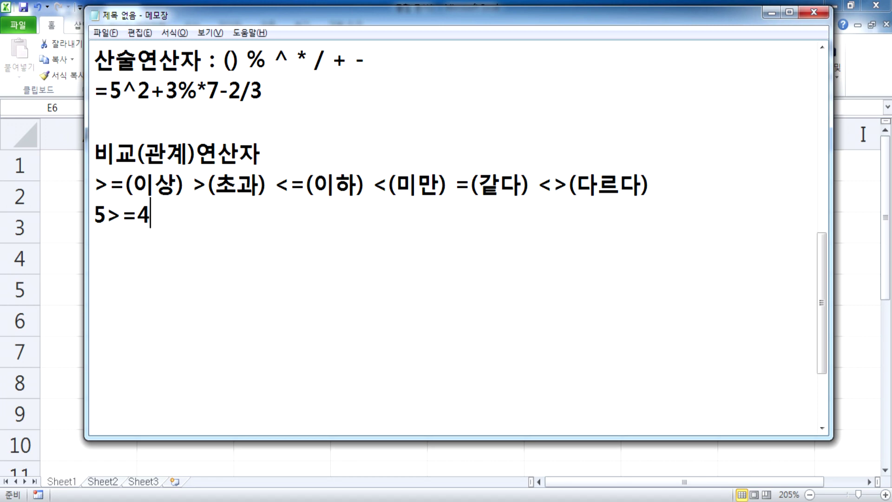
# Step: Replace the 5>=4 example with the heading "결합연산자", leaving a blank line above and starting a new line below it
pyautogui.hotkey('shift', 'Home')
pyautogui.write('결합여산자')
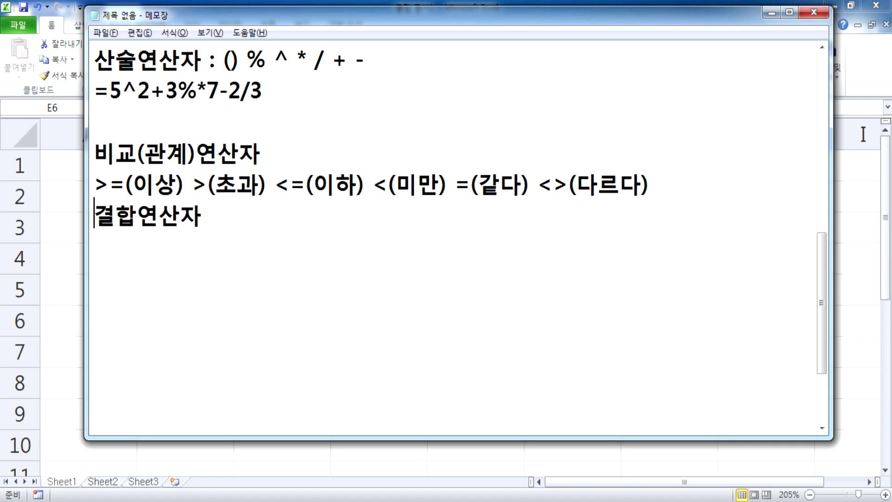
pyautogui.press('Return')
pyautogui.press('End')
pyautogui.press('Return')
# Step: Write the & operator below the 결합연산자 heading, followed by the opening of its first example, "(5&6 > 56"
pyautogui.write('&')
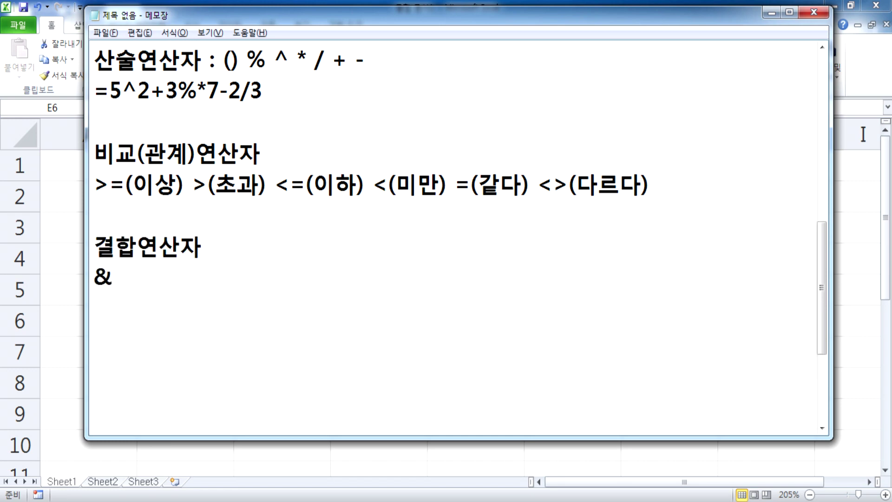
pyautogui.write(' (5&6')
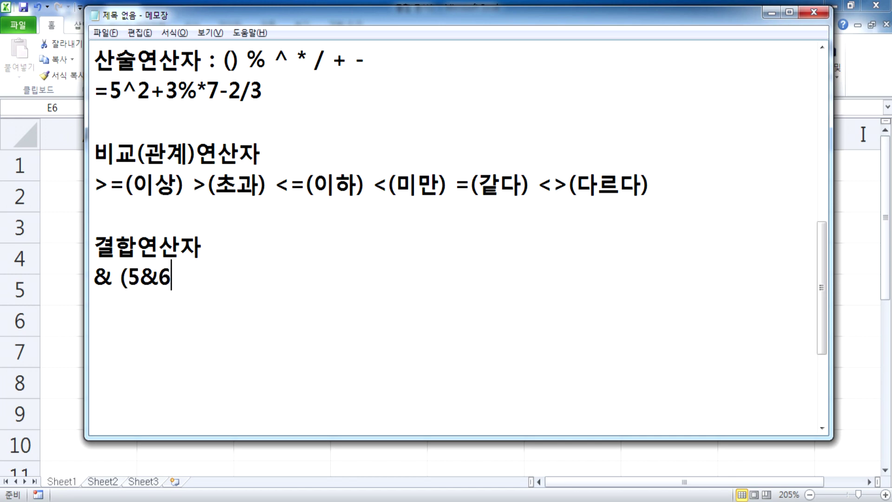
pyautogui.write(' > 56')
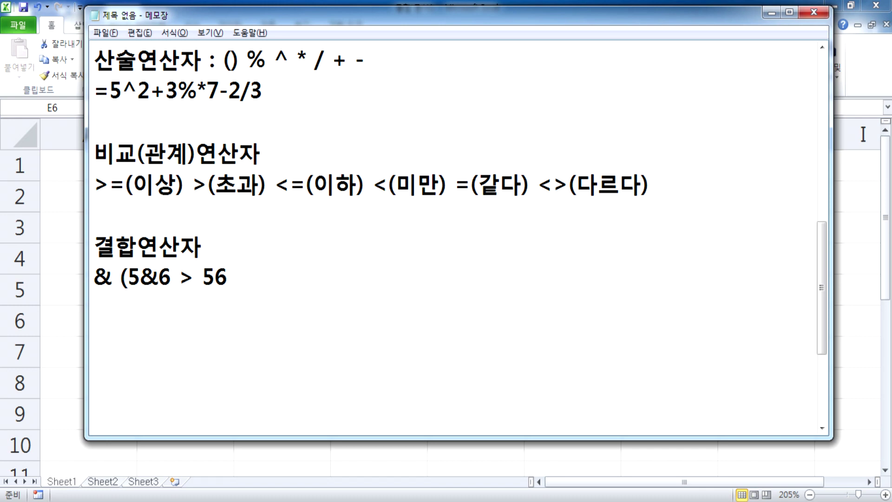
# Step: Add the second concatenation example, "안녕"&"하세요" > "안녕하세요", after a comma on the same line
pyautogui.write(', ')
pyautogui.write('"dk')
pyautogui.press('BackSpace')
pyautogui.press('BackSpace')
pyautogui.press('Hangul')
pyautogui.write('안녕ㅎ')
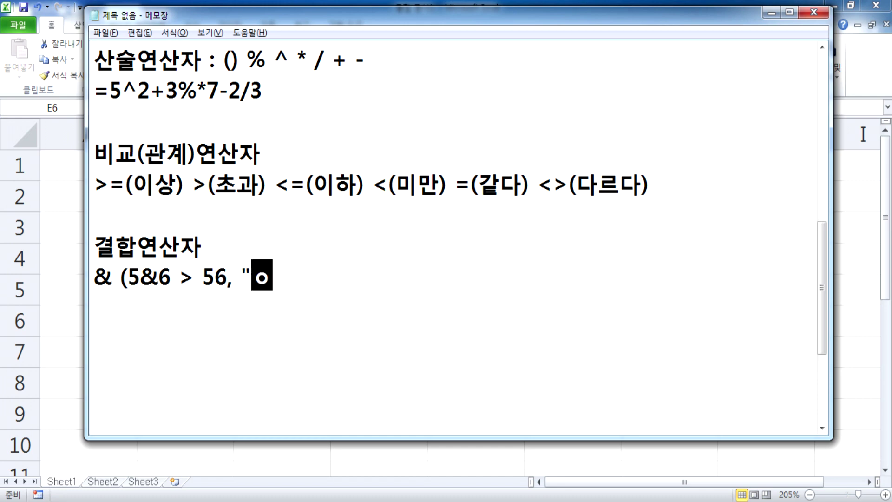
pyautogui.press('BackSpace')
pyautogui.write('&')
pyautogui.press('BackSpace')
pyautogui.write('"&')
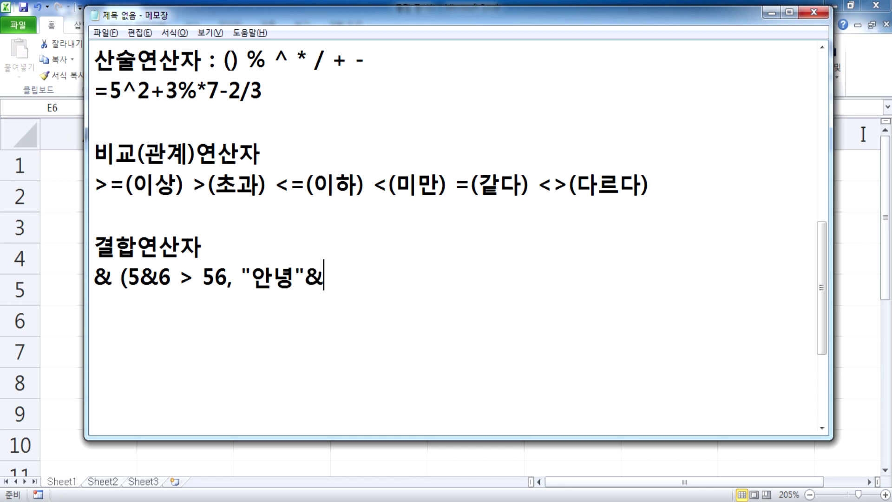
pyautogui.write('"하세요" > "안ㄴ녕하세요"')
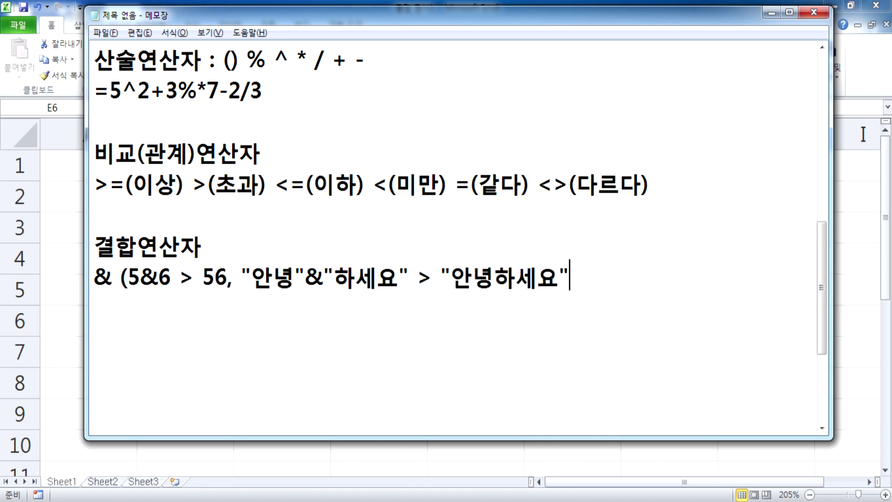
# Step: Enclose the 56 in the first concatenation example in double quotation marks
pyautogui.hotkey('ctrl', 'Left')
pyautogui.hotkey('ctrl', 'Left')
pyautogui.hotkey('ctrl', 'Left')
pyautogui.hotkey('ctrl', 'Left')
pyautogui.hotkey('ctrl', 'Left')
pyautogui.hotkey('ctrl', 'Left')
pyautogui.hotkey('ctrl', 'Left')
pyautogui.hotkey('shift', 'Right')
pyautogui.hotkey('shift', 'Right')
pyautogui.hotkey('shift', 'Right')
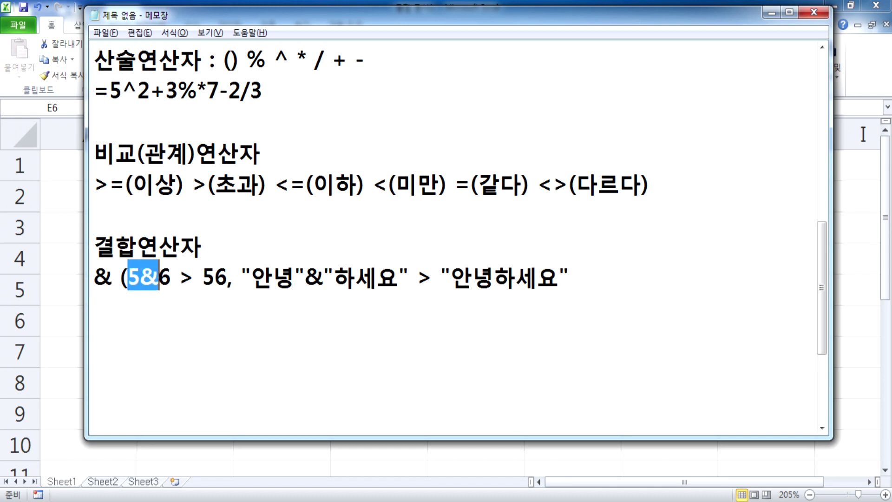
pyautogui.press('Right')
pyautogui.press('Right')
pyautogui.press('Right')
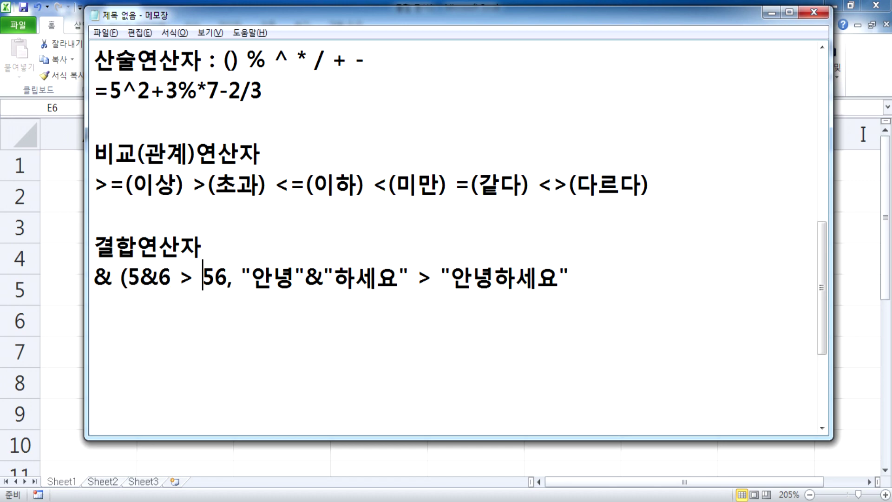
pyautogui.write('"')
pyautogui.press('Right')
pyautogui.press('Right')
pyautogui.write('"')
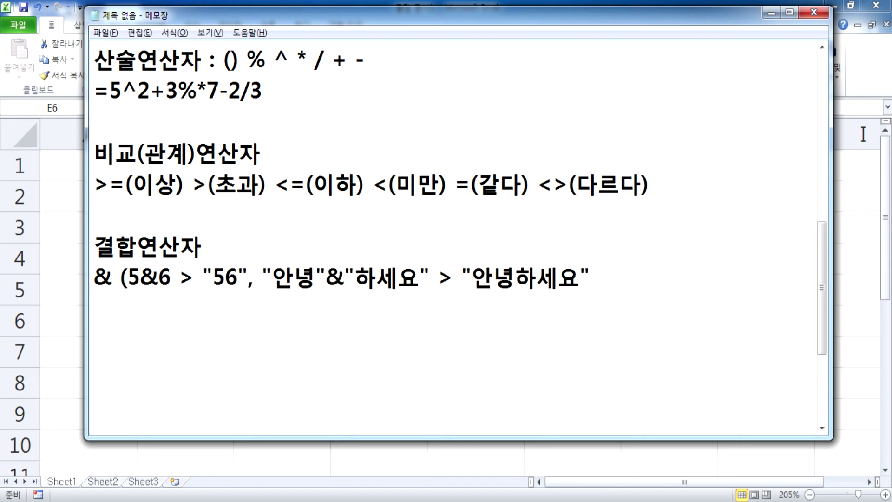
# Step: Highlight the & between 5 and 6, and close the parenthesis at the end of the concatenation examples
pyautogui.press('Left')
pyautogui.press('Left')
pyautogui.press('Left')
pyautogui.press('Left')
pyautogui.press('Left')
pyautogui.press('Left')
pyautogui.press('Left')
pyautogui.press('Left')
pyautogui.press('Left')
pyautogui.hotkey('shift', 'Right')
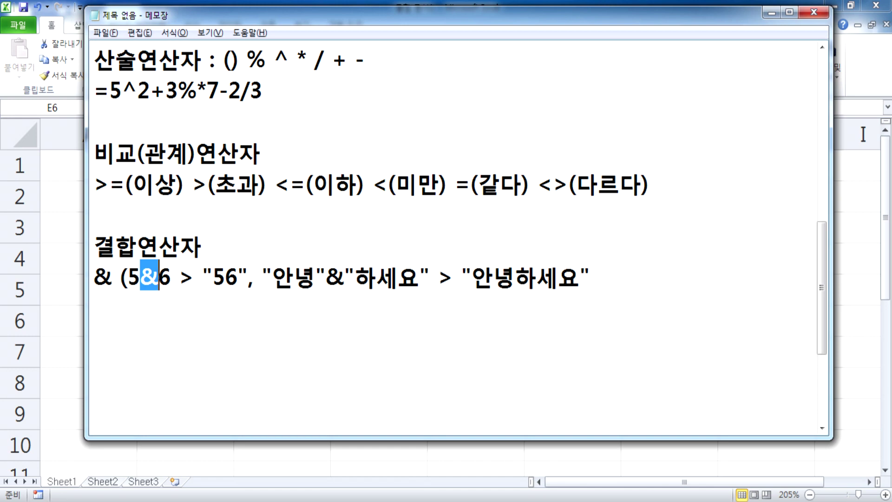
pyautogui.press('End')
pyautogui.write(')')
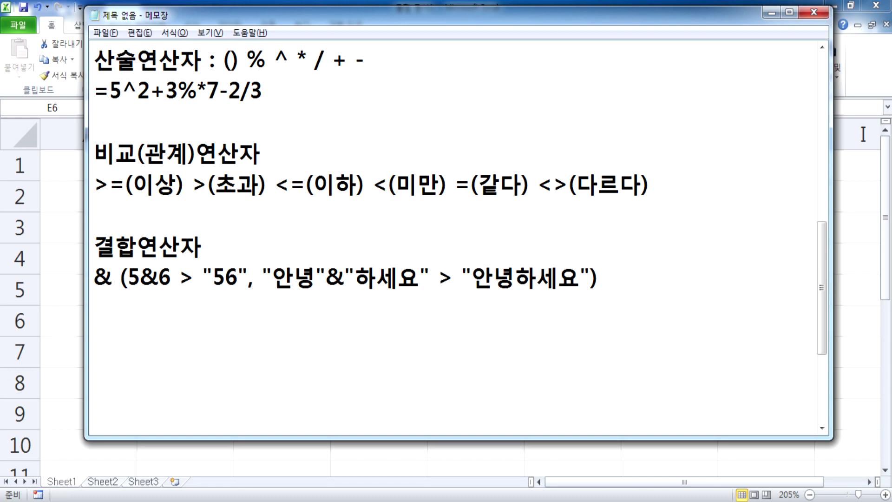
# Step: Write the example =AVERAGE(범위)&"점" > OO점 on a new line below the concatenation examples
pyautogui.press('Return')
pyautogui.write('=AVERAGE(')
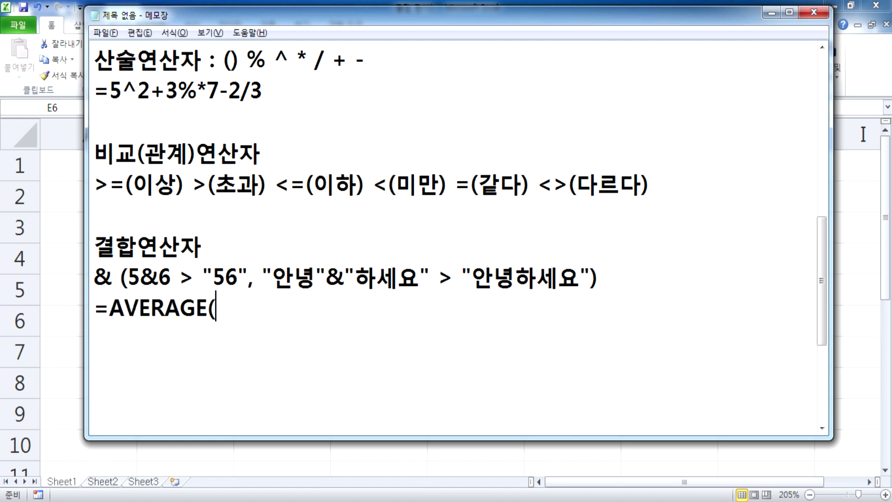
pyautogui.write('범위)')
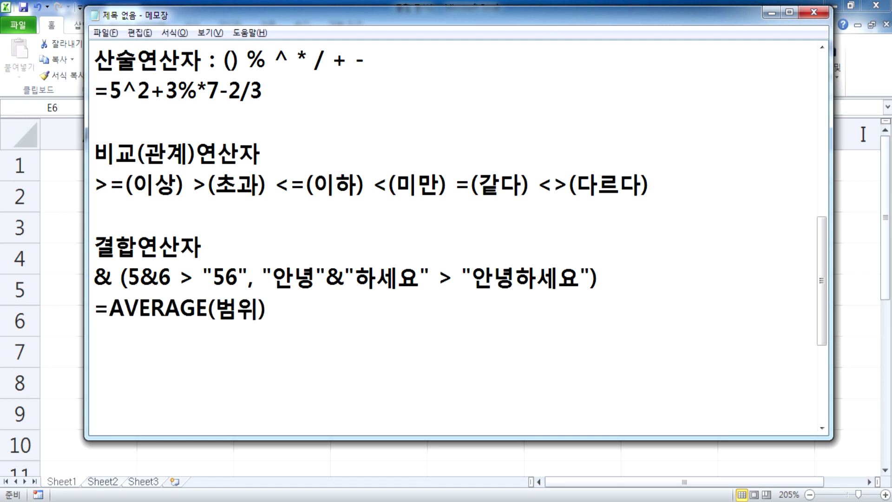
pyautogui.write('&"WJ')
pyautogui.press('BackSpace')
pyautogui.press('BackSpace')
pyautogui.write('점"')
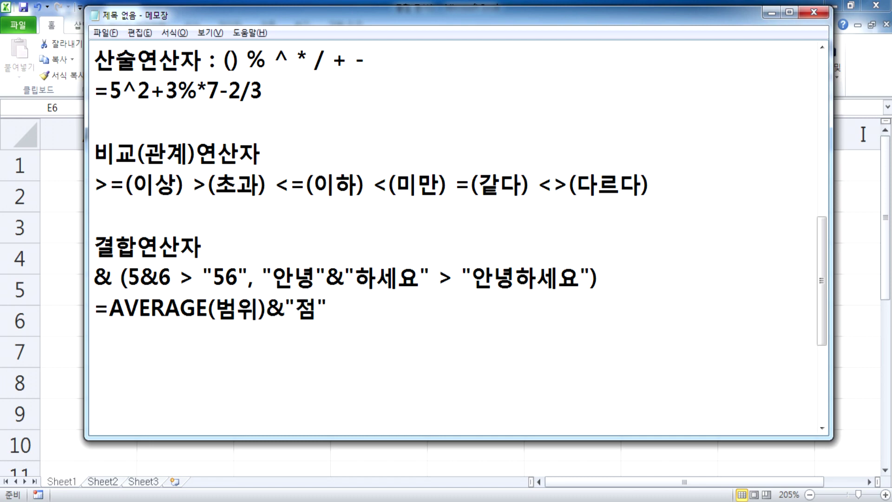
pyautogui.write(' > oo')
pyautogui.press('BackSpace')
pyautogui.press('BackSpace')
pyautogui.write('OO저ㅁ')
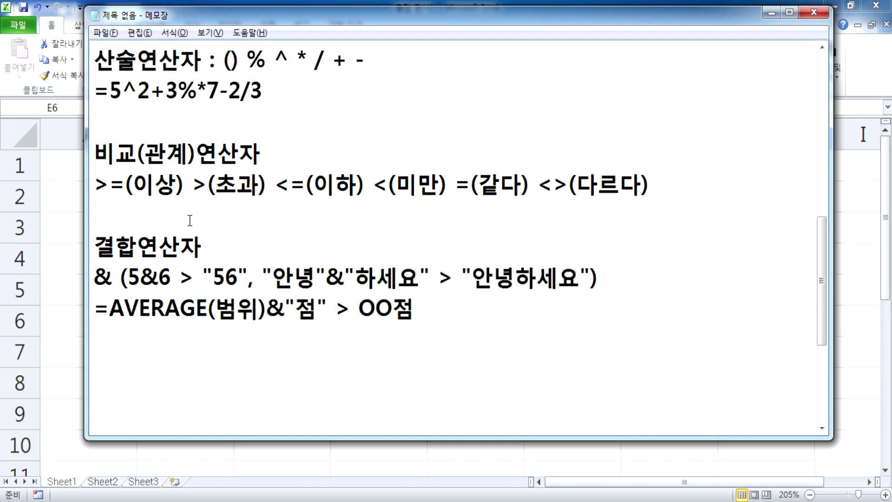
# Step: Highlight AVERAGE(범위) and the & operator in the formula example, and place the cursor before OO점
pyautogui.moveTo(267, 308); pyautogui.dragTo(111, 310)
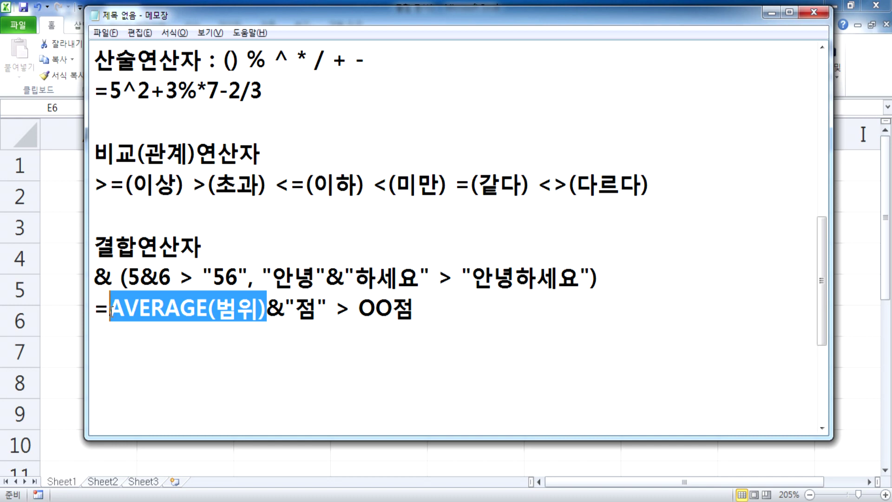
pyautogui.moveTo(266, 307); pyautogui.dragTo(285, 307)
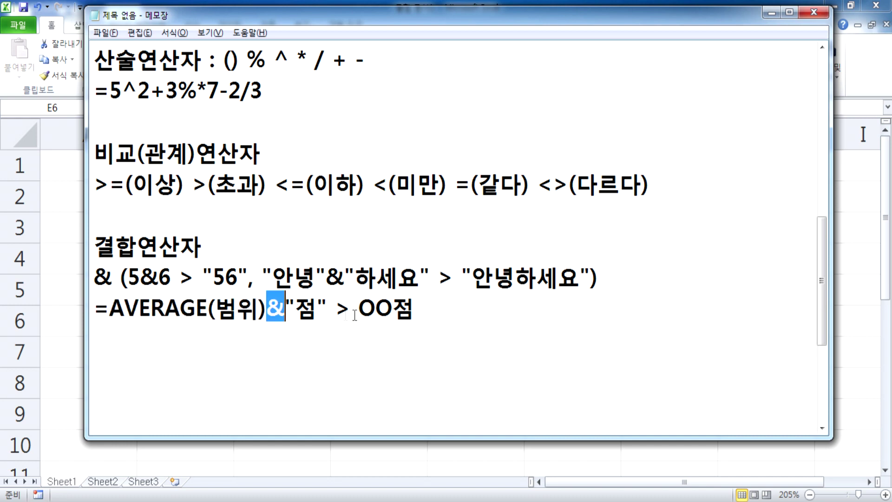
pyautogui.click(360, 309)
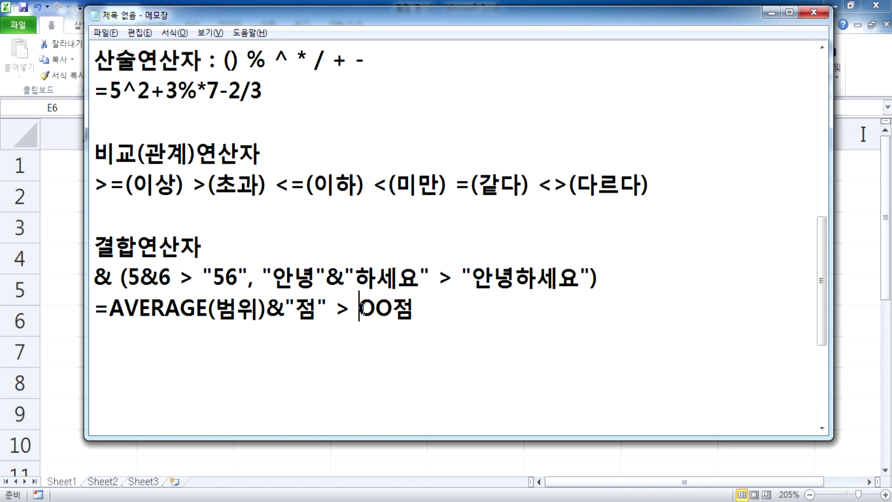
# Step: Append the note ": 결과는 무조건 문자로 처리된다." to the 결합연산자 heading
pyautogui.click(519, 312)
pyautogui.press('Up')
pyautogui.press('Up')
pyautogui.write(': 결과는 뮤ㅜ')
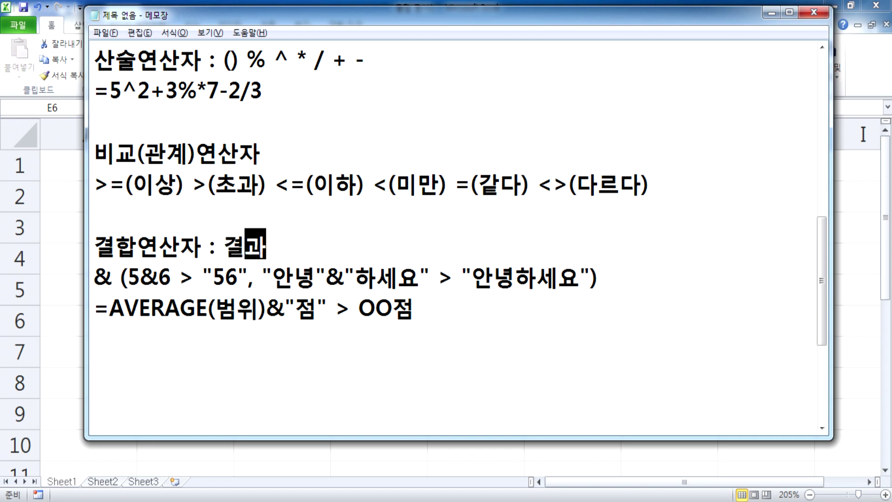
pyautogui.press('BackSpace')
pyautogui.press('BackSpace')
pyautogui.write('무조건 ㅁ')
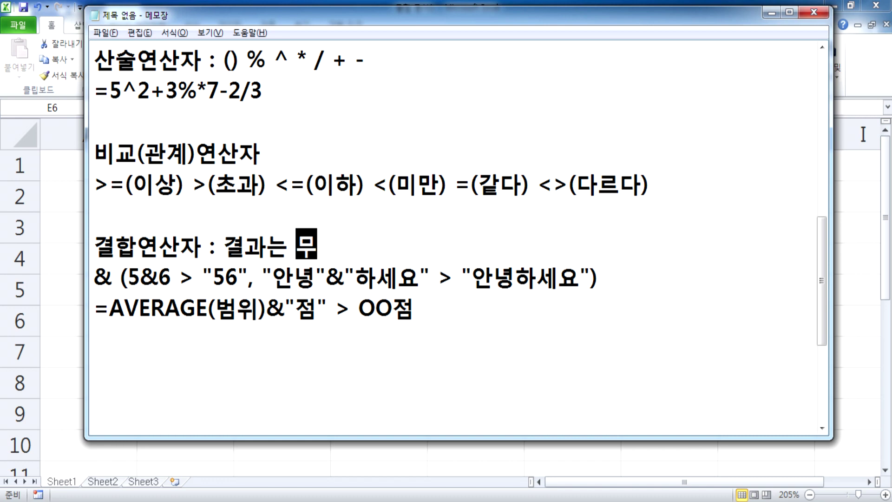
pyautogui.write('자로')
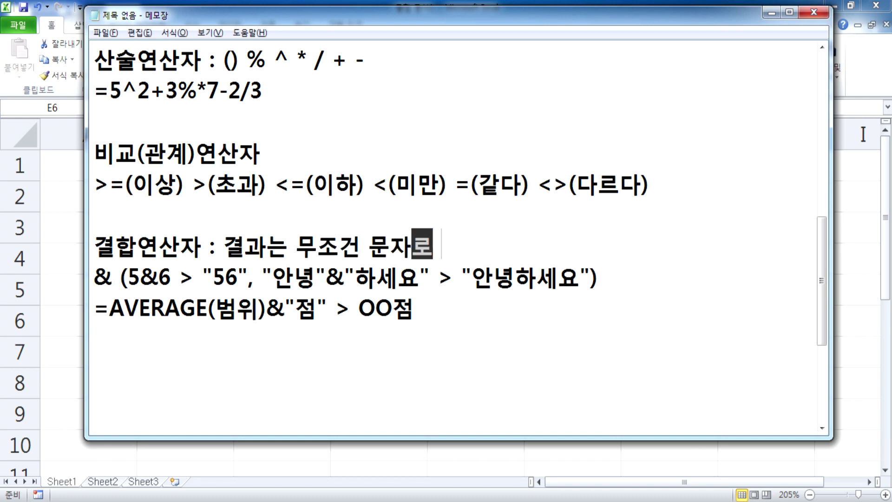
pyautogui.write(' 처리된다.')
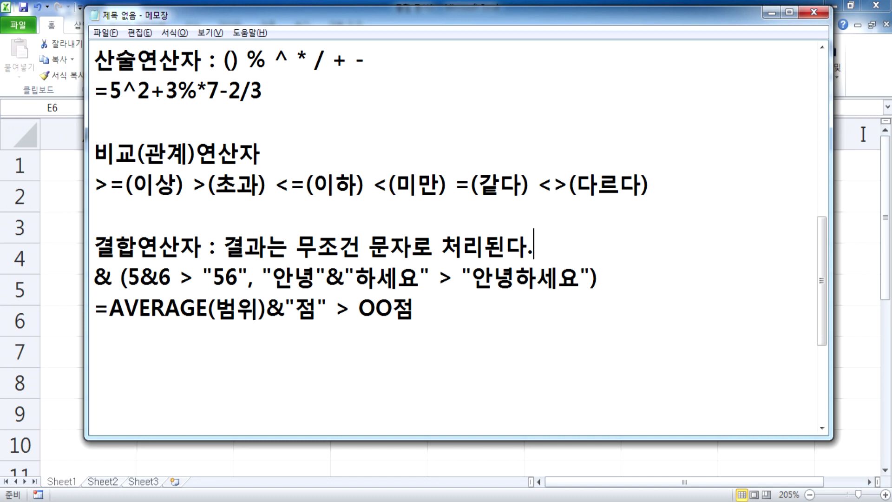
# Step: Add the heading "참조연산자" below the AVERAGE example, separated by a blank line
pyautogui.click(519, 312)
pyautogui.press('Return')
pyautogui.press('Return')
pyautogui.write('참조연사ㄴ자')
pyautogui.scroll(-2, 539, 245)
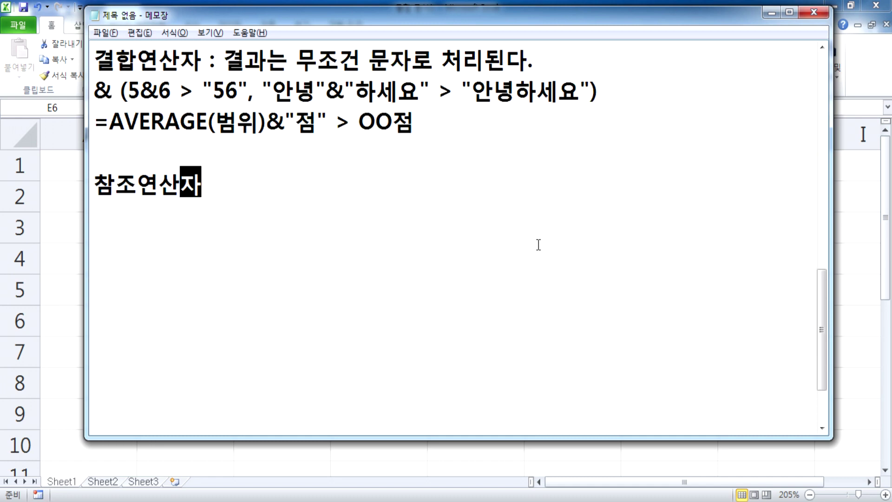
# Step: Describe the colon operator as ": 연속 범위" under the 참조연산자 heading and start a new line
pyautogui.press('Return')
pyautogui.write(':')
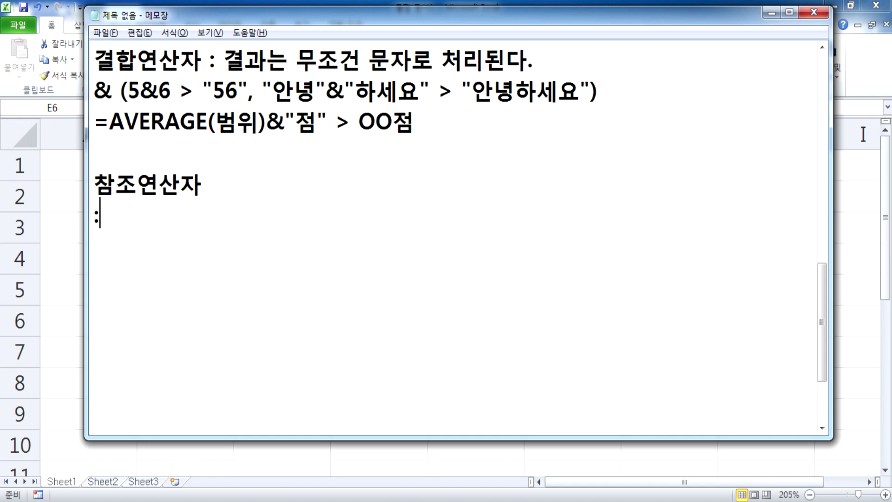
pyautogui.write(' 연속 범위')
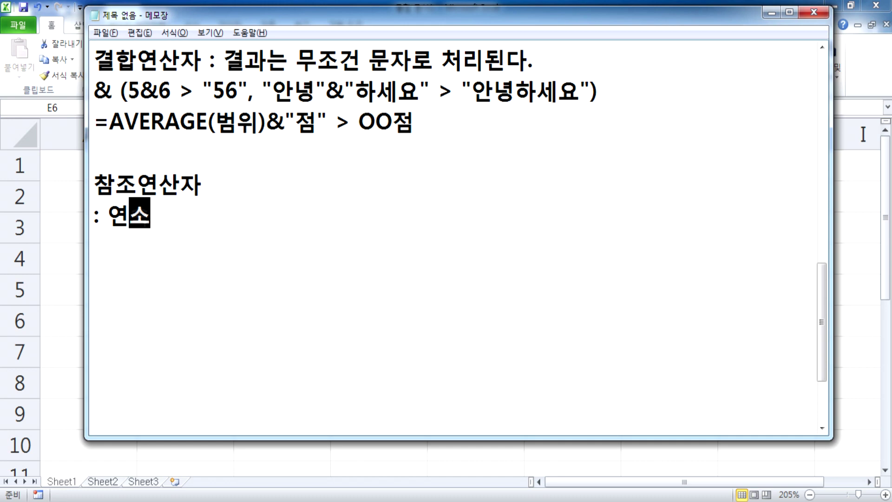
pyautogui.press('Return')
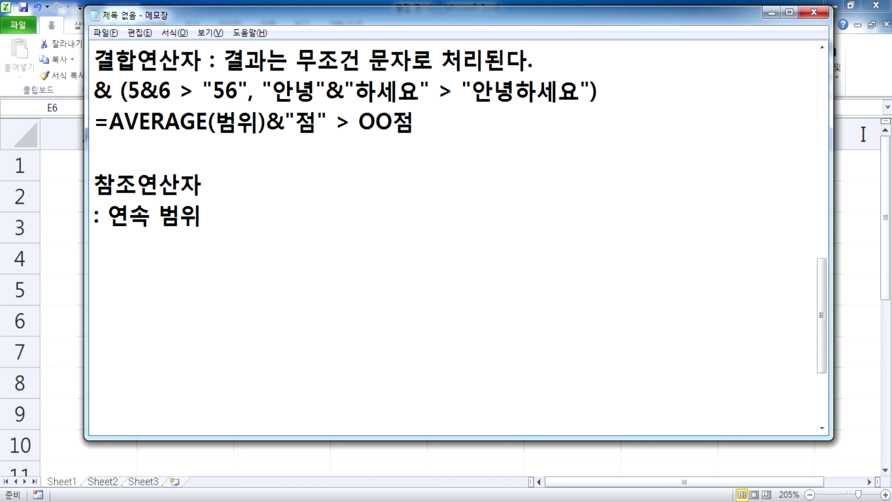
# Step: Add the line ", 구분 범위" and append the example =SUM(A1:B5) to the ": 연속 범위" line
pyautogui.write(', 구분 ㅂ범위')
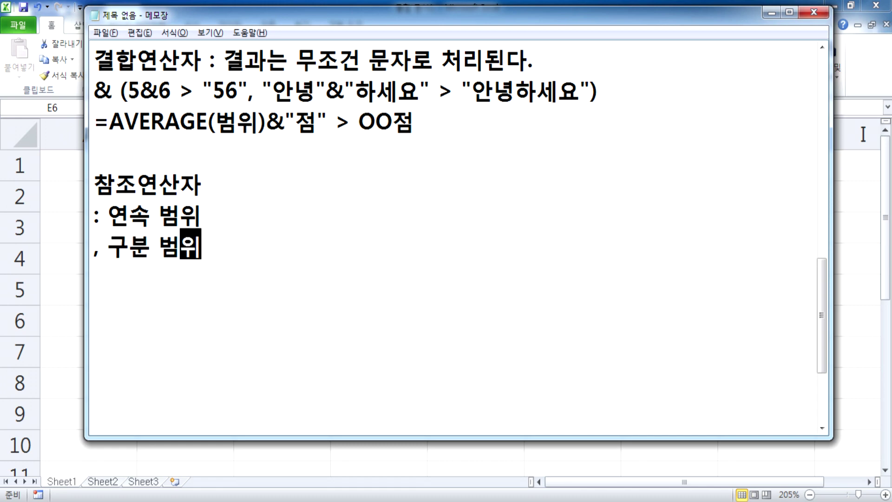
pyautogui.click(335, 214)
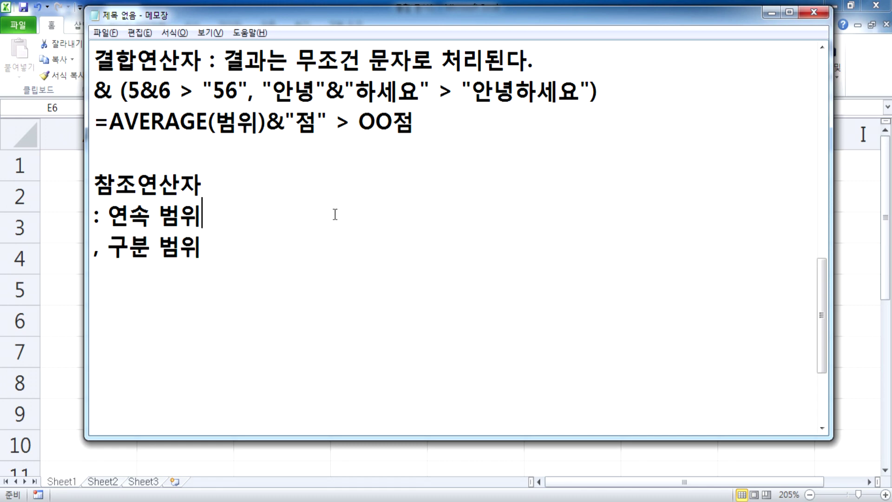
pyautogui.write('=SU')
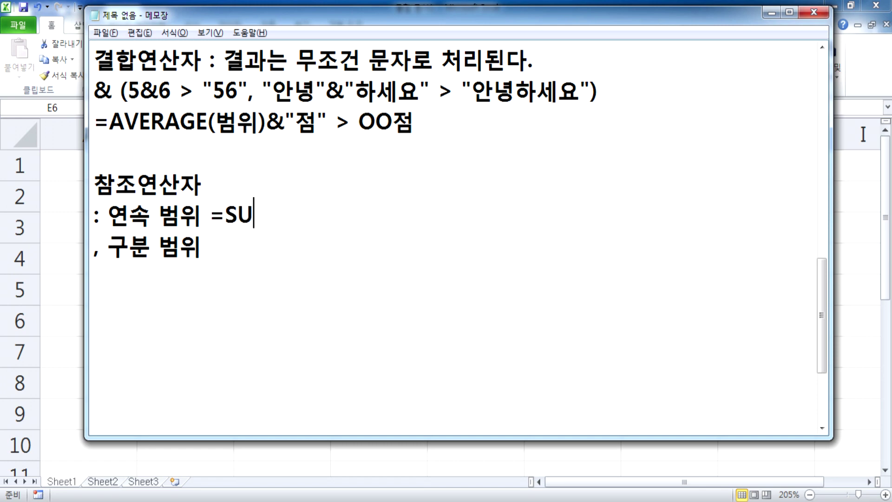
pyautogui.write('M(A1:B5)')
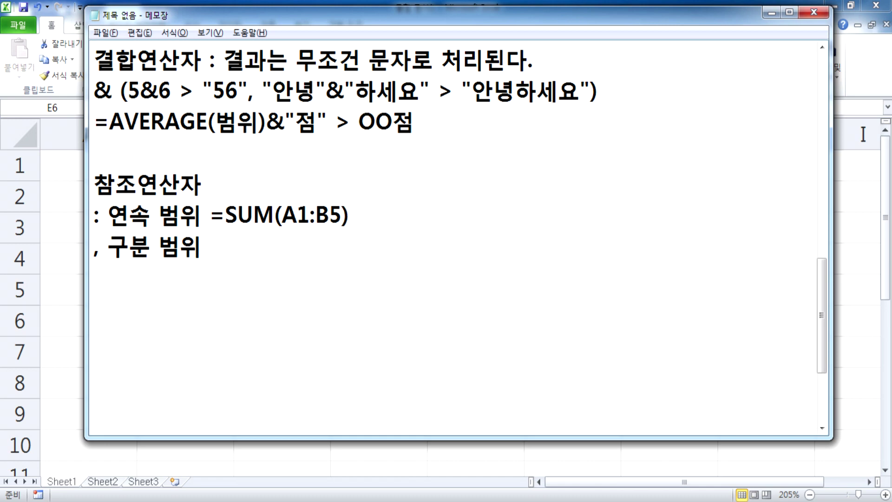
# Step: Explain the =SUM(A1:B5) example on the same line with "A1셀부터 B5셀까지 즉 10개의 셀에 대하여 합계"
pyautogui.write(' A1TP')
pyautogui.press('BackSpace')
pyautogui.press('BackSpace')
pyautogui.write('셀부터 B')
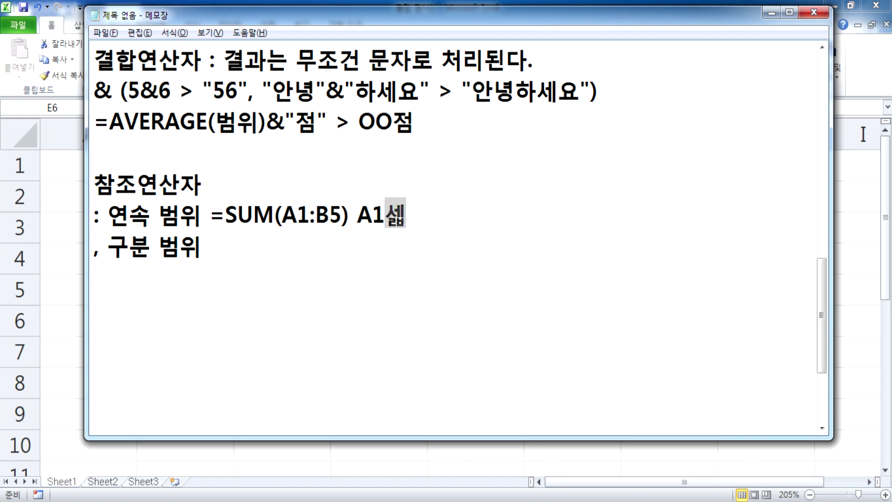
pyautogui.write('5TYP')
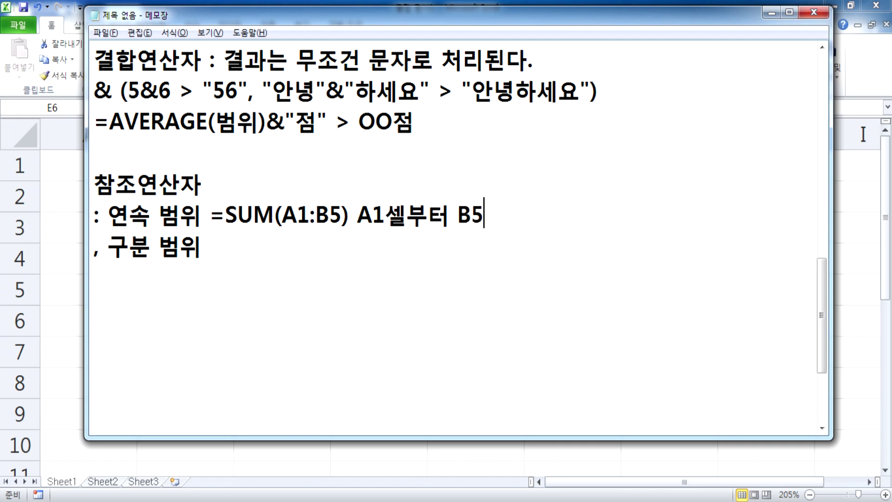
pyautogui.press('BackSpace')
pyautogui.press('BackSpace')
pyautogui.press('BackSpace')
pyautogui.write('셀까')
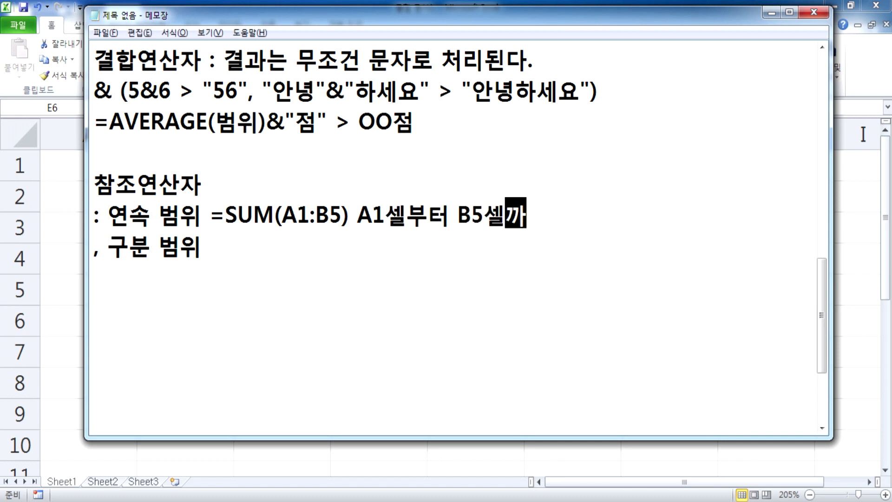
pyautogui.write('지 즉 10')
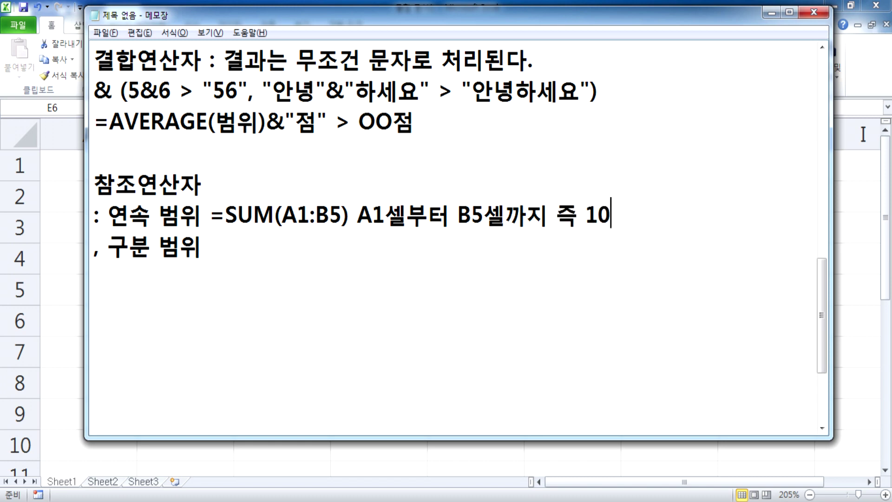
pyautogui.write('개의 셀에 대하어')
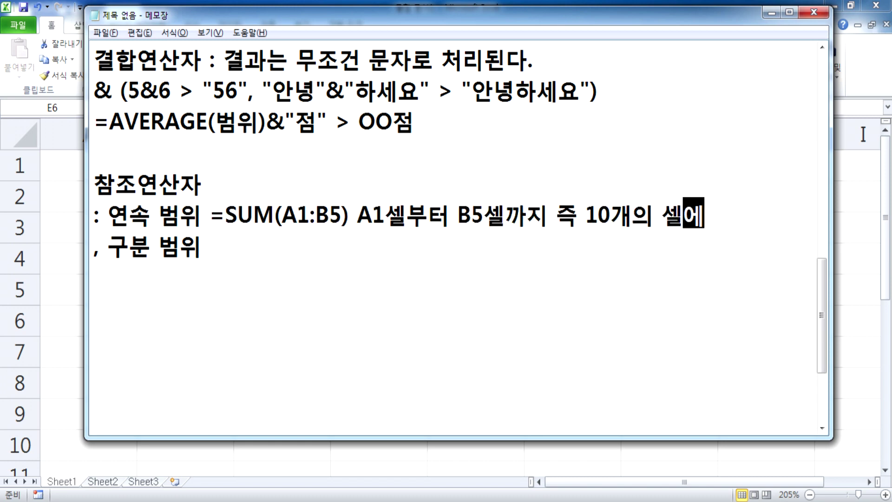
pyautogui.press('BackSpace')
pyautogui.press('BackSpace')
pyautogui.write('여 합ㄱㅖ')
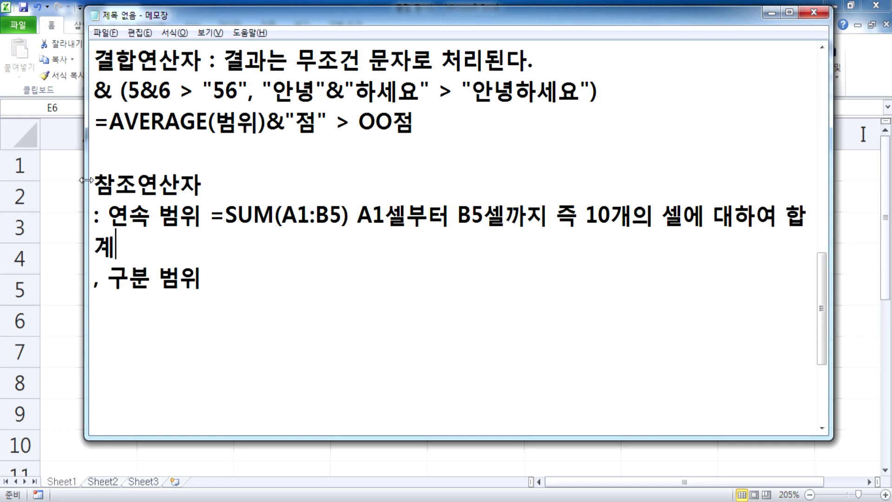
# Step: Widen the notes window on both sides and highlight the A1:B5 range in the SUM example
pyautogui.moveTo(86, 180); pyautogui.dragTo(25, 180)
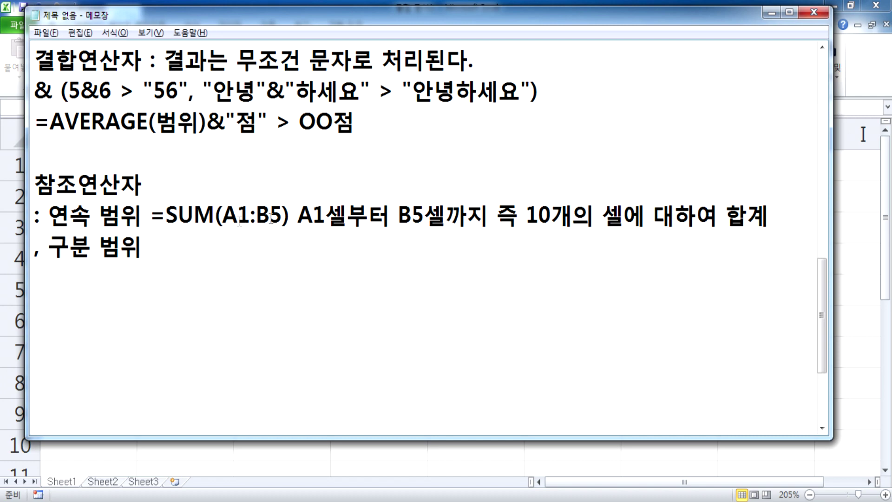
pyautogui.moveTo(222, 213); pyautogui.dragTo(282, 213)
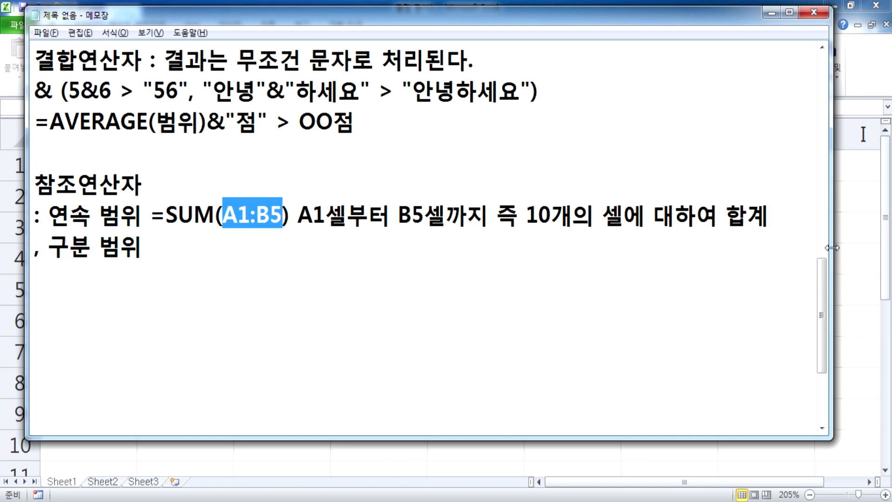
pyautogui.moveTo(832, 243); pyautogui.dragTo(870, 243)
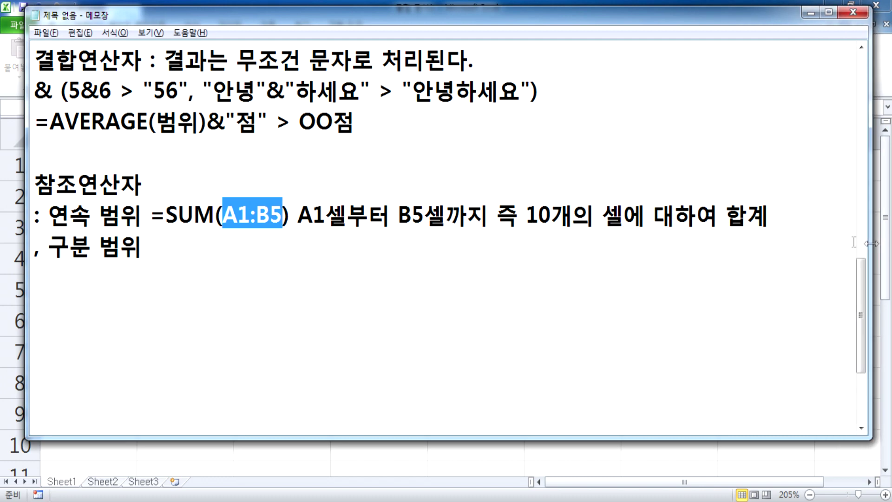
# Step: Append the example =SUM(A1,B5) to the ", 구분 범위" line
pyautogui.click(259, 250)
pyautogui.write('=sum(')
pyautogui.press('BackSpace')
pyautogui.press('BackSpace')
pyautogui.press('BackSpace')
pyautogui.press('BackSpace')
pyautogui.write('SUM(1')
pyautogui.press('BackSpace')
pyautogui.write('AA')
pyautogui.press('BackSpace')
pyautogui.write('1,')
pyautogui.write('B5) ')
# Step: Explain the =SUM(A1,B5) example with "A1셀과 B5셀 즉 2개의 셀에 대하여 합계" and start a new line
pyautogui.write('A1셀고')
pyautogui.write('과 B5YPG')
pyautogui.press('BackSpace')
pyautogui.press('BackSpace')
pyautogui.press('BackSpace')
pyautogui.press('Hangul')
pyautogui.write('세')
pyautogui.write('셀 ')
pyautogui.write('즉 ')
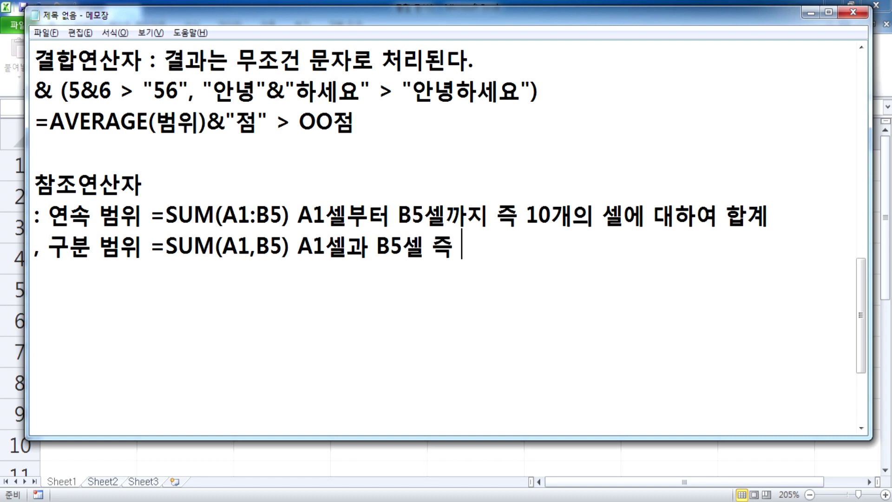
pyautogui.write('2개의 셀에 ')
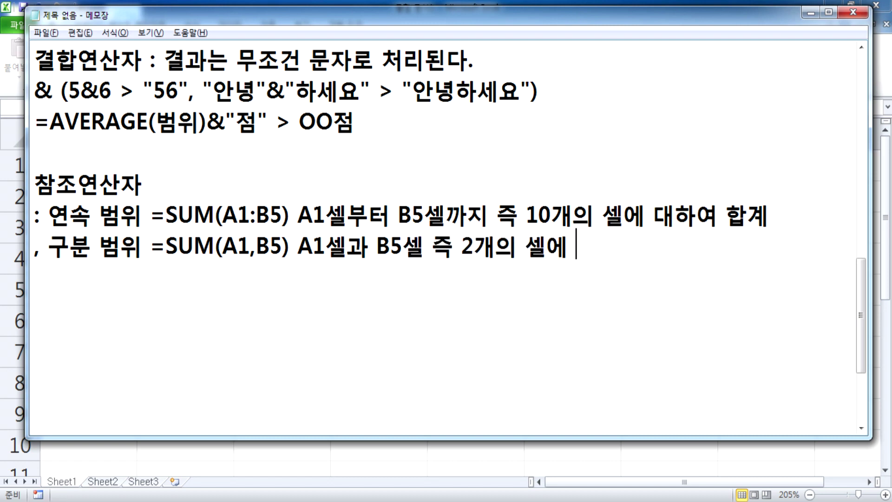
pyautogui.write('대하여 ㅎ합계')
pyautogui.press('Return')
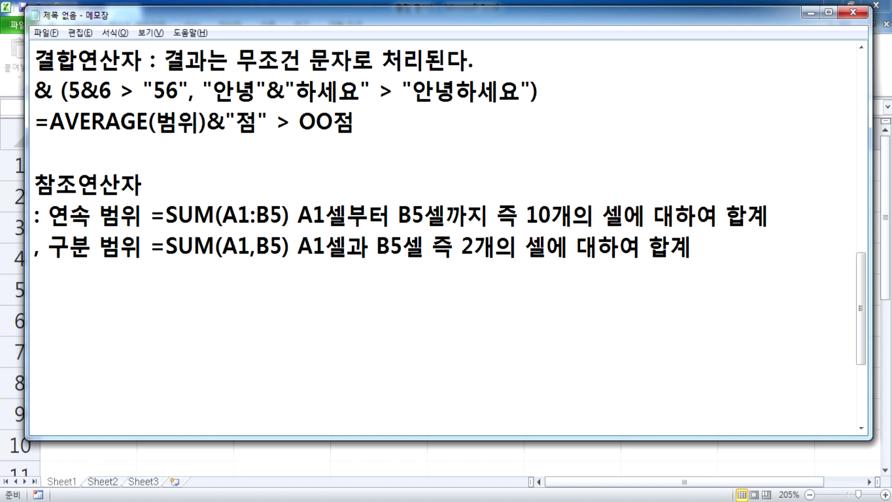
# Step: Describe the space operator as "빈칸 공통영역 범위" and begin its example with =SUM(A1:C100
pyautogui.write('빈칸 ')
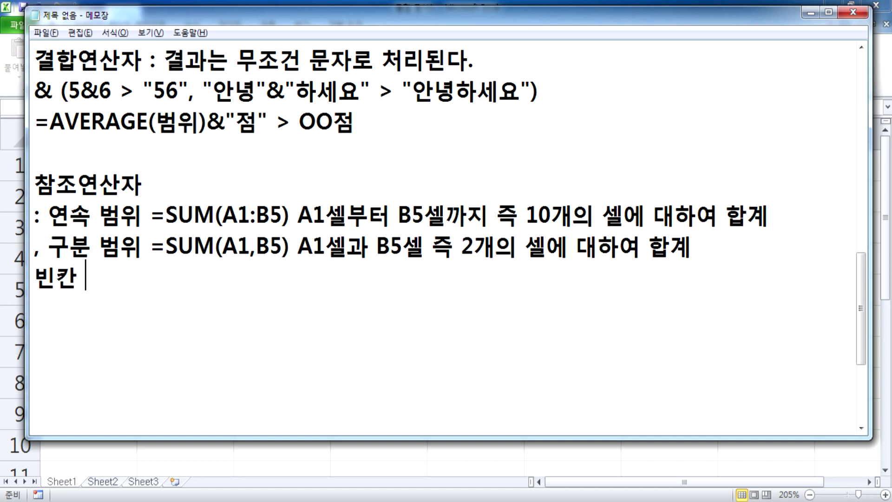
pyautogui.write('공통영역')
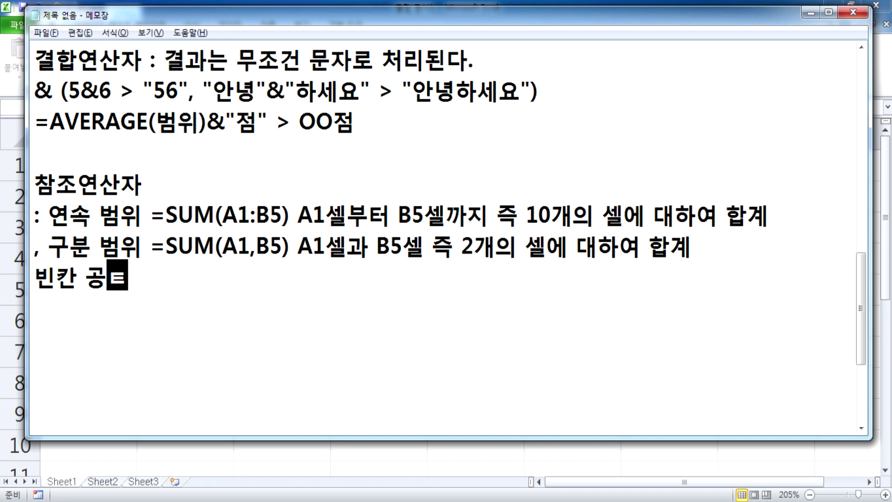
pyautogui.write(' 범위')
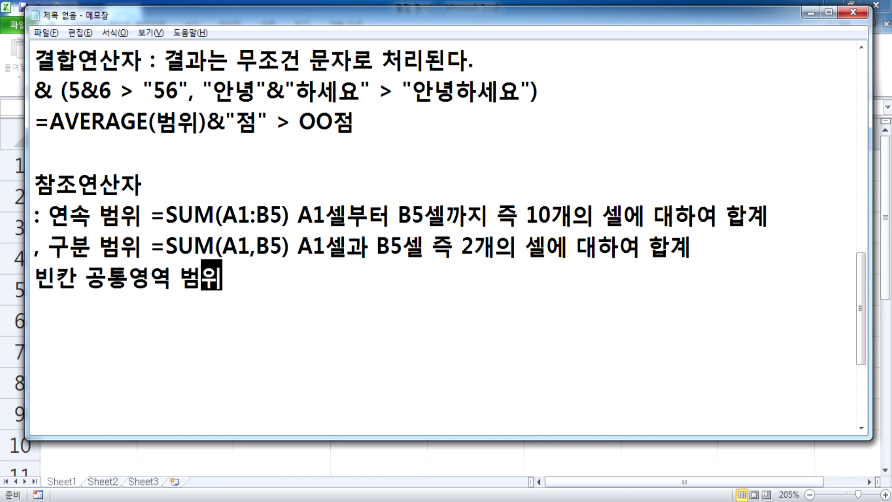
pyautogui.write(' =A')
pyautogui.press('BackSpace')
pyautogui.write('SUM(A1:')
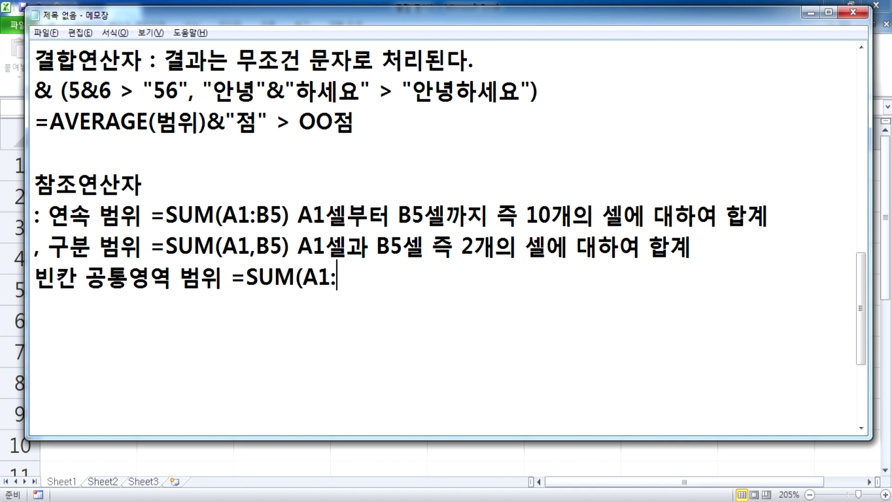
pyautogui.write('C100')
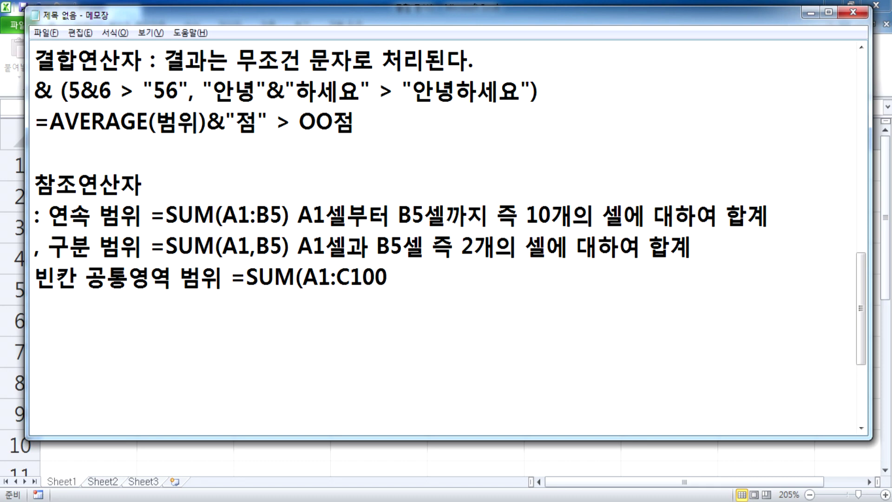
# Step: Switch to Excel, highlight the range A1:C10 to illustrate the first area, and return to the Notepad notes
pyautogui.hotkey('alt', 'Tab')
pyautogui.moveTo(103, 163); pyautogui.dragTo(271, 438)
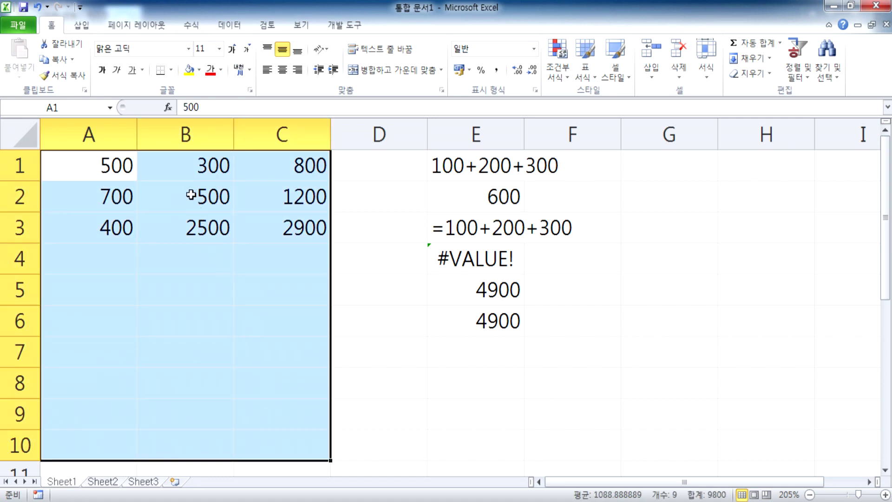
pyautogui.hotkey('alt', 'Tab')
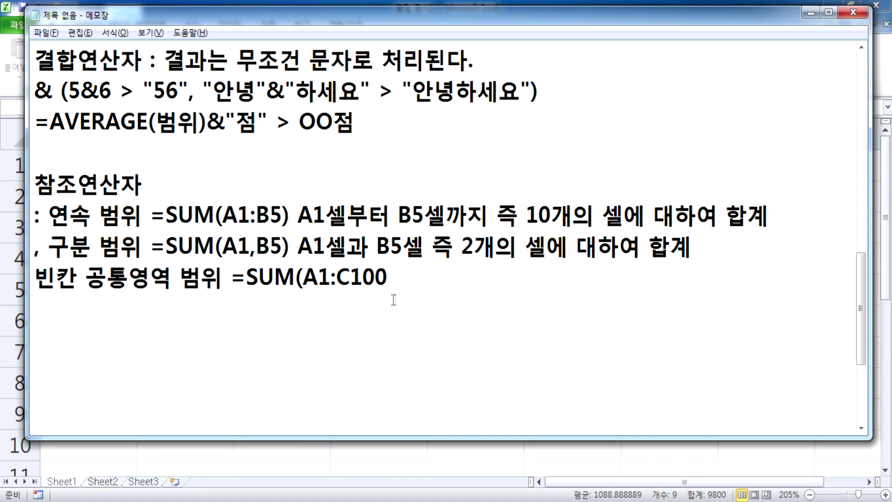
# Step: Illustrate B2:F5 by selecting it in the Excel sheet, and complete the Notepad example as =SUM(A1:C100 B2:F5)
pyautogui.write('B3')
pyautogui.press('BackSpace')
pyautogui.write('2')
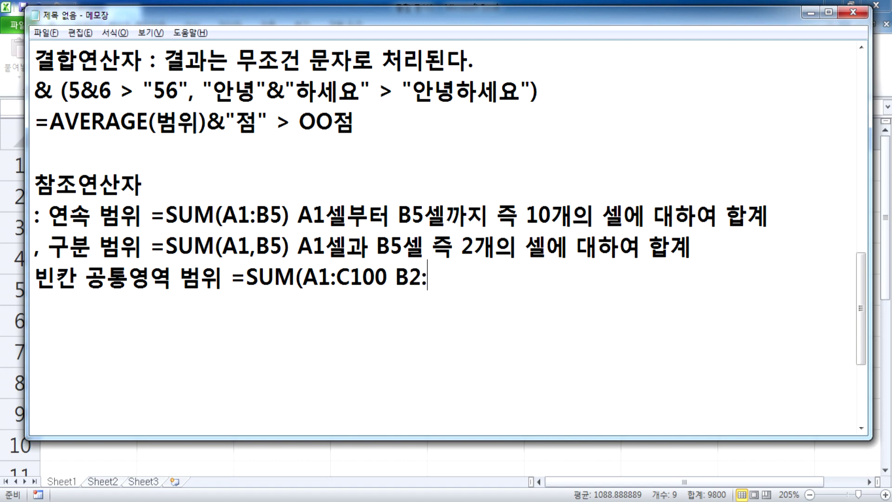
pyautogui.write(':C')
pyautogui.hotkey('alt', 'Tab')
pyautogui.moveTo(190, 202); pyautogui.dragTo(599, 298)
pyautogui.hotkey('alt', 'Tab')
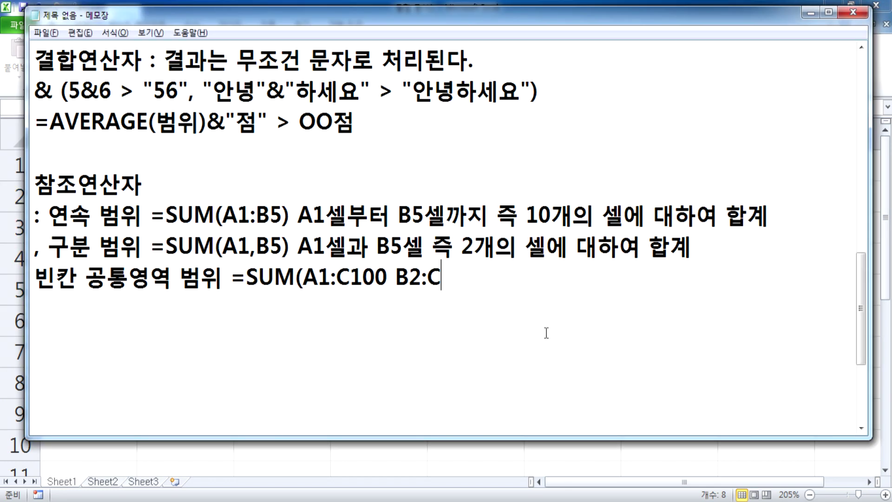
pyautogui.press('BackSpace')
pyautogui.write('F5)')
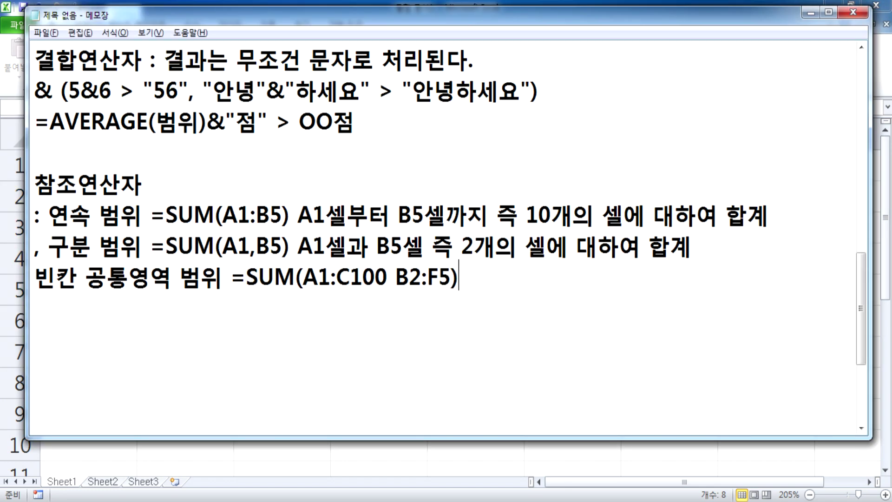
# Step: Append "A1:100 그리고 B2:F5의" after the space-operator example, with a space before 그리고
pyautogui.write(' A1:100')
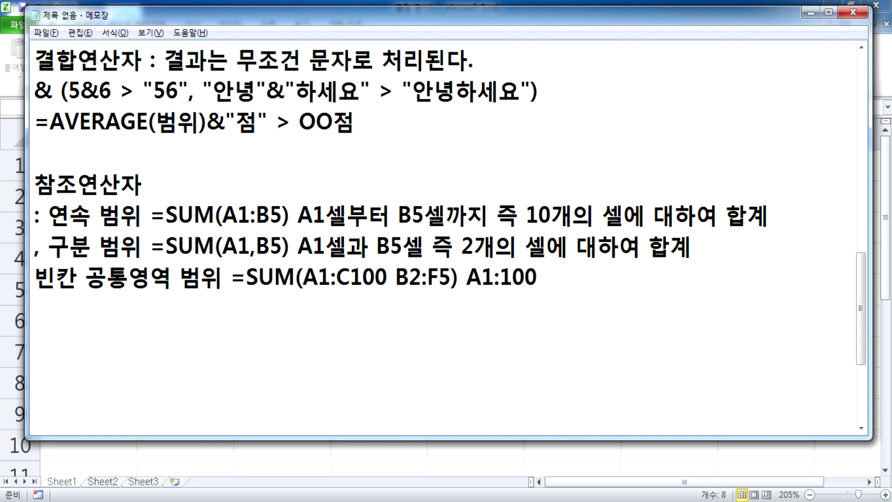
pyautogui.write('그리고 B')
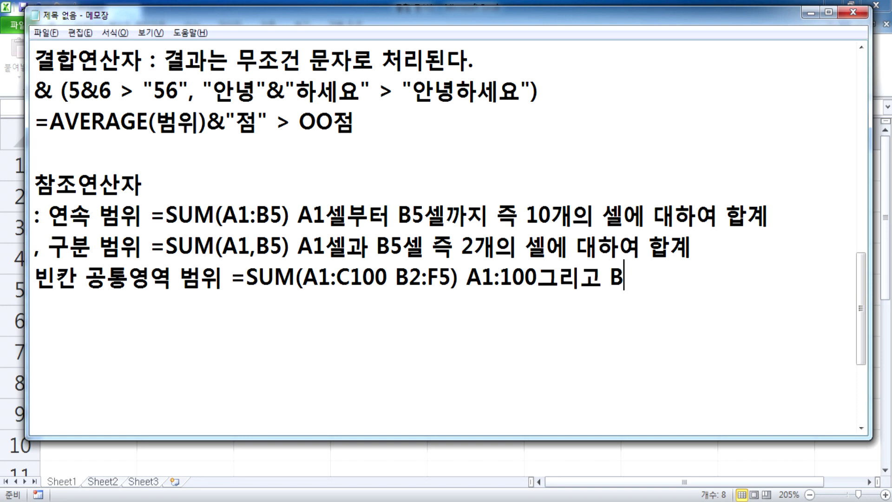
pyautogui.write('2:F5')
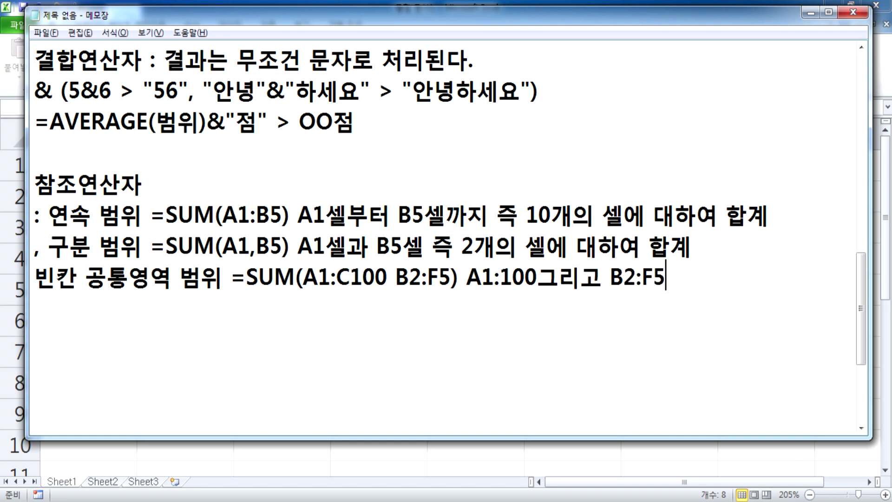
pyautogui.write('의')
pyautogui.press('Left')
pyautogui.press('Left')
pyautogui.press('Left')
pyautogui.press('Left')
pyautogui.press('Left')
pyautogui.press('Left')
pyautogui.press('Left')
pyautogui.press('Left')
pyautogui.press('Left')
pyautogui.press('Left')
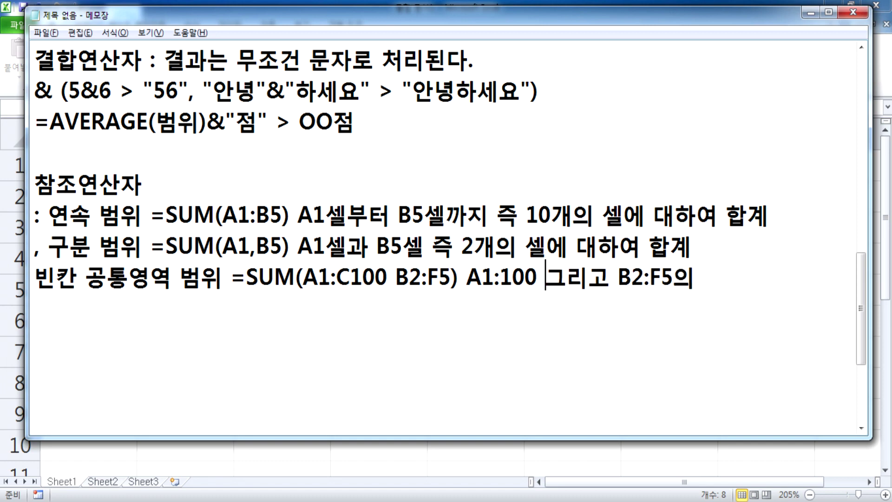
# Step: Finish the space-operator explanation with "공통영역의 합계" at the end of the line
pyautogui.press('End')
pyautogui.write('고ㅇ통영역에')
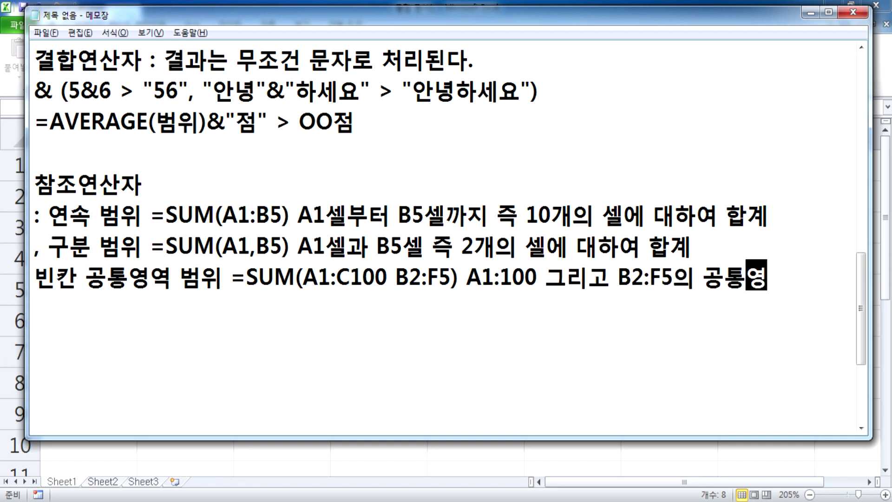
pyautogui.press('BackSpace')
pyautogui.write('ㅢ 합계')
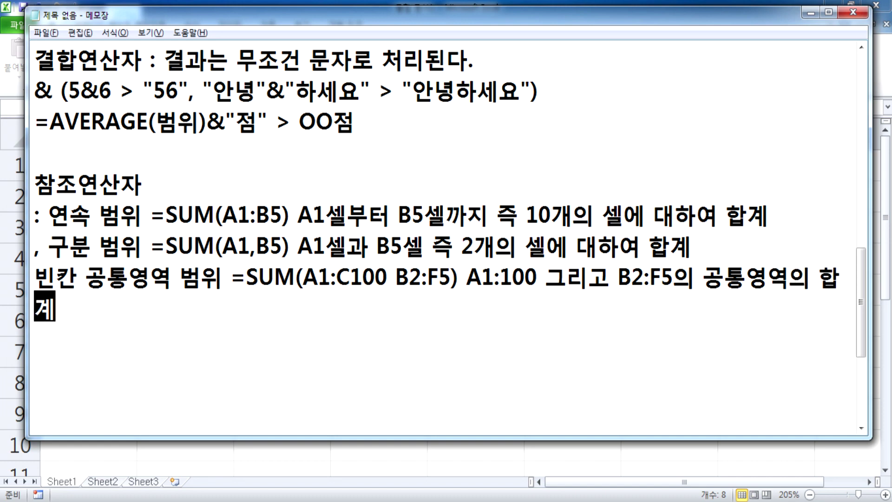
# Step: Maximize the notes window and highlight the space between A1:C100 and B2:F5 in the SUM example
pyautogui.click(828, 12)
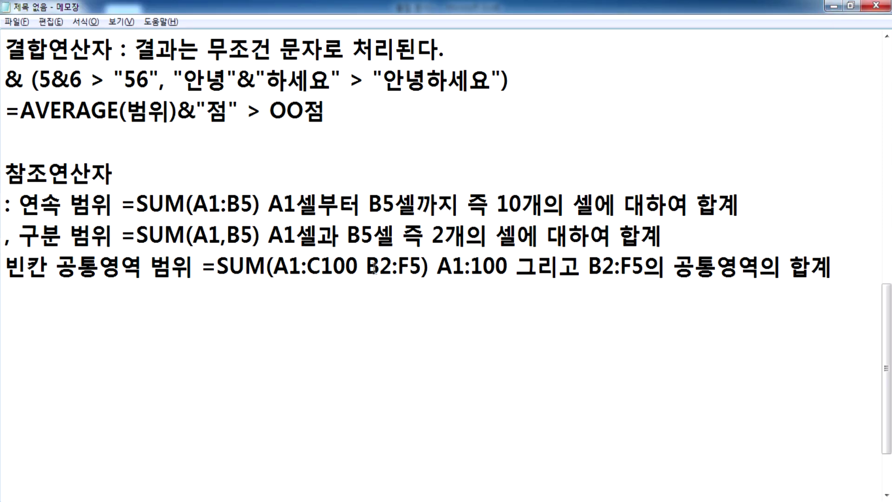
pyautogui.moveTo(358, 265); pyautogui.dragTo(367, 264)
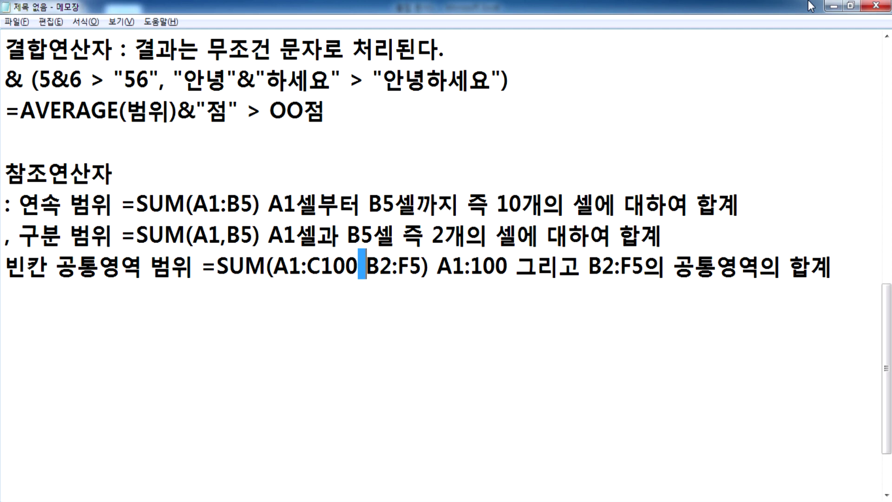
# Step: Switch to Excel, zoom the sheet out to 145%, and highlight the range C6:D14
pyautogui.hotkey('alt', 'Tab')
pyautogui.scroll(-2, 359, 279)
pyautogui.moveTo(195, 264); pyautogui.dragTo(281, 449)
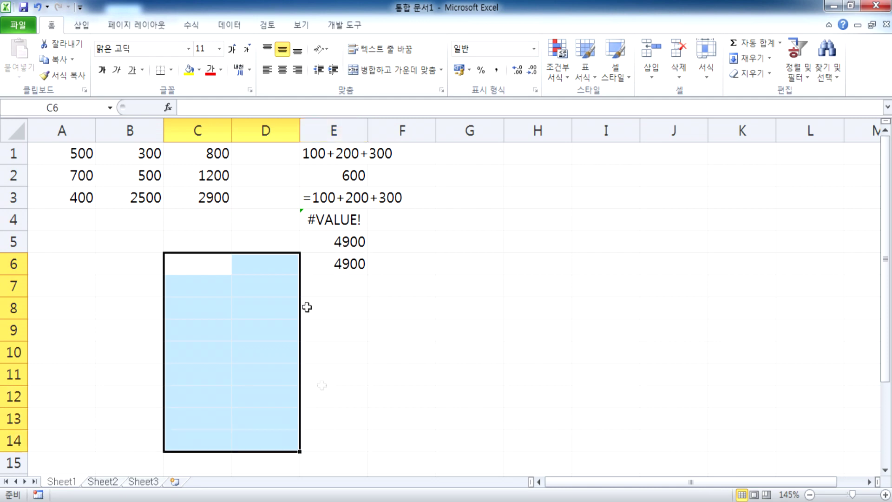
# Step: Fill the range C6:D14 with yellow and the range B9:F10 with light green
pyautogui.click(189, 69)
pyautogui.moveTo(100, 330); pyautogui.dragTo(400, 353)
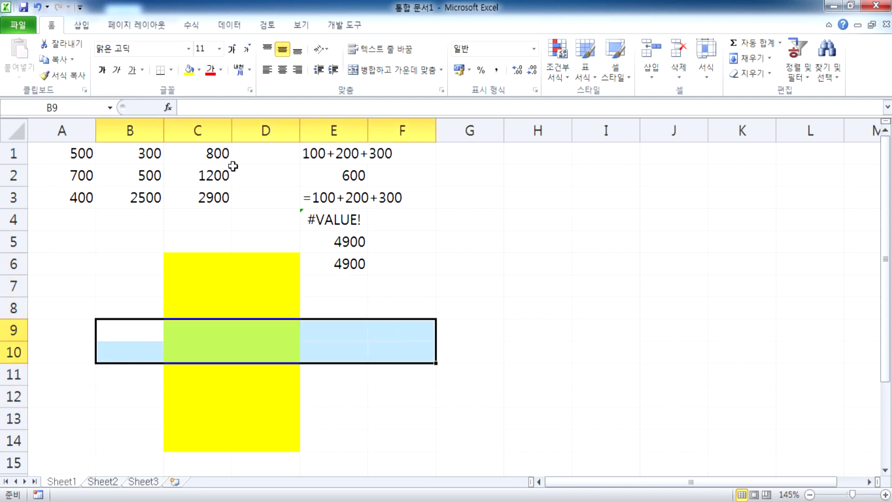
pyautogui.click(200, 71)
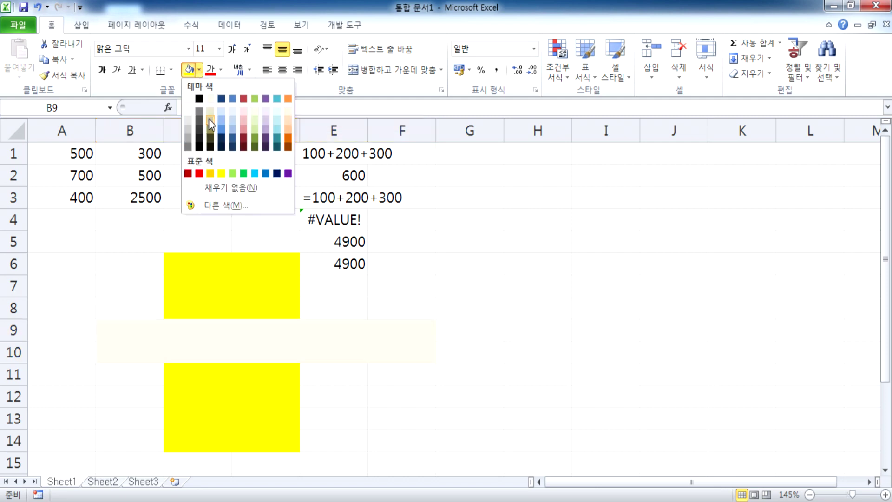
pyautogui.click(235, 173)
# Step: Fill the overlapping cells C9:D10 with the standard green color
pyautogui.moveTo(181, 324); pyautogui.dragTo(274, 344)
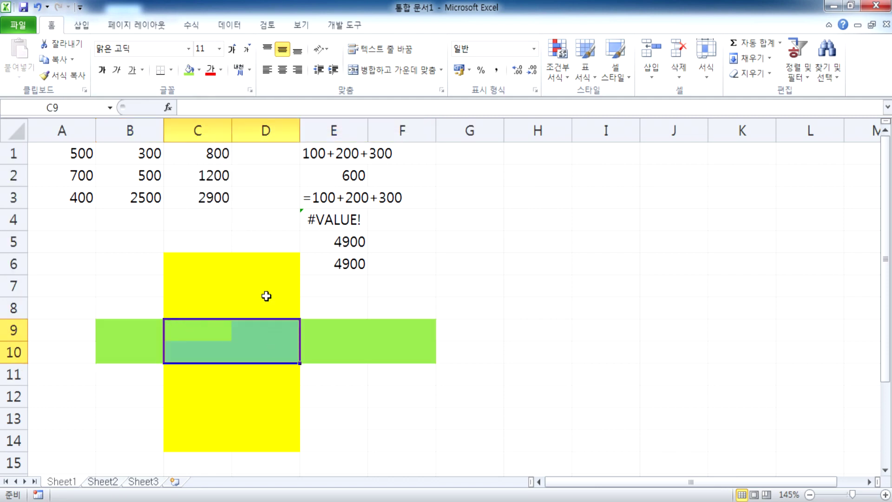
pyautogui.click(196, 70)
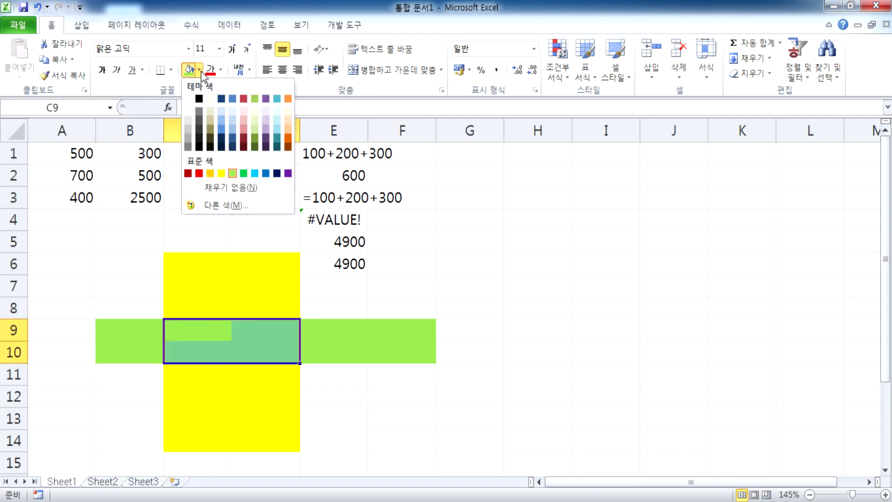
pyautogui.click(245, 174)
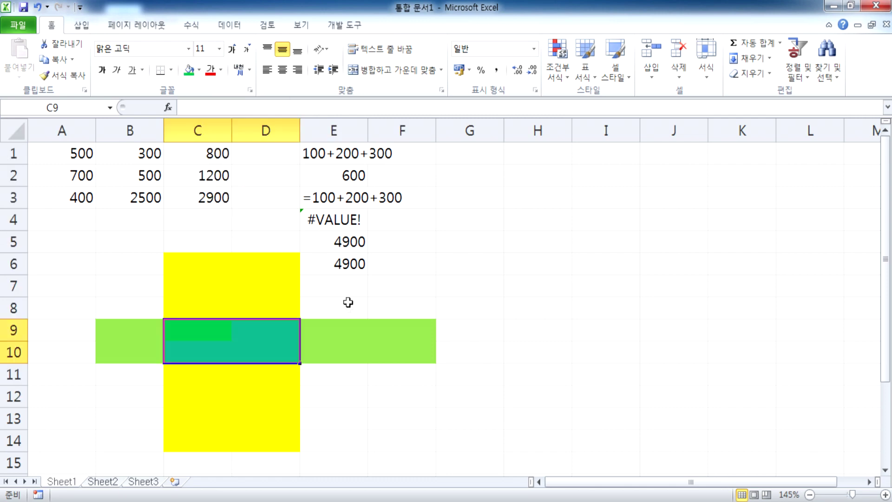
# Step: Highlight C6:D14, B9:F10 and their intersection C9:D10 in turn to show the common area
pyautogui.click(450, 368)
pyautogui.moveTo(169, 257); pyautogui.dragTo(250, 448)
pyautogui.moveTo(96, 325); pyautogui.dragTo(424, 351)
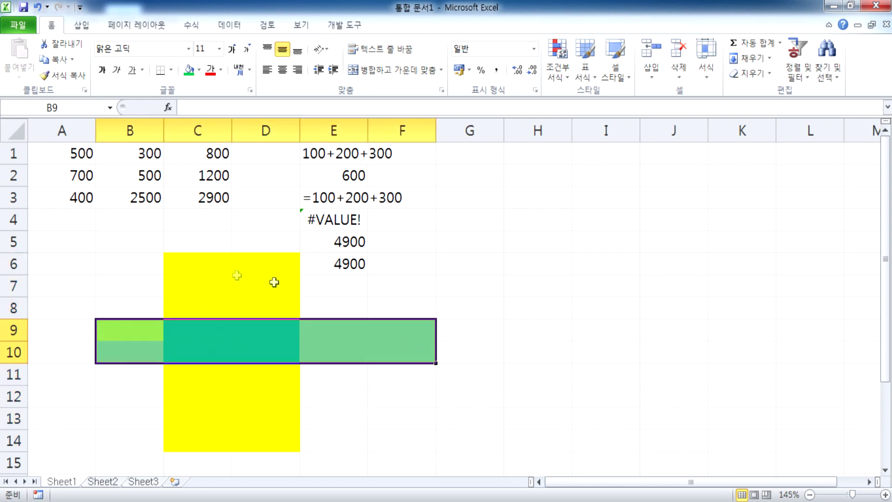
pyautogui.moveTo(171, 323); pyautogui.dragTo(284, 349)
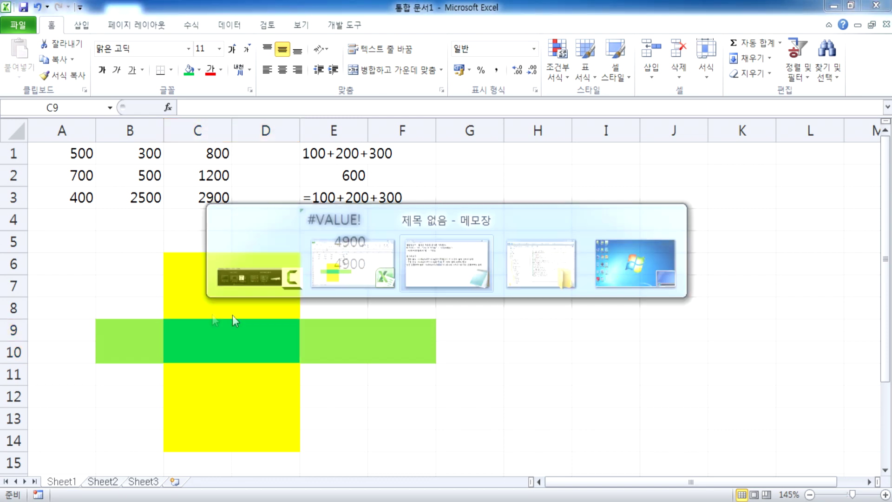
# Step: Switch to the Notepad notes and highlight the separating commas and the "안녕"&"하세요" part of the operator examples
pyautogui.hotkey('alt', 'Tab')
pyautogui.click(199, 294)
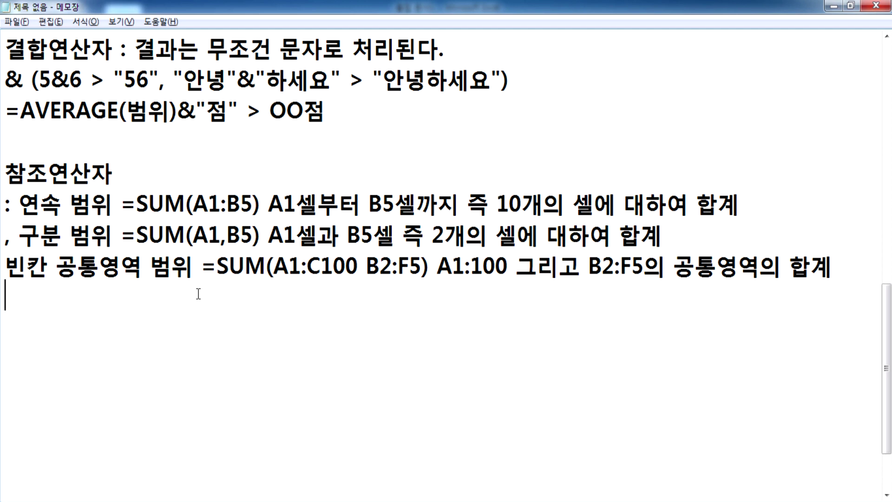
pyautogui.moveTo(158, 84); pyautogui.dragTo(166, 86)
pyautogui.moveTo(38, 80); pyautogui.dragTo(346, 77)
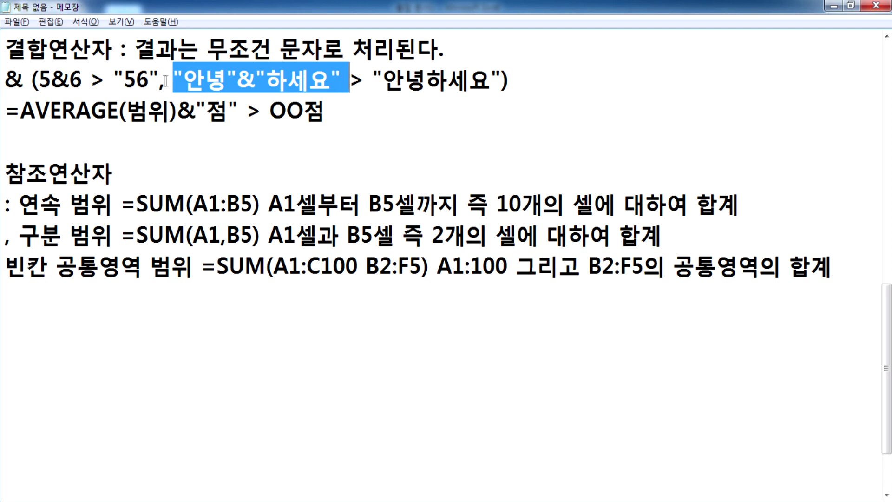
pyautogui.moveTo(158, 84); pyautogui.dragTo(168, 85)
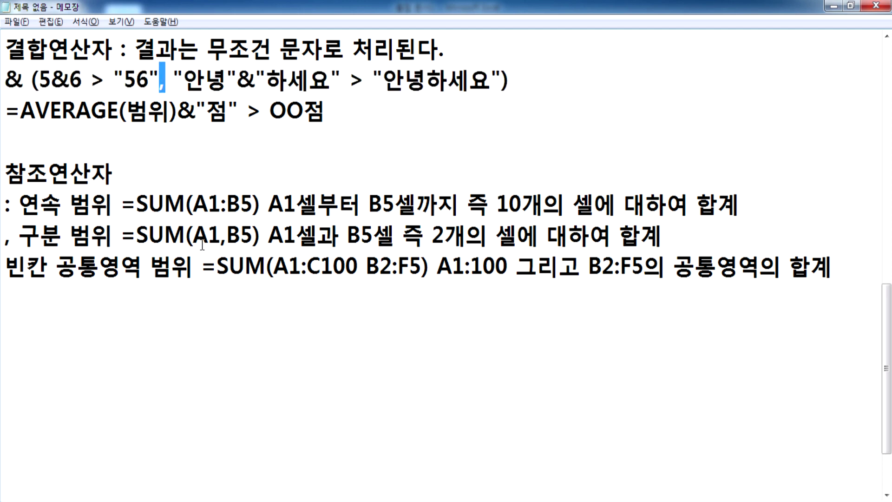
pyautogui.moveTo(222, 234)
pyautogui.mouseDown()
pyautogui.moveTo(194, 235)
pyautogui.moveTo(235, 234)
pyautogui.moveTo(220, 235)
pyautogui.mouseUp()
# Step: Add the example =MAX(범위1, 범위2, 범위3, ...) below the reference operators, leaving a blank line before it
pyautogui.click(140, 330)
pyautogui.scroll(-1, 175, 311)
pyautogui.write('=')
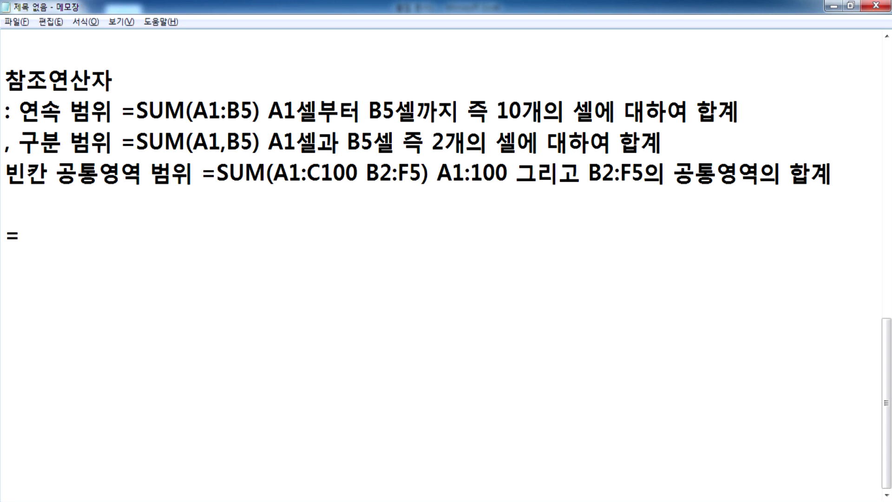
pyautogui.write('ㅡㅁ')
pyautogui.press('BackSpace')
pyautogui.press('BackSpace')
pyautogui.press('BackSpace')
pyautogui.write('ㅡㅁ')
pyautogui.press('BackSpace')
pyautogui.press('BackSpace')
pyautogui.press('Hangul')
pyautogui.write('MAX(')
pyautogui.press('Hangul')
pyautogui.write('범위1, 범위2, 버')
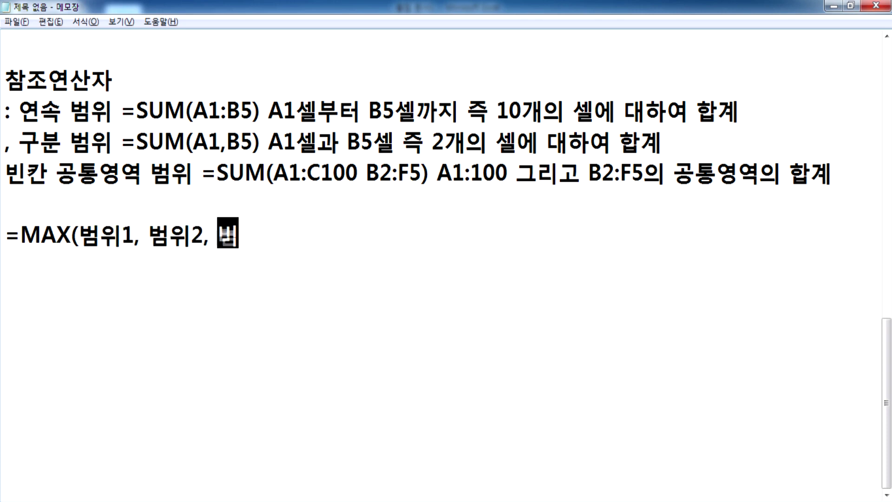
pyautogui.write('ㅁ위3 ,')
pyautogui.press('BackSpace')
pyautogui.press('BackSpace')
pyautogui.write(', ...)')
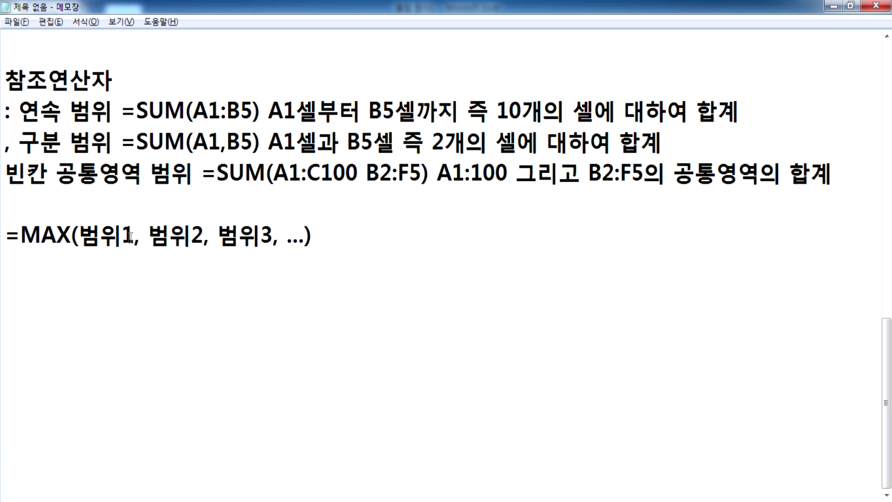
# Step: Highlight the comma after 범위1 in the MAX example and the SUM parts of the colon and space examples
pyautogui.moveTo(133, 237); pyautogui.dragTo(141, 238)
pyautogui.moveTo(187, 112); pyautogui.dragTo(263, 111)
pyautogui.moveTo(194, 173); pyautogui.dragTo(277, 182)
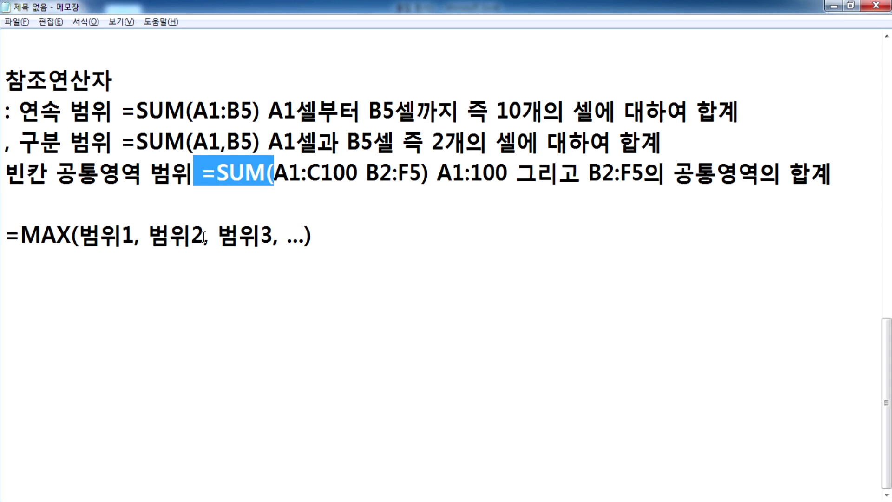
# Step: Review the notes from the beginning to the MAX example and dismiss the Windows prompt by keeping the current color scheme and not showing it again
pyautogui.scroll(3, 204, 237)
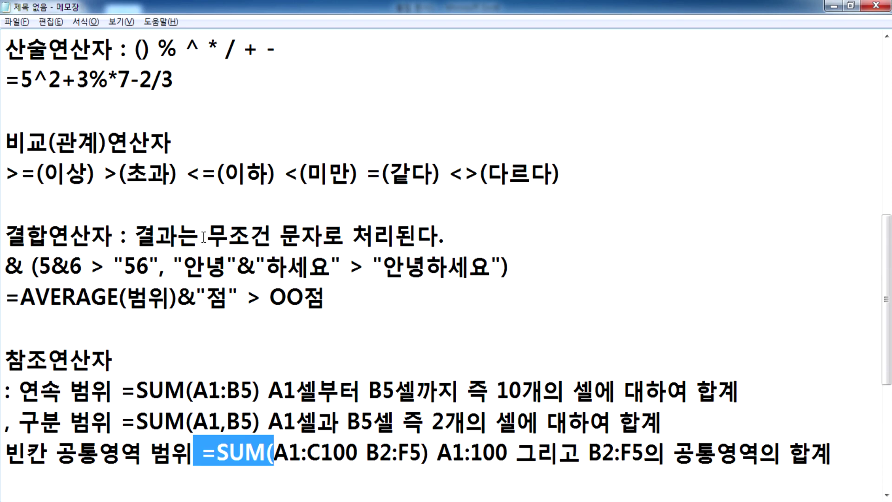
pyautogui.scroll(5, 204, 238)
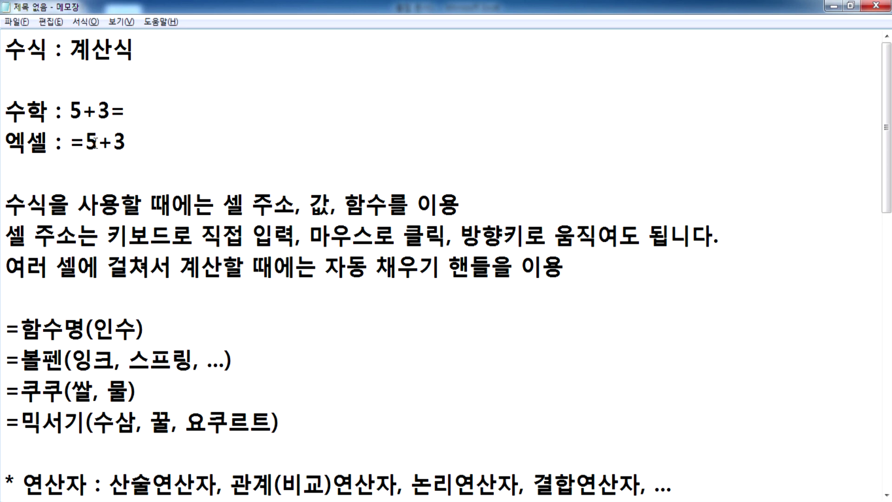
pyautogui.click(96, 142)
pyautogui.scroll(-8, 124, 160)
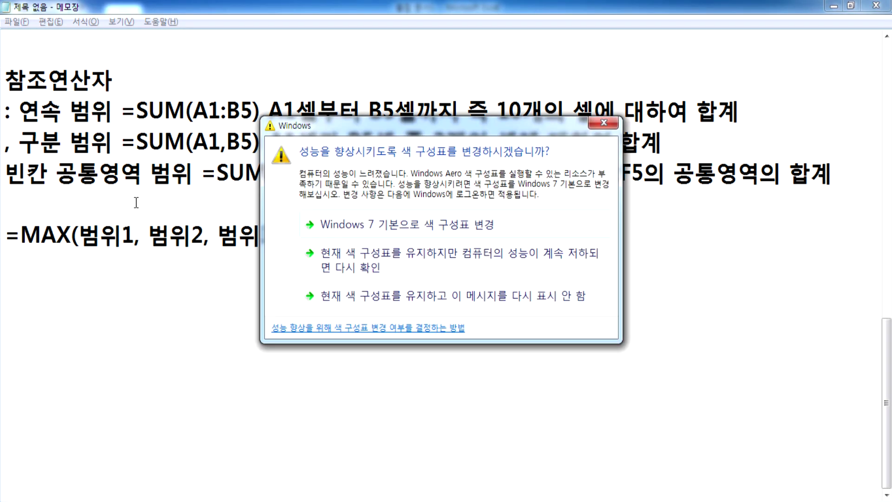
pyautogui.click(415, 293)
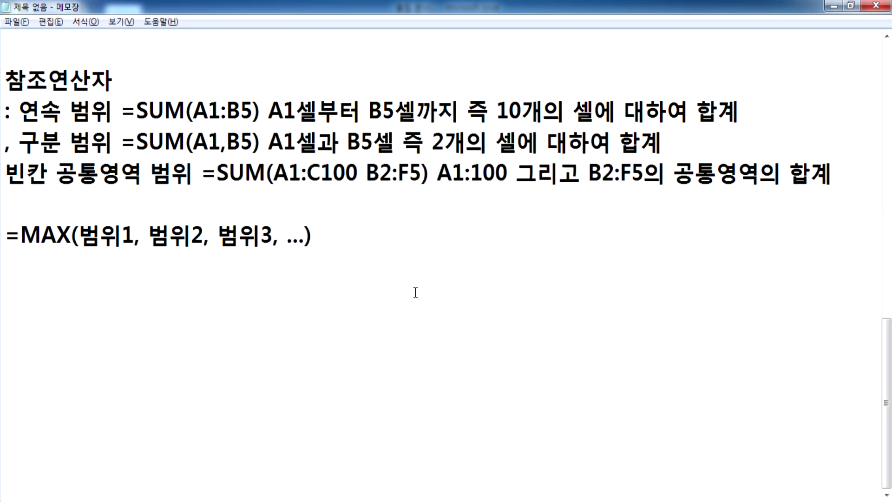
pyautogui.click(242, 276)
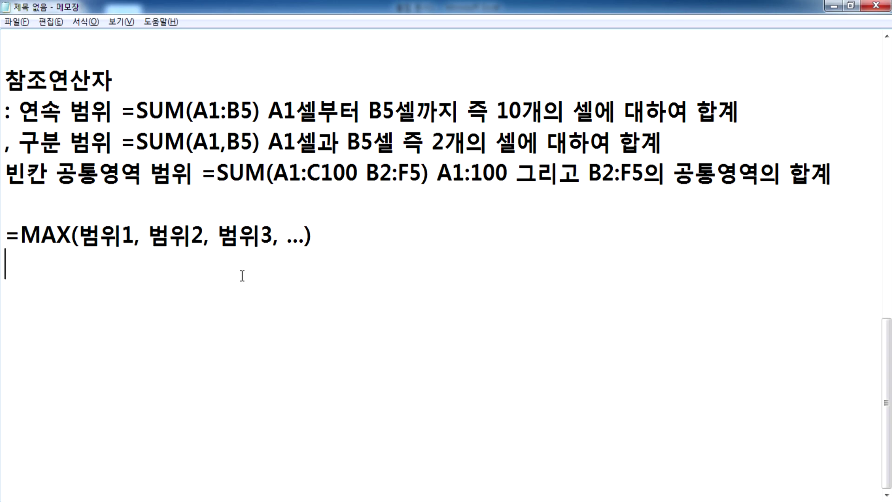
# Step: Switch to the Excel workbook 수식작성(준비).xlsx, zoom the sheet to 145%, and select the first 금액 cell, G3
pyautogui.hotkey('alt', 'Tab')
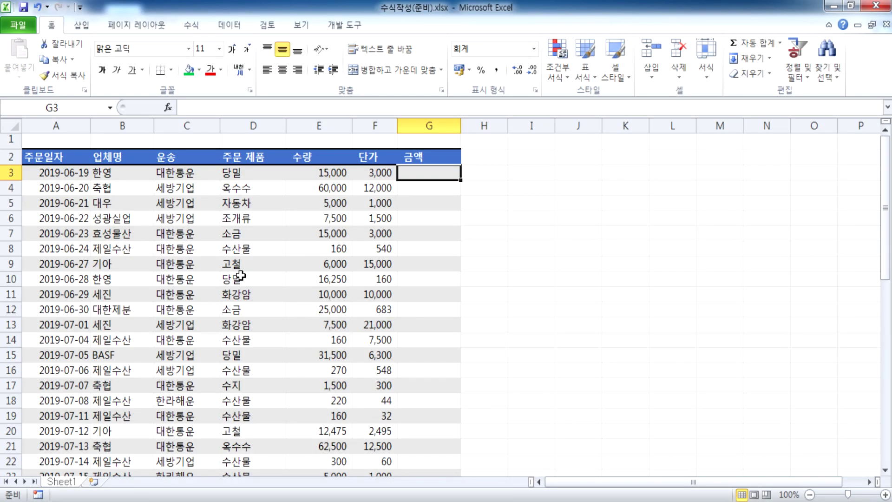
pyautogui.scroll(3, 114, 243)
pyautogui.click(449, 205)
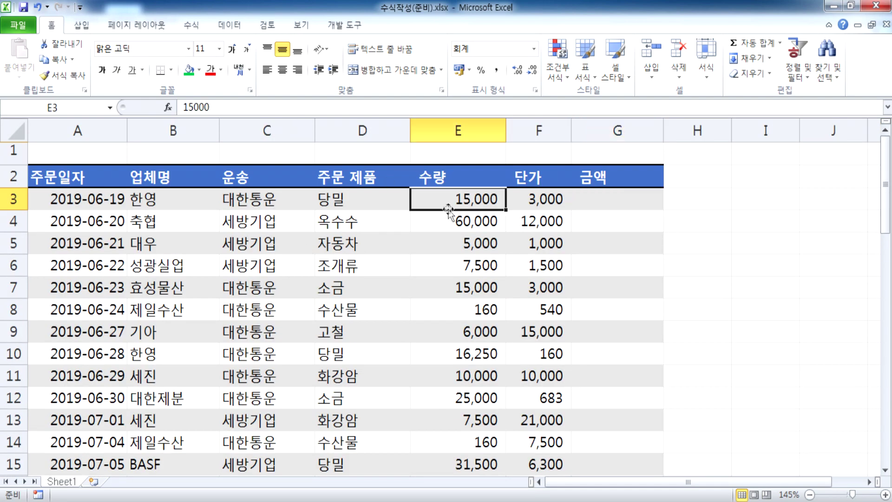
pyautogui.click(511, 202)
pyautogui.click(597, 202)
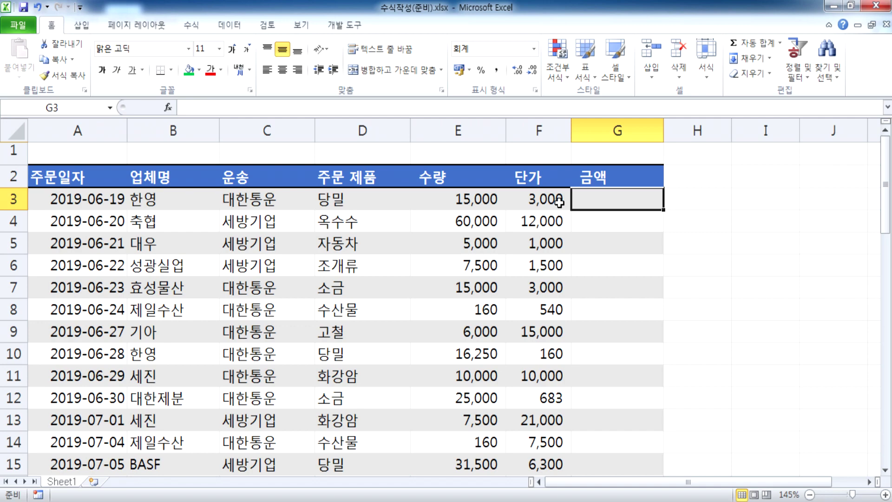
# Step: Examine the order table down to its last row and return to the first rows
pyautogui.scroll(-13, 603, 239)
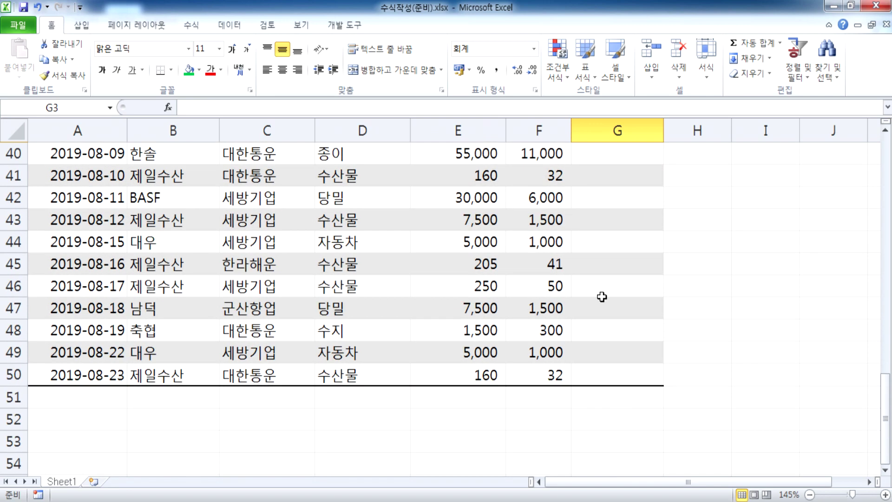
pyautogui.scroll(-4, 287, 321)
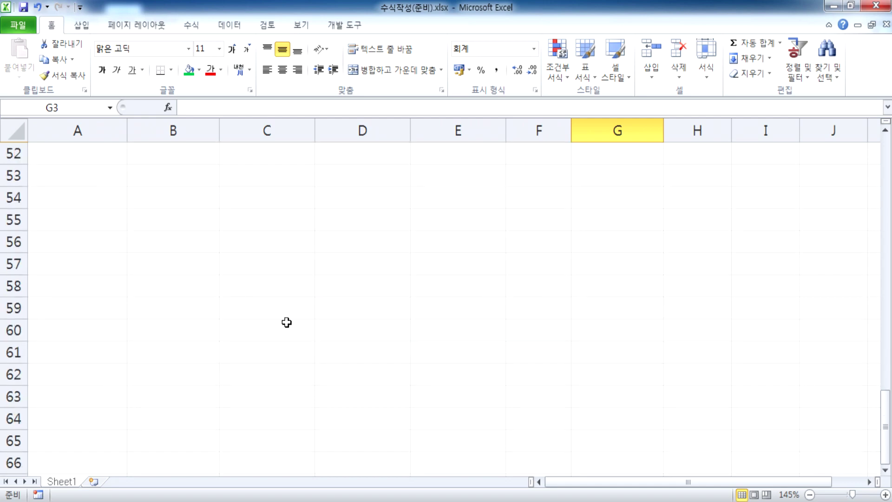
pyautogui.scroll(2, 93, 225)
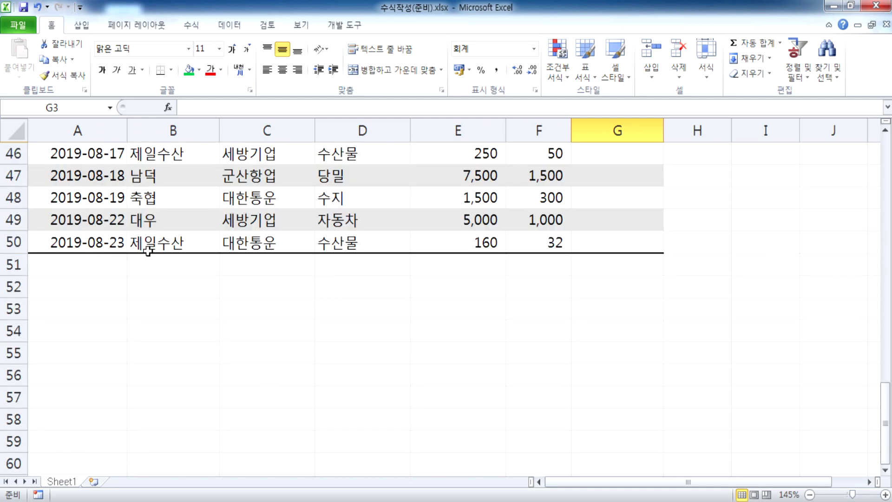
pyautogui.scroll(15, 148, 260)
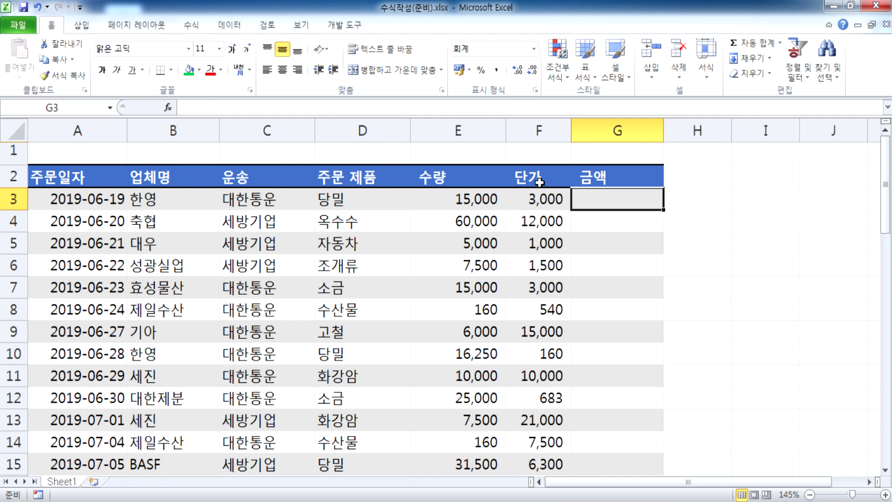
pyautogui.scroll(-10, 509, 374)
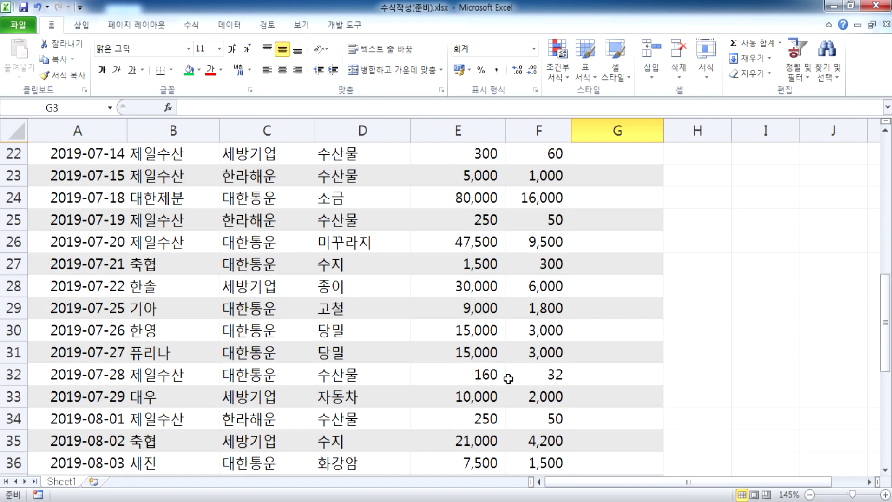
pyautogui.scroll(-4, 509, 377)
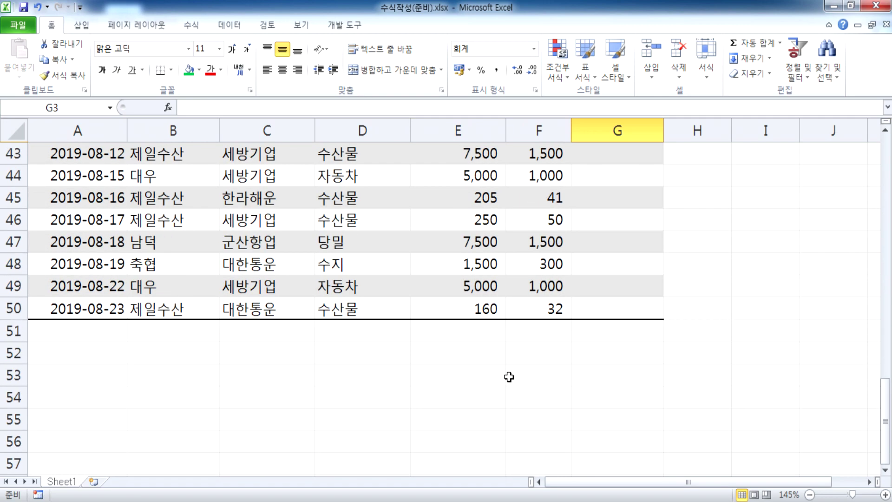
pyautogui.scroll(14, 508, 377)
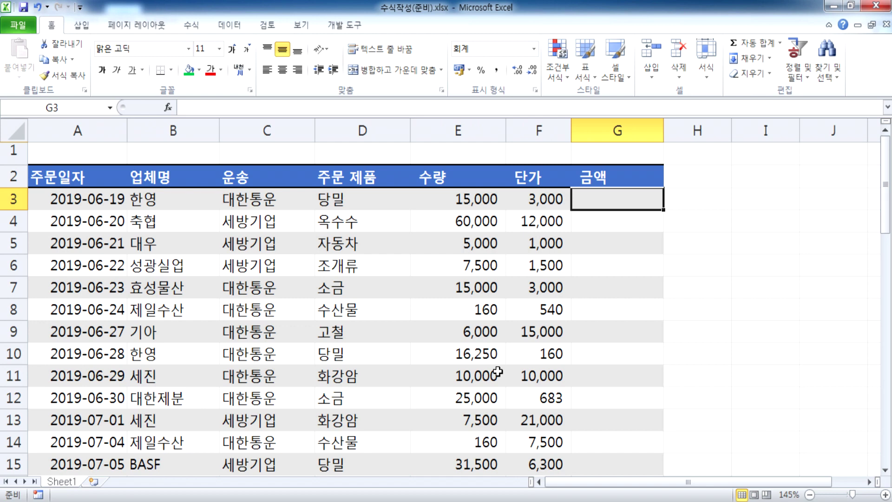
# Step: Calculate the first order's 금액 in G3 with the formula =E3*F3
pyautogui.write('=')
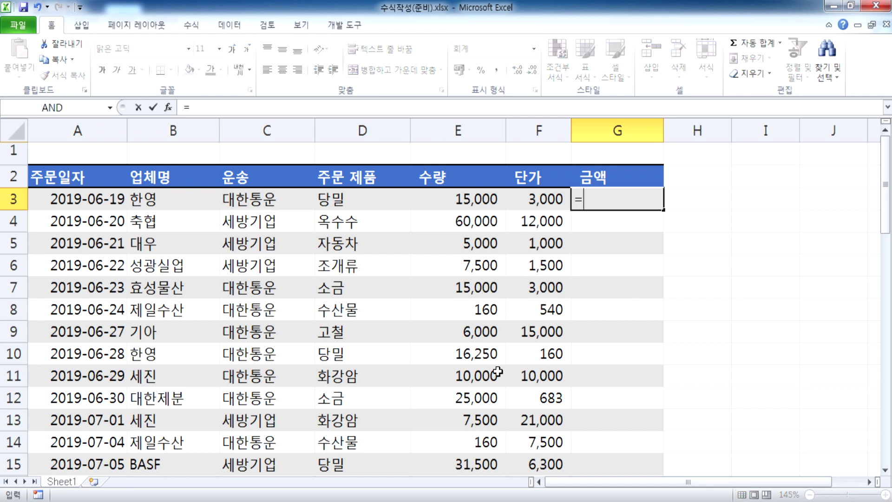
pyautogui.press('Left')
pyautogui.press('Left')
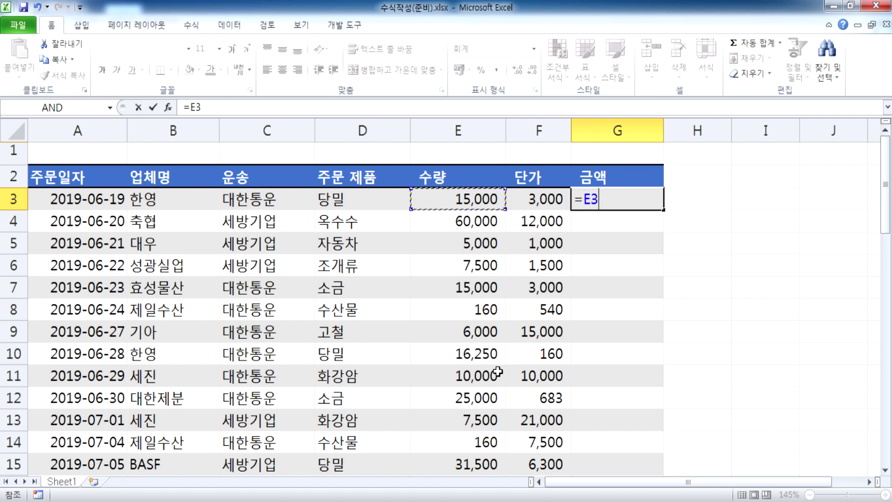
pyautogui.write('*')
pyautogui.press('Left')
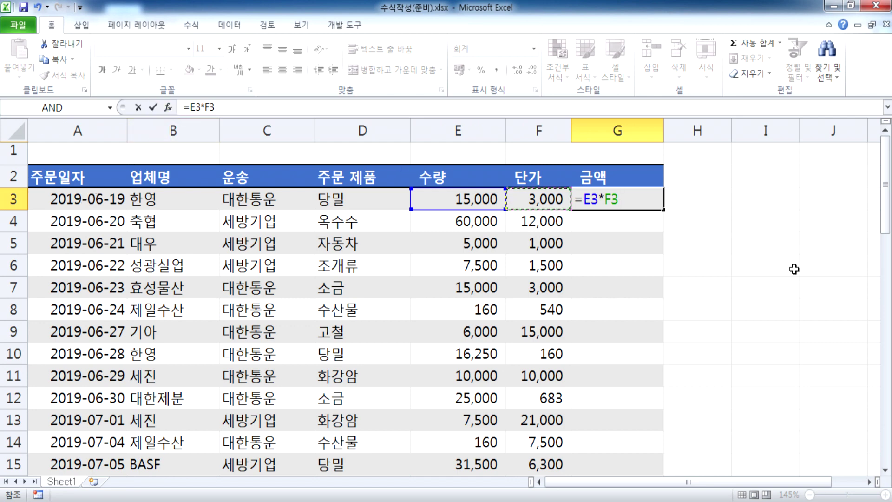
pyautogui.press('Return')
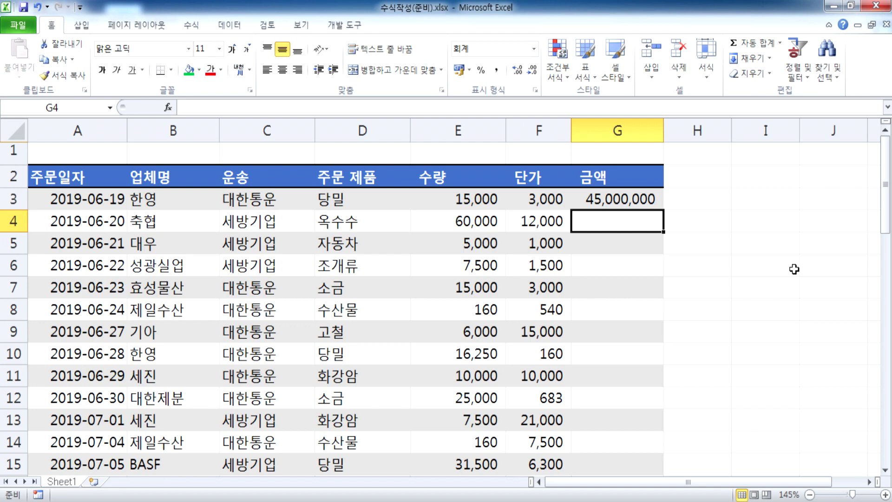
# Step: Open the formula in G3 to examine its cell references, and accept it as is
pyautogui.click(610, 198)
pyautogui.doubleClick(617, 207)
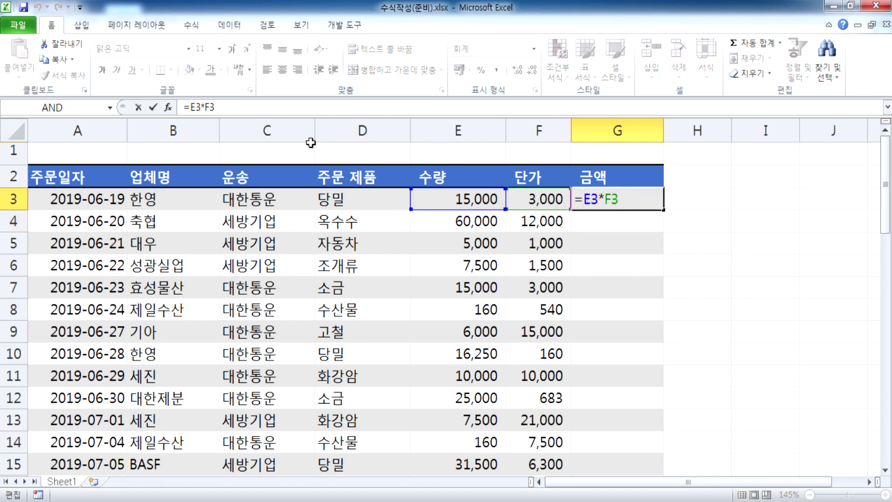
pyautogui.click(152, 108)
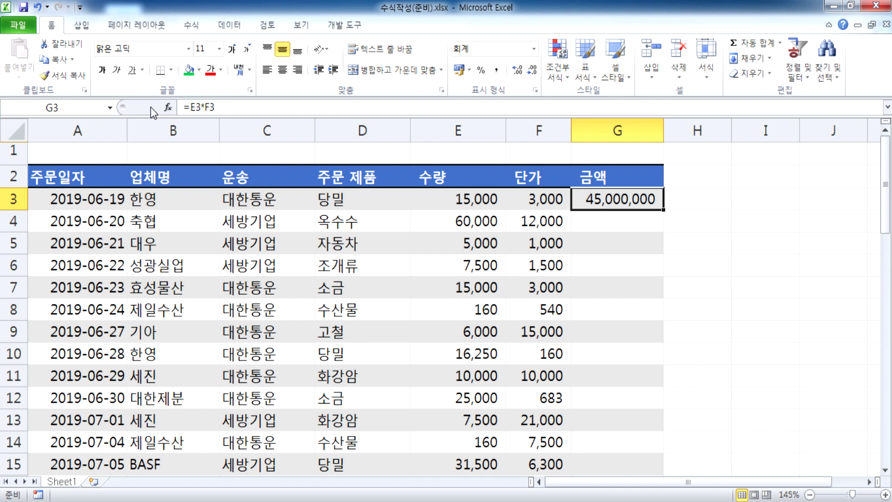
# Step: Calculate the second order's 금액 in G4 with the formula =E4*F4
pyautogui.press('F2')
pyautogui.press('Return')
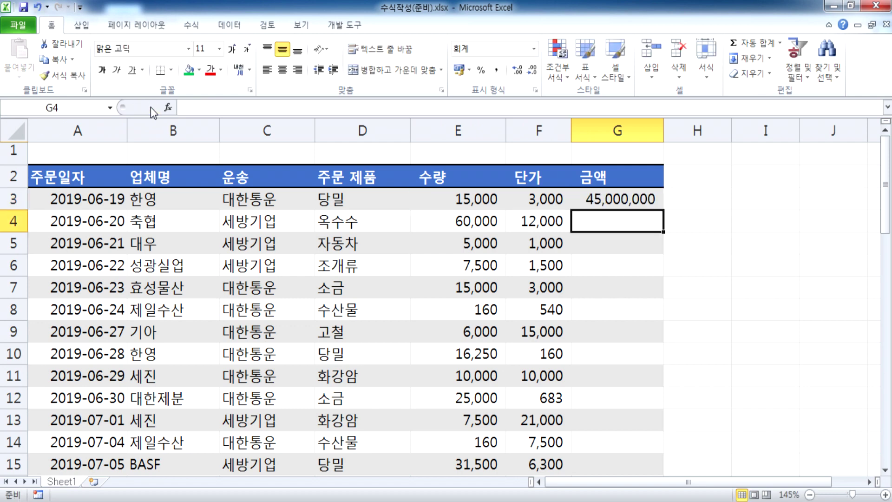
pyautogui.write('=')
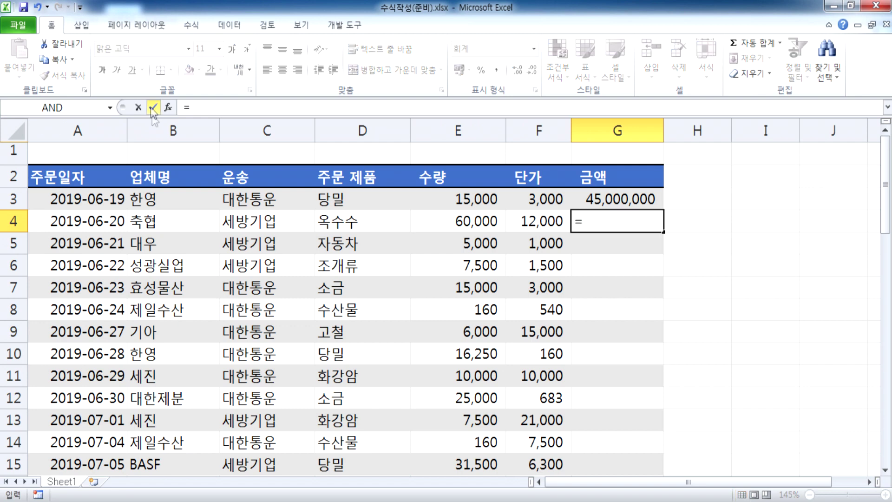
pyautogui.click(417, 223)
pyautogui.write('*')
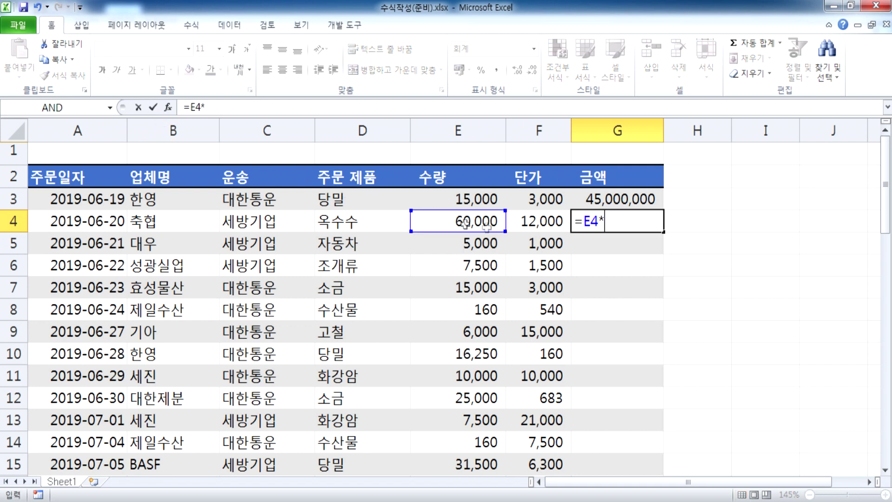
pyautogui.click(548, 227)
pyautogui.press('Return')
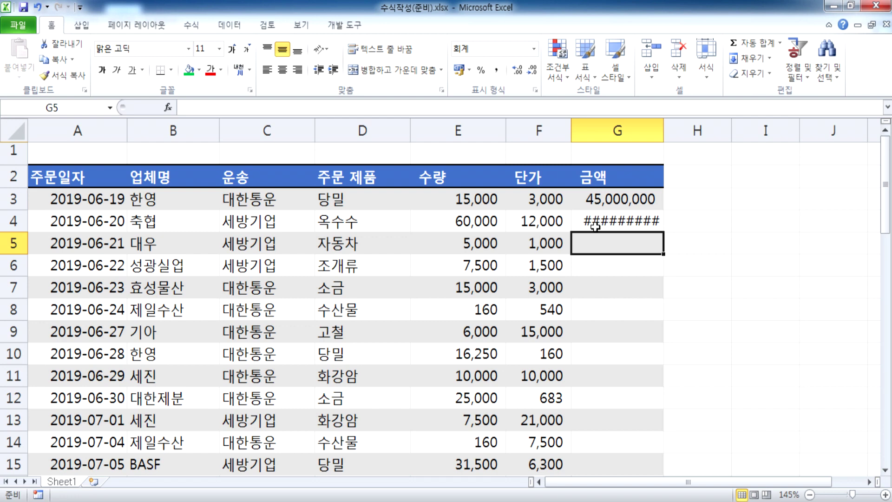
# Step: Fit the width of column G to its contents so the 금액 in G4 can be read in full
pyautogui.click(606, 220)
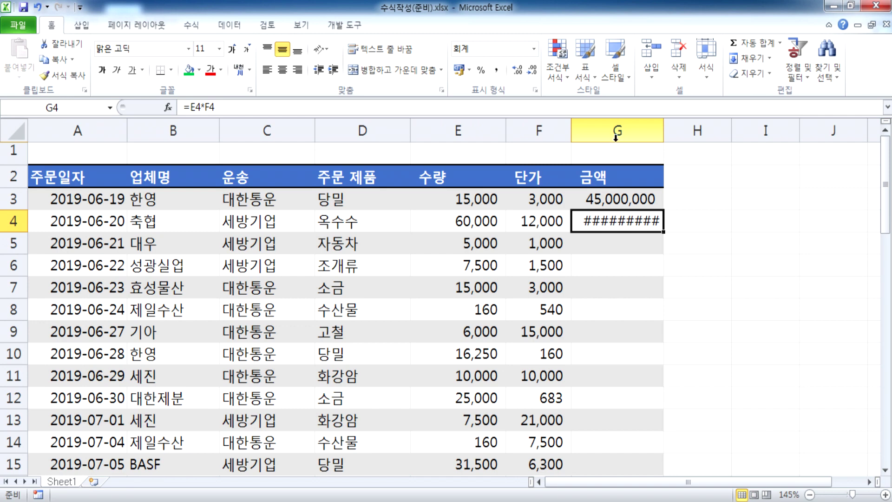
pyautogui.doubleClick(663, 130)
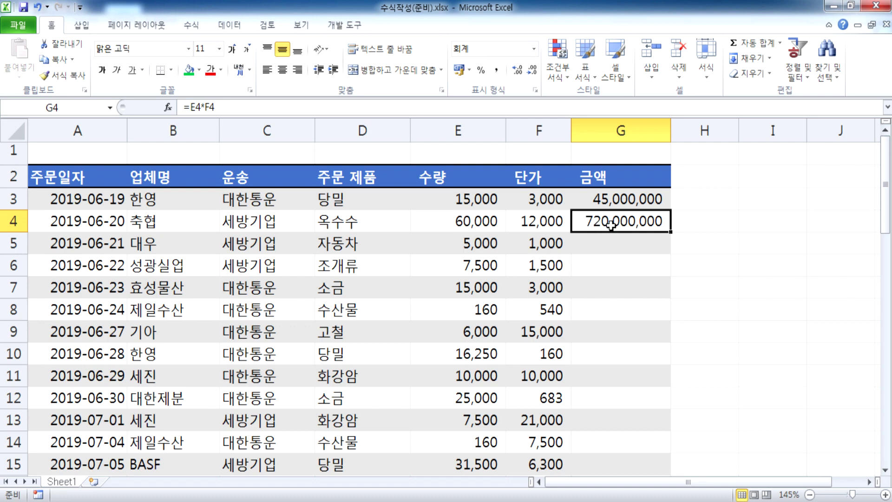
pyautogui.scroll(-1, 630, 280)
pyautogui.scroll(1, 630, 280)
# Step: Clear the formulas from the 금액 cells G3:G4 and select G3
pyautogui.click(627, 199)
pyautogui.moveTo(626, 199); pyautogui.dragTo(632, 215)
pyautogui.press('Delete')
pyautogui.click(629, 201)
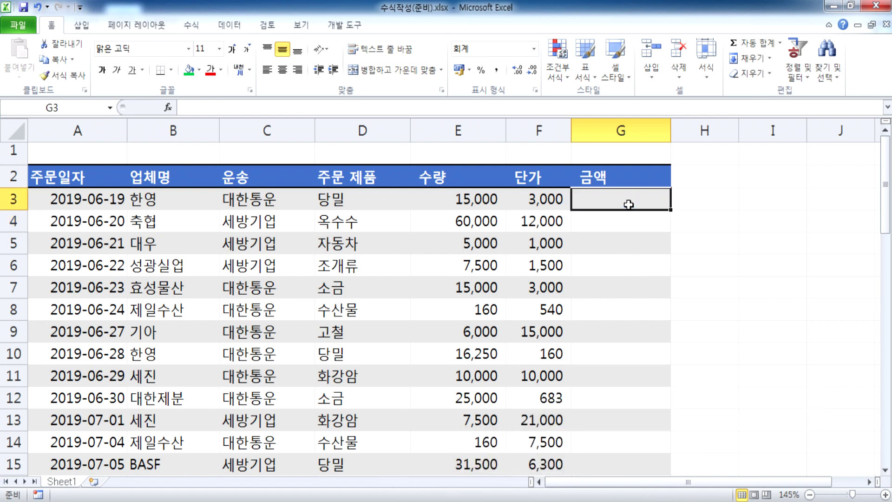
# Step: Enter the formula =E3*F3 in G3, multiplying the first order's quantity by its unit price
pyautogui.write('=')
pyautogui.click(448, 199)
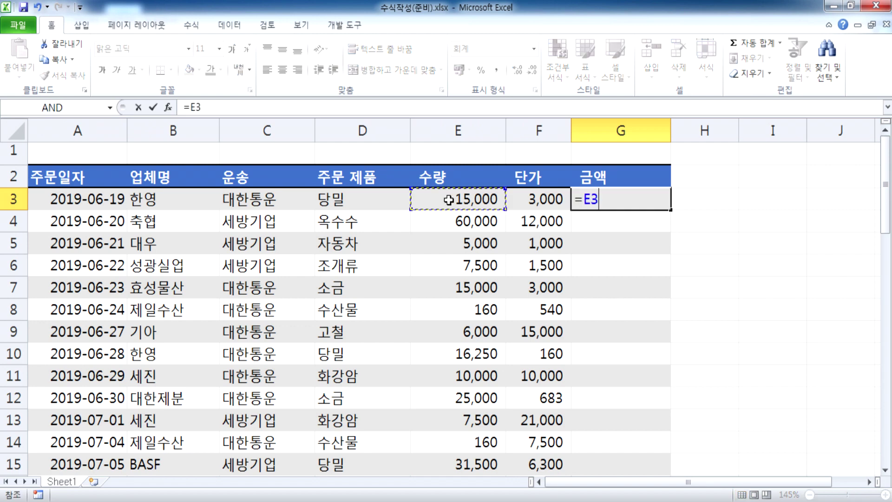
pyautogui.write('*')
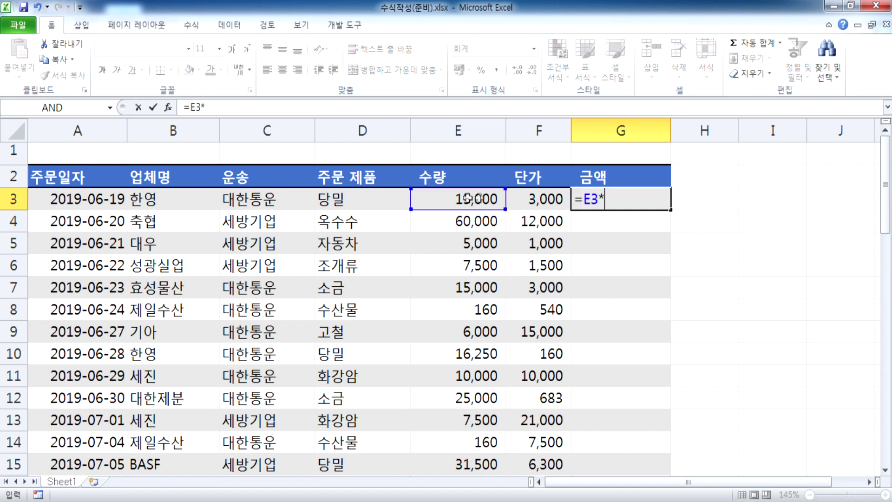
pyautogui.click(535, 199)
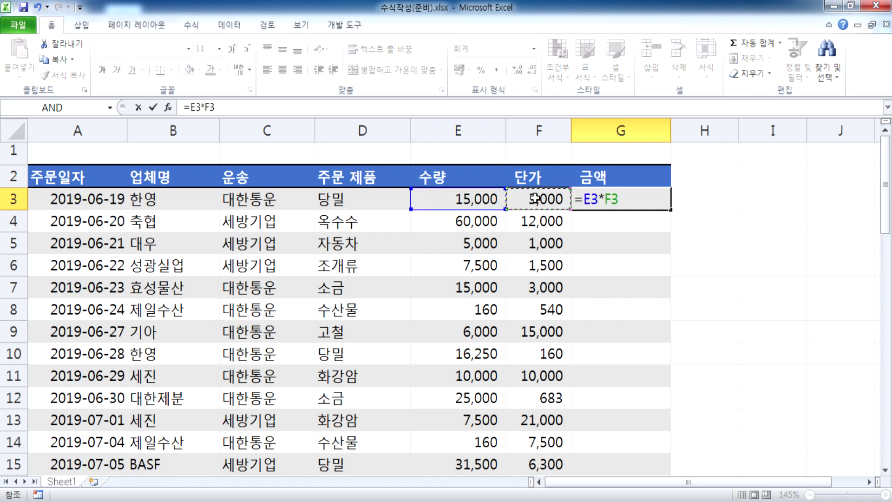
pyautogui.press('Return')
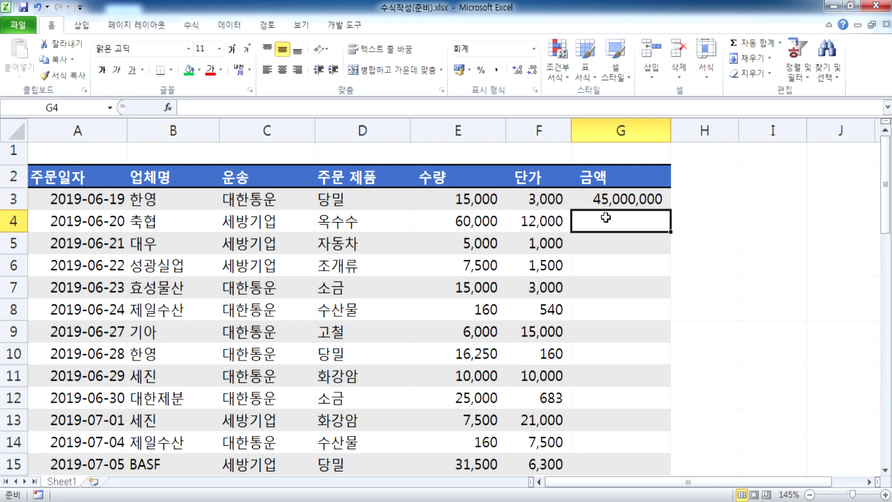
# Step: Enter the formula =E4*F4 in G4 and keep that cell selected
pyautogui.write('=')
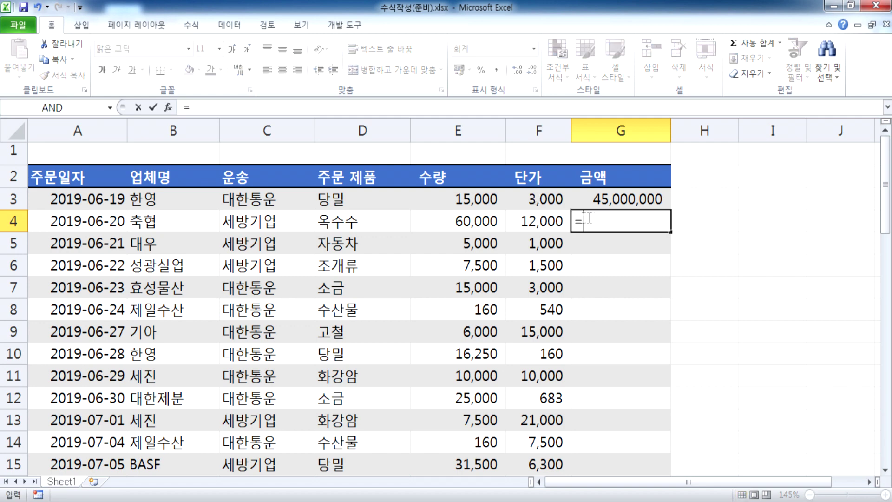
pyautogui.click(464, 221)
pyautogui.write('*')
pyautogui.click(532, 223)
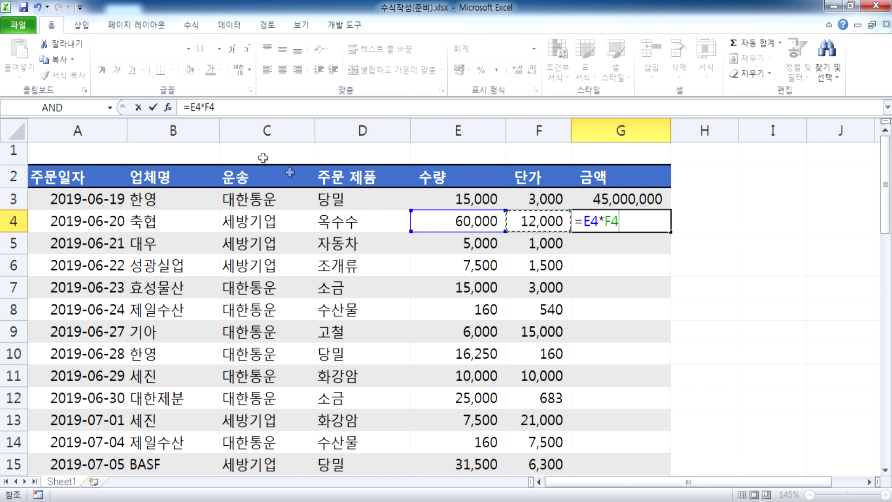
pyautogui.click(156, 108)
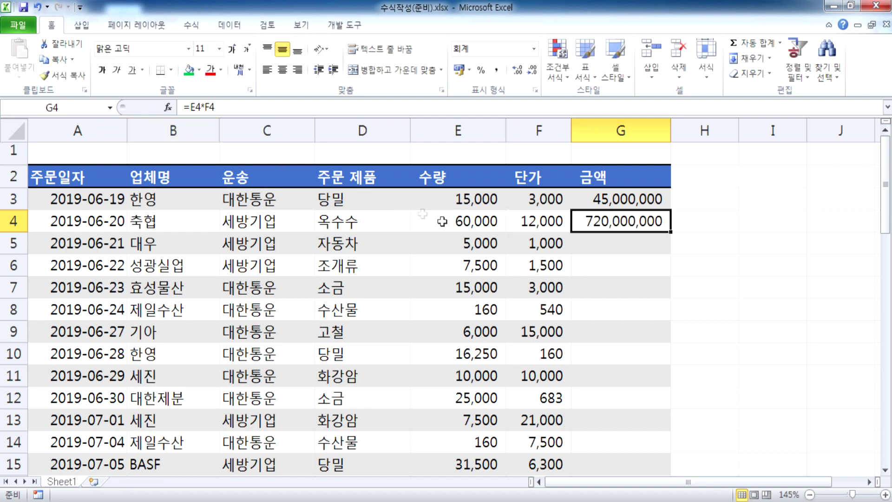
# Step: Fill the G4 formula down the 금액 column to row 50, look over the results, and undo the fill
pyautogui.click(607, 237)
pyautogui.press('Up')
pyautogui.scroll(-12, 618, 260)
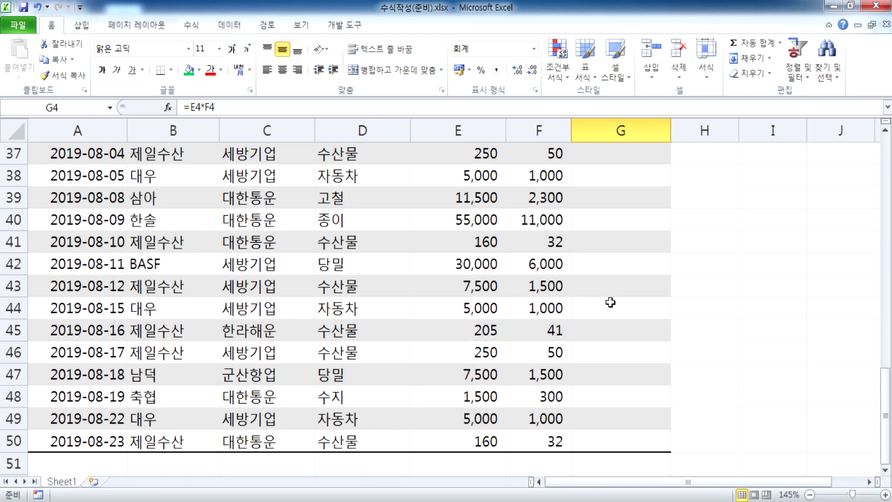
pyautogui.scroll(6, 610, 301)
pyautogui.scroll(6, 608, 151)
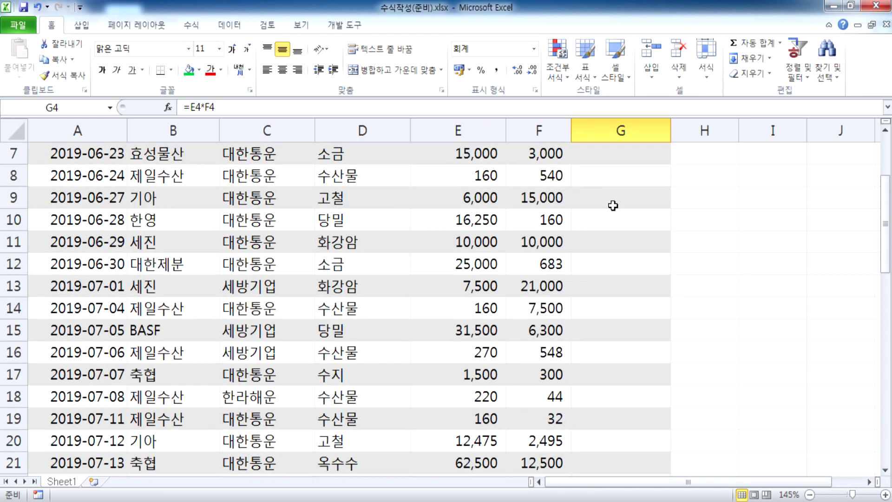
pyautogui.doubleClick(667, 228)
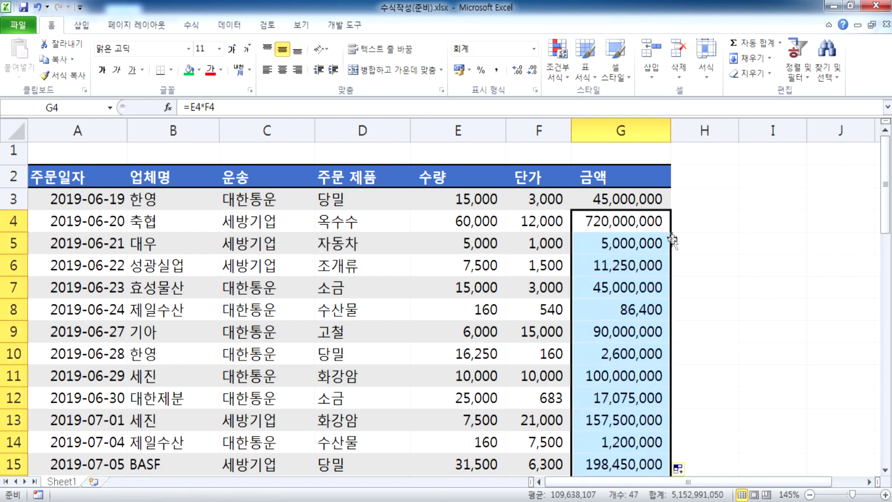
pyautogui.scroll(-4, 657, 241)
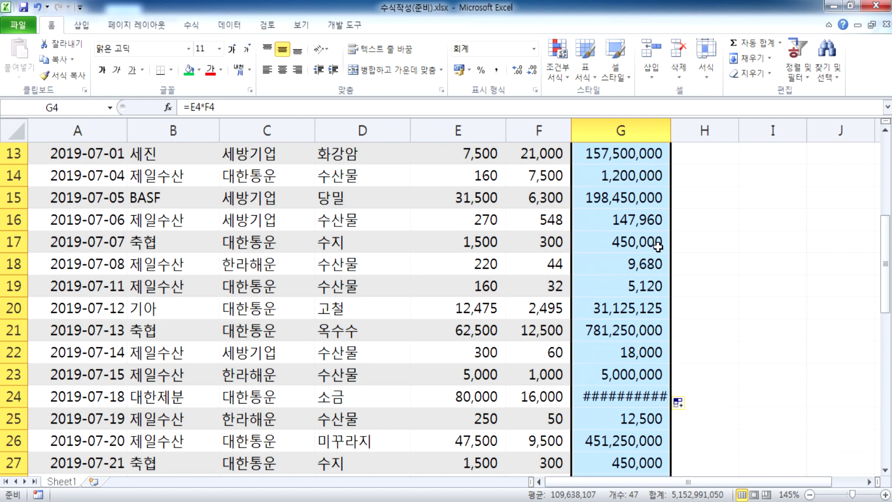
pyautogui.click(586, 213)
pyautogui.scroll(3, 585, 221)
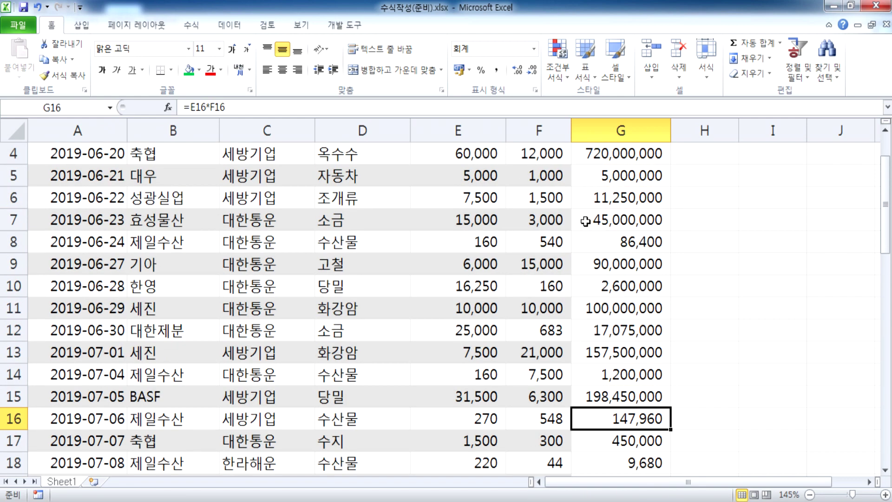
pyautogui.scroll(1, 585, 221)
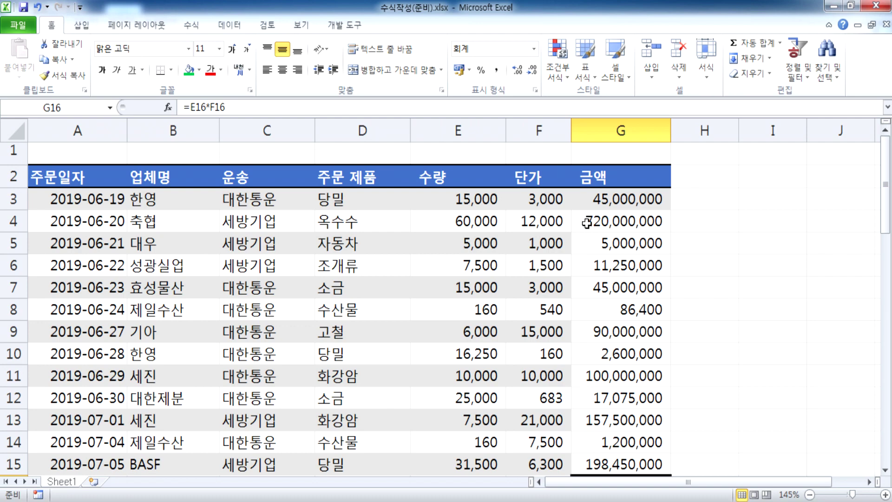
pyautogui.hotkey('ctrl', 'z')
pyautogui.scroll(1, 602, 201)
# Step: Clear G4, fill the G3 formula down the rest of the 금액 column, and undo both changes
pyautogui.click(621, 195)
pyautogui.click(635, 215)
pyautogui.press('Delete')
pyautogui.click(652, 201)
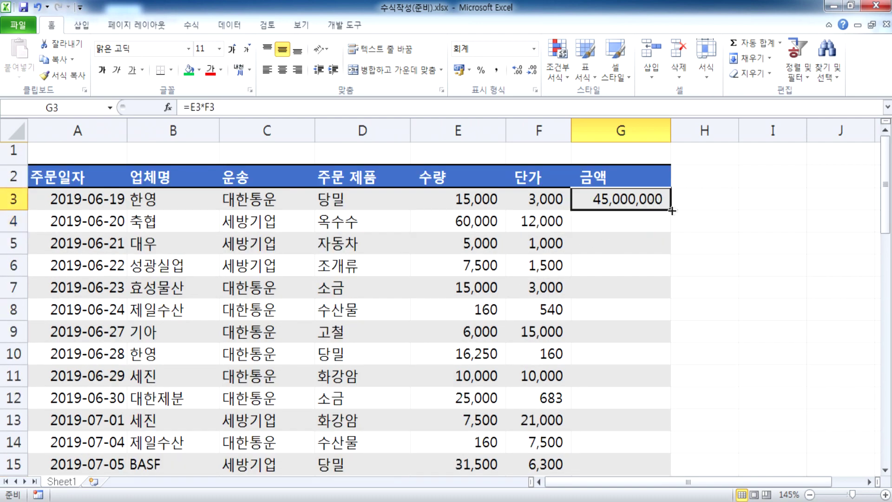
pyautogui.doubleClick(668, 210)
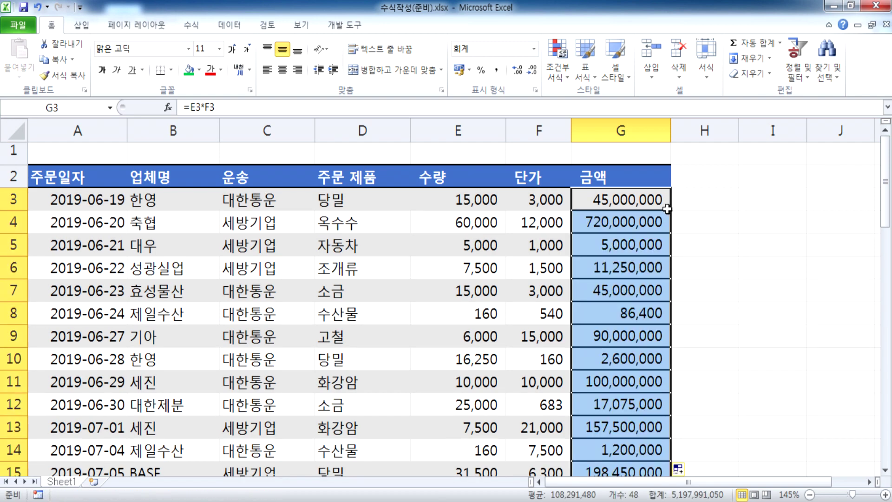
pyautogui.click(594, 247)
pyautogui.click(704, 275)
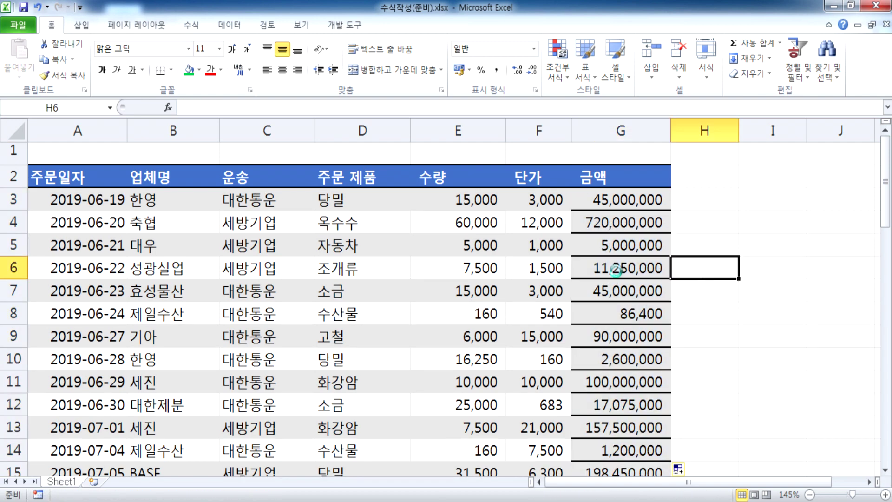
pyautogui.hotkey('ctrl', 'z')
pyautogui.hotkey('ctrl', 'z')
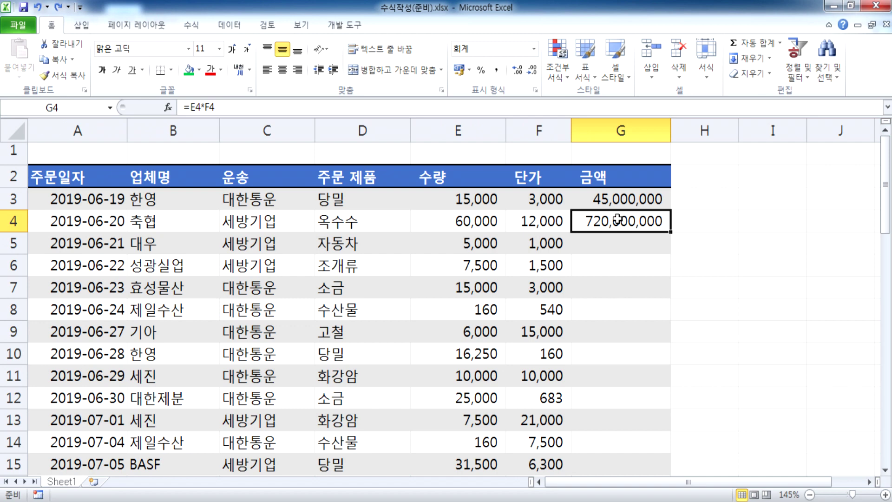
# Step: Fill the G4 formula down to the table's last row once more and undo that fill
pyautogui.doubleClick(671, 231)
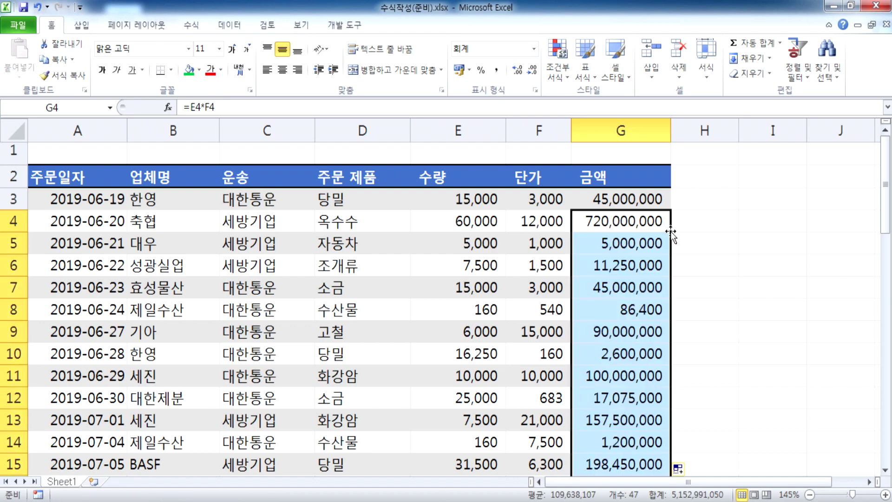
pyautogui.click(596, 218)
pyautogui.hotkey('ctrl', 'z')
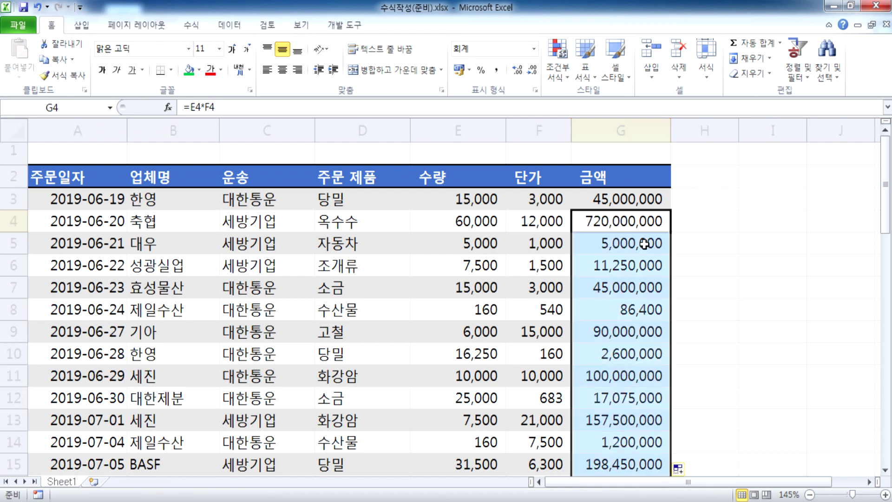
# Step: Copy the G3 formula down through G7 and undo the copy
pyautogui.click(598, 207)
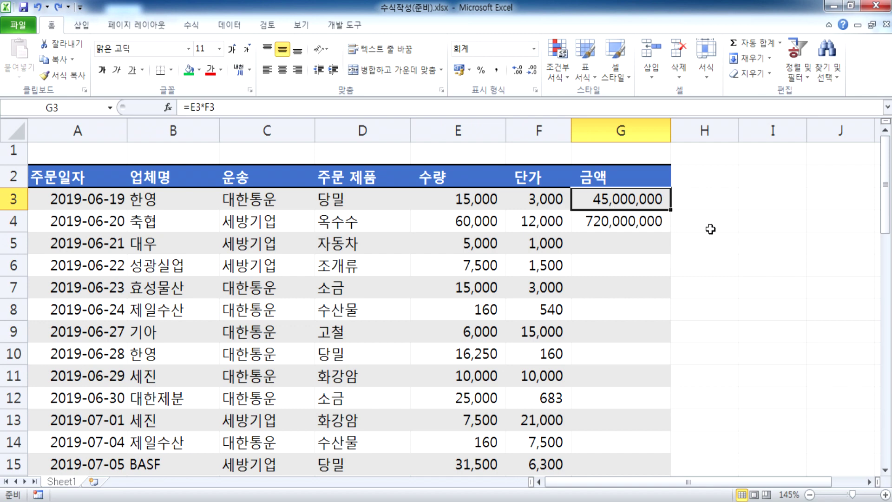
pyautogui.click(710, 228)
pyautogui.click(599, 198)
pyautogui.moveTo(671, 210); pyautogui.dragTo(671, 297)
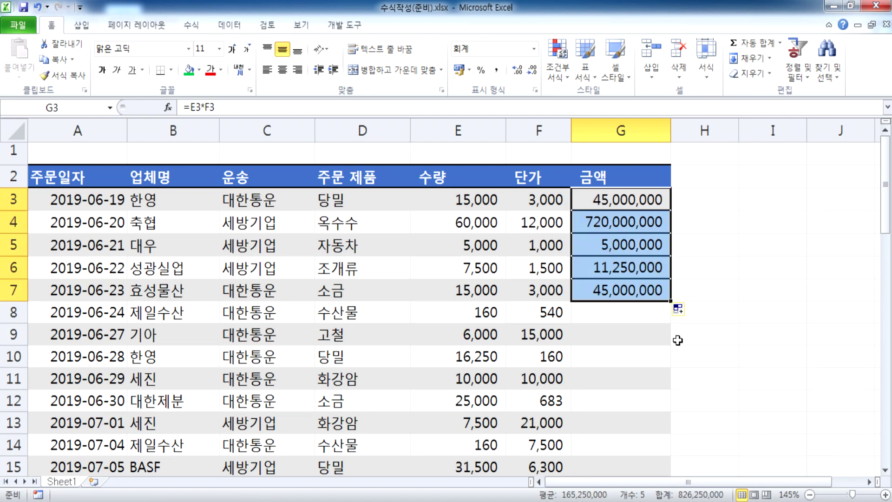
pyautogui.click(678, 349)
pyautogui.hotkey('ctrl', 'z')
# Step: Copy the G4 formula down through G7 and undo the copy
pyautogui.click(611, 220)
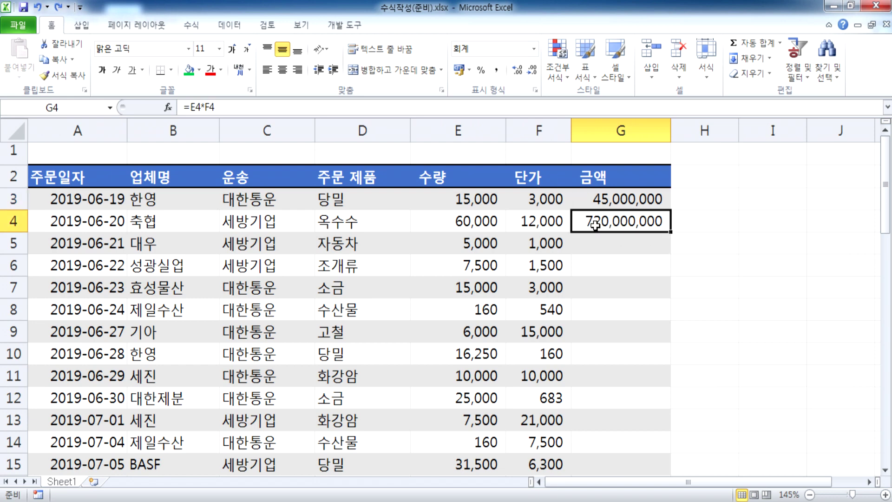
pyautogui.moveTo(670, 231); pyautogui.dragTo(670, 297)
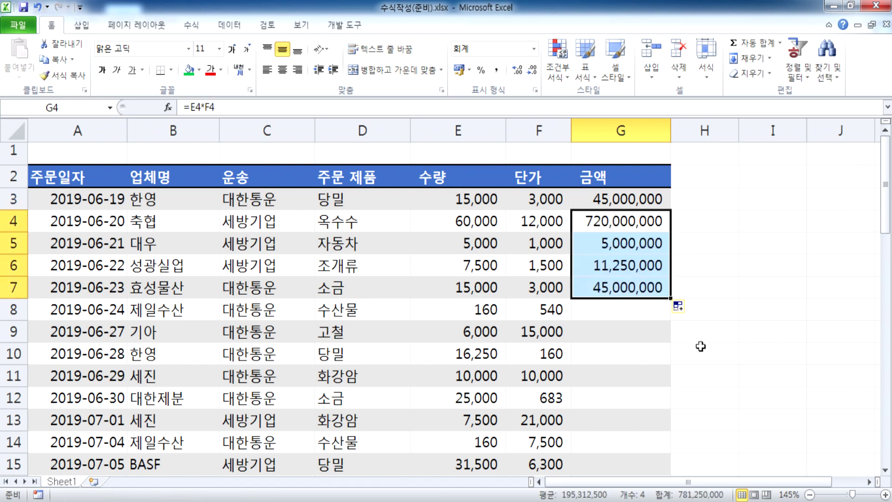
pyautogui.click(700, 349)
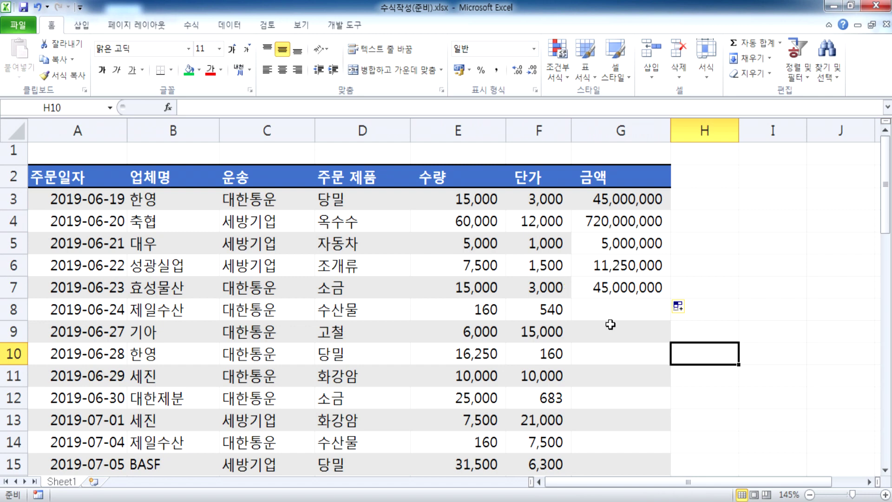
pyautogui.hotkey('ctrl', 'z')
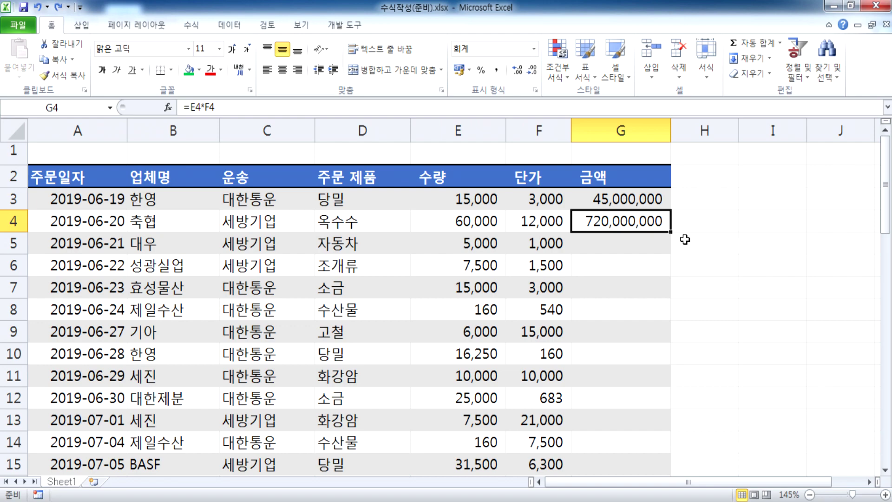
# Step: Enter the G4 formula into all cells of G4:G50 at once and undo the entry
pyautogui.moveTo(627, 226); pyautogui.dragTo(614, 481)
pyautogui.scroll(1, 610, 448)
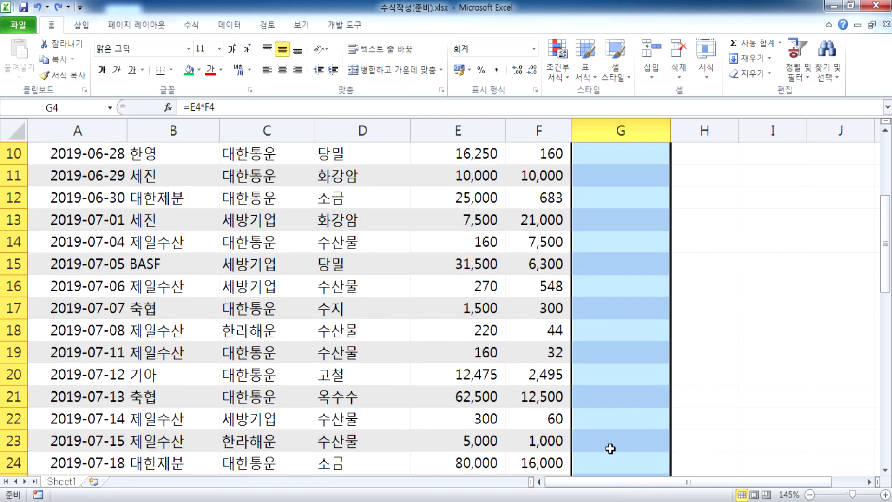
pyautogui.scroll(-9, 610, 446)
pyautogui.keyDown('shift'); pyautogui.click(606, 432); pyautogui.keyUp('shift')
pyautogui.scroll(4, 606, 432)
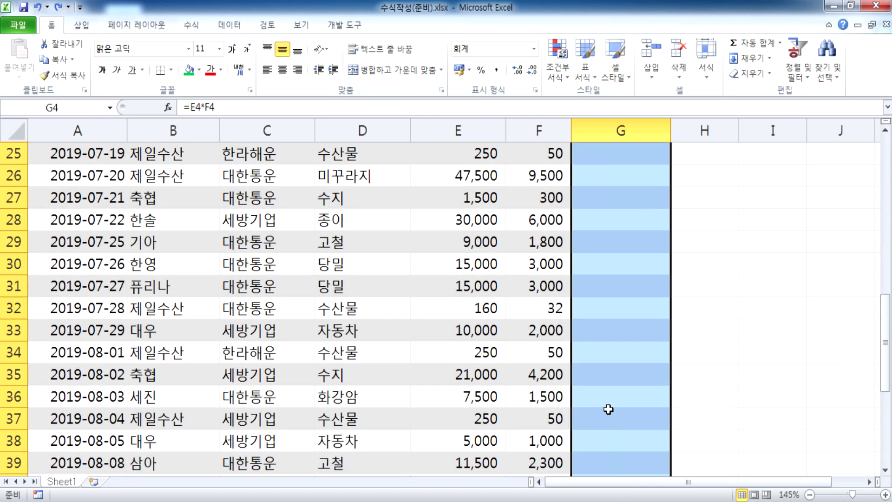
pyautogui.scroll(8, 609, 408)
pyautogui.press('F2')
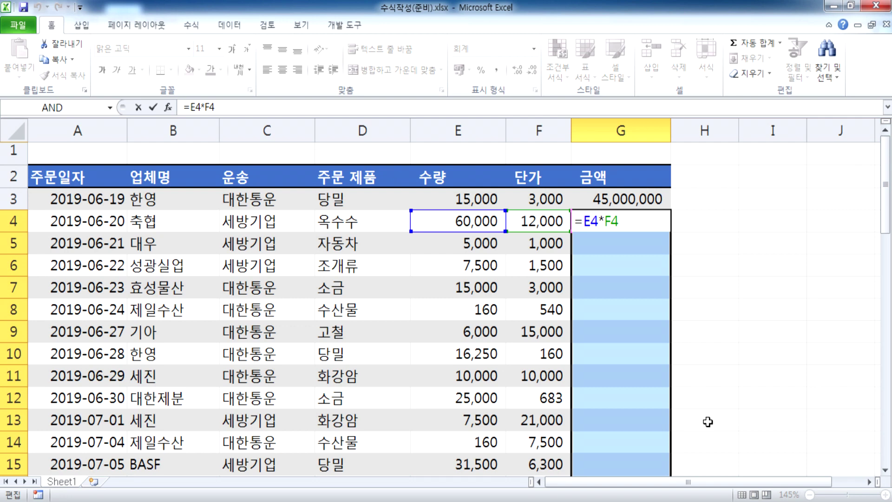
pyautogui.hotkey('ctrl', 'Return')
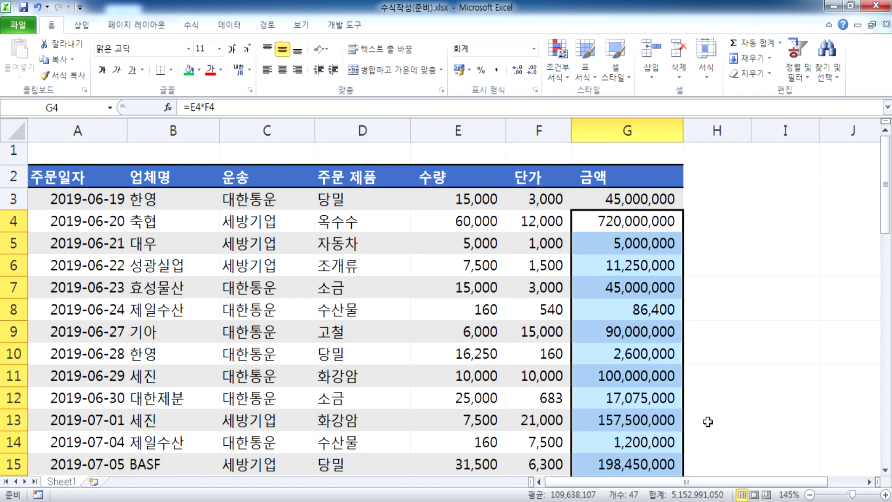
pyautogui.scroll(-2, 639, 434)
pyautogui.scroll(2, 639, 434)
pyautogui.hotkey('ctrl', 'z')
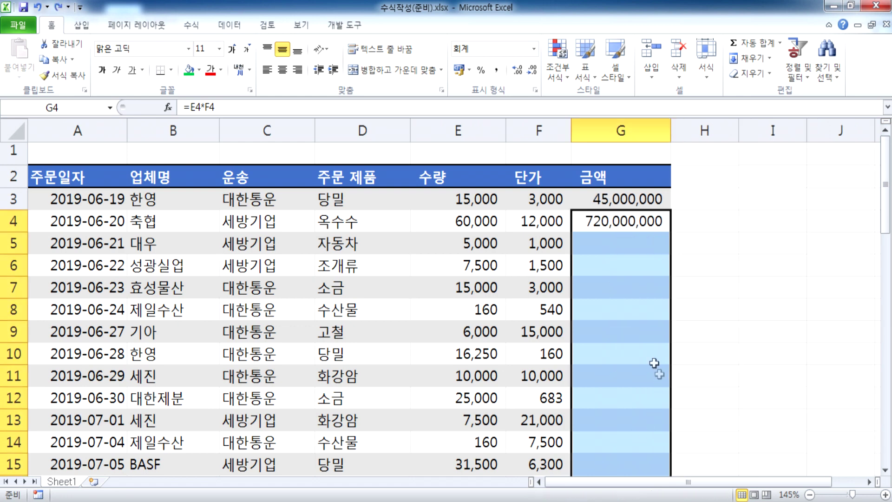
# Step: Enter the G4 formula =E4*F4 into all cells of G4:G11 at once
pyautogui.moveTo(600, 223); pyautogui.dragTo(609, 370)
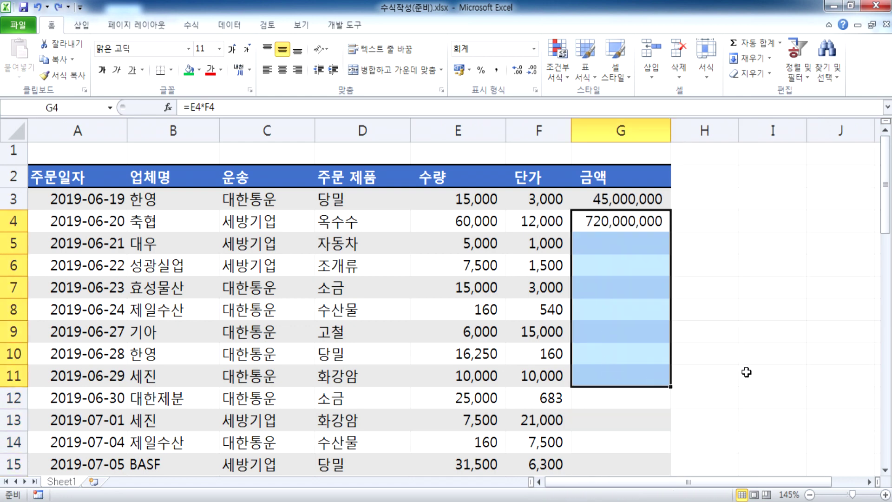
pyautogui.press('F2')
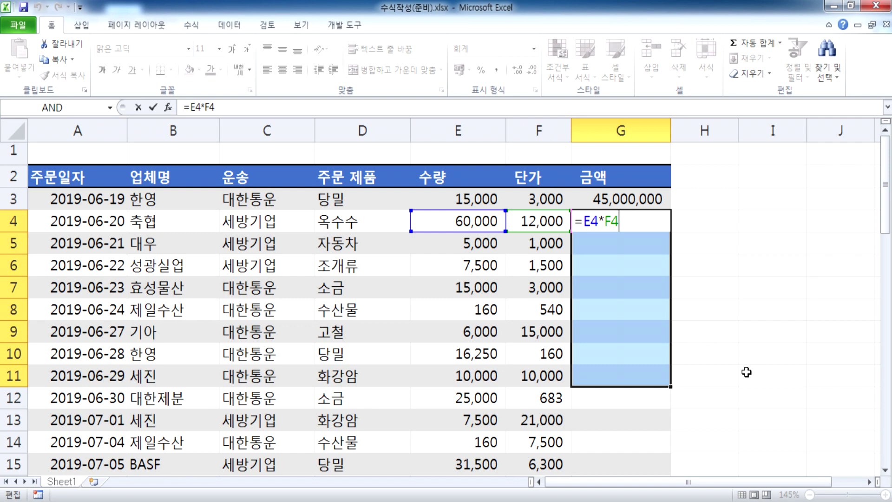
pyautogui.hotkey('ctrl', 'Return')
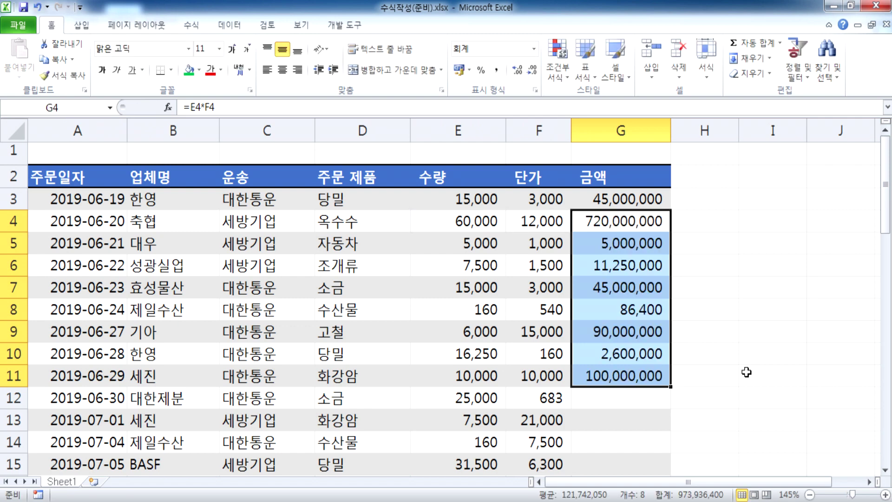
# Step: Fill A3:I7 with the text Good in a single entry, undo it, and clear the leftover text in I3
pyautogui.moveTo(754, 201); pyautogui.dragTo(842, 284)
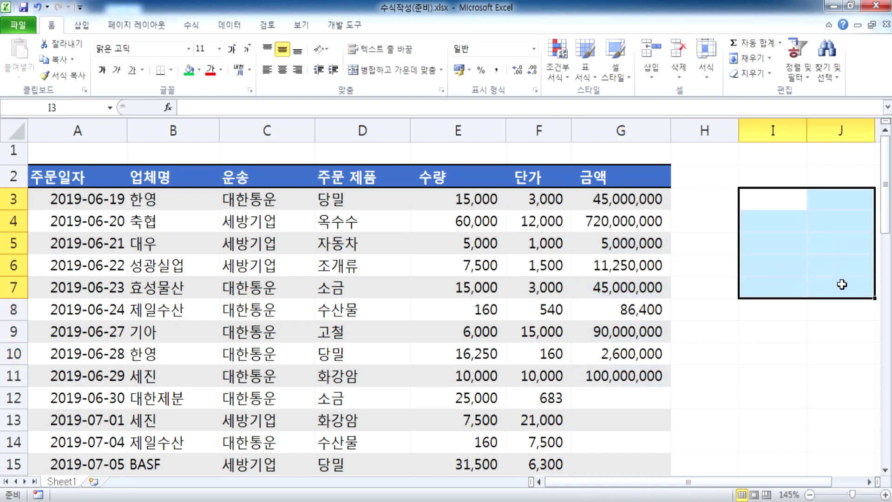
pyautogui.write('DKSSU')
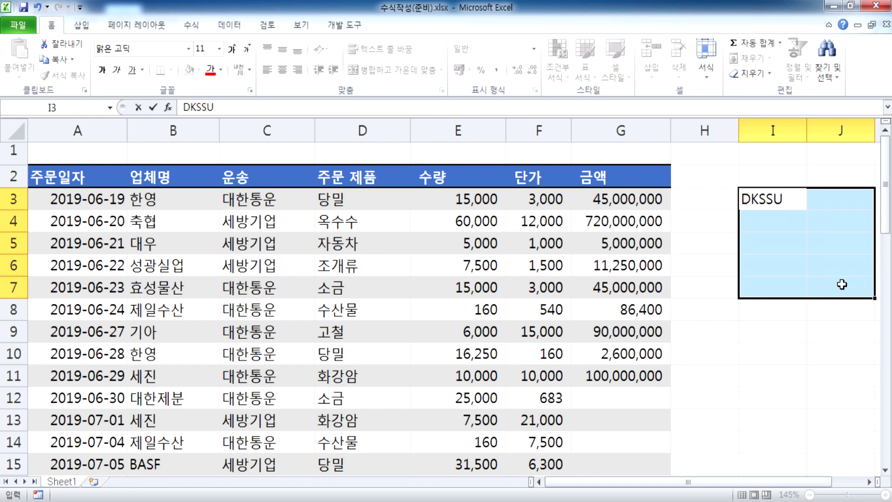
pyautogui.hotkey('shift', 'Home')
pyautogui.write('gOOD')
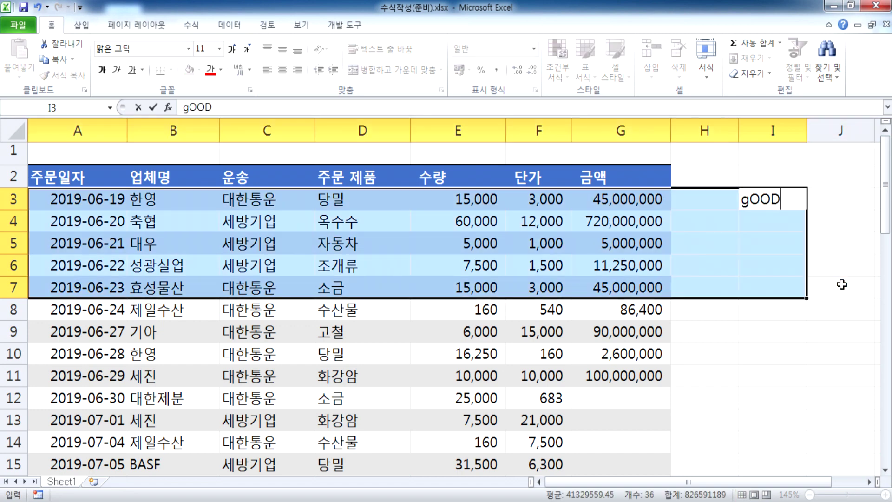
pyautogui.hotkey('ctrl', 'Return')
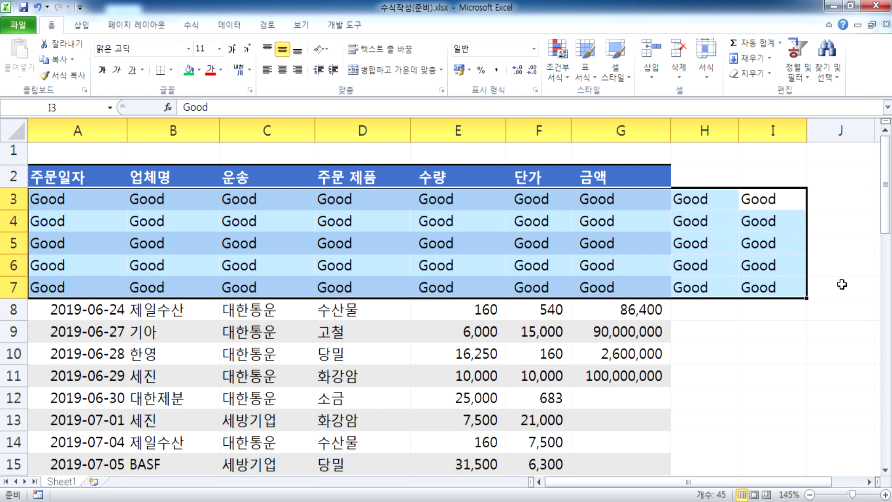
pyautogui.hotkey('ctrl', 'z')
pyautogui.click(782, 207)
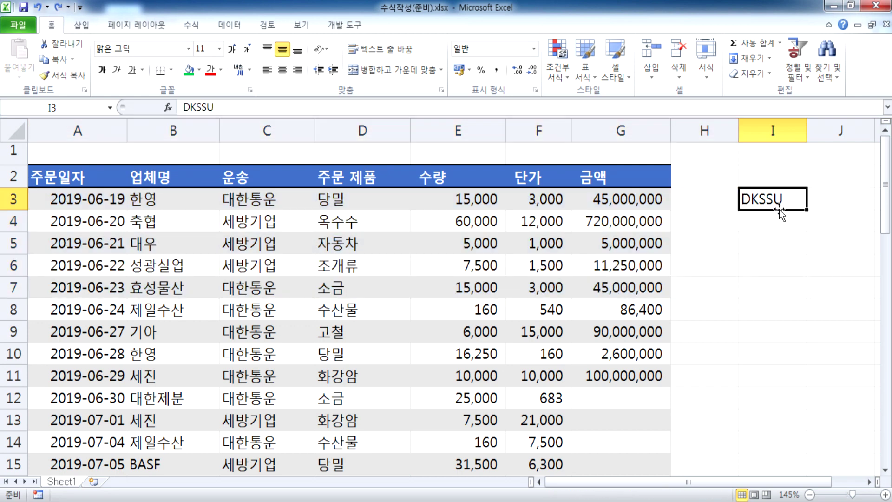
pyautogui.press('Delete')
# Step: Clear G4:G11 and enter the G3 formula =E3*F3 into all 금액 cells G3:G50 at once
pyautogui.click(651, 221)
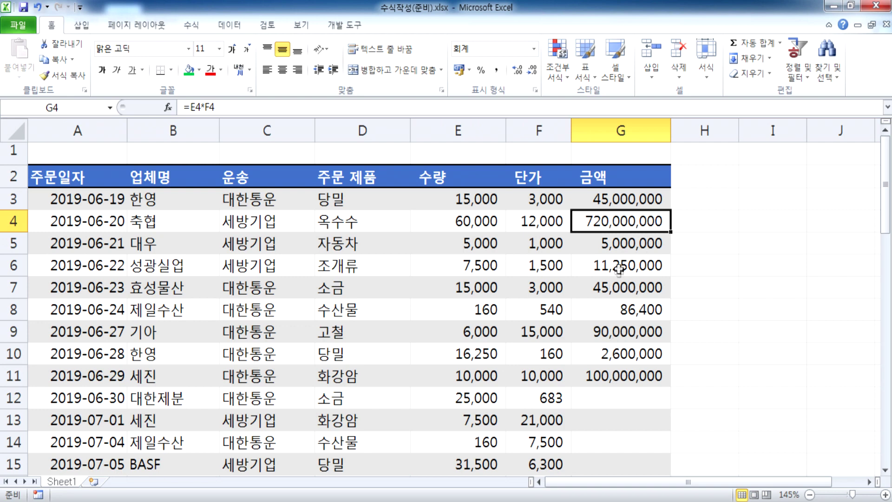
pyautogui.moveTo(621, 222); pyautogui.dragTo(627, 369)
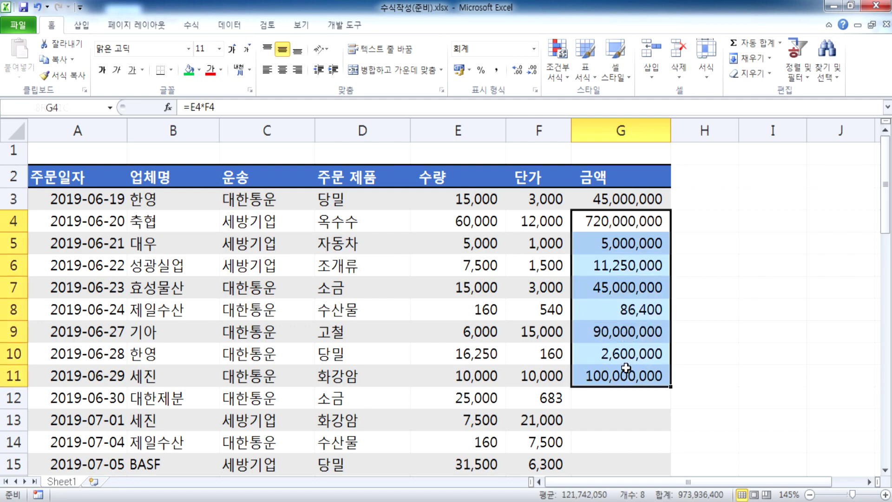
pyautogui.press('Delete')
pyautogui.click(623, 200)
pyautogui.scroll(-15, 611, 296)
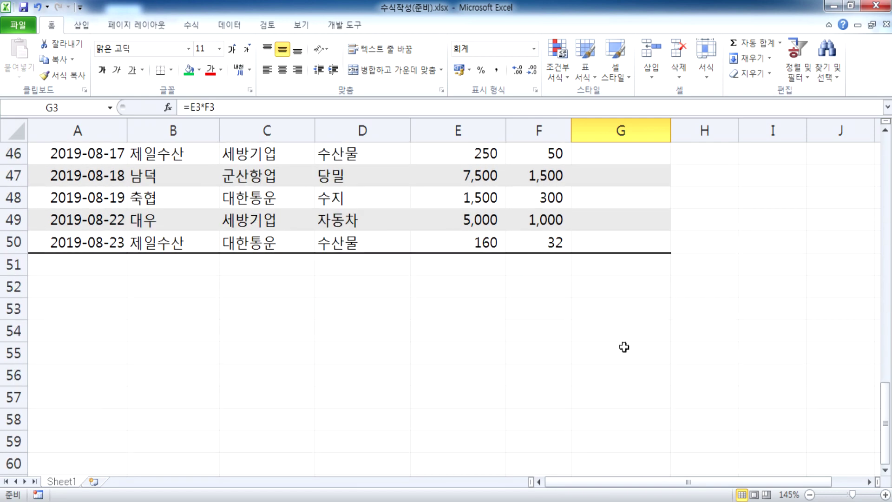
pyautogui.keyDown('shift'); pyautogui.click(621, 244); pyautogui.keyUp('shift')
pyautogui.scroll(4, 593, 265)
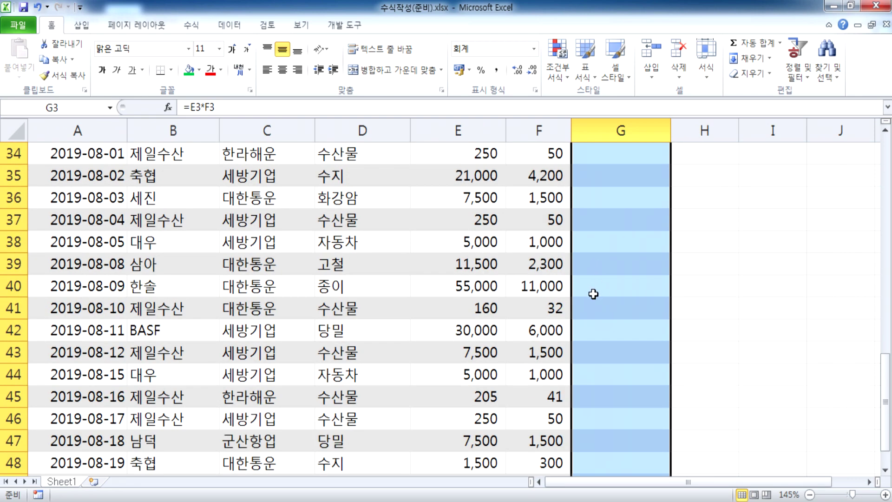
pyautogui.scroll(11, 593, 293)
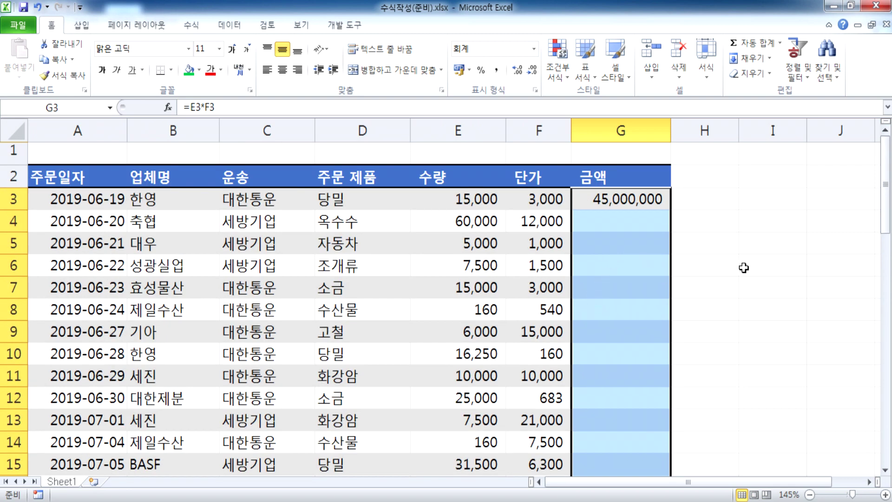
pyautogui.press('F2')
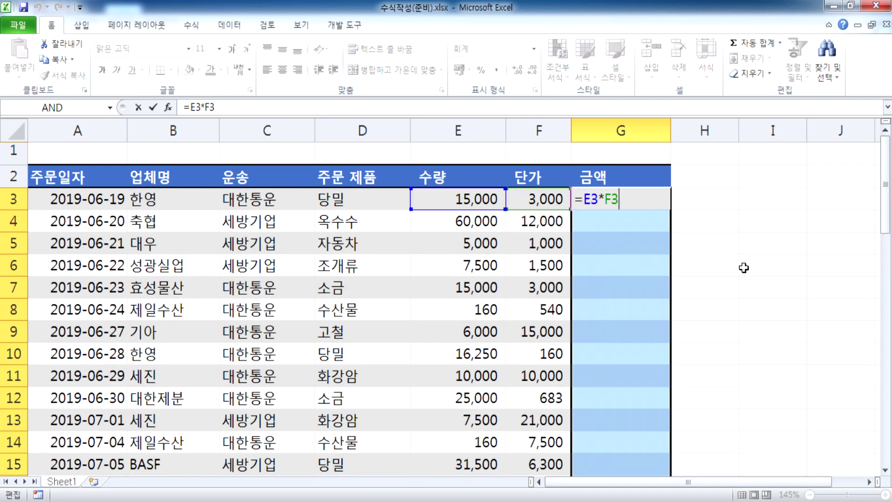
pyautogui.hotkey('ctrl', 'Return')
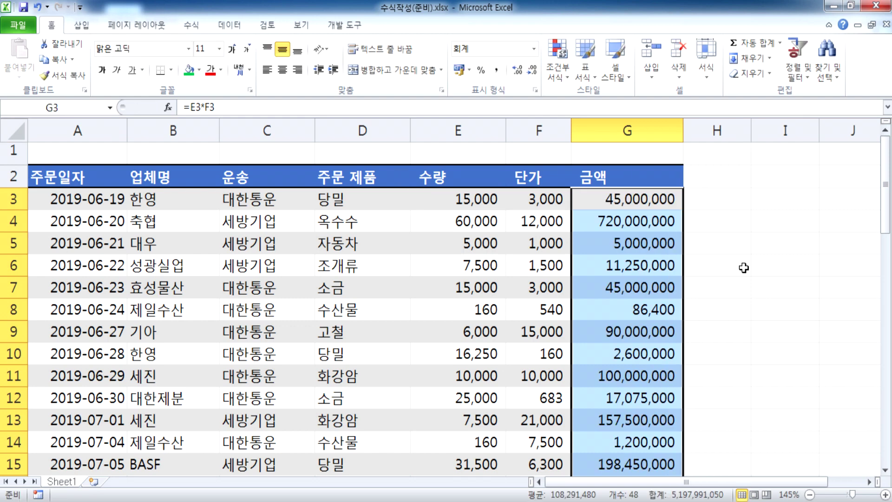
# Step: Undo the last fill in the 금액 column and try to fill the G3 formula down through the last data row again
pyautogui.hotkey('ctrl', 'z')
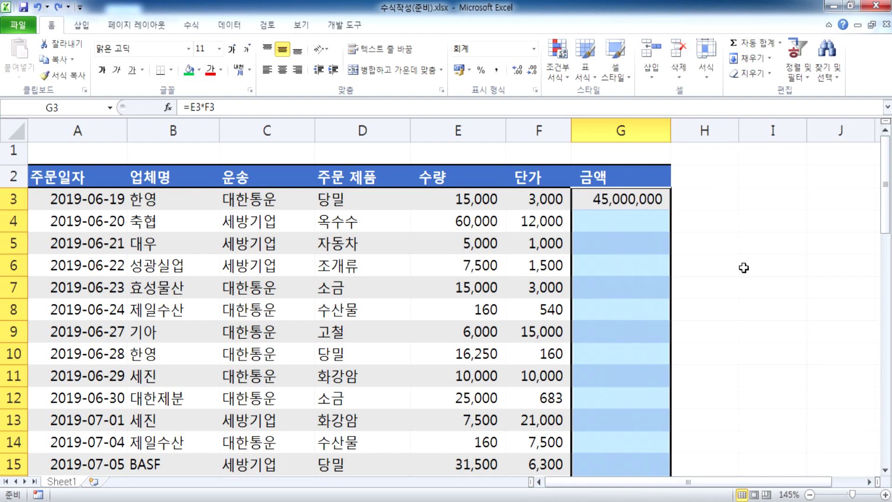
pyautogui.click(655, 200)
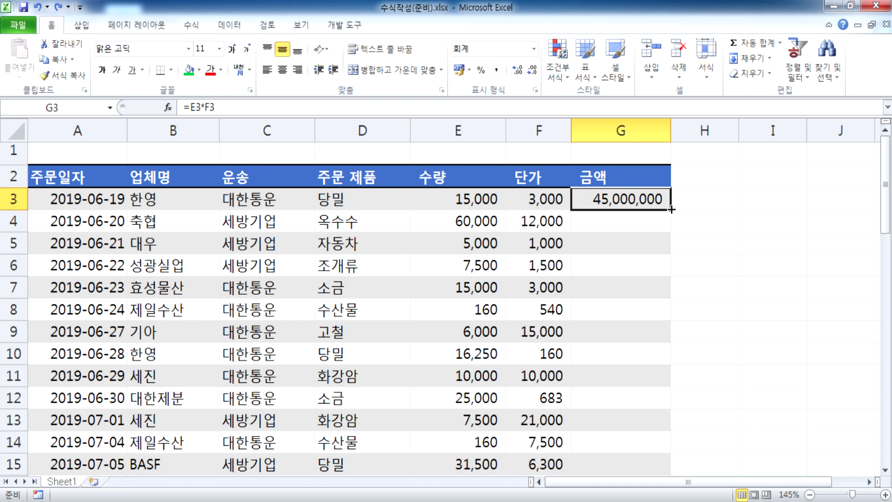
pyautogui.doubleClick(671, 210)
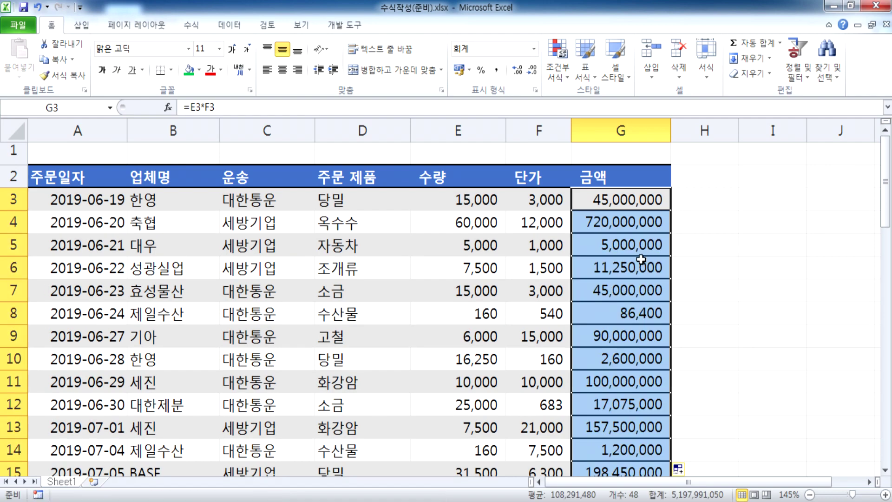
pyautogui.press('Down')
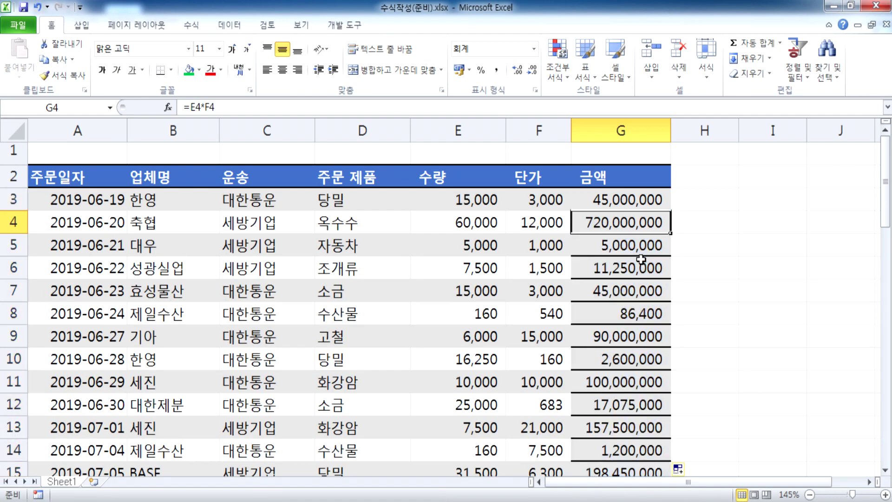
pyautogui.hotkey('ctrl', 'Down')
pyautogui.scroll(-2, 655, 332)
pyautogui.click(656, 333)
pyautogui.hotkey('ctrl', 'Up')
pyautogui.hotkey('ctrl', 'Up')
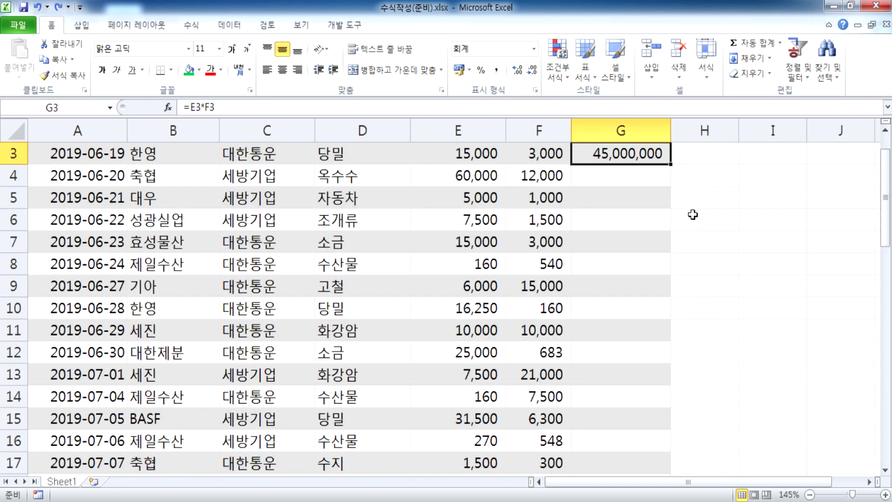
# Step: Fill the G3 formula down the 금액 column and set the fill option to fill without formatting (서식 없이 채우기)
pyautogui.doubleClick(670, 165)
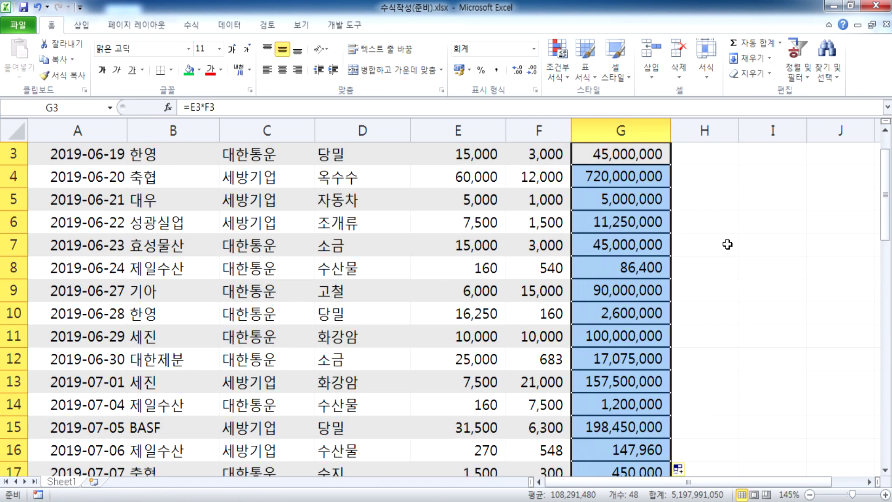
pyautogui.scroll(-2, 729, 246)
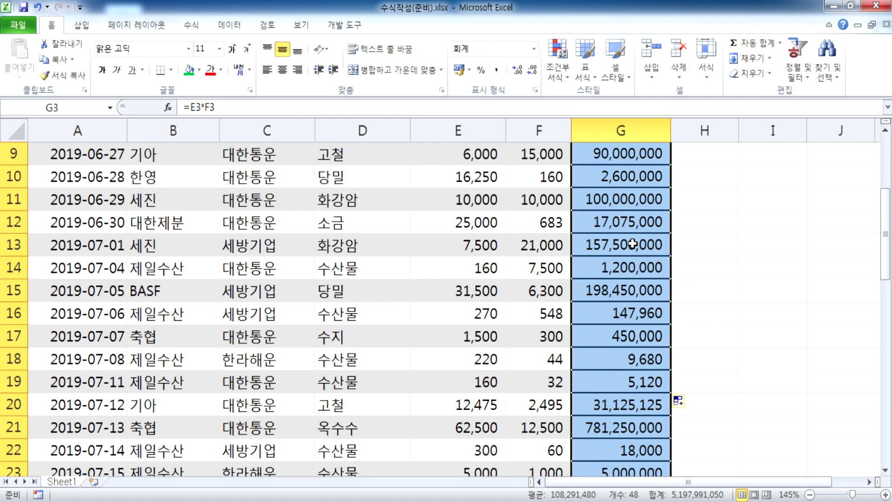
pyautogui.click(713, 268)
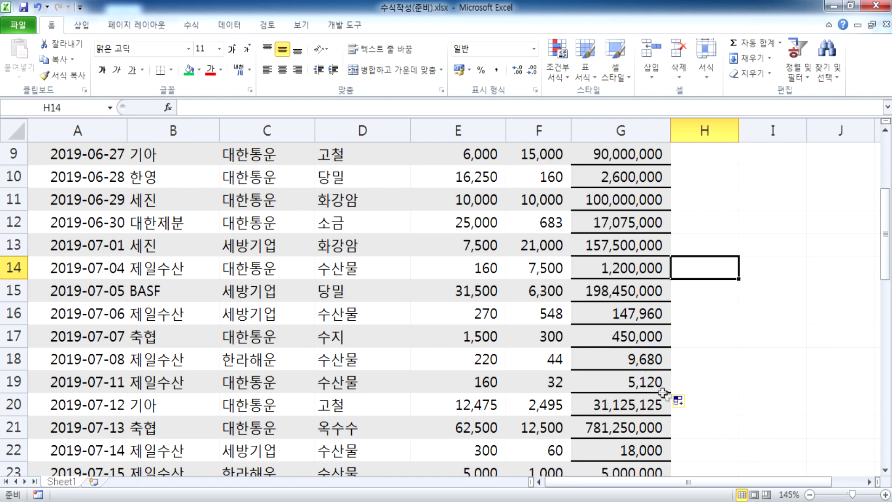
pyautogui.scroll(-1, 685, 412)
pyautogui.scroll(-3, 685, 412)
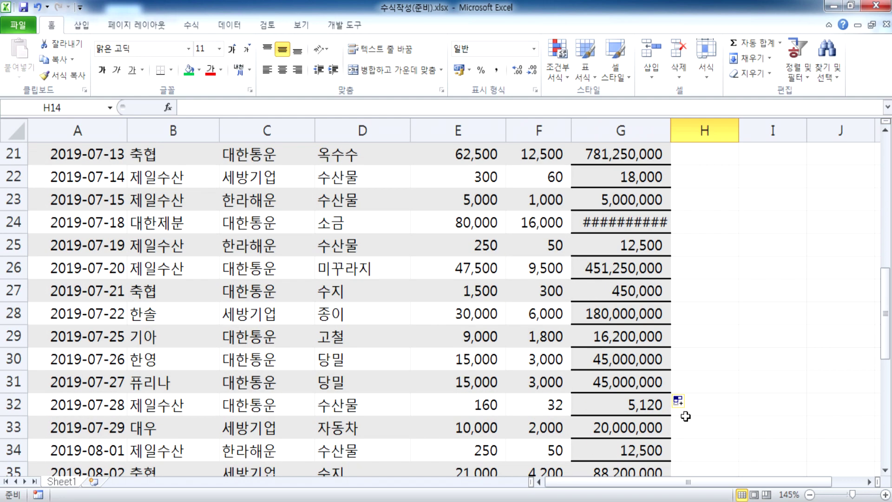
pyautogui.scroll(2, 684, 416)
pyautogui.scroll(-5, 684, 393)
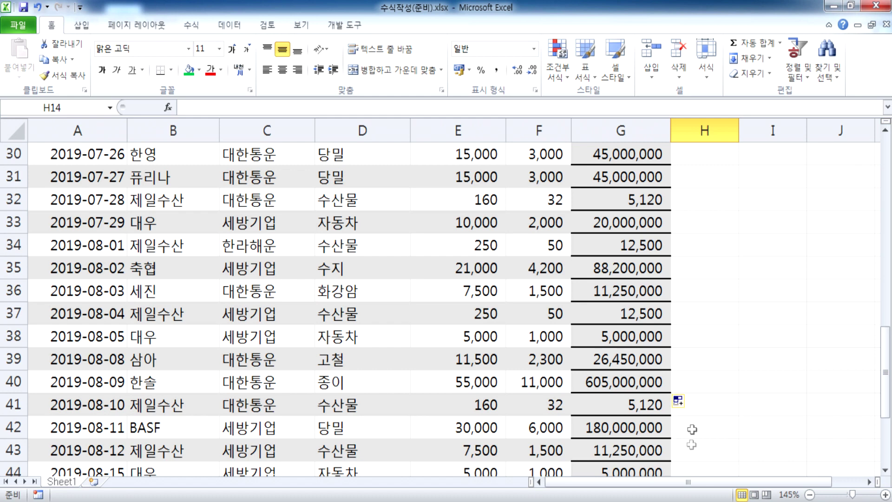
pyautogui.click(689, 400)
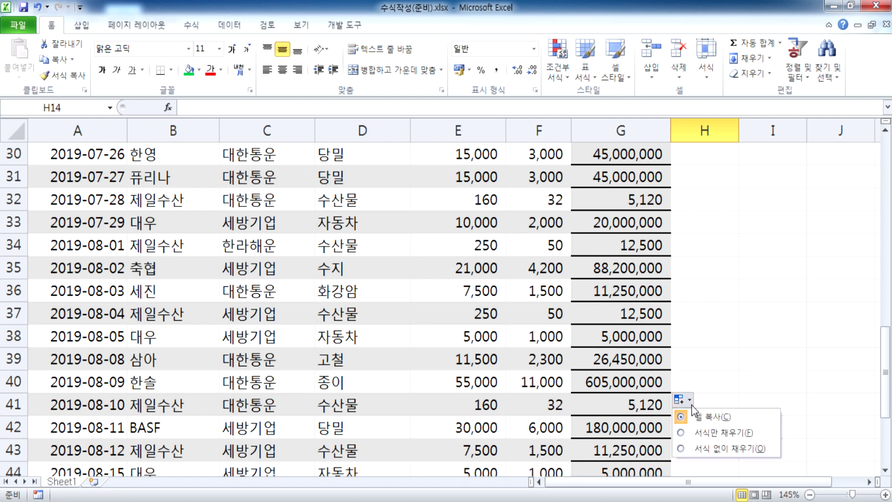
pyautogui.click(701, 448)
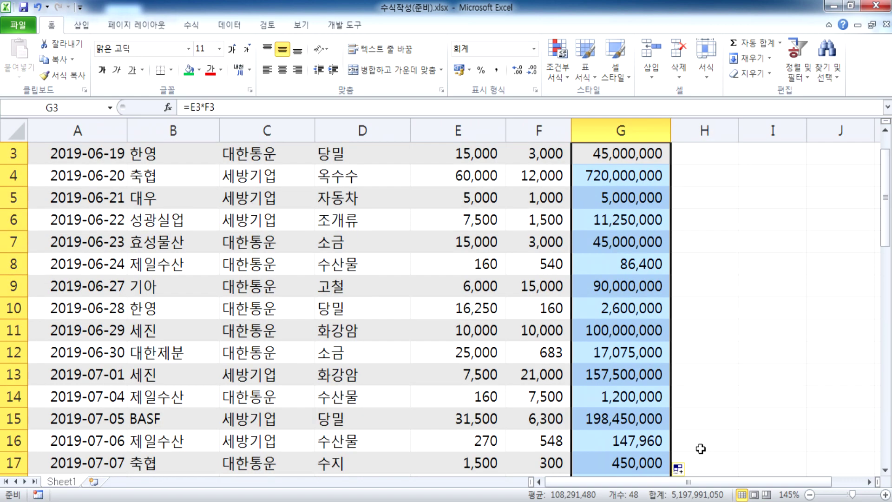
# Step: Check the filled amounts for cells that do not fit, including G24, and autofit column G to its contents
pyautogui.click(762, 307)
pyautogui.scroll(-3, 745, 363)
pyautogui.scroll(-4, 737, 381)
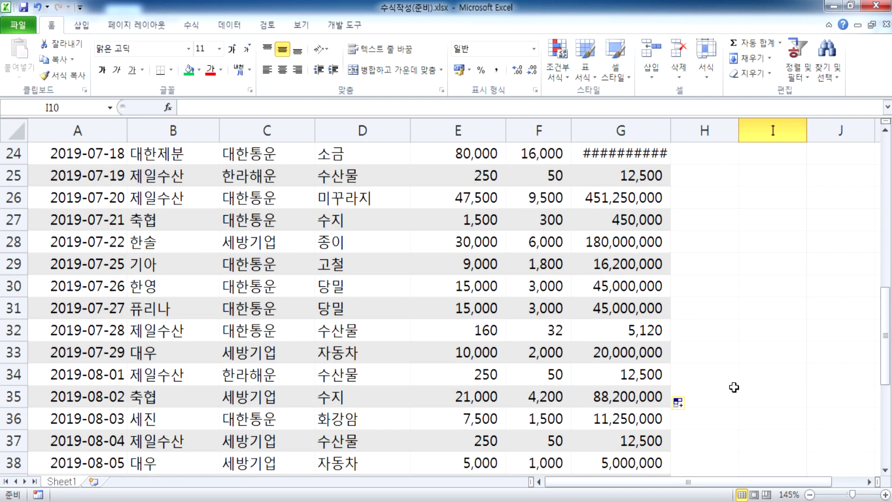
pyautogui.scroll(3, 733, 387)
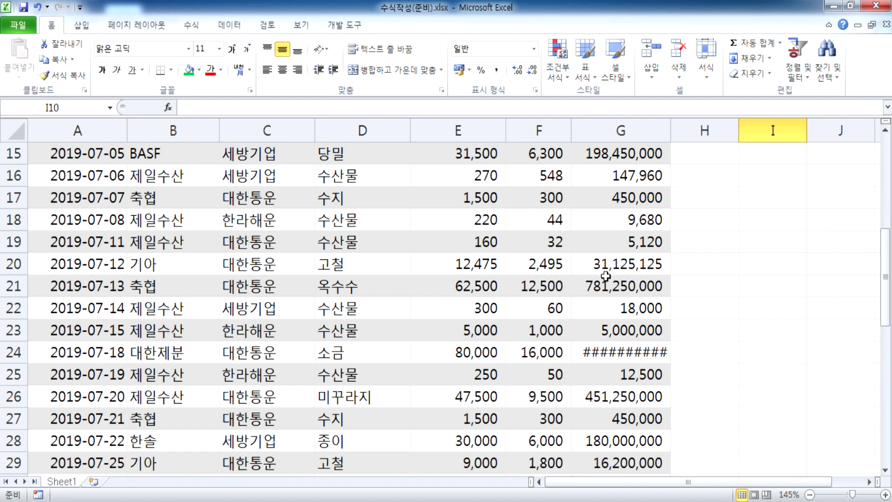
pyautogui.scroll(-1, 606, 256)
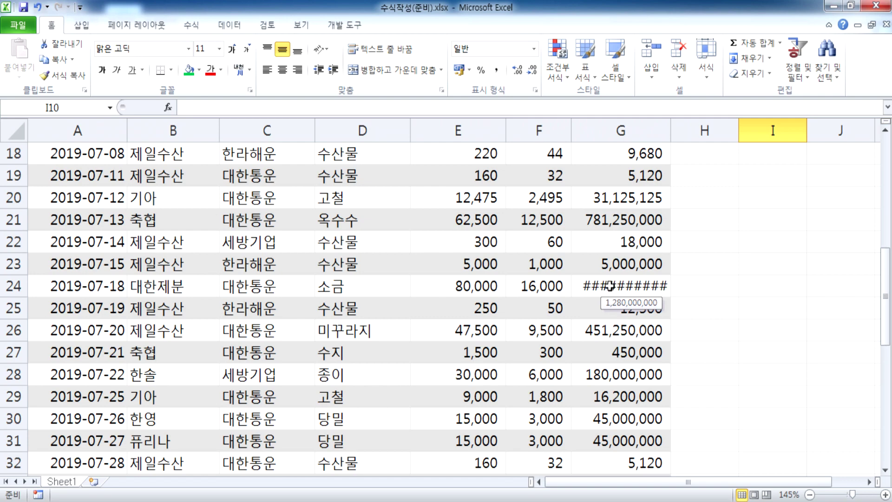
pyautogui.scroll(6, 611, 282)
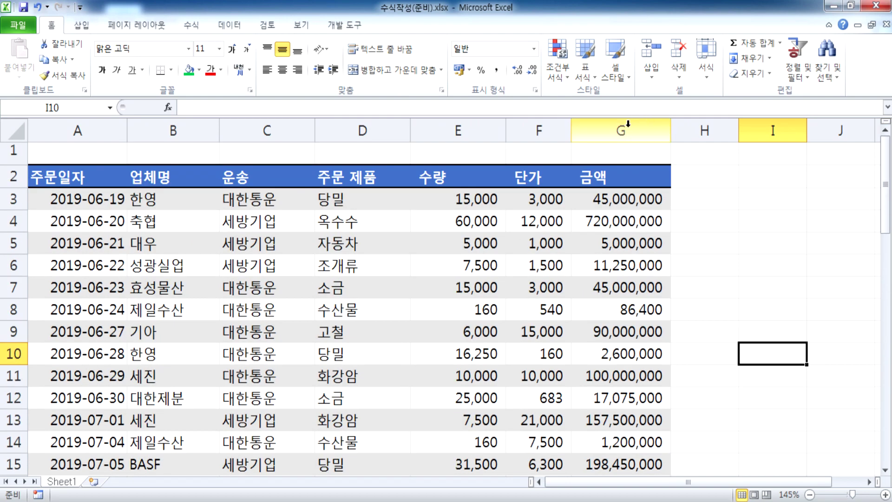
pyautogui.doubleClick(669, 126)
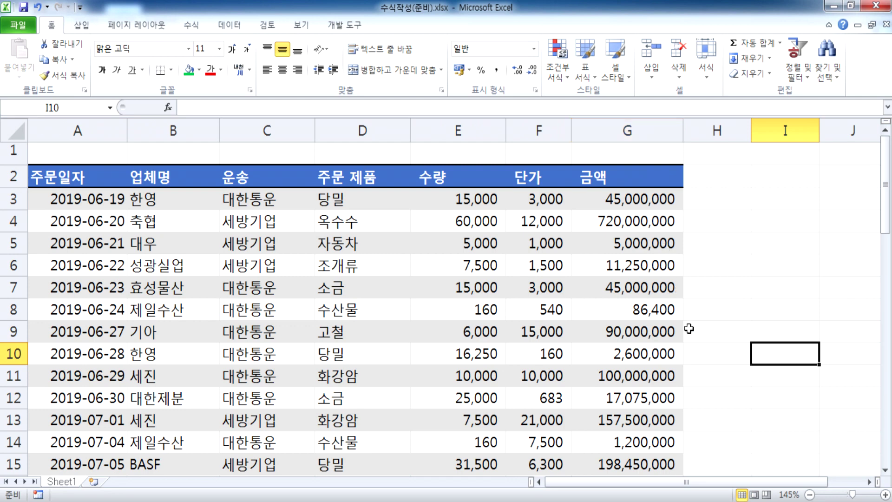
# Step: Narrow column G slightly, check the value in G24, and autofit the column to its contents again
pyautogui.click(650, 201)
pyautogui.moveTo(678, 130); pyautogui.dragTo(670, 131)
pyautogui.scroll(-5, 655, 241)
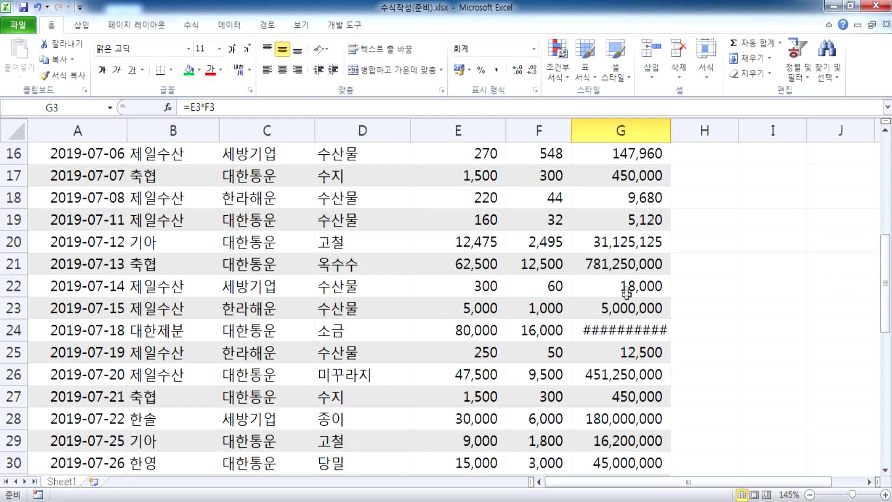
pyautogui.moveTo(624, 327)
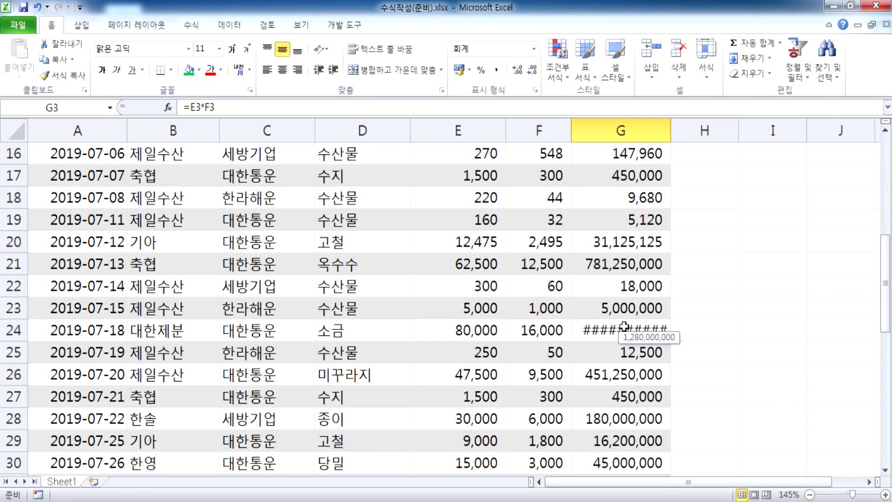
pyautogui.scroll(5, 624, 326)
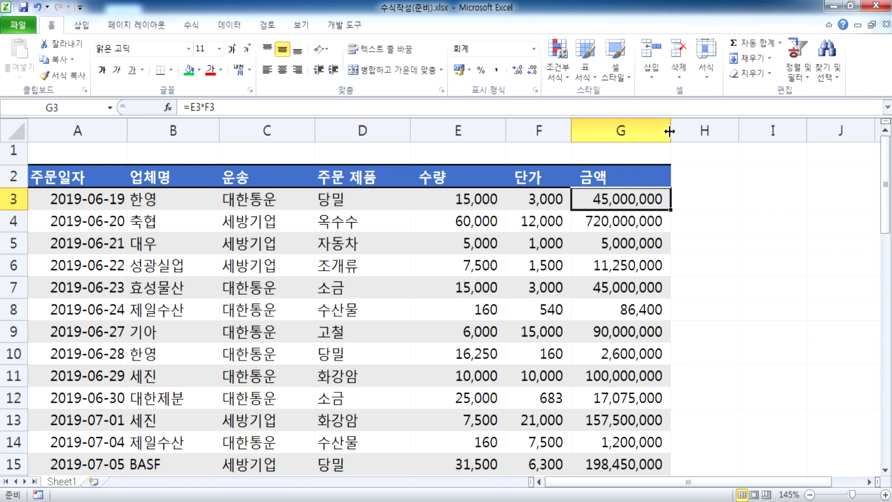
pyautogui.doubleClick(669, 132)
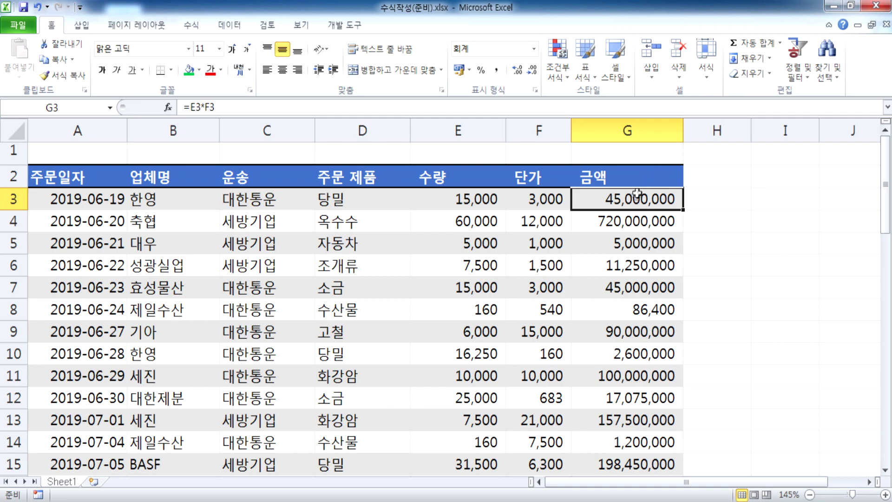
# Step: Clear the amounts from G4 down to G50, keeping the formula in G3
pyautogui.click(627, 223)
pyautogui.hotkey('ctrl', 'shift', 'Down')
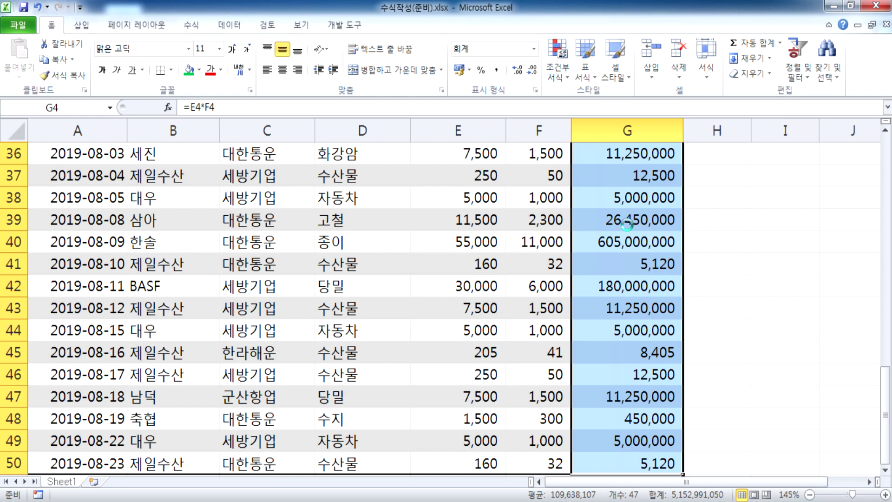
pyautogui.press('Delete')
pyautogui.scroll(12, 627, 224)
pyautogui.click(632, 198)
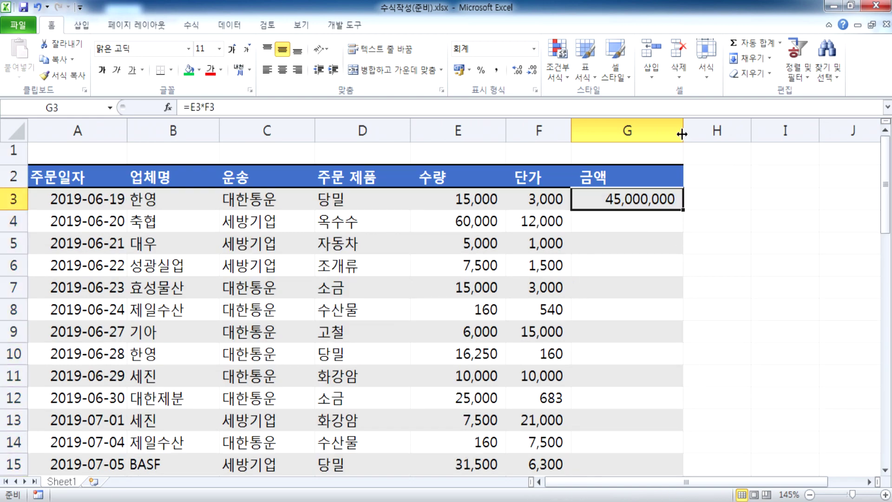
# Step: Autofit column G and fill the G3 formula down the 금액 column without formatting (서식 없이 채우기)
pyautogui.doubleClick(683, 130)
pyautogui.doubleClick(667, 209)
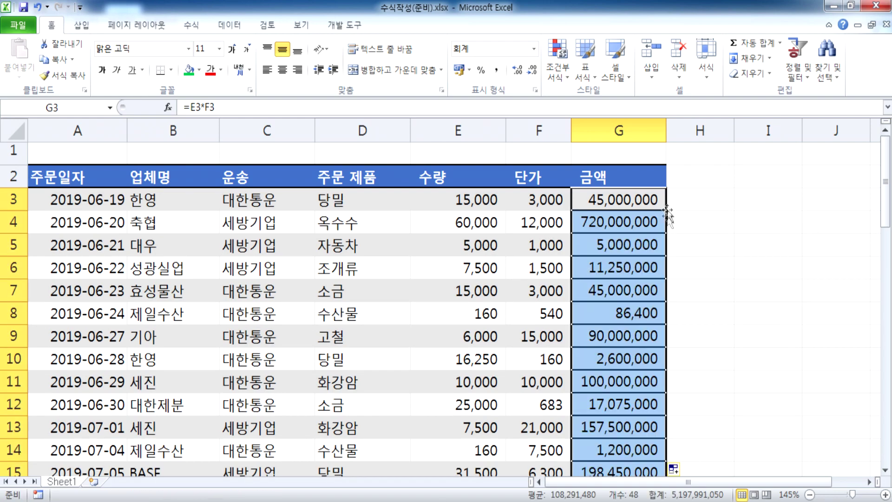
pyautogui.click(616, 321)
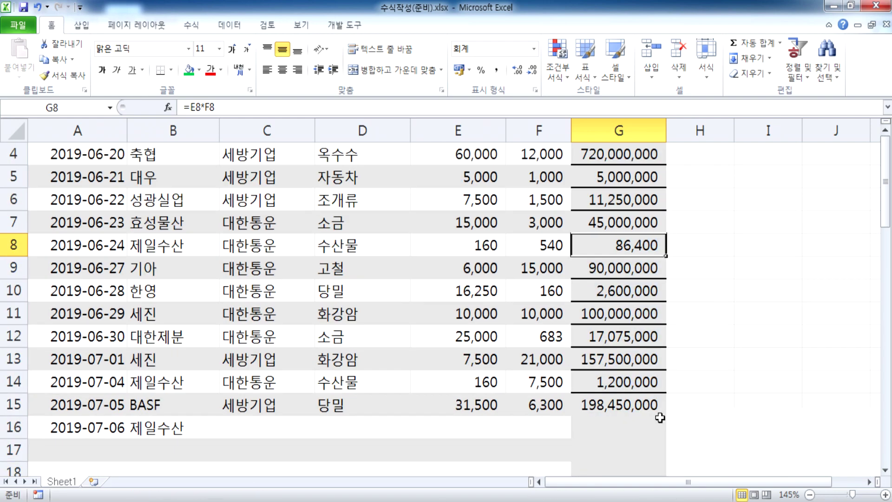
pyautogui.scroll(-2, 651, 408)
pyautogui.click(685, 401)
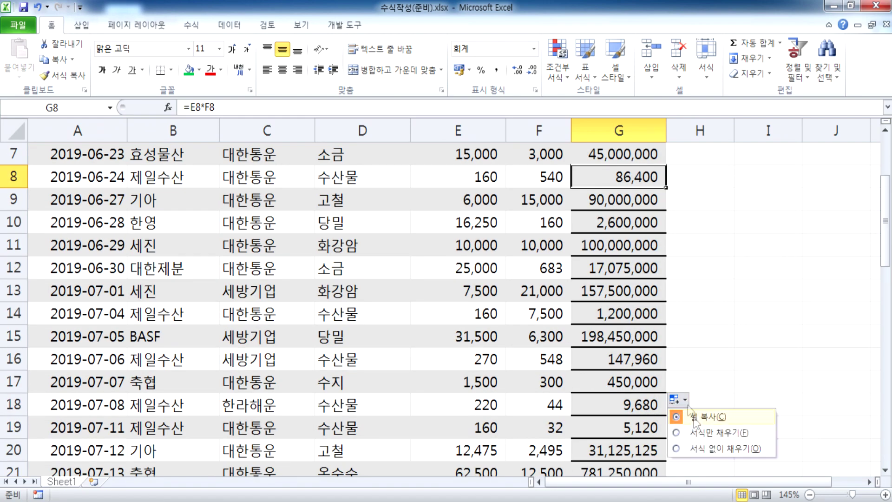
pyautogui.click(697, 449)
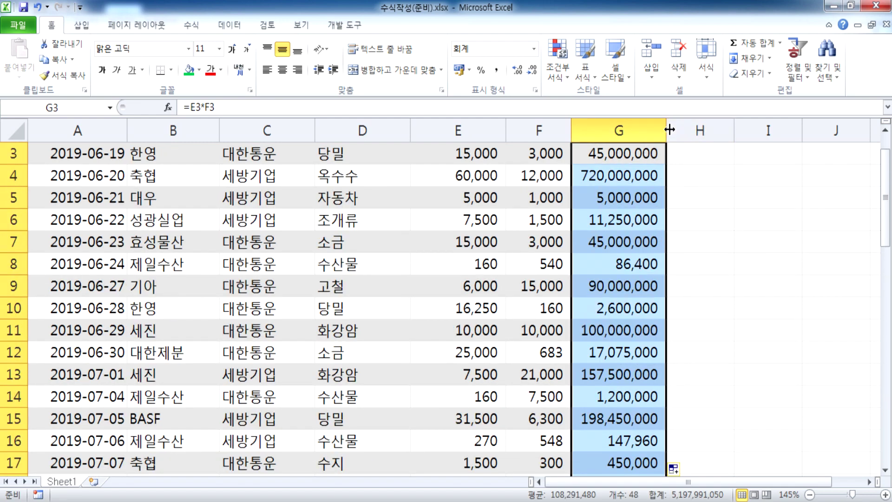
# Step: Widen column G slightly by hand and check that all amounts in the 금액 column fit
pyautogui.moveTo(670, 130); pyautogui.dragTo(686, 130)
pyautogui.click(662, 255)
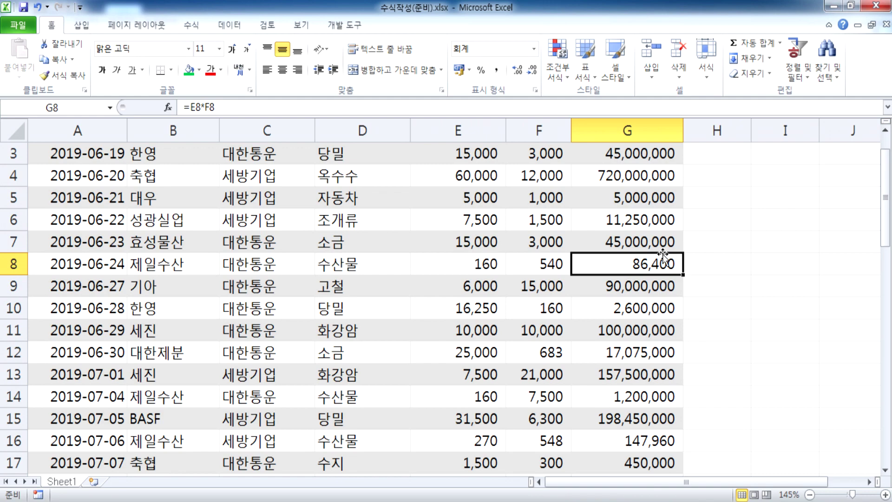
pyautogui.scroll(-4, 528, 378)
pyautogui.scroll(4, 483, 390)
pyautogui.scroll(1, 483, 391)
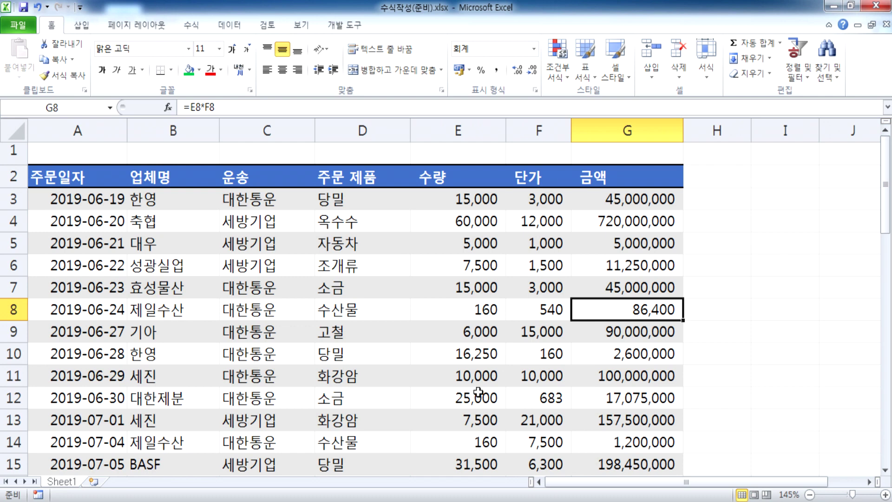
# Step: Empty the 금액 column from G3 downward and select cell G3
pyautogui.hotkey('ctrl', 'z')
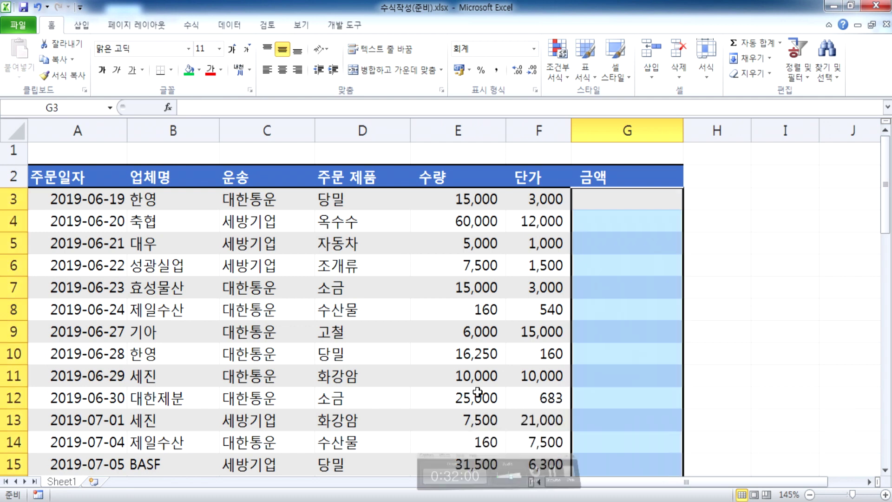
pyautogui.click(474, 200)
pyautogui.click(604, 205)
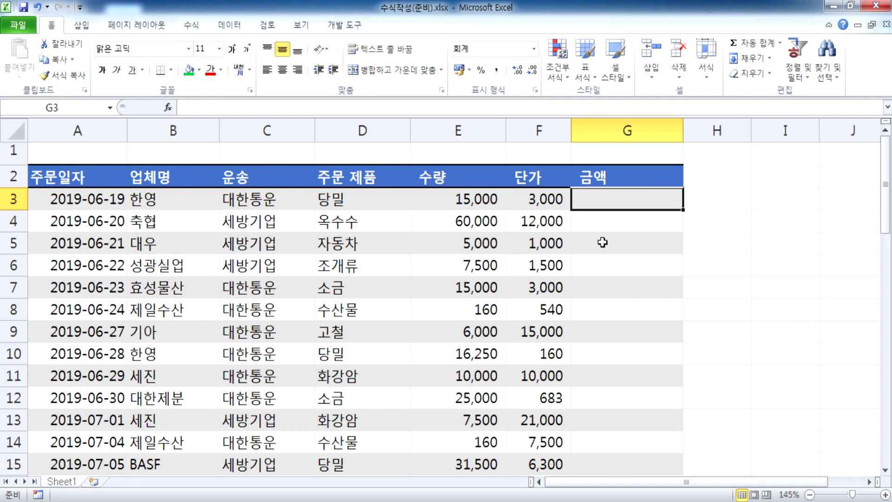
# Step: Select the 수량 values from E3 down to the last data row, and return to the start of the sheet
pyautogui.click(475, 201)
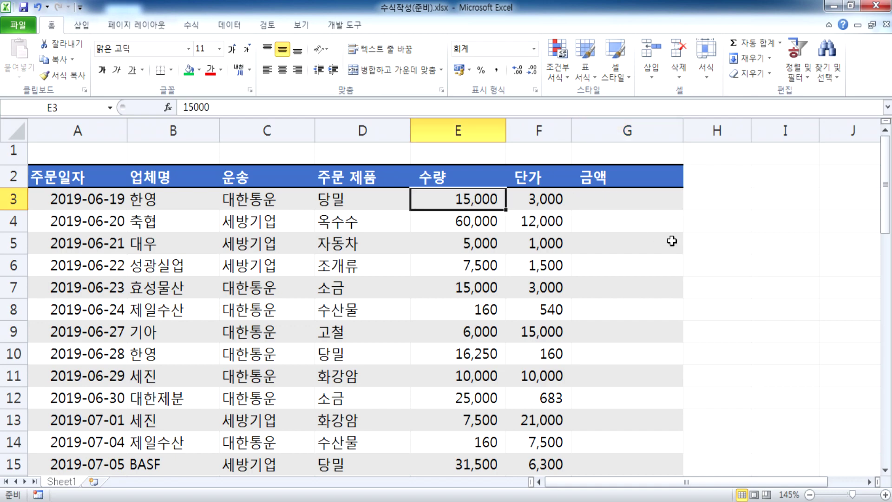
pyautogui.hotkey('ctrl', 'shift', 'Down')
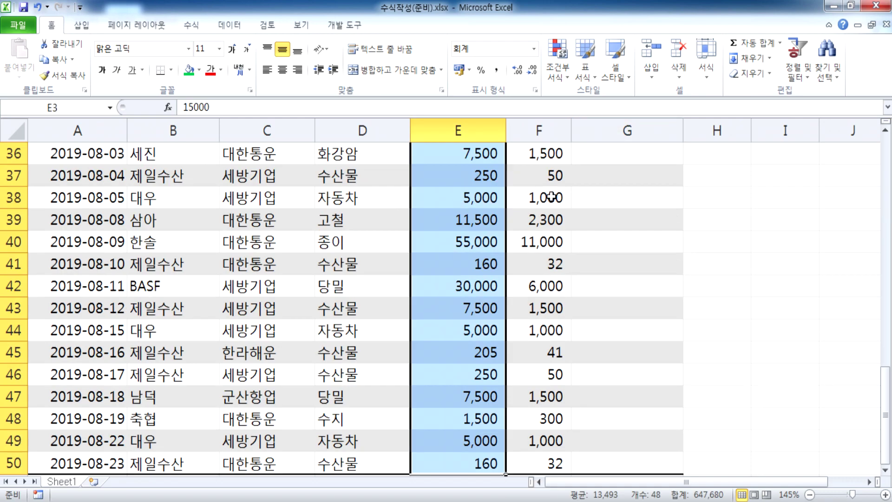
pyautogui.hotkey('ctrl', 'Home')
# Step: Select the empty 금액 column from G3 down to the last row of the sheet
pyautogui.press('Right')
pyautogui.press('Right')
pyautogui.press('Right')
pyautogui.press('Right')
pyautogui.press('Right')
pyautogui.press('Right')
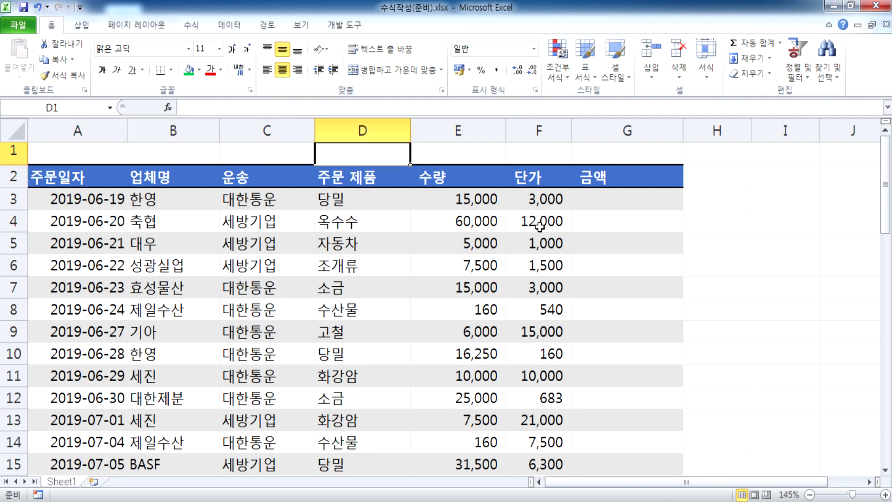
pyautogui.press('Down')
pyautogui.press('Down')
pyautogui.hotkey('ctrl', 'shift', 'Down')
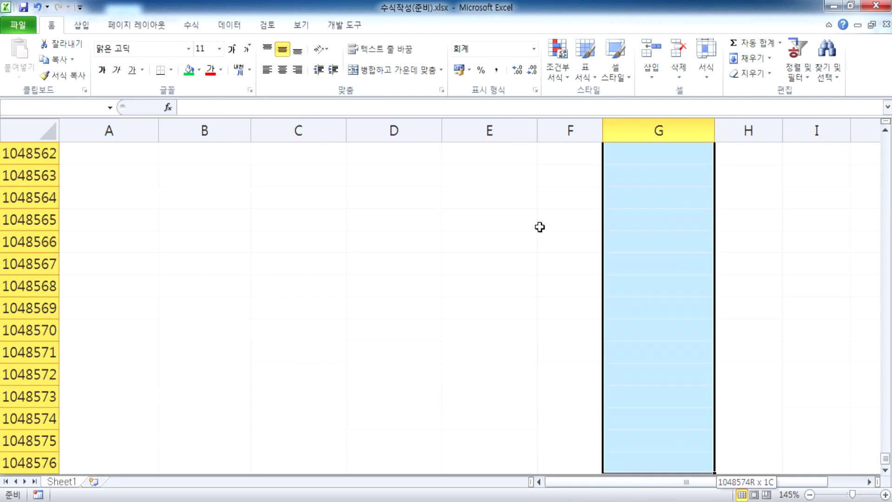
# Step: Return to the start of the sheet and select the empty 금액 cells from G3 to G50
pyautogui.scroll(-3, 437, 167)
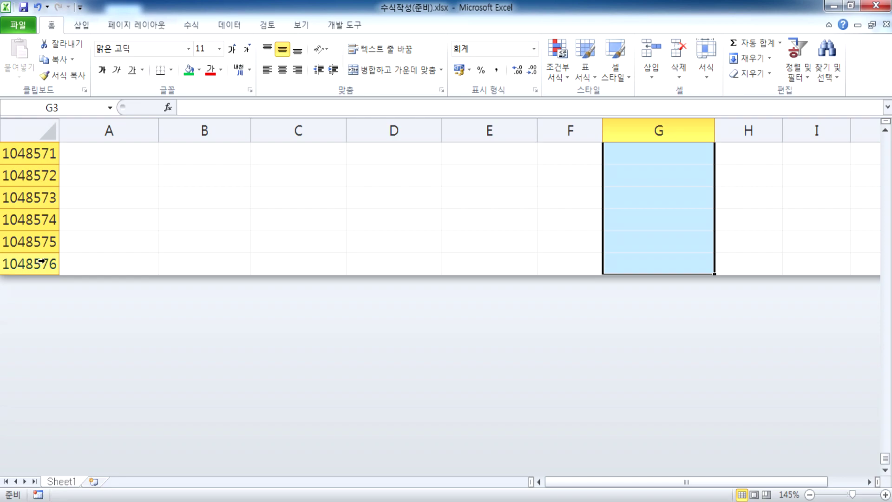
pyautogui.hotkey('ctrl', 'Home')
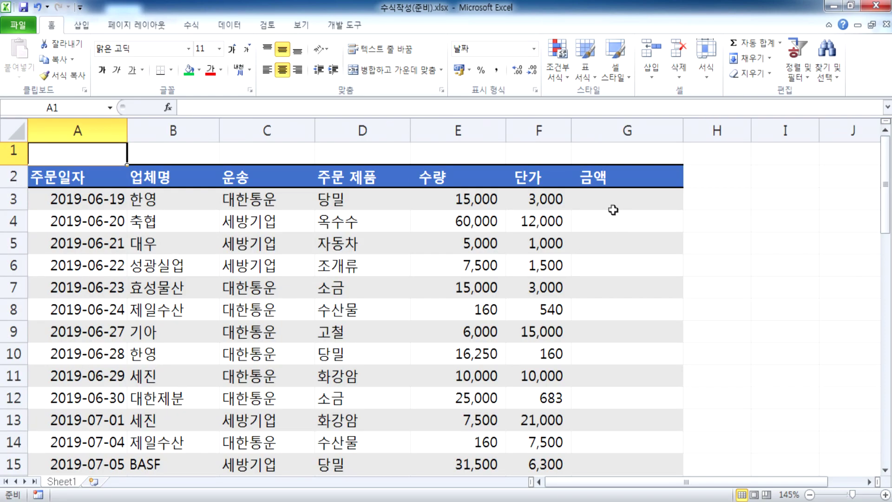
pyautogui.click(609, 200)
pyautogui.moveTo(610, 200); pyautogui.dragTo(615, 441)
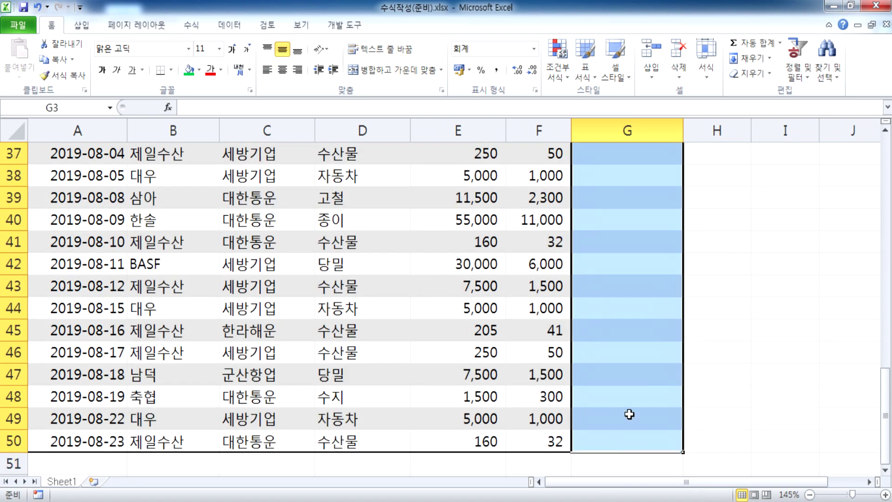
pyautogui.write('=')
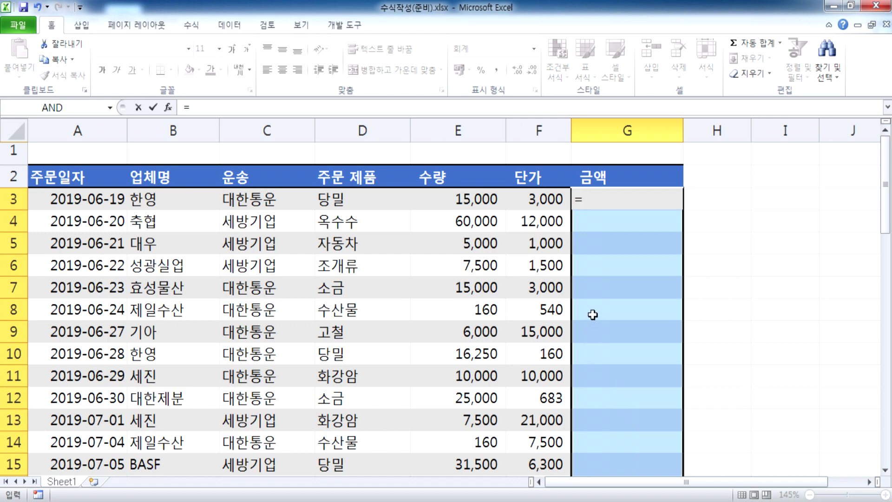
pyautogui.press('Escape')
# Step: Fill the whole empty 금액 range G3:G50 in a single entry with the formula =E3*F3
pyautogui.click(600, 202)
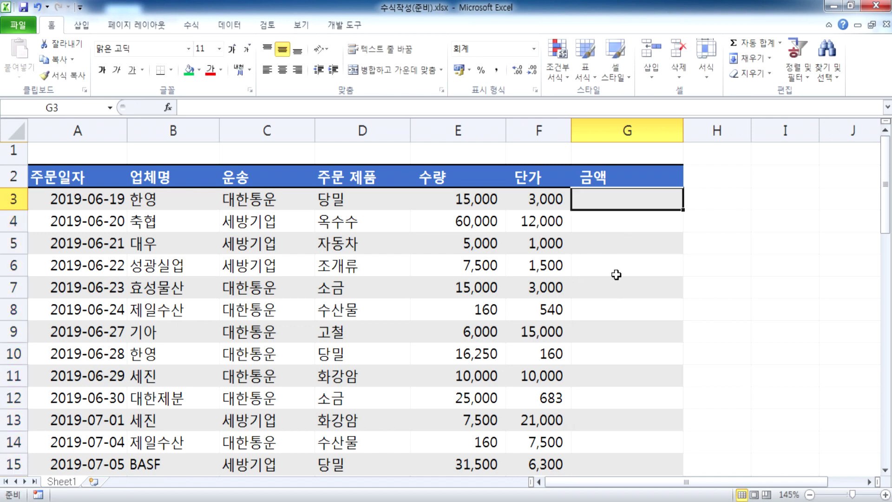
pyautogui.scroll(-9, 611, 392)
pyautogui.scroll(-4, 622, 384)
pyautogui.keyDown('shift'); pyautogui.click(623, 374); pyautogui.keyUp('shift')
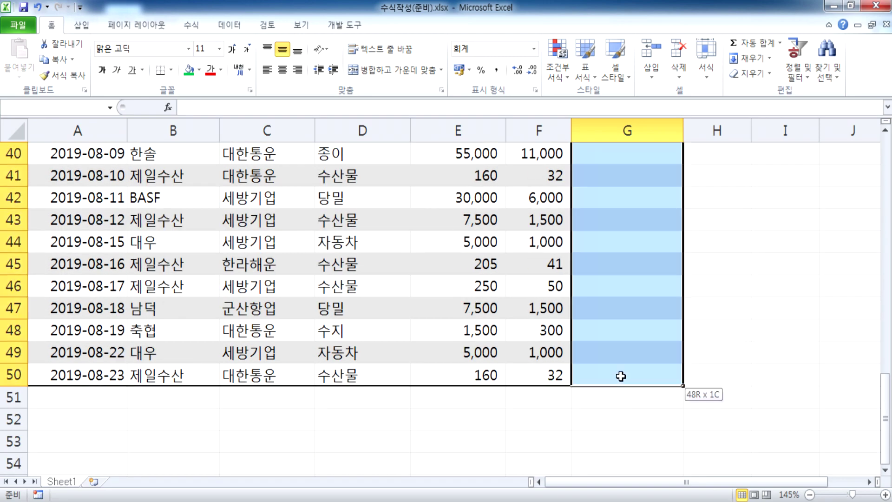
pyautogui.scroll(3, 679, 418)
pyautogui.scroll(10, 679, 418)
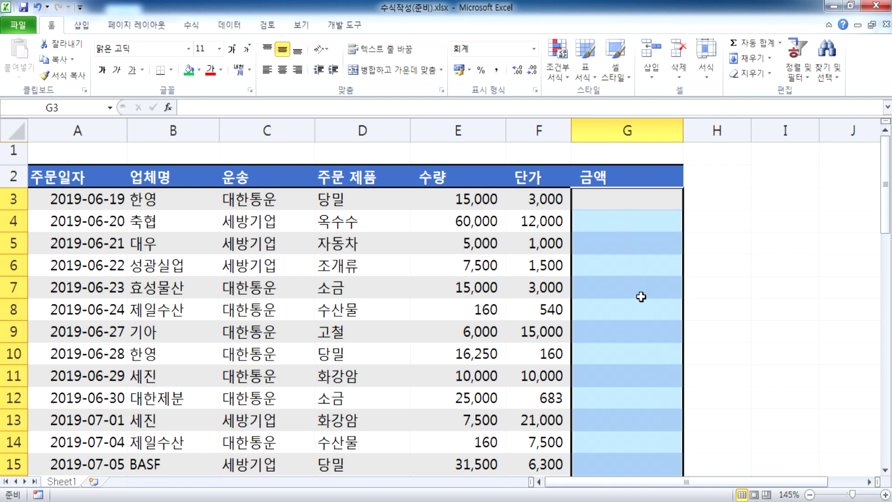
pyautogui.write('=')
pyautogui.click(458, 199)
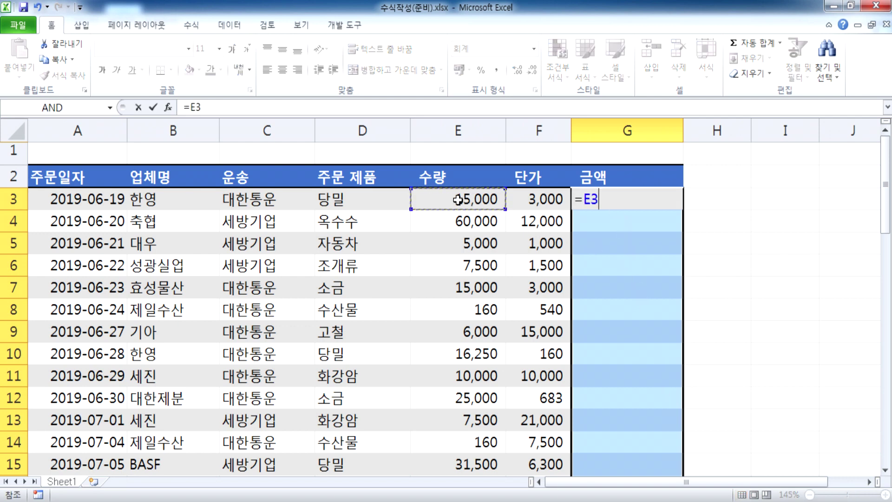
pyautogui.write('*')
pyautogui.click(515, 195)
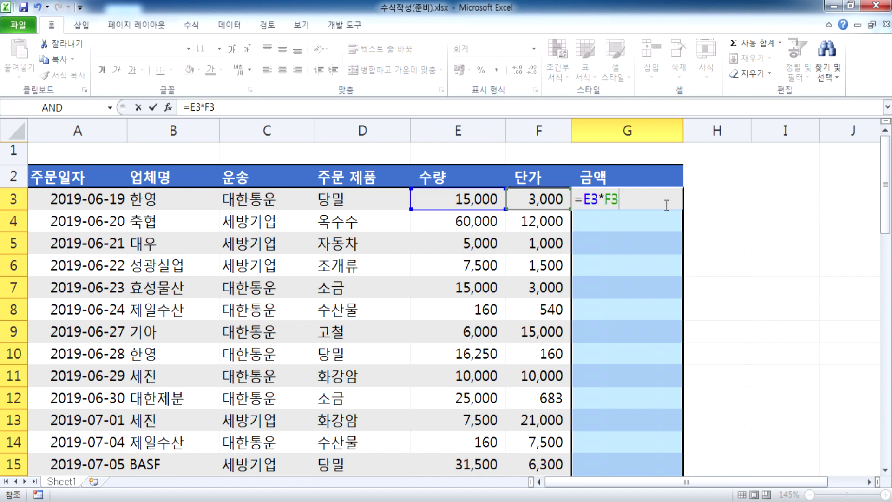
pyautogui.hotkey('ctrl', 'Return')
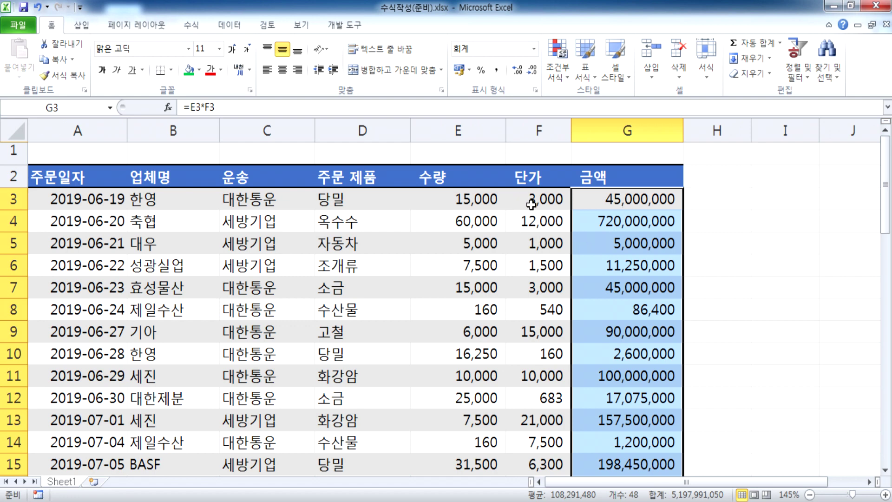
# Step: Check the formula in G4, and copy the G3 formula down the 금액 column to the last data row
pyautogui.click(620, 225)
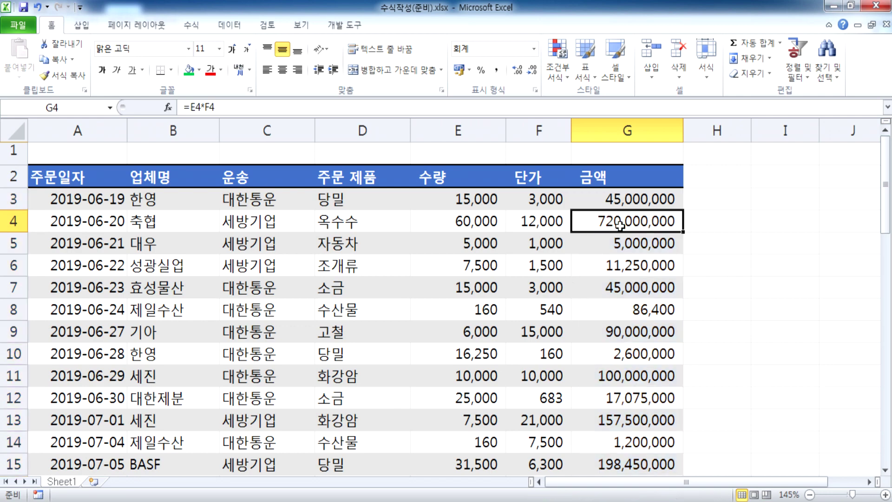
pyautogui.hotkey('ctrl', 'z')
pyautogui.click(656, 197)
pyautogui.doubleClick(682, 209)
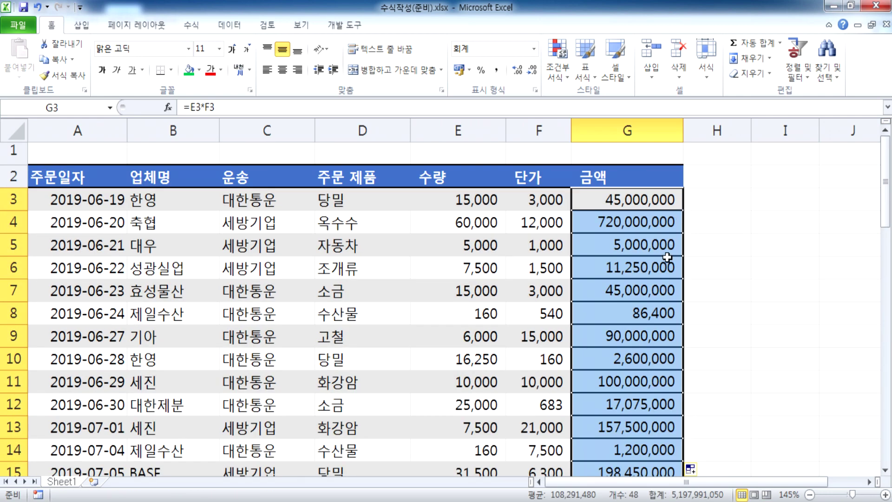
# Step: Change the auto-fill option of the 금액 column to 서식 없이 채우기 so only formulas are filled
pyautogui.click(731, 358)
pyautogui.scroll(-5, 639, 384)
pyautogui.scroll(-10, 639, 384)
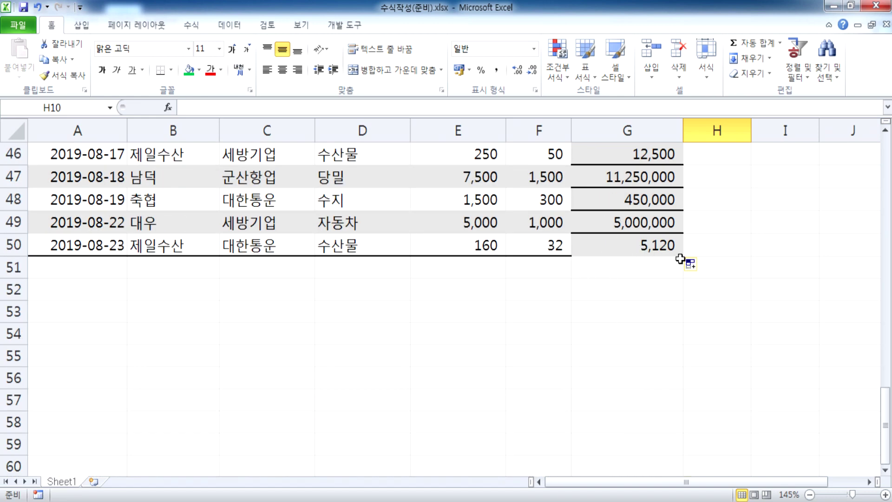
pyautogui.click(699, 267)
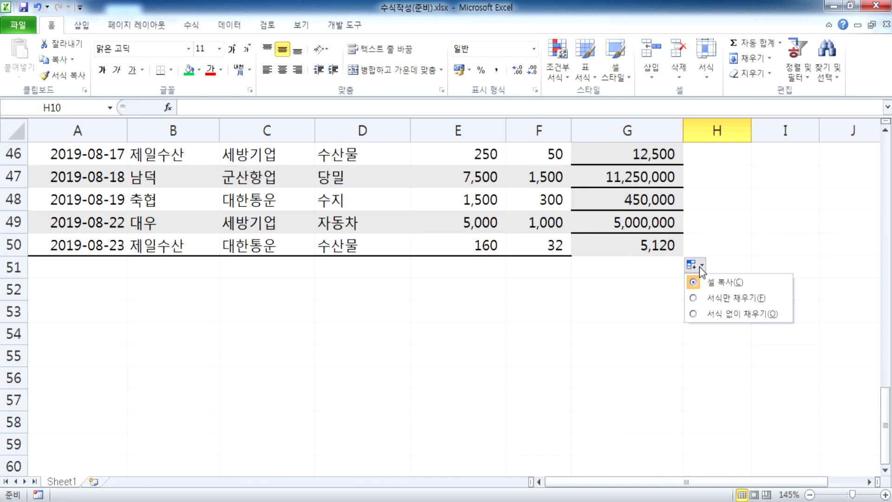
pyautogui.click(700, 313)
pyautogui.click(727, 312)
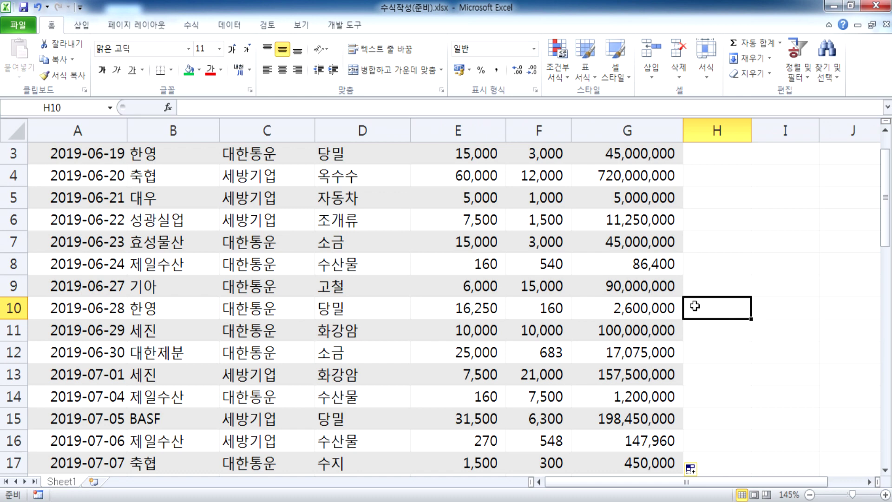
# Step: Fill the G4 formula down the rest of the 금액 column with 서식 없이 채우기, and check the result in G11
pyautogui.scroll(1, 722, 322)
pyautogui.click(648, 201)
pyautogui.click(666, 222)
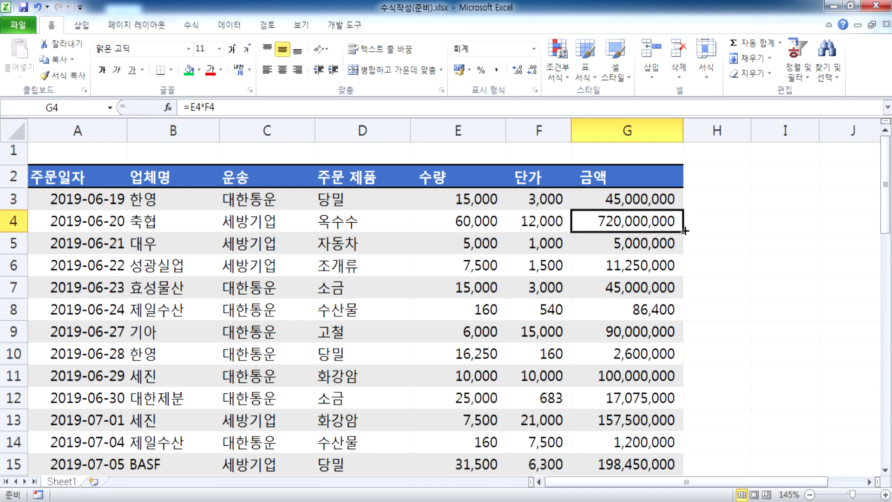
pyautogui.doubleClick(684, 230)
pyautogui.scroll(-4, 639, 378)
pyautogui.click(701, 402)
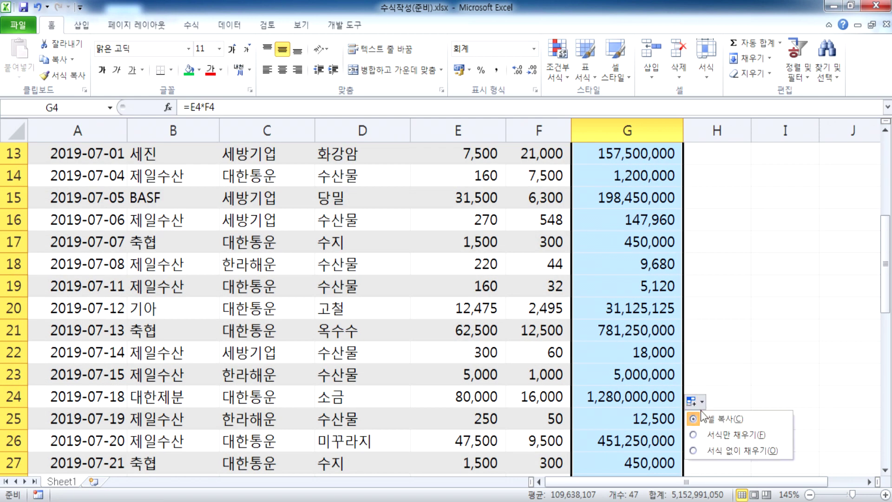
pyautogui.click(721, 447)
pyautogui.scroll(3, 685, 334)
pyautogui.click(643, 316)
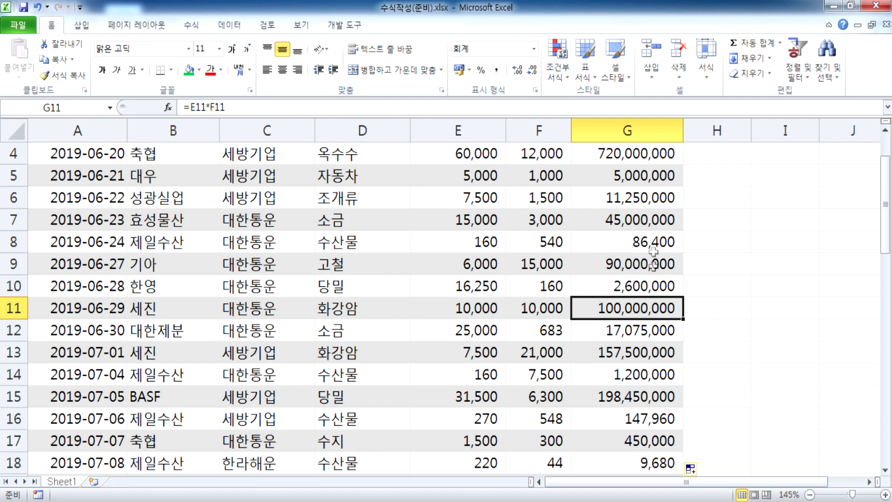
# Step: Fill the empty range D53:G57 below the table with the text 반가워요 in one entry, and undo it
pyautogui.moveTo(736, 205); pyautogui.dragTo(745, 332)
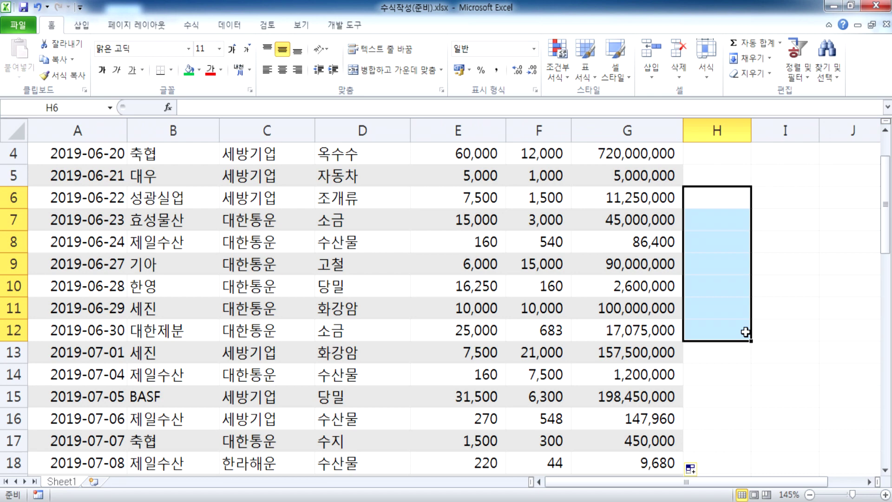
pyautogui.click(648, 204)
pyautogui.scroll(-13, 651, 323)
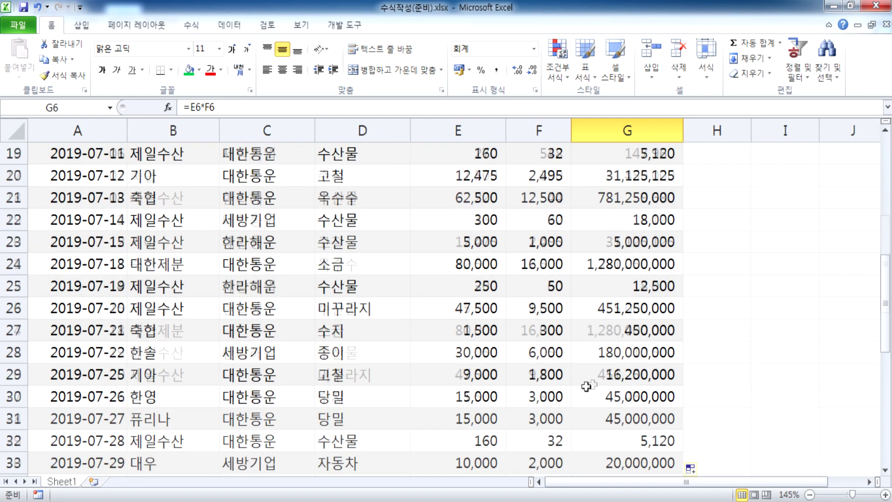
pyautogui.moveTo(386, 376); pyautogui.dragTo(584, 454)
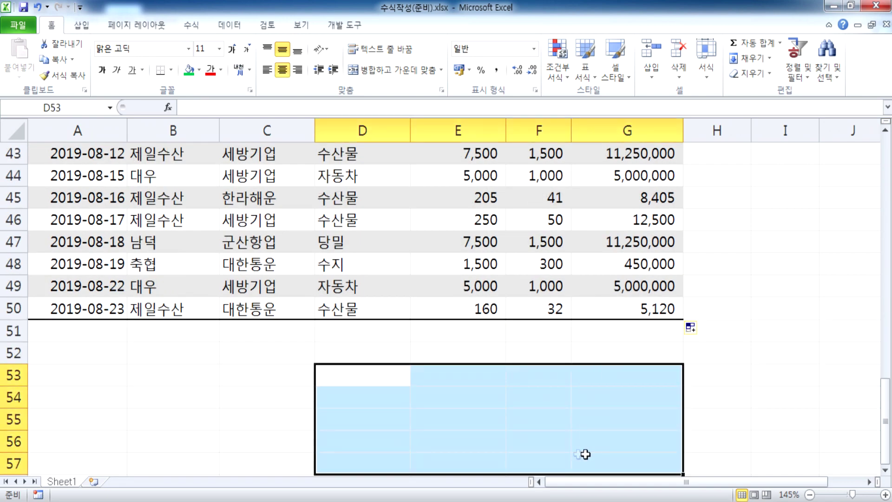
pyautogui.scroll(-2, 647, 438)
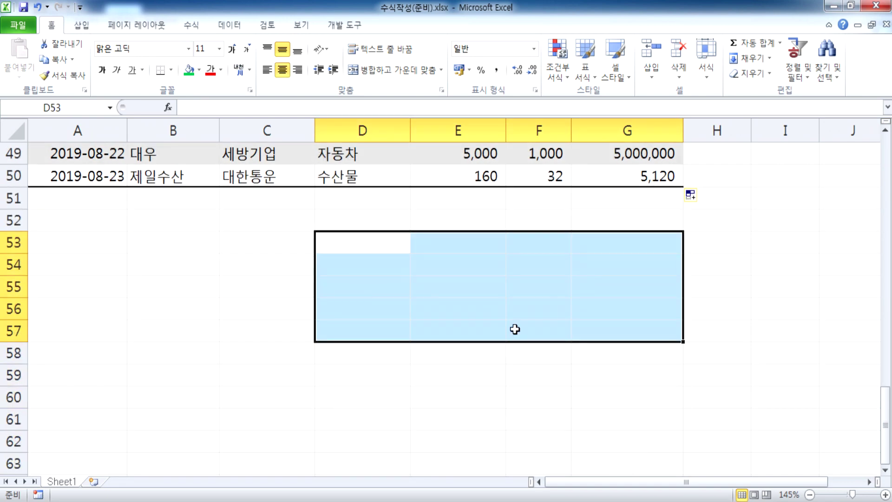
pyautogui.write('반가워요')
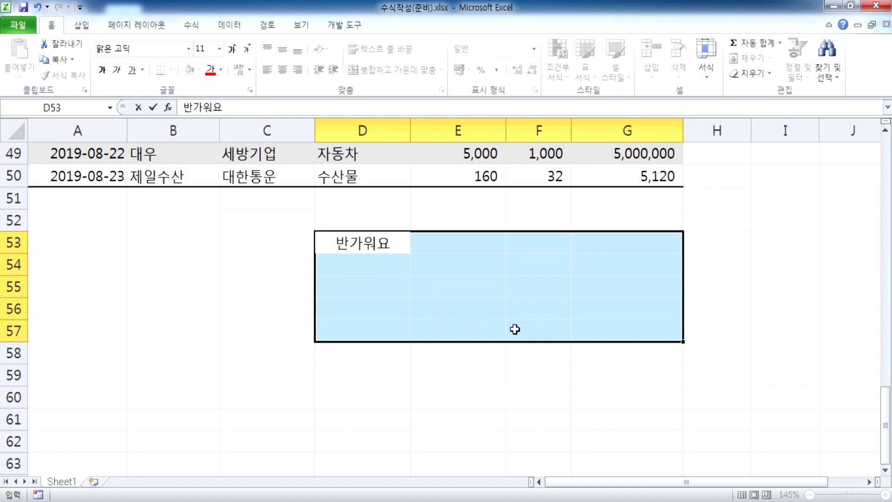
pyautogui.hotkey('ctrl', 'Return')
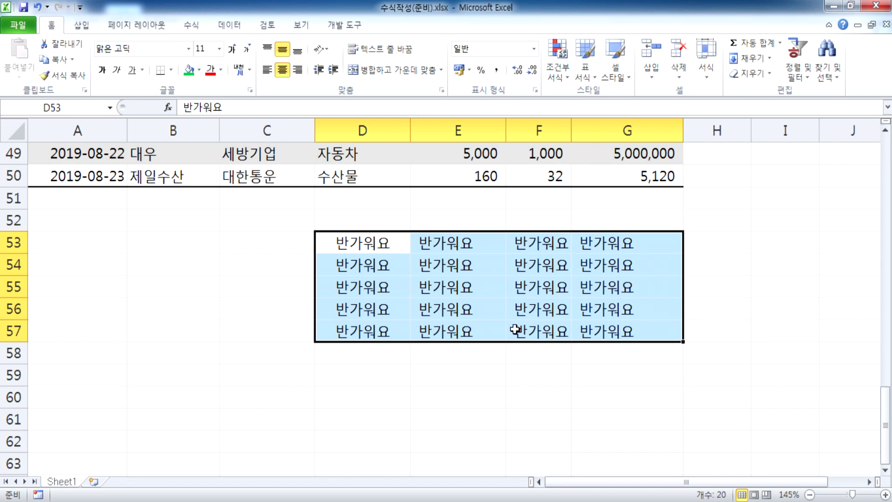
pyautogui.hotkey('ctrl', 'z')
pyautogui.scroll(3, 497, 312)
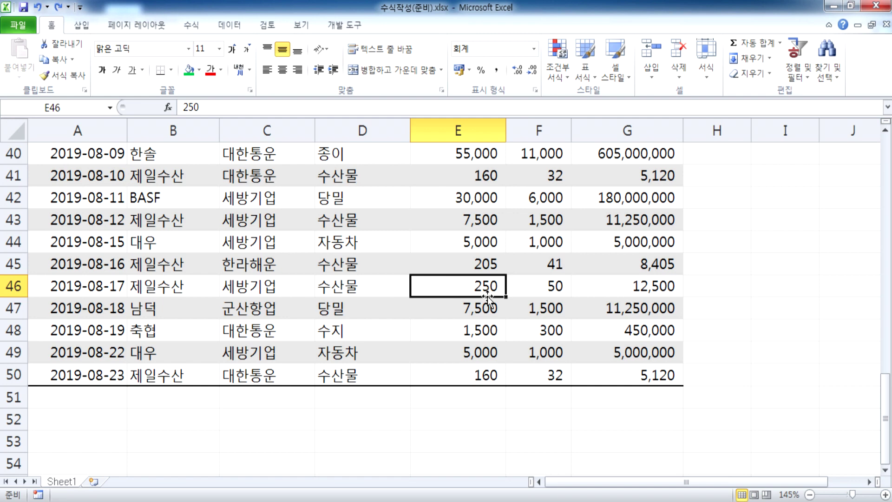
pyautogui.click(540, 374)
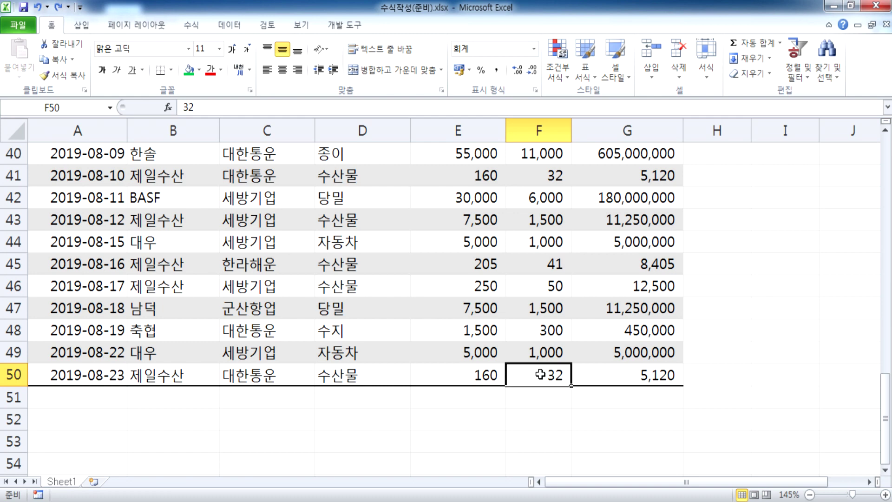
# Step: Open the workbook 중첩함수(준비).xlsx and enable editing
pyautogui.hotkey('ctrl', 'y')
pyautogui.click(241, 501)
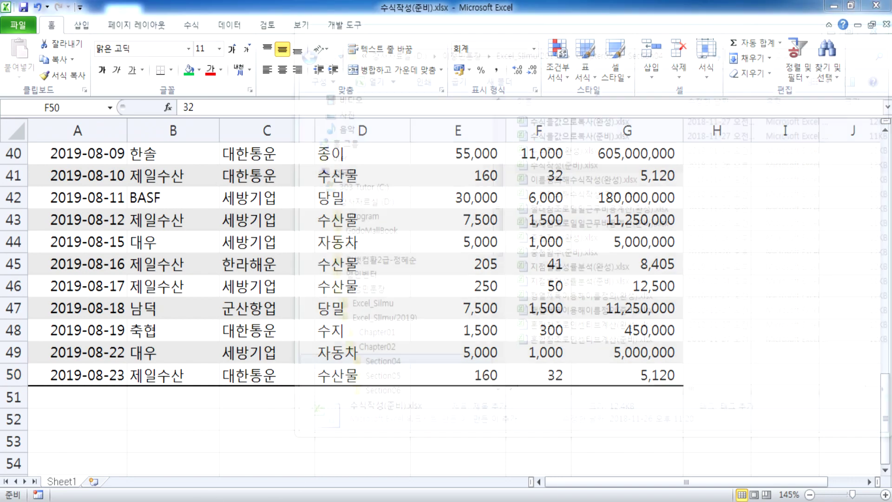
pyautogui.doubleClick(550, 252)
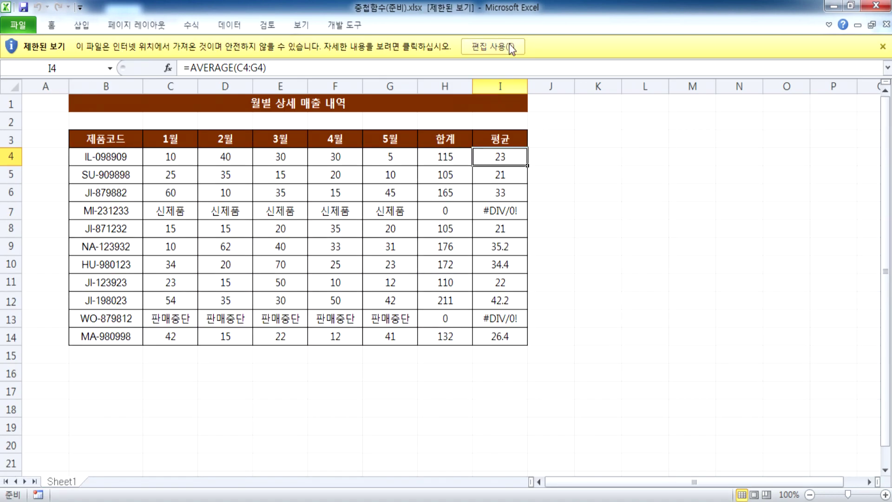
pyautogui.click(493, 47)
# Step: Narrow the empty column A and zoom the sheet to 160%
pyautogui.keyDown('ctrl'); pyautogui.scroll(2, 479, 227); pyautogui.keyUp('ctrl')
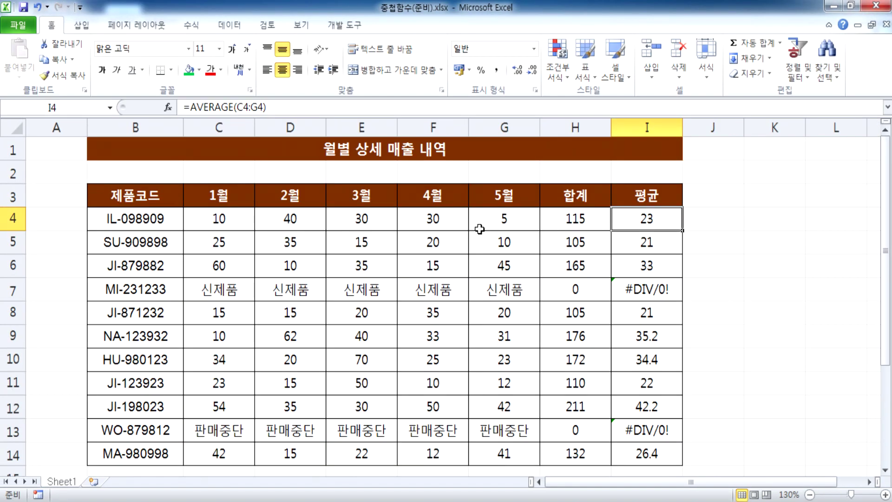
pyautogui.moveTo(87, 127); pyautogui.dragTo(39, 127)
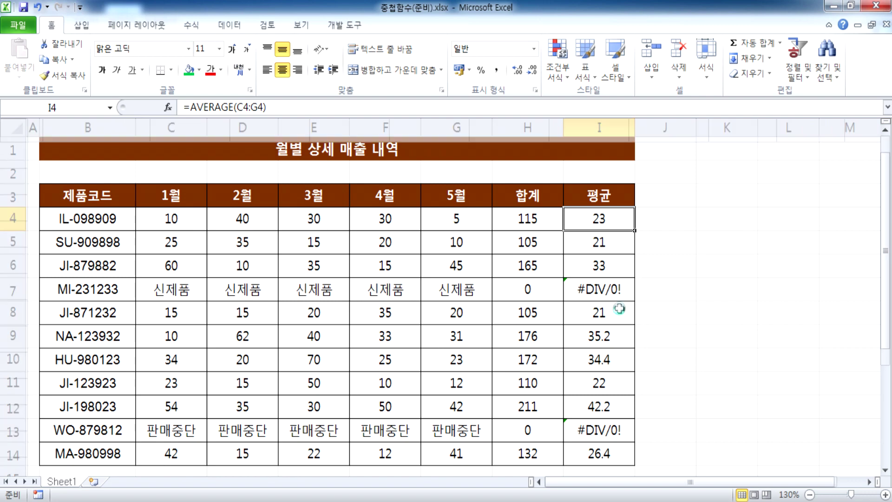
pyautogui.keyDown('ctrl'); pyautogui.scroll(2, 620, 309); pyautogui.keyUp('ctrl')
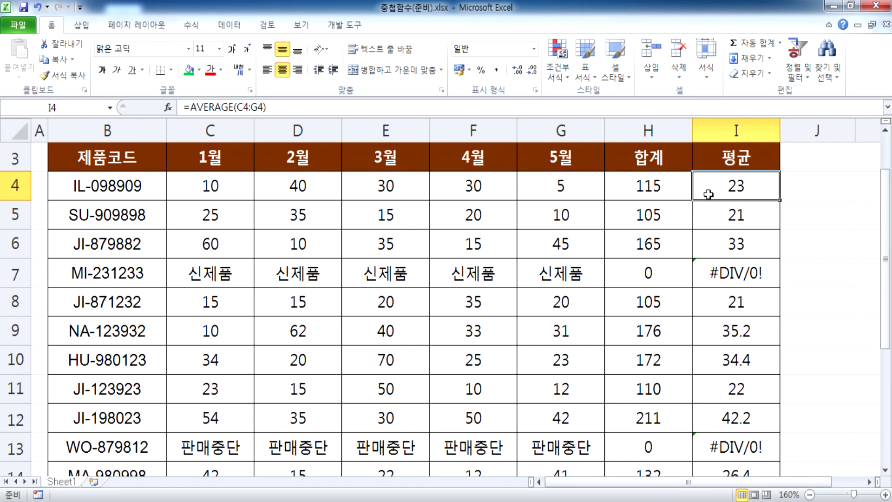
# Step: Examine the monthly values in C4:G4 and the 합계 and 평균 formulas of row 4
pyautogui.moveTo(231, 191); pyautogui.dragTo(574, 190)
pyautogui.click(617, 187)
pyautogui.click(722, 187)
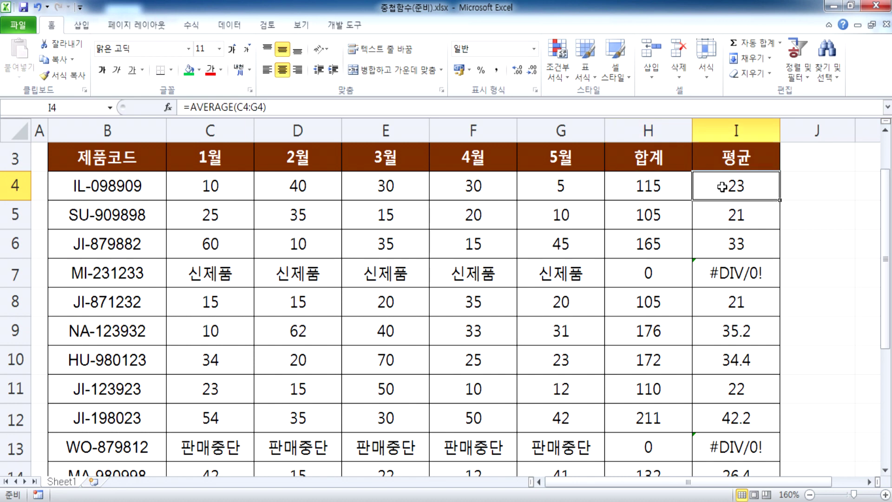
# Step: Examine the 평균 error in row 7 against its 신제품 entries in C7:G7 and its 합계 formula
pyautogui.click(722, 272)
pyautogui.moveTo(235, 274); pyautogui.dragTo(551, 275)
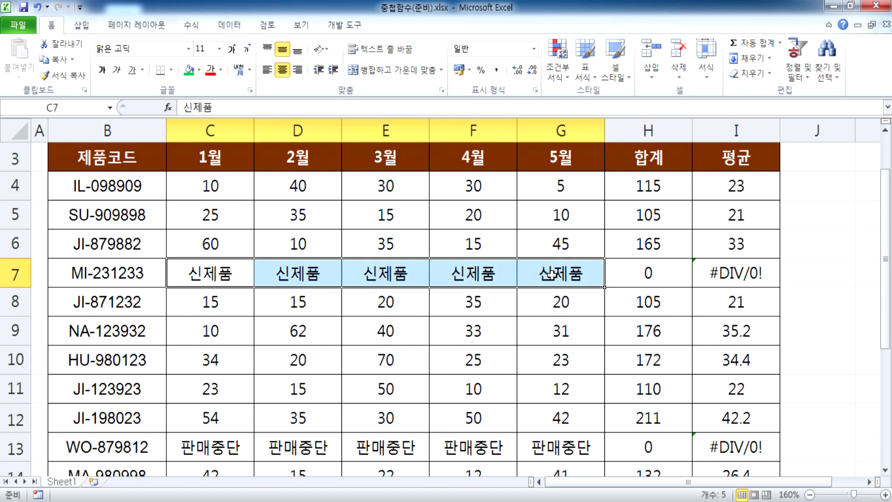
pyautogui.click(622, 277)
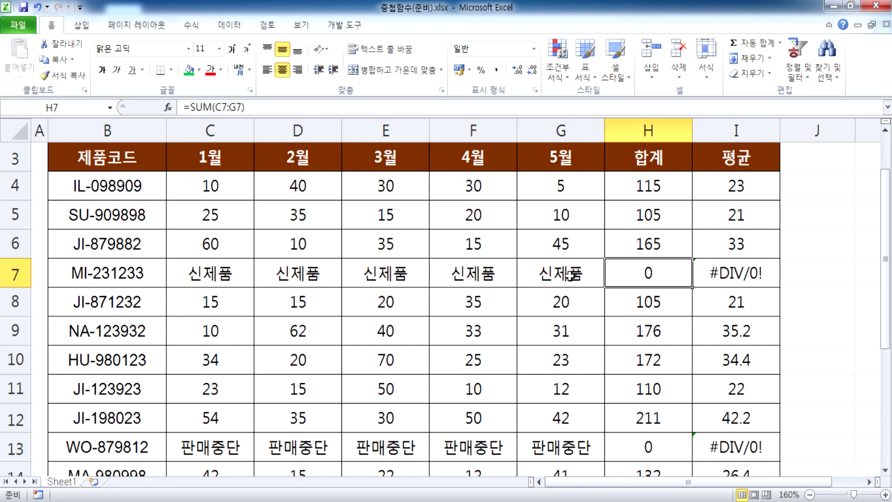
pyautogui.moveTo(201, 266); pyautogui.dragTo(548, 285)
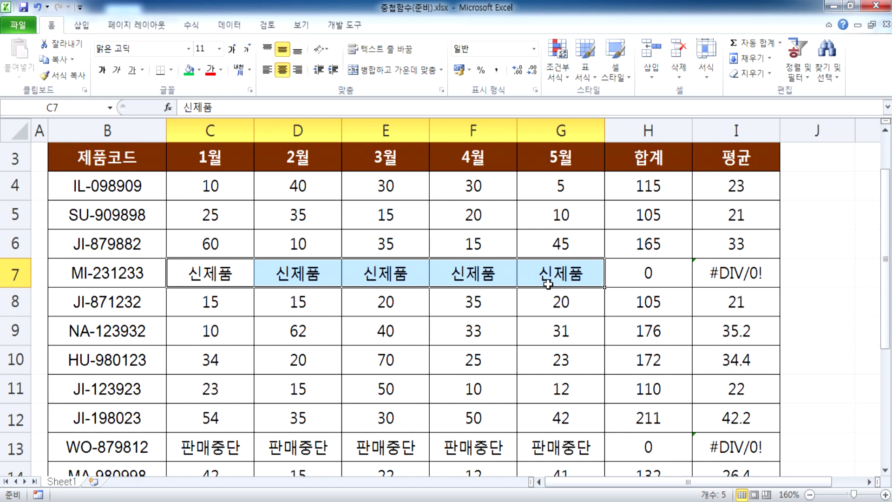
# Step: Test the row 7 average by entering 4 in place of the 신제품 entry in F7, and undo the entry
pyautogui.click(753, 275)
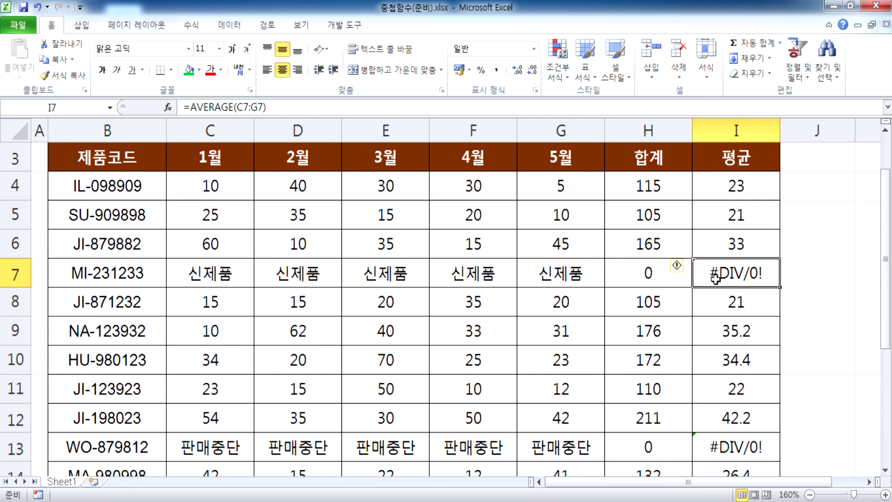
pyautogui.moveTo(683, 271)
pyautogui.click(481, 274)
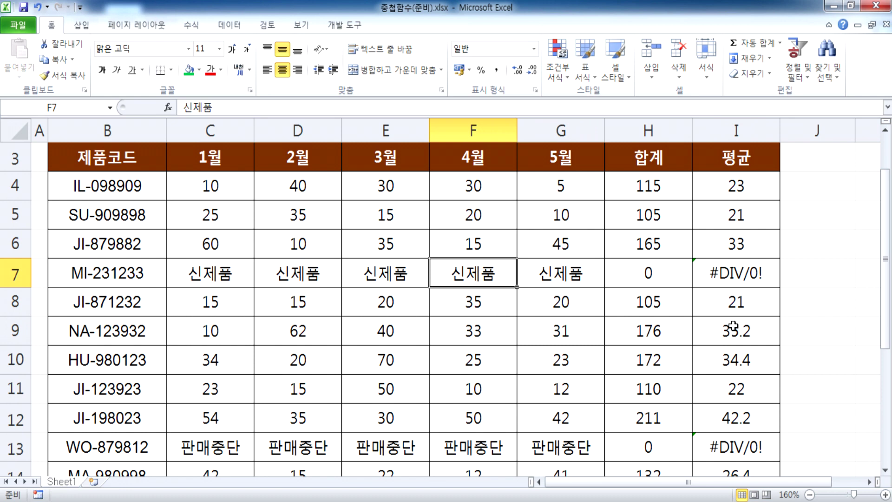
pyautogui.press('BackSpace')
pyautogui.write('4')
pyautogui.press('Return')
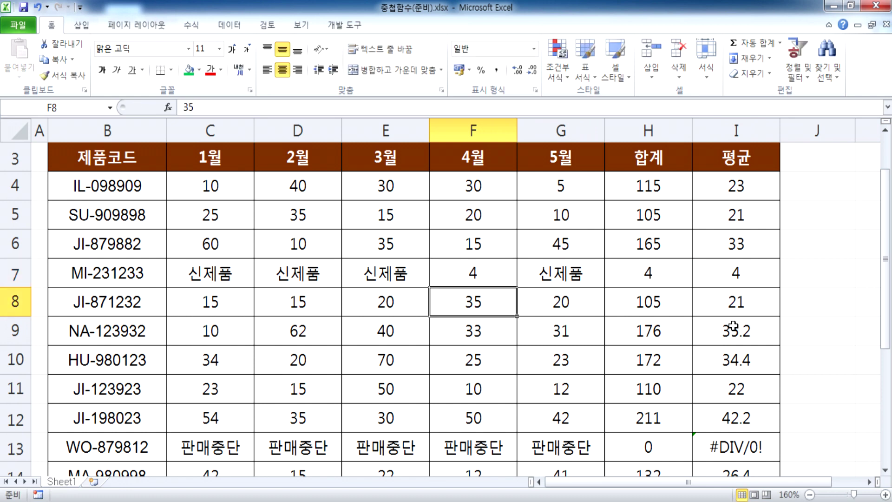
pyautogui.hotkey('ctrl', 'z')
# Step: Compare the numeric monthly values with the row 7 text entries and examine the 평균 formulas in I4:I14
pyautogui.click(187, 274)
pyautogui.moveTo(205, 195); pyautogui.dragTo(481, 235)
pyautogui.click(538, 249)
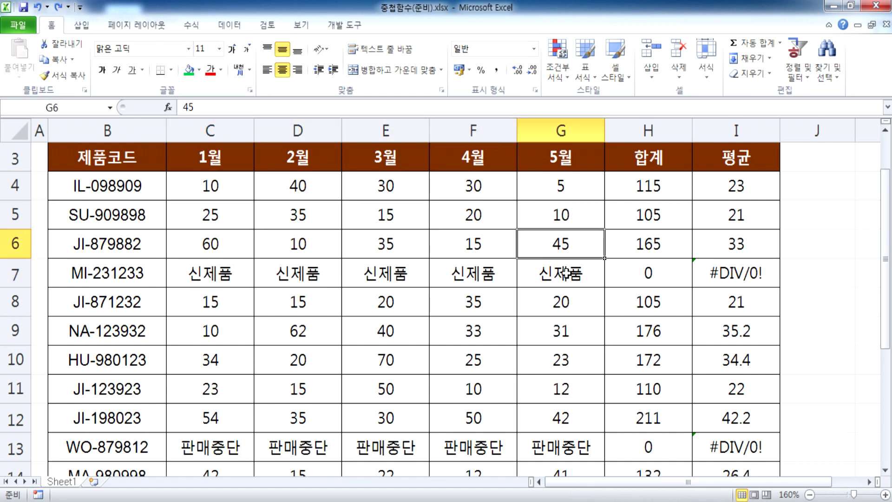
pyautogui.click(565, 273)
pyautogui.click(727, 276)
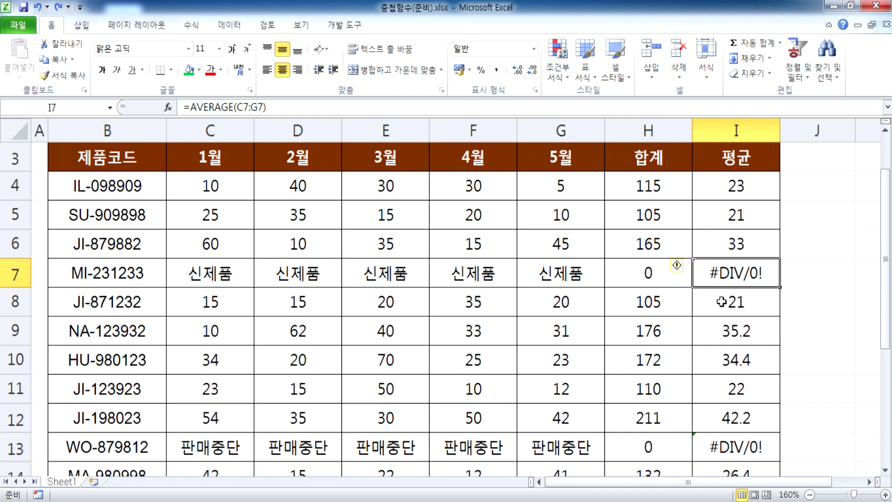
pyautogui.scroll(-3, 721, 302)
pyautogui.scroll(3, 686, 302)
pyautogui.moveTo(719, 185); pyautogui.dragTo(740, 472)
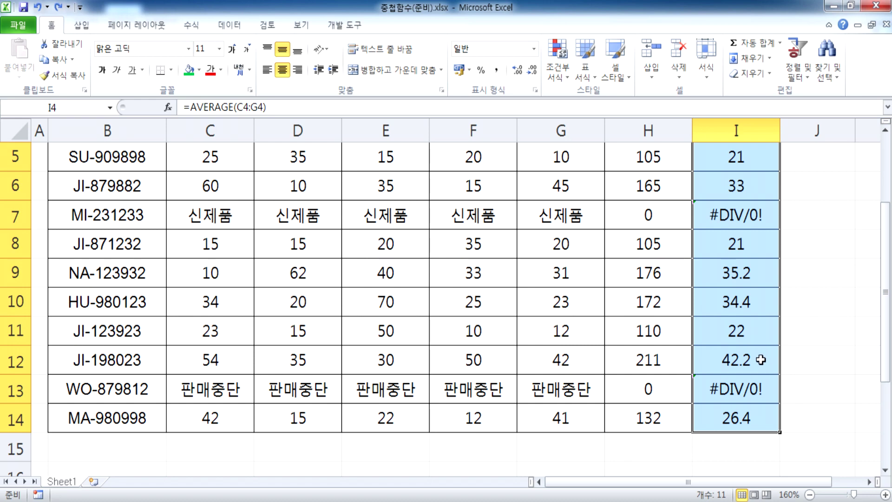
pyautogui.scroll(2, 754, 360)
pyautogui.click(724, 331)
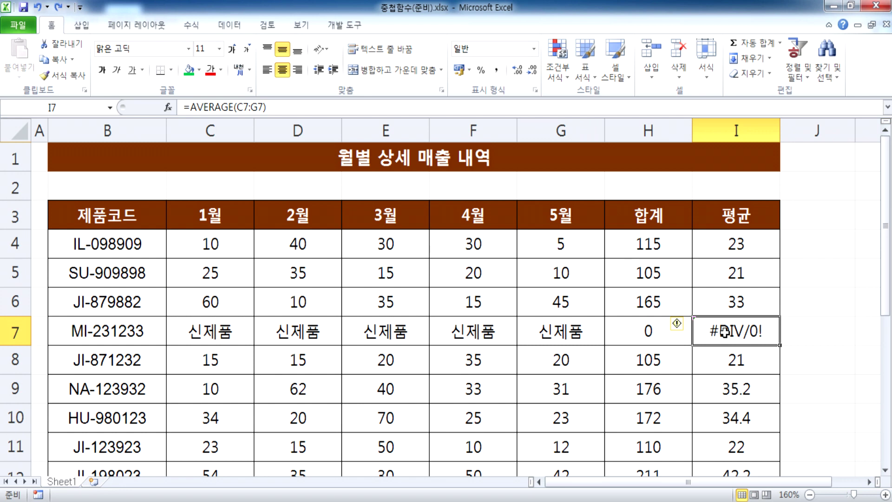
# Step: Clear the 평균 formulas from I4:I14
pyautogui.moveTo(737, 244); pyautogui.dragTo(741, 416)
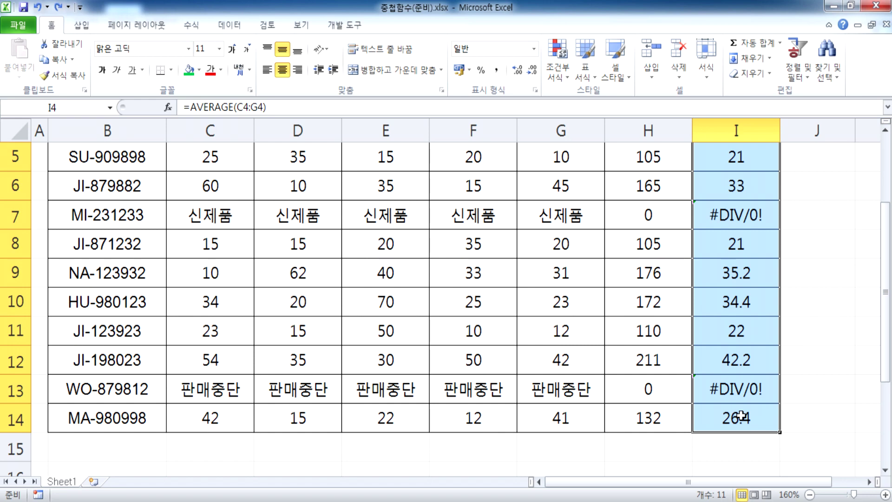
pyautogui.press('Delete')
pyautogui.scroll(2, 682, 414)
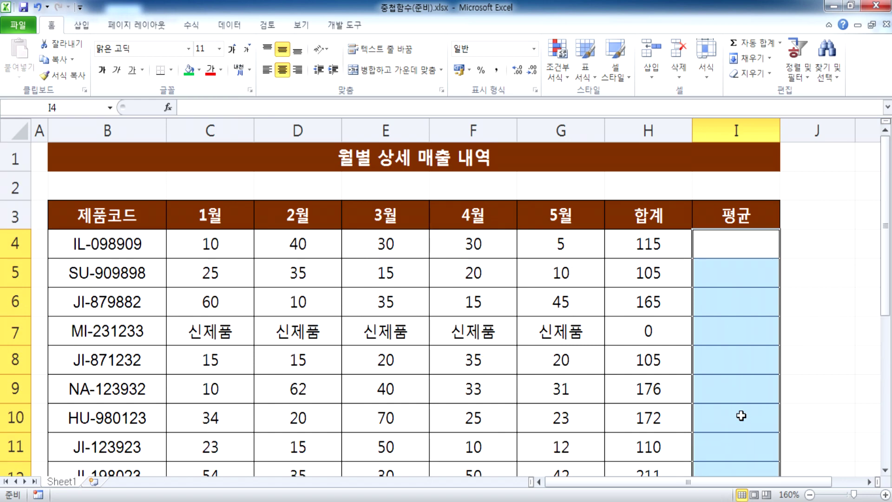
pyautogui.click(737, 255)
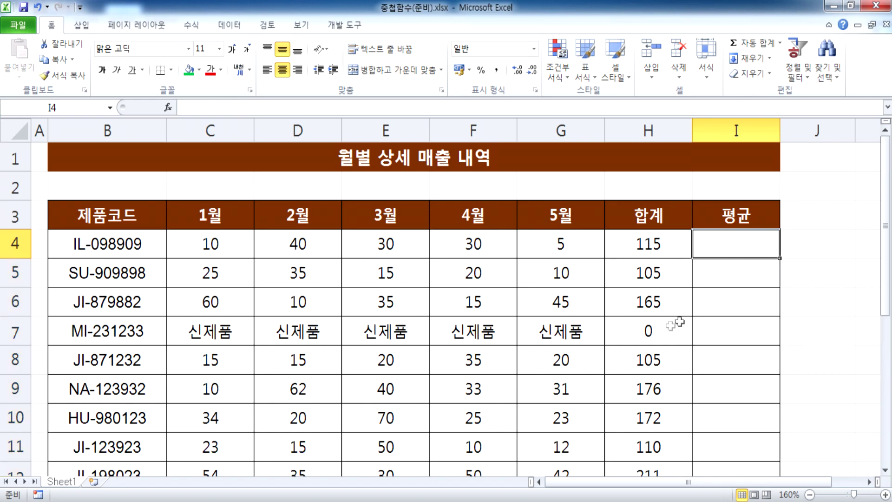
# Step: Examine the 합계 formula in H7 against its 신제품 entries in C7:G7, and undo the clearing of the 평균 formulas
pyautogui.click(647, 335)
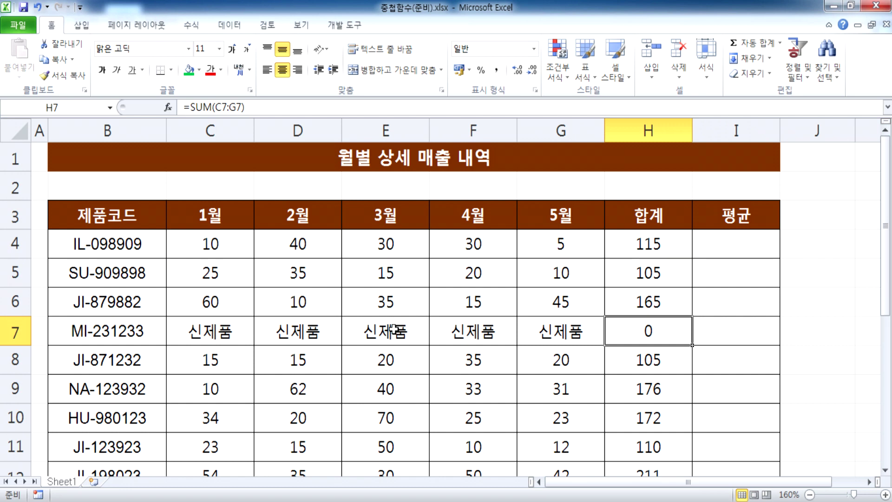
pyautogui.moveTo(240, 331); pyautogui.dragTo(562, 331)
pyautogui.click(650, 331)
pyautogui.click(715, 238)
pyautogui.hotkey('ctrl', 'z')
# Step: Copy the formula =AVERAGE(C4:G4) from I4 into the Notepad notes below the MAX syntax line
pyautogui.tripleClick(320, 106)
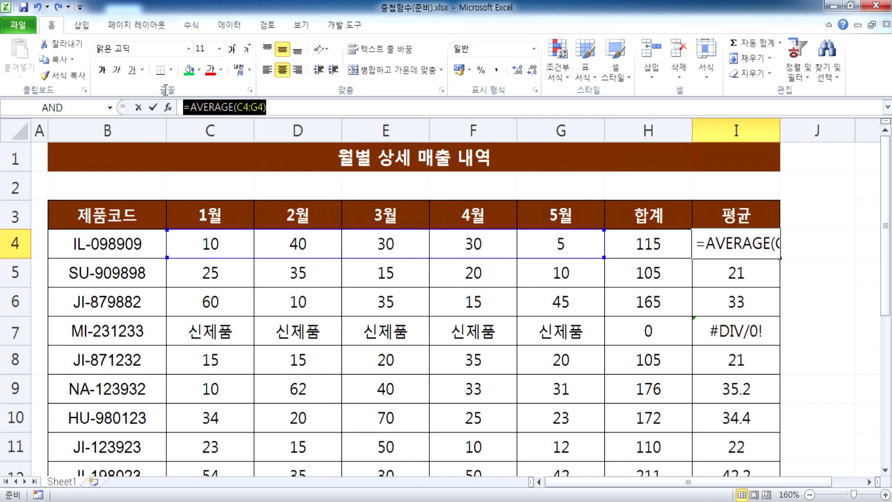
pyautogui.hotkey('alt', 'Tab')
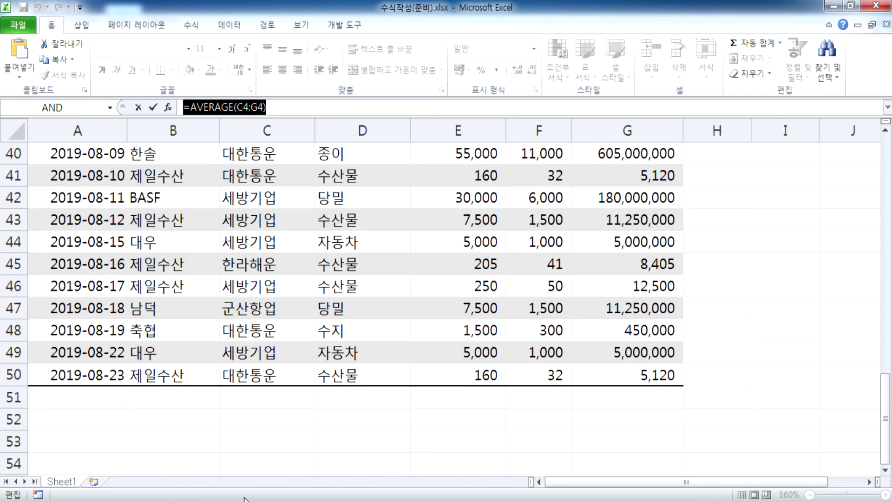
pyautogui.hotkey('alt', 'Tab')
pyautogui.write('=AVERAGE(C4:G4)')
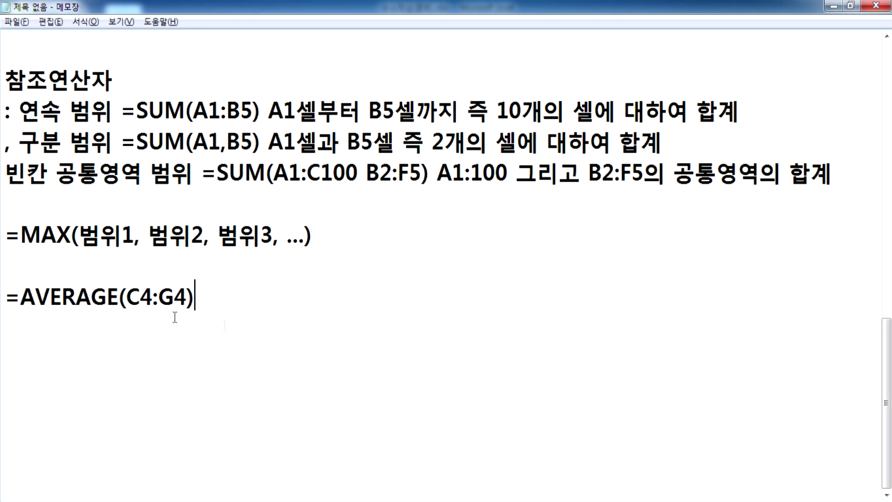
# Step: Switch back to Excel, cancel the cell editing, and delete the 평균 formulas in I4:I14
pyautogui.hotkey('alt', 'Tab')
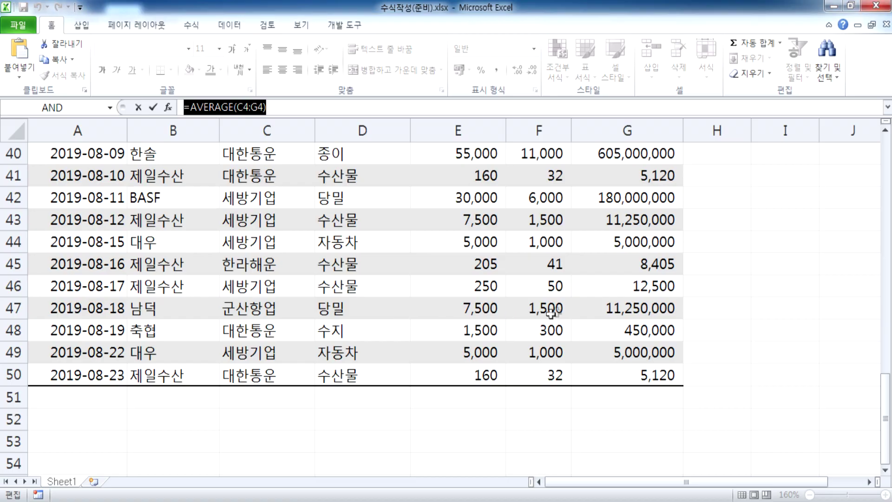
pyautogui.press('Escape')
pyautogui.moveTo(717, 242); pyautogui.dragTo(725, 465)
pyautogui.press('Delete')
pyautogui.scroll(2, 729, 399)
pyautogui.click(720, 249)
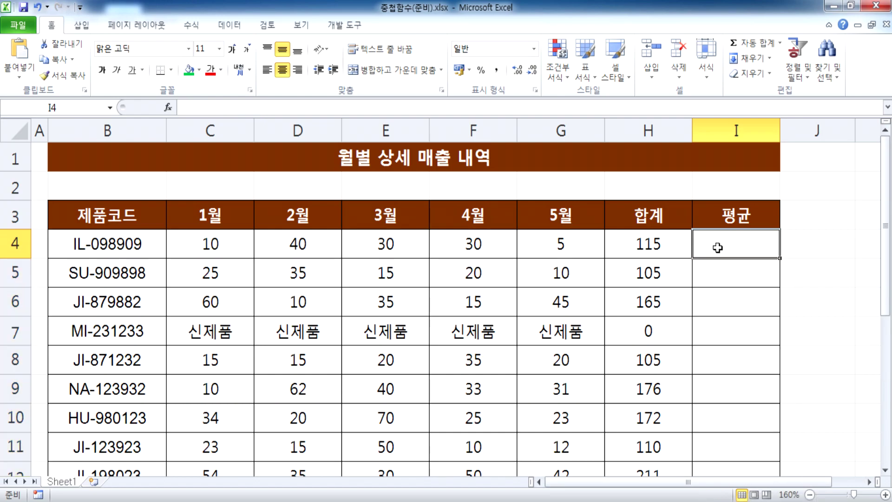
# Step: In the Notepad notes, describe the AVERAGE formula with ": 해당 범위에 대하여 평균을 계산"
pyautogui.hotkey('alt', 'Tab')
pyautogui.write(': ')
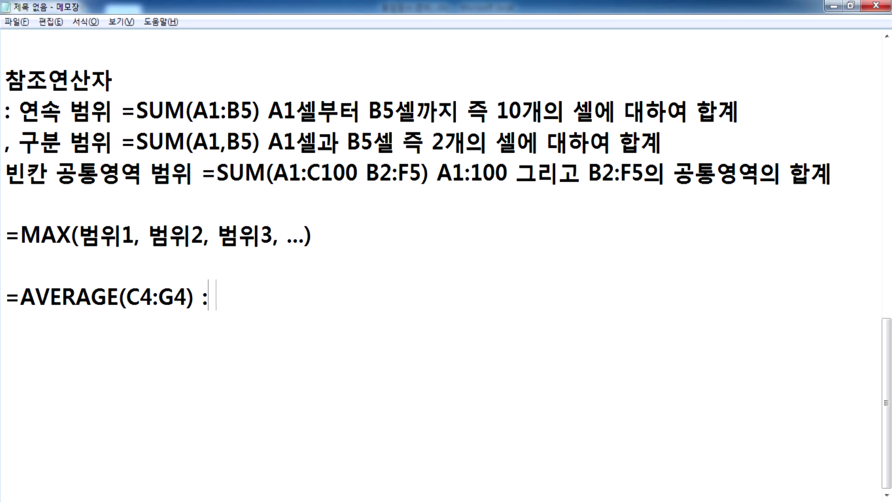
pyautogui.write('해당 범')
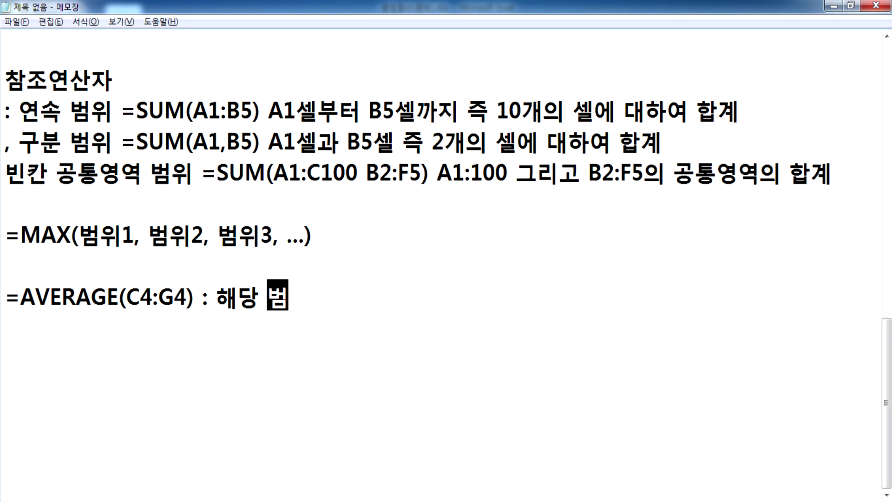
pyautogui.write('위에 다하여 표 ㅕ')
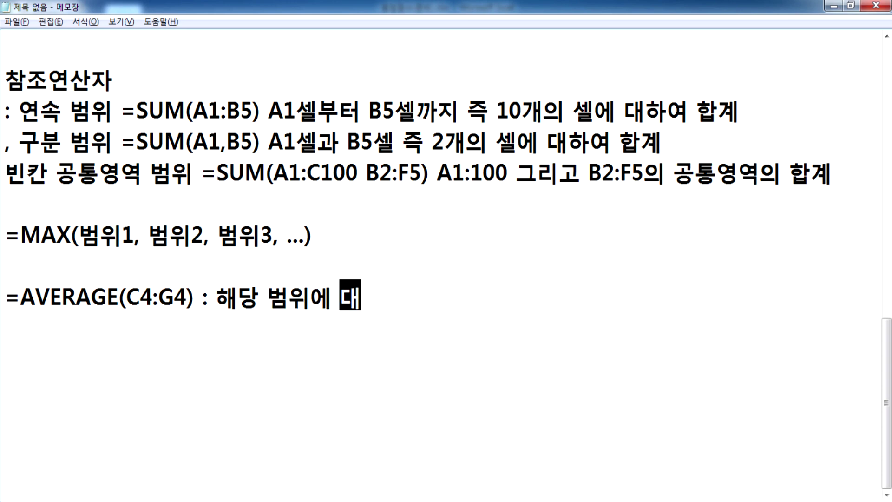
pyautogui.write('평균을 ㄱ')
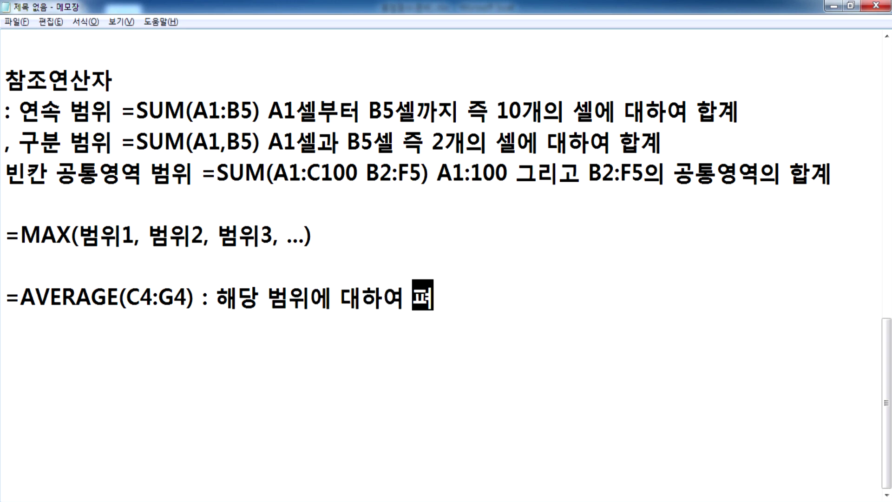
pyautogui.write('계산')
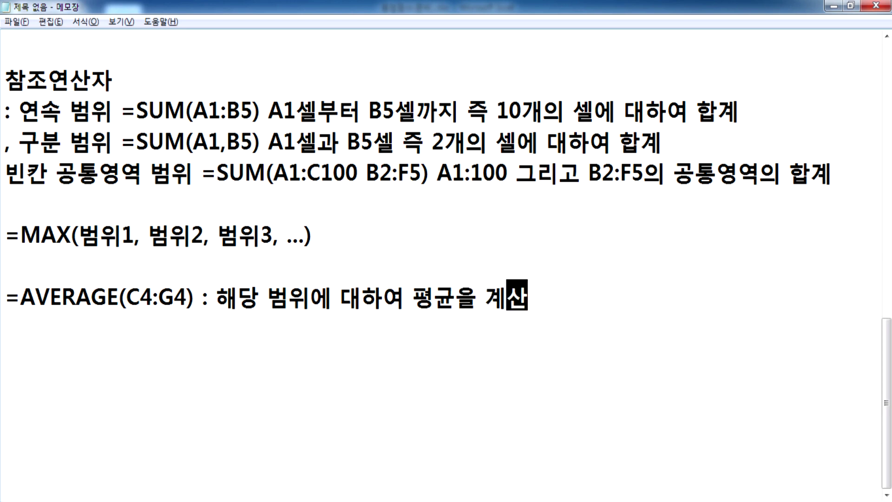
# Step: Add the note line "* 해당 범위에 숫자가 없으면 오류가 발생" under the AVERAGE formula
pyautogui.press('Return')
pyautogui.write('* 해당')
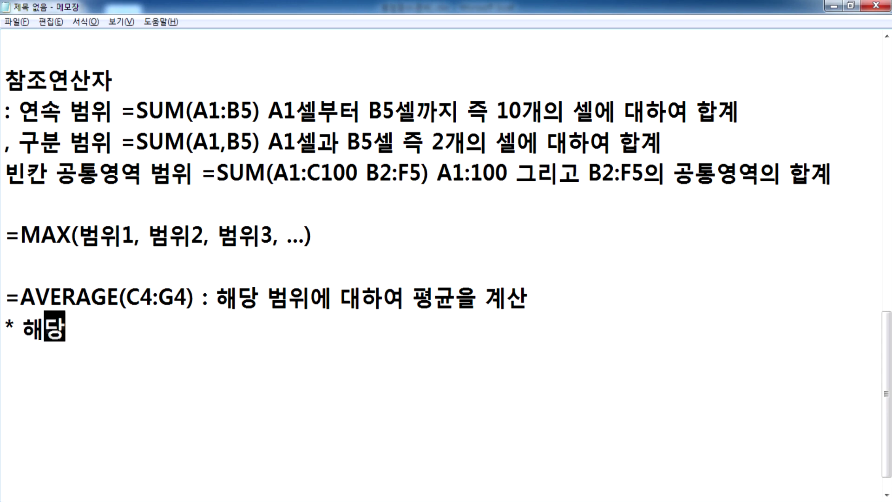
pyautogui.write(' 범윙에 숫자가 없')
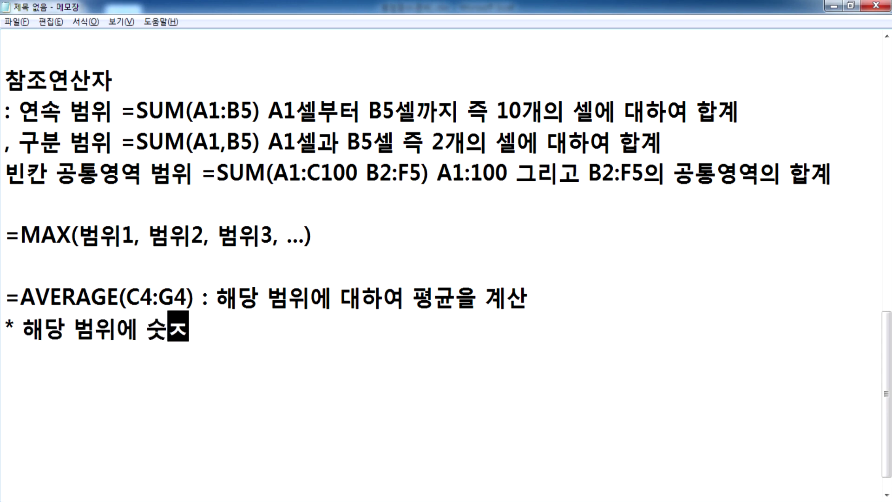
pyautogui.write('으면 ')
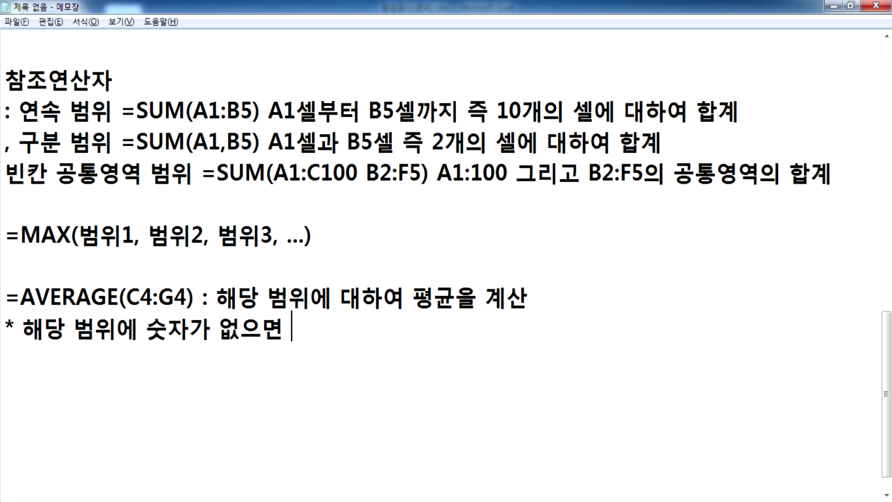
pyautogui.write('오류가 발생')
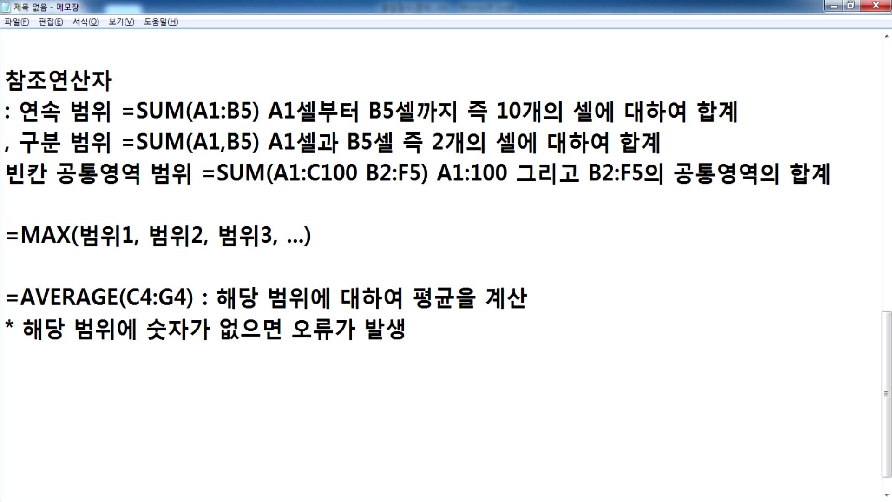
# Step: Add a line below the error note reading "평균 : 합계/개수, 합계=0, 개수=0"
pyautogui.press('Return')
pyautogui.write('ㅍ')
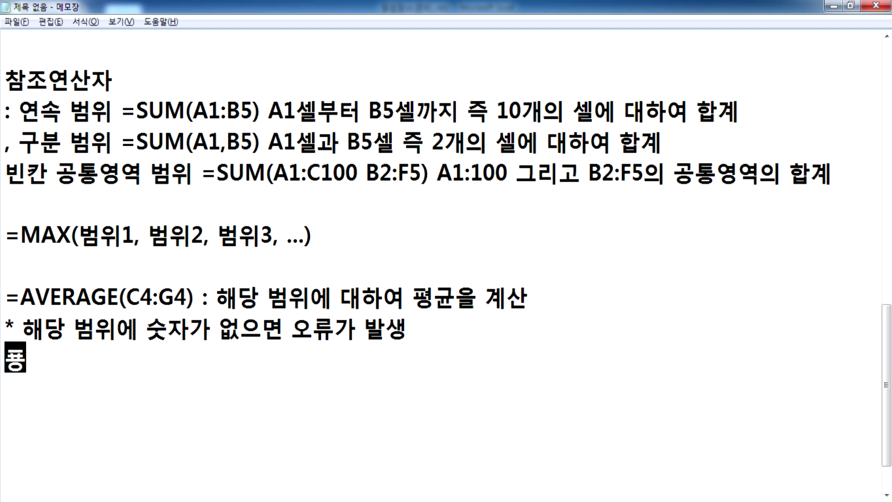
pyautogui.write('평균 ')
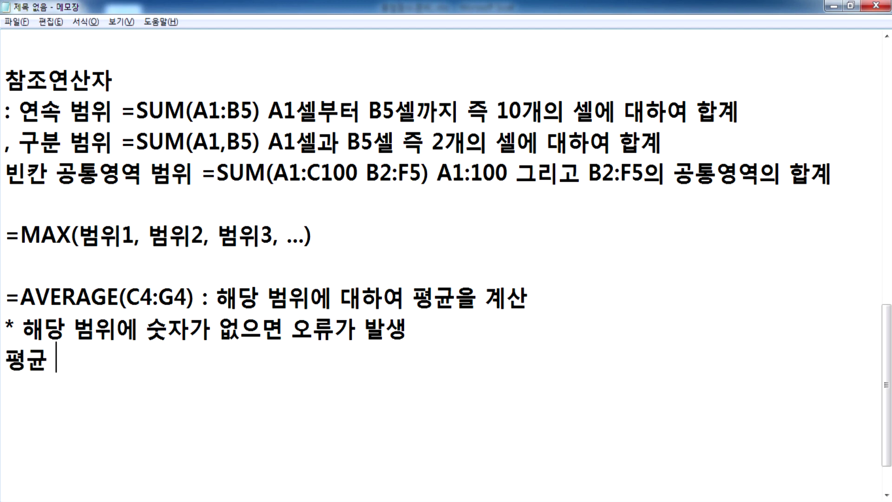
pyautogui.write(': 합계/')
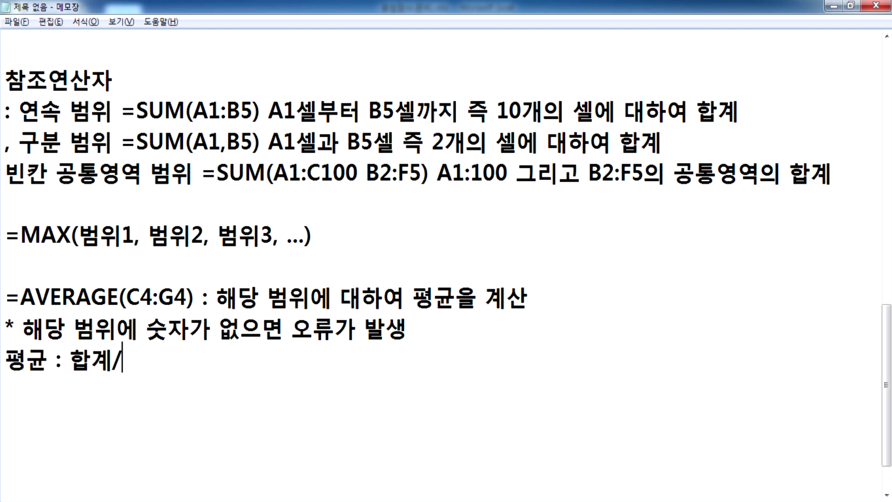
pyautogui.write('개수')
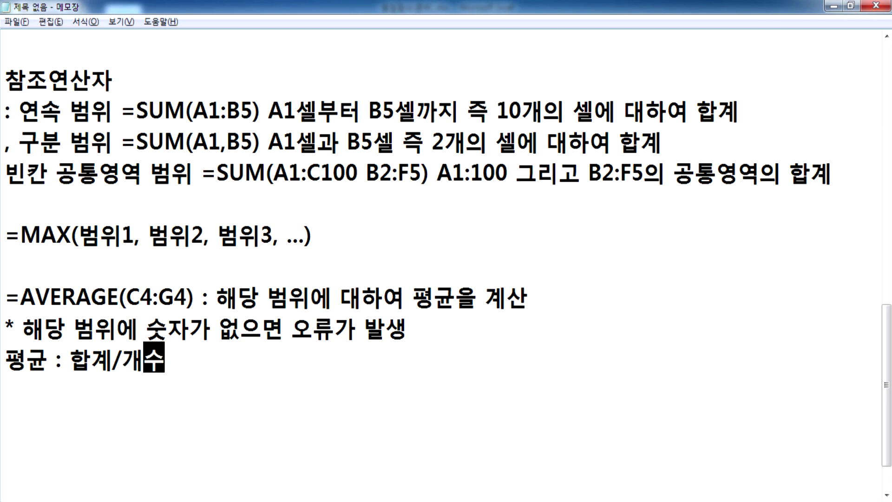
pyautogui.write(', 합ㄱ')
pyautogui.write('계=')
pyautogui.write('0.,')
pyautogui.press('BackSpace')
pyautogui.press('BackSpace')
pyautogui.write(', 개')
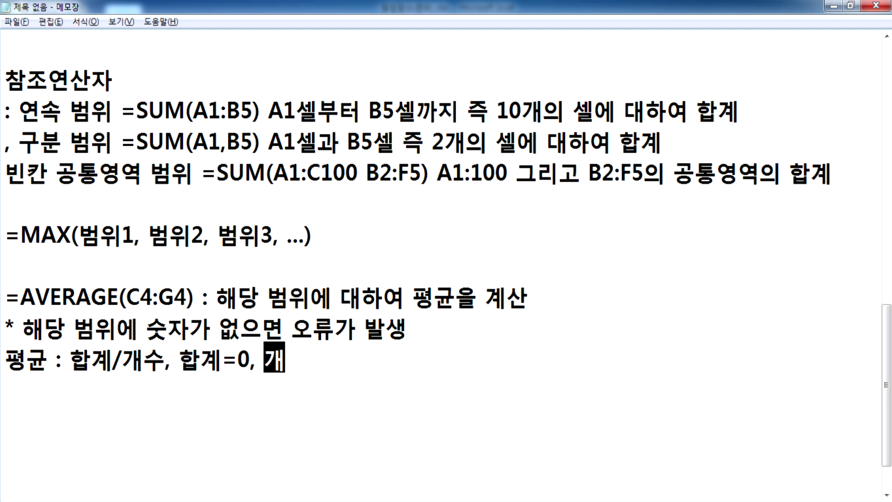
pyautogui.write('수=0')
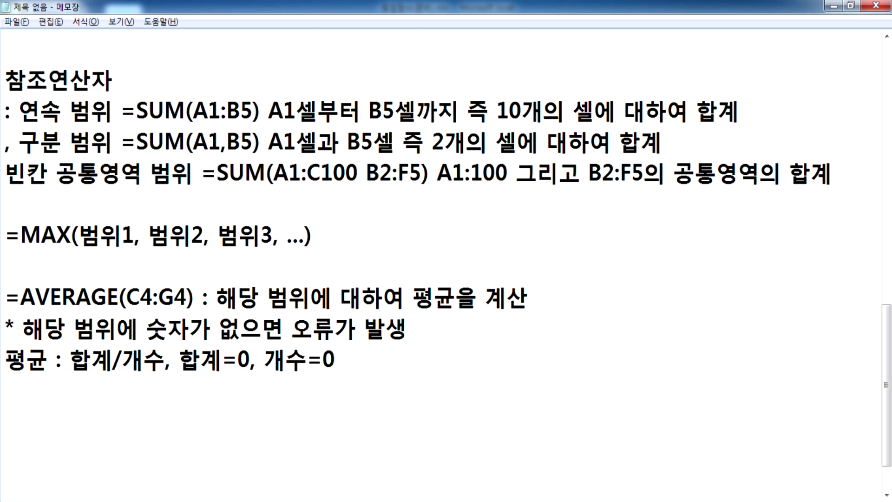
# Step: Extend the 평균 note line with "> 분모가 0이 되면 수학적 오류가 발생"
pyautogui.write(' <')
pyautogui.hotkey('shift', 'Left')
pyautogui.write('> ')
pyautogui.write('뷰ㅜ')
pyautogui.press('BackSpace')
pyautogui.press('BackSpace')
pyautogui.write('붊노')
pyautogui.press('BackSpace')
pyautogui.press('BackSpace')
pyautogui.press('BackSpace')
pyautogui.write('분모가 ')
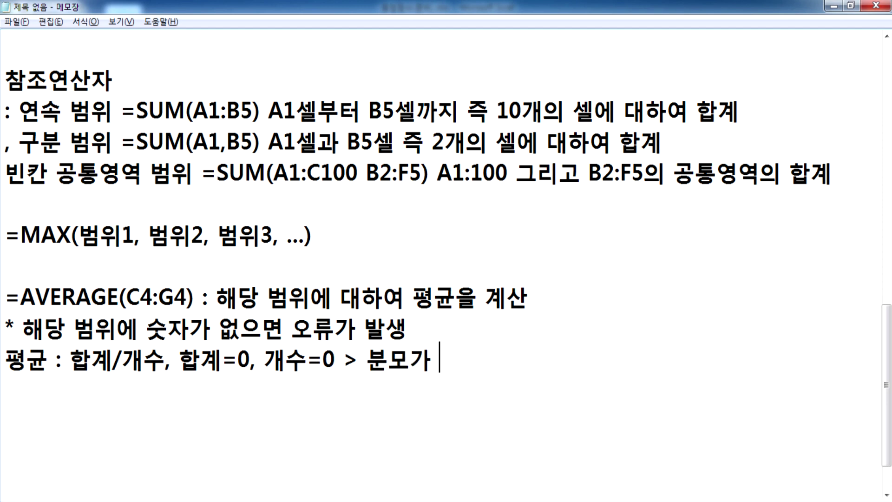
pyautogui.write('-')
pyautogui.press('BackSpace')
pyautogui.write('0이 도')
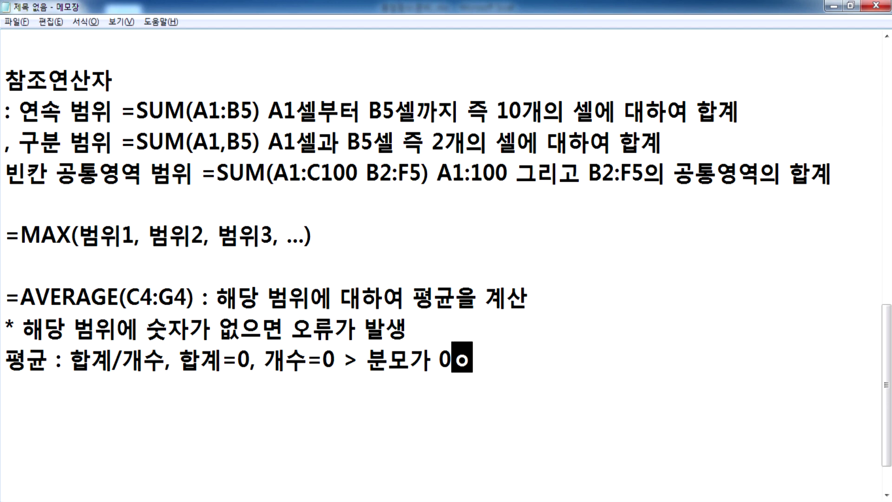
pyautogui.write('면 수학')
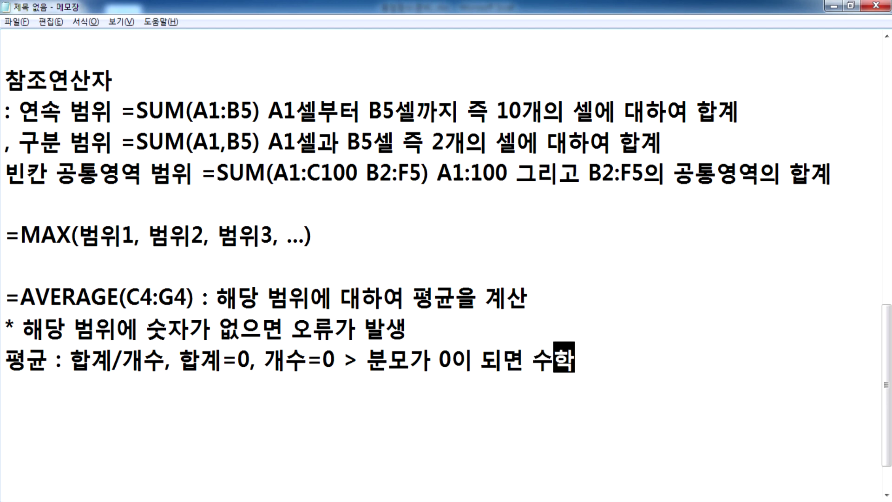
pyautogui.write('적 ㅇ홀')
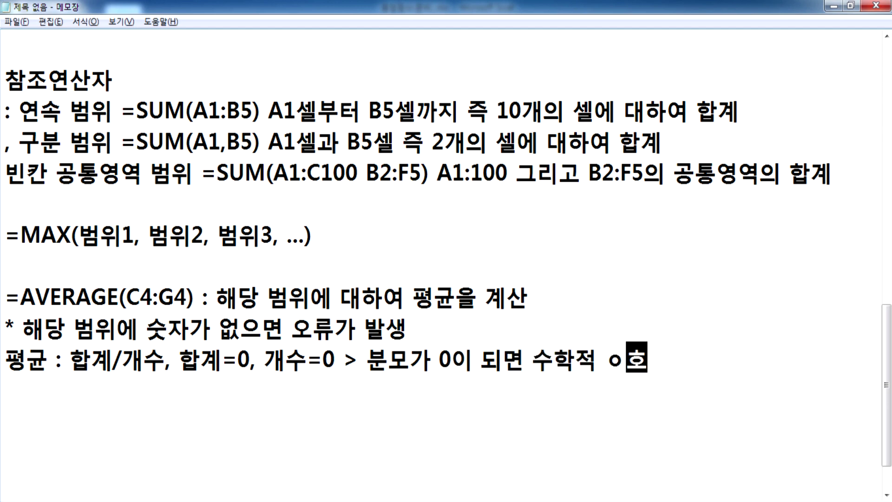
pyautogui.press('BackSpace')
pyautogui.write('오류가 ')
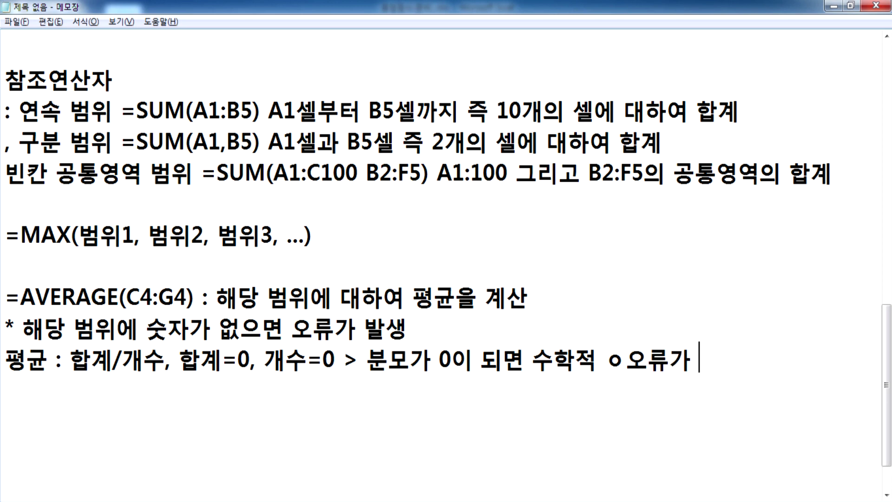
pyautogui.write('밠생')
# Step: Remove the stray "ㅇ" in front of "오류가 발생" in the 평균 note line
pyautogui.press('Left')
pyautogui.press('Left')
pyautogui.press('Left')
pyautogui.press('Left')
pyautogui.press('Left')
pyautogui.press('Left')
pyautogui.press('Left')
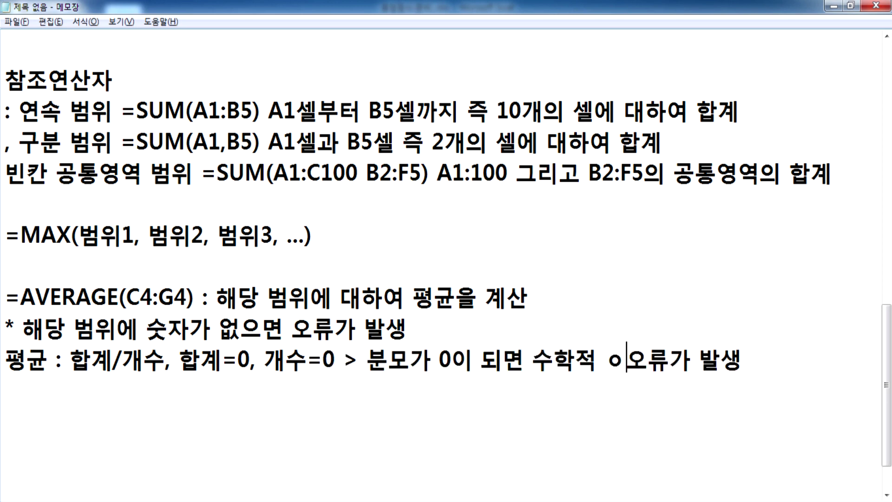
pyautogui.press('Delete')
pyautogui.press('End')
# Step: Leave a blank line under the 평균 note and add the syntax "=IFERROR(수식, 처리할 방법)"
pyautogui.press('Return')
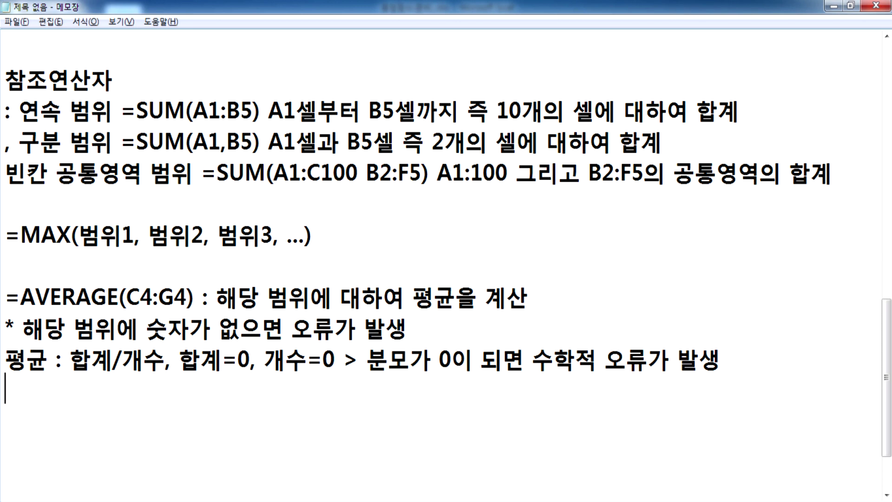
pyautogui.scroll(-1, 212, 289)
pyautogui.press('Return')
pyautogui.press('Return')
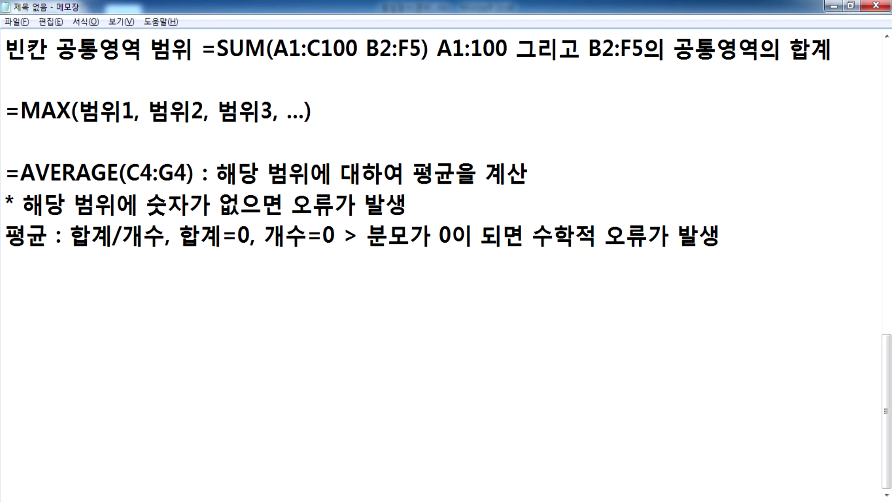
pyautogui.write('=IFERROR')
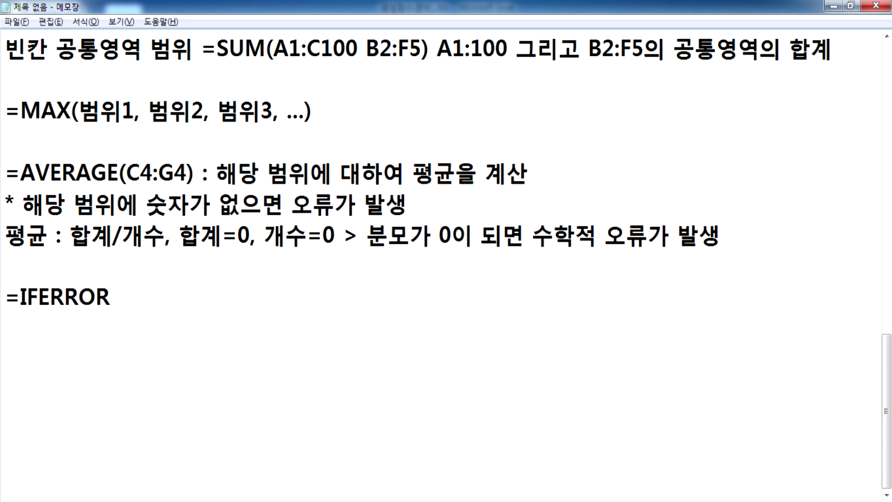
pyautogui.write('(수식, ')
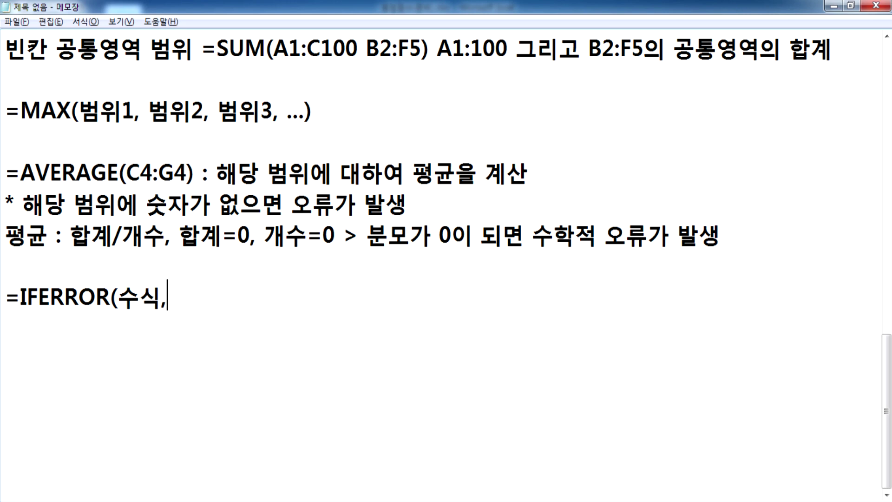
pyautogui.write('처리할 방법')
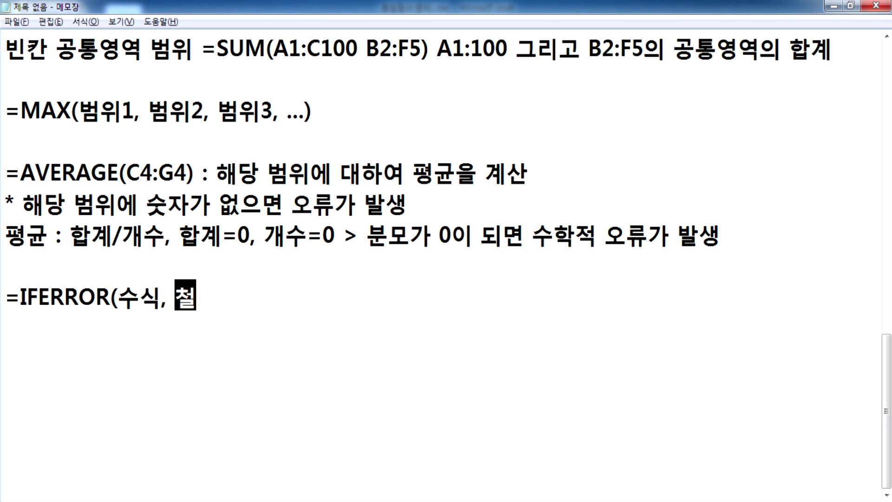
pyautogui.write(')')
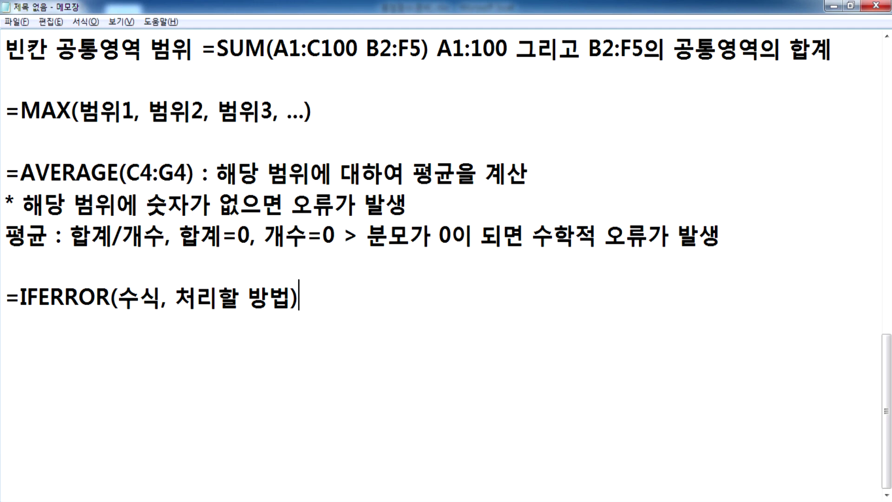
# Step: Begin the IFERROR description with ": 수식을 계산해서 오류가 발생되지 않으면 그대로 출력하고,"
pyautogui.write(' : 수식을 ㄱ')
pyautogui.write('계산해서 오')
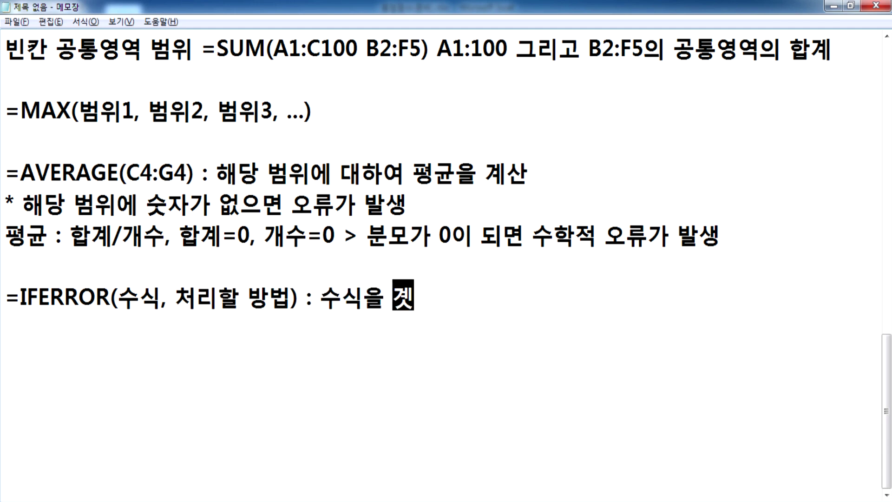
pyautogui.write('류가')
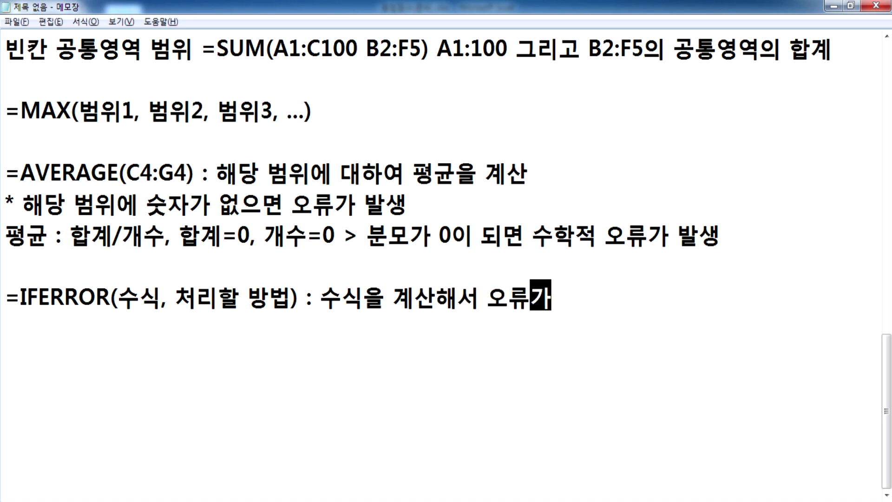
pyautogui.write(' 발생도되')
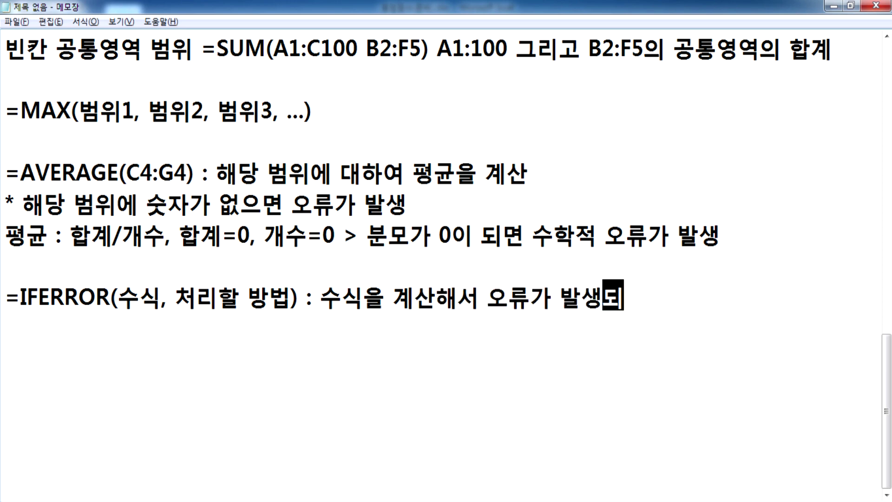
pyautogui.write('지 않으면 ')
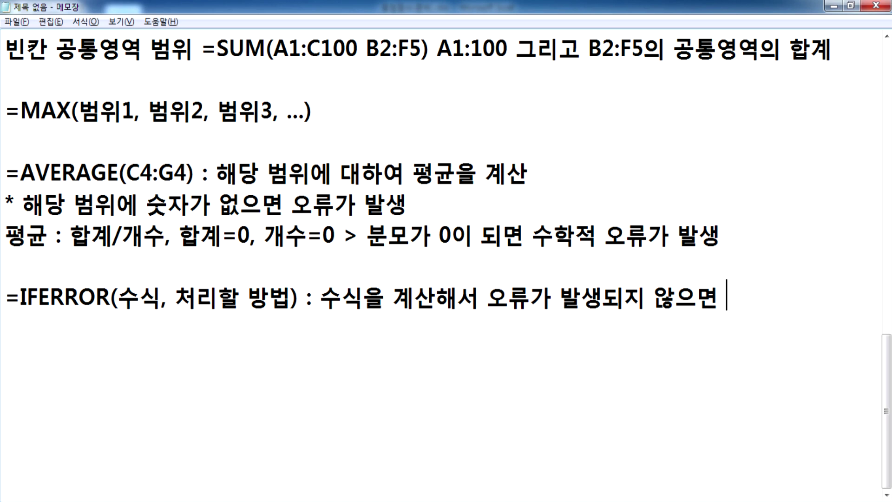
pyautogui.write('그대로 출려력하고, ㅇ호')
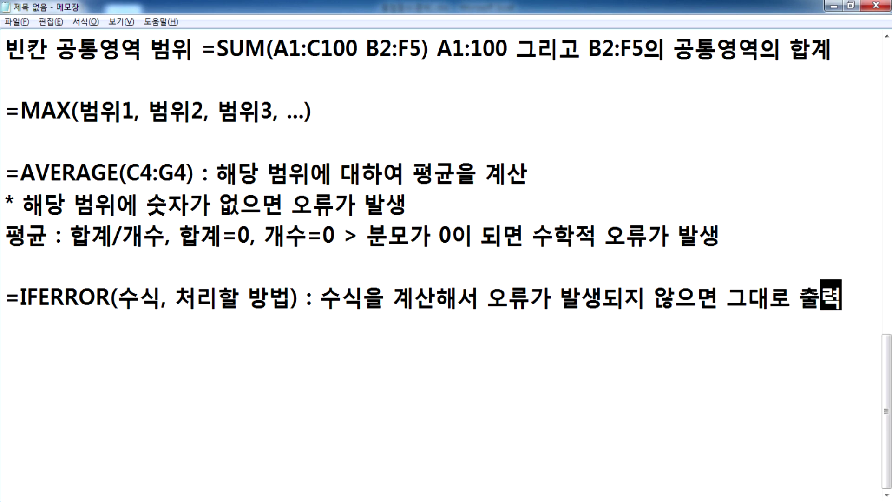
pyautogui.press('BackSpace')
pyautogui.press('BackSpace')
pyautogui.press('BackSpace')
# Step: Complete the IFERROR description with "오류가 발생되면 처리할 방법을 모색" and start a new line
pyautogui.write('오류')
pyautogui.press('BackSpace')
pyautogui.write('륲ㄱ')
pyautogui.press('BackSpace')
pyautogui.press('BackSpace')
pyautogui.write('가 발생토')
pyautogui.press('BackSpace')
pyautogui.press('BackSpace')
pyautogui.write('되면 처이')
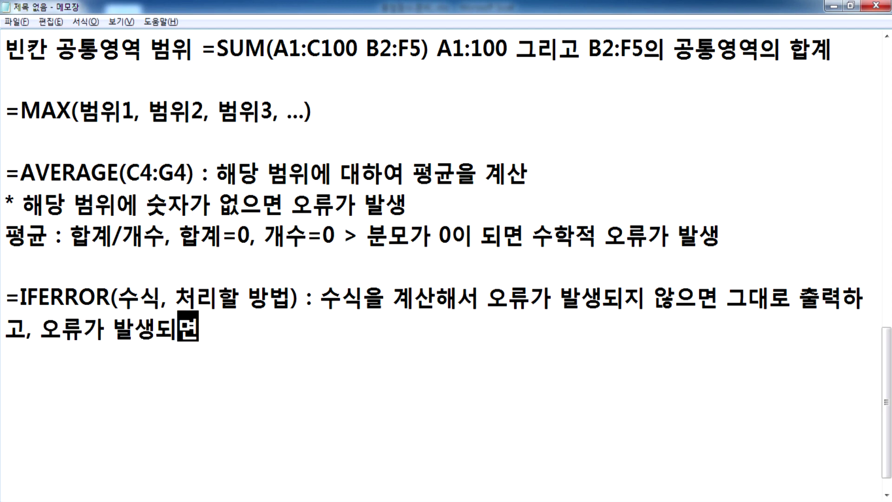
pyautogui.press('BackSpace')
pyautogui.press('BackSpace')
pyautogui.write('리할 방법')
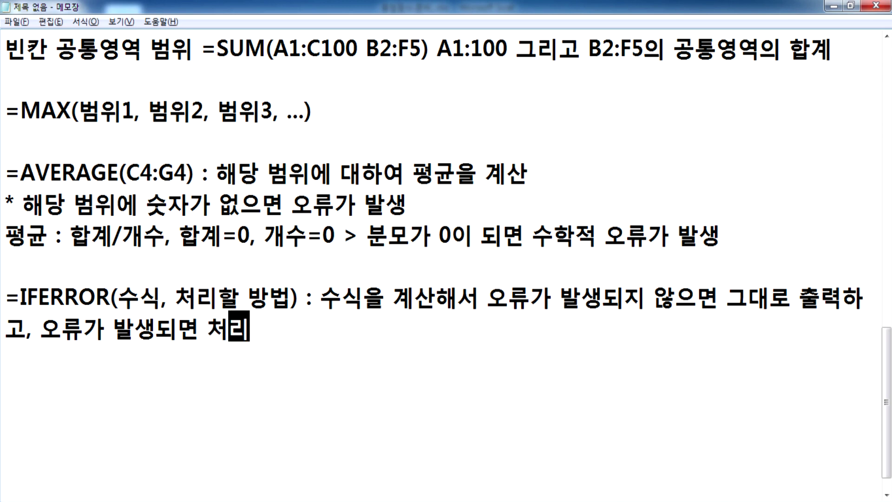
pyautogui.write('을 ')
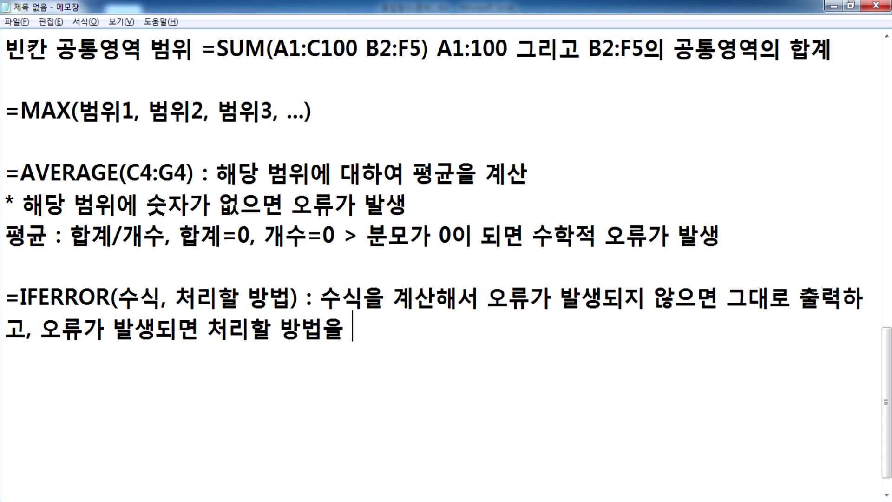
pyautogui.write('모색')
pyautogui.press('Return')
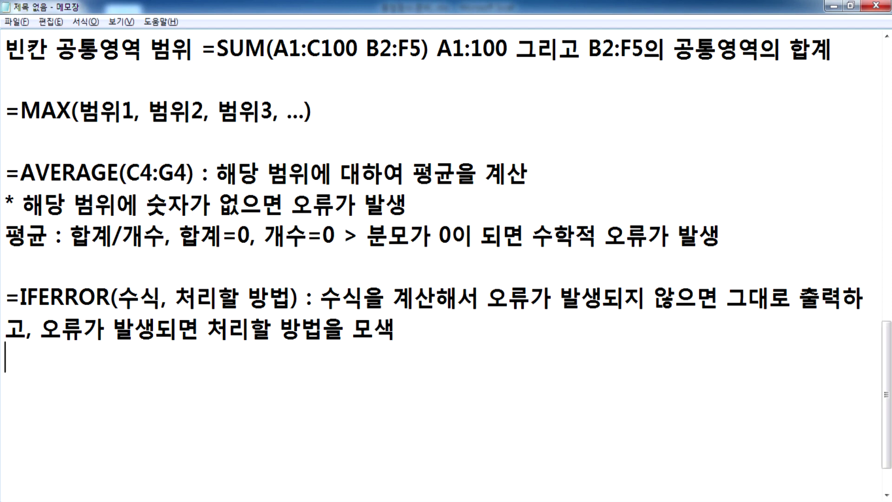
# Step: Copy "=IFERROR(수식, 처리할 방법)" onto a separate line below its description
pyautogui.moveTo(6, 296); pyautogui.dragTo(300, 296)
pyautogui.hotkey('ctrl', 'c')
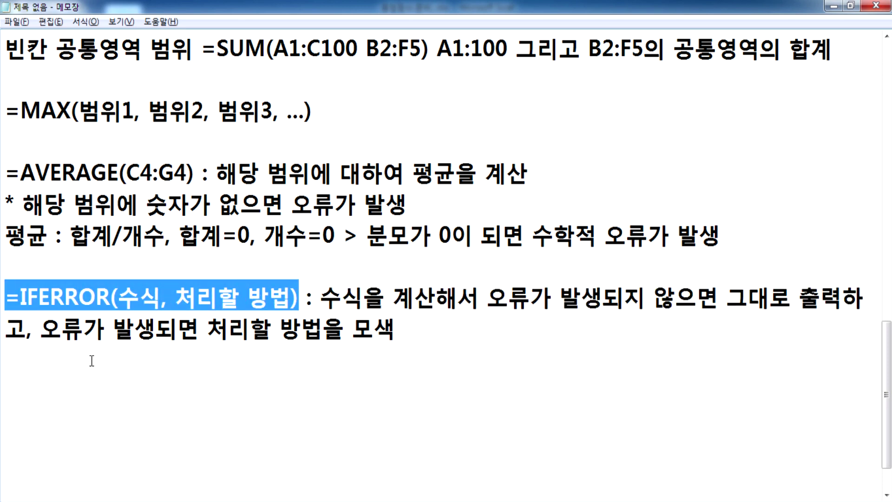
pyautogui.click(61, 378)
pyautogui.hotkey('ctrl', 'v')
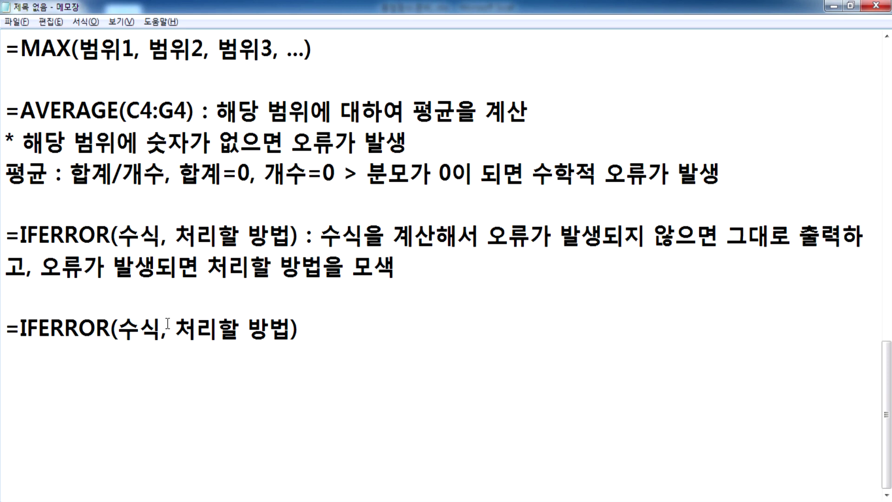
# Step: Replace 수식 in the copied IFERROR formula with AVERAGE(C4:G4), copied from the AVERAGE note
pyautogui.moveTo(118, 328); pyautogui.dragTo(156, 329)
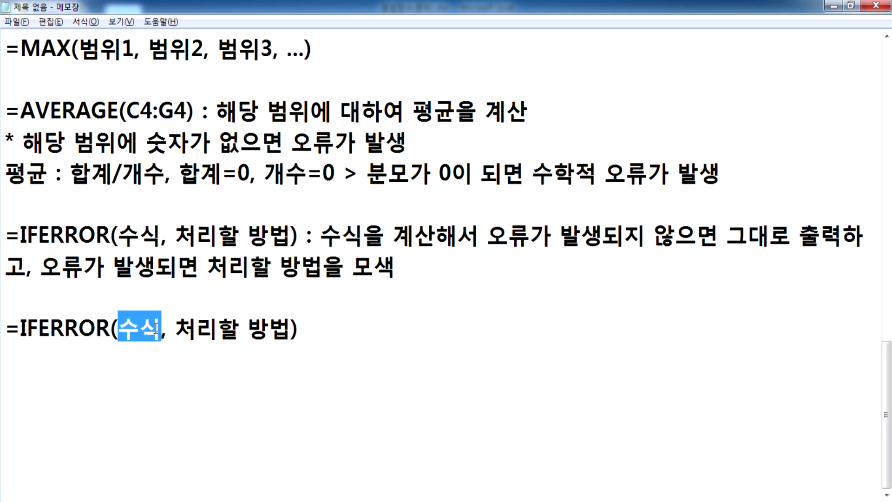
pyautogui.moveTo(27, 113); pyautogui.dragTo(197, 112)
pyautogui.hotkey('ctrl', 'c')
pyautogui.doubleClick(137, 328)
pyautogui.hotkey('ctrl', 'v')
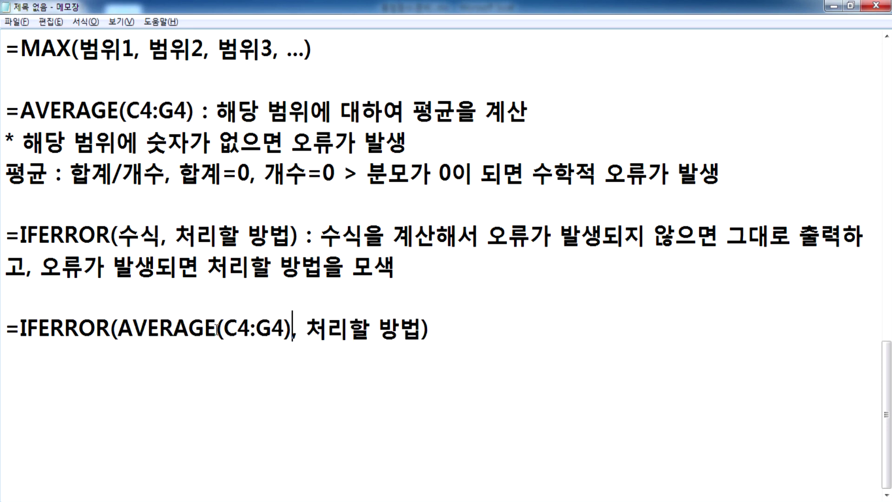
# Step: Switch to Excel and examine the 신제품 entries in row 7 along with that row's 합계 and 평균 cells
pyautogui.hotkey('alt', 'Tab')
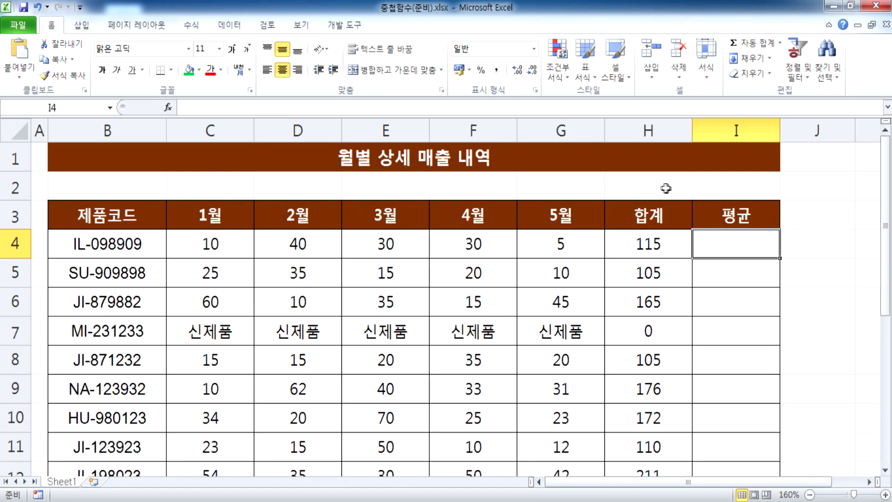
pyautogui.hotkey('alt', 'Tab')
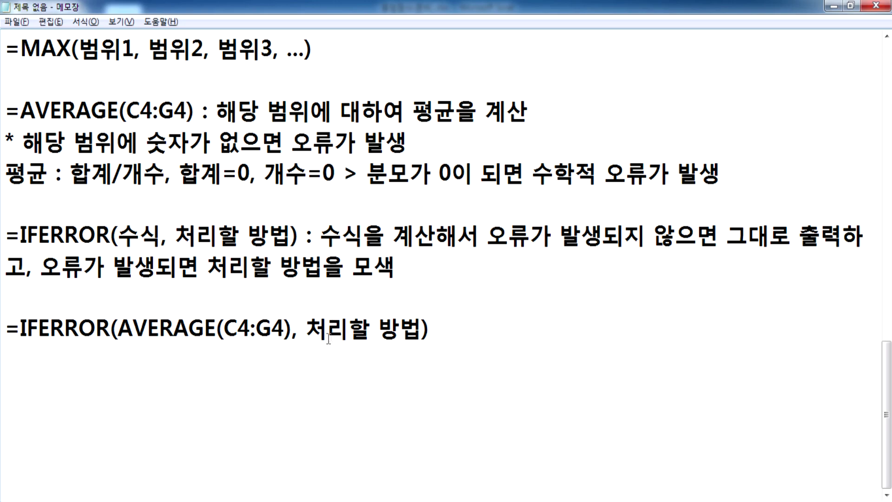
pyautogui.hotkey('alt', 'Tab')
pyautogui.moveTo(197, 330); pyautogui.dragTo(542, 318)
pyautogui.click(622, 325)
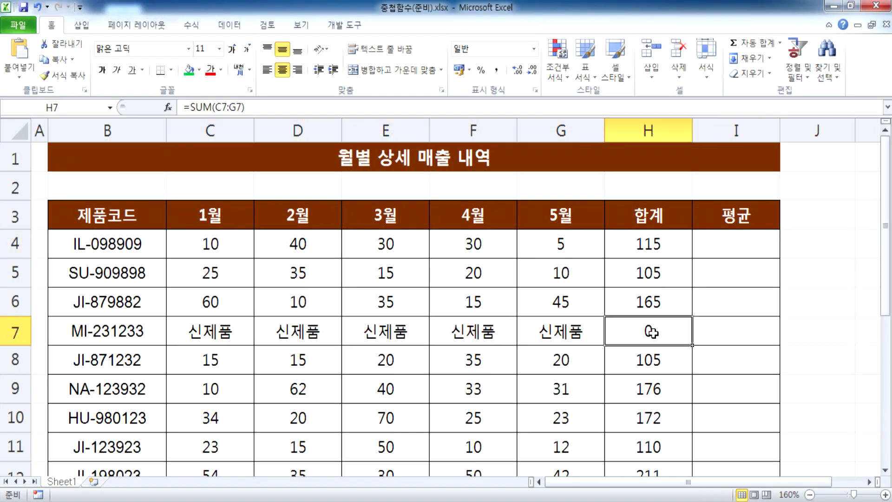
pyautogui.click(739, 337)
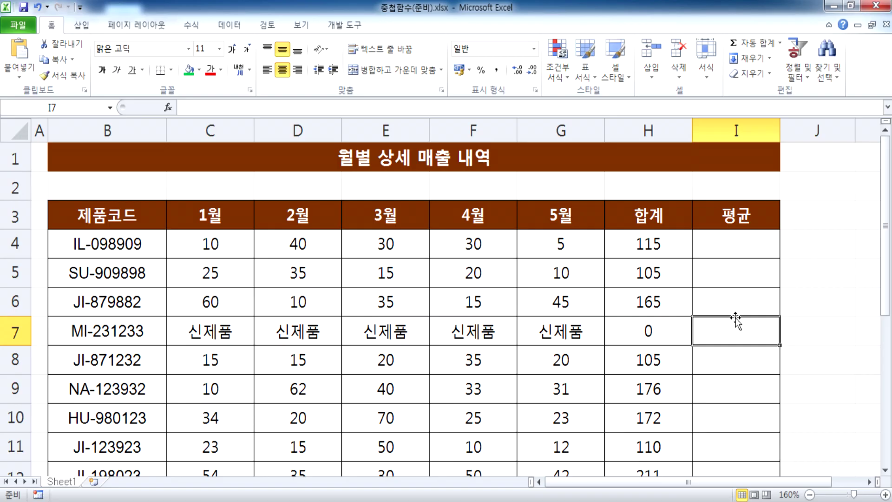
# Step: Switch back to Notepad and replace 처리할 방법 with 0, making the example =IFERROR(AVERAGE(C4:G4), 0)
pyautogui.hotkey('alt', 'Tab')
pyautogui.moveTo(305, 325); pyautogui.dragTo(423, 326)
pyautogui.write('0')
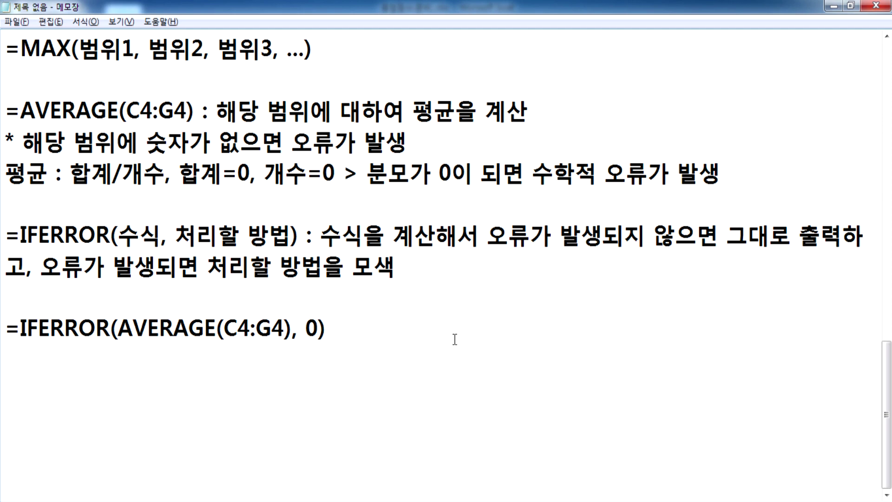
pyautogui.click(394, 344)
# Step: Switch to Excel and start an IFERROR formula in cell I4 of the 평균 column
pyautogui.hotkey('alt', 'Tab')
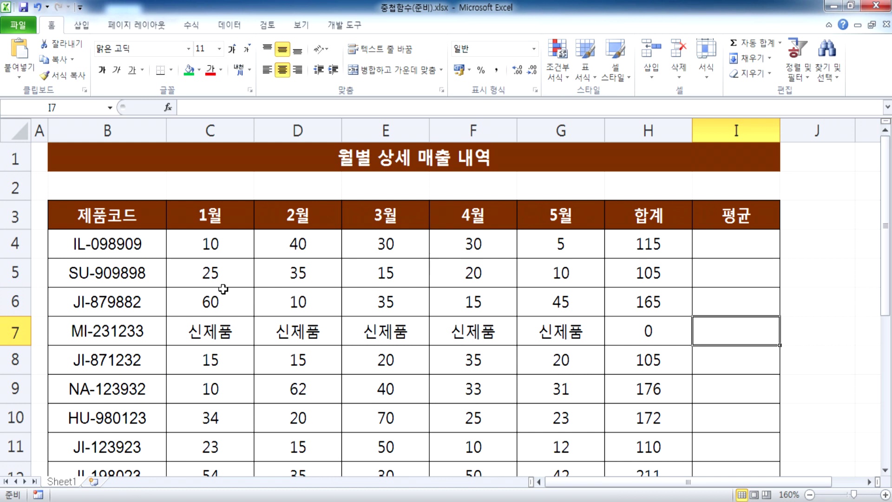
pyautogui.click(716, 242)
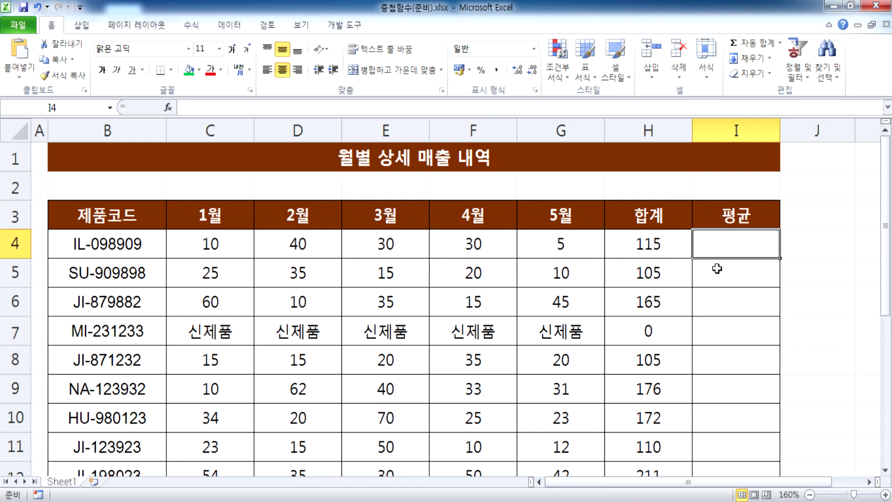
pyautogui.write('=ㅑㄹㄷ')
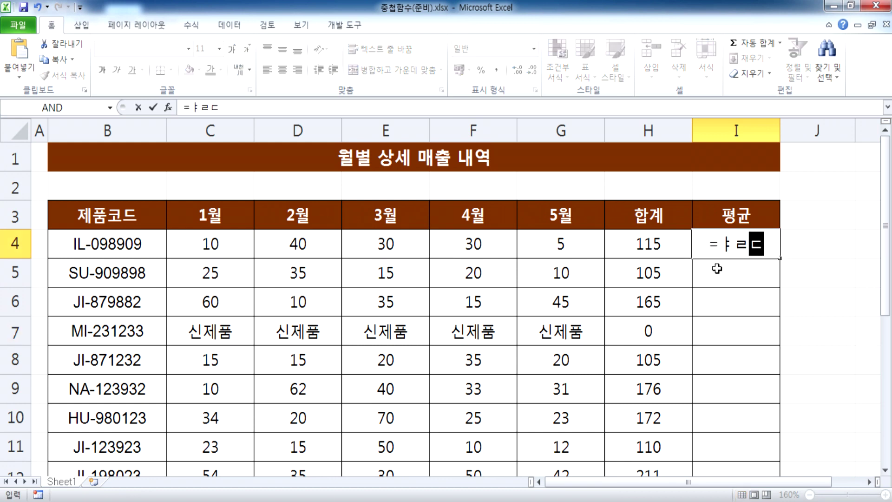
pyautogui.press('BackSpace')
pyautogui.press('BackSpace')
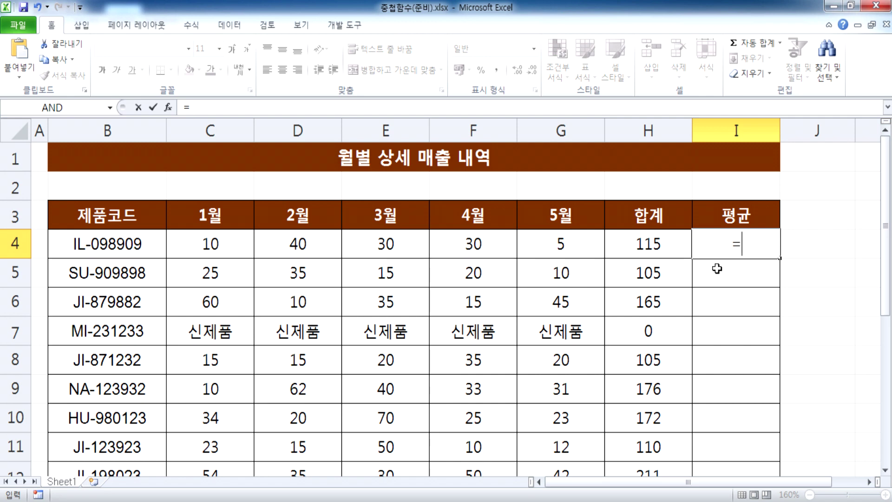
pyautogui.write('IF')
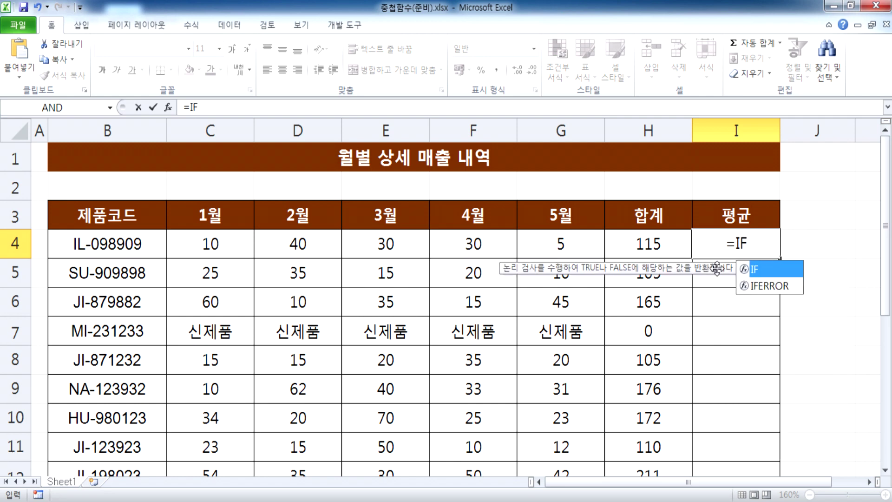
pyautogui.press('Down')
pyautogui.press('Tab')
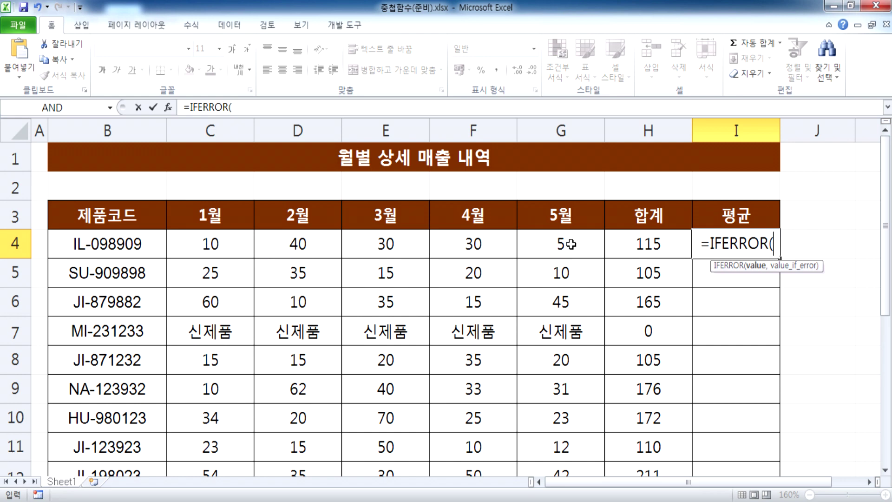
# Step: Complete the IFERROR formula in I4 with AVERAGE(C4:G4) as its value and 0 as the error result
pyautogui.write('AVER')
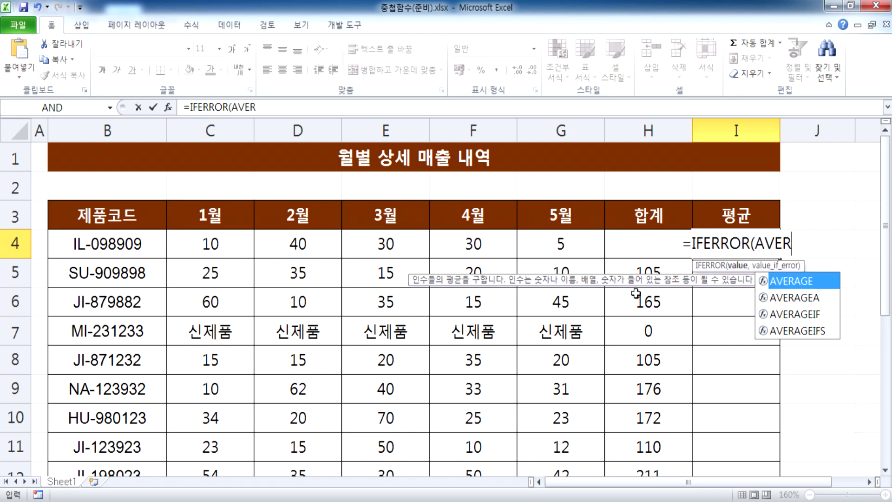
pyautogui.press('Tab')
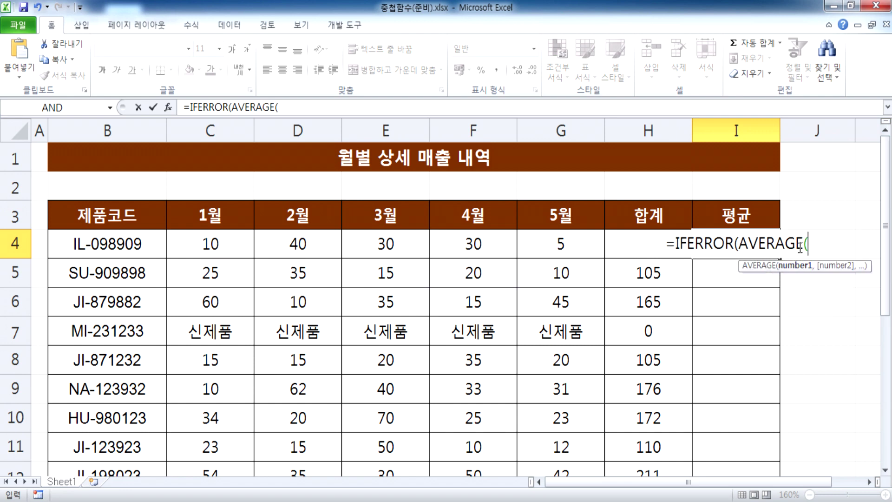
pyautogui.moveTo(200, 250); pyautogui.dragTo(546, 246)
pyautogui.write(')')
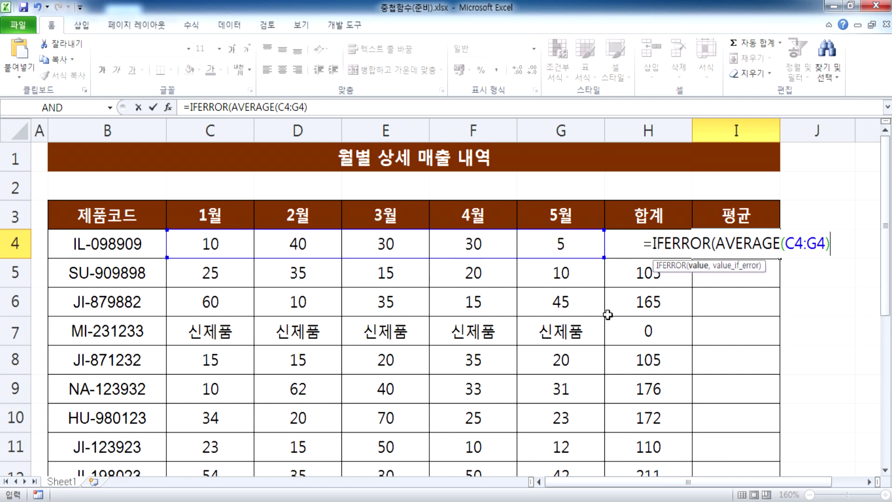
pyautogui.moveTo(716, 243); pyautogui.dragTo(828, 243)
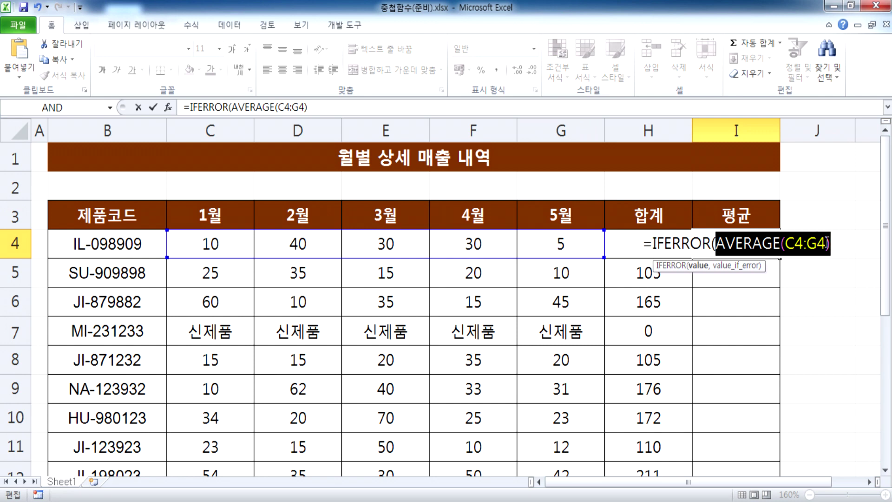
pyautogui.click(835, 243)
pyautogui.write(',0')
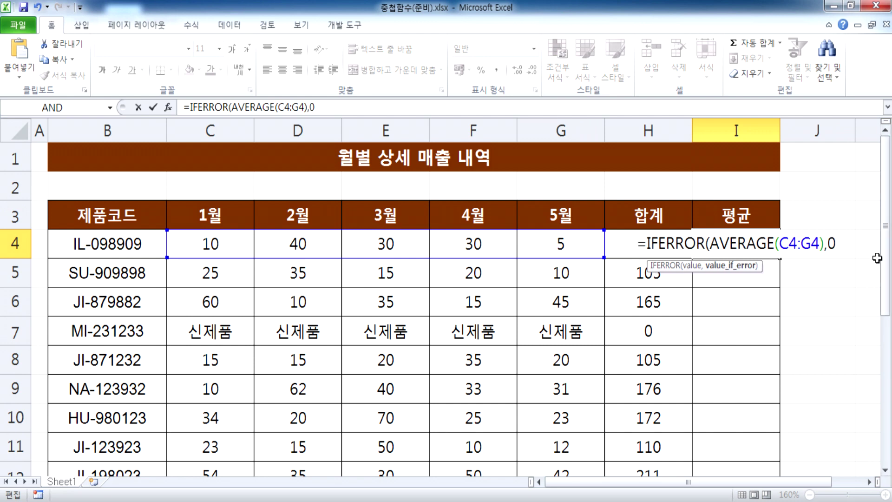
pyautogui.write(')')
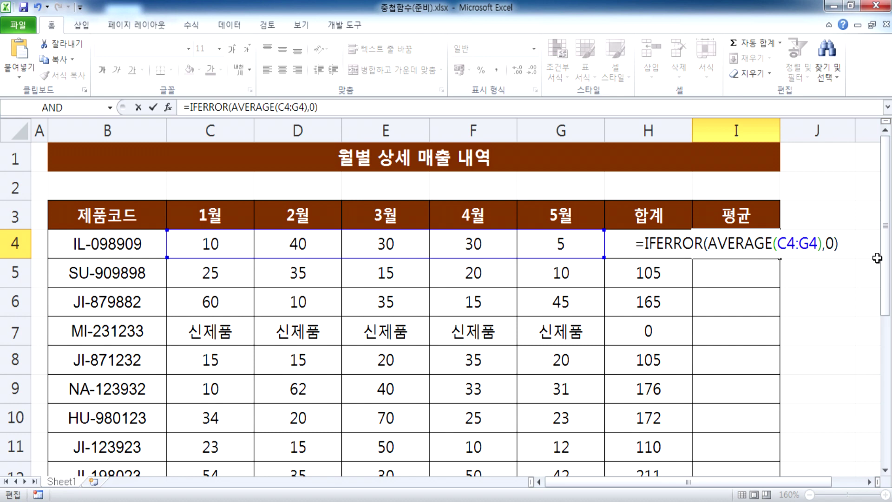
pyautogui.press('Return')
# Step: Fill the I4 formula down the 평균 column and review the results and the formulas in I7 and I4
pyautogui.click(728, 237)
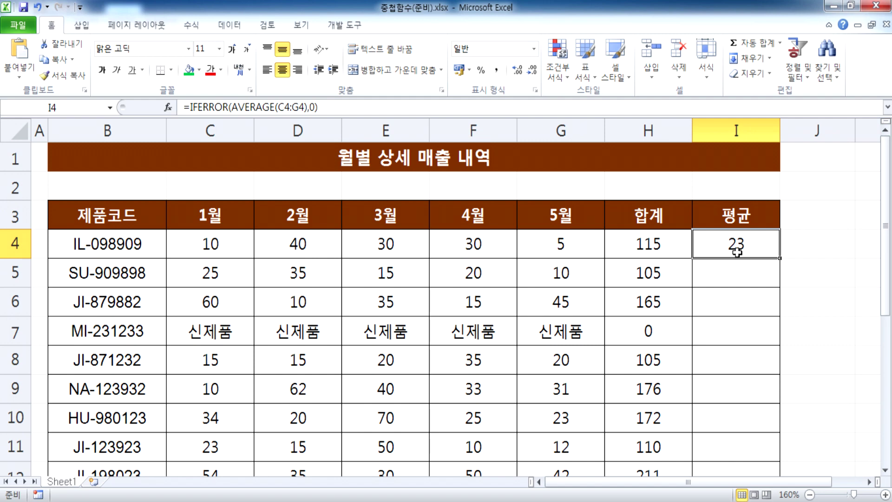
pyautogui.doubleClick(779, 258)
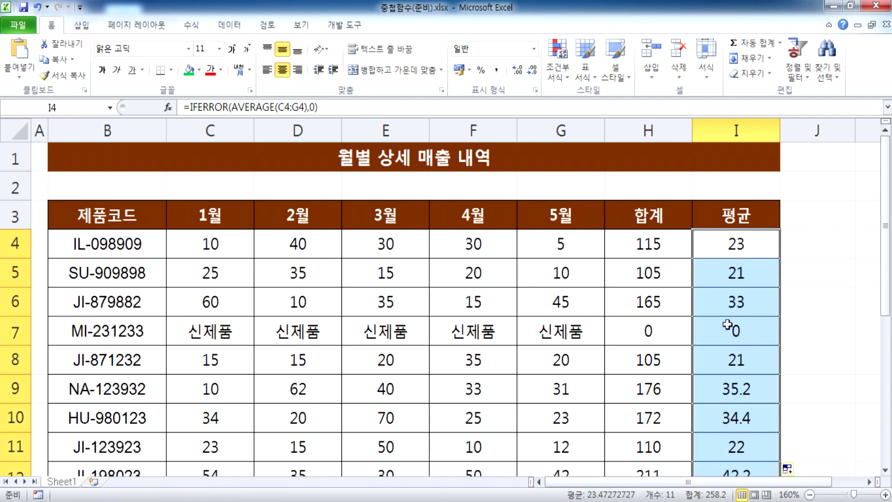
pyautogui.click(724, 326)
pyautogui.scroll(-2, 720, 332)
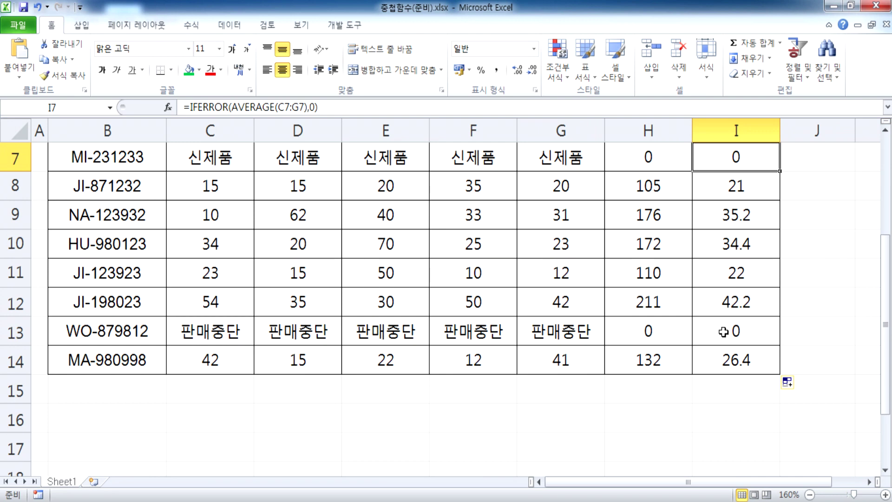
pyautogui.scroll(2, 718, 338)
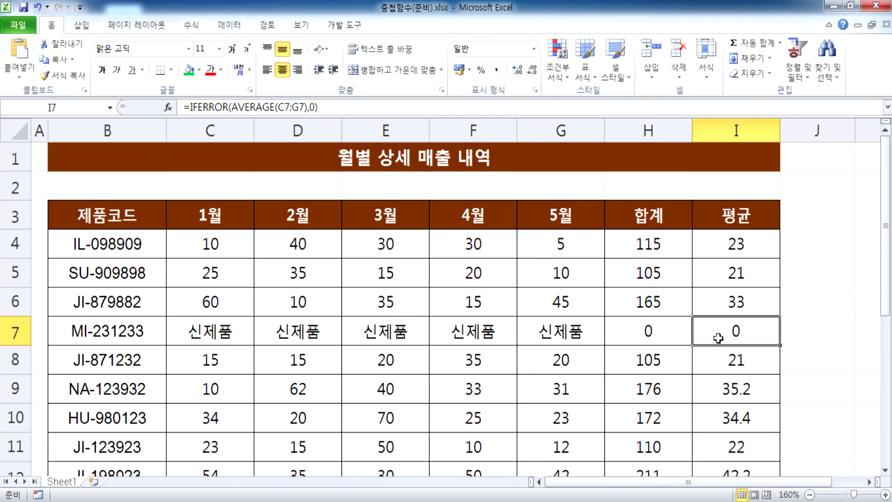
pyautogui.doubleClick(727, 246)
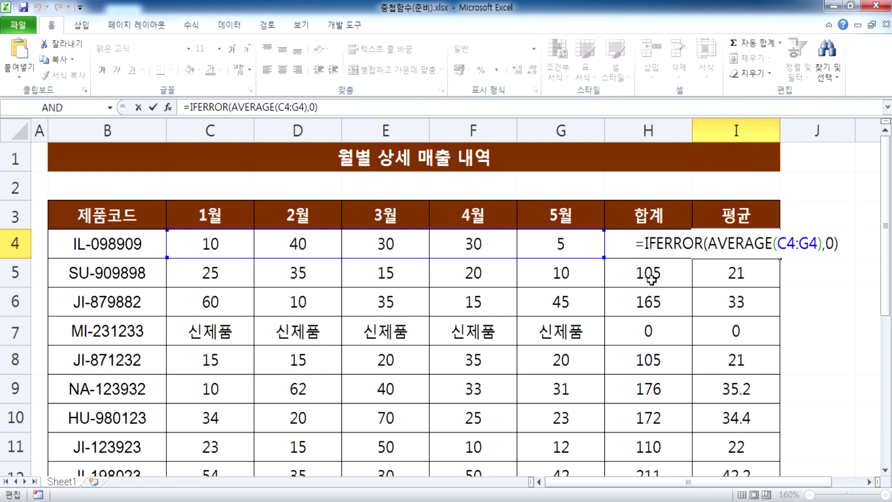
pyautogui.hotkey('ctrl', 'Return')
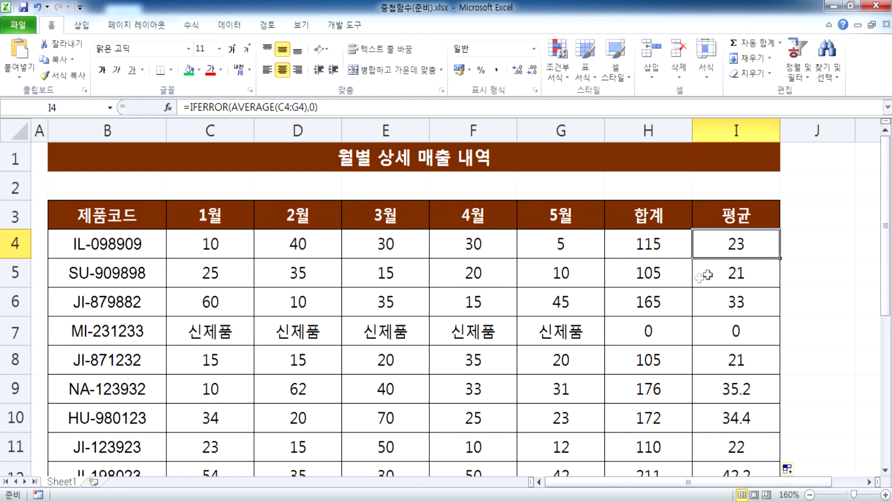
# Step: Clear the 평균 formulas from cells I4:I9 and reselect I4
pyautogui.press('Delete')
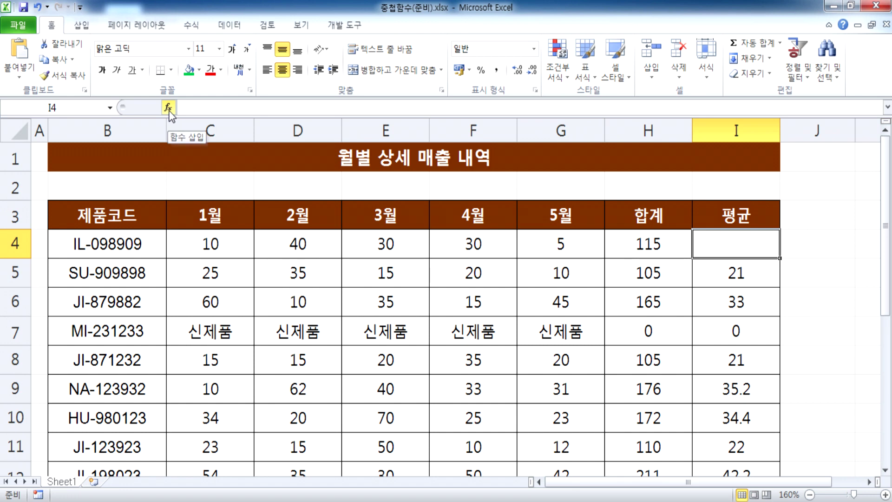
pyautogui.moveTo(731, 249); pyautogui.dragTo(723, 388)
pyautogui.press('Delete')
pyautogui.click(725, 237)
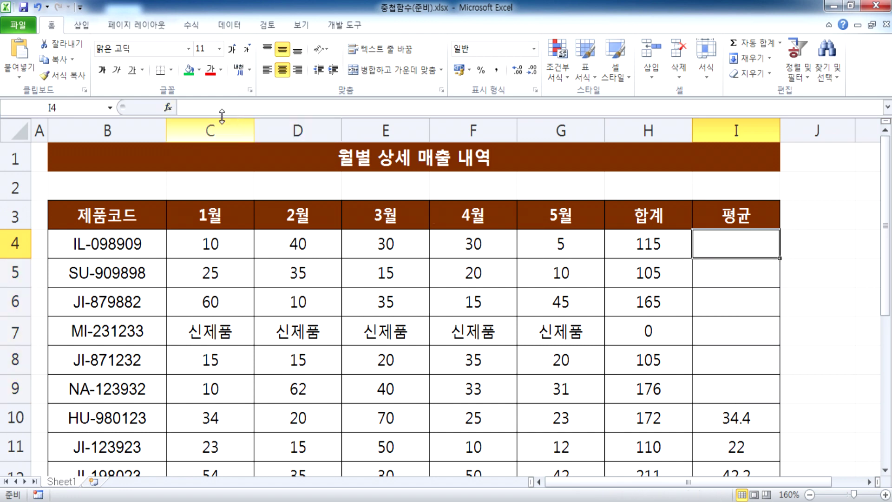
# Step: Examine IFERROR and the 재무, 날짜/시간 and 논리 categories in the Insert Function wizard, closing it without inserting anything
pyautogui.click(169, 110)
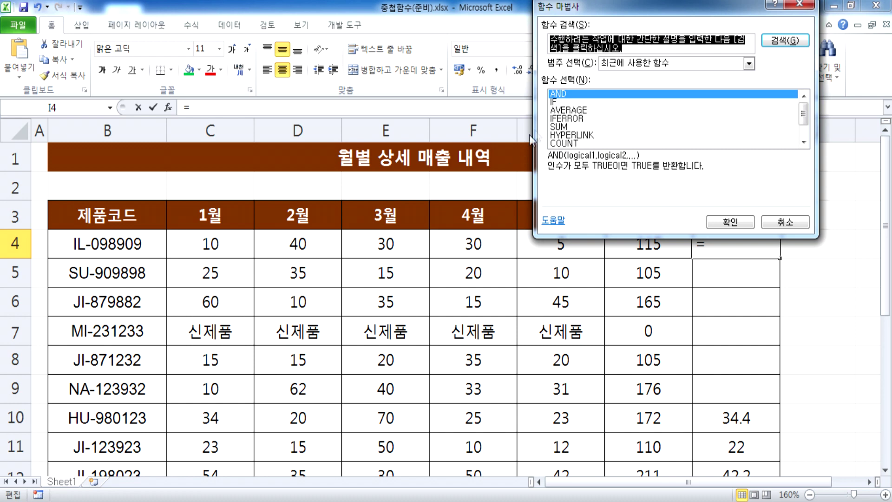
pyautogui.click(561, 119)
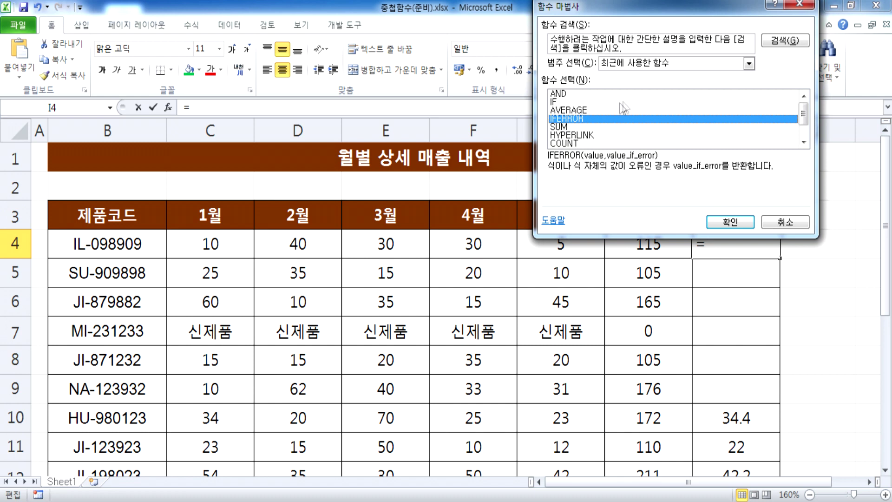
pyautogui.click(634, 63)
pyautogui.click(618, 91)
pyautogui.click(639, 65)
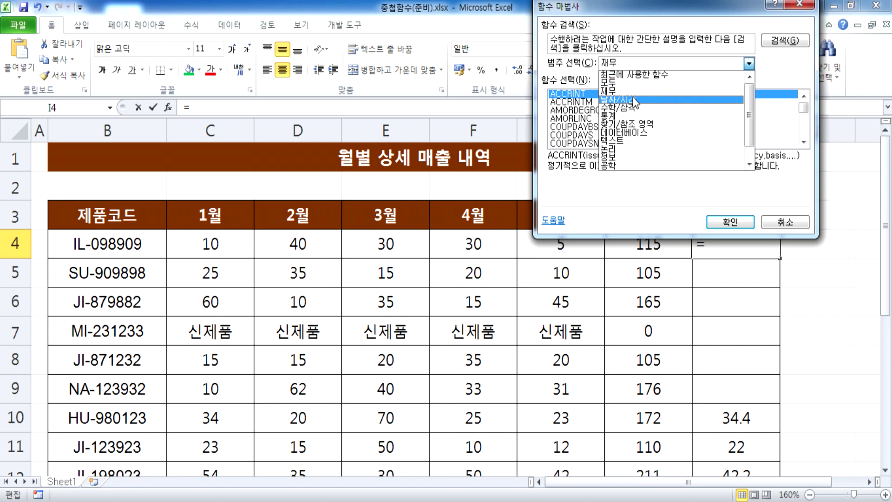
pyautogui.click(636, 99)
pyautogui.click(639, 65)
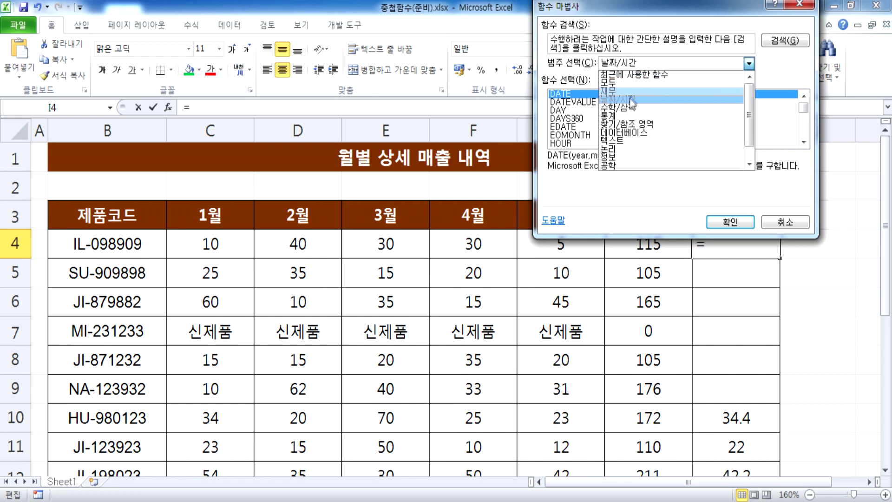
pyautogui.click(620, 148)
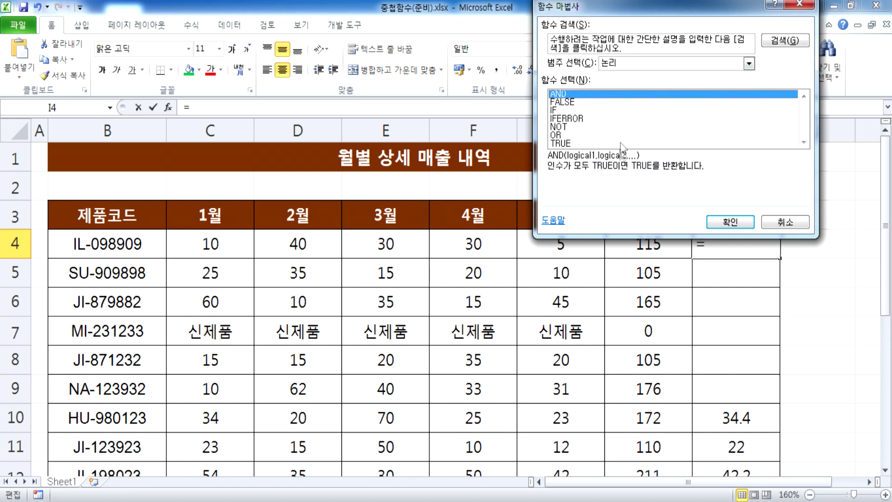
pyautogui.click(617, 65)
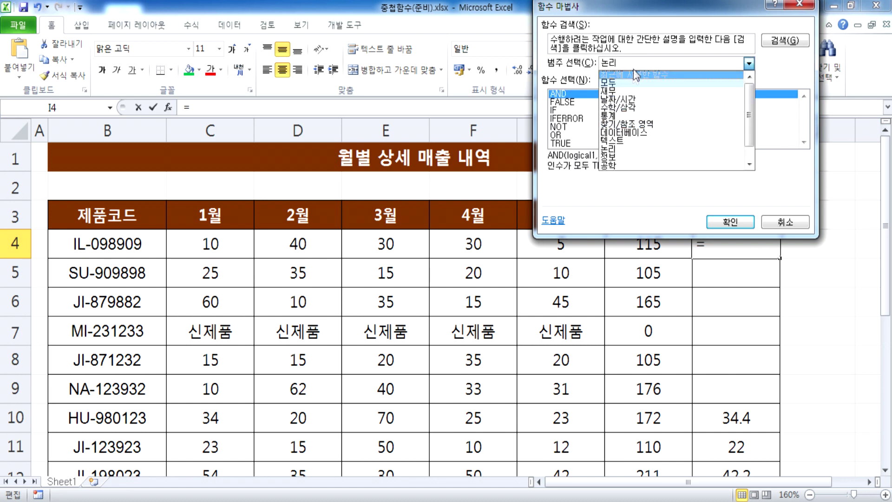
pyautogui.click(789, 227)
pyautogui.click(789, 227)
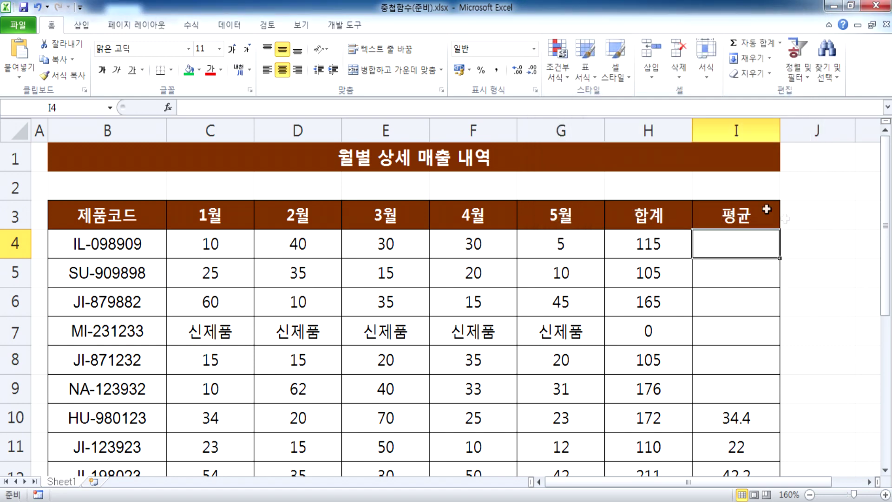
# Step: Examine the 논리, 텍스트, 날짜 및 시간, 찾기/참조 영역, 수학/삼각 and 함수 추가 categories in the function library without inserting anything
pyautogui.click(191, 26)
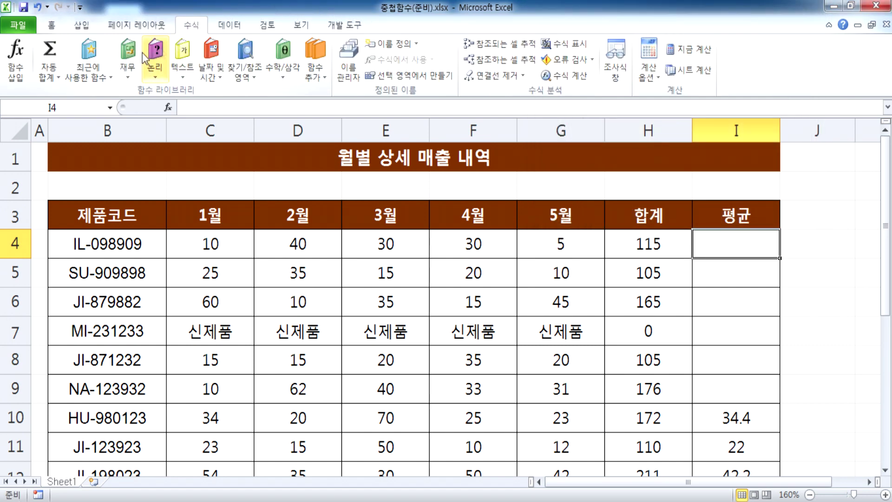
pyautogui.click(128, 77)
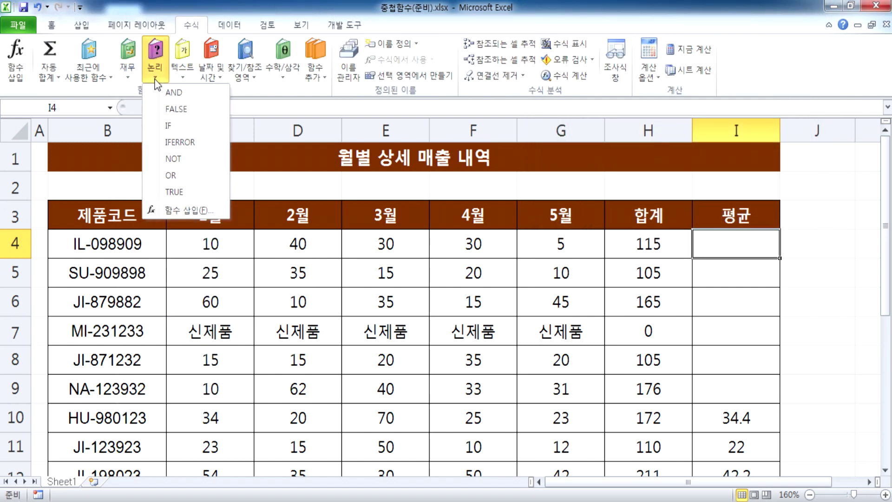
pyautogui.click(208, 83)
pyautogui.click(208, 82)
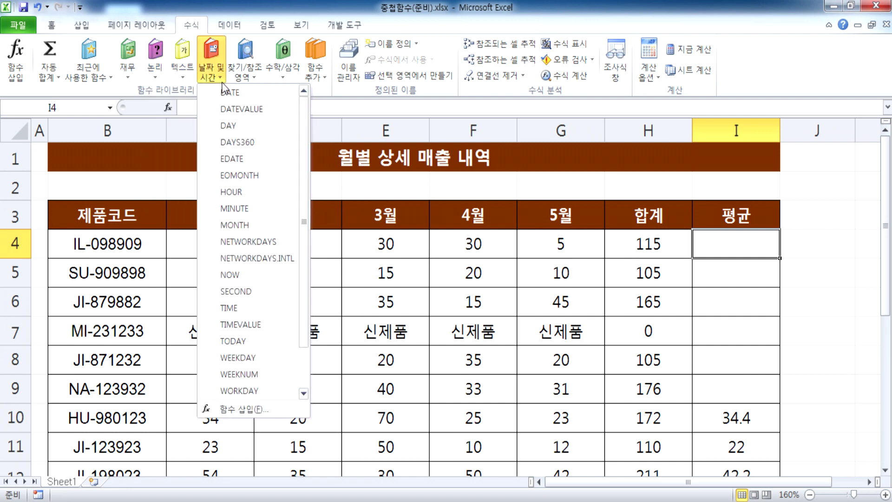
pyautogui.moveTo(249, 85)
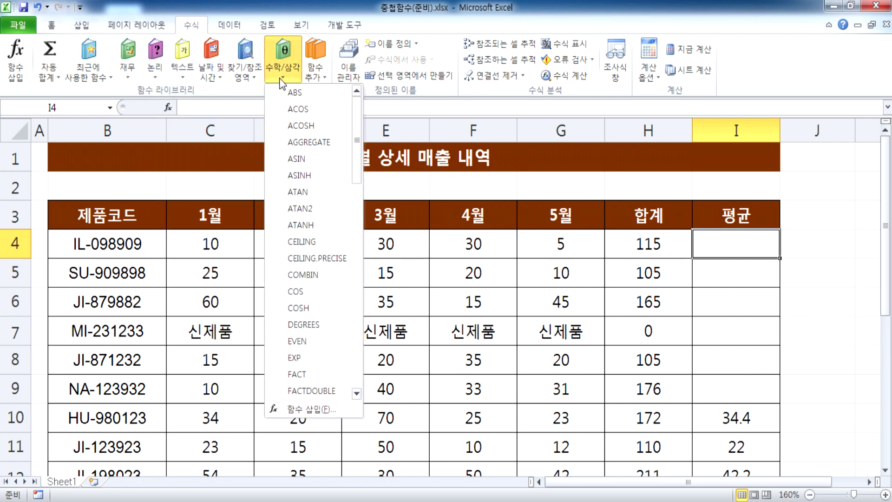
pyautogui.moveTo(313, 82)
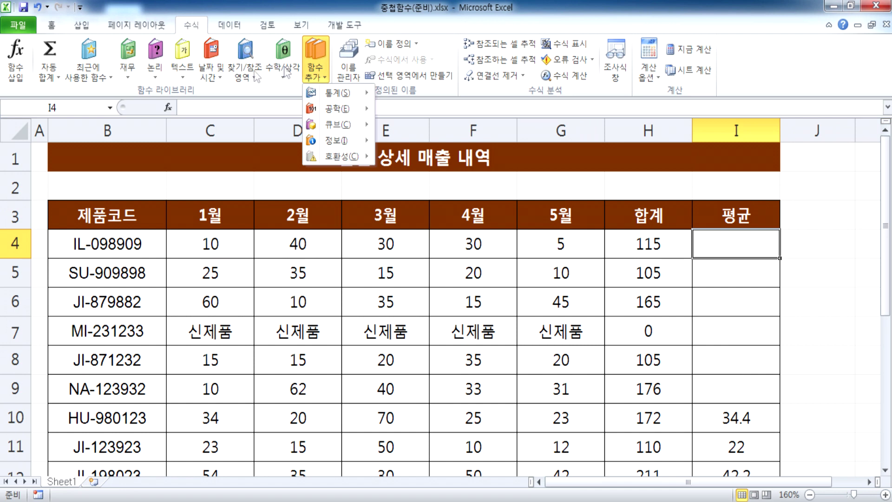
pyautogui.click(156, 81)
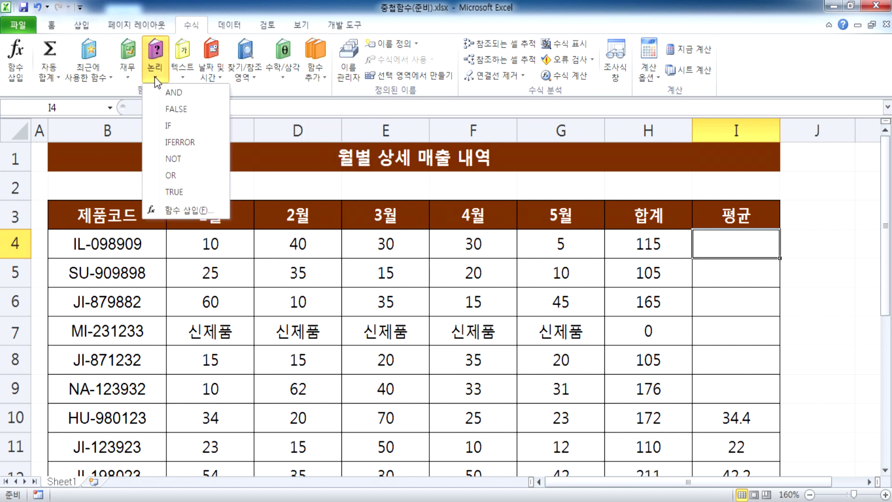
pyautogui.click(191, 76)
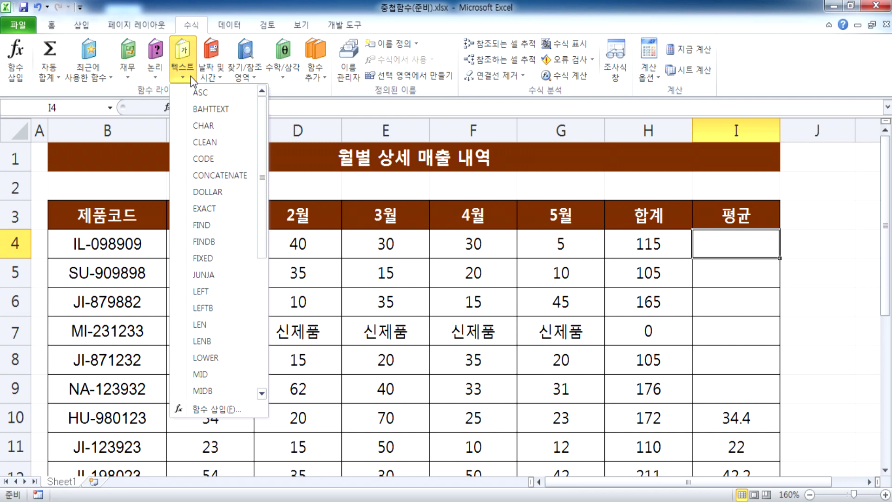
pyautogui.click(207, 79)
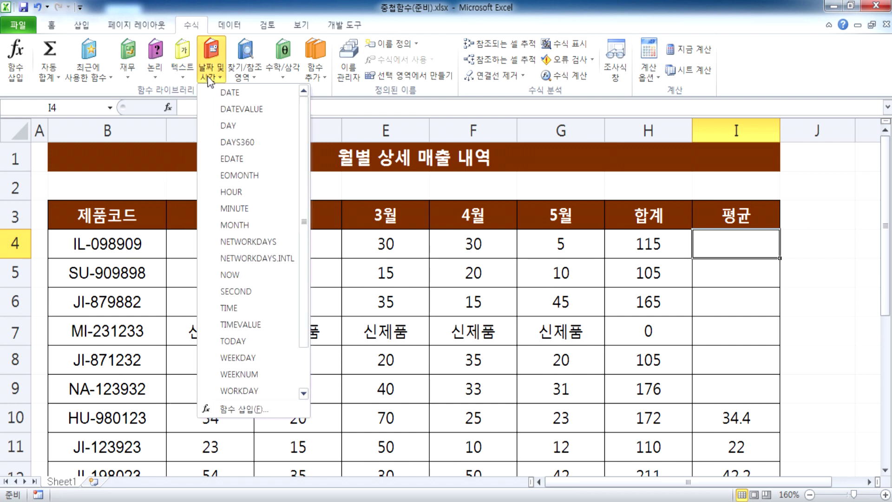
pyautogui.click(221, 74)
pyautogui.click(251, 74)
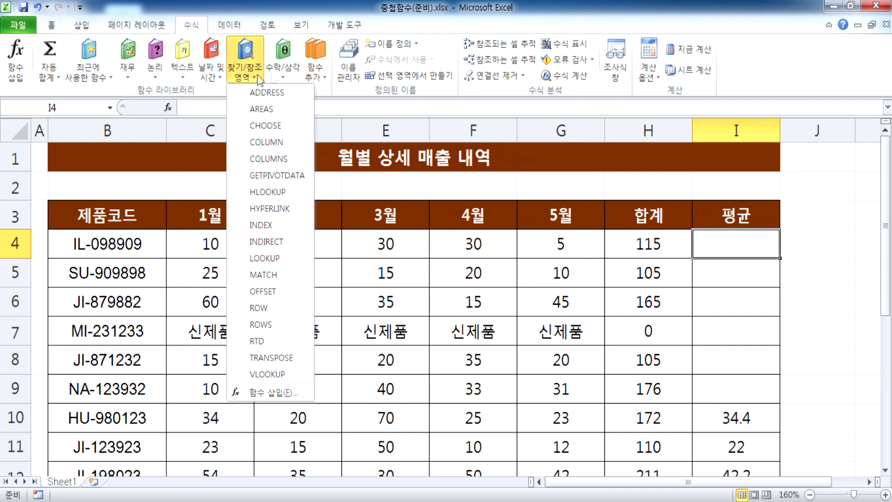
pyautogui.click(164, 77)
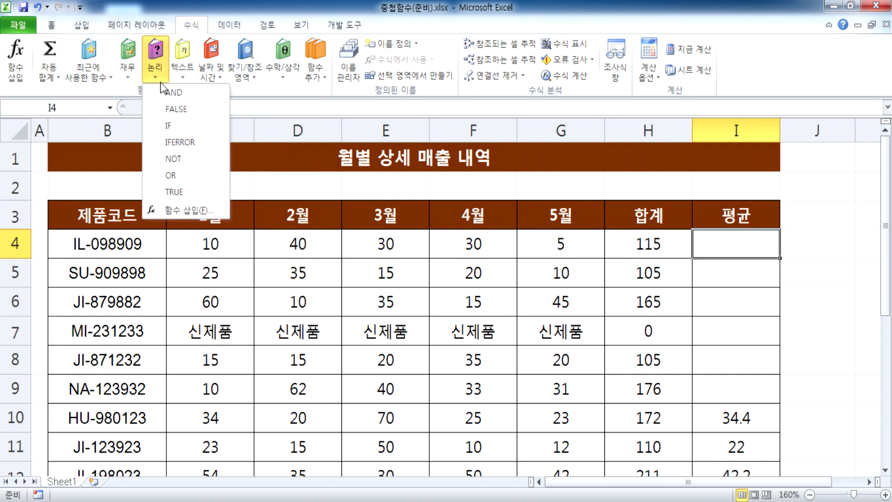
pyautogui.click(189, 75)
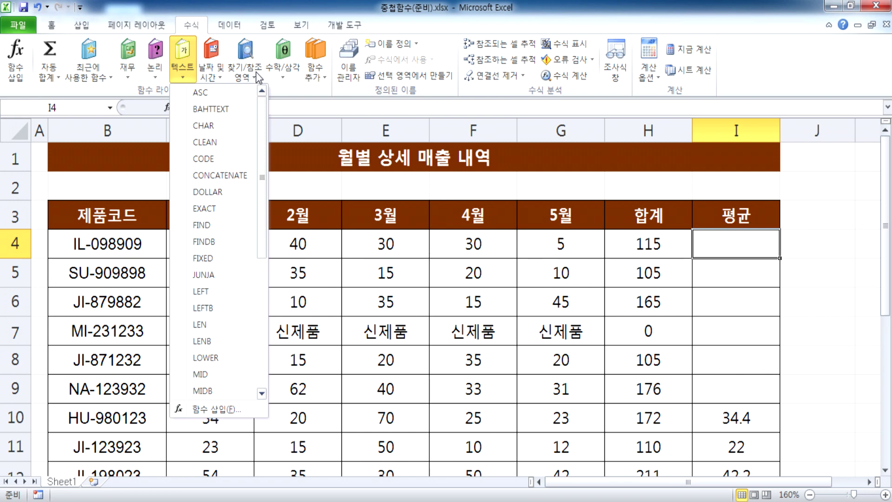
# Step: Start an IFERROR formula in I4 and open its function arguments dialog, placed clear of the formula cell
pyautogui.click(735, 246)
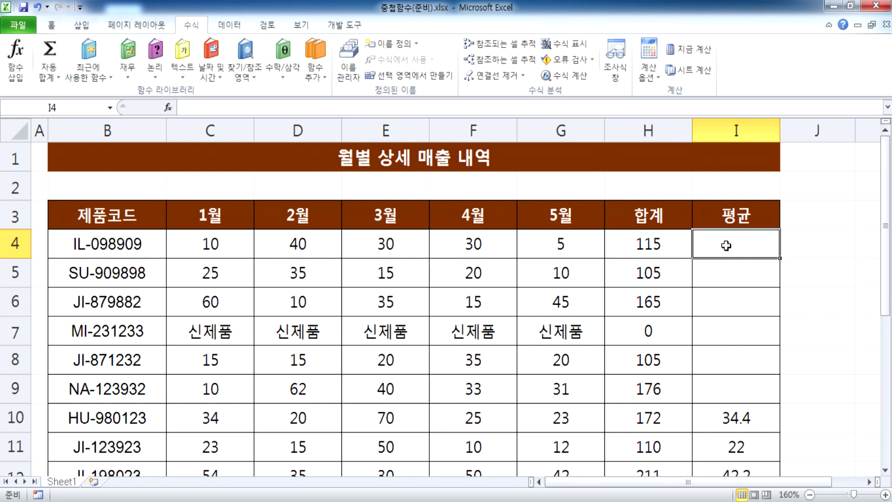
pyautogui.write('=IFERROR')
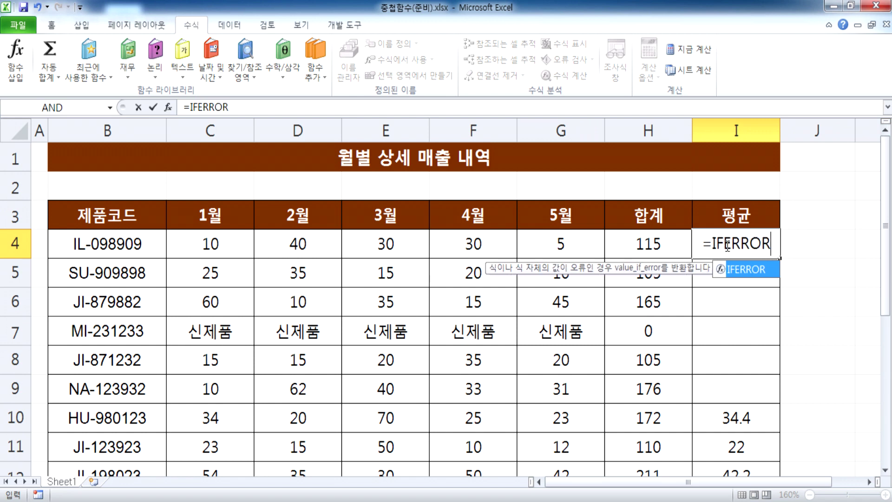
pyautogui.write('(')
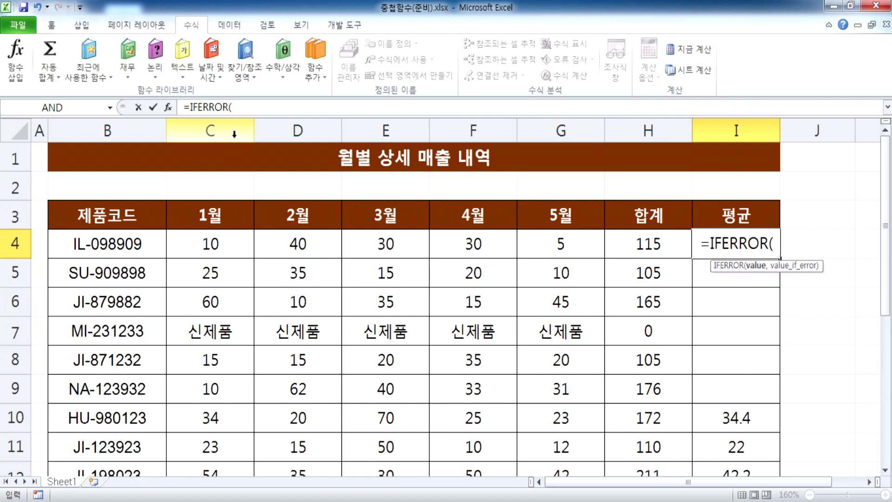
pyautogui.click(169, 108)
pyautogui.moveTo(589, 53); pyautogui.dragTo(376, 94)
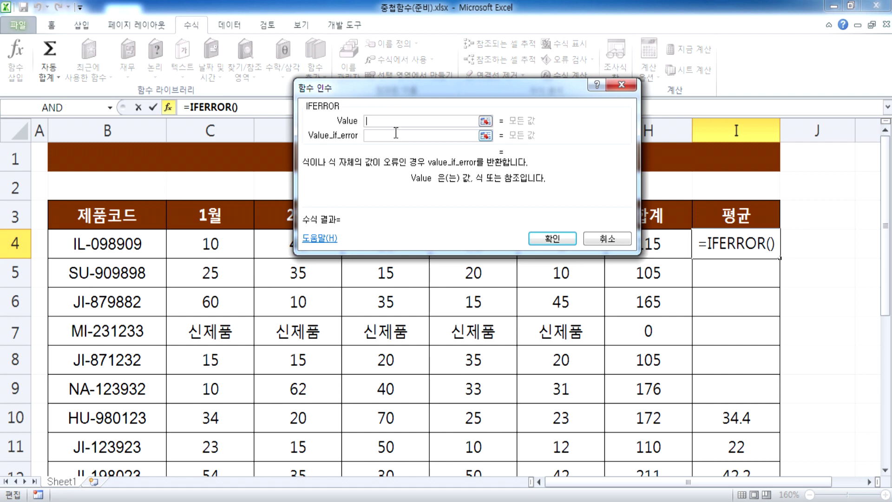
pyautogui.moveTo(381, 90); pyautogui.dragTo(376, 122)
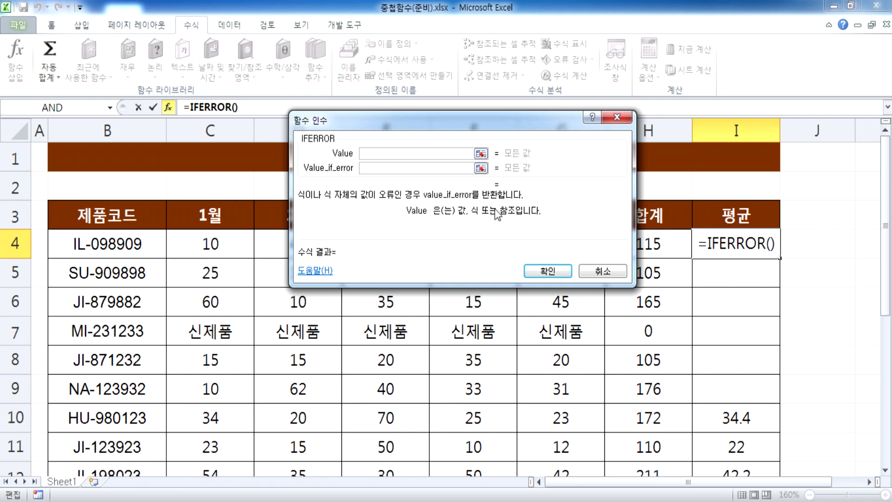
pyautogui.moveTo(461, 121); pyautogui.dragTo(445, 244)
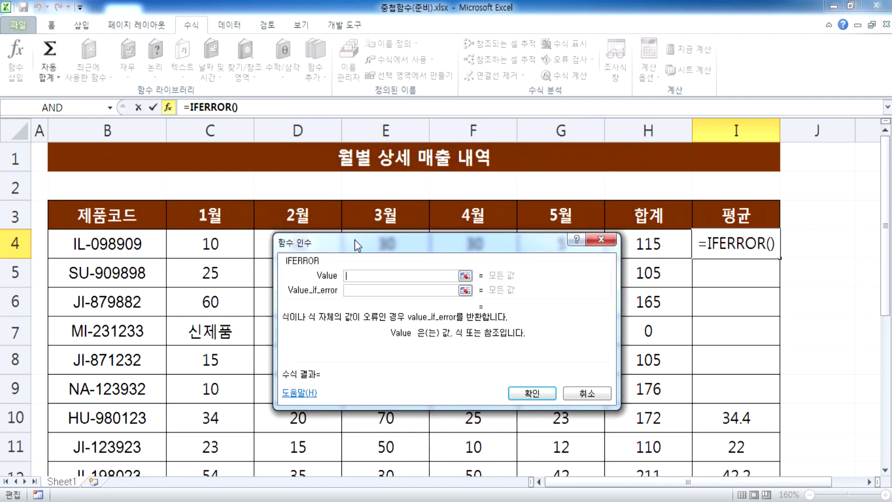
pyautogui.moveTo(355, 239); pyautogui.dragTo(344, 186)
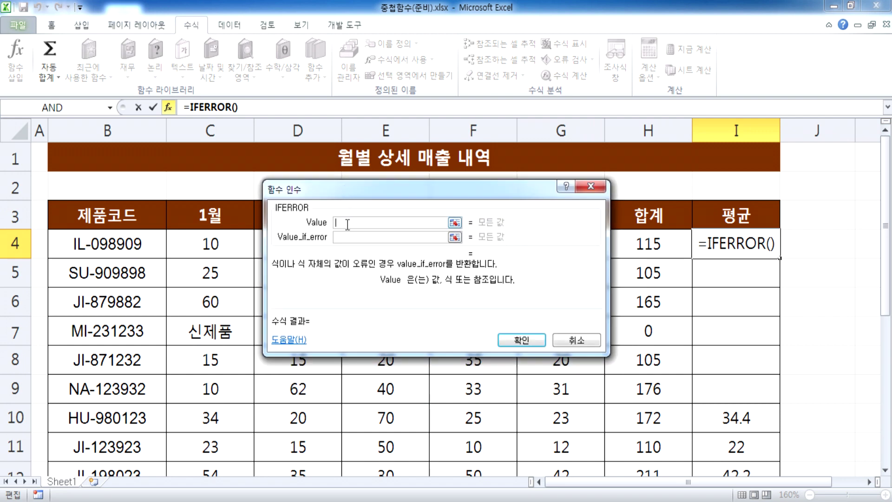
pyautogui.write('A')
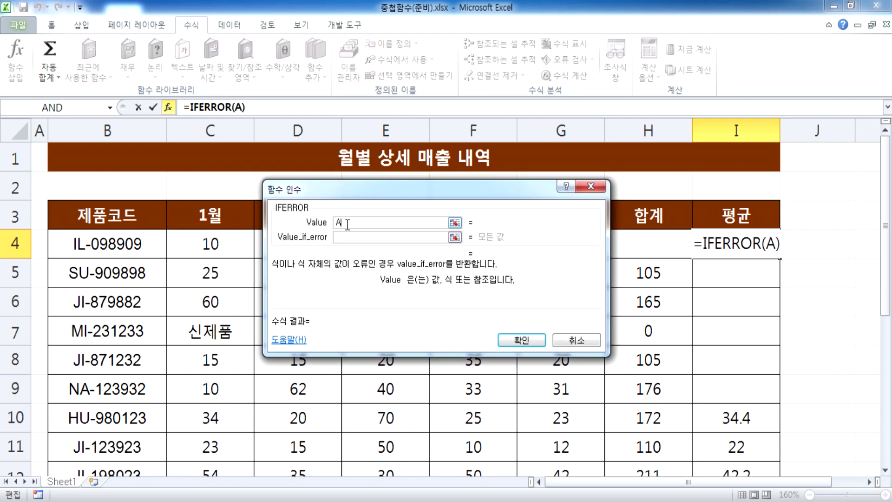
pyautogui.press('BackSpace')
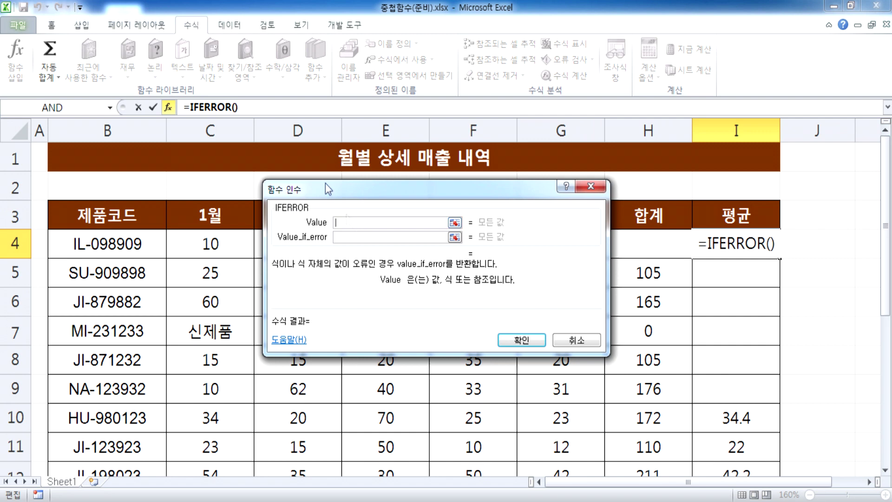
pyautogui.click(237, 109)
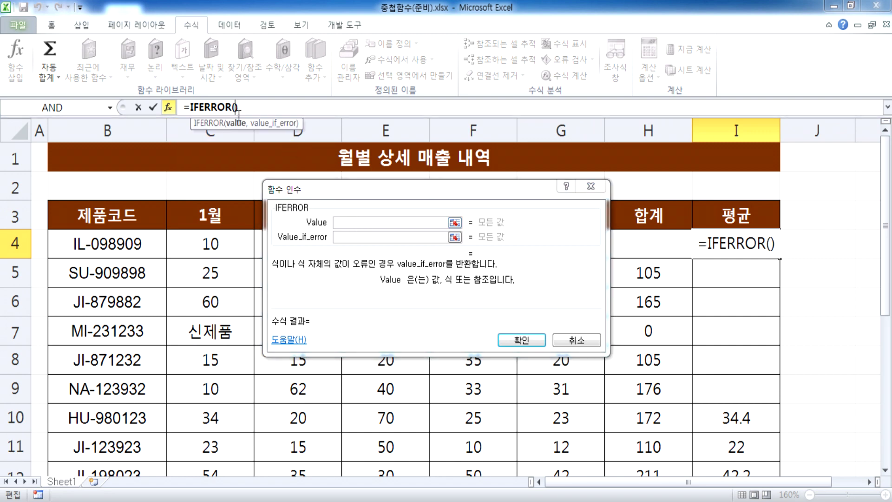
pyautogui.write('AVE')
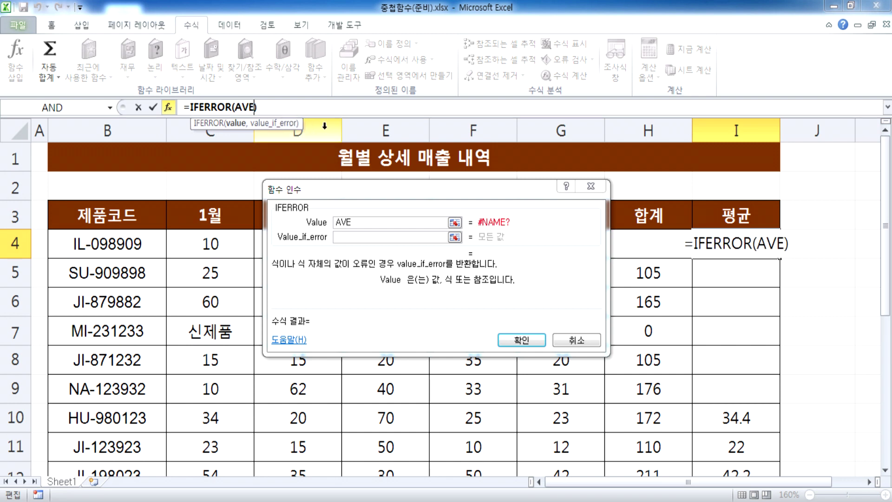
pyautogui.write('R')
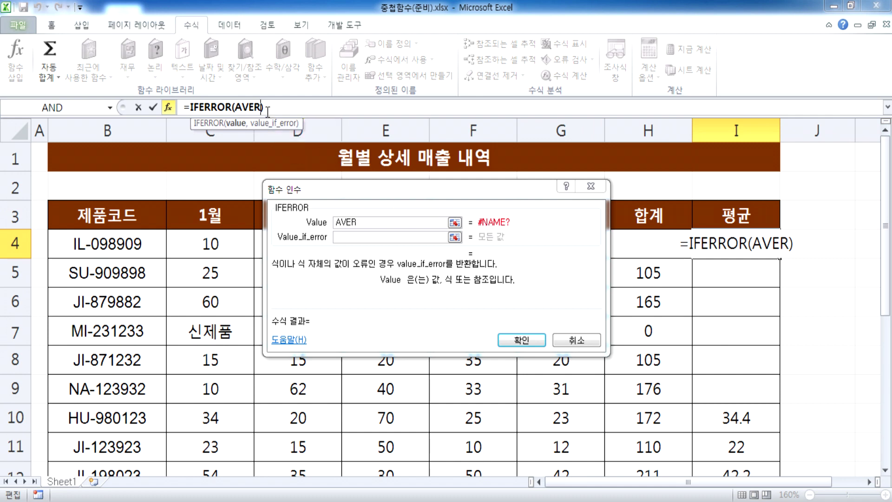
pyautogui.write('AGE')
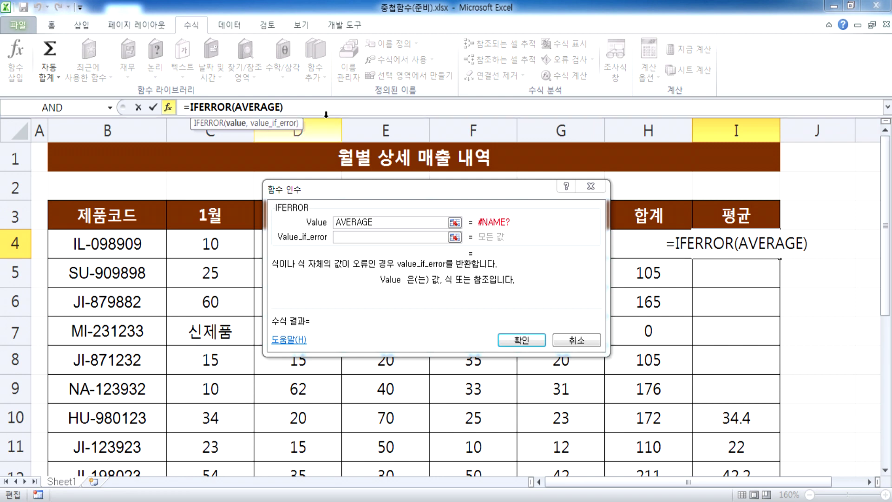
pyautogui.write('(')
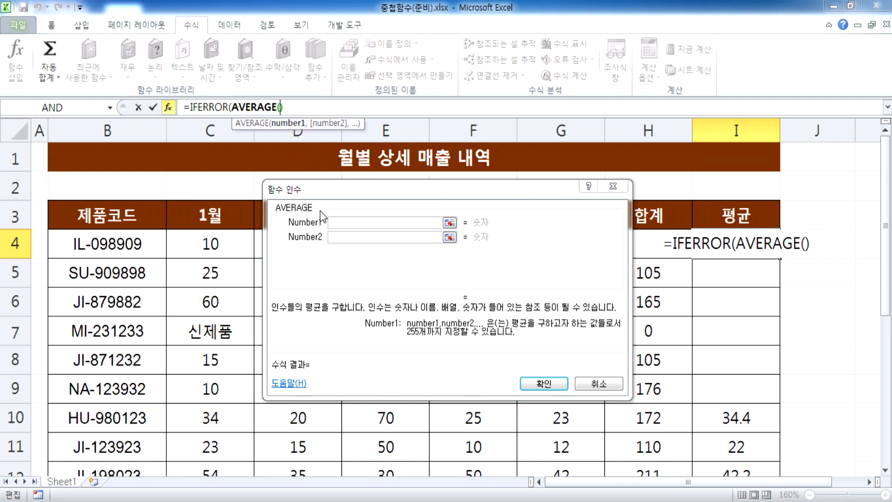
pyautogui.moveTo(234, 111); pyautogui.dragTo(283, 110)
pyautogui.press('Delete')
# Step: Nest AVERAGE in the Value argument of IFERROR, with C4:G4 as its Number1 range
pyautogui.click(343, 222)
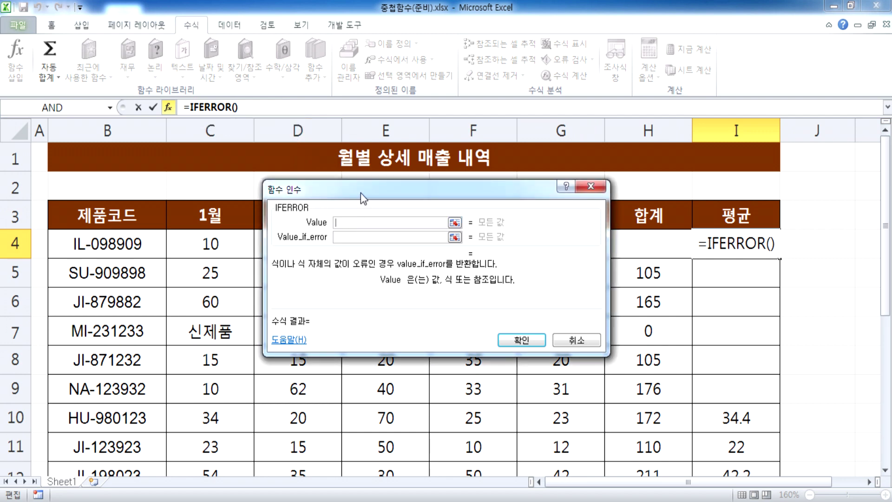
pyautogui.write('AVERAGE')
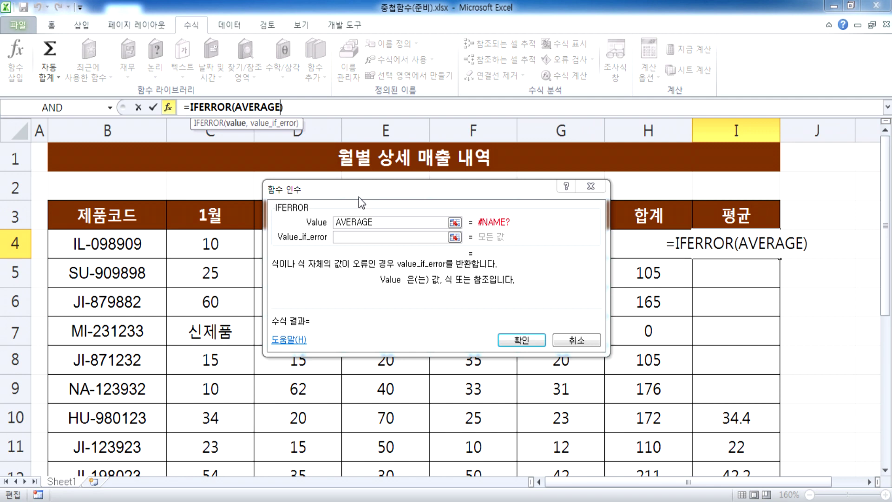
pyautogui.write('(')
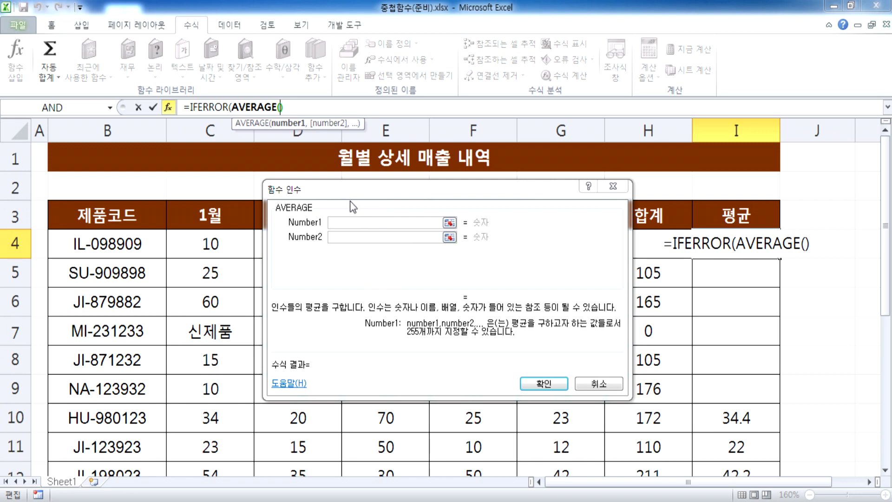
pyautogui.moveTo(347, 191); pyautogui.dragTo(314, 273)
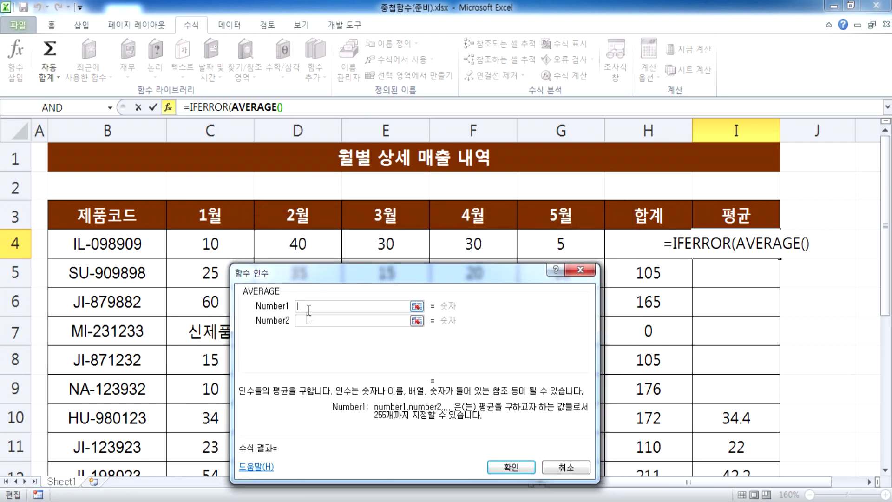
pyautogui.moveTo(207, 243); pyautogui.dragTo(540, 246)
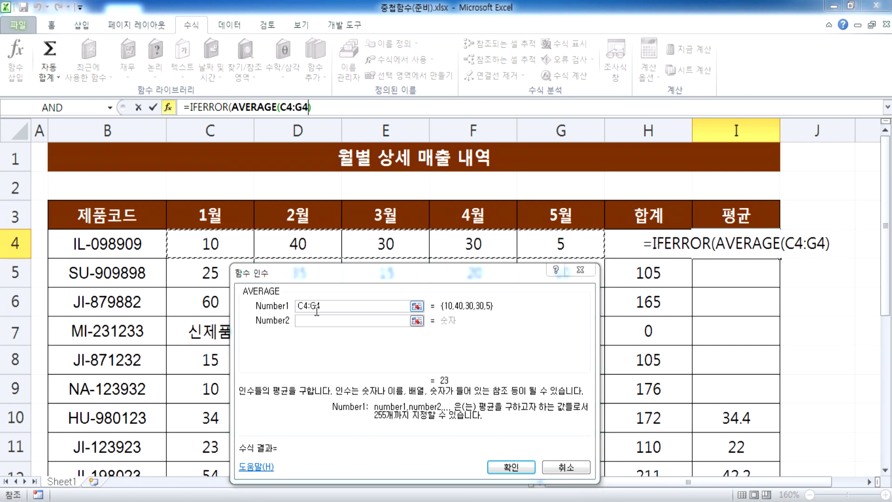
pyautogui.moveTo(344, 273); pyautogui.dragTo(343, 172)
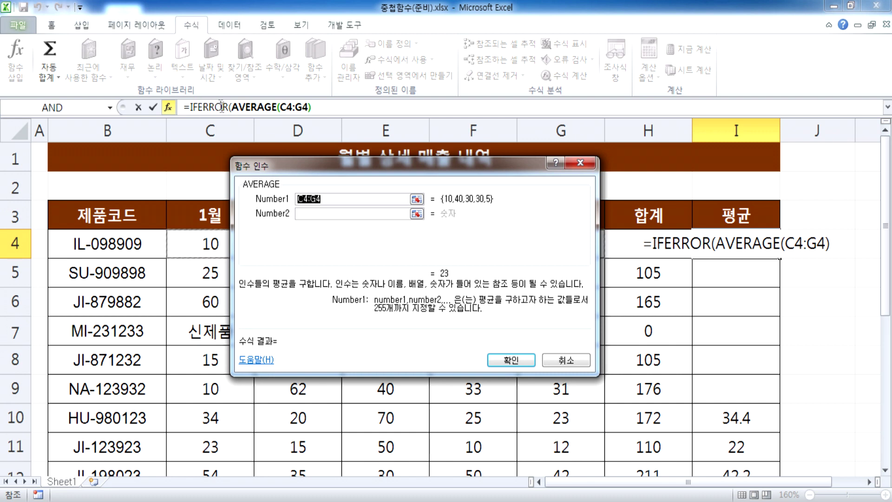
# Step: Return to the IFERROR arguments, set Value_if_error to 0 and enter the formula in I4
pyautogui.click(207, 107)
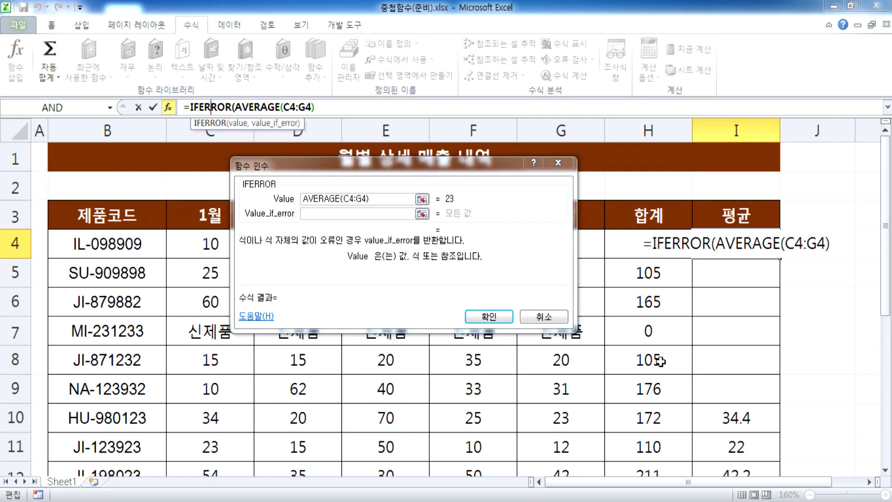
pyautogui.click(322, 213)
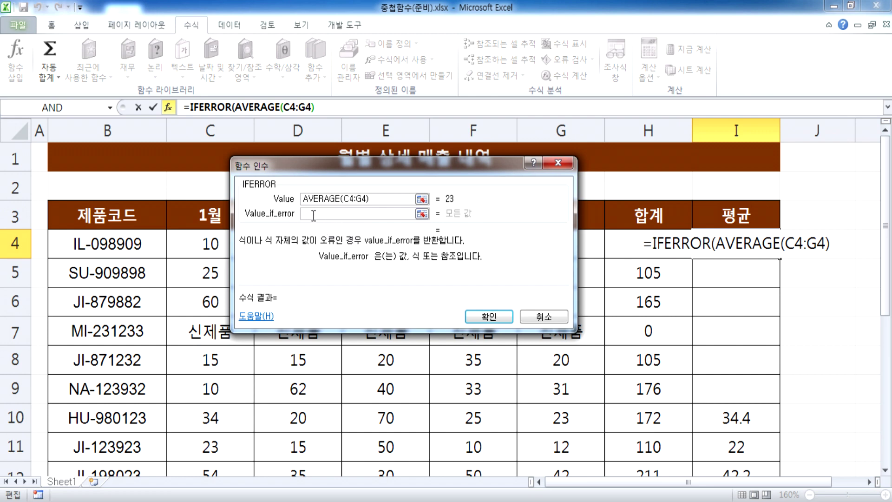
pyautogui.write('0')
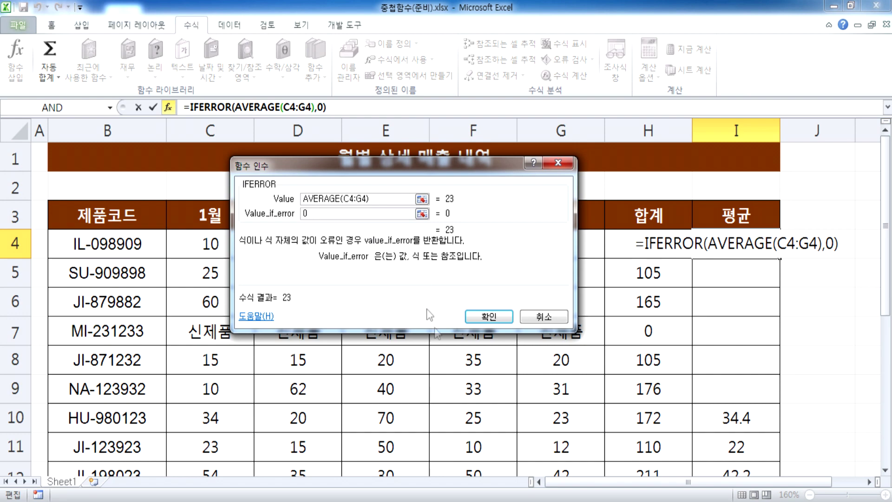
pyautogui.click(476, 318)
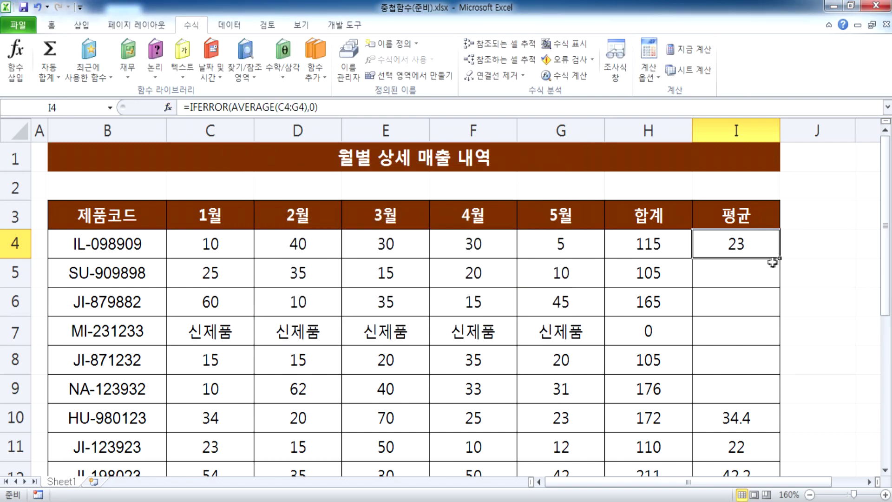
# Step: Fill the IFERROR formula from I4 down the 평균 column through I9
pyautogui.doubleClick(778, 258)
pyautogui.click(730, 247)
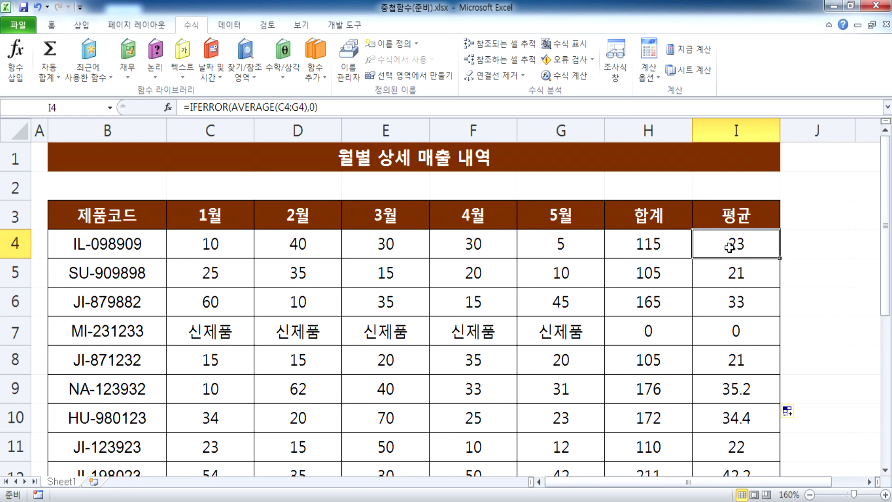
# Step: From E2, examine the Settlement, Maturity, Frequency and Basis argument descriptions of COUPDAYSNC in the 재무 category without inserting the function
pyautogui.click(384, 183)
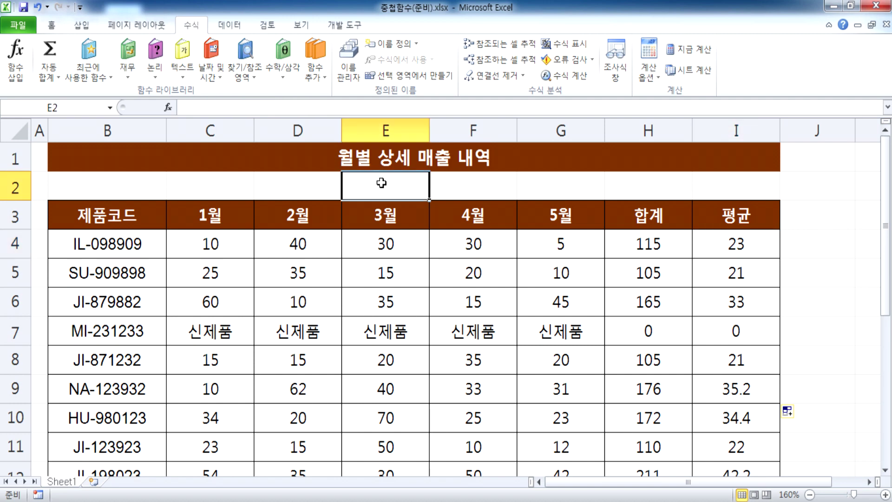
pyautogui.click(130, 69)
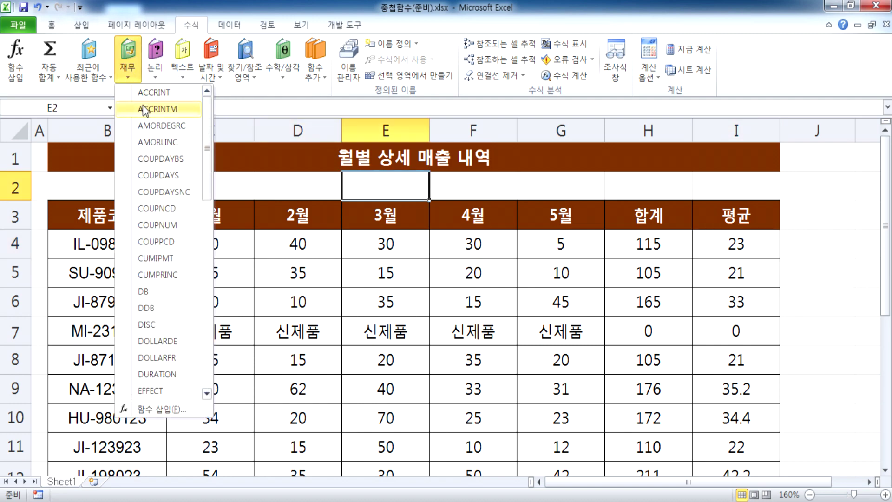
pyautogui.click(164, 192)
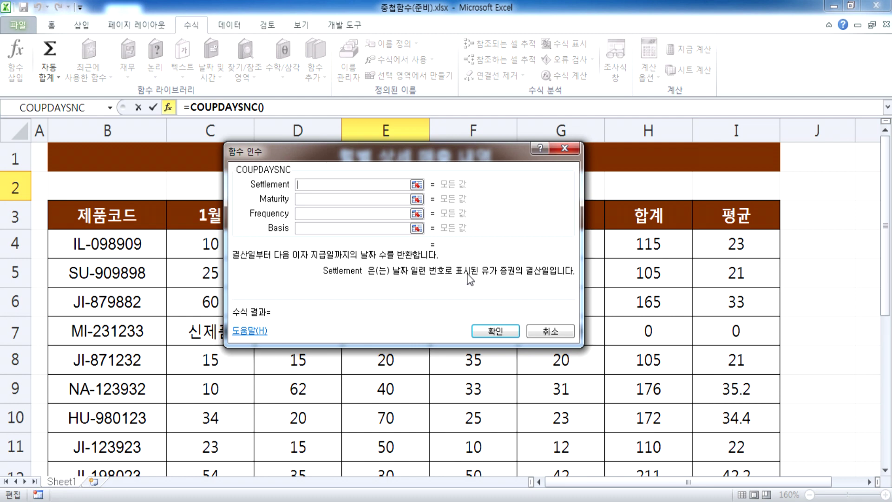
pyautogui.click(303, 200)
pyautogui.click(347, 184)
pyautogui.click(308, 214)
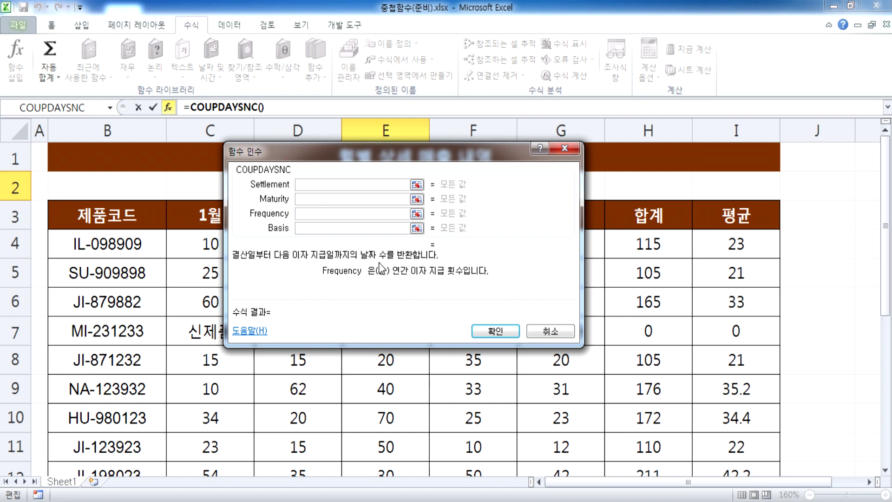
pyautogui.click(311, 227)
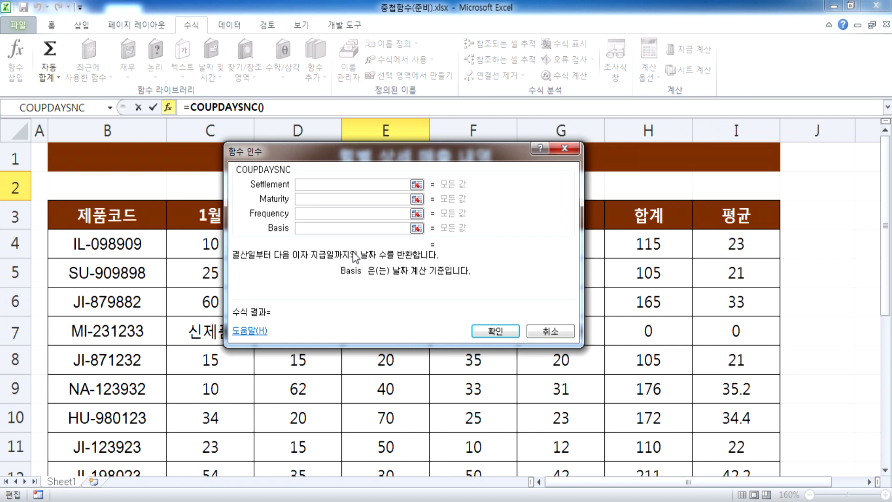
pyautogui.click(530, 332)
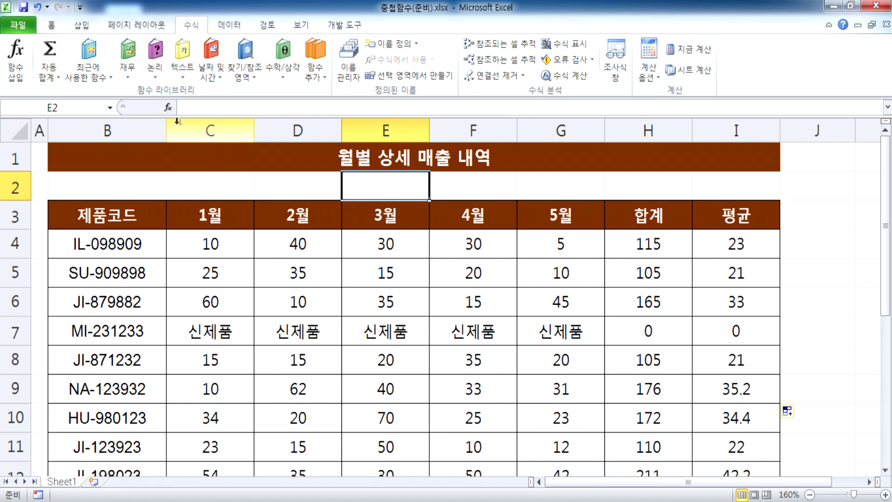
# Step: Examine the Settlement, Maturity and Coupon argument descriptions of the 재무 function DURATION and cancel it
pyautogui.click(132, 80)
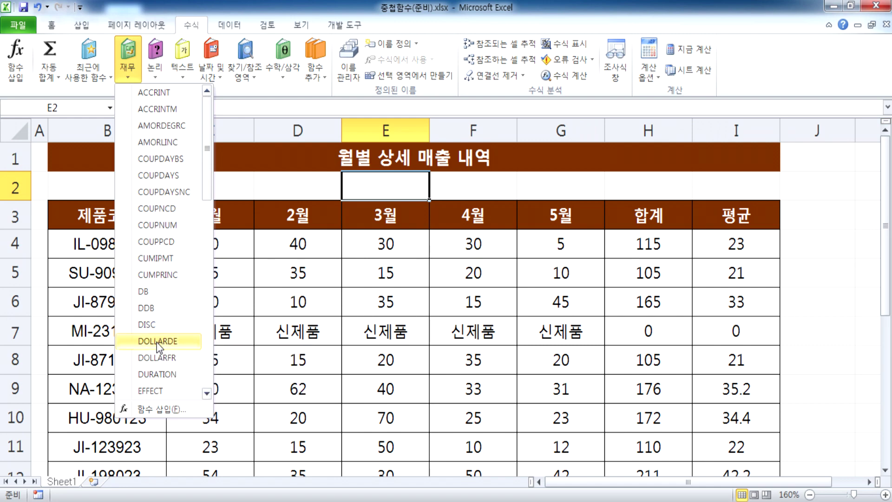
pyautogui.click(163, 377)
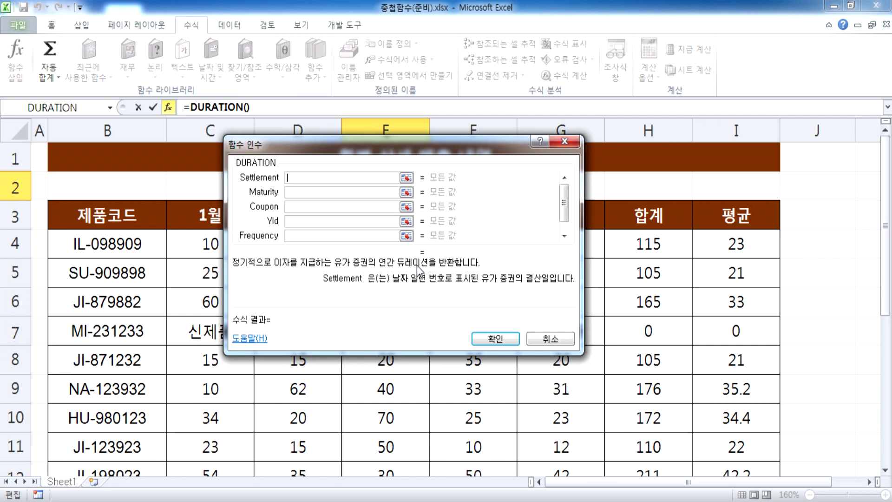
pyautogui.click(313, 191)
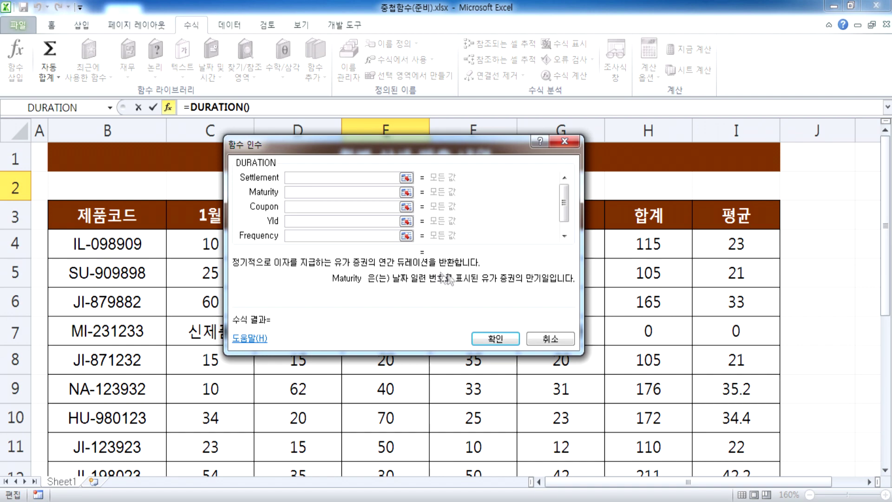
pyautogui.click(339, 206)
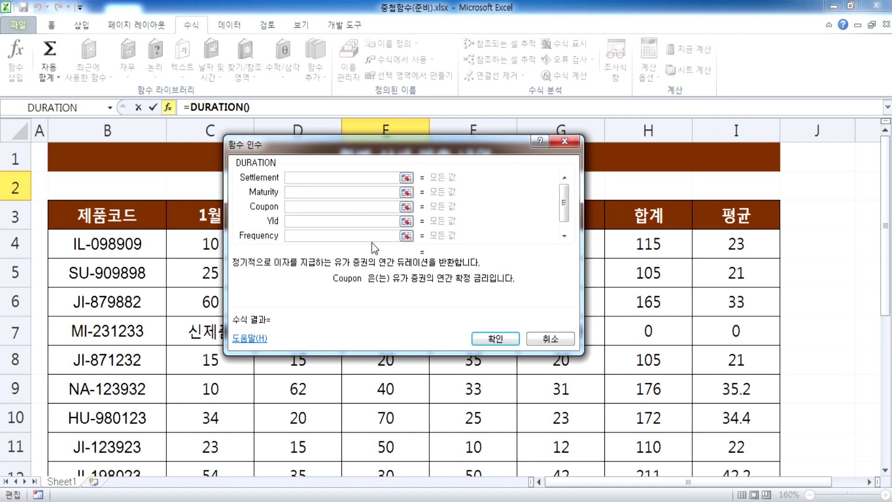
pyautogui.click(539, 344)
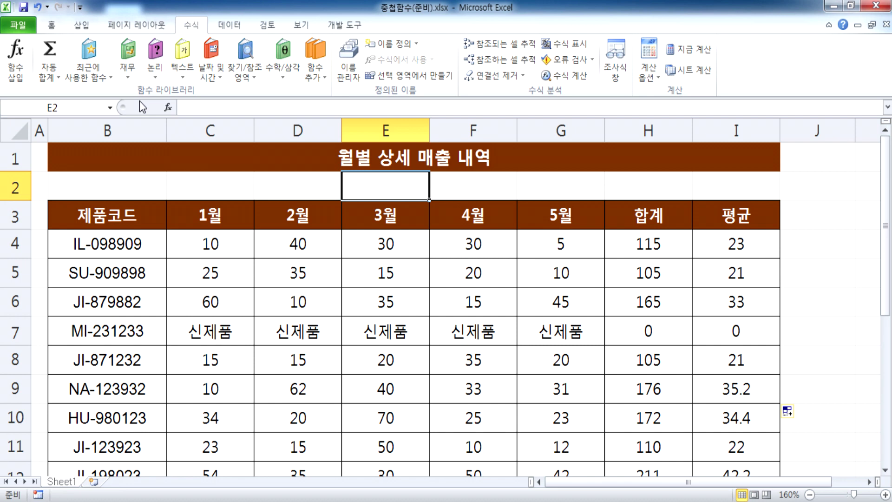
# Step: Examine the function arguments of HLOOKUP from the 찾기/참조 영역 category and cancel it
pyautogui.click(244, 68)
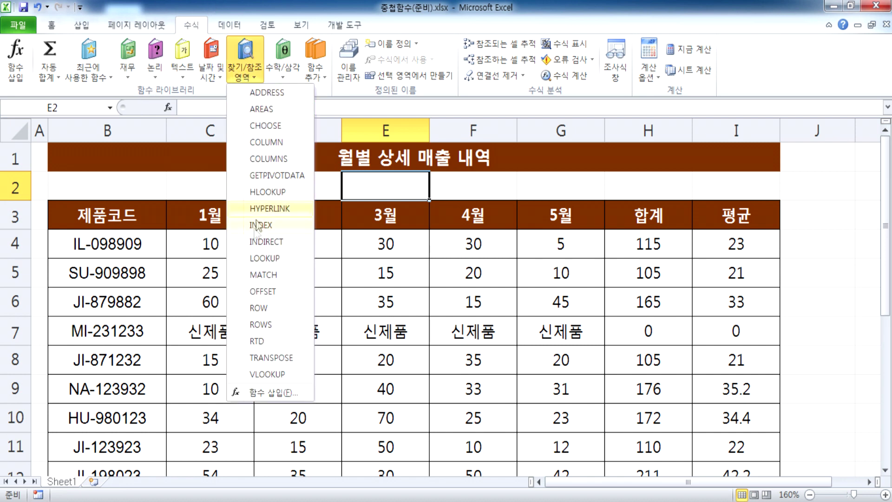
pyautogui.click(268, 191)
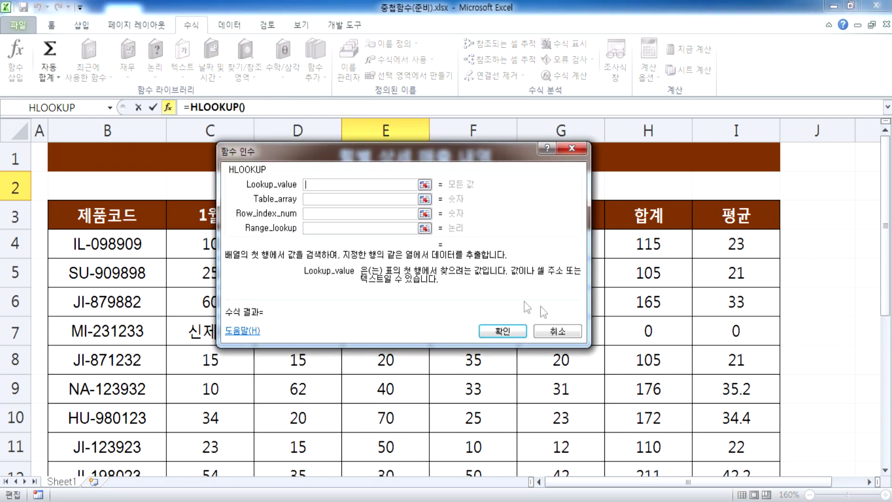
pyautogui.click(555, 330)
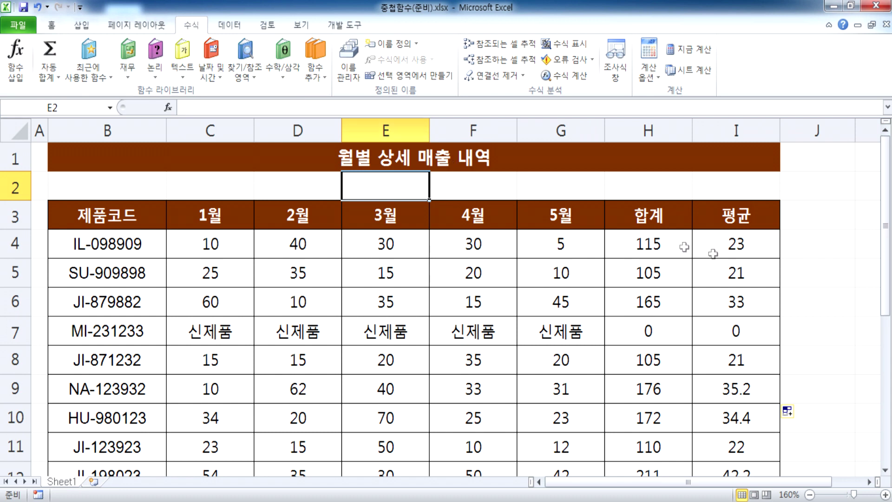
# Step: Inspect the nested formula in I4, highlighting its IFERROR part, and leave it without changes
pyautogui.click(727, 241)
pyautogui.press('F2')
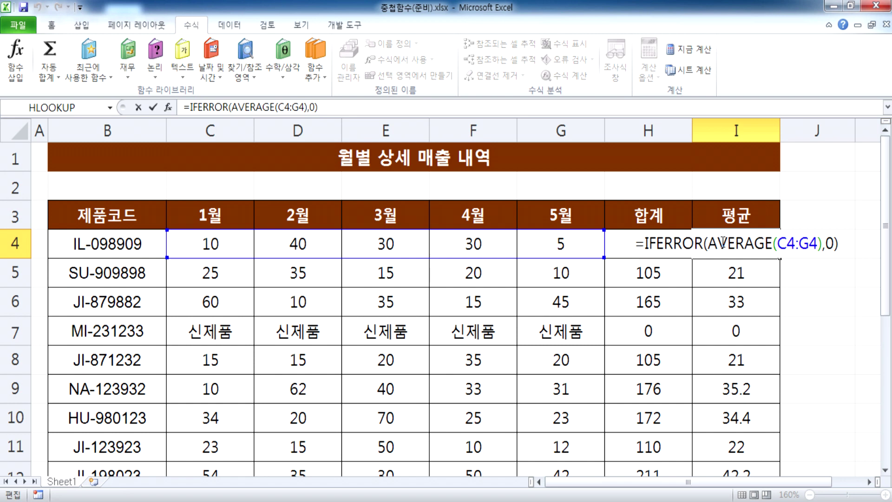
pyautogui.moveTo(644, 242); pyautogui.dragTo(703, 245)
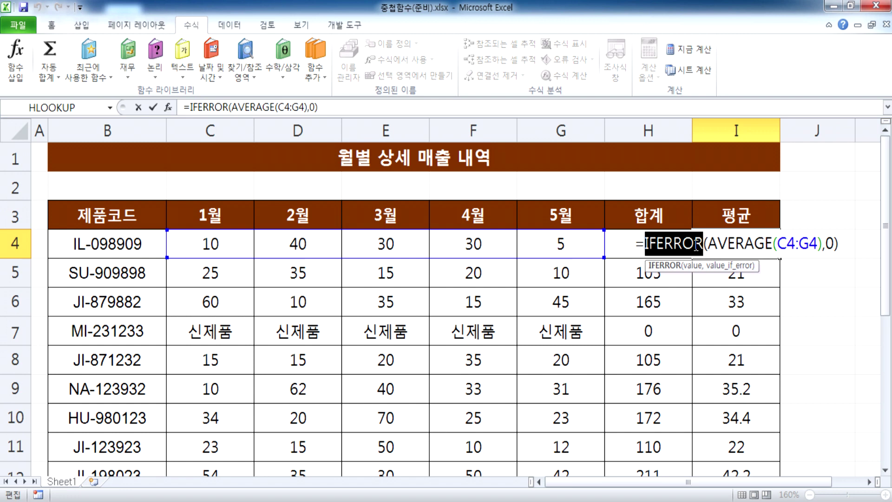
pyautogui.press('Escape')
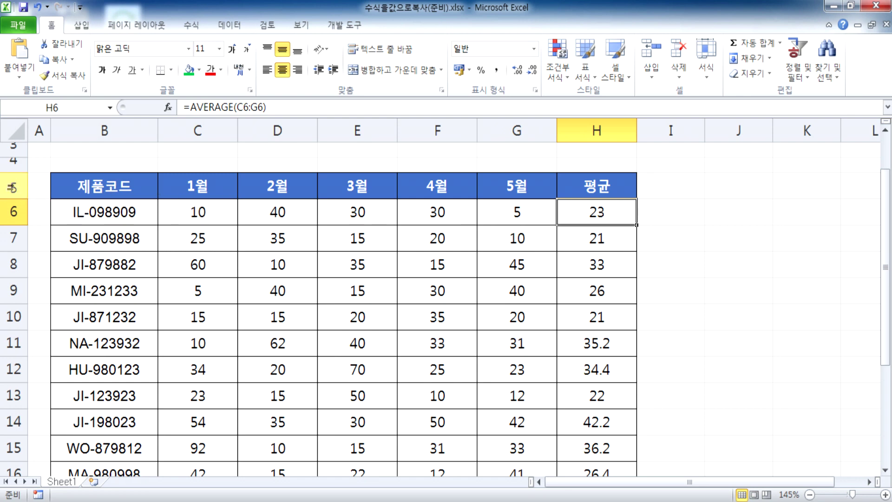
# Step: Examine the cells of row 6 and the formula behind its 평균 value in H6
pyautogui.click(10, 215)
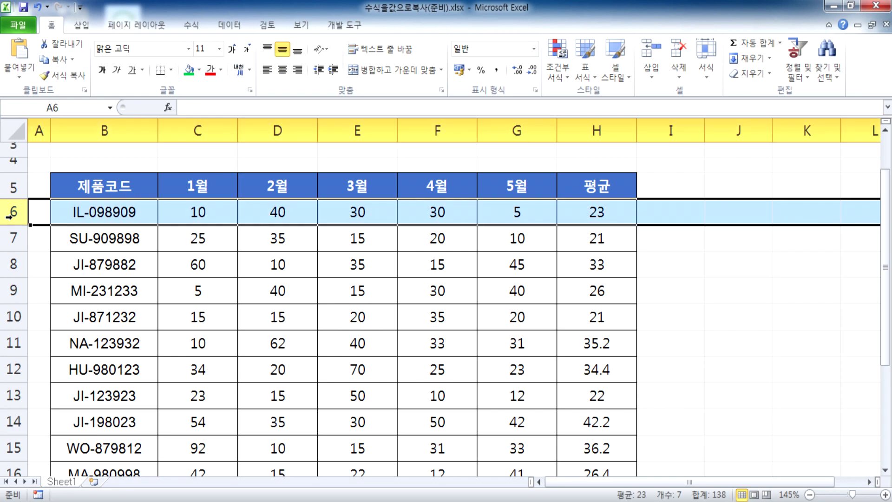
pyautogui.click(142, 215)
pyautogui.press('F2')
pyautogui.click(233, 216)
pyautogui.click(278, 211)
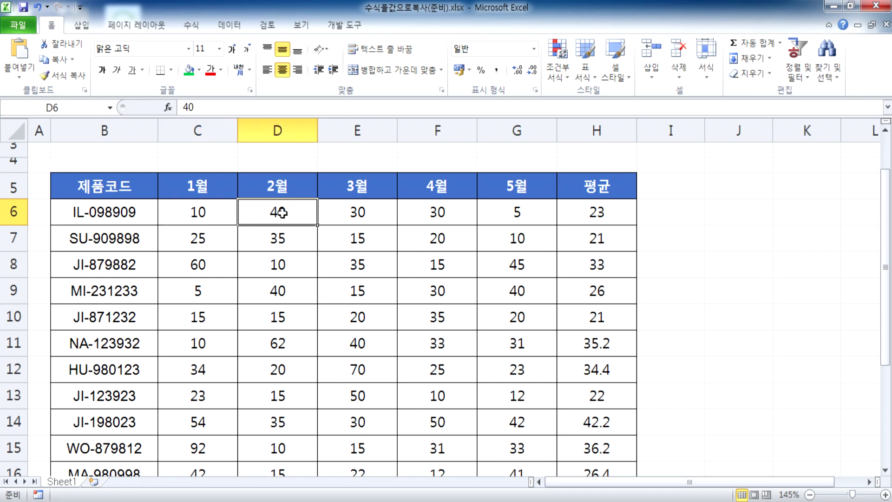
pyautogui.click(567, 215)
pyautogui.press('F2')
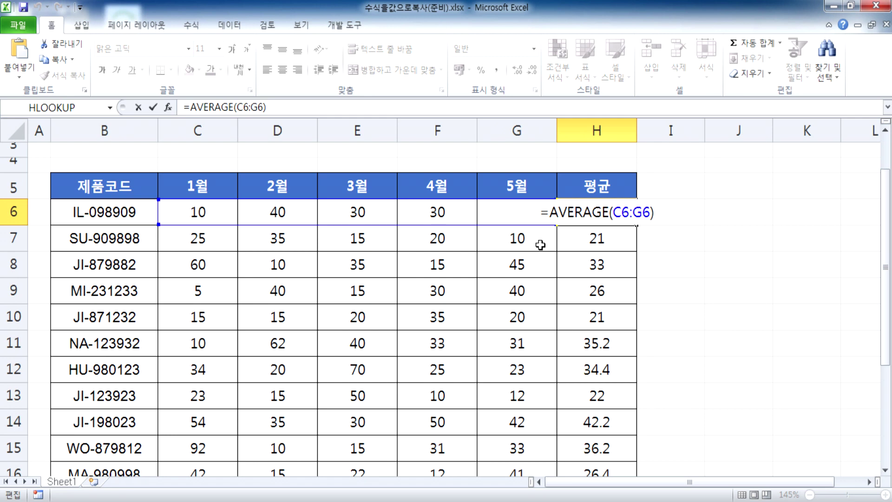
pyautogui.press('Escape')
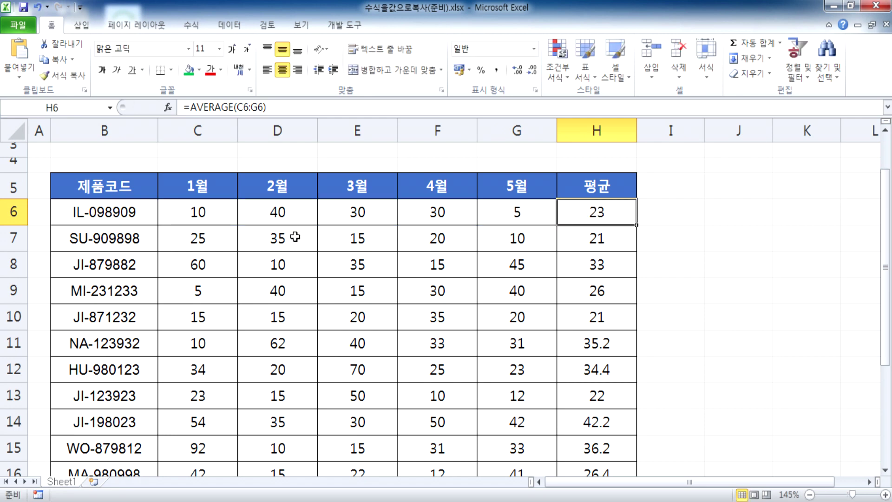
pyautogui.press('F2')
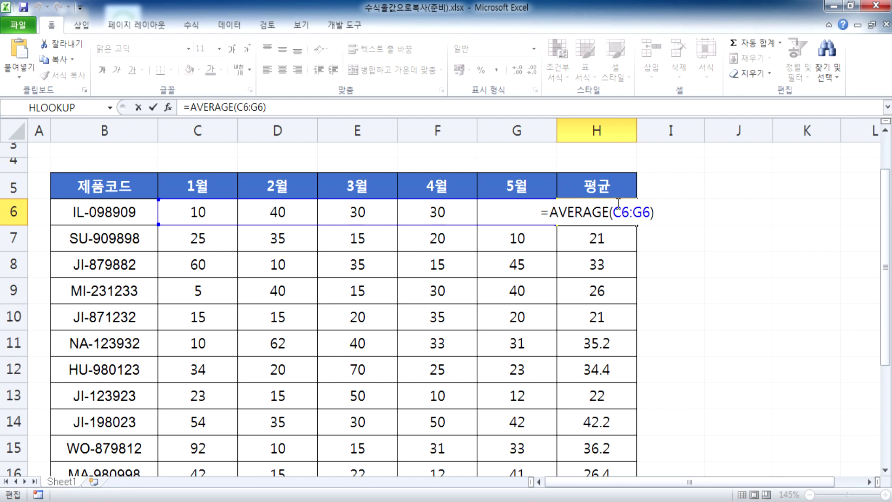
pyautogui.hotkey('ctrl', 'Return')
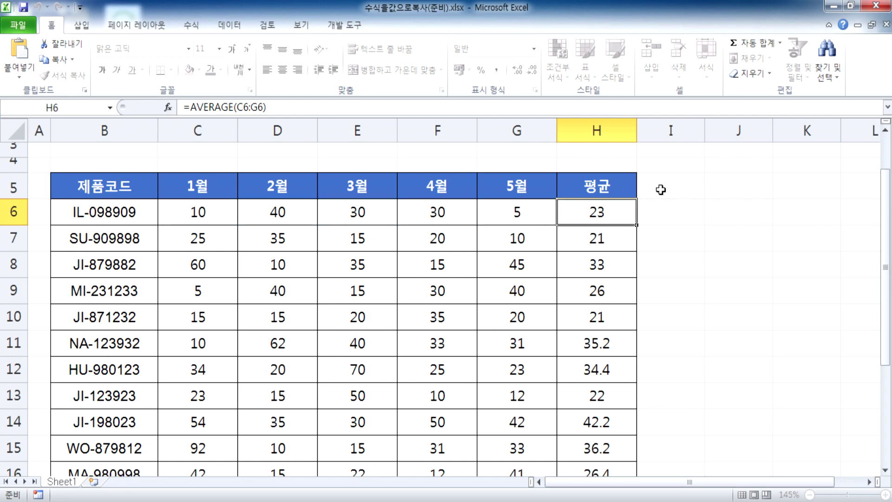
# Step: Try clearing H6 and replacing its formula with the plain number 23, undoing each change
pyautogui.press('Delete')
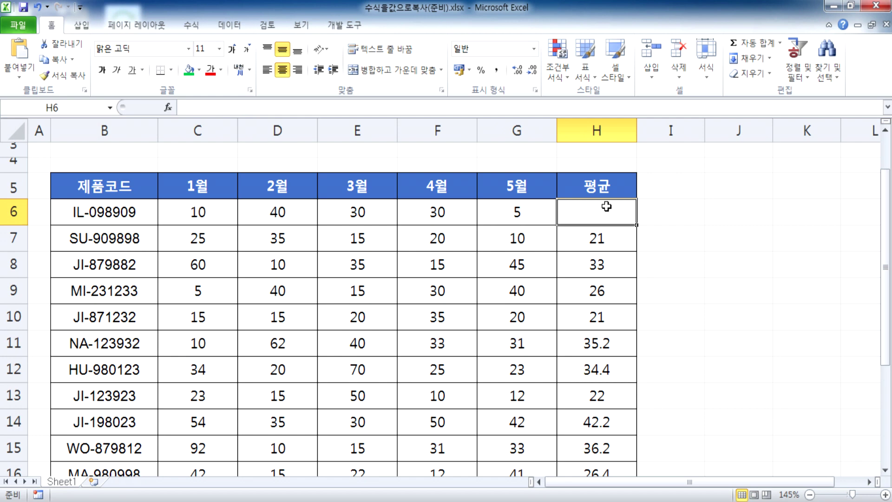
pyautogui.hotkey('ctrl', 'z')
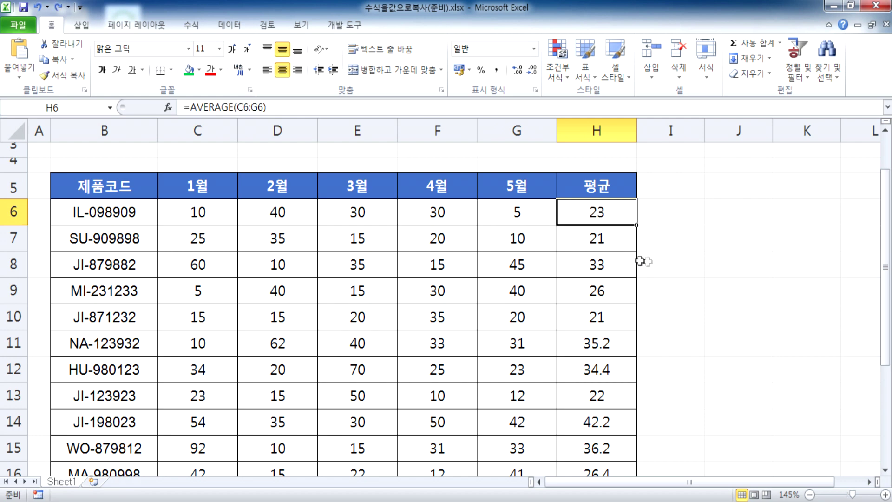
pyautogui.write('23')
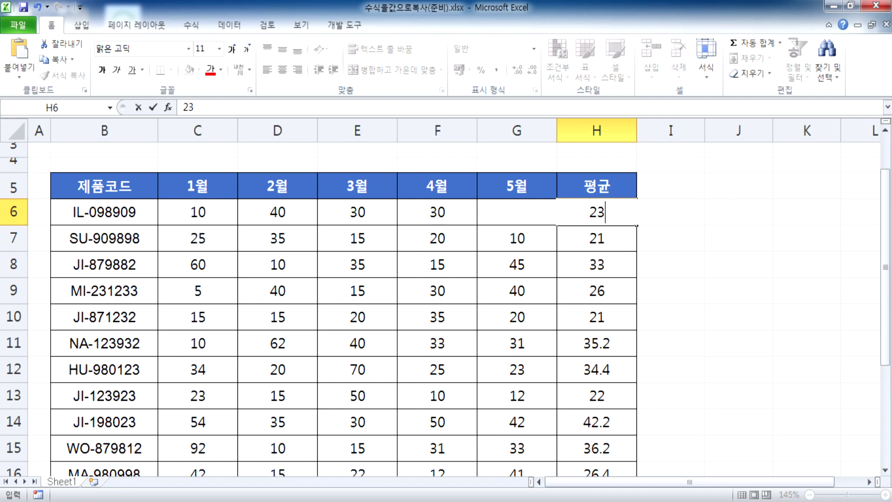
pyautogui.press('Return')
pyautogui.hotkey('ctrl', 'z')
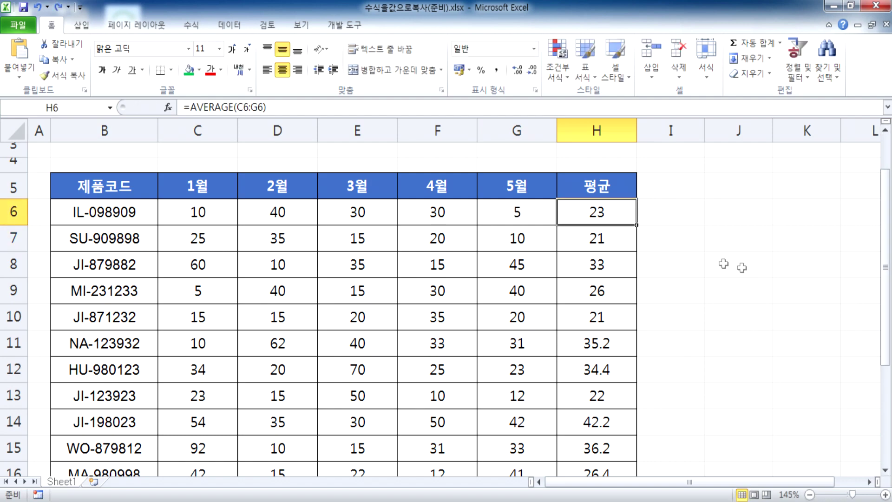
# Step: Copy the 평균 cells H6:H16, paste them over themselves as values only, and check the content of H6
pyautogui.moveTo(582, 211); pyautogui.dragTo(593, 358)
pyautogui.scroll(2, 570, 394)
pyautogui.scroll(-1, 580, 301)
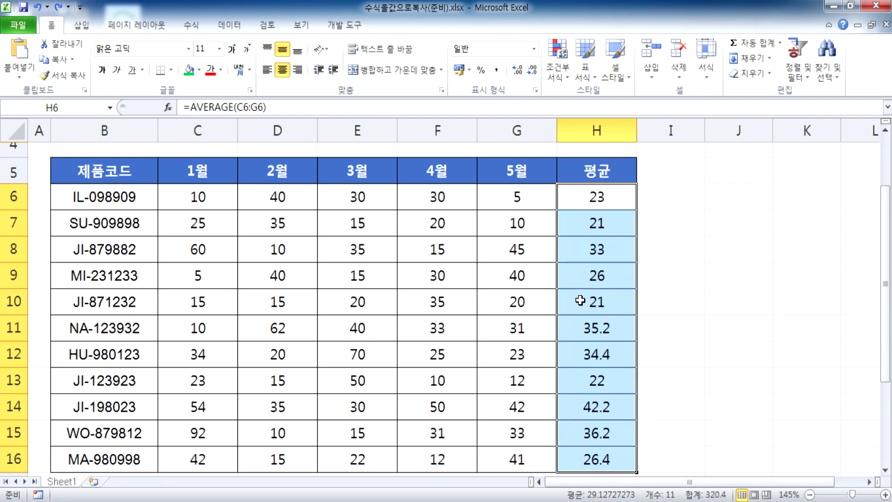
pyautogui.scroll(-1, 580, 301)
pyautogui.scroll(1, 580, 300)
pyautogui.rightClick(586, 196)
pyautogui.click(616, 219)
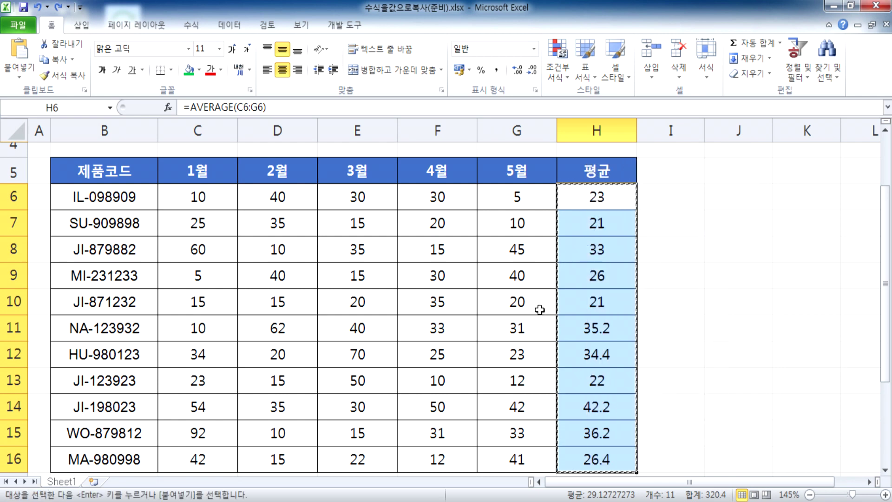
pyautogui.rightClick(589, 200)
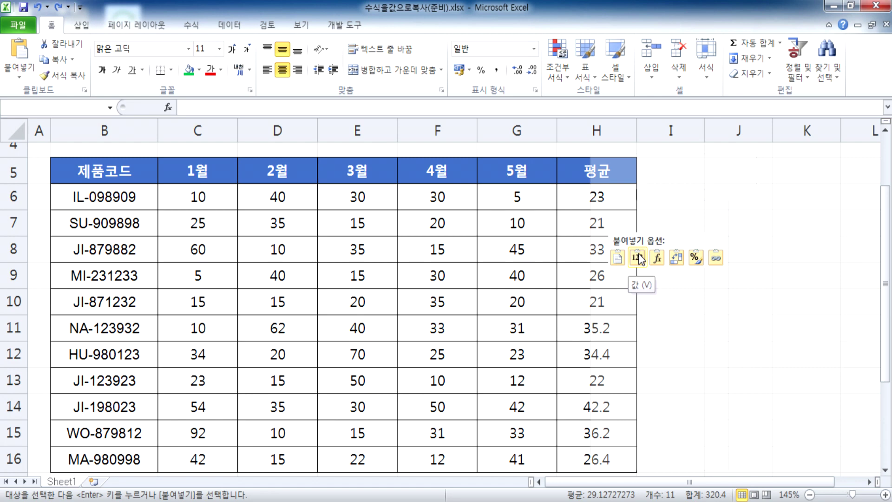
pyautogui.click(637, 257)
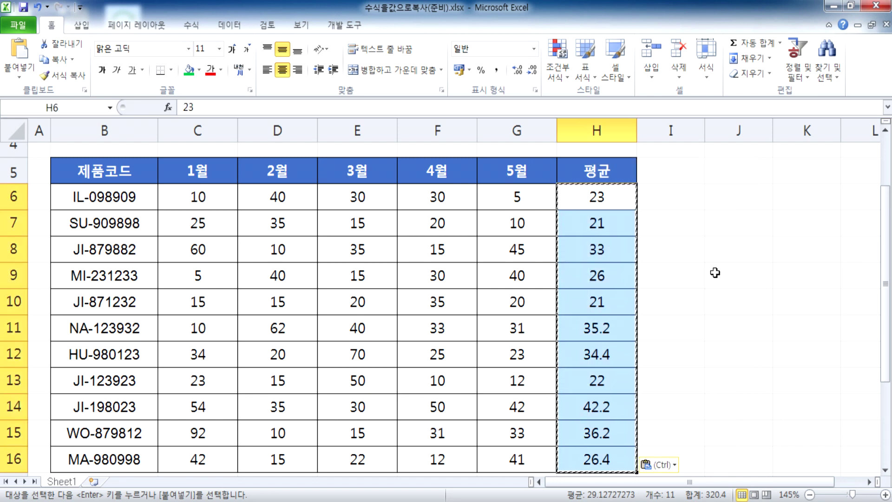
pyautogui.doubleClick(613, 199)
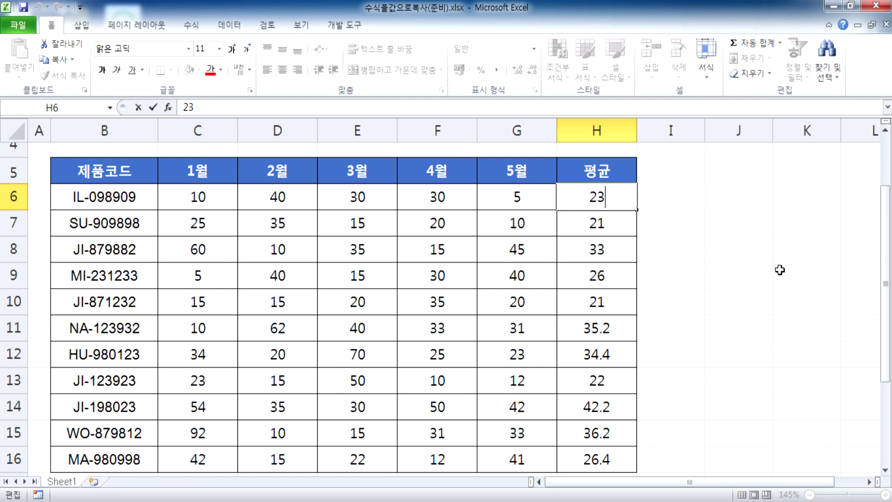
pyautogui.press('Escape')
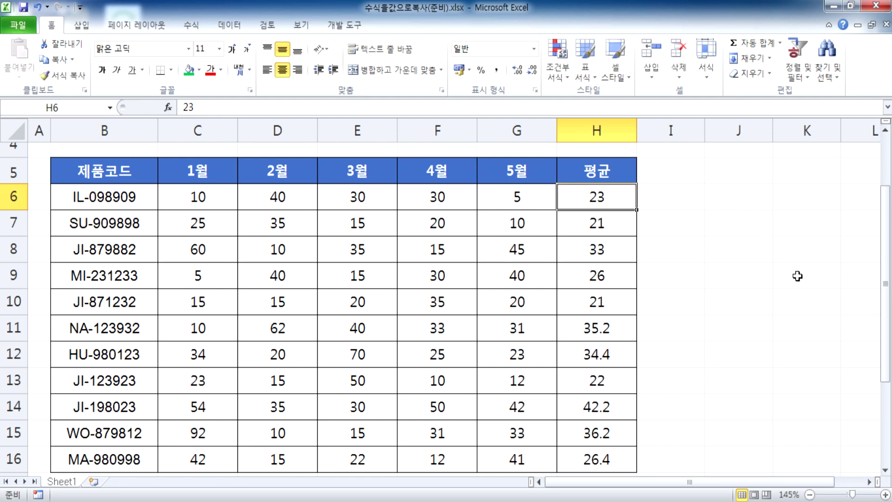
# Step: Undo the values-only paste in H6:H16 and open the formula in H6 for viewing
pyautogui.hotkey('ctrl', 'shift', 'Down')
pyautogui.hotkey('ctrl', 'c')
pyautogui.doubleClick(597, 197)
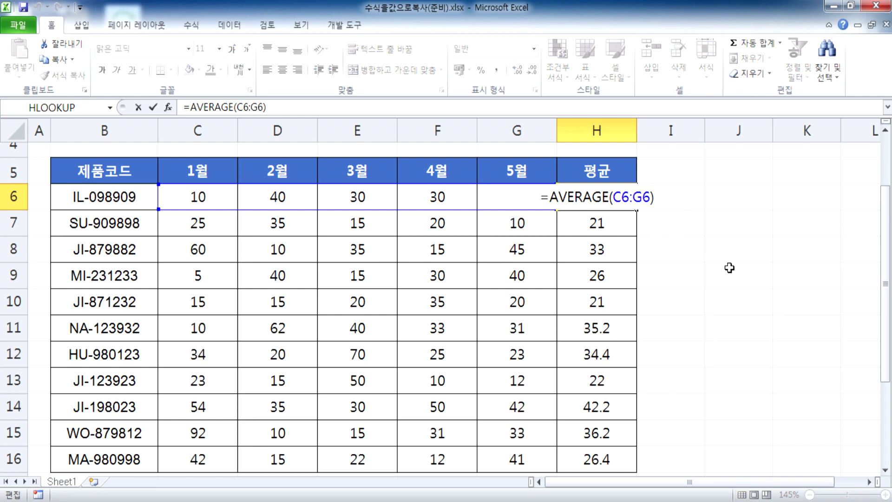
# Step: Review the cell protection options for the 평균 cells H6:H16, including 숨김, and the sheet protection commands
pyautogui.press('Escape')
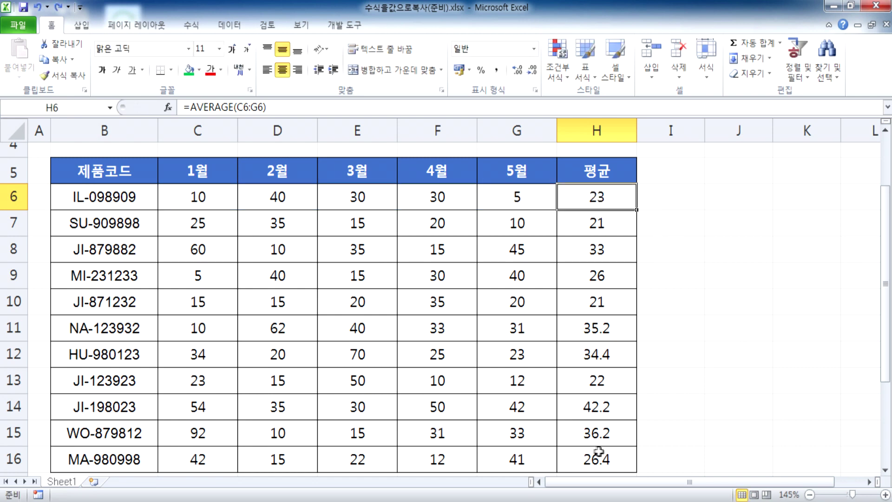
pyautogui.moveTo(581, 194); pyautogui.dragTo(594, 459)
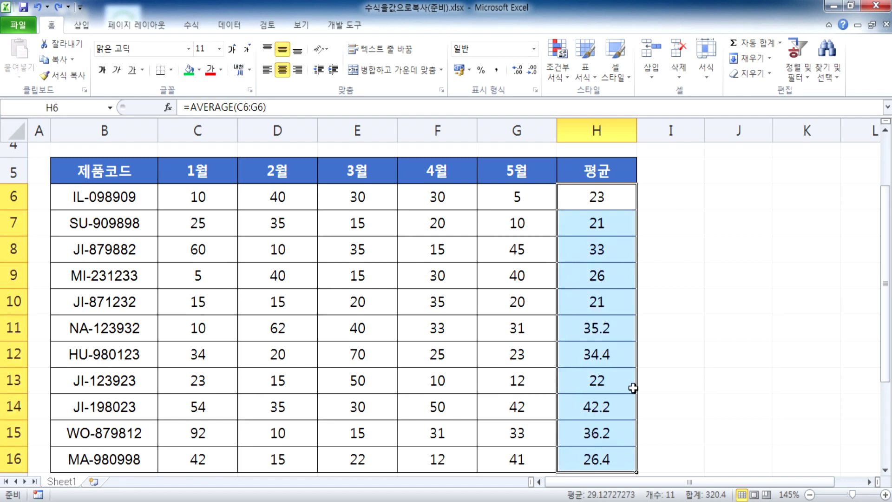
pyautogui.hotkey('ctrl', '1')
pyautogui.click(434, 126)
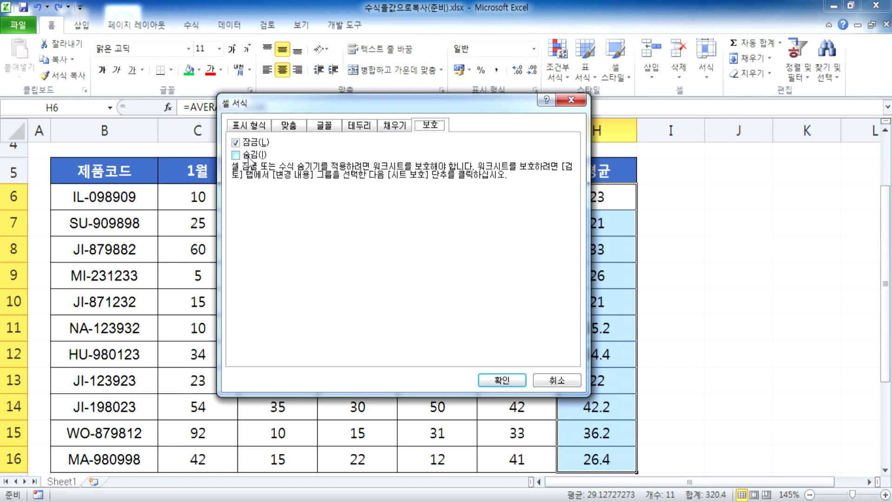
pyautogui.press('Return')
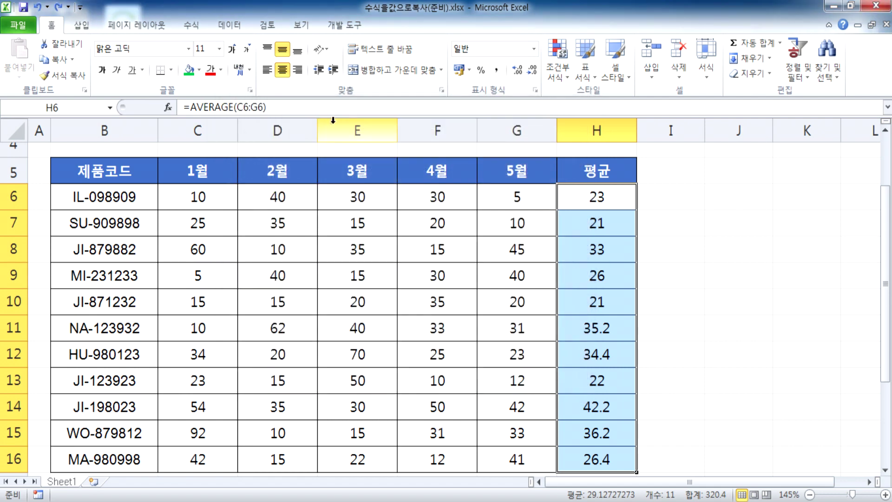
pyautogui.click(268, 24)
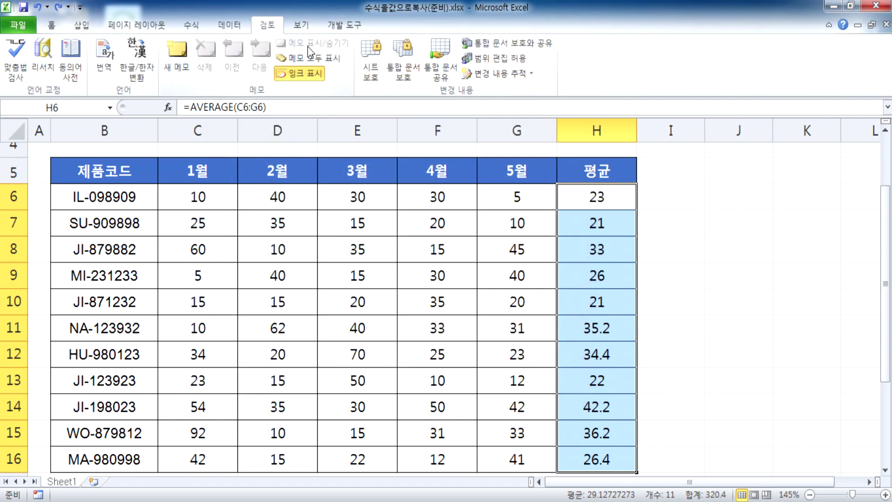
pyautogui.click(590, 195)
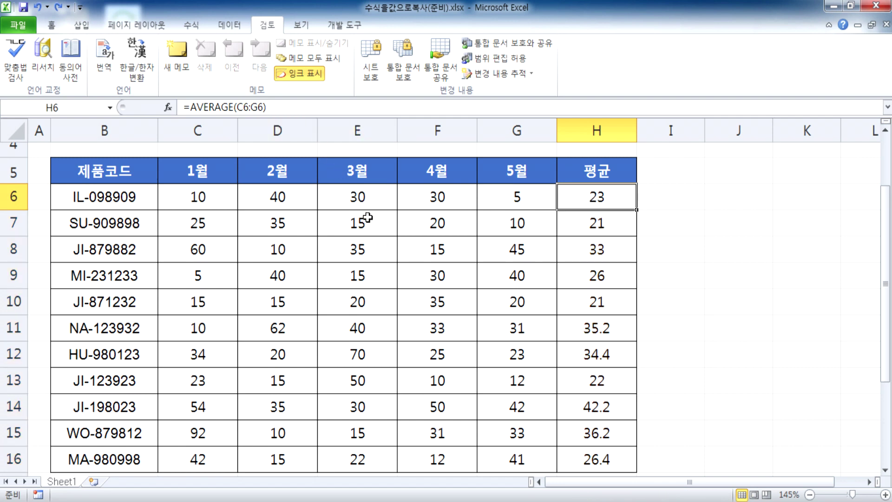
# Step: Copy the 평균 cells H6:H16
pyautogui.moveTo(563, 203); pyautogui.dragTo(573, 363)
pyautogui.scroll(3, 573, 362)
pyautogui.hotkey('ctrl', 'c')
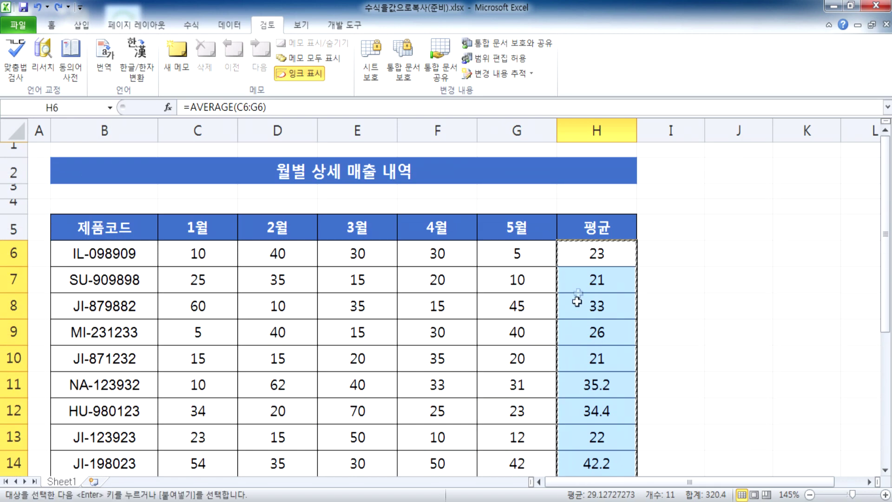
# Step: Try choosing 값 in Paste Special for the copied 평균 cells
pyautogui.rightClick(578, 256)
pyautogui.click(626, 286)
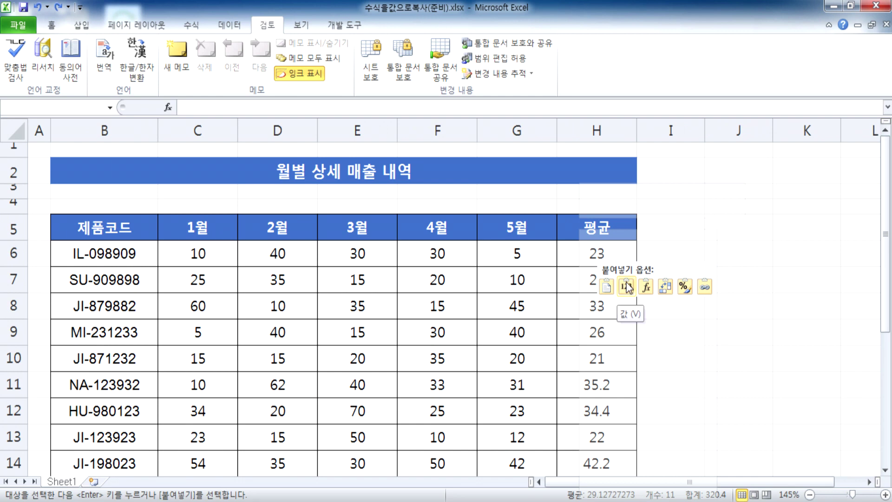
pyautogui.rightClick(578, 255)
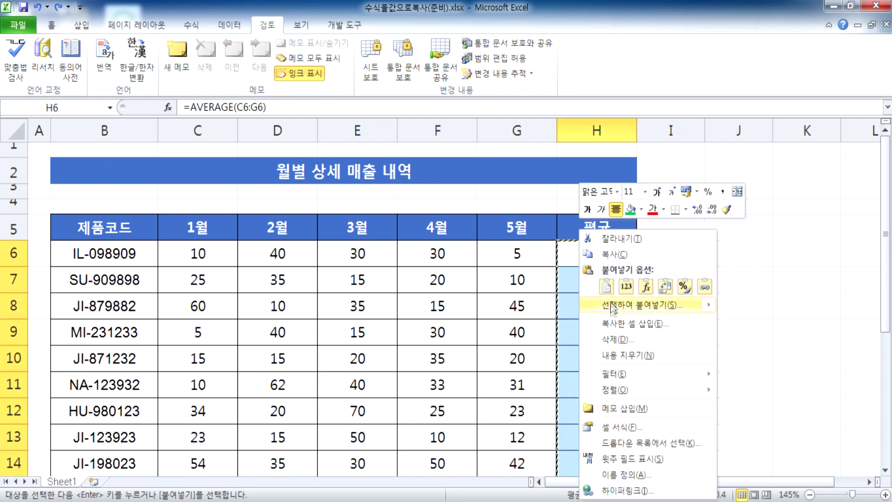
pyautogui.click(618, 249)
pyautogui.click(521, 259)
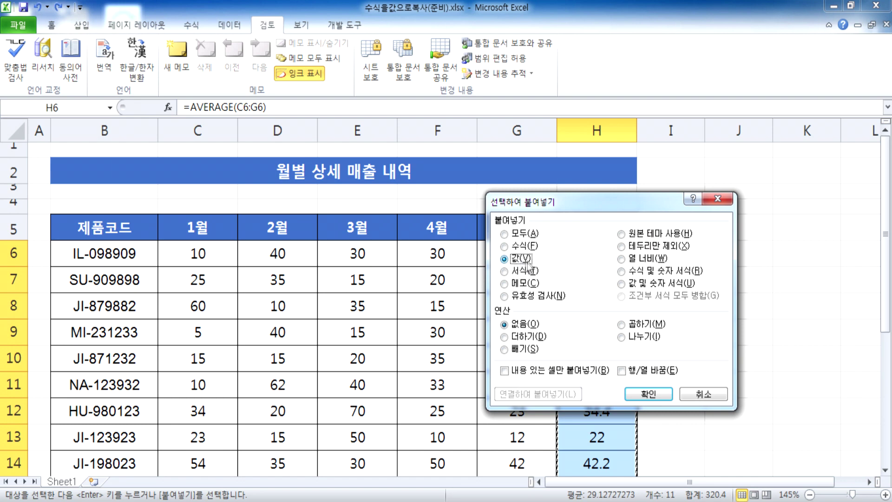
pyautogui.press('Return')
# Step: Paste the copied 평균 cells over H6:H16 as values only and check the contents of H11 and H6
pyautogui.rightClick(583, 252)
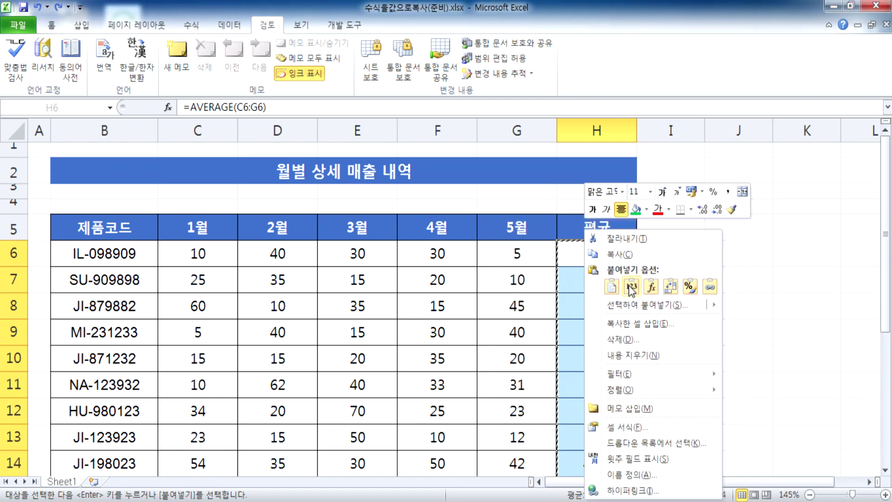
pyautogui.click(631, 287)
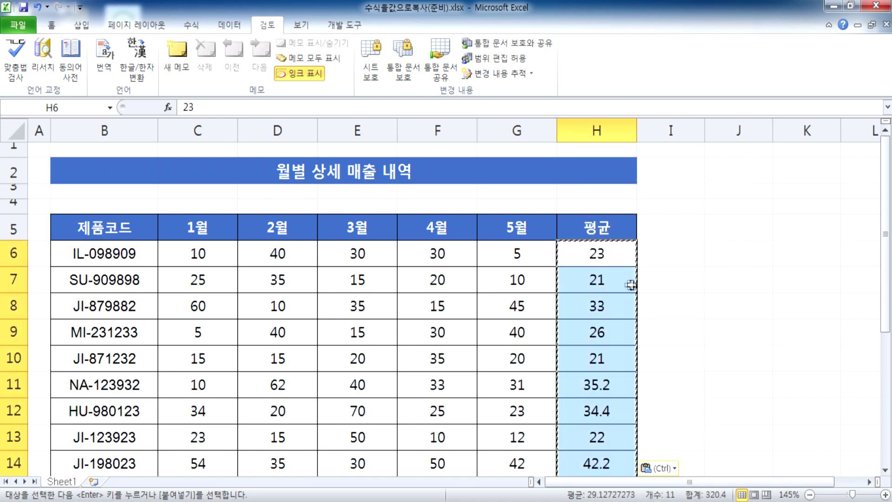
pyautogui.scroll(-2, 709, 308)
pyautogui.click(597, 271)
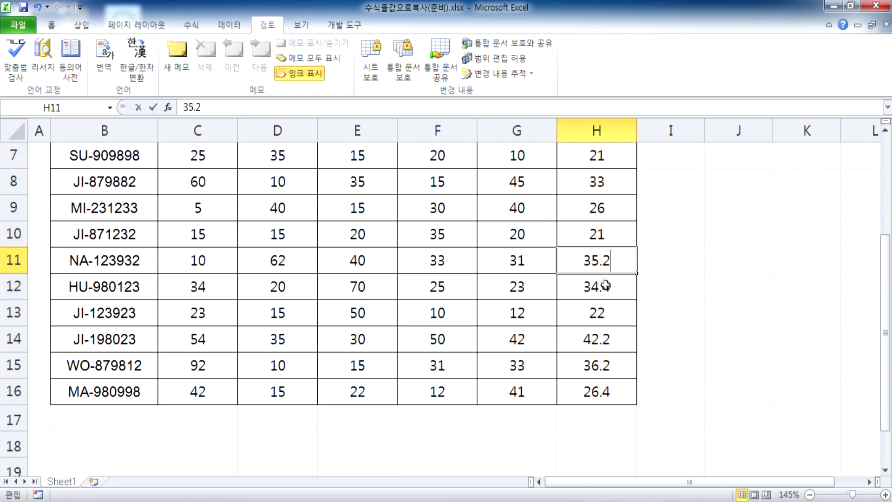
pyautogui.press('F2')
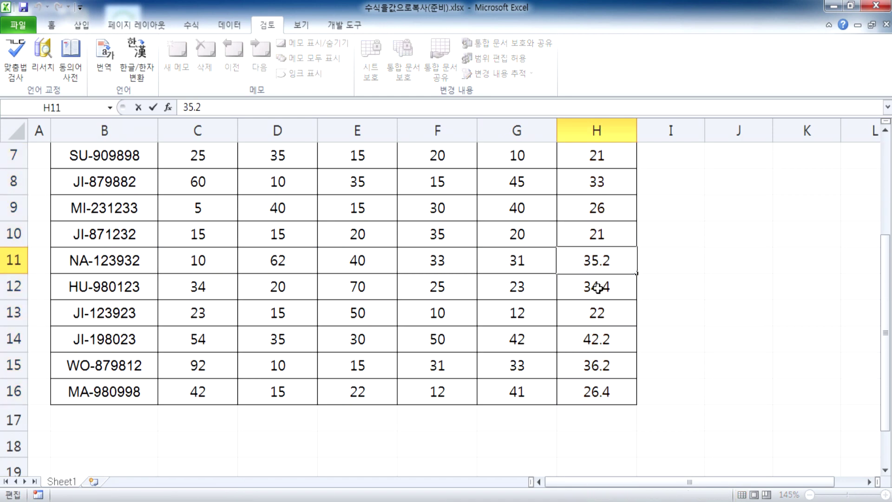
pyautogui.press('Escape')
pyautogui.scroll(2, 596, 286)
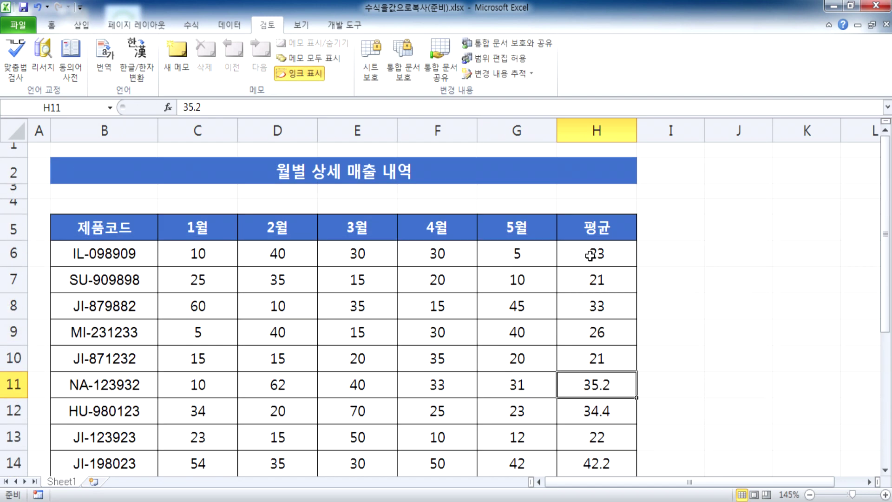
pyautogui.click(596, 253)
pyautogui.press('F2')
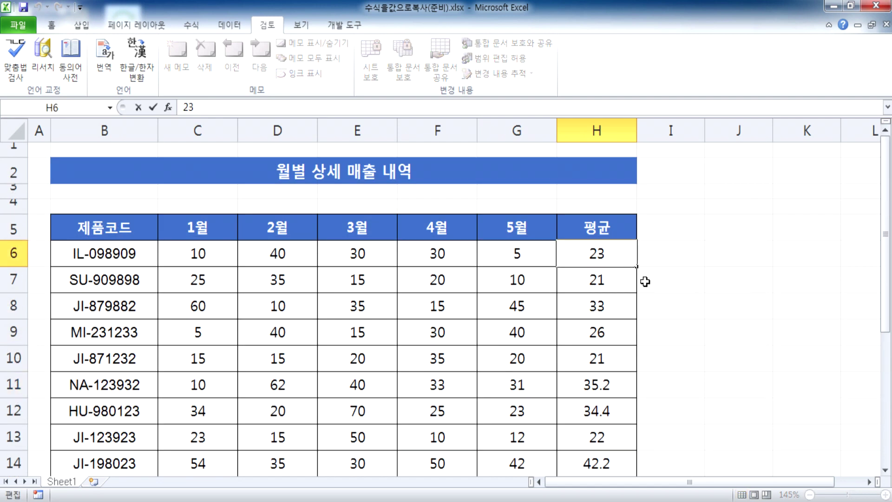
pyautogui.press('Escape')
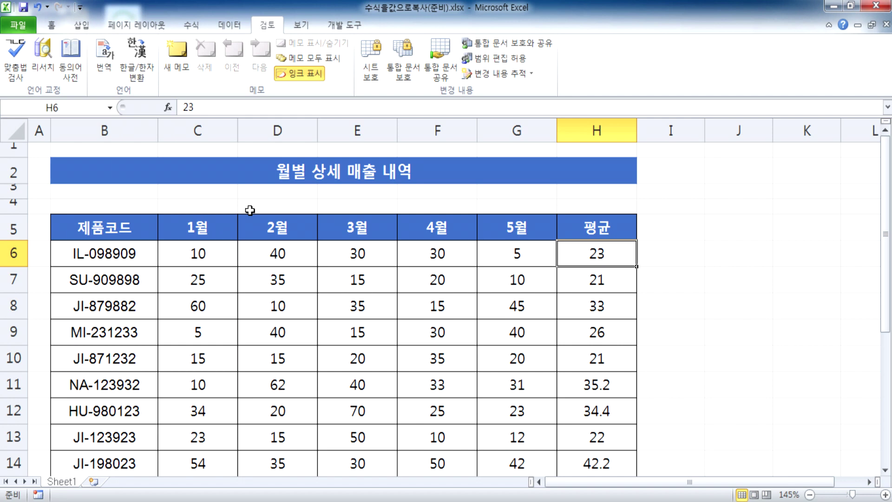
pyautogui.moveTo(194, 251); pyautogui.dragTo(502, 254)
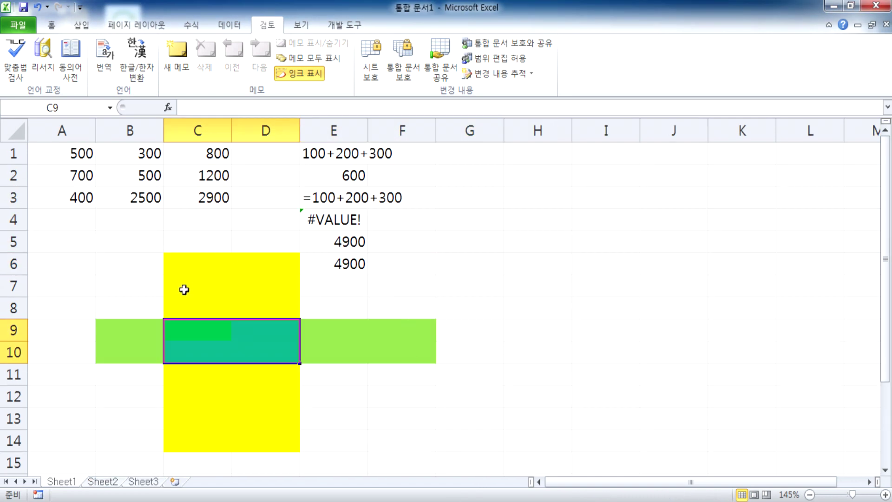
# Step: In the workbook 통합 문서1, add a new worksheet and enlarge its view
pyautogui.click(70, 157)
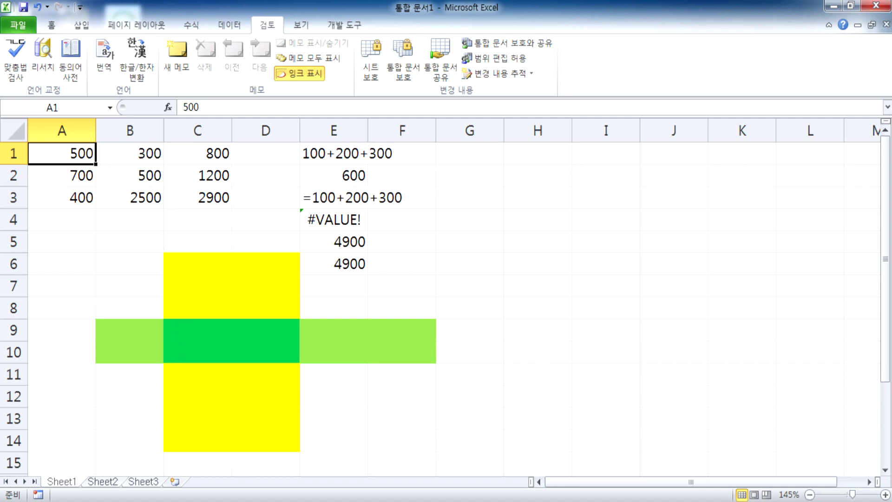
pyautogui.click(174, 481)
pyautogui.scroll(6, 139, 302)
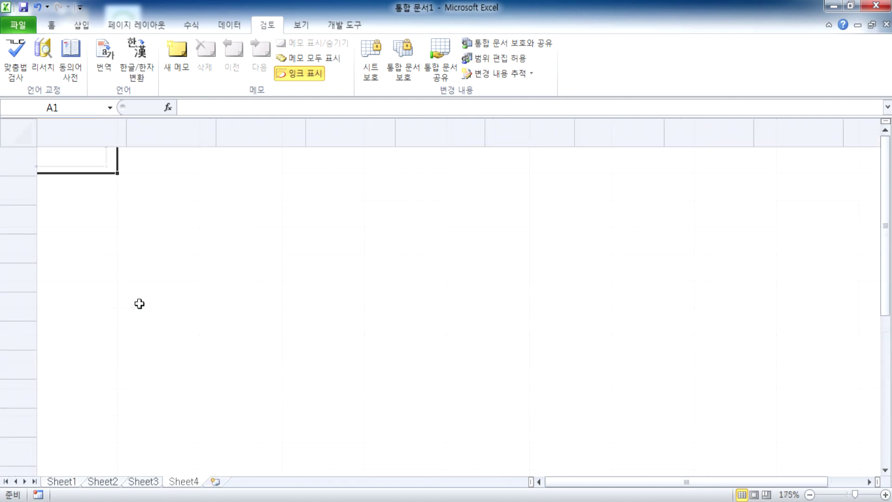
# Step: Enter 100 and 200 in A1:B1, 300 and 50 in A2:B2, and 70 and 80 in A3:B3
pyautogui.write('100')
pyautogui.press('Tab')
pyautogui.write('200')
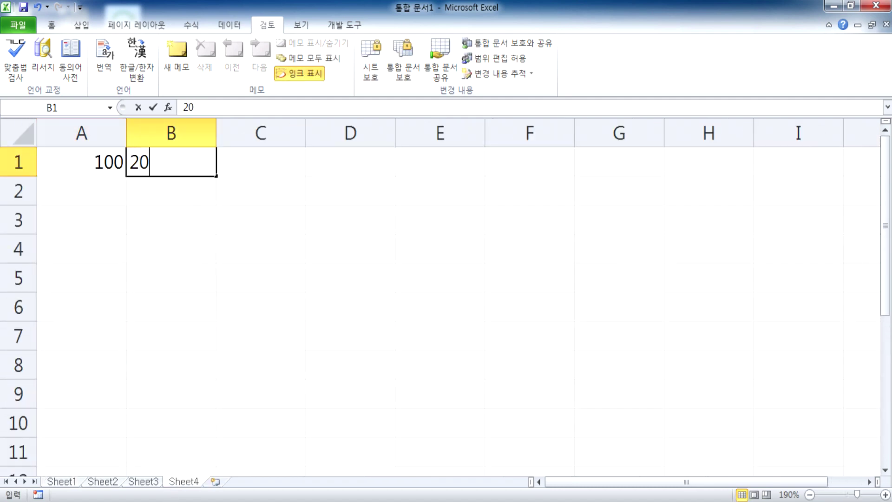
pyautogui.press('Return')
pyautogui.write('300')
pyautogui.press('Tab')
pyautogui.write('50')
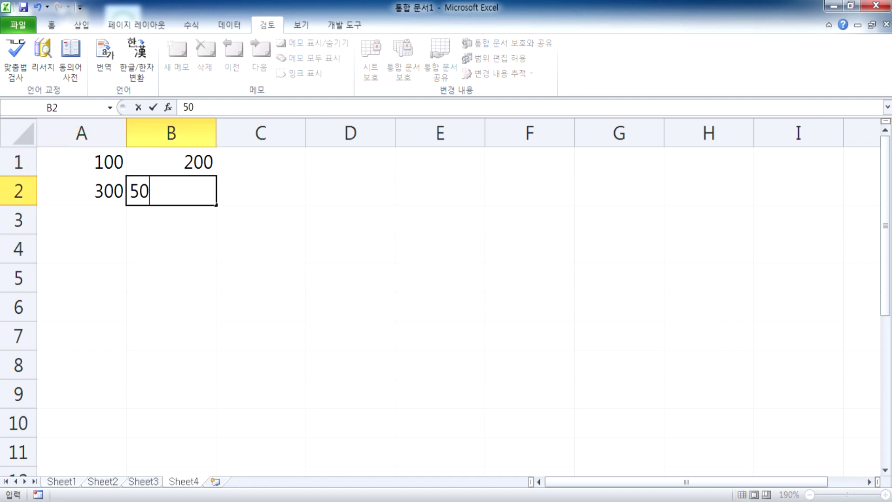
pyautogui.press('Return')
pyautogui.write('70')
pyautogui.press('Tab')
pyautogui.write('80')
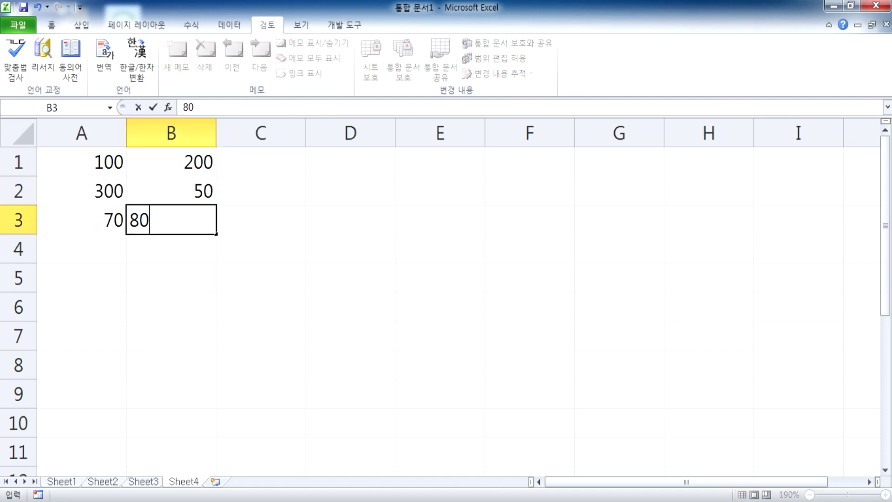
pyautogui.press('Return')
# Step: Enter the formula =A1+B1 in C1 and fill it down to C3
pyautogui.click(251, 165)
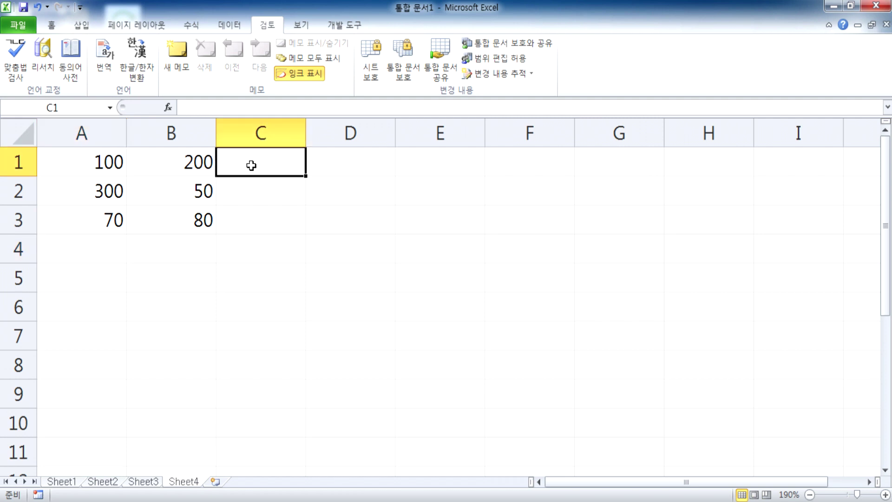
pyautogui.write('=')
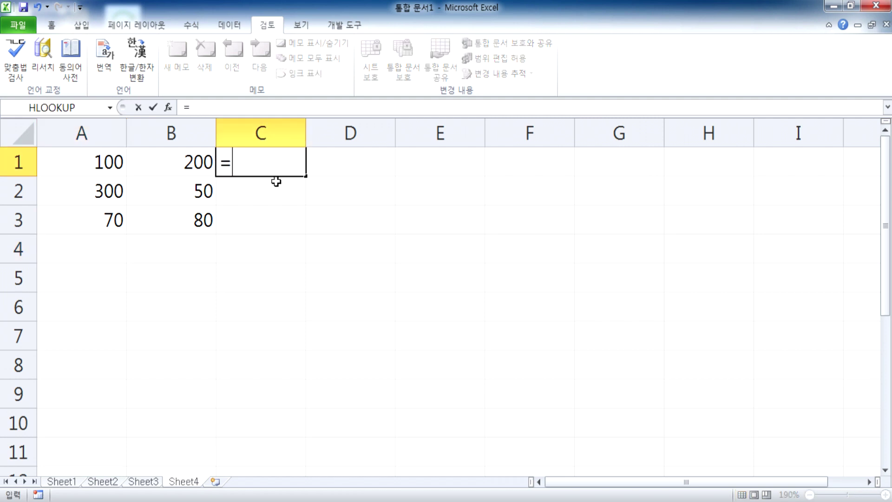
pyautogui.click(98, 160)
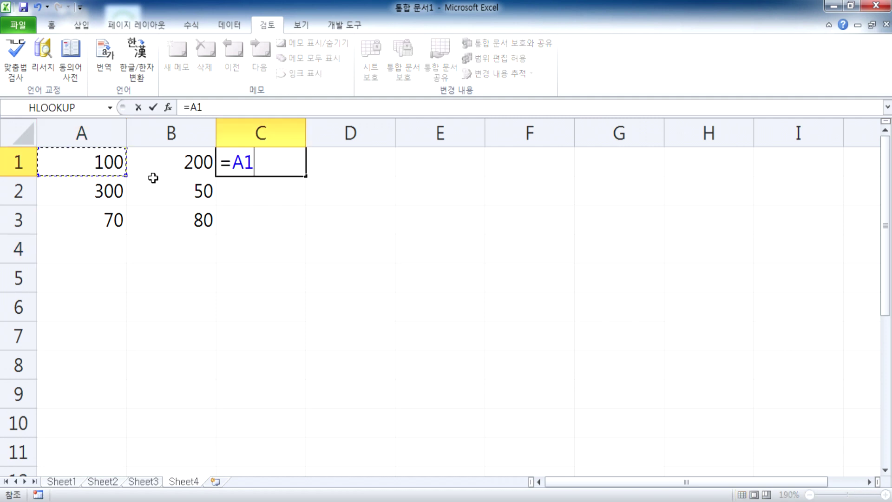
pyautogui.write('+')
pyautogui.click(182, 160)
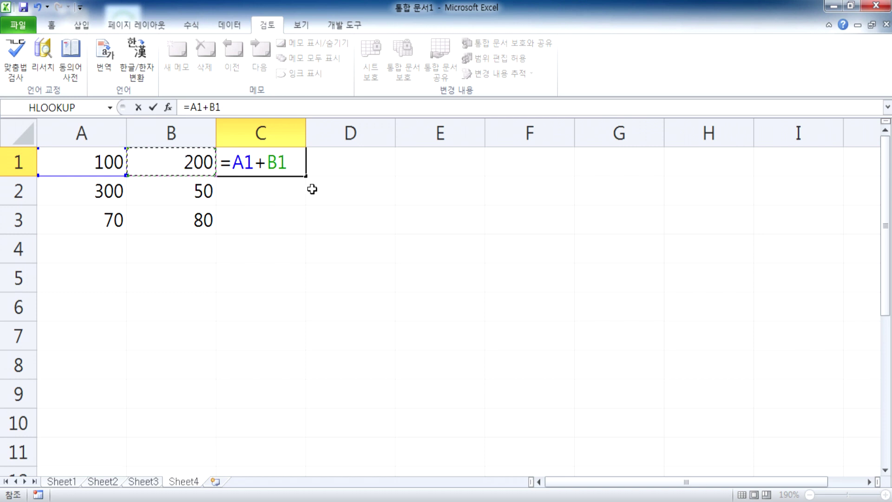
pyautogui.press('Return')
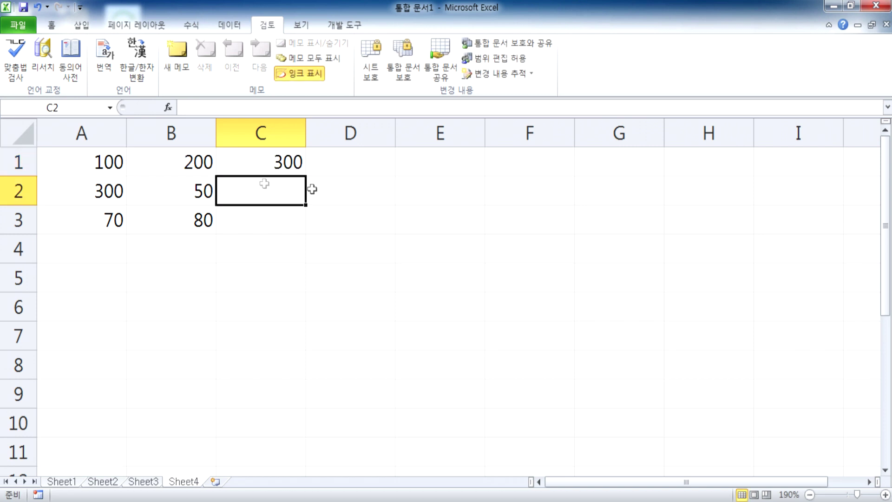
pyautogui.click(284, 161)
pyautogui.moveTo(305, 176); pyautogui.dragTo(306, 233)
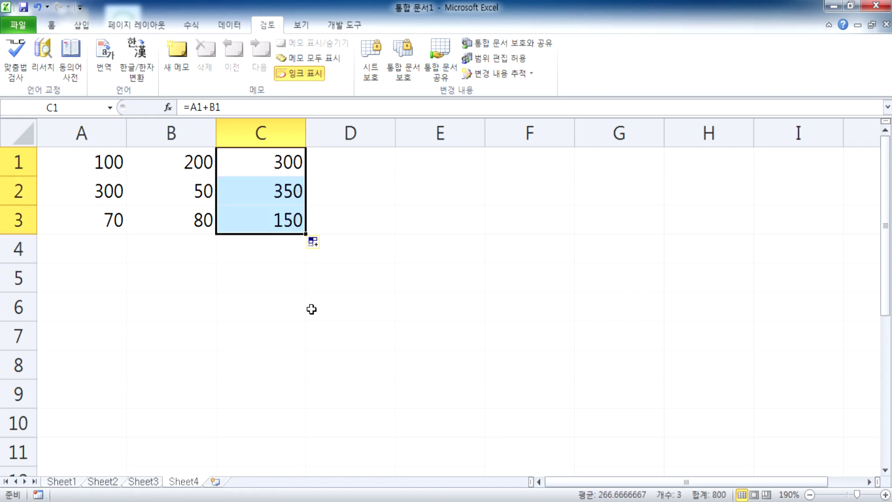
# Step: Examine the cell references used by the formula in C1
pyautogui.click(257, 161)
pyautogui.press('F2')
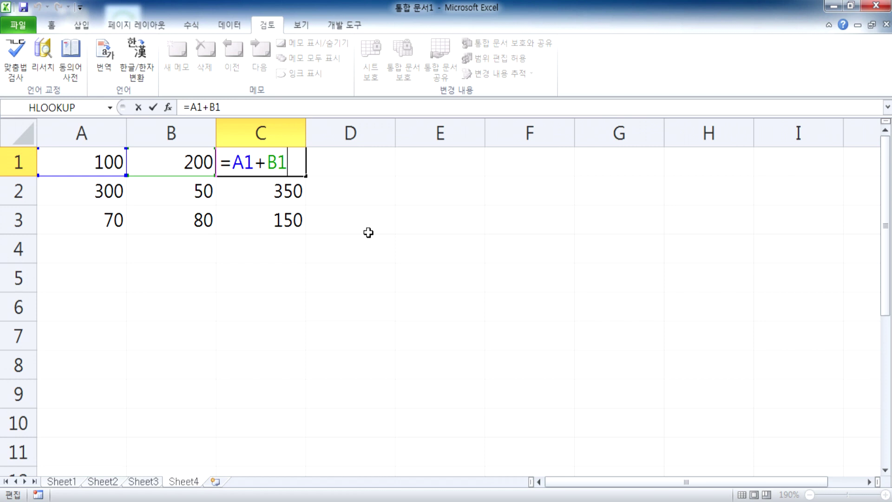
pyautogui.press('Escape')
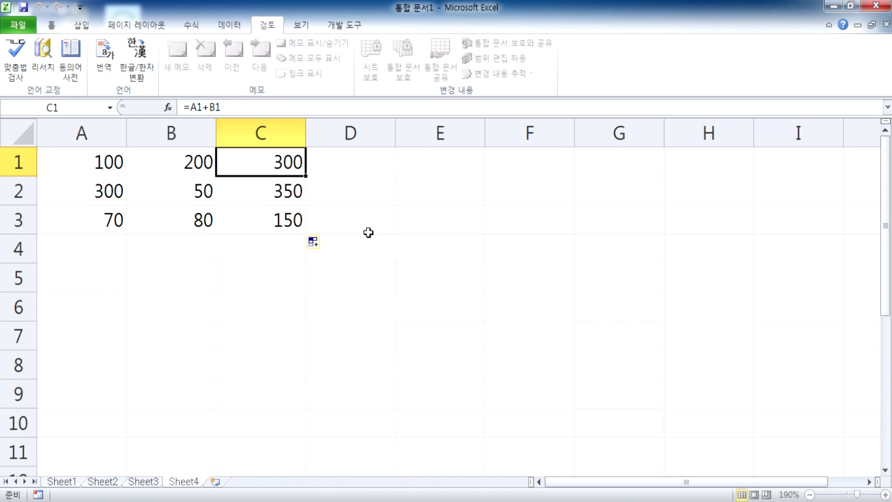
# Step: Enter the note "셀을 어떻게 참조했느냐?" in E1
pyautogui.click(430, 165)
pyautogui.write('TPF')
pyautogui.press('Escape')
pyautogui.write('TP')
pyautogui.press('Escape')
pyautogui.press('Hangul')
pyautogui.write('ㅅㅔㄹ을 어떻게 ')
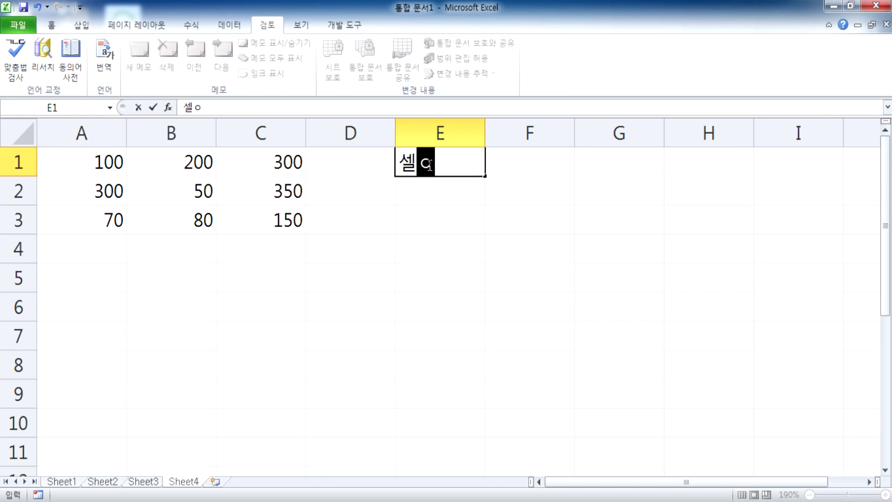
pyautogui.write('참조했느')
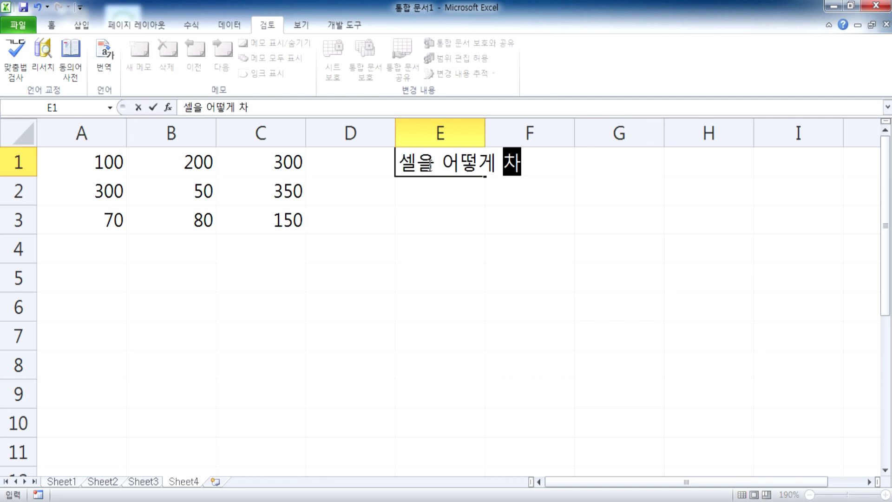
pyautogui.write('참조했느냐?')
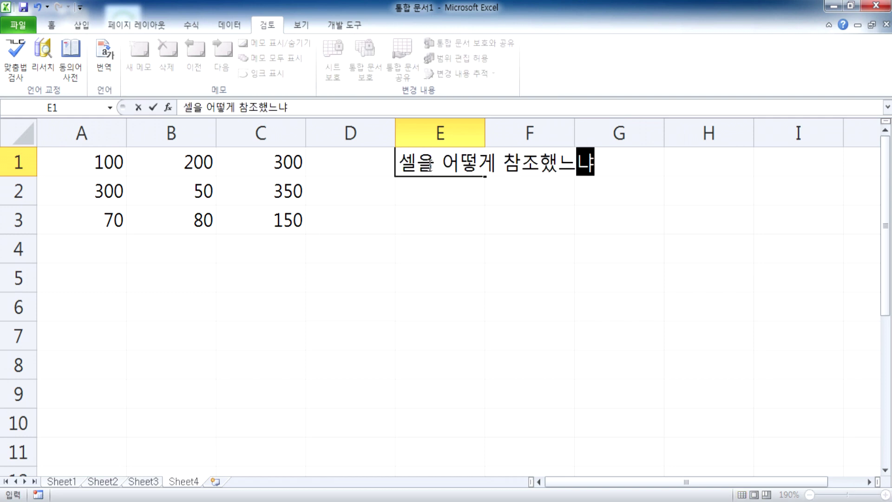
pyautogui.press('Return')
pyautogui.press('Return')
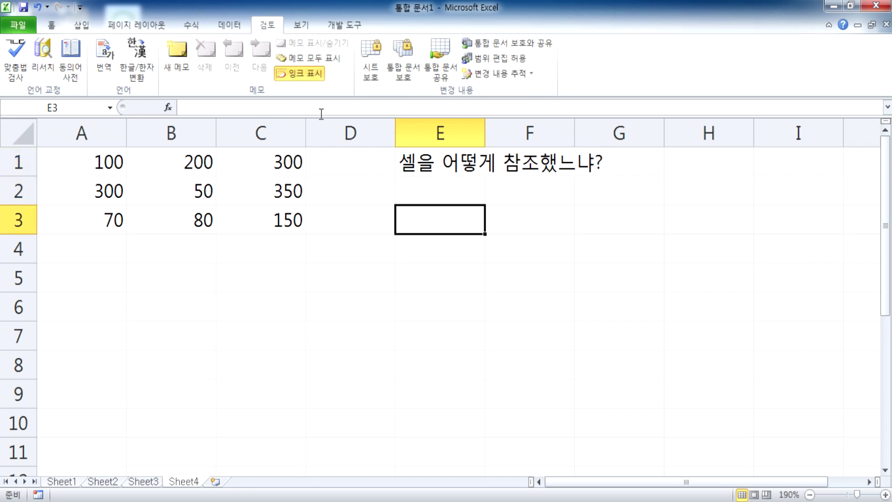
# Step: Inspect which cells the formula in C1 refers to
pyautogui.click(251, 165)
pyautogui.doubleClick(251, 165)
pyautogui.press('Escape')
pyautogui.press('F2')
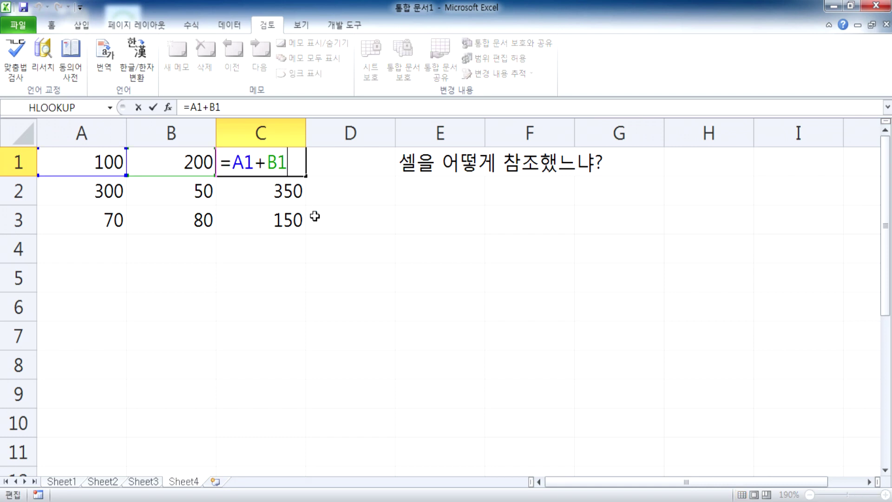
pyautogui.press('F1')
pyautogui.click(453, 60)
pyautogui.hotkey('ctrl', 'Return')
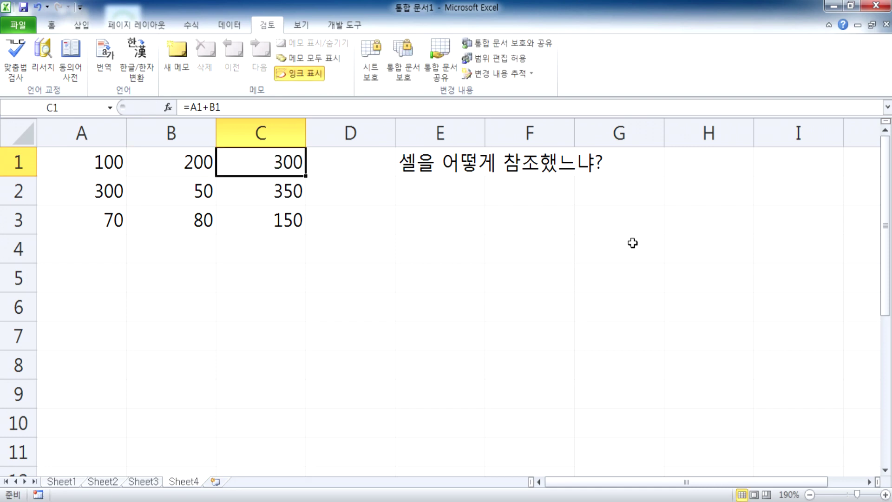
# Step: Re-enter the formula =A1+B1 in C1, picking A1 and B1 as the referenced cells
pyautogui.write('=')
pyautogui.press('Left')
pyautogui.press('Left')
pyautogui.write('+')
pyautogui.press('Left')
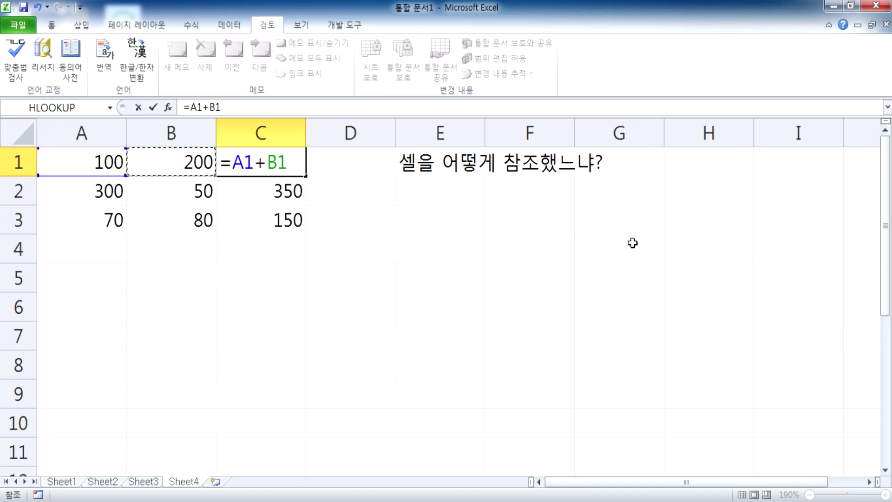
pyautogui.press('Return')
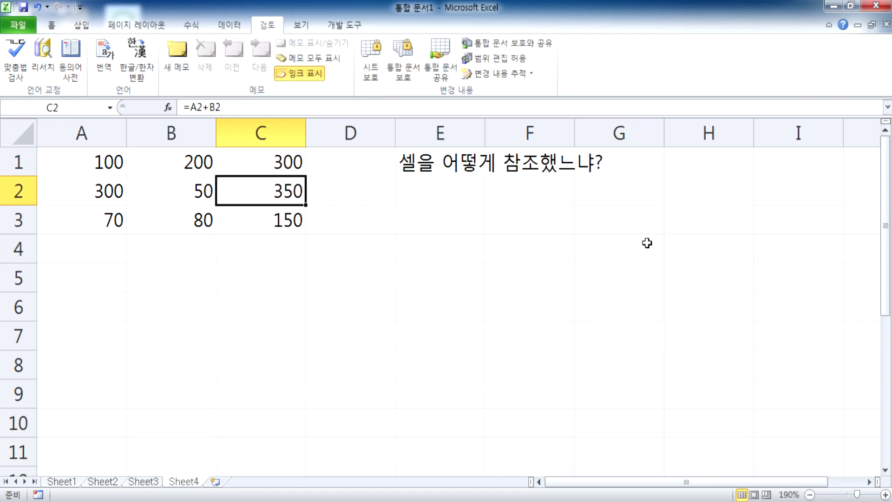
# Step: Clear C2:C3 and refill them by copying the formula in C1 down to C3
pyautogui.click(291, 165)
pyautogui.moveTo(285, 192); pyautogui.dragTo(284, 223)
pyautogui.press('Delete')
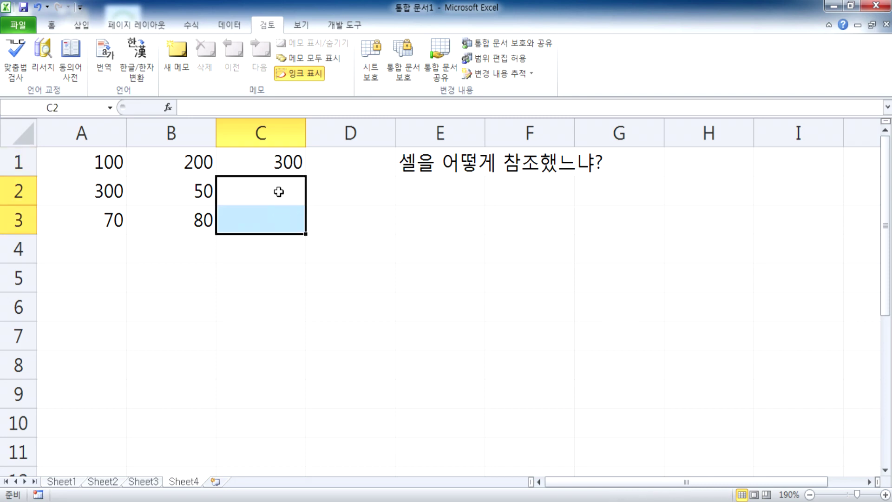
pyautogui.click(279, 190)
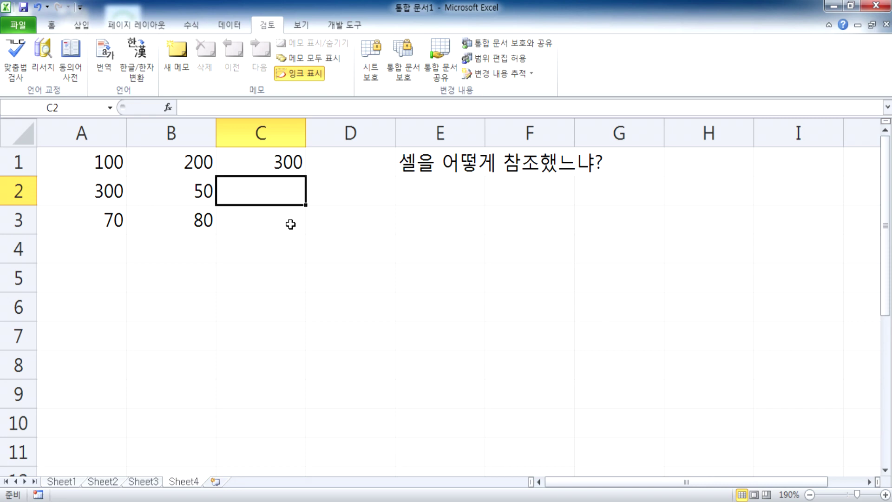
pyautogui.write('=')
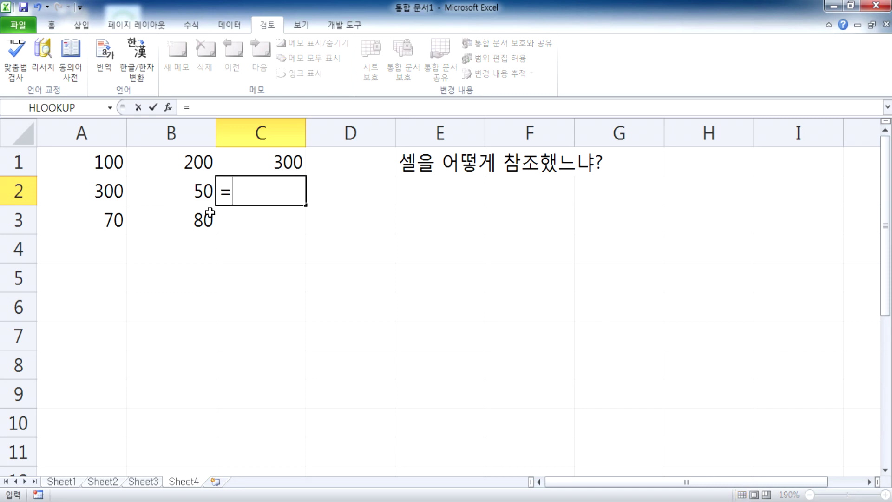
pyautogui.press('Escape')
pyautogui.click(293, 161)
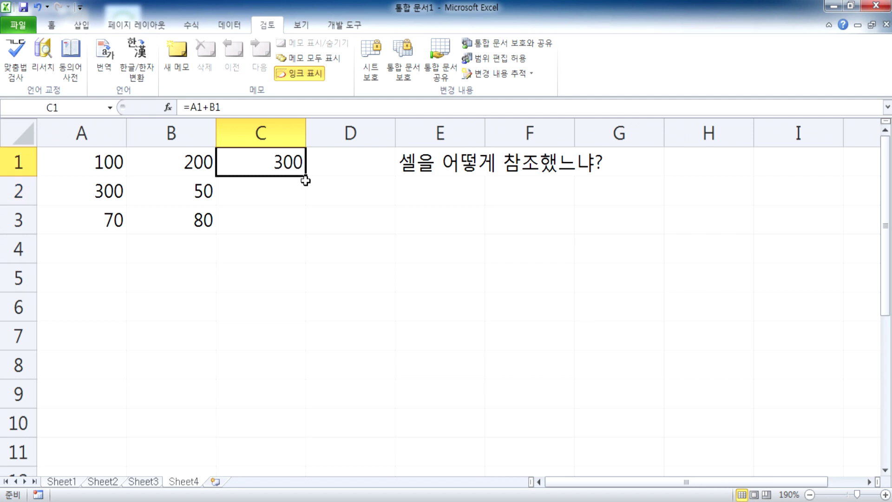
pyautogui.moveTo(306, 177); pyautogui.dragTo(306, 230)
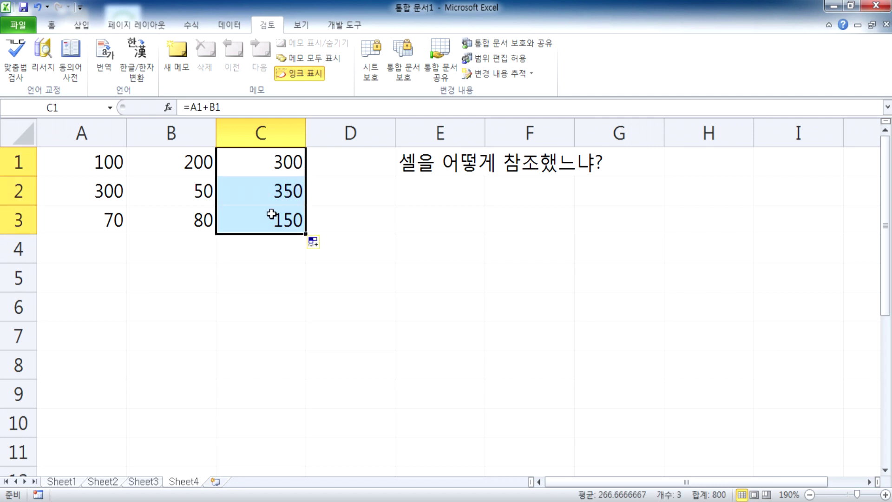
# Step: Examine the cell references in the filled formulas in C2 and C3
pyautogui.click(260, 193)
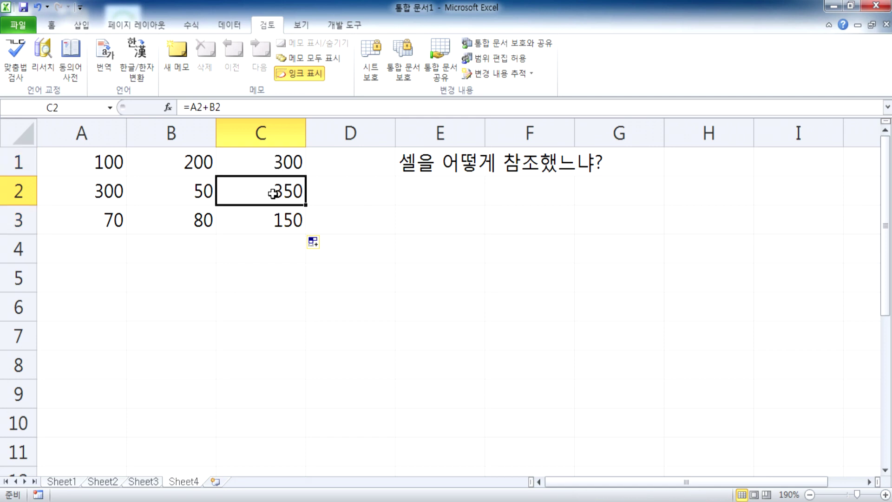
pyautogui.doubleClick(274, 193)
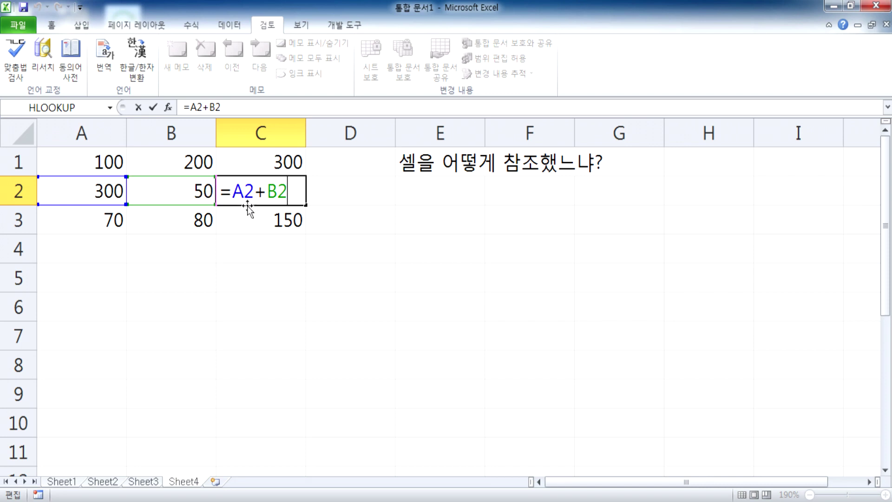
pyautogui.hotkey('ctrl', 'Return')
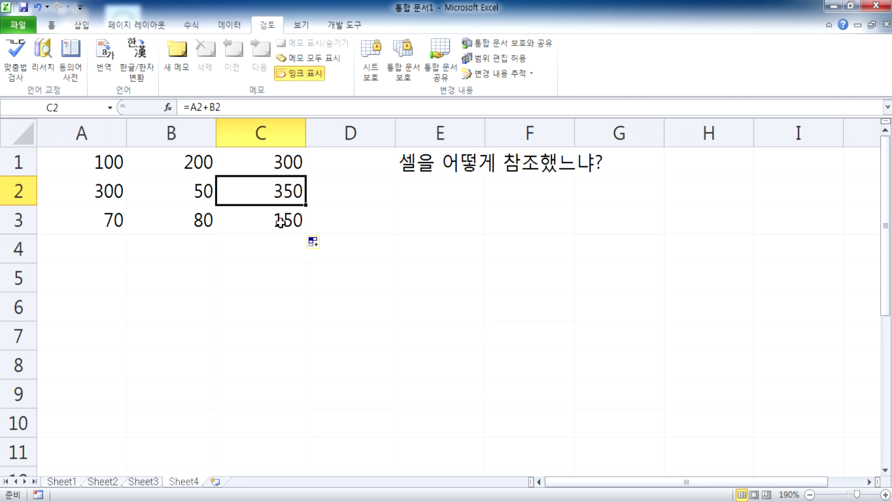
pyautogui.doubleClick(278, 224)
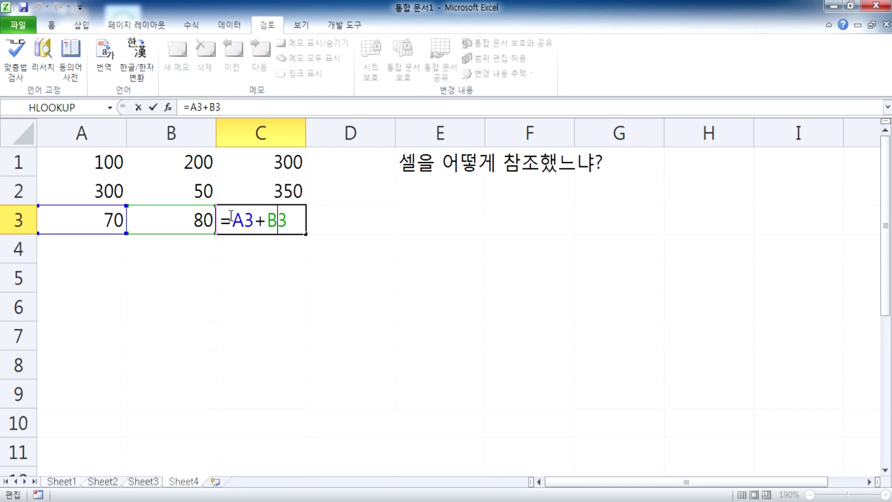
pyautogui.press('Return')
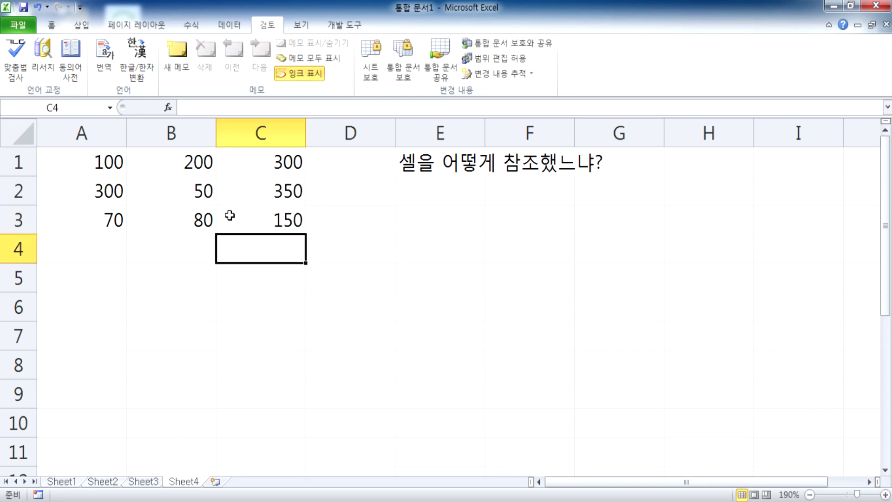
# Step: Enter the notes "상대적 참조방식" in E2 and "상대참조" in E3
pyautogui.click(441, 193)
pyautogui.write('ㅅ상대적 참보')
pyautogui.press('BackSpace')
pyautogui.press('BackSpace')
pyautogui.write('조방식')
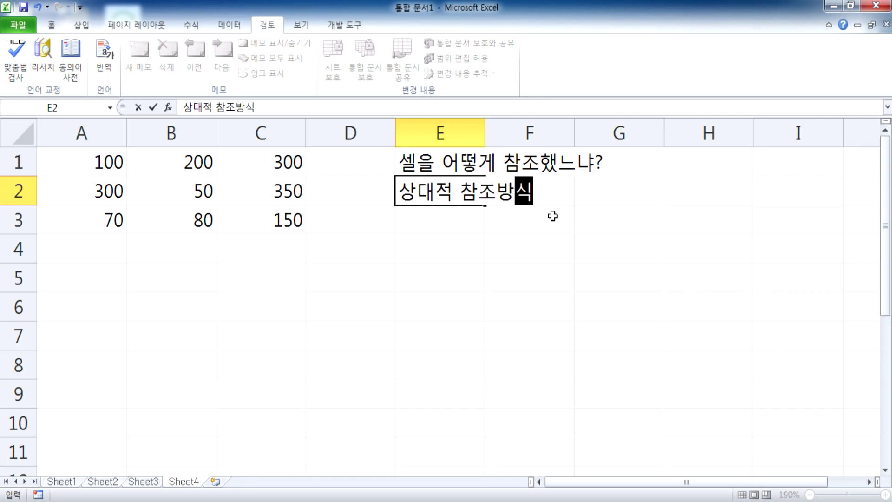
pyautogui.press('Return')
pyautogui.write('상대참조')
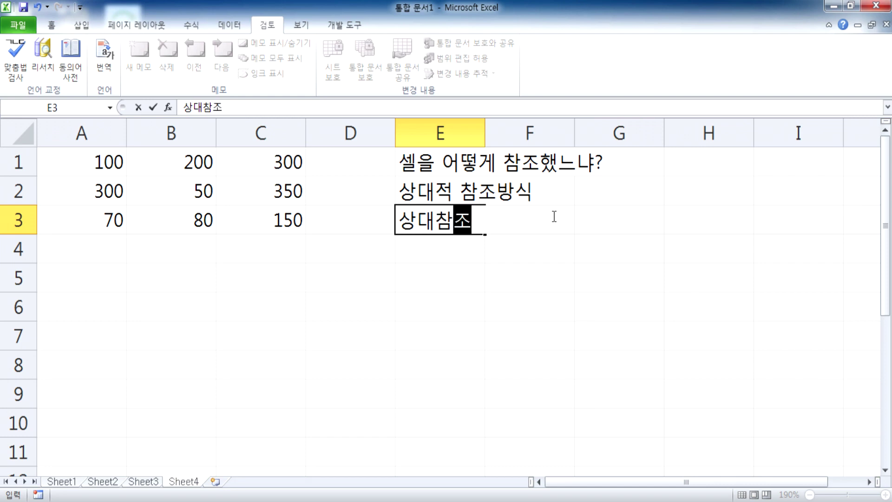
pyautogui.press('Return')
# Step: Enter the note "상대주소를 이용한 참조방식" in E4
pyautogui.write('상재')
pyautogui.press('BackSpace')
pyautogui.press('BackSpace')
pyautogui.write('대주')
pyautogui.press('BackSpace')
pyautogui.write('주소를')
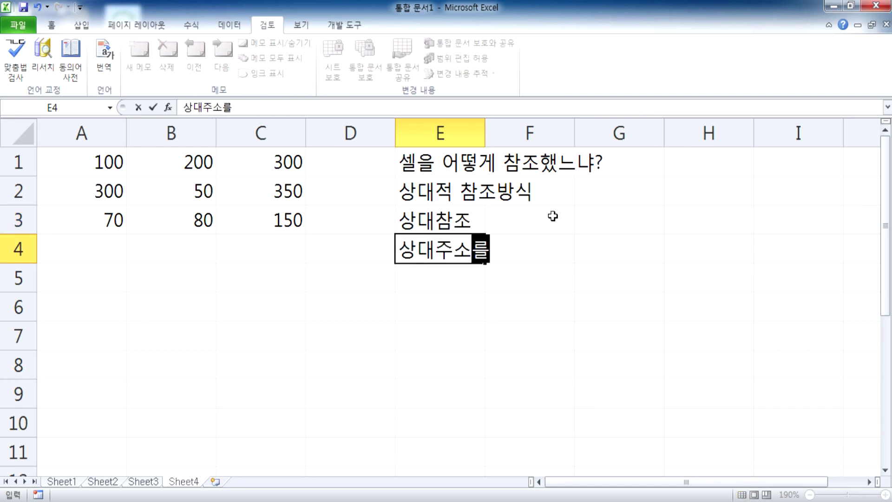
pyautogui.write(' 이용한 참')
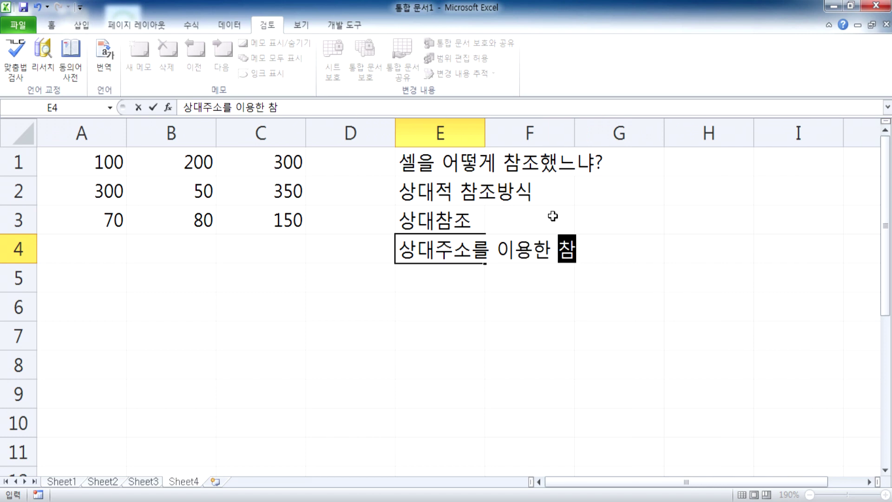
pyautogui.write('조방식')
pyautogui.press('Return')
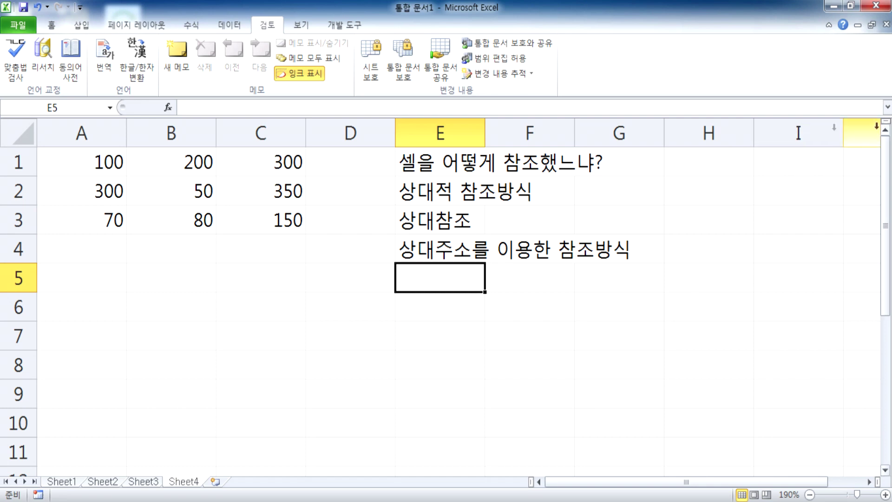
# Step: Copy the notes in E1:E4 into the Notepad document below the IFERROR explanation and add blank lines after them
pyautogui.moveTo(458, 160); pyautogui.dragTo(433, 246)
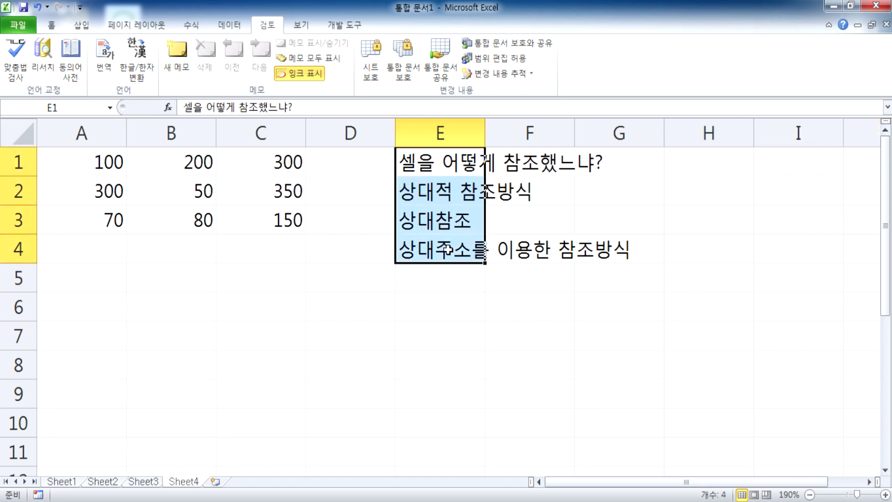
pyautogui.hotkey('ctrl', 'c')
pyautogui.hotkey('alt', 'Tab')
pyautogui.hotkey('ctrl', 'v')
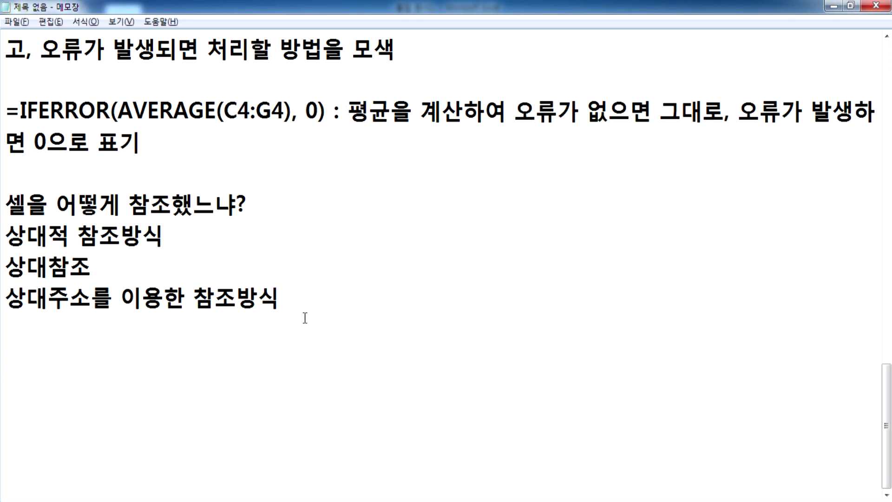
pyautogui.press('Return')
pyautogui.press('Return')
pyautogui.press('Return')
pyautogui.press('Return')
pyautogui.press('Return')
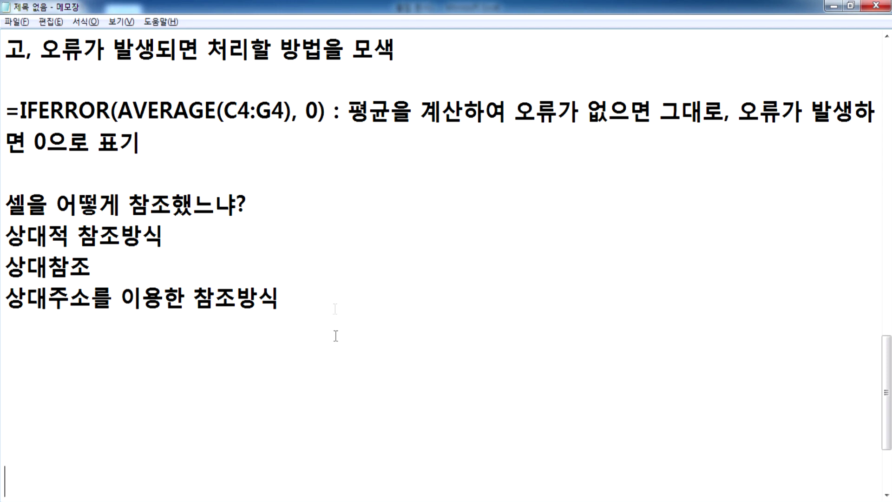
pyautogui.click(110, 373)
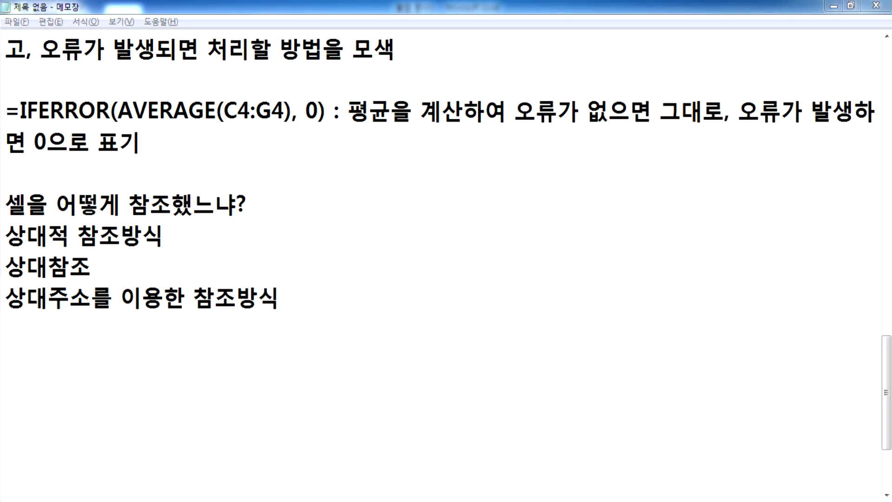
# Step: Switch back to 통합 문서1 in Excel and enter the formula =C1+A3 in D7
pyautogui.hotkey('alt', 'Tab')
pyautogui.hotkey('ctrl', 'Tab')
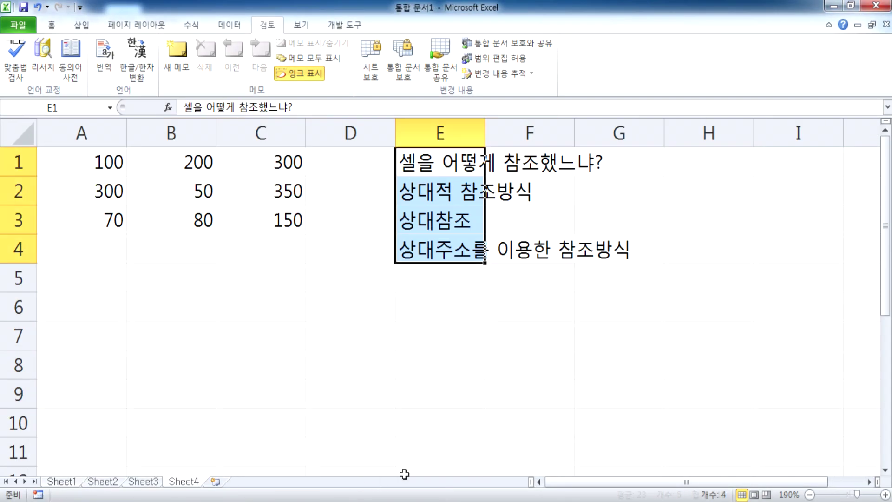
pyautogui.click(332, 337)
pyautogui.write('=')
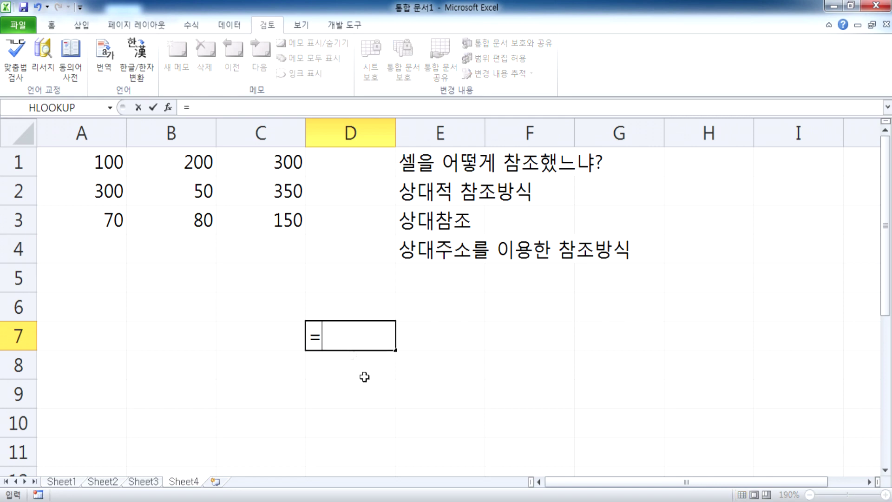
pyautogui.click(246, 159)
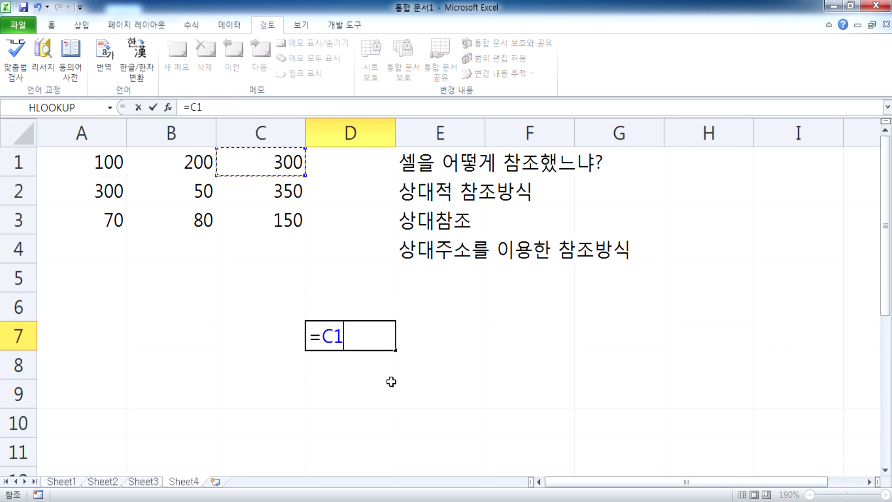
pyautogui.write('+')
pyautogui.click(87, 220)
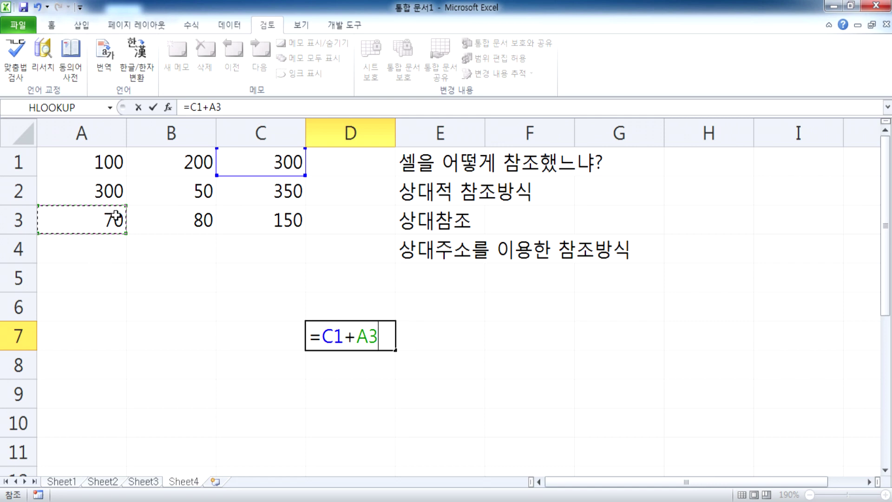
pyautogui.press('Return')
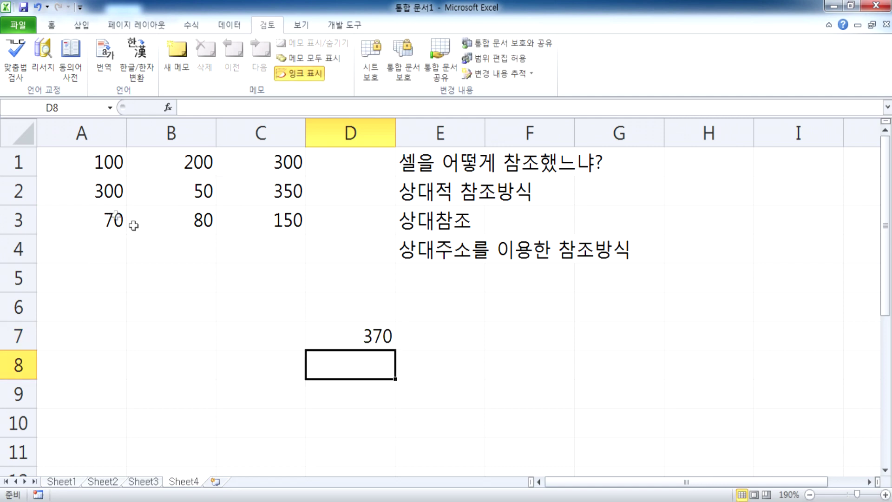
pyautogui.click(347, 343)
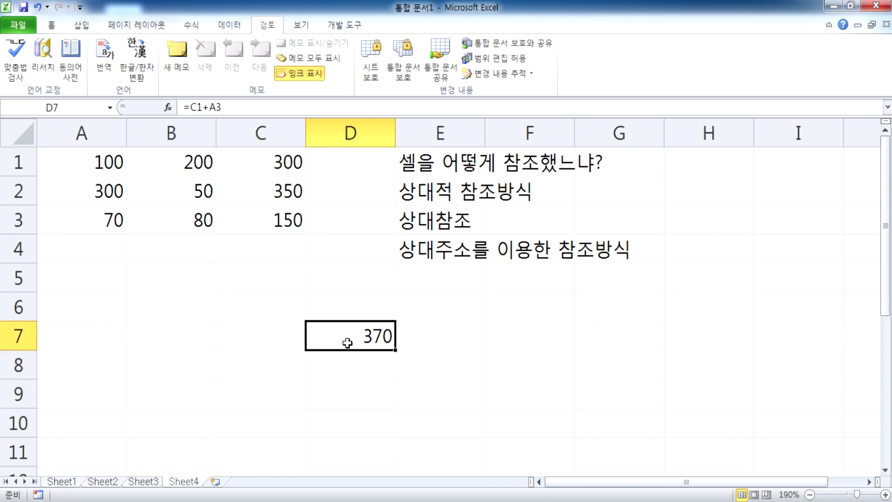
pyautogui.hotkey('ctrl', 'c')
pyautogui.click(246, 342)
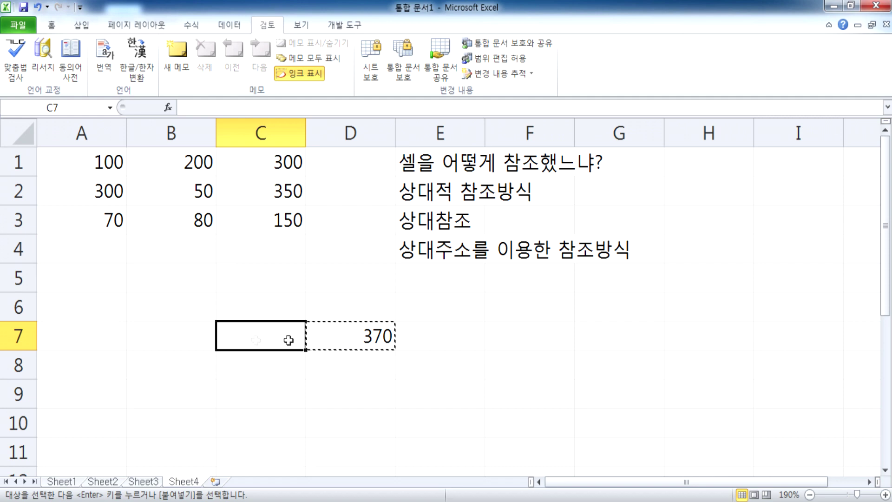
pyautogui.click(369, 339)
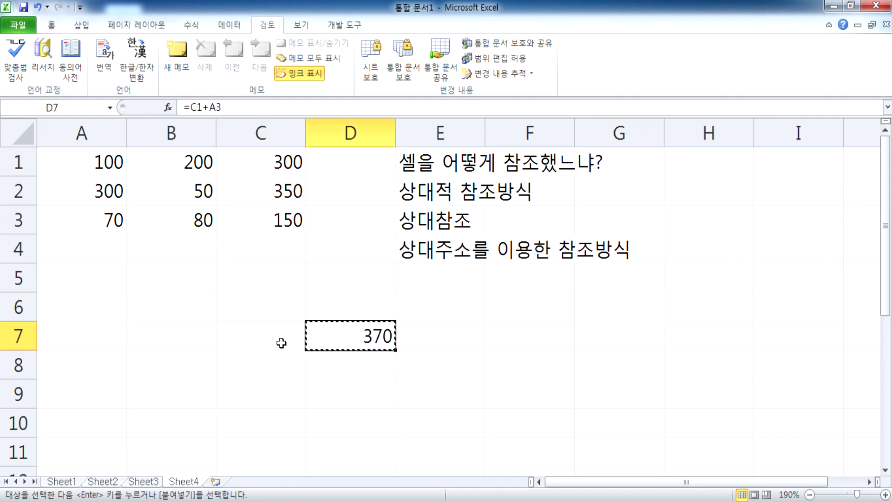
pyautogui.click(252, 341)
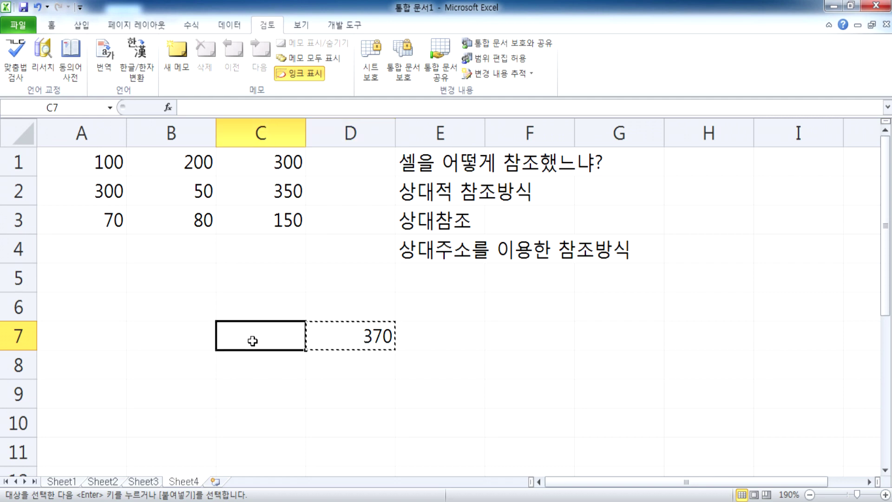
pyautogui.press('Escape')
# Step: Check the references of the formula in D7 and copy the formula to C7
pyautogui.click(371, 338)
pyautogui.doubleClick(371, 338)
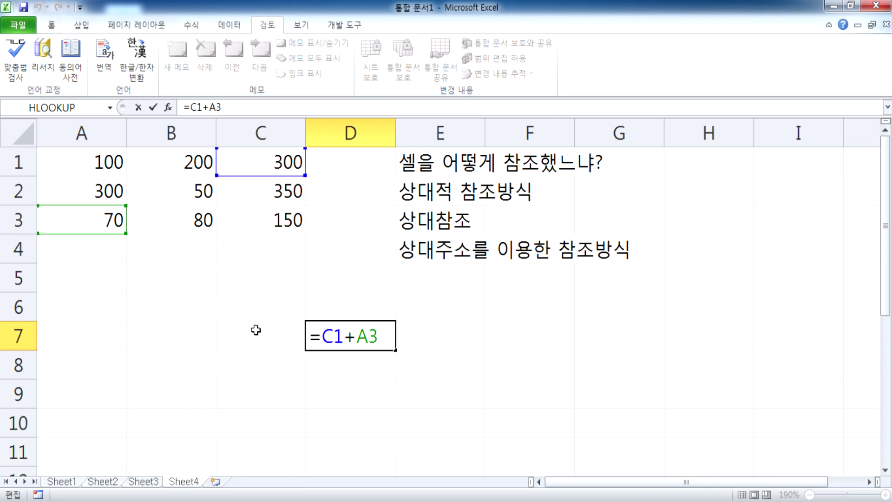
pyautogui.hotkey('ctrl', 'Return')
pyautogui.hotkey('ctrl', 'c')
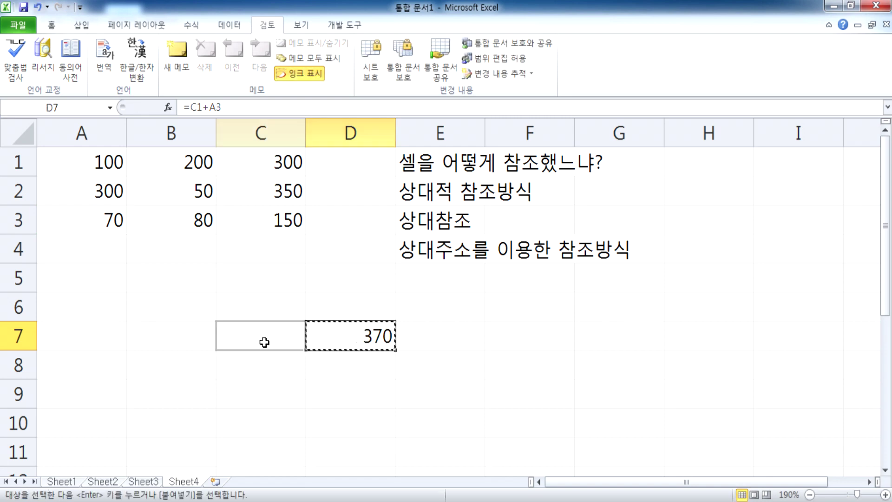
pyautogui.click(263, 340)
pyautogui.hotkey('ctrl', 'v')
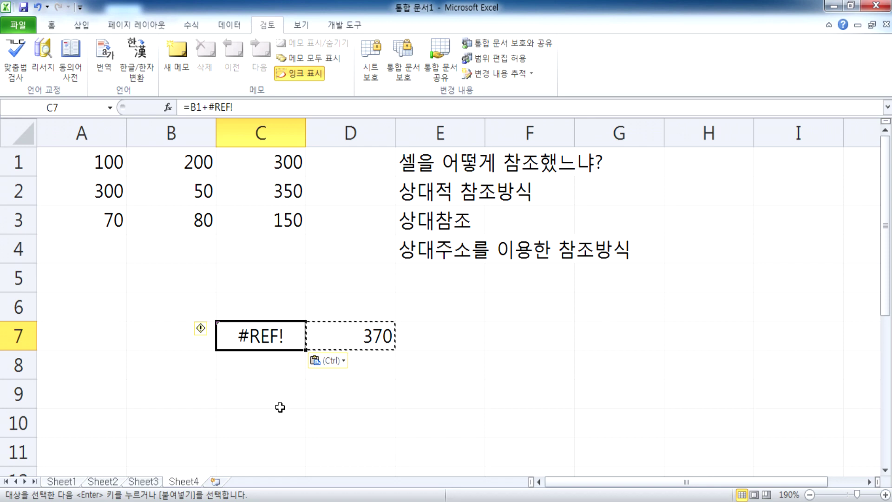
# Step: Inspect the cell references of the formula in D7 and compare them with the copied formula in C7
pyautogui.press('Escape')
pyautogui.doubleClick(349, 336)
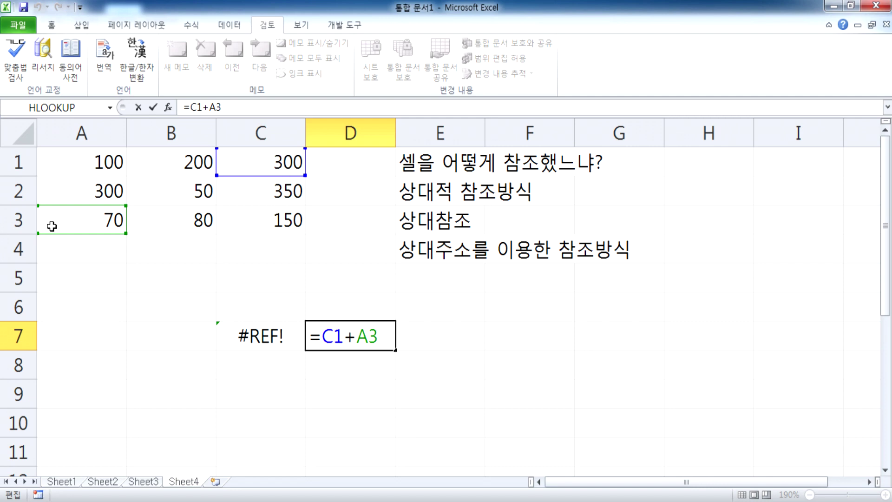
pyautogui.click(268, 333)
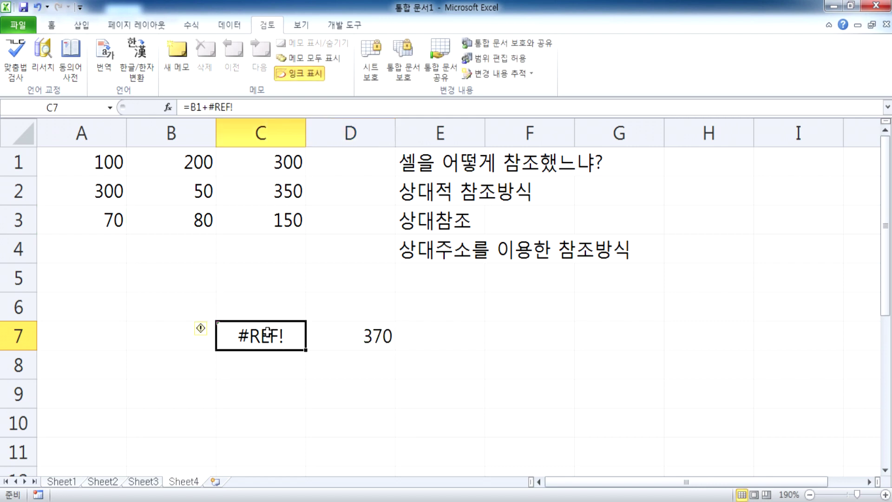
pyautogui.doubleClick(354, 339)
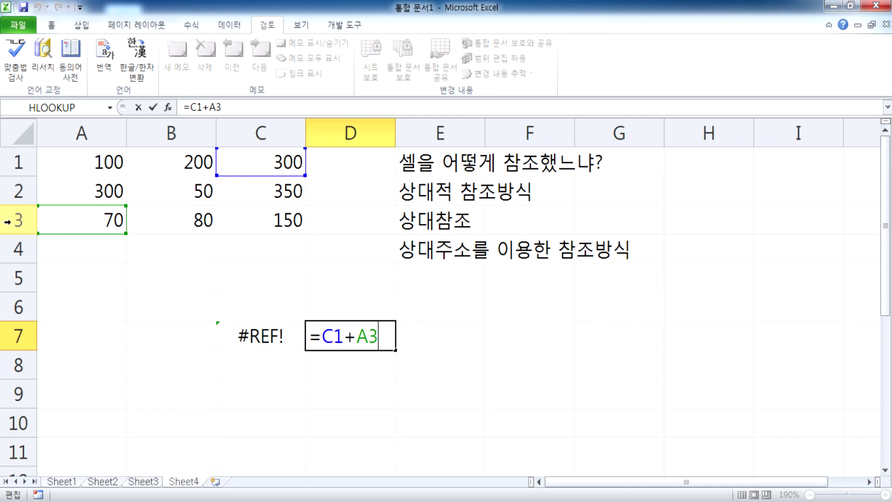
pyautogui.press('Escape')
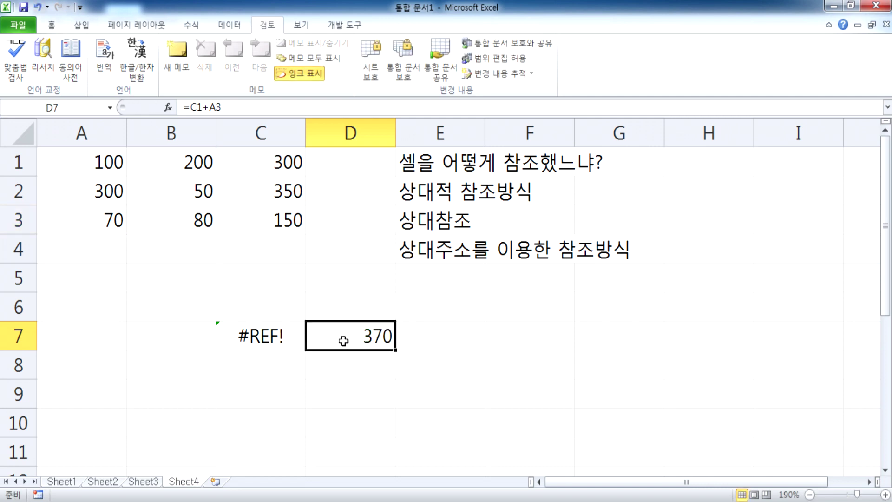
# Step: Copy the formula in D7 to E7 and check which cells the pasted formula references
pyautogui.hotkey('ctrl', 'c')
pyautogui.click(446, 342)
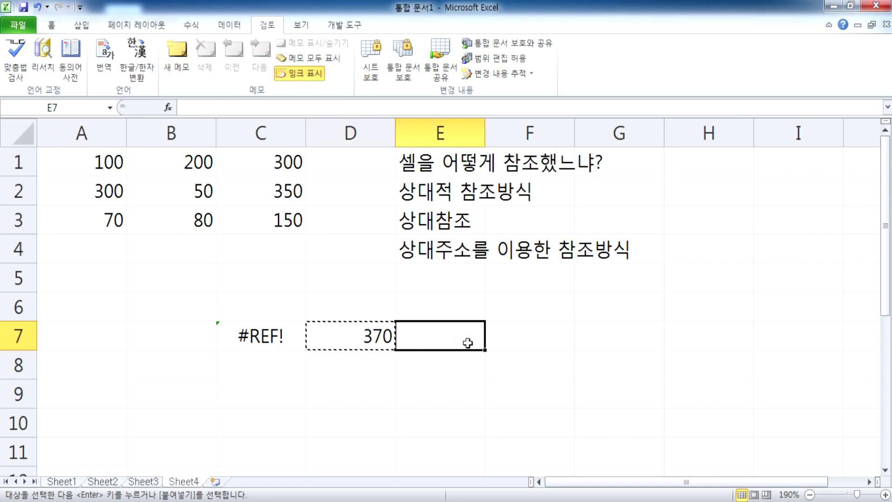
pyautogui.click(352, 335)
pyautogui.doubleClick(361, 335)
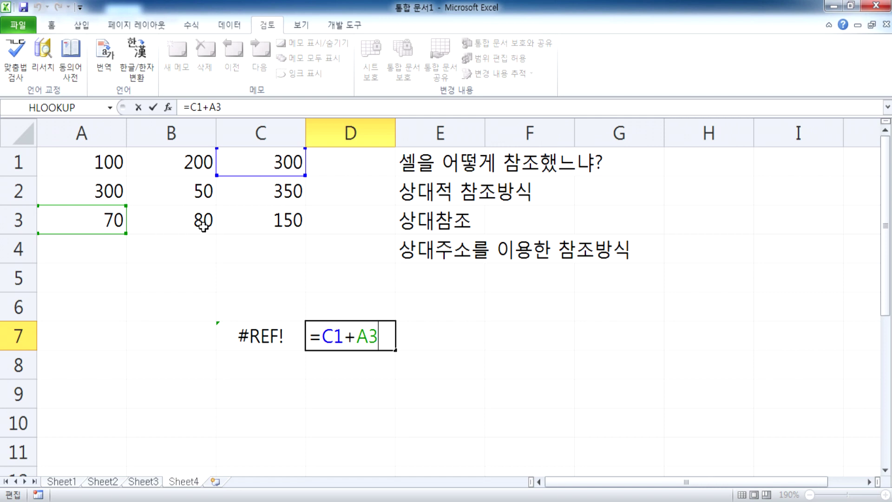
pyautogui.hotkey('ctrl', 'Return')
pyautogui.hotkey('ctrl', 'c')
pyautogui.click(408, 334)
pyautogui.hotkey('ctrl', 'v')
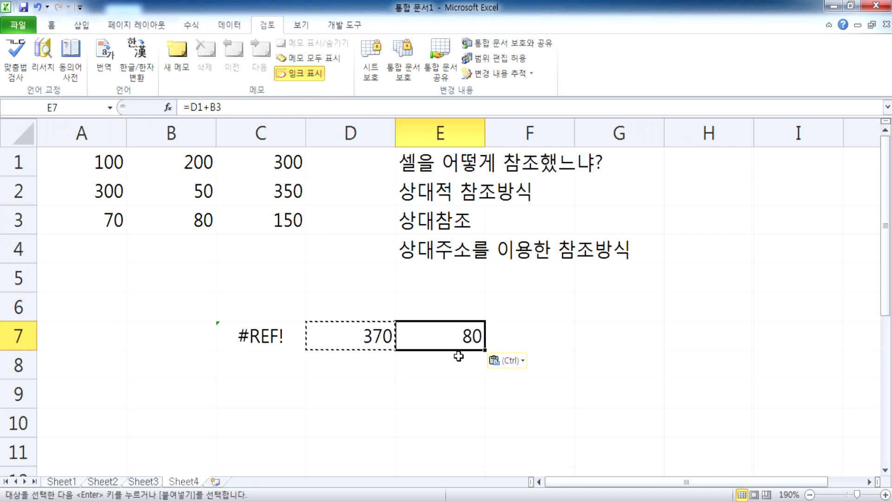
pyautogui.doubleClick(405, 332)
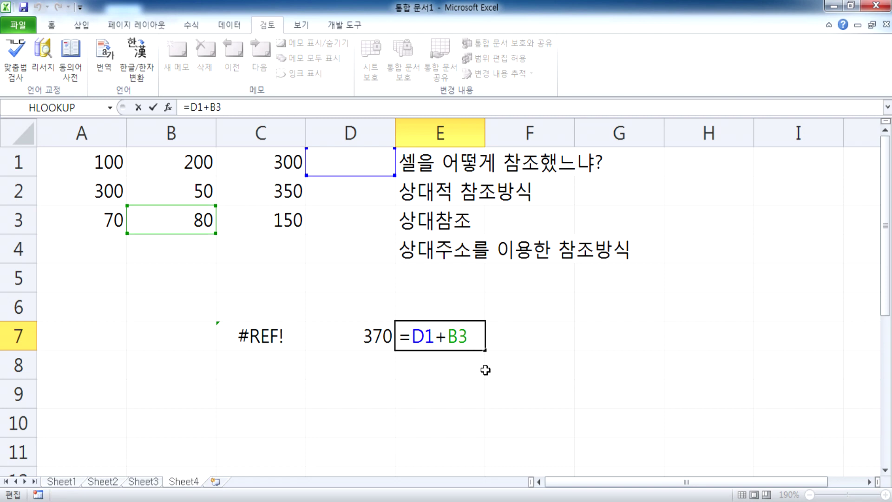
pyautogui.press('Return')
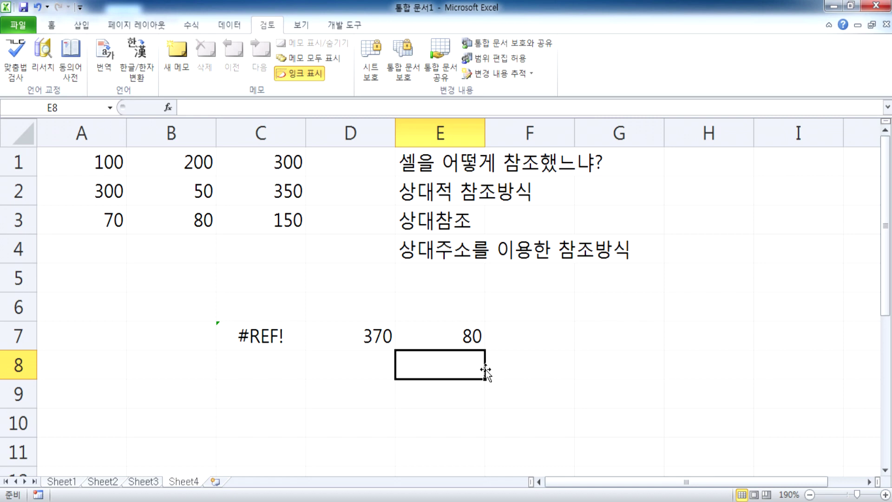
# Step: Copy the formula in D7 down to D8 and check which cells the pasted formula references
pyautogui.click(354, 333)
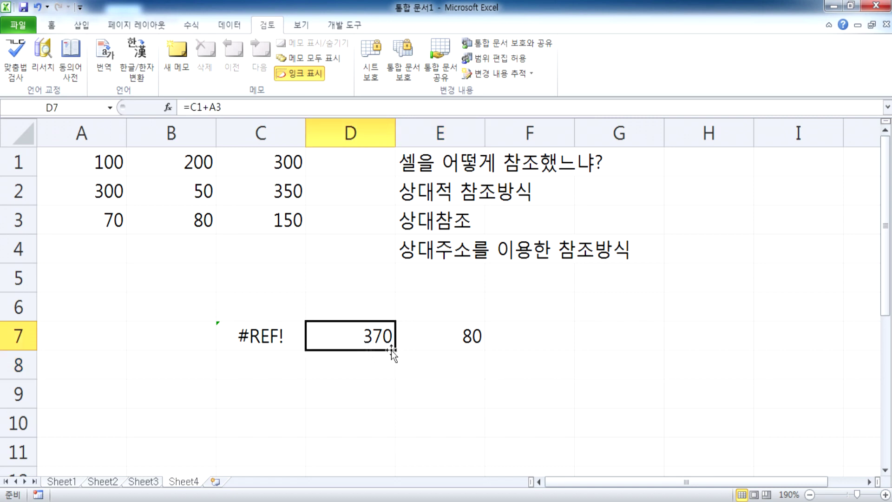
pyautogui.press('F2')
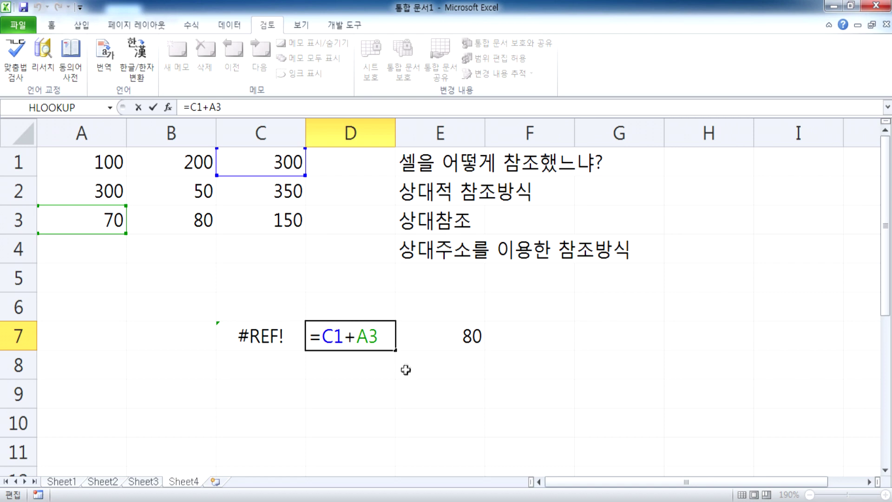
pyautogui.hotkey('ctrl', 'Return')
pyautogui.hotkey('ctrl', 'c')
pyautogui.click(353, 364)
pyautogui.hotkey('ctrl', 'v')
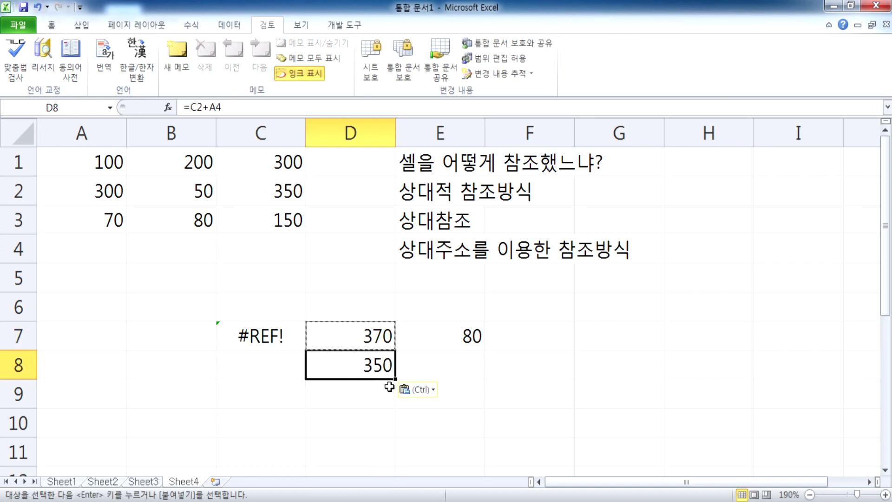
pyautogui.press('Escape')
pyautogui.press('F2')
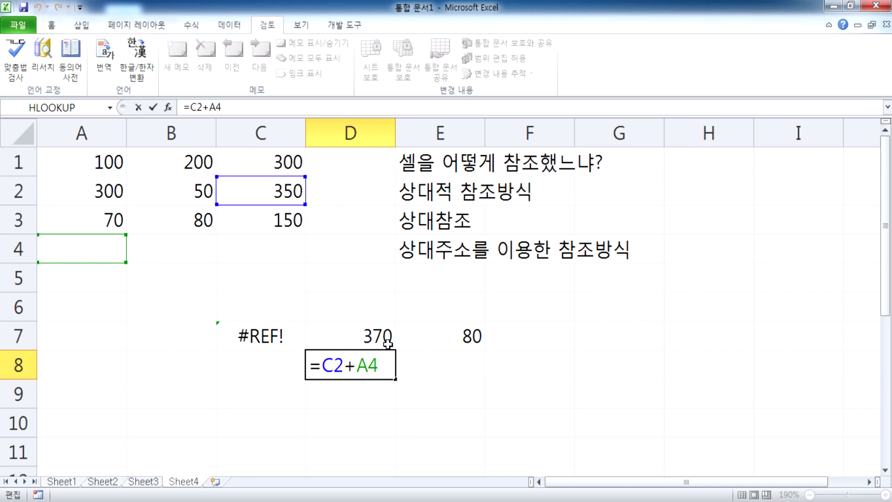
pyautogui.press('Escape')
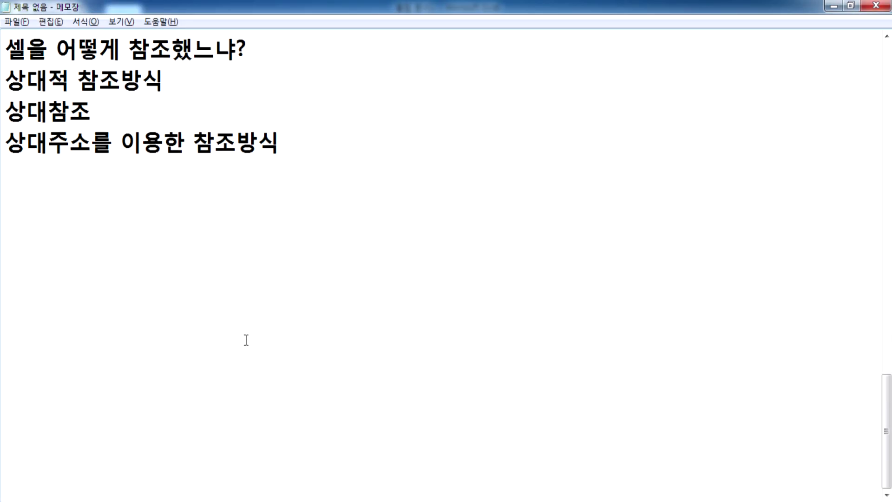
# Step: In Notepad, add the line "* 참조방식의 종류 : 상대, 절대, 혼합" below the copied notes, separated by a blank line
pyautogui.write('CK')
pyautogui.press('BackSpace')
pyautogui.press('BackSpace')
pyautogui.press('Hangul')
pyautogui.write('참조방식의 종류')
pyautogui.press('Home')
pyautogui.write('*')
pyautogui.press('End')
pyautogui.write(':')
pyautogui.press('BackSpace')
pyautogui.write(': ')
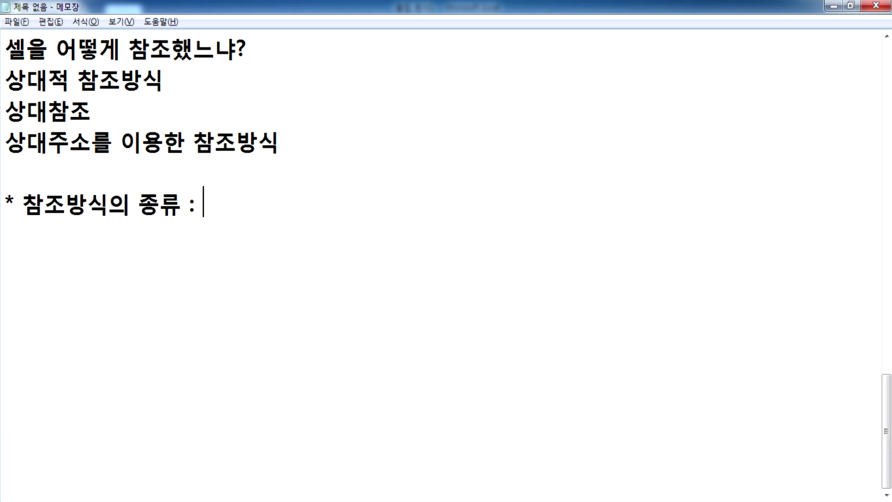
pyautogui.write('상대, 절대, 혼합')
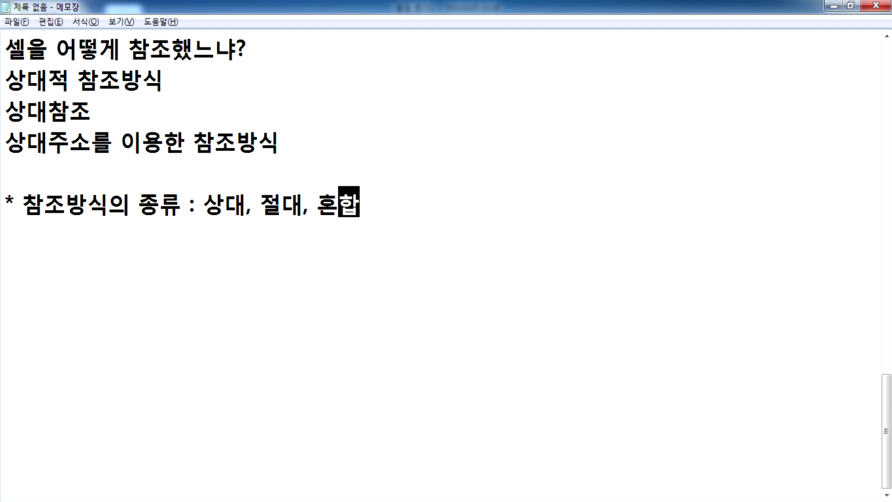
# Step: Switch back to 통합 문서1 in Excel and review cells A1 and B1 and the formula in C1
pyautogui.hotkey('alt', 'Tab')
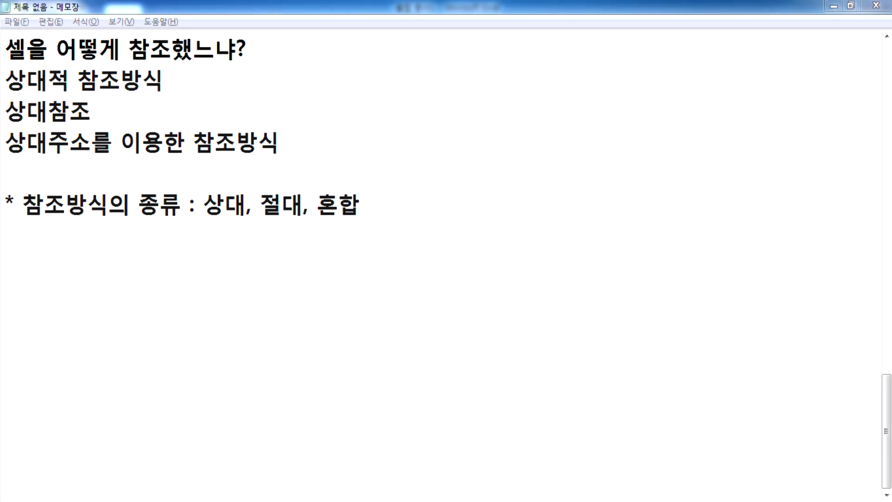
pyautogui.click(96, 159)
pyautogui.click(186, 160)
pyautogui.click(261, 161)
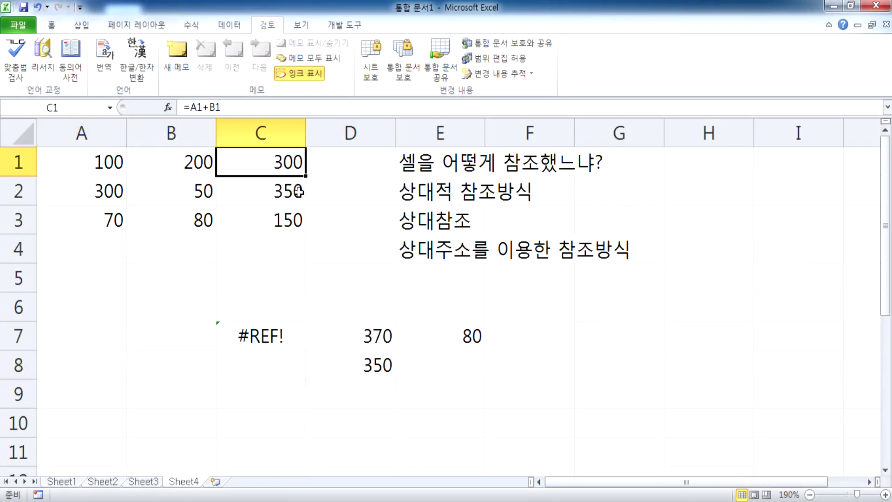
pyautogui.press('F2')
pyautogui.press('Escape')
# Step: Fill the formula in C3 down to C4
pyautogui.click(268, 250)
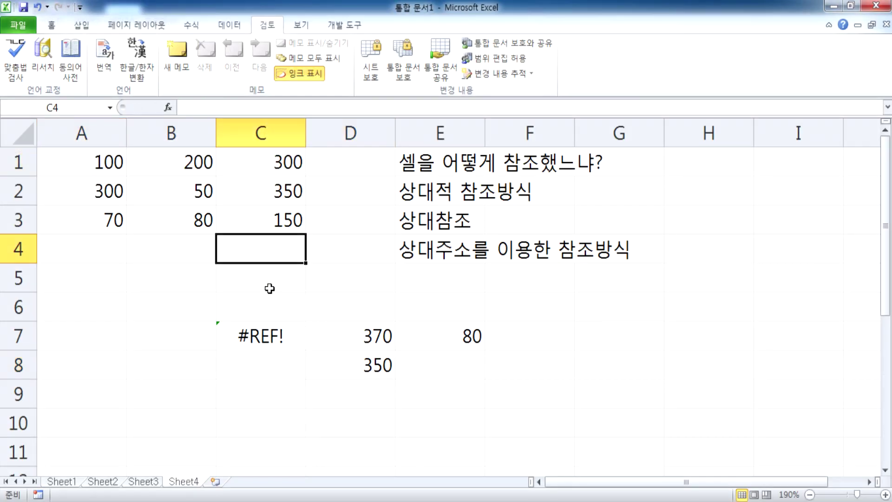
pyautogui.click(90, 248)
pyautogui.click(167, 248)
pyautogui.click(277, 247)
pyautogui.moveTo(94, 246); pyautogui.dragTo(241, 252)
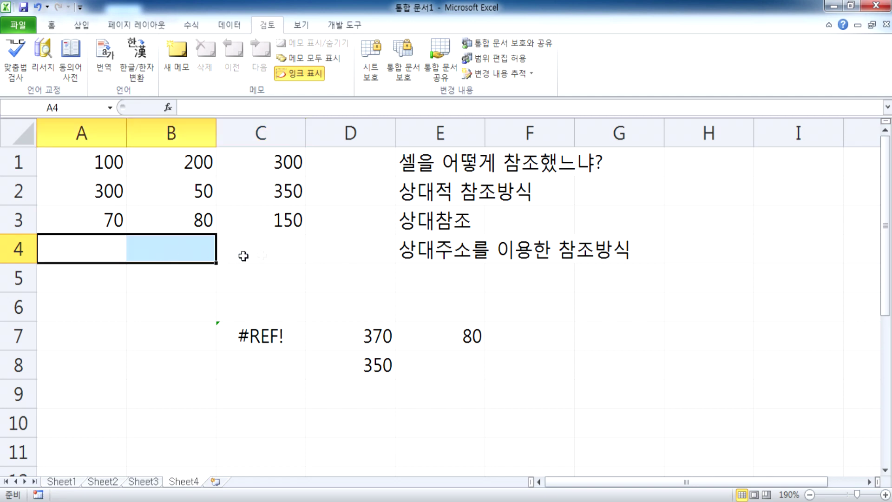
pyautogui.click(271, 226)
pyautogui.moveTo(304, 237); pyautogui.dragTo(307, 263)
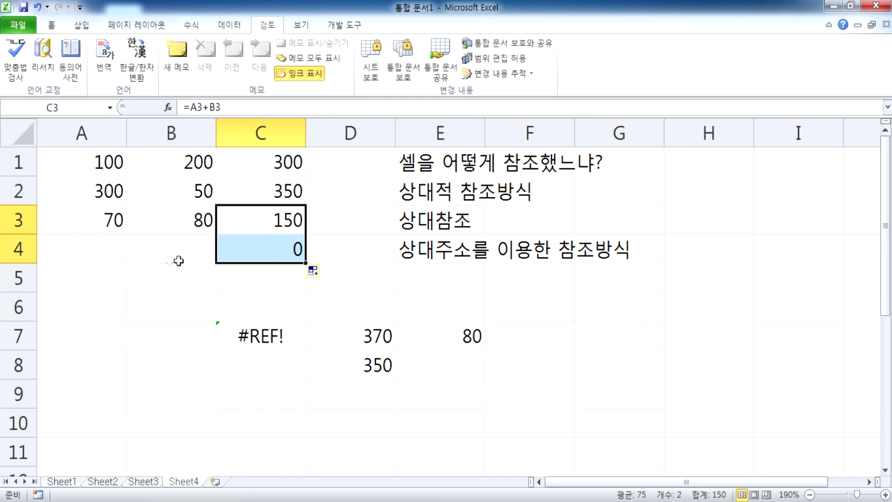
# Step: Enter 80 in A4
pyautogui.click(152, 259)
pyautogui.click(87, 248)
pyautogui.write('80')
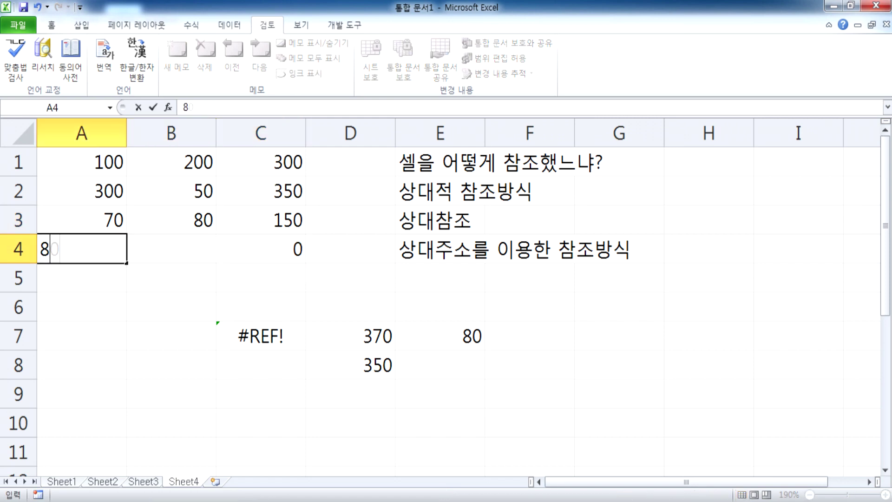
# Step: Complete row 4 with 80 in cell A4 and 90 in cell B4
pyautogui.press('Tab')
pyautogui.write('90')
pyautogui.press('Return')
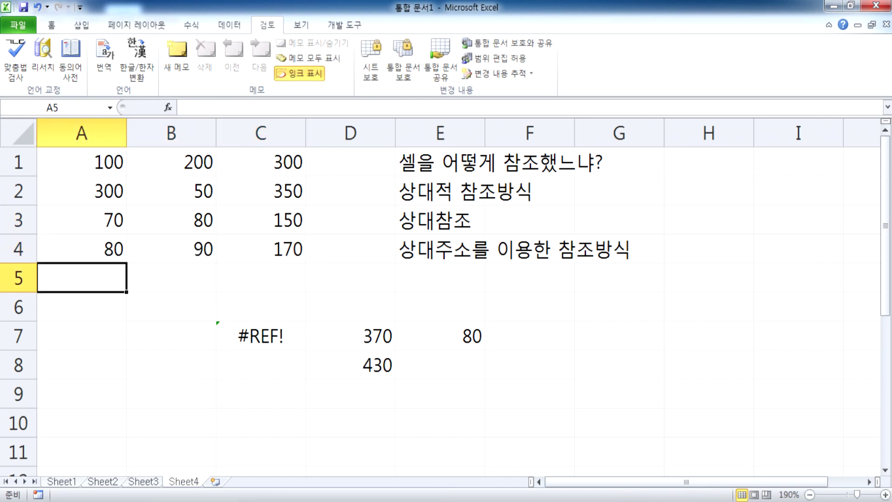
# Step: Examine which cells the formulas in D7, D8 and E7 refer to, comparing how the copied references shift
pyautogui.doubleClick(348, 335)
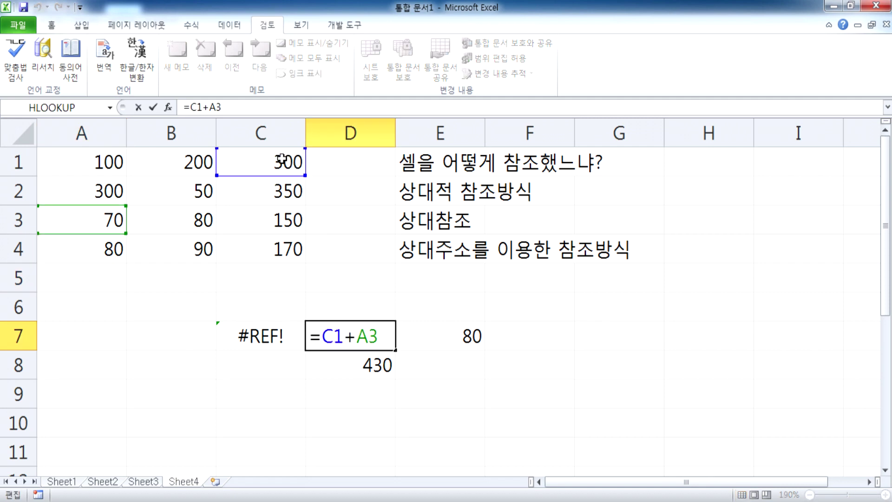
pyautogui.click(346, 364)
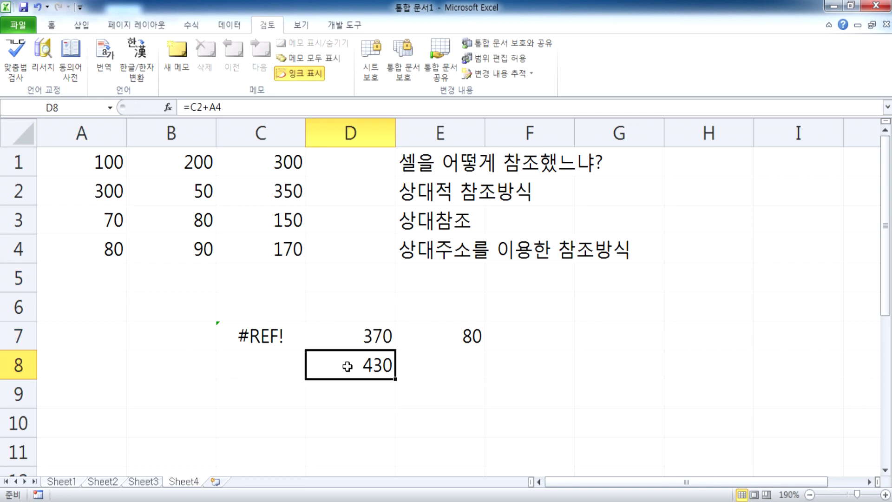
pyautogui.doubleClick(346, 364)
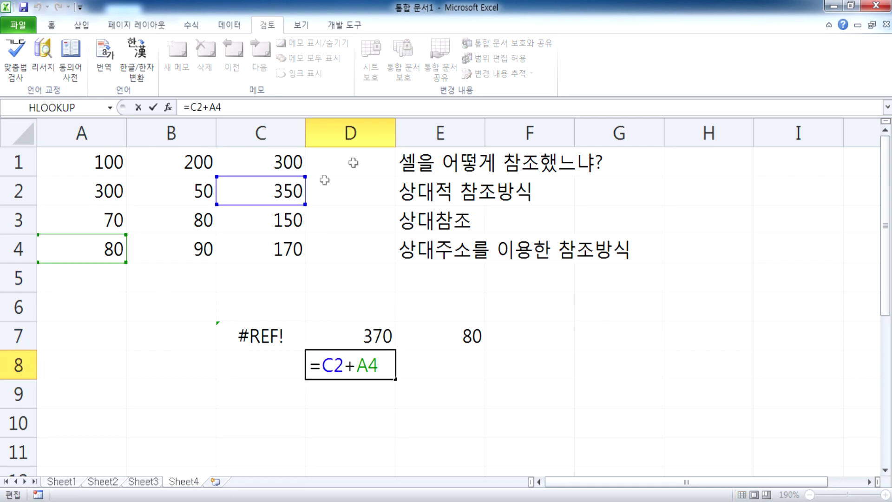
pyautogui.press('Escape')
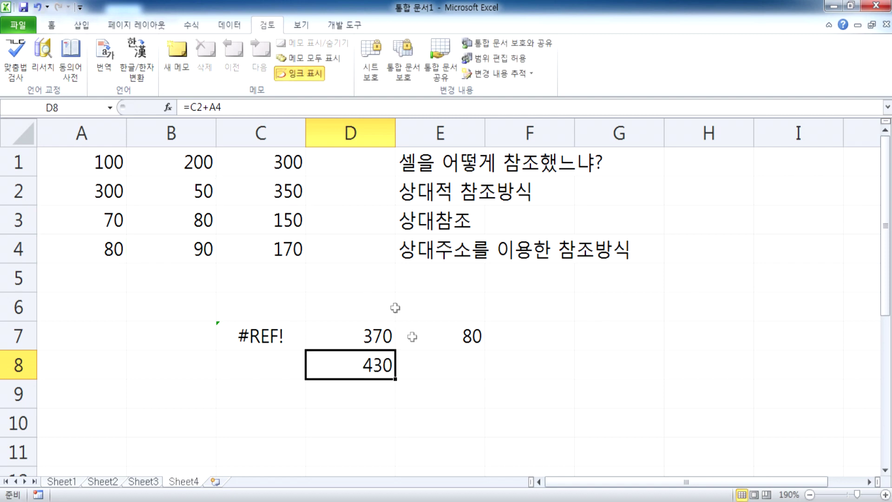
pyautogui.doubleClick(462, 335)
pyautogui.press('Escape')
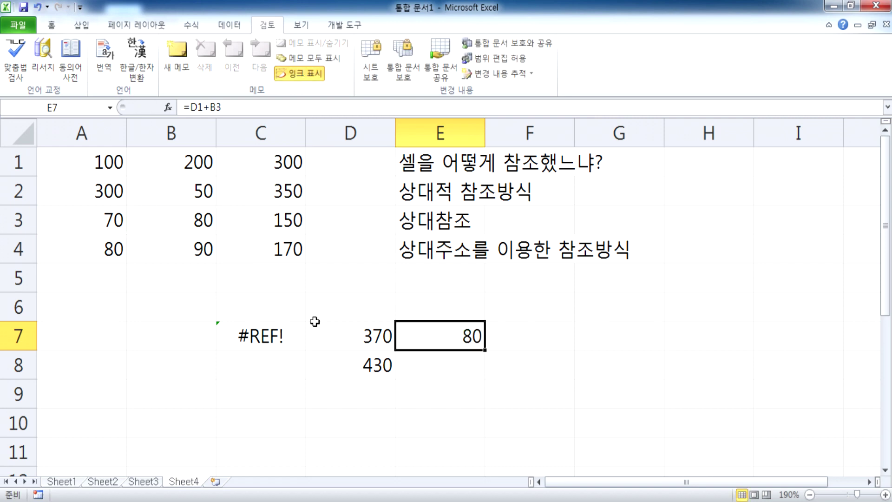
pyautogui.doubleClick(329, 334)
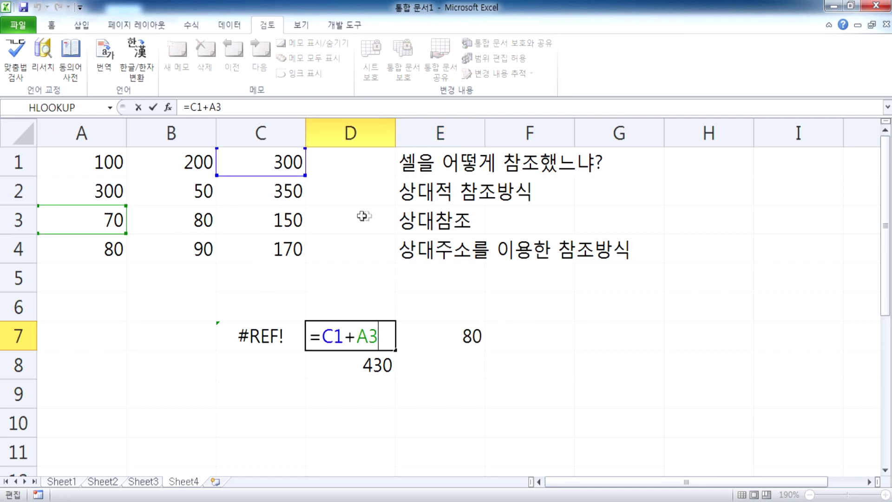
pyautogui.press('Escape')
pyautogui.doubleClick(424, 334)
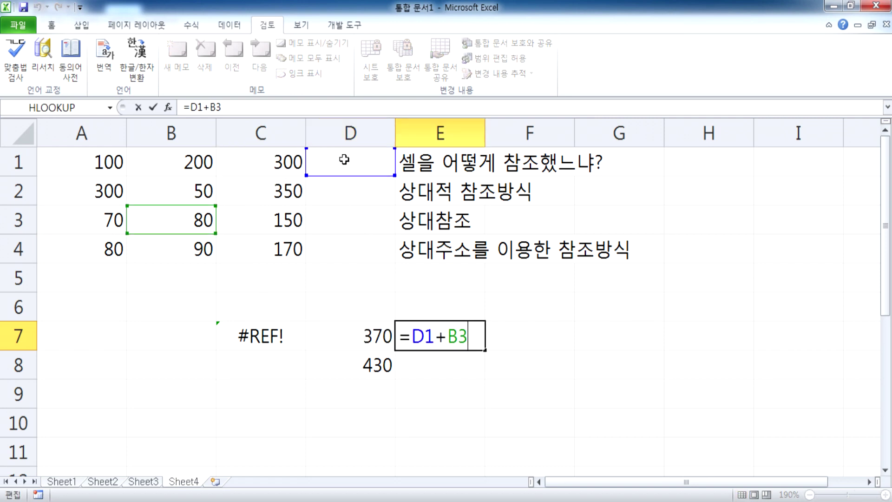
pyautogui.press('Escape')
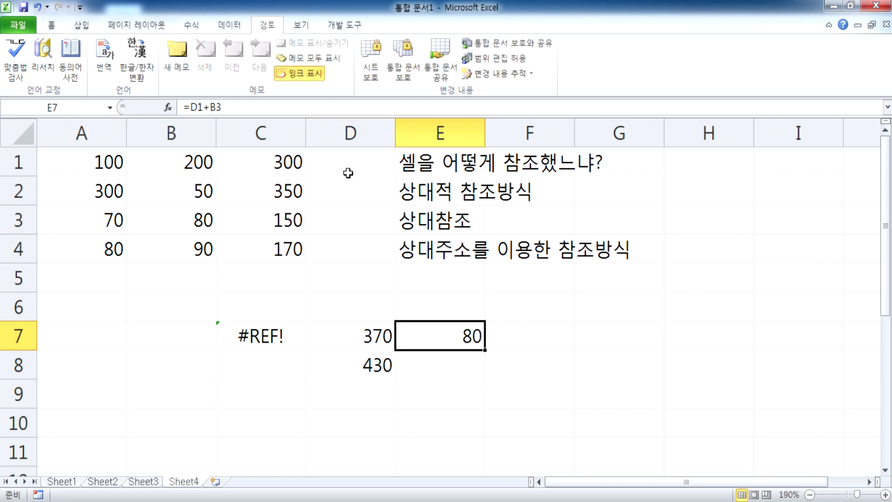
# Step: Enter 50 in cell D1 and check the references in the formula in E7
pyautogui.click(360, 162)
pyautogui.write('50')
pyautogui.press('Return')
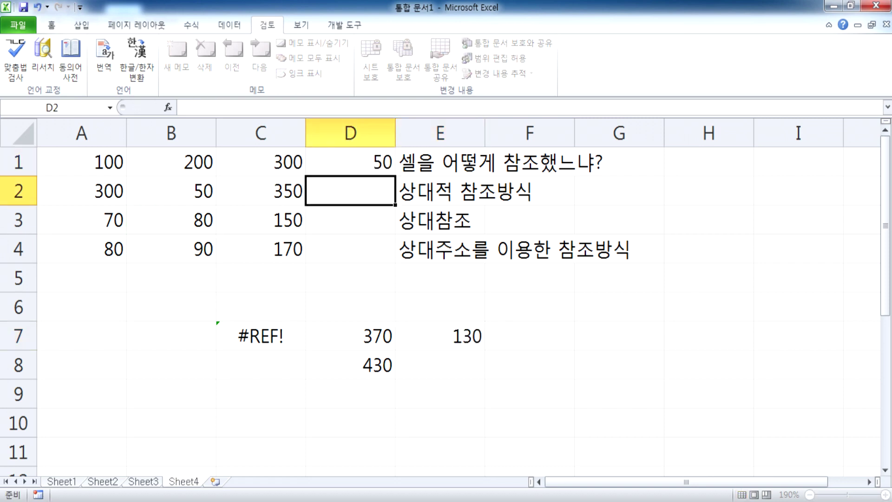
pyautogui.doubleClick(413, 327)
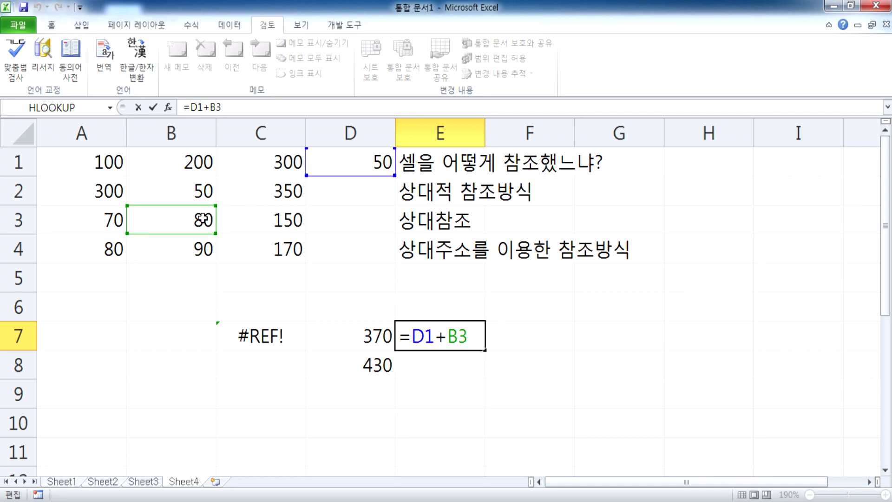
pyautogui.press('Escape')
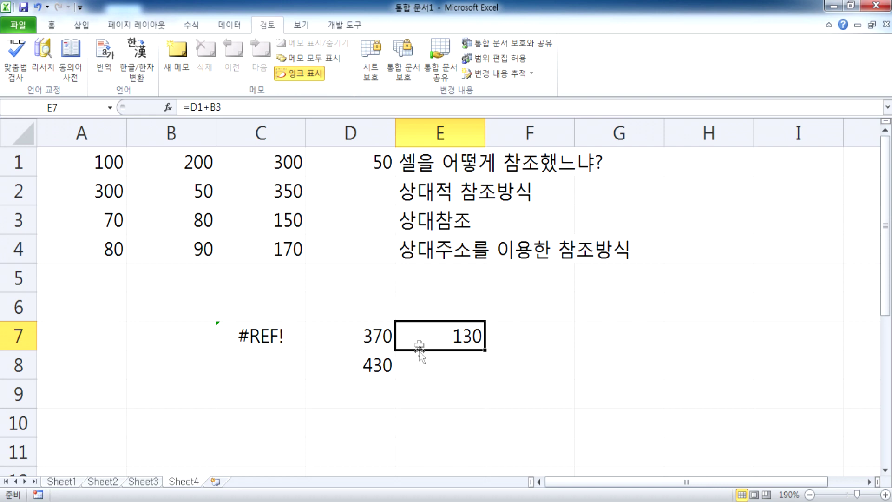
pyautogui.click(542, 297)
pyautogui.write('=')
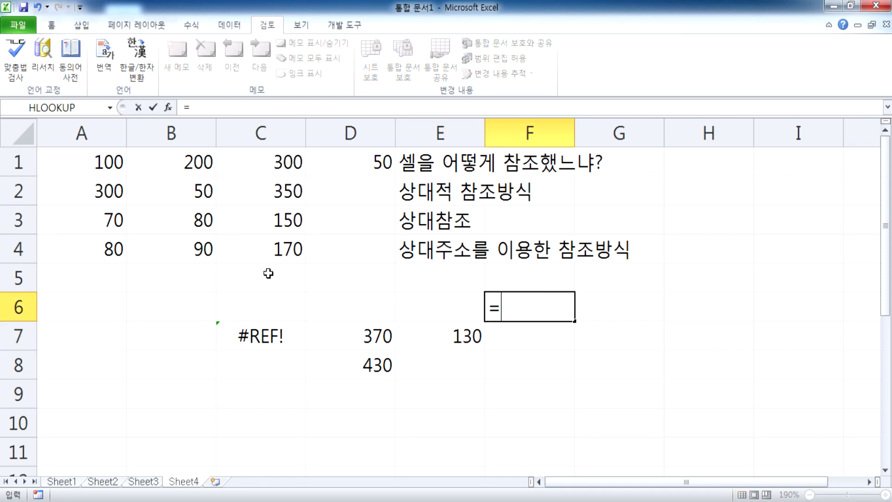
pyautogui.click(109, 165)
pyautogui.write('+')
pyautogui.click(247, 244)
pyautogui.press('Escape')
# Step: Total the values of column A in cell A5 with =SUM(A1:A4) and check the summed range
pyautogui.click(278, 309)
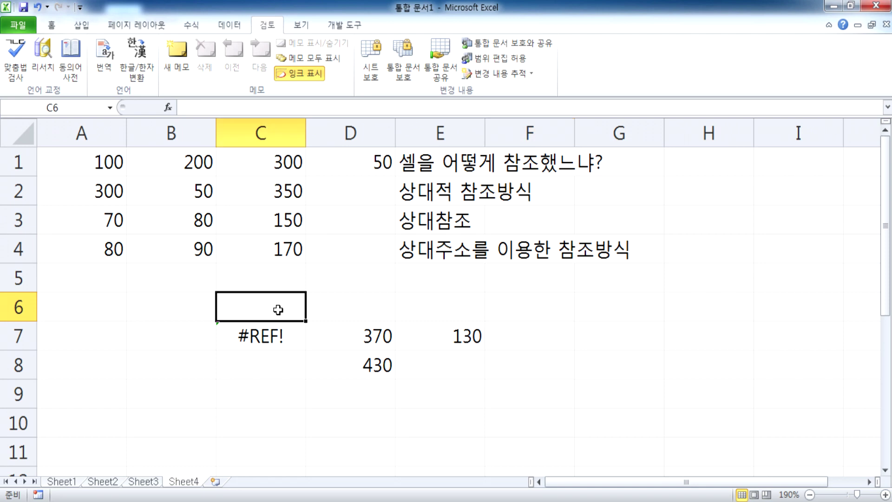
pyautogui.press('Left')
pyautogui.press('Left')
pyautogui.press('Up')
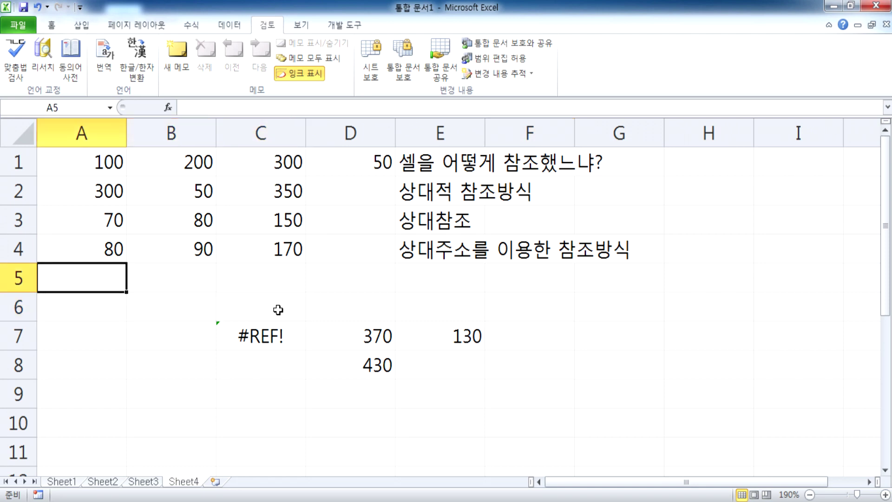
pyautogui.write('=sum(')
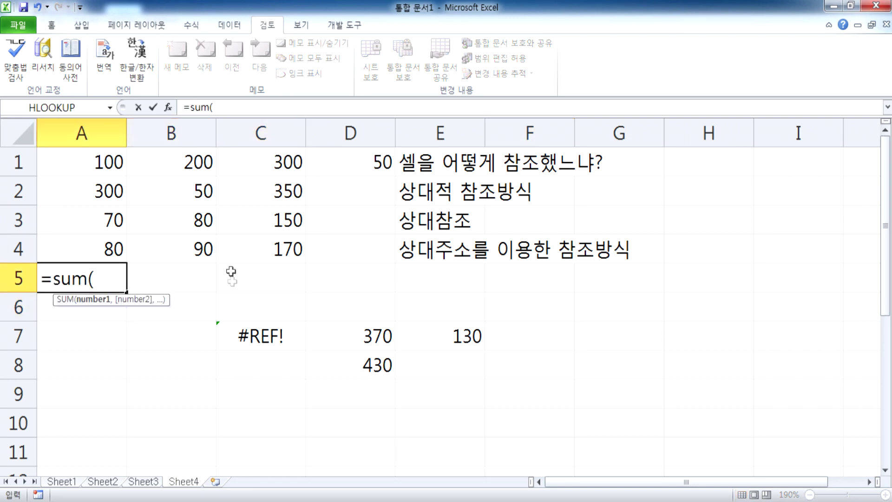
pyautogui.moveTo(93, 164); pyautogui.dragTo(96, 229)
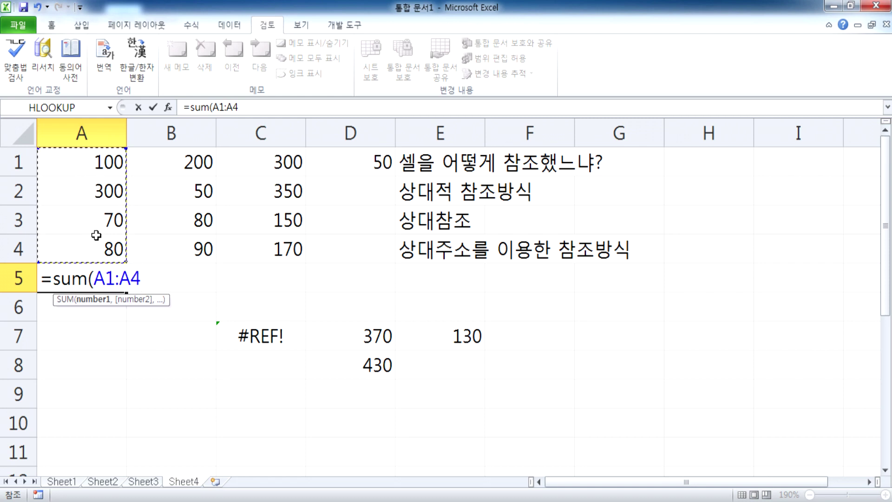
pyautogui.press('Return')
pyautogui.press('Up')
pyautogui.press('F2')
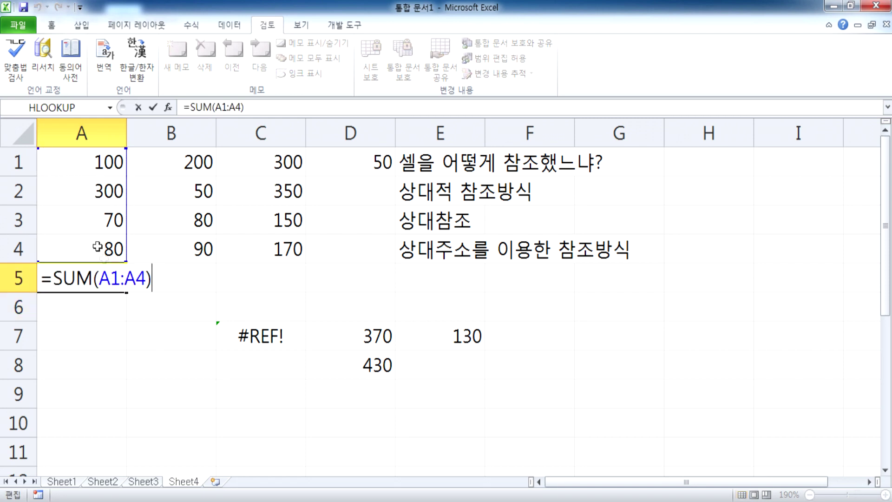
pyautogui.press('Escape')
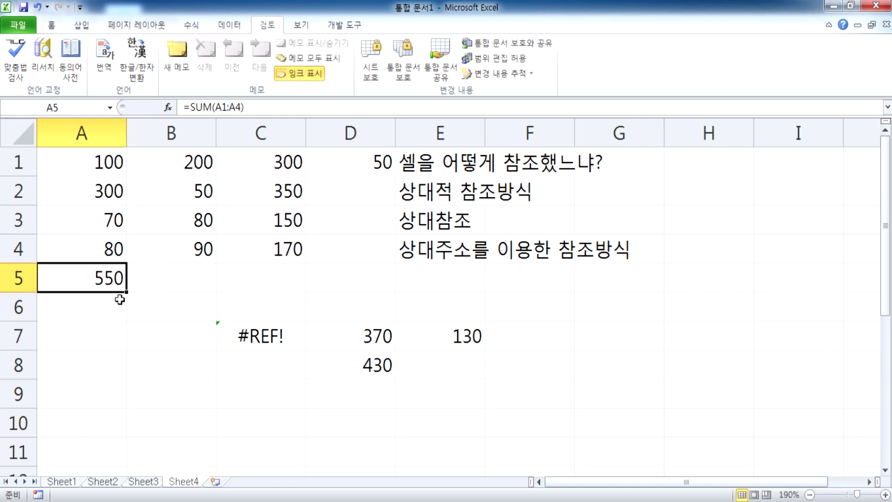
# Step: Fill the SUM formula from A5 across to C5 and inspect the references in B5 and C5
pyautogui.moveTo(126, 293); pyautogui.dragTo(291, 294)
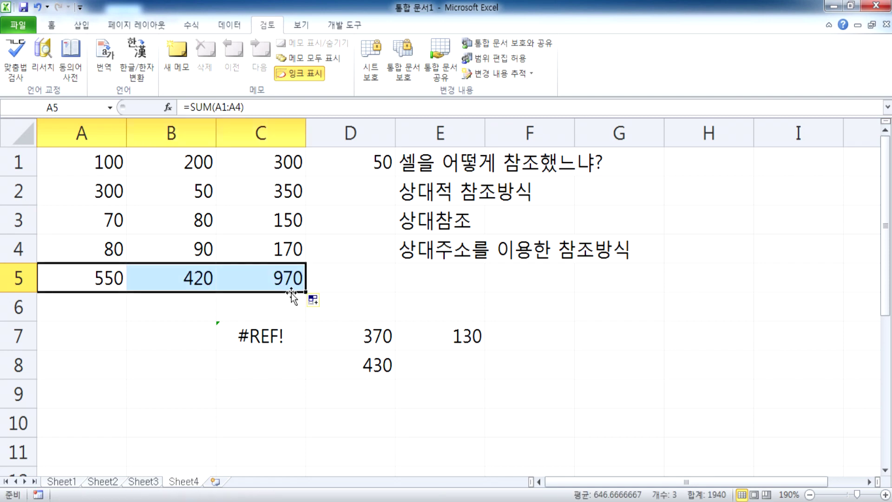
pyautogui.click(187, 280)
pyautogui.doubleClick(187, 280)
pyautogui.press('Escape')
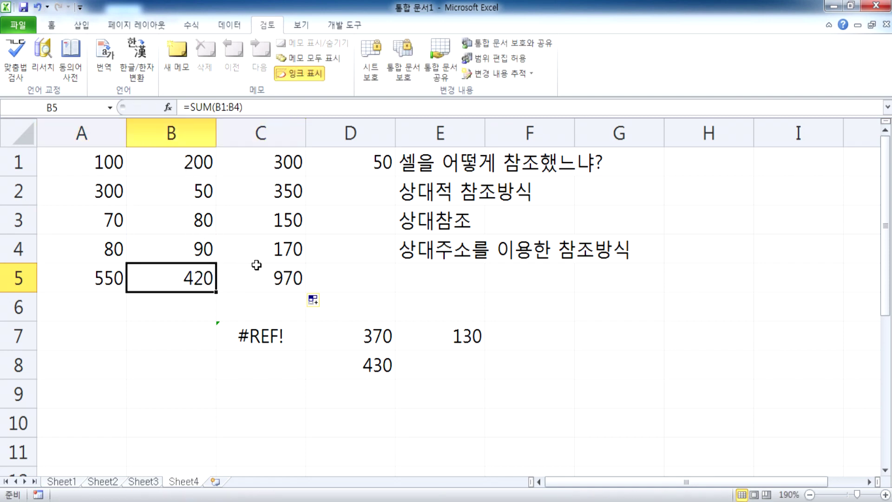
pyautogui.doubleClick(259, 278)
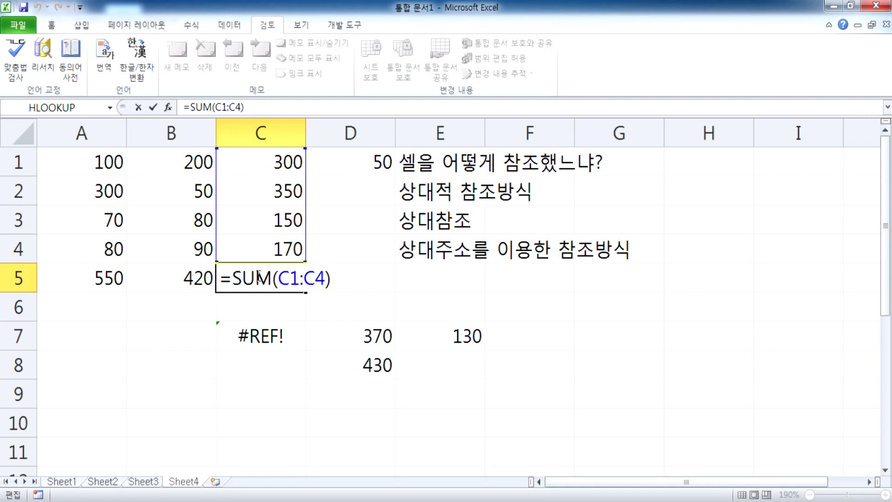
pyautogui.hotkey('ctrl', 'Return')
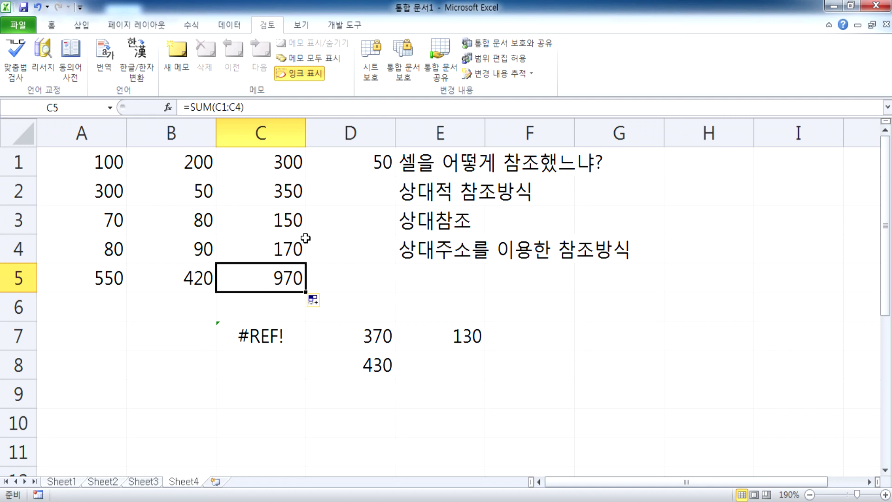
# Step: View Sheet1's data and enter 50 in cell A1 of Sheet2
pyautogui.click(69, 481)
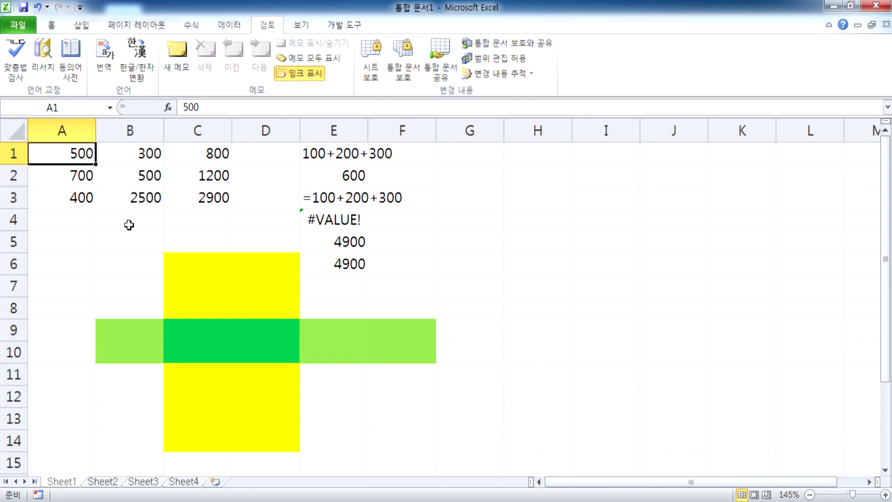
pyautogui.click(109, 482)
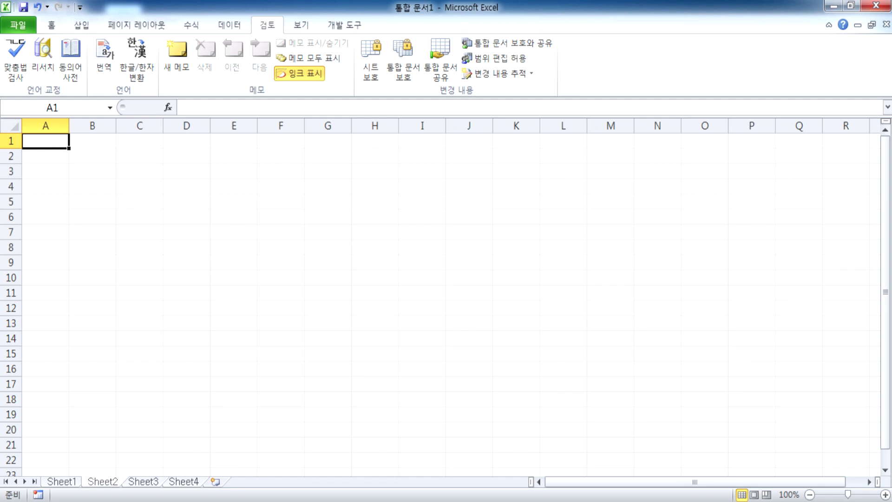
pyautogui.write('50')
pyautogui.press('Return')
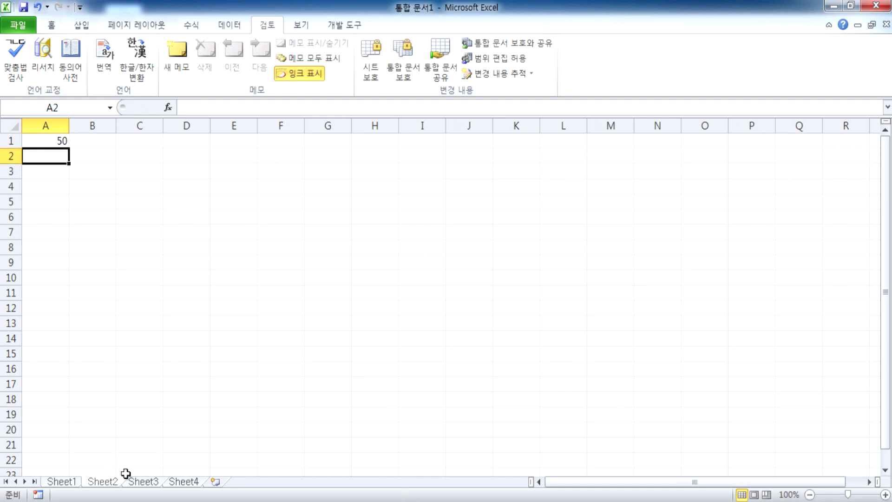
# Step: Add the A1 cells of Sheet1 and Sheet2 in cell B13 of Sheet4 with =Sheet1!A1+Sheet2!A1
pyautogui.click(142, 482)
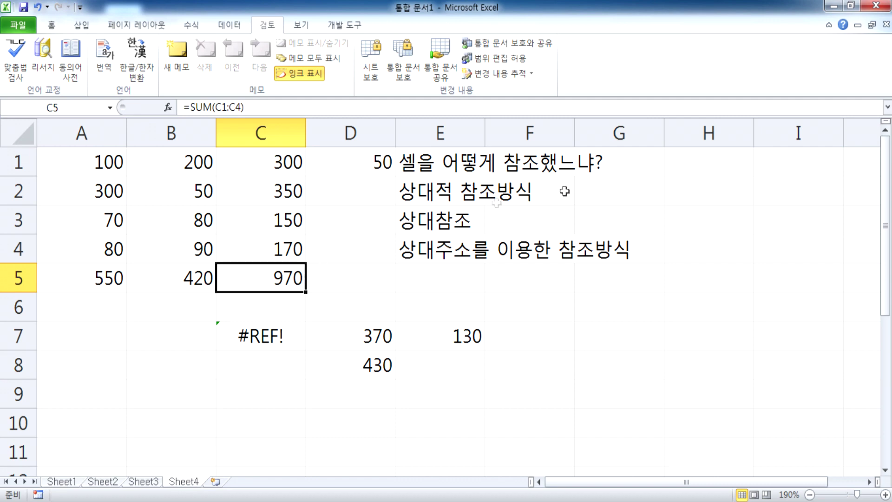
pyautogui.scroll(-3, 129, 336)
pyautogui.click(143, 243)
pyautogui.write('=')
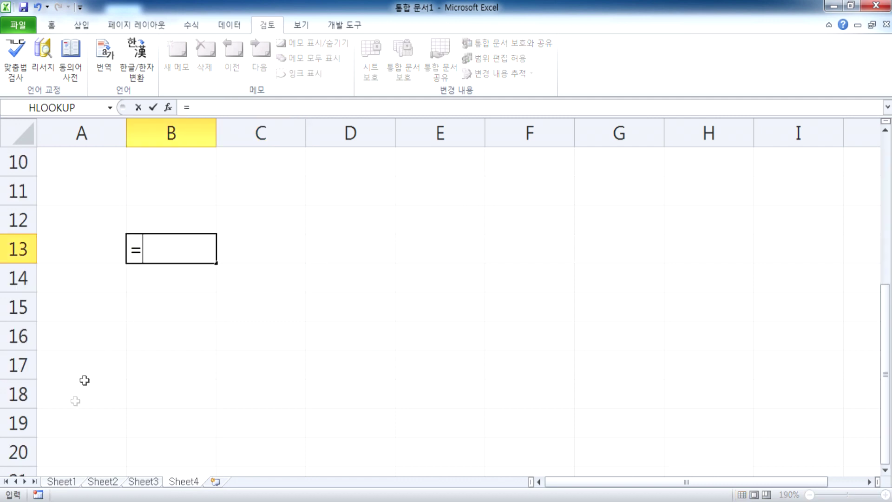
pyautogui.click(60, 482)
pyautogui.click(64, 152)
pyautogui.write('+')
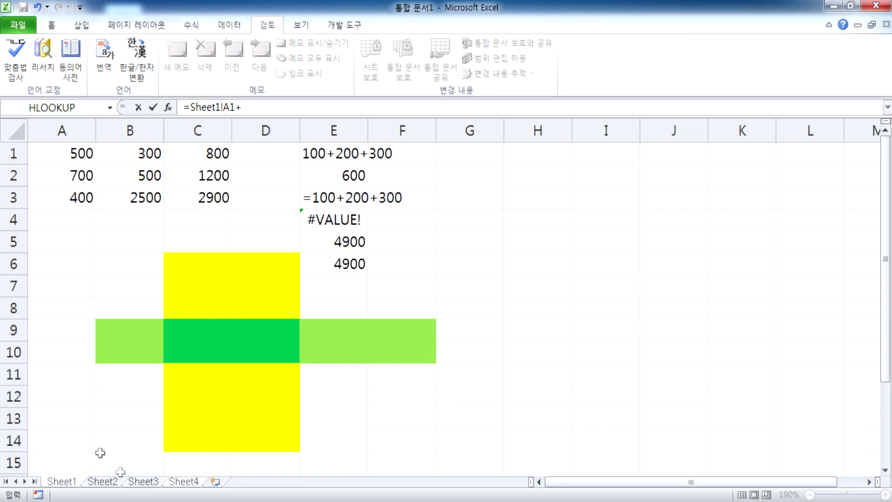
pyautogui.click(103, 482)
pyautogui.click(48, 142)
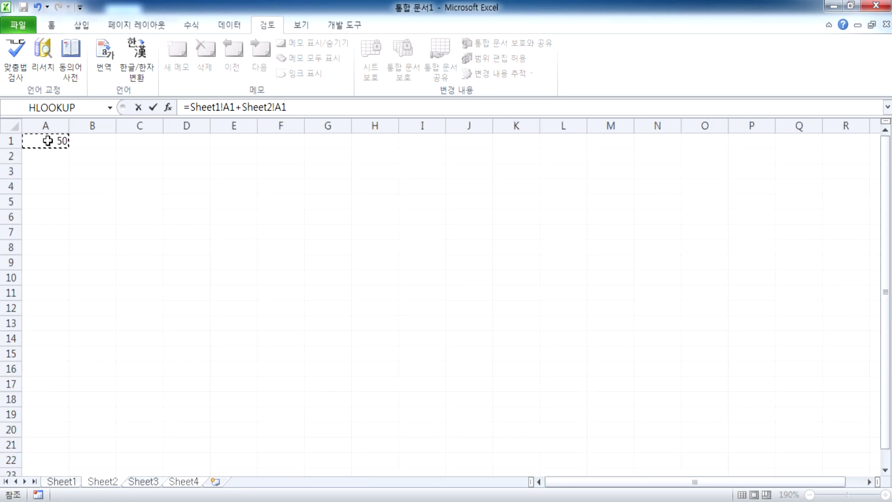
pyautogui.press('Return')
# Step: Examine the sheet names and cell references in the formula in B13, leaving it unedited
pyautogui.click(137, 241)
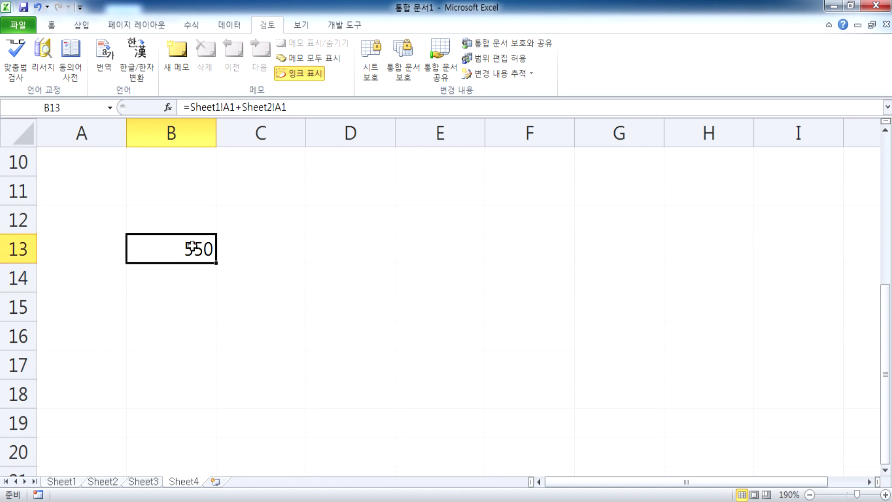
pyautogui.press('F2')
pyautogui.moveTo(138, 249); pyautogui.dragTo(204, 251)
pyautogui.click(226, 249)
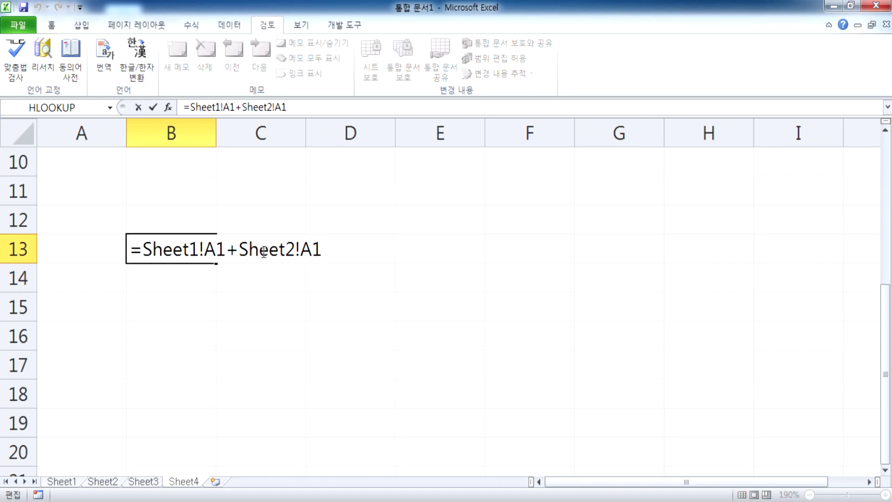
pyautogui.press('Escape')
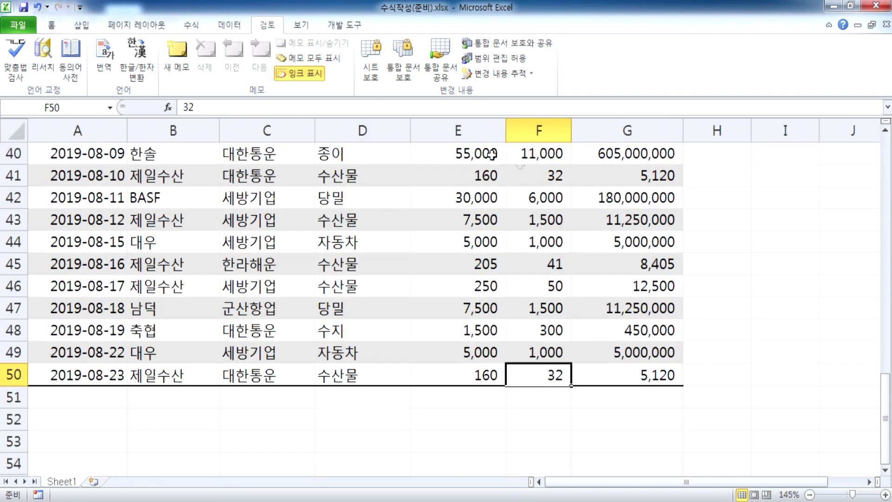
# Step: View the data in the open workbooks 수식작성(준비).xlsx, 중첩함수(준비).xlsx and 수식을값으로복사(준비).xlsx
pyautogui.click(478, 153)
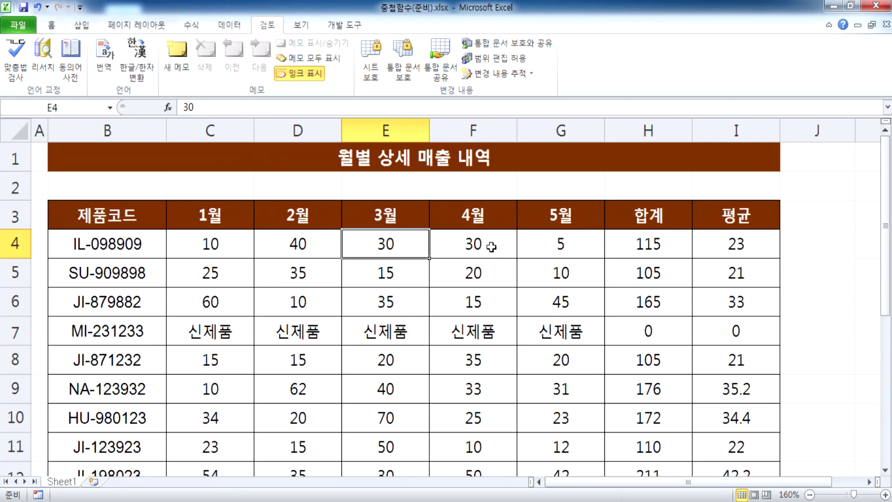
pyautogui.click(490, 244)
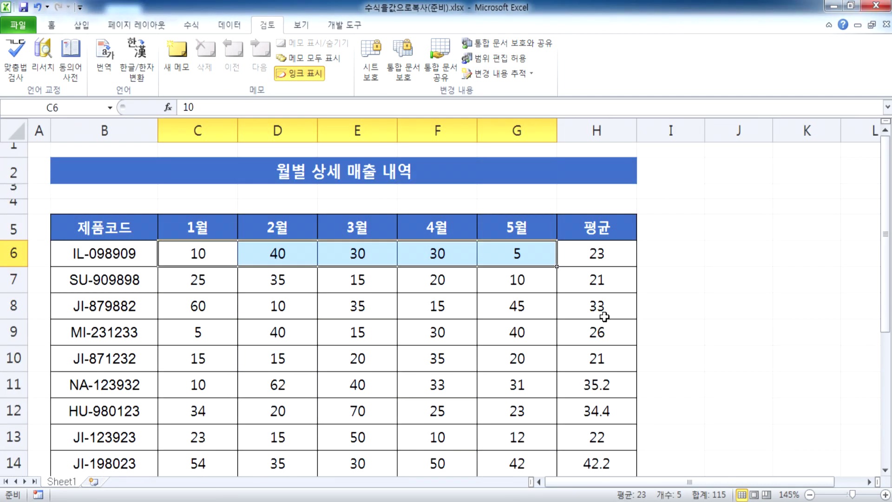
pyautogui.click(506, 273)
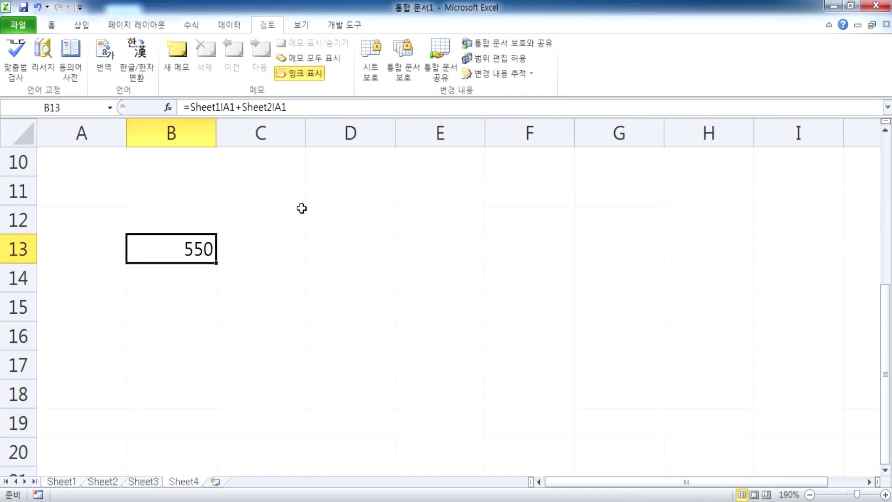
# Step: In D11 of Sheet4, add E40 of 수식작성(준비).xlsx, G4 of 중첩함수(준비).xlsx and F7 of 수식을값으로복사(준비).xlsx, all from their Sheet1
pyautogui.click(341, 192)
pyautogui.write('=')
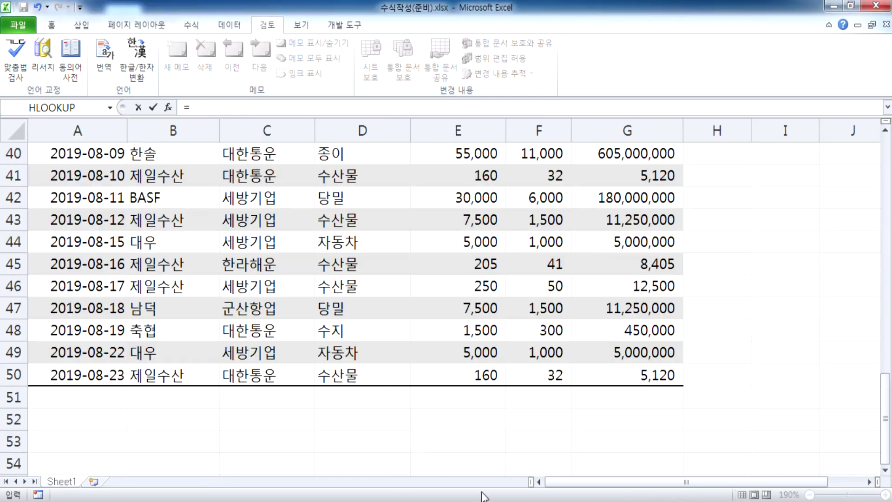
pyautogui.click(471, 153)
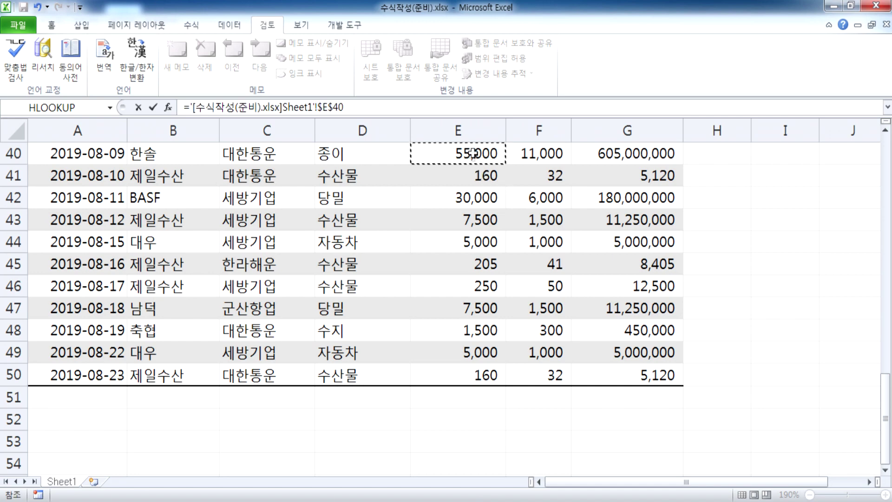
pyautogui.write('+')
pyautogui.hotkey('ctrl', 'Tab')
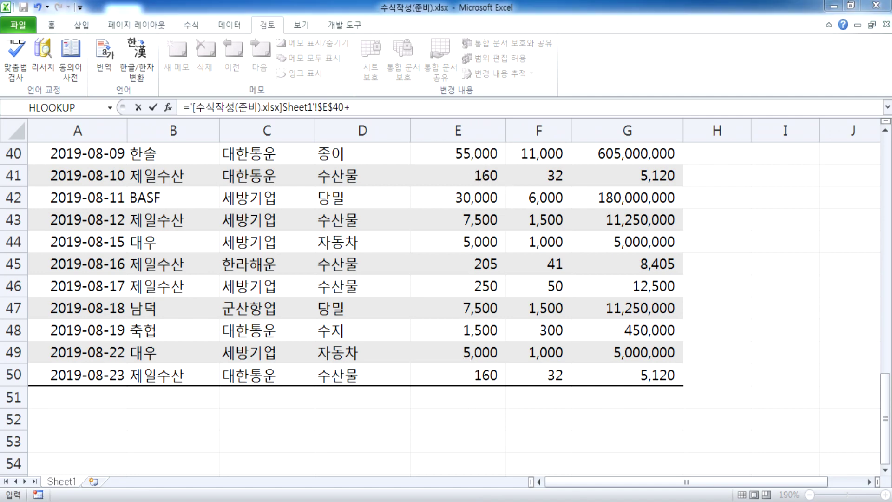
pyautogui.click(544, 250)
pyautogui.write('+')
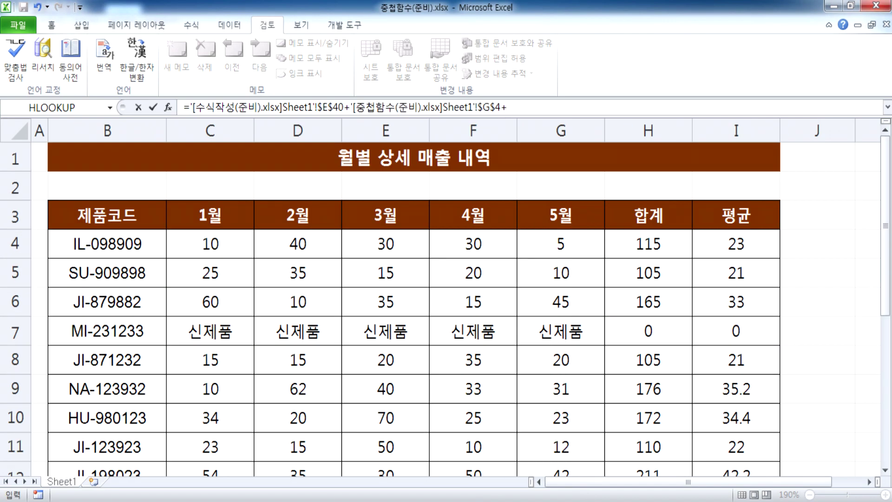
pyautogui.hotkey('ctrl', 'Tab')
pyautogui.click(434, 279)
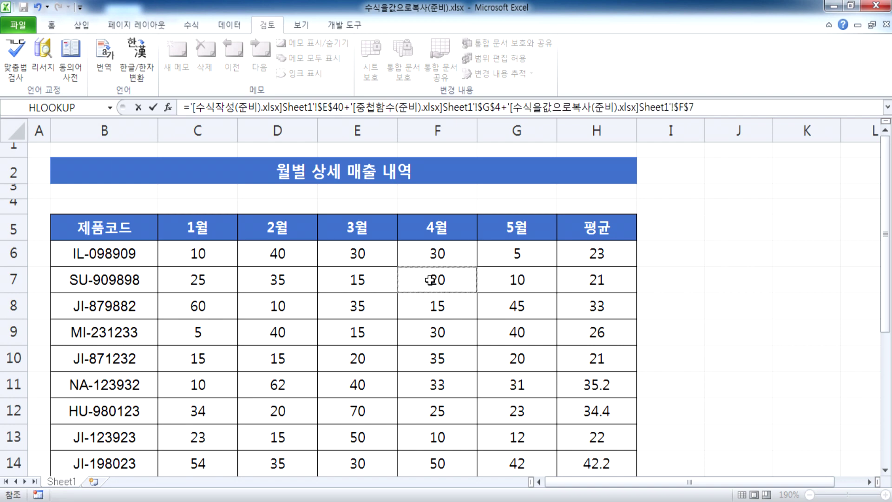
pyautogui.hotkey('ctrl', 'Tab')
# Step: Examine the workbook names, sheet names and cell references inside D11's formula, leaving it unedited
pyautogui.click(360, 190)
pyautogui.press('F2')
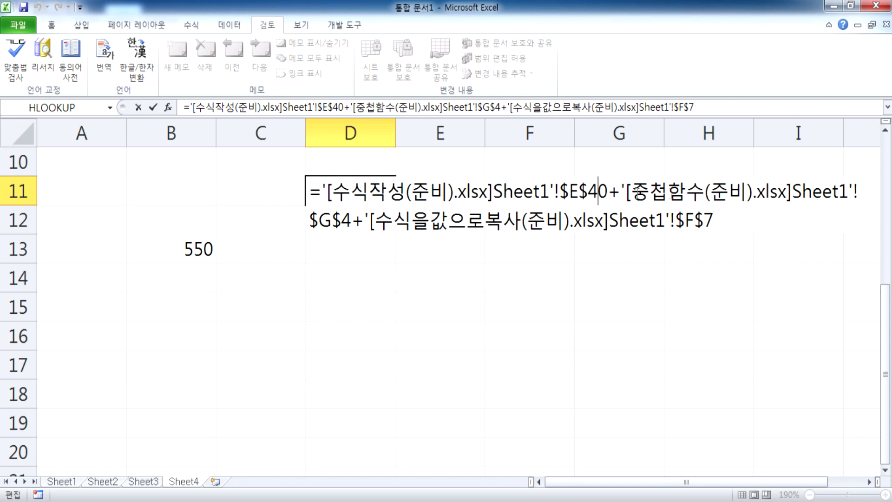
pyautogui.moveTo(429, 220); pyautogui.dragTo(546, 221)
pyautogui.click(619, 220)
pyautogui.press('Return')
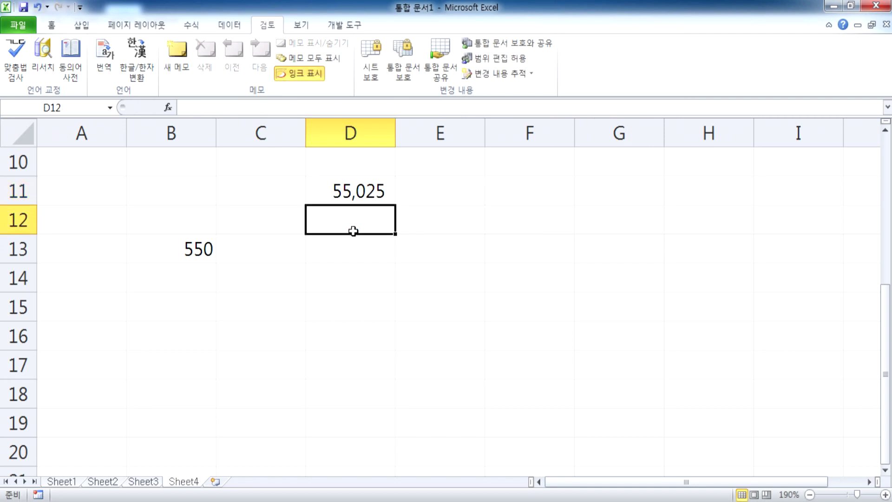
# Step: Compare the plain value in D1 with D11, and open D11's formula to inspect its references to other workbooks
pyautogui.click(357, 186)
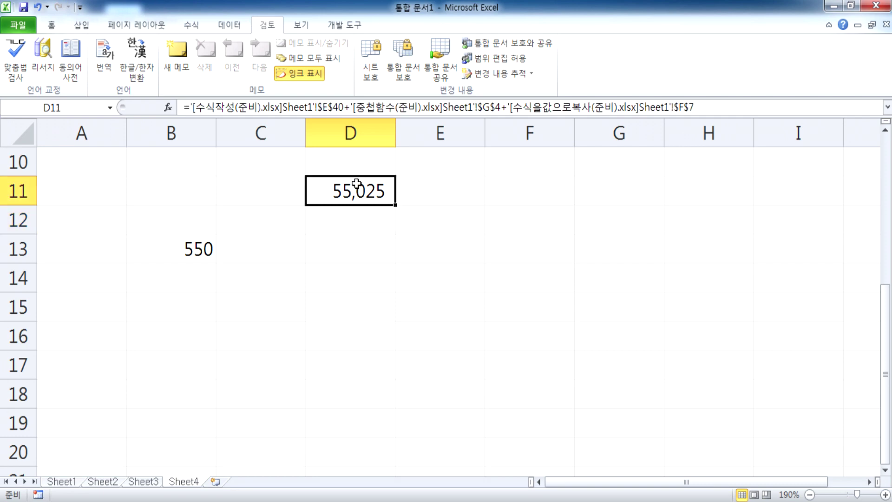
pyautogui.scroll(2, 147, 381)
pyautogui.scroll(1, 147, 380)
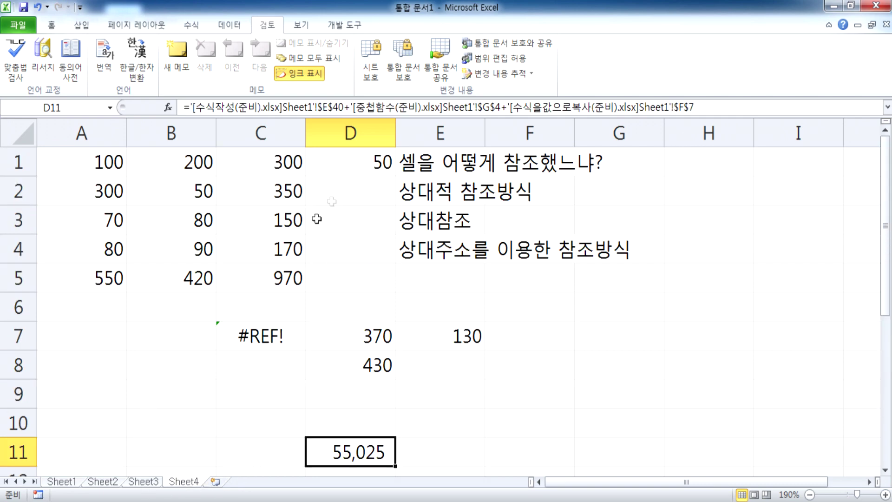
pyautogui.click(353, 167)
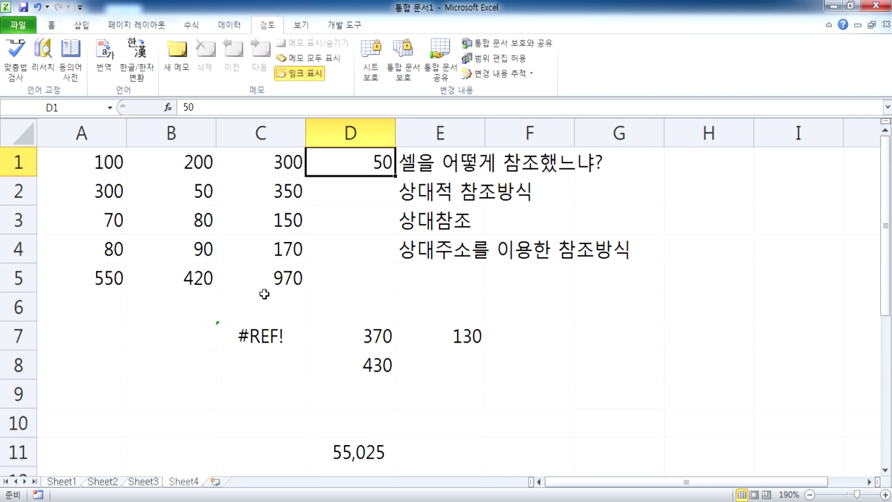
pyautogui.scroll(-4, 269, 312)
pyautogui.scroll(2, 275, 312)
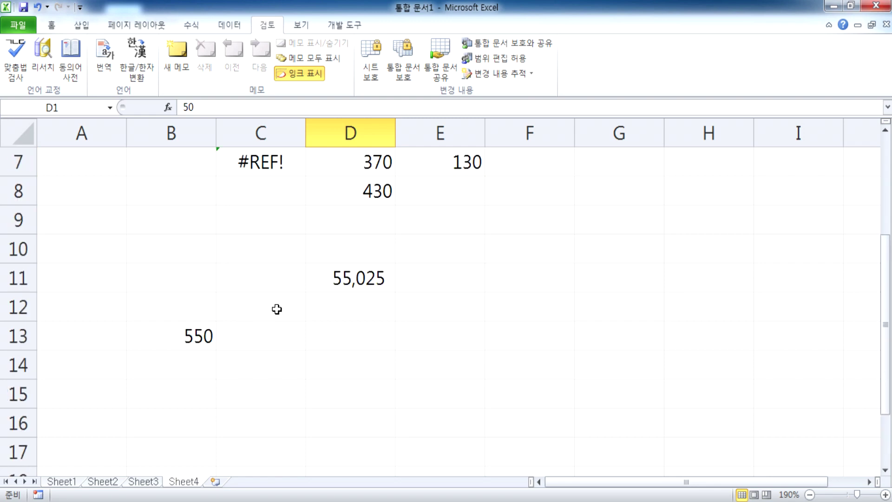
pyautogui.click(339, 281)
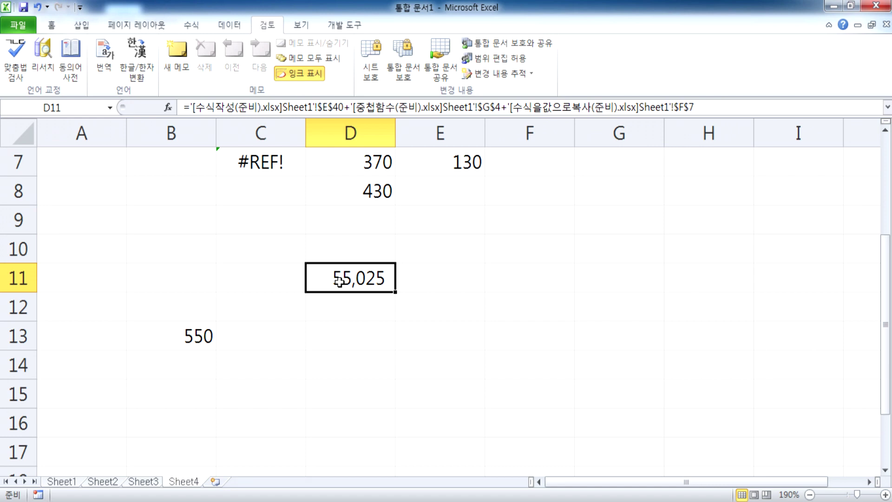
pyautogui.doubleClick(339, 280)
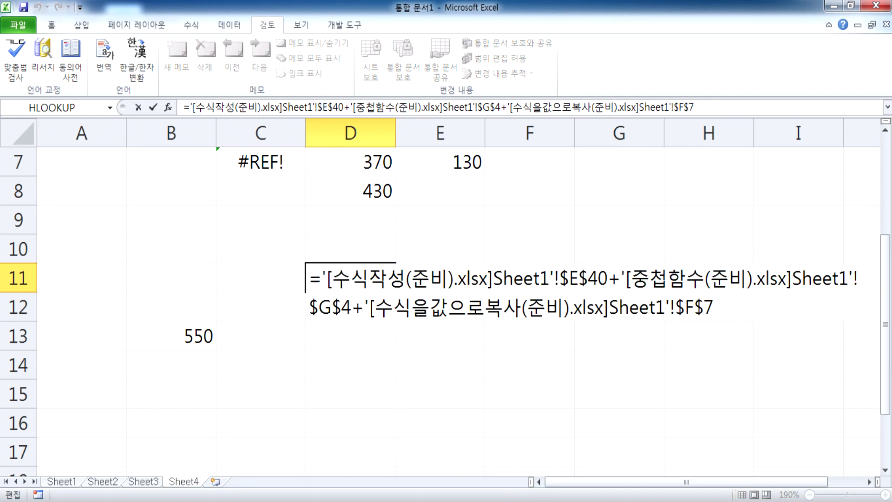
# Step: Link cell C9 to I4 on Sheet1 of 중첩함수(준비).xlsx
pyautogui.click(229, 219)
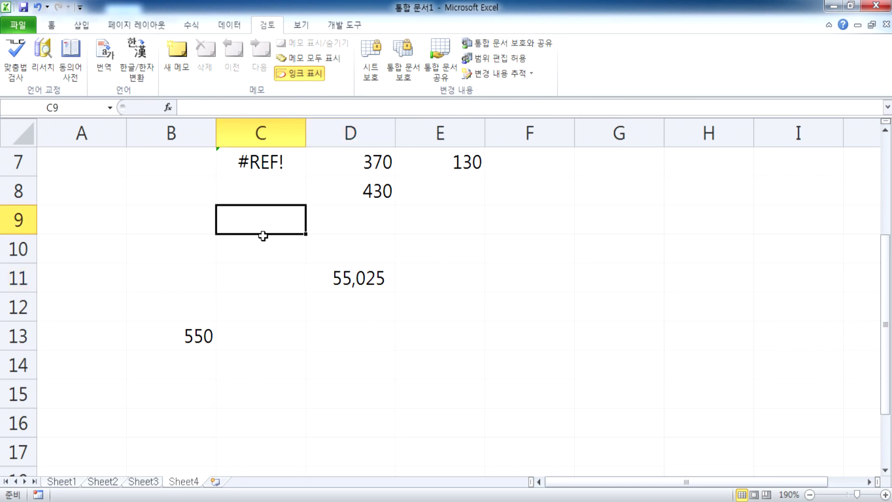
pyautogui.write('=')
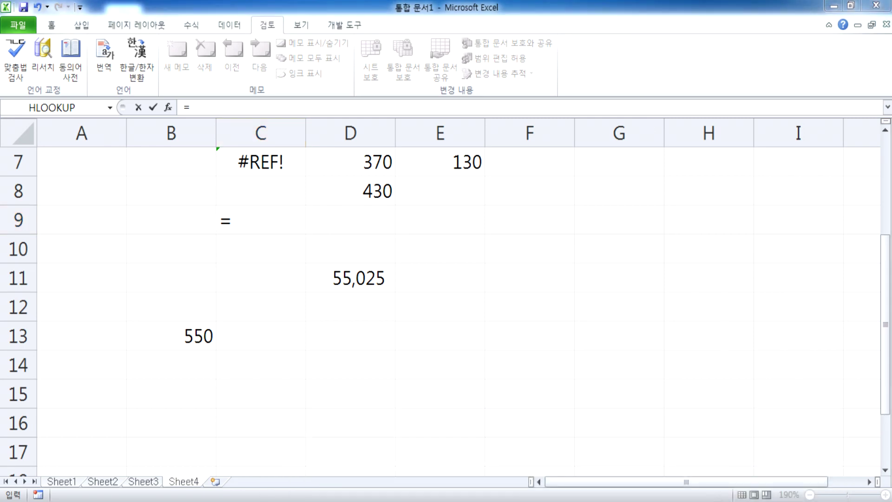
pyautogui.hotkey('ctrl', 'F6')
pyautogui.click(738, 243)
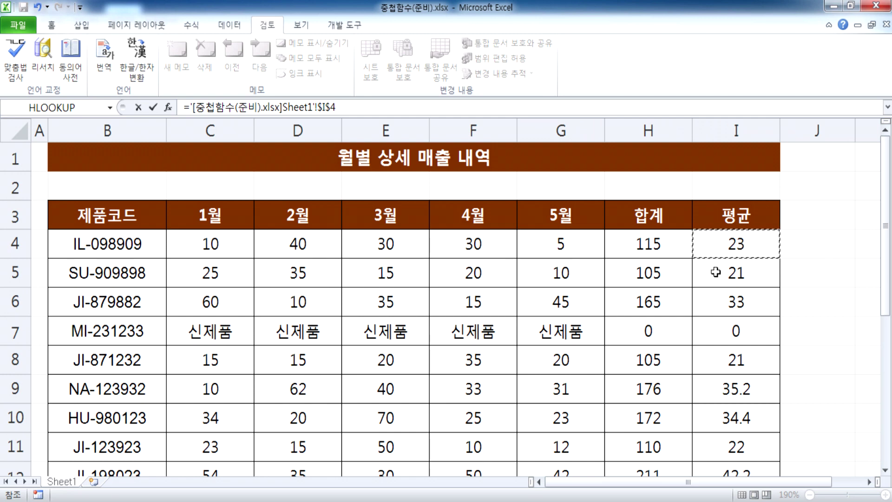
pyautogui.press('Return')
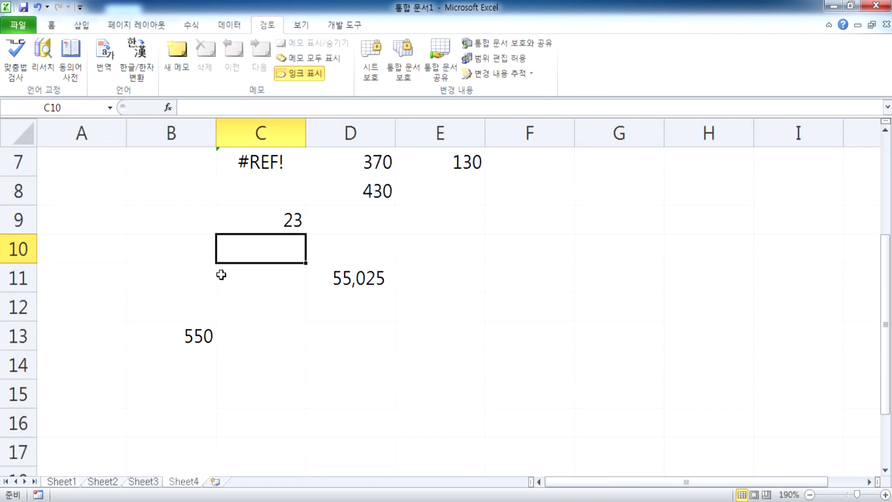
# Step: Inspect the workbook name and absolute reference in C9's formula without editing it
pyautogui.click(291, 223)
pyautogui.doubleClick(293, 225)
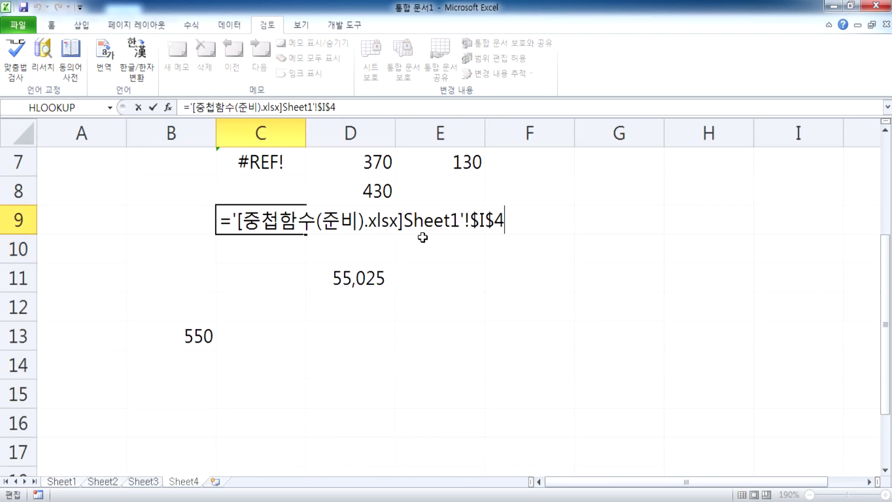
pyautogui.click(349, 328)
pyautogui.keyDown('ctrl'); pyautogui.click(565, 278); pyautogui.keyUp('ctrl')
pyautogui.keyDown('ctrl'); pyautogui.click(513, 224); pyautogui.keyUp('ctrl')
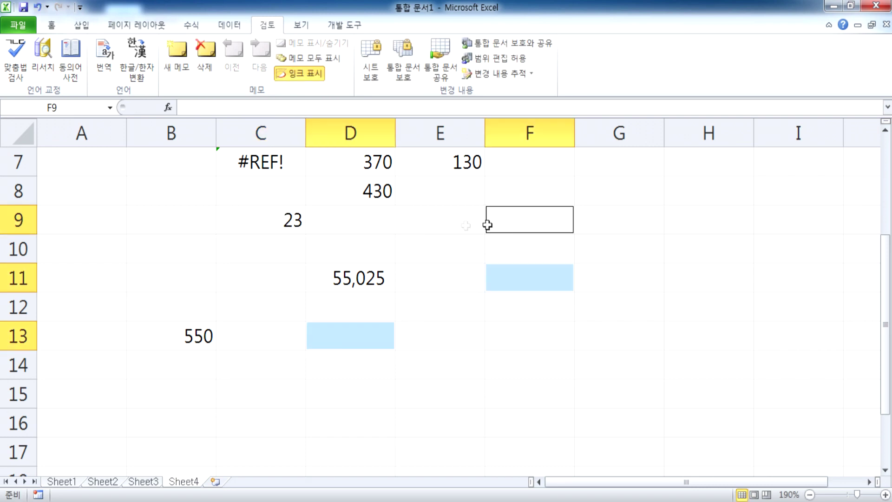
pyautogui.keyDown('ctrl'); pyautogui.click(337, 243); pyautogui.keyUp('ctrl')
pyautogui.keyDown('ctrl'); pyautogui.click(202, 237); pyautogui.keyUp('ctrl')
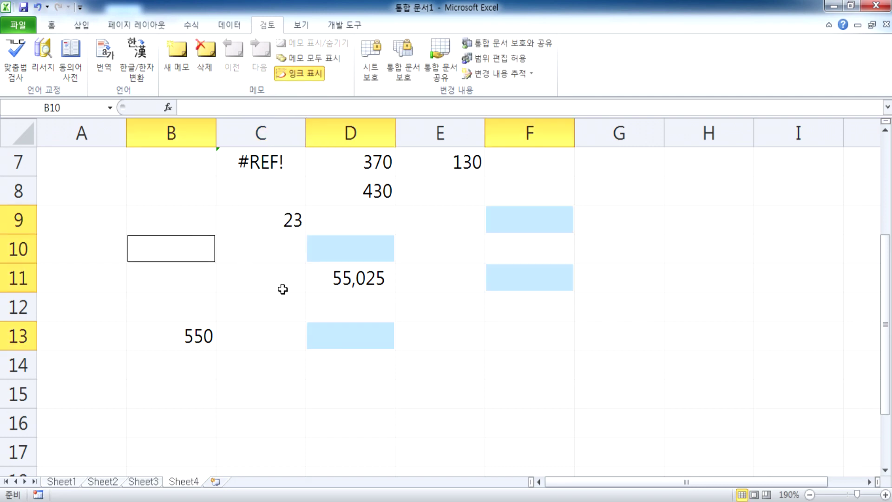
pyautogui.click(273, 211)
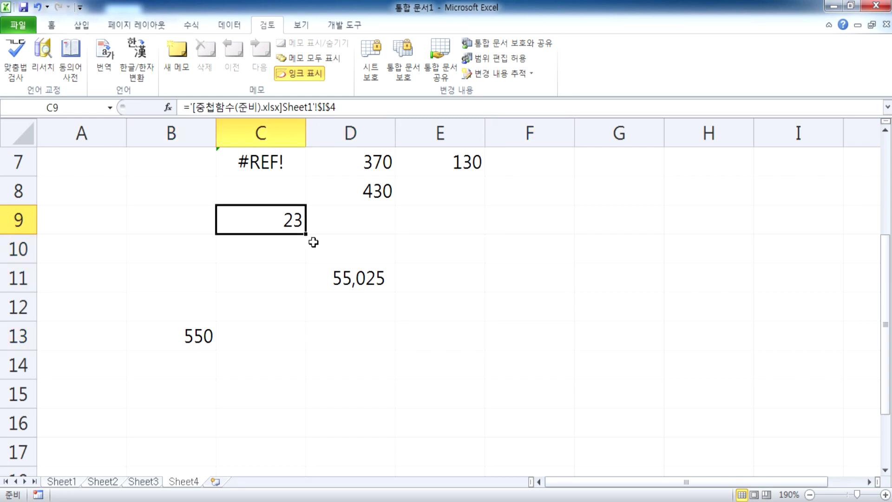
# Step: Link cell E9 to C4 on Sheet1 of 중첩함수(준비).xlsx
pyautogui.click(420, 224)
pyautogui.write('=')
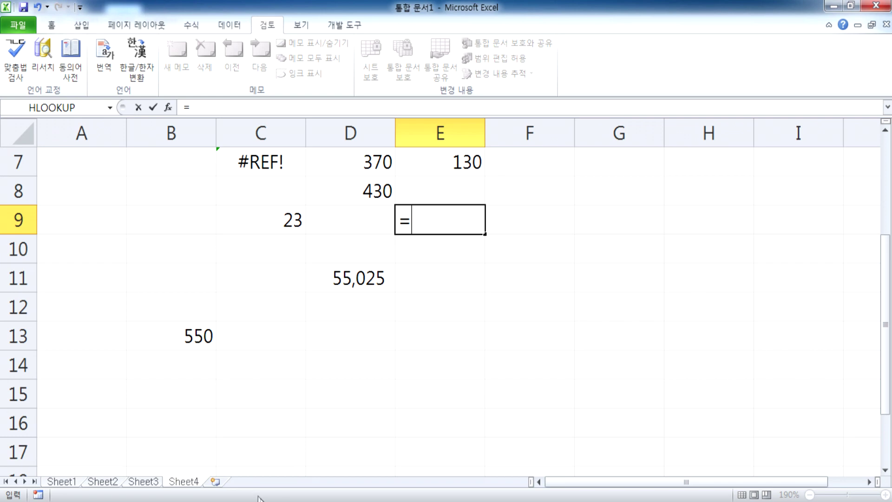
pyautogui.hotkey('ctrl', 'Tab')
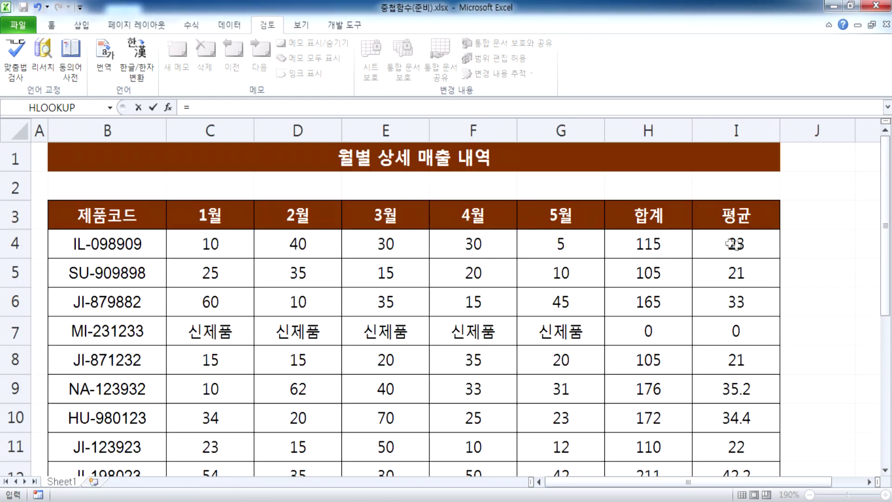
pyautogui.click(210, 246)
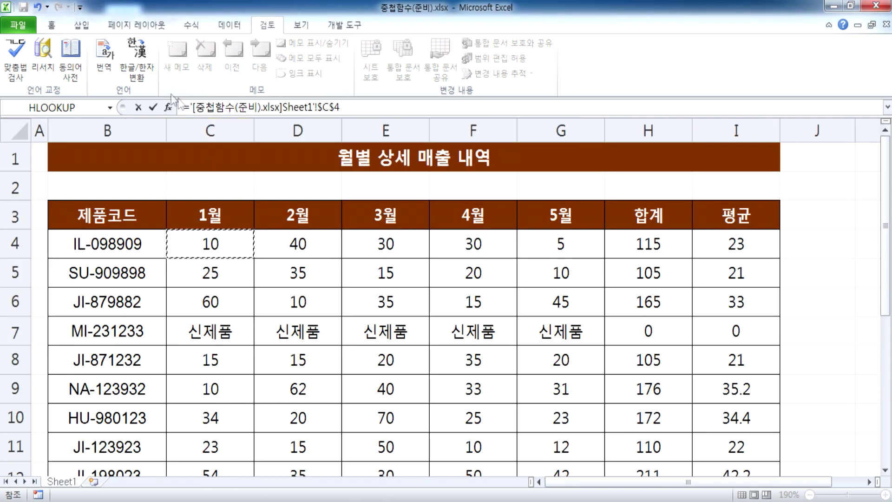
pyautogui.click(153, 107)
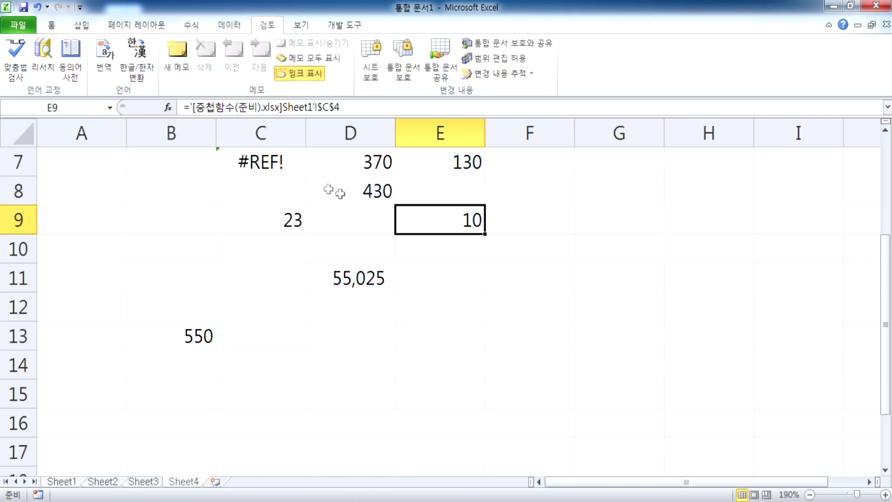
# Step: Examine the bracketed workbook name, the exclamation mark and the absolute cell address in E9's formula, leaving it unedited
pyautogui.doubleClick(440, 227)
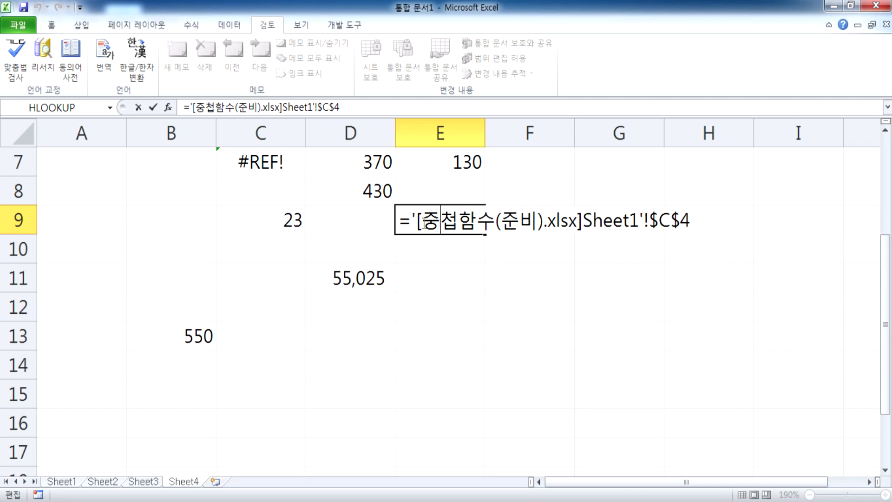
pyautogui.moveTo(420, 220); pyautogui.dragTo(536, 220)
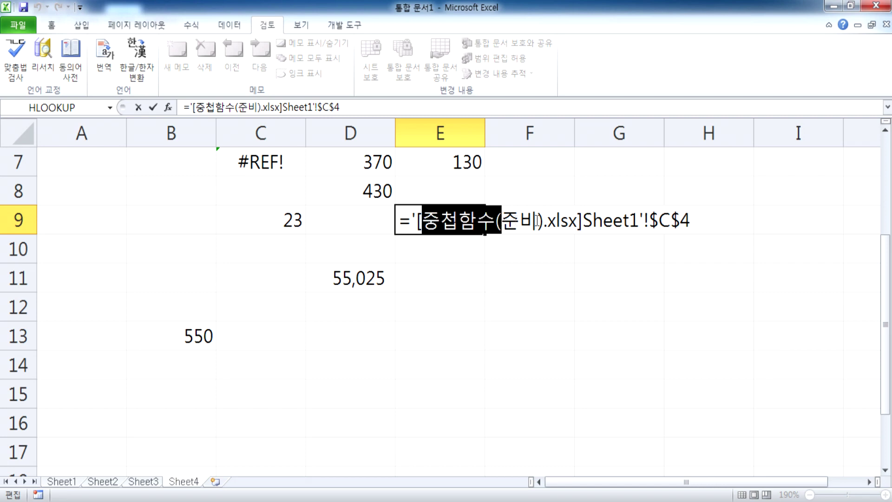
pyautogui.click(576, 220)
pyautogui.click(419, 220)
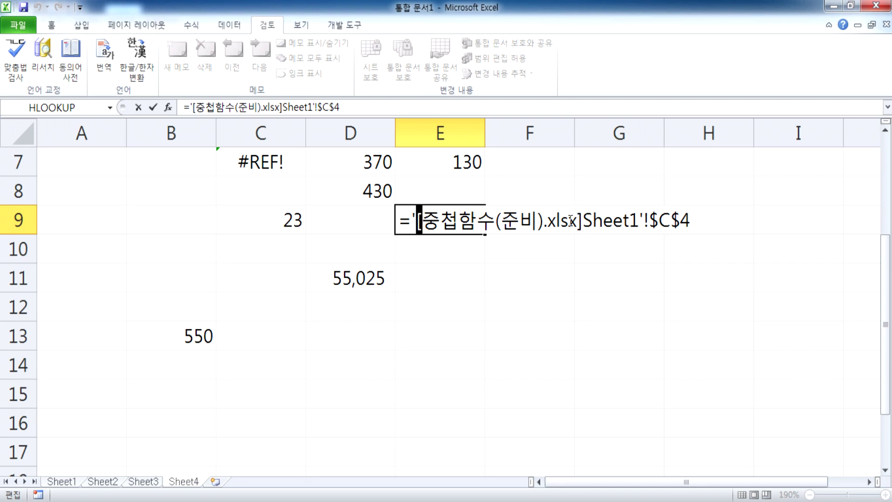
pyautogui.click(646, 221)
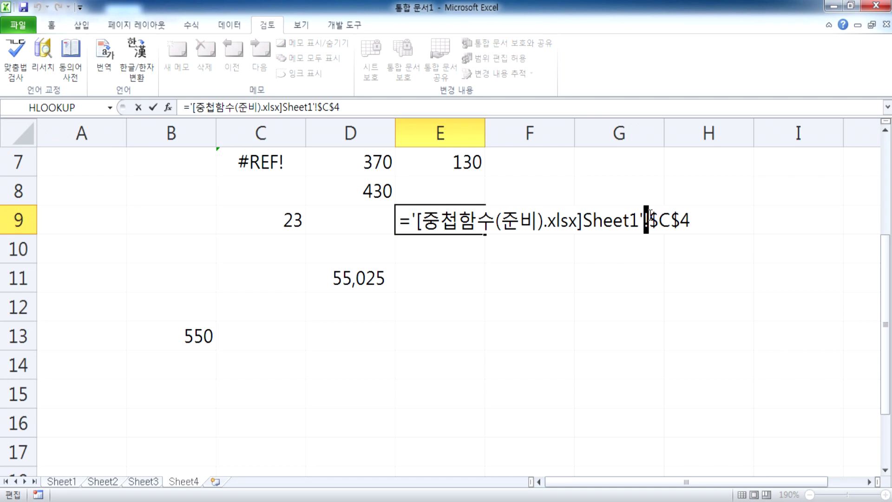
pyautogui.moveTo(650, 216); pyautogui.dragTo(702, 215)
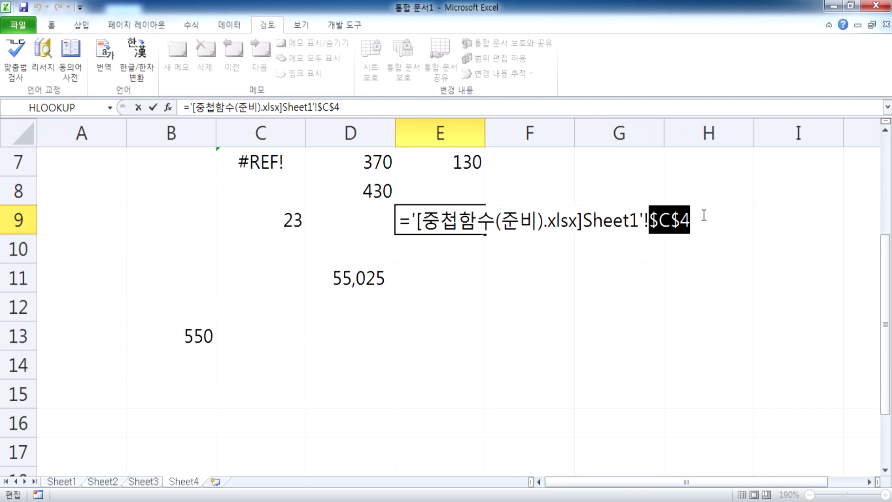
pyautogui.click(661, 226)
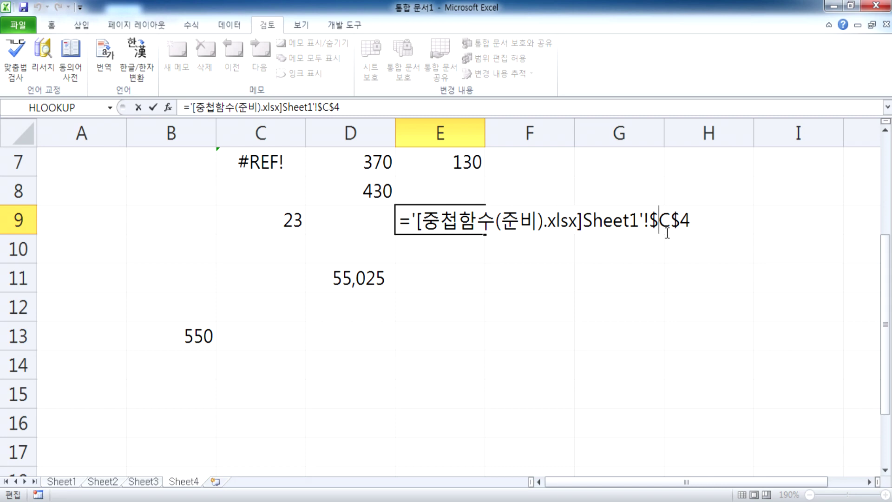
pyautogui.hotkey('ctrl', 'Return')
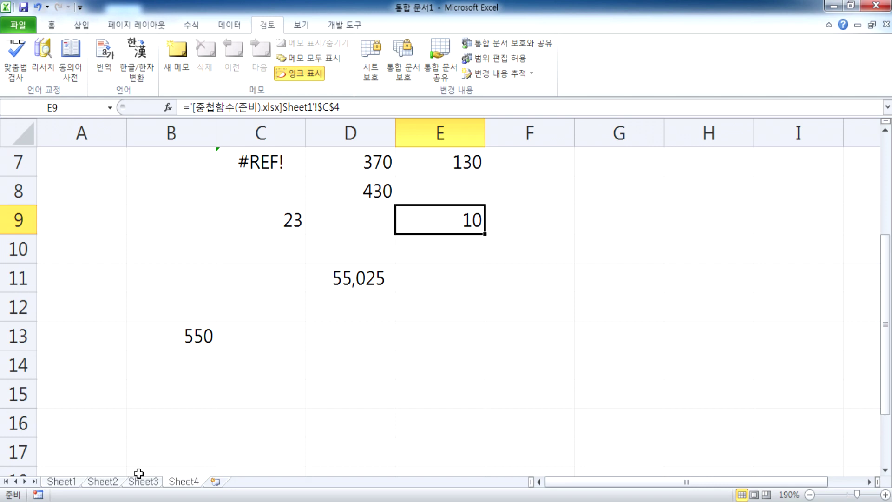
# Step: Inspect the sheet names in B13's formula on Sheet4 without editing it
pyautogui.click(349, 283)
pyautogui.click(195, 336)
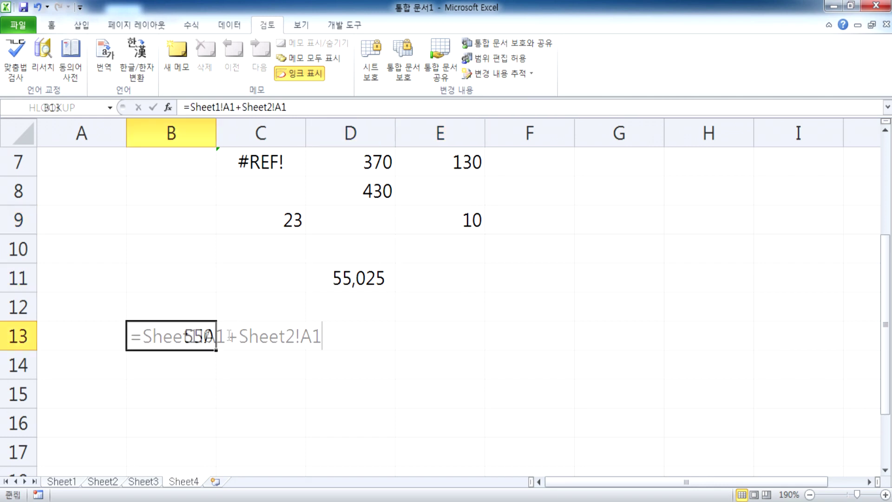
pyautogui.press('F2')
pyautogui.scroll(-1, 235, 278)
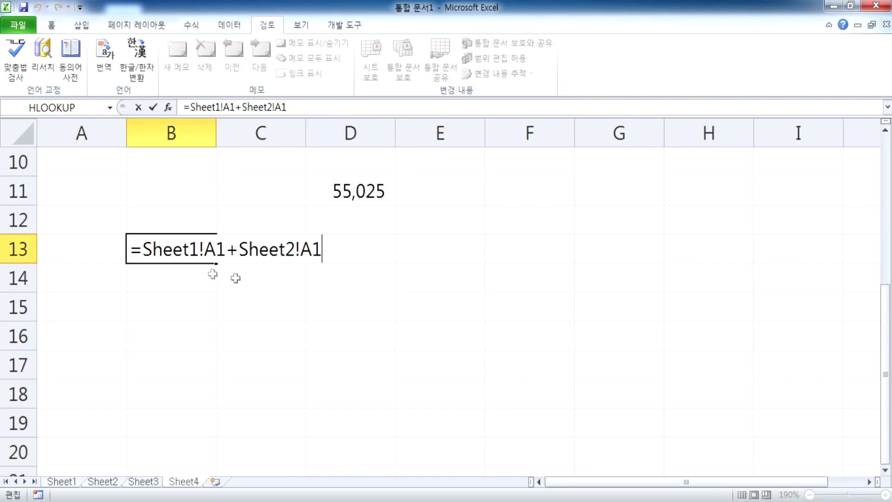
pyautogui.click(201, 253)
pyautogui.moveTo(199, 264); pyautogui.dragTo(152, 306)
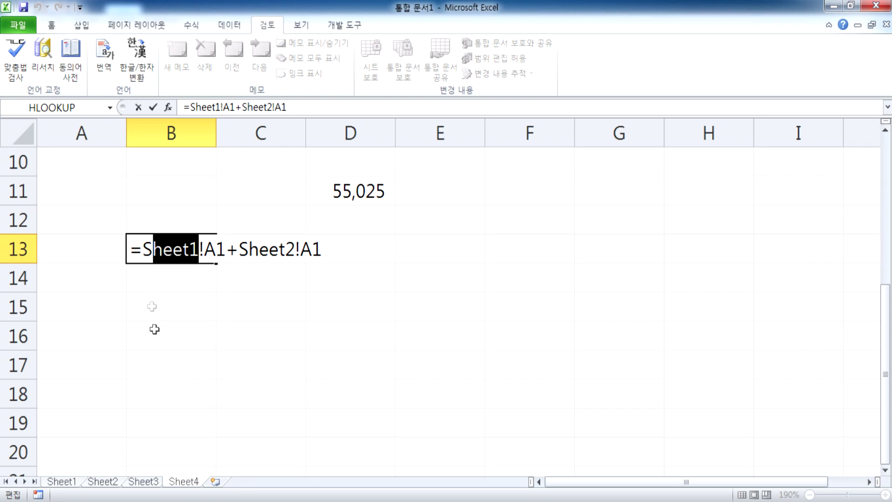
pyautogui.press('Escape')
# Step: Rename Sheet1 as 전반기
pyautogui.click(62, 482)
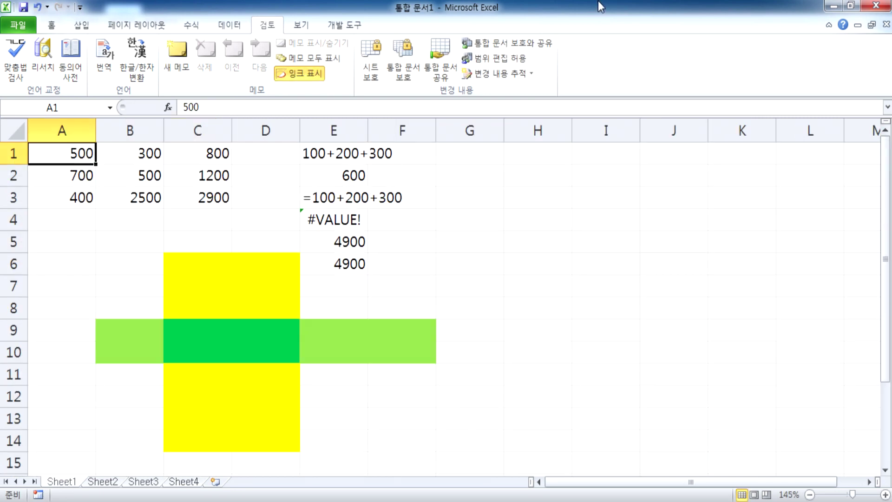
pyautogui.doubleClick(600, 7)
pyautogui.doubleClick(128, 281)
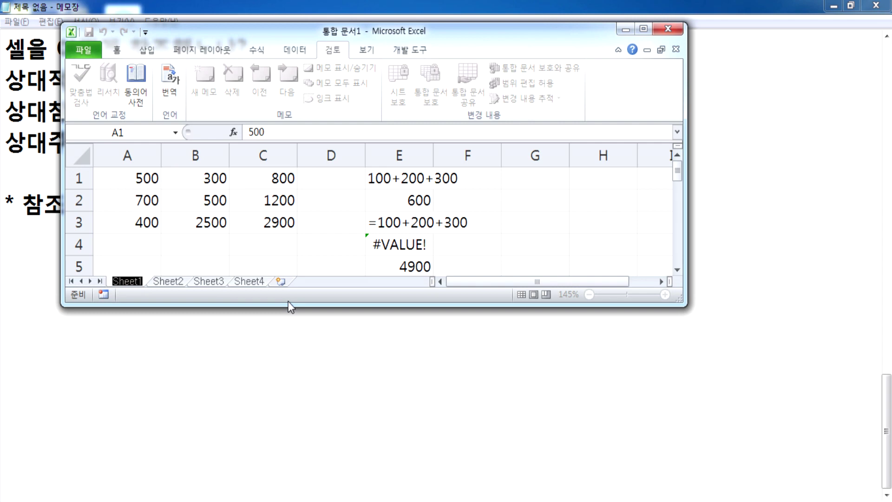
pyautogui.write('WJ')
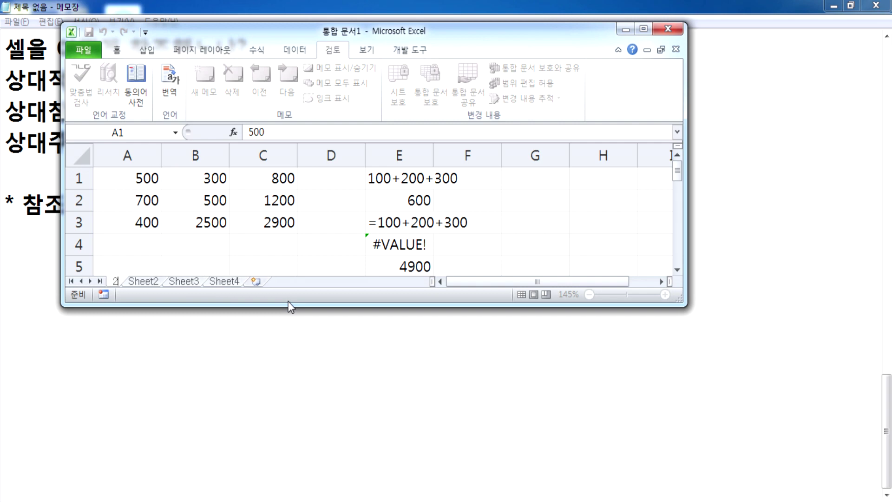
pyautogui.press('BackSpace')
pyautogui.press('BackSpace')
pyautogui.write('전')
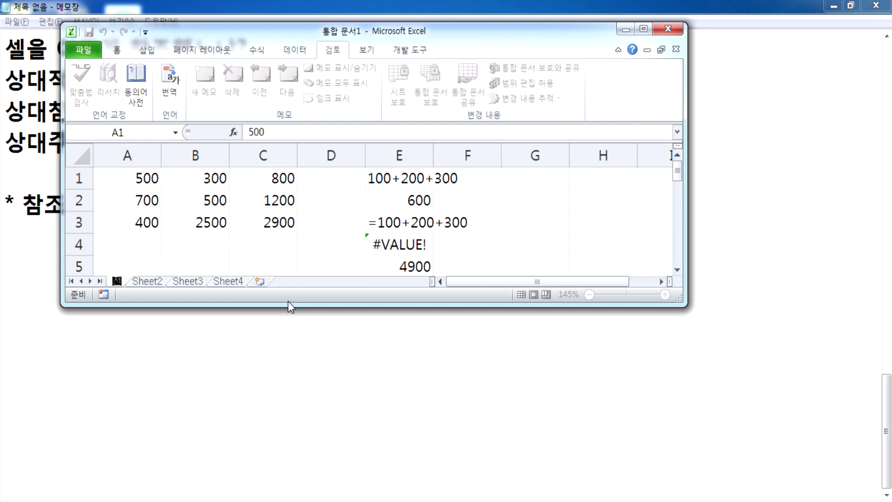
pyautogui.write('반기')
pyautogui.press('Return')
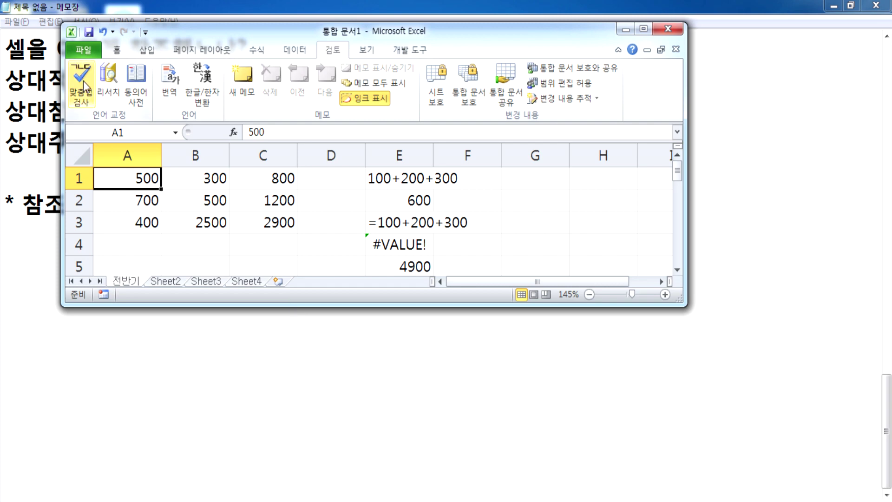
# Step: Rename Sheet2 as 후반기
pyautogui.click(168, 281)
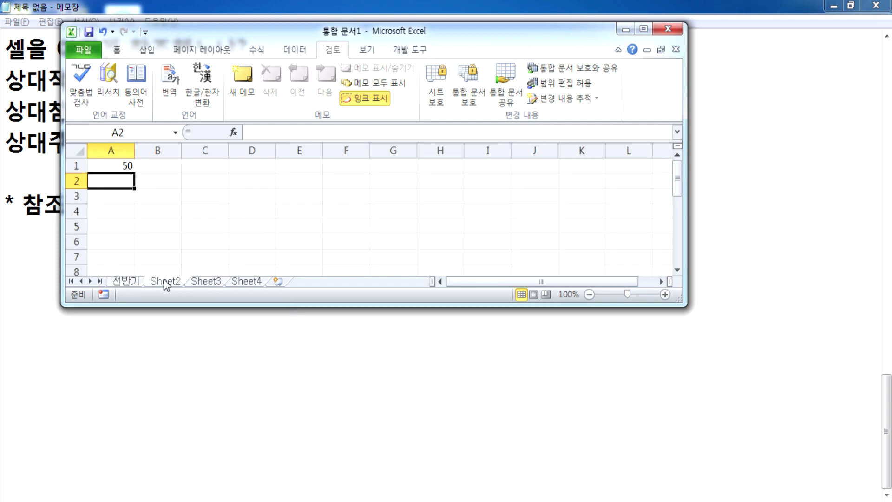
pyautogui.doubleClick(164, 280)
pyautogui.write('ㅎ')
pyautogui.write('기')
pyautogui.press('Return')
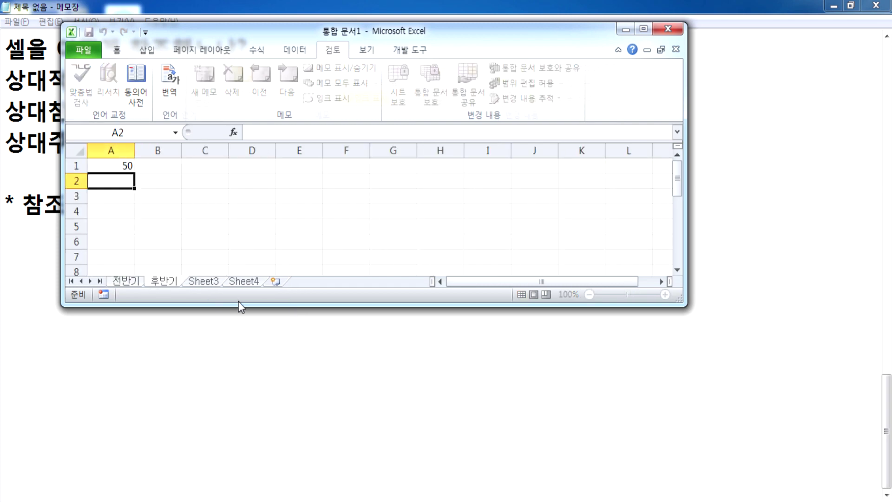
# Step: Check the sheet names and relative cell addresses in B13's formula on Sheet4, leaving the formula as it is
pyautogui.click(253, 280)
pyautogui.scroll(-1, 274, 225)
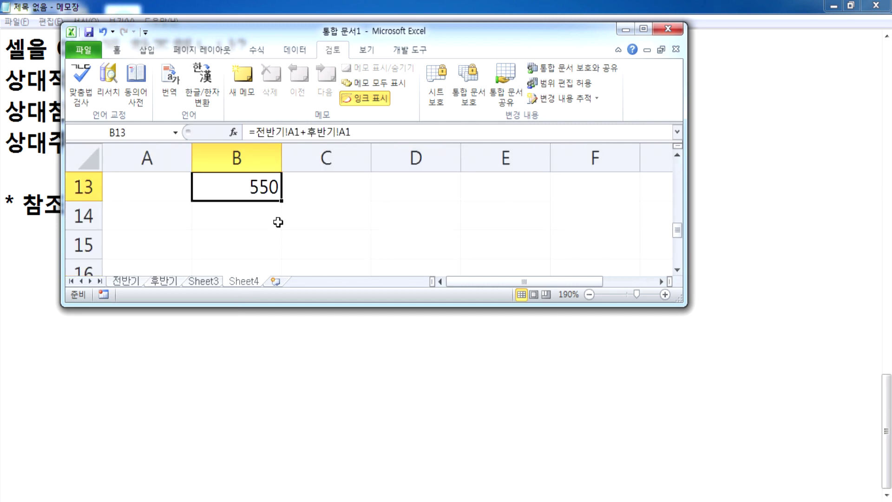
pyautogui.press('F2')
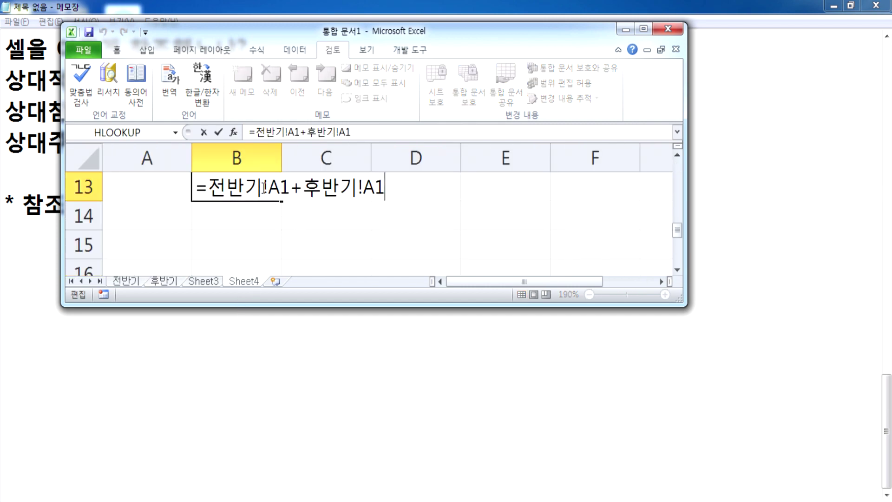
pyautogui.moveTo(269, 188); pyautogui.dragTo(290, 188)
pyautogui.moveTo(362, 187); pyautogui.dragTo(394, 186)
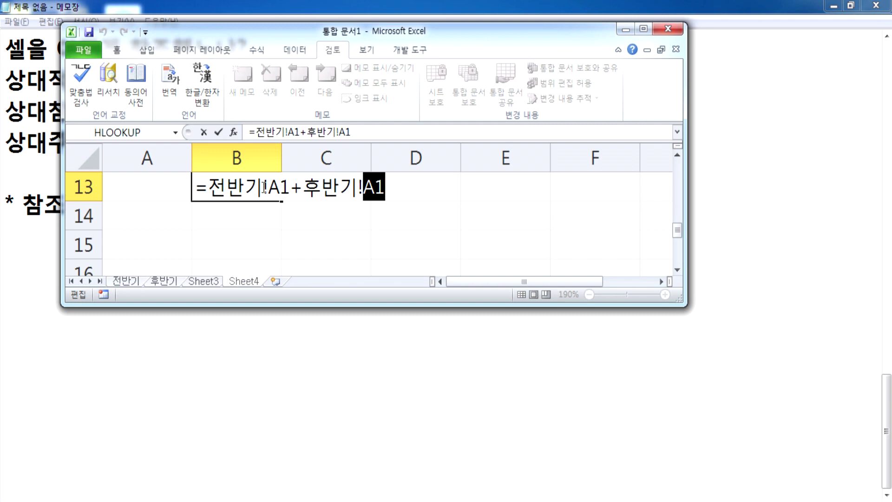
pyautogui.press('Return')
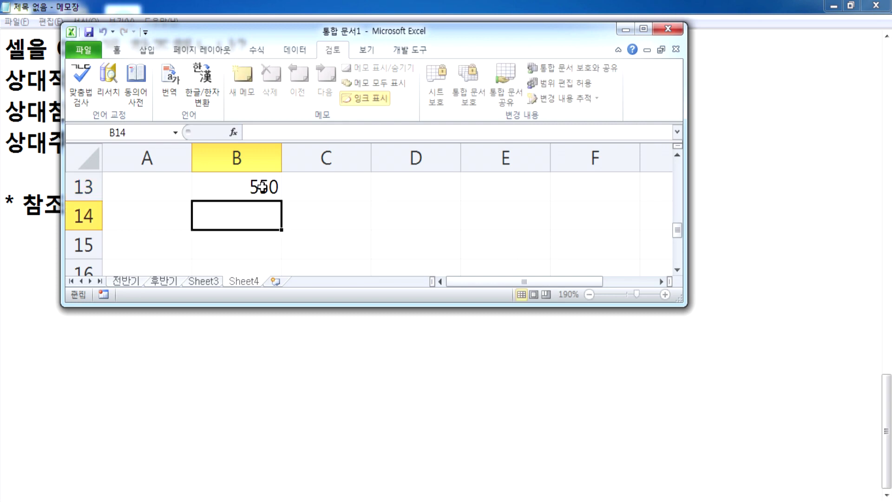
# Step: Examine the workbook names and absolute cell addresses in D11's formula on Sheet4 without editing it, and maximize the window
pyautogui.scroll(1, 314, 246)
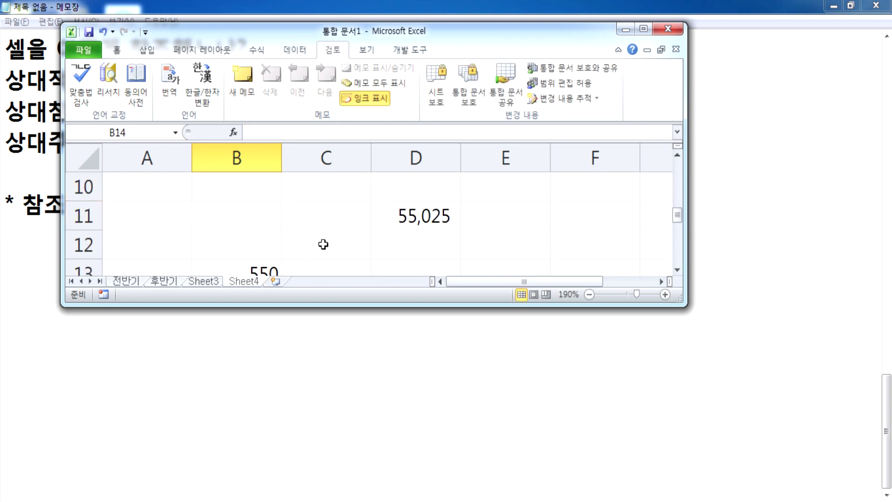
pyautogui.click(392, 226)
pyautogui.press('F2')
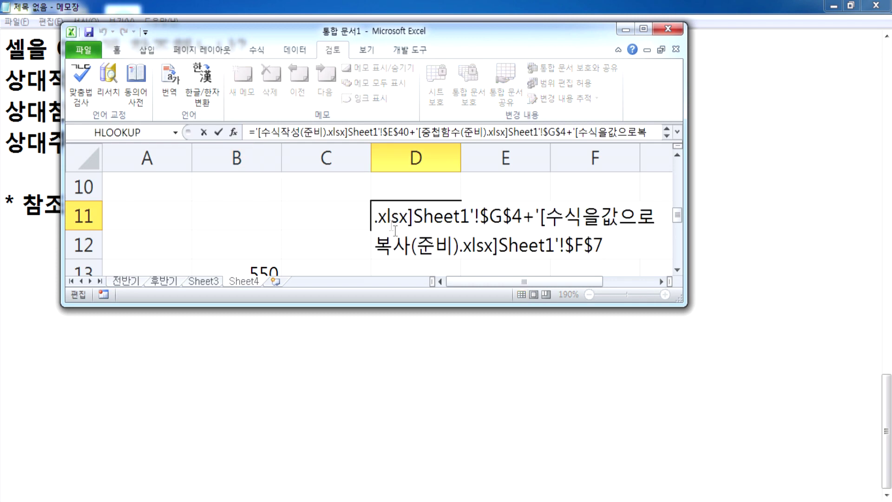
pyautogui.moveTo(472, 283); pyautogui.dragTo(535, 281)
pyautogui.moveTo(361, 216); pyautogui.dragTo(657, 217)
pyautogui.moveTo(195, 245); pyautogui.dragTo(215, 243)
pyautogui.click(223, 245)
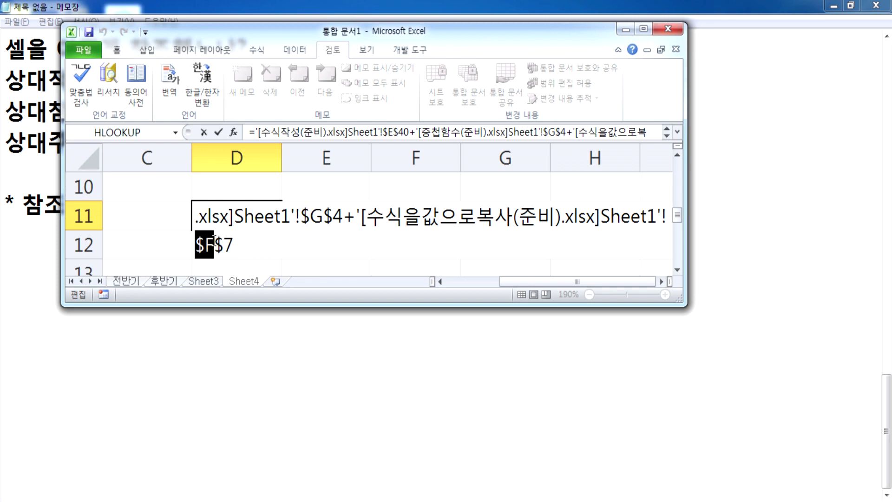
pyautogui.press('Escape')
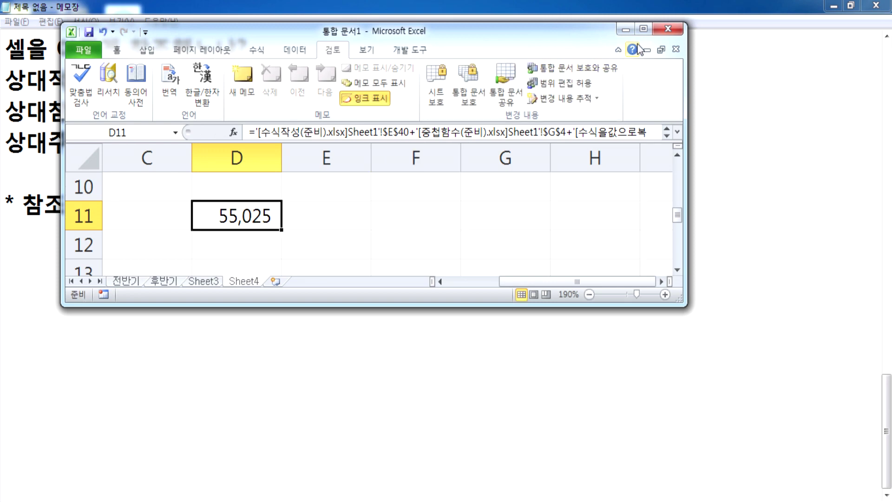
pyautogui.click(643, 29)
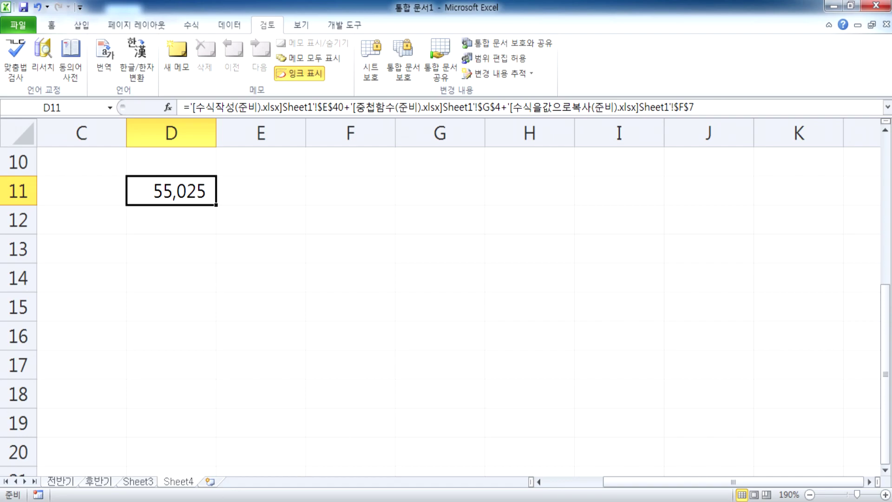
# Step: Switch to Notepad and add the example (A1) after 상대 in the line on reference types
pyautogui.click(278, 500)
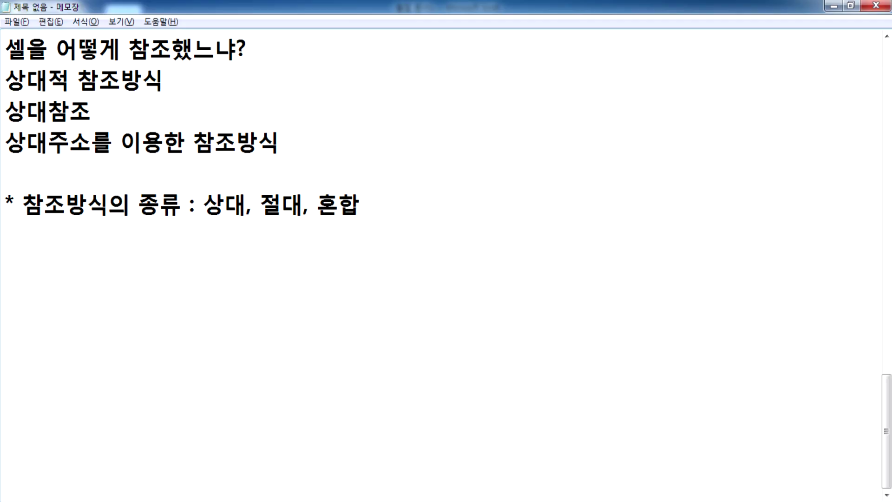
pyautogui.click(303, 207)
pyautogui.click(245, 206)
pyautogui.write('(')
pyautogui.write('A1(')
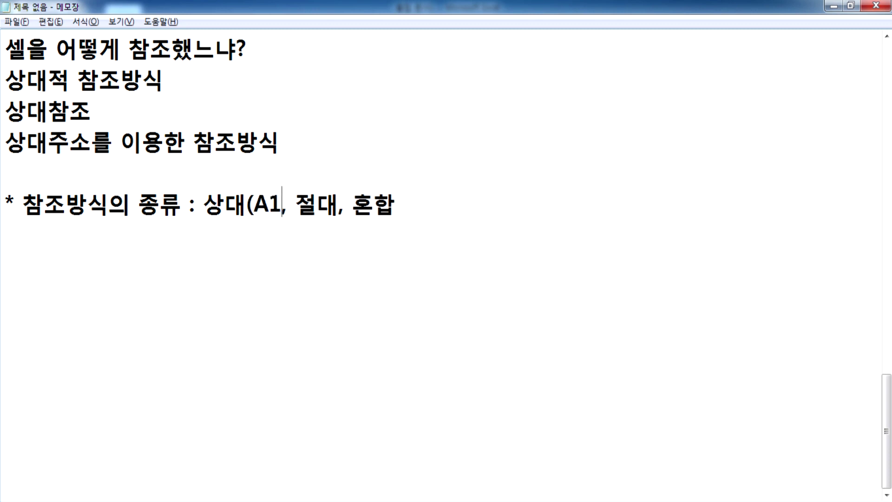
pyautogui.press('BackSpace')
pyautogui.write(')')
# Step: Add the example ($A$1) after 절대 in the line on reference types
pyautogui.press('Right')
pyautogui.press('Right')
pyautogui.write('(')
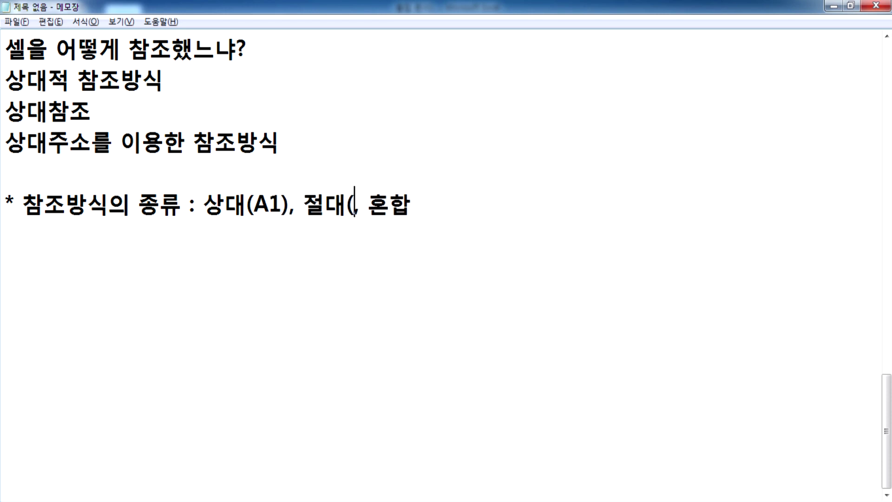
pyautogui.write('$A')
pyautogui.write('%')
pyautogui.press('BackSpace')
pyautogui.write('$1()')
pyautogui.press('BackSpace')
pyautogui.press('BackSpace')
pyautogui.write(')')
# Step: Add the examples (A$1, $A1) after 혼합 and start a new line below
pyautogui.press('End')
pyautogui.write('(A')
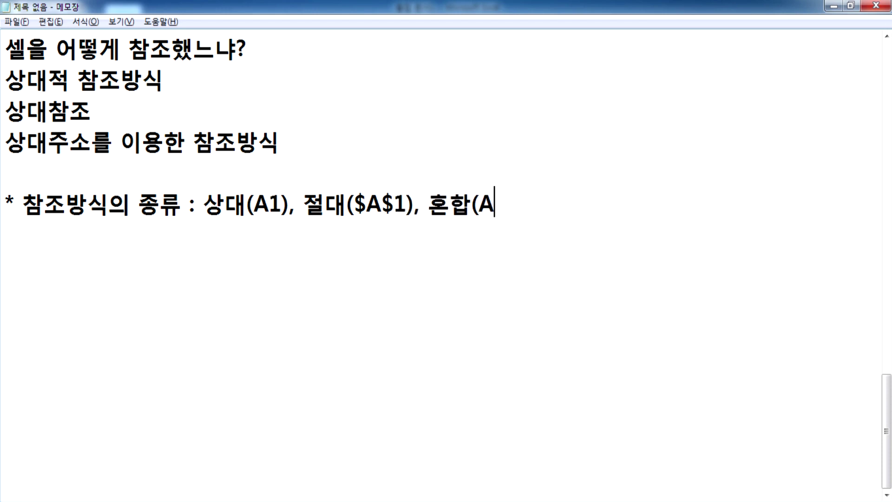
pyautogui.write('$1, $A1(')
pyautogui.press('BackSpace')
pyautogui.write(')')
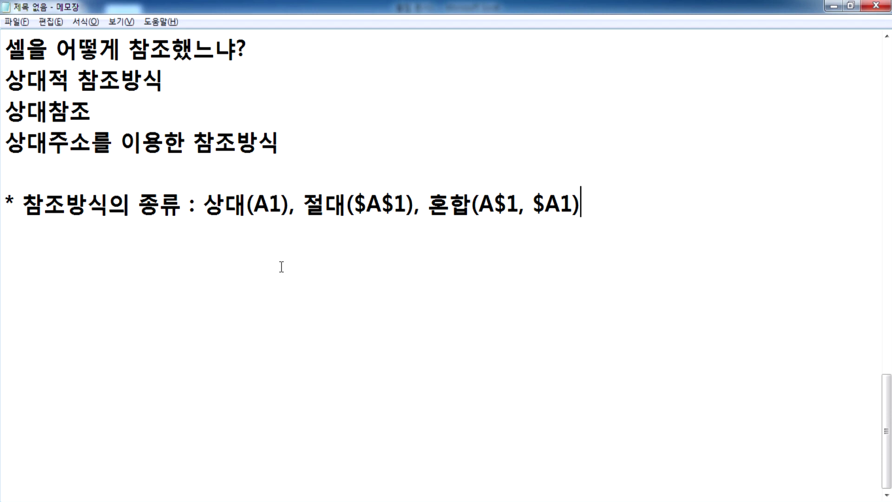
pyautogui.press('Return')
# Step: Switch back to Excel and show the empty Sheet3 at 190% zoom
pyautogui.click(289, 499)
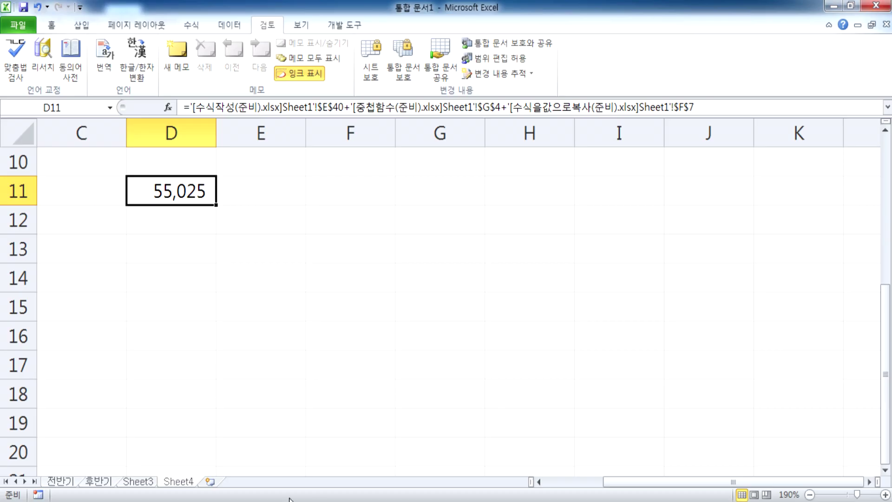
pyautogui.click(142, 482)
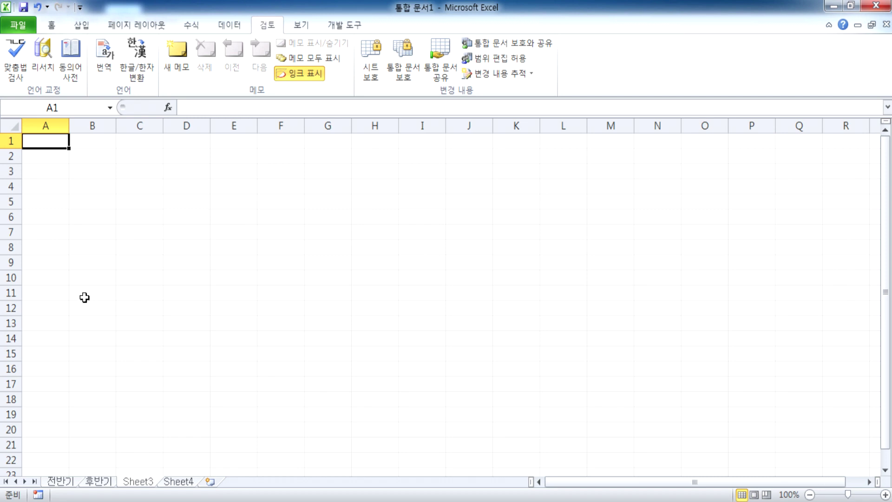
pyautogui.scroll(6, 85, 297)
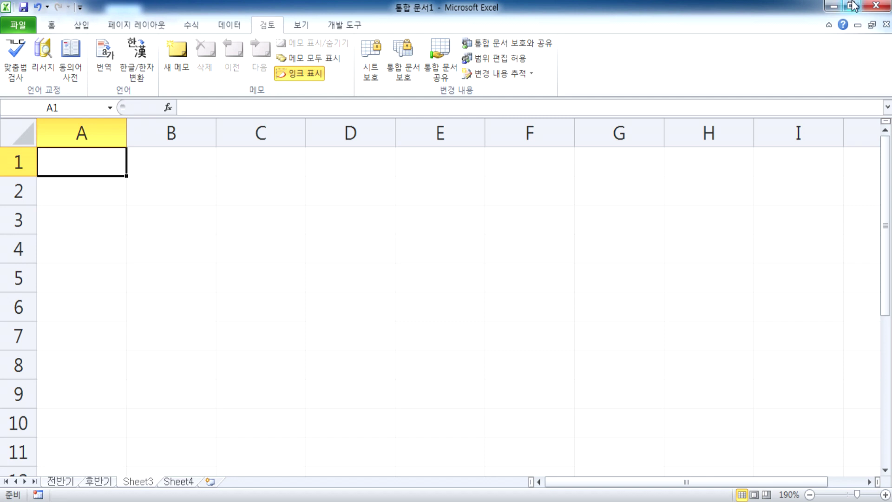
# Step: Fill A1:B5 of Sheet3 row by row with the values 10 to 100 in steps of 10
pyautogui.write('10')
pyautogui.press('Tab')
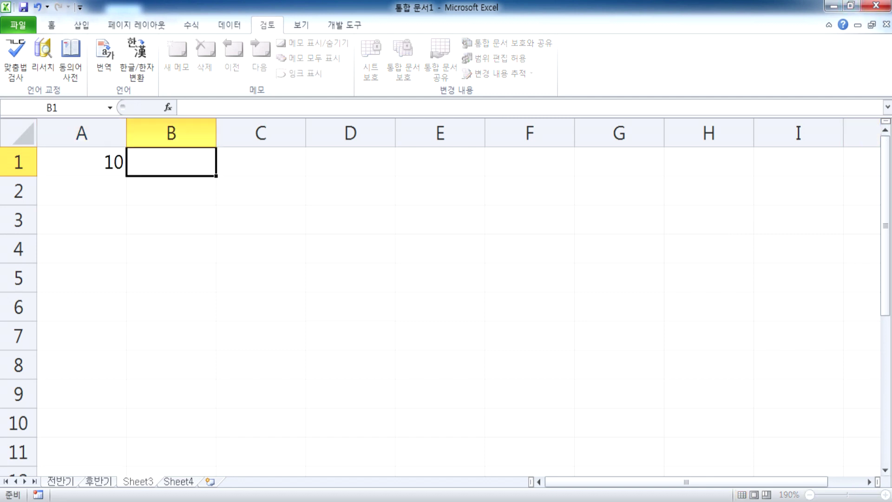
pyautogui.write('20')
pyautogui.press('Return')
pyautogui.write('30')
pyautogui.press('Tab')
pyautogui.write('40')
pyautogui.press('Return')
pyautogui.write('50')
pyautogui.press('Tab')
pyautogui.write('60')
pyautogui.press('Return')
pyautogui.write('70')
pyautogui.press('Tab')
pyautogui.write('80')
pyautogui.press('Return')
pyautogui.write('90')
pyautogui.press('Tab')
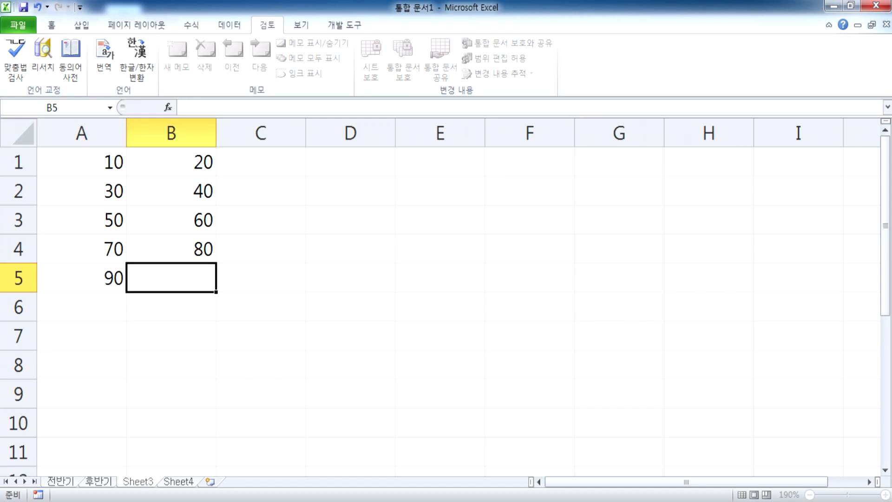
pyautogui.write('100')
pyautogui.press('Tab')
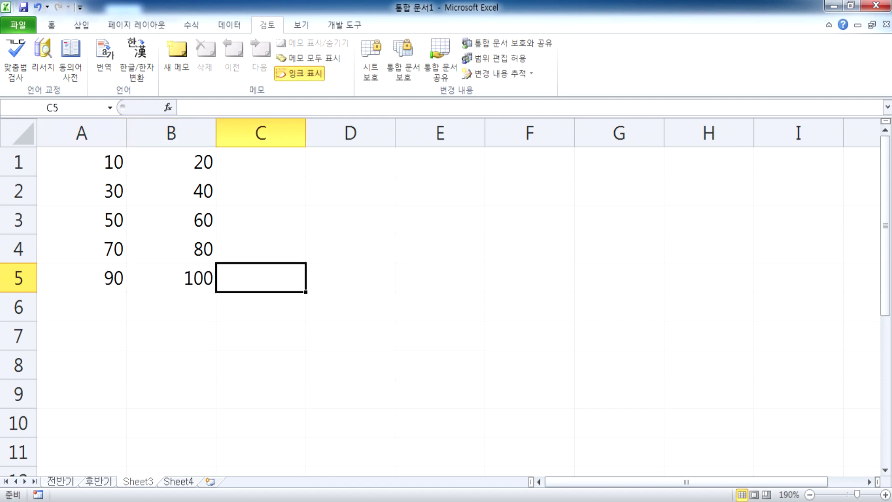
# Step: Clear the contents of cells A1:C5 on Sheet3
pyautogui.press('Up')
pyautogui.press('Up')
pyautogui.press('Up')
pyautogui.press('Up')
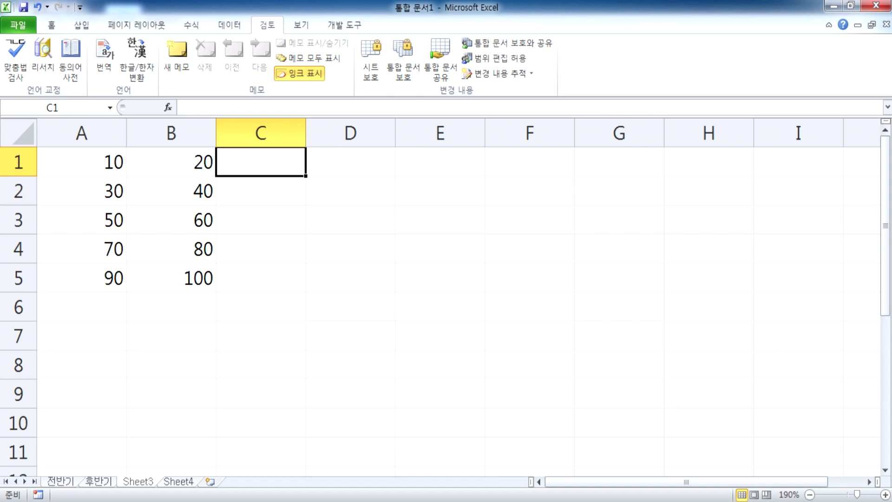
pyautogui.press('Left')
pyautogui.press('Left')
pyautogui.hotkey('shift', 'Right')
pyautogui.hotkey('shift', 'Right')
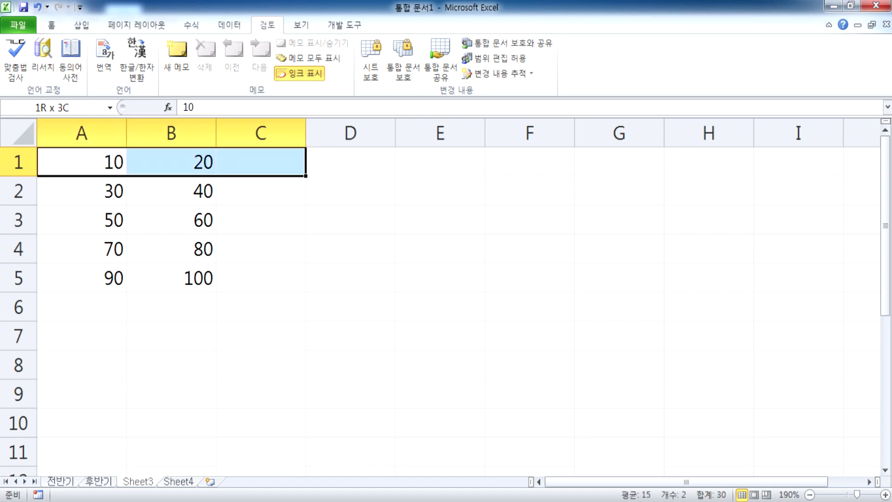
pyautogui.hotkey('shift', 'Down')
pyautogui.hotkey('shift', 'Down')
pyautogui.hotkey('shift', 'Down')
pyautogui.hotkey('shift', 'Down')
pyautogui.press('Delete')
pyautogui.press('Right')
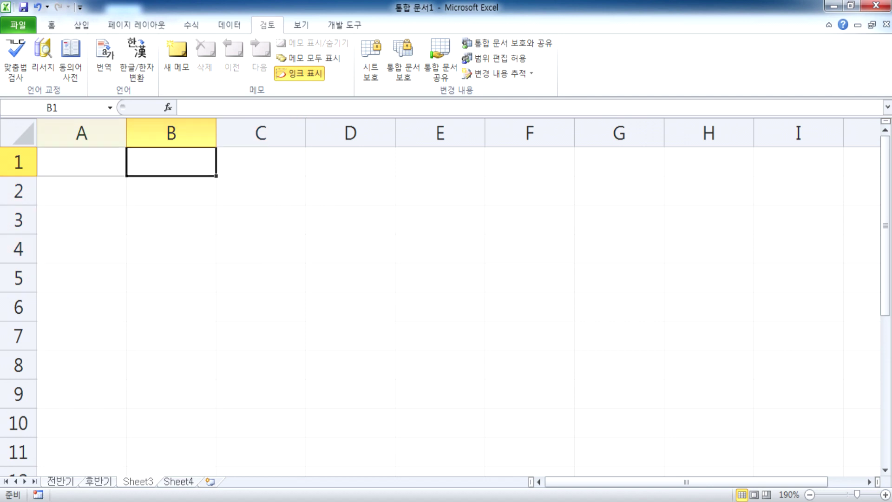
# Step: Enter 10 and 20 in cells A1:B1 and 30 and 40 in cells A2:B2 of Sheet3
pyautogui.press('Left')
pyautogui.write('10')
pyautogui.press('Tab')
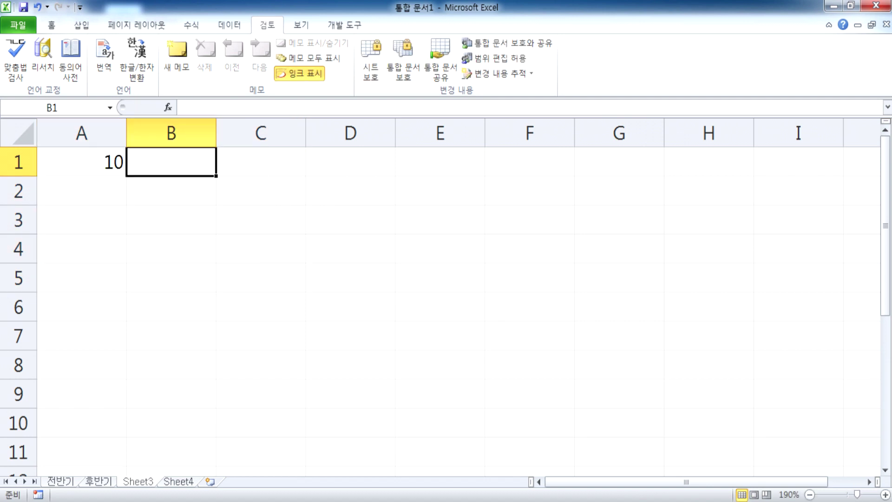
pyautogui.write('20')
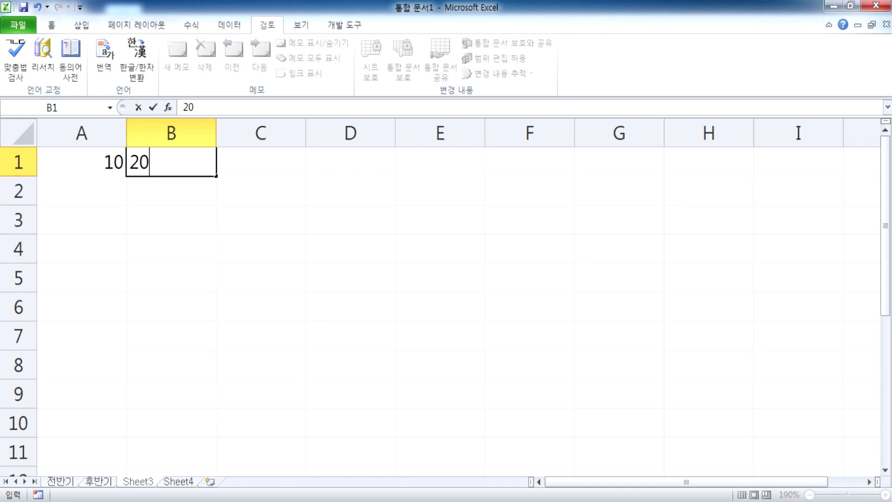
pyautogui.press('Return')
pyautogui.write('30')
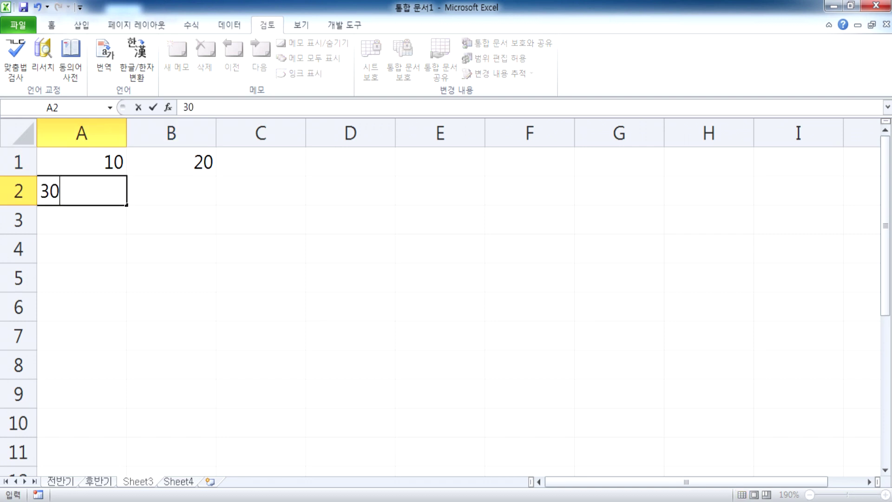
pyautogui.press('Tab')
pyautogui.write('40')
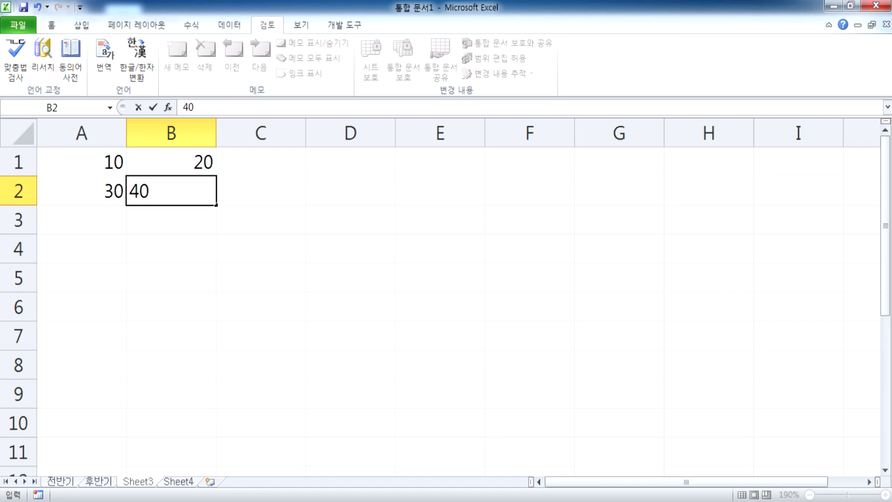
pyautogui.press('Return')
pyautogui.press('Up')
pyautogui.press('Left')
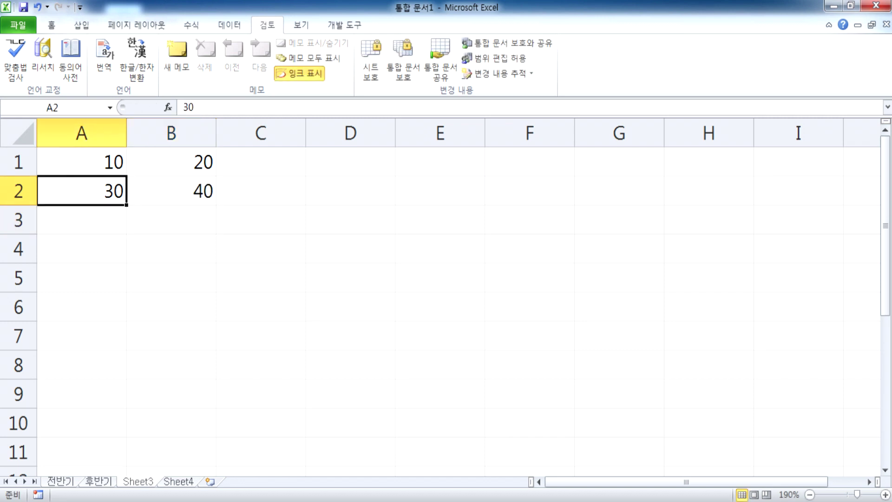
pyautogui.press('Right')
pyautogui.click(82, 220)
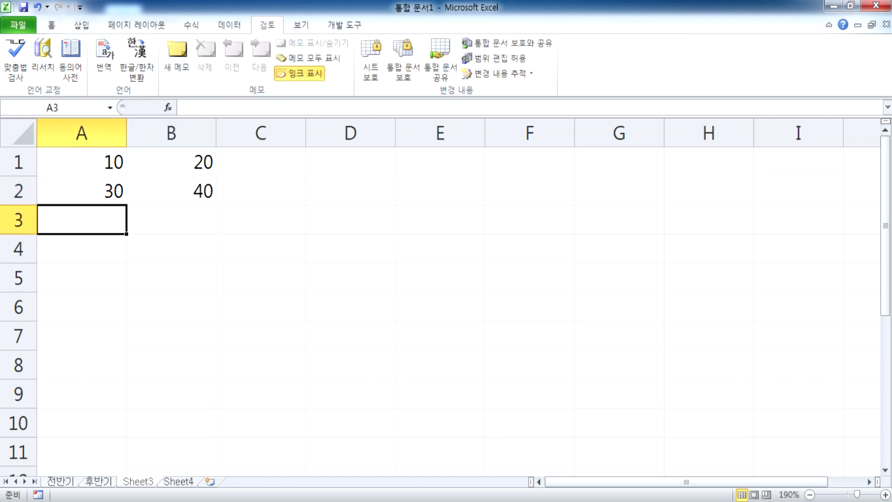
# Step: Fill A3:B5 row by row with the values 50 to 100 in steps of 10
pyautogui.write('50')
pyautogui.press('Tab')
pyautogui.write('60')
pyautogui.press('Return')
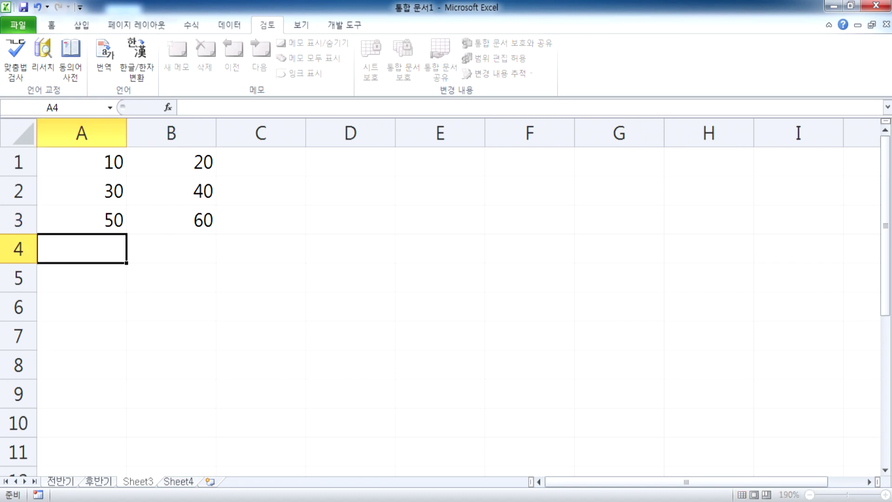
pyautogui.write('70')
pyautogui.press('Tab')
pyautogui.write('80')
pyautogui.press('Return')
pyautogui.write('90')
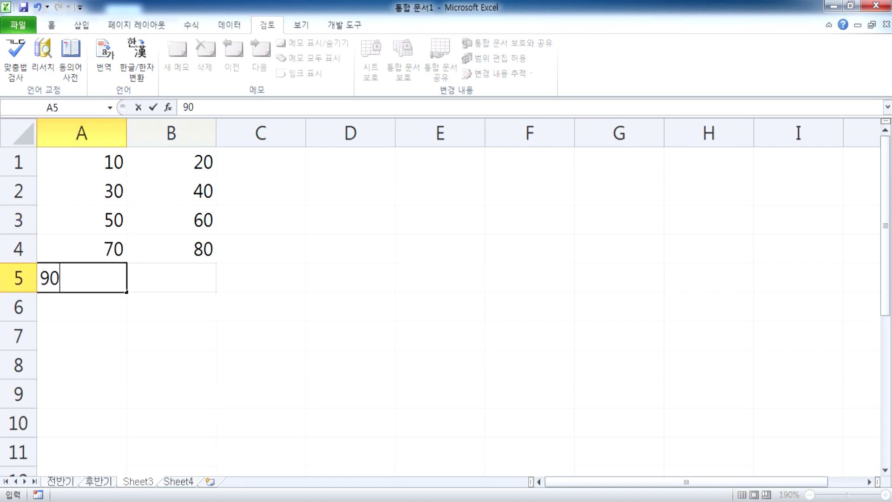
pyautogui.press('Tab')
pyautogui.write('100')
pyautogui.press('Tab')
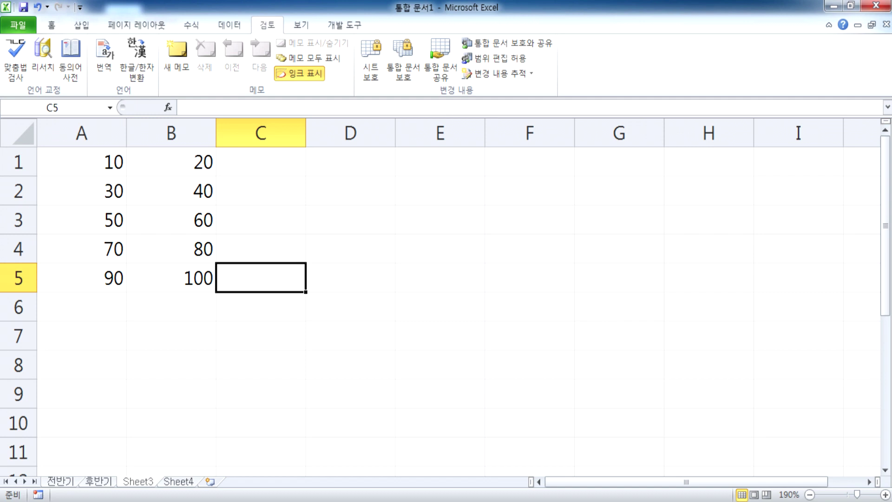
# Step: Enter the formula =A1+B1 in cell C1 using relative references
pyautogui.press('Up')
pyautogui.press('Up')
pyautogui.press('Up')
pyautogui.press('Up')
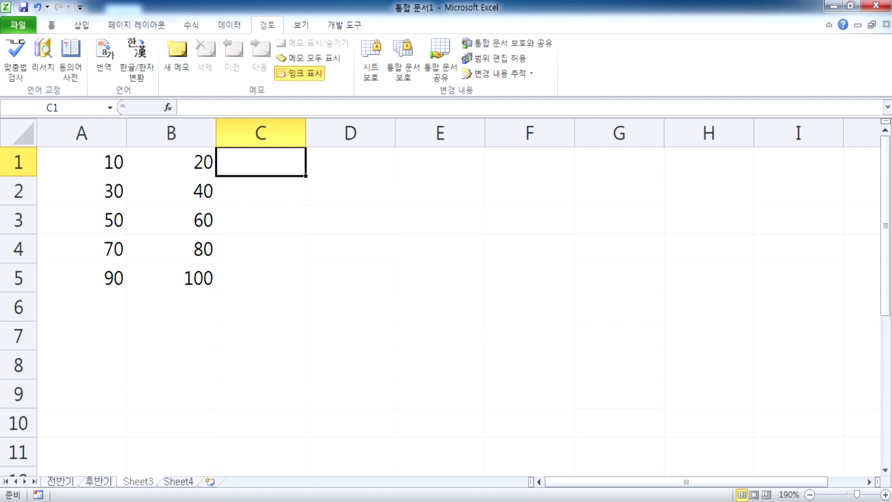
pyautogui.write('=')
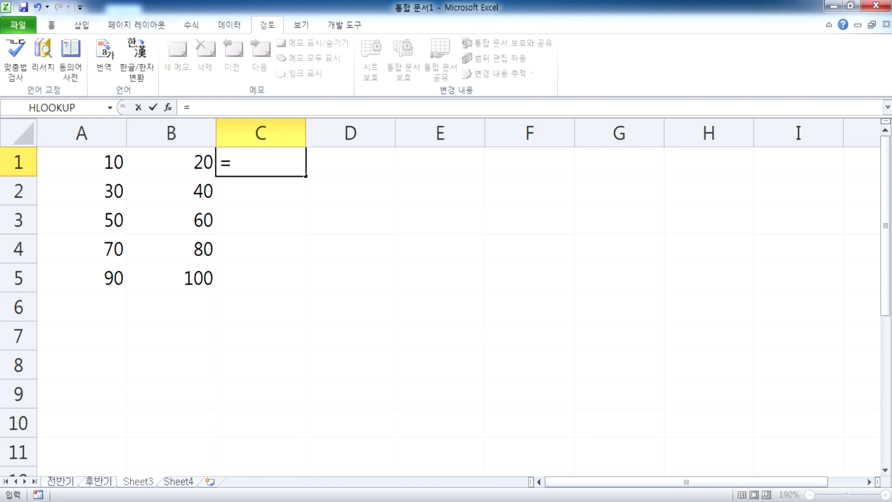
pyautogui.press('Left')
pyautogui.press('Left')
pyautogui.write('+')
pyautogui.press('Left')
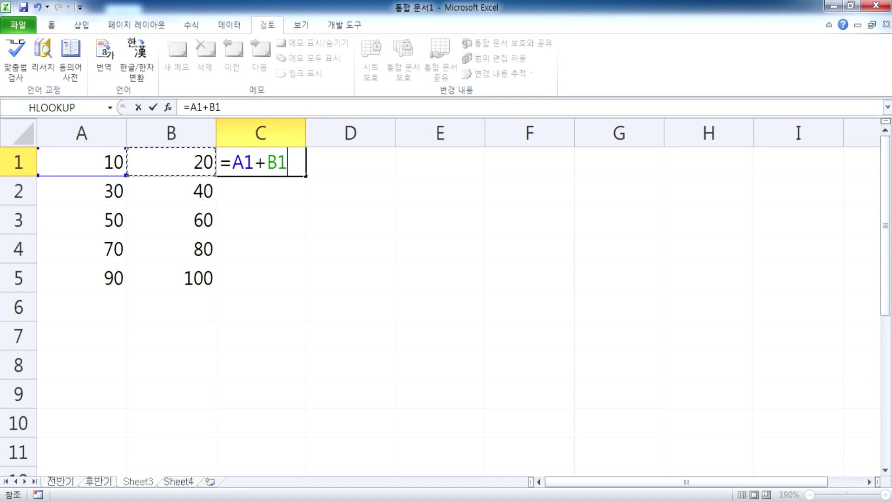
pyautogui.click(292, 168)
pyautogui.click(256, 168)
pyautogui.click(293, 183)
pyautogui.press('BackSpace')
pyautogui.press('BackSpace')
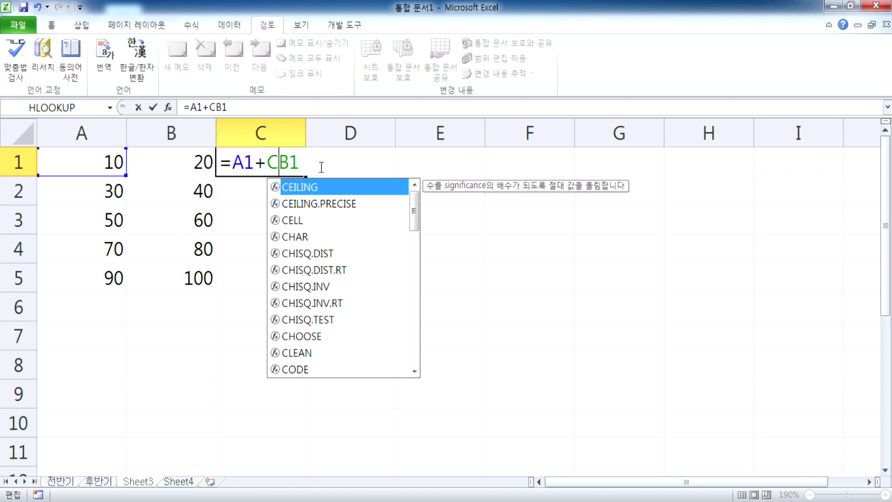
pyautogui.press('Return')
# Step: Fill the sum formula from C1 down to C5
pyautogui.click(300, 167)
pyautogui.doubleClick(306, 176)
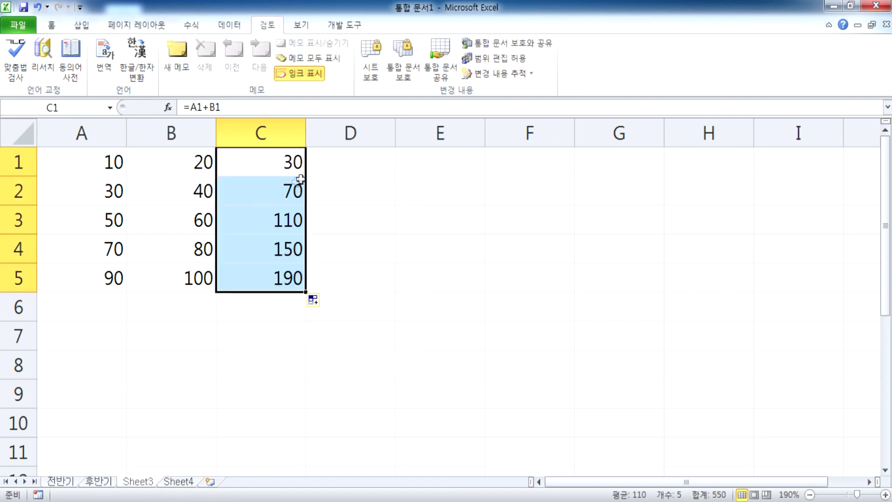
pyautogui.click(272, 167)
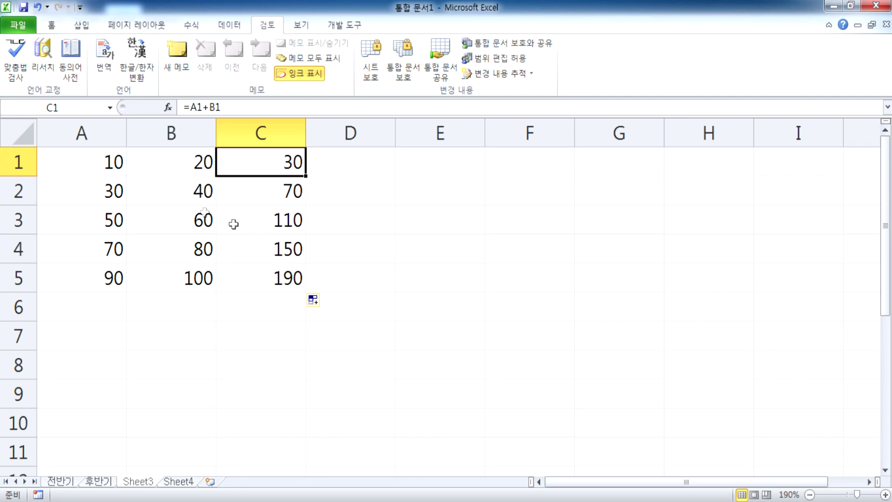
# Step: Toggle Sheet3 between values and formulas, leaving the formulas in C1:C5 displayed
pyautogui.click(74, 163)
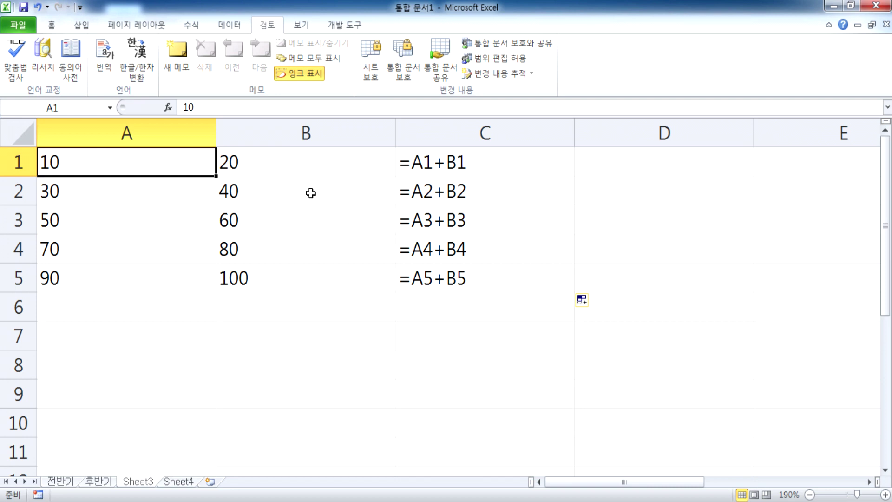
pyautogui.hotkey('ctrl', '`')
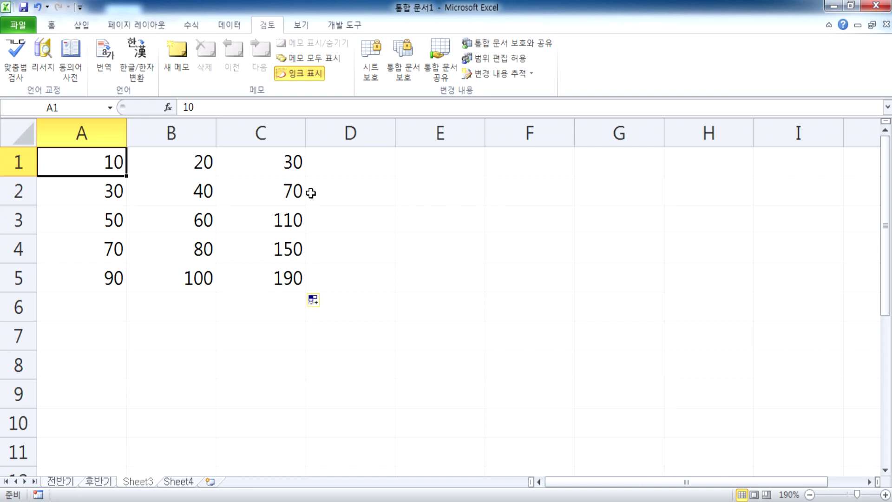
pyautogui.hotkey('ctrl', '`')
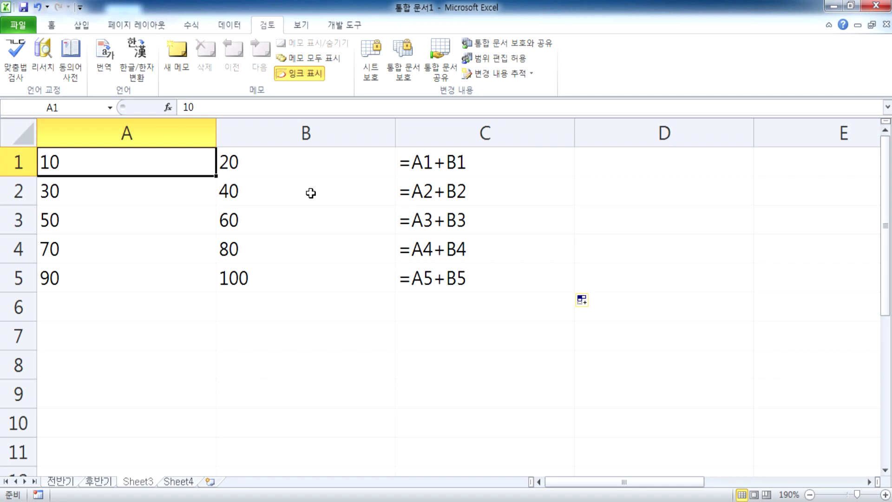
pyautogui.hotkey('ctrl', '`')
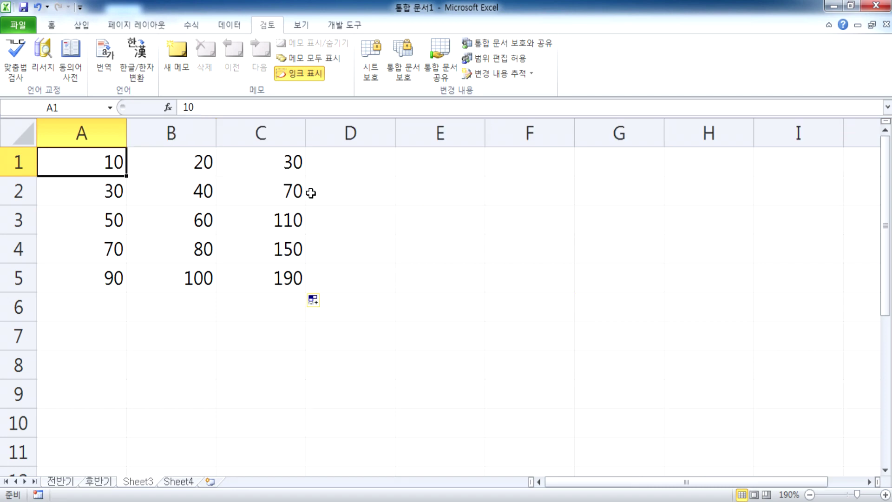
pyautogui.hotkey('ctrl', '`')
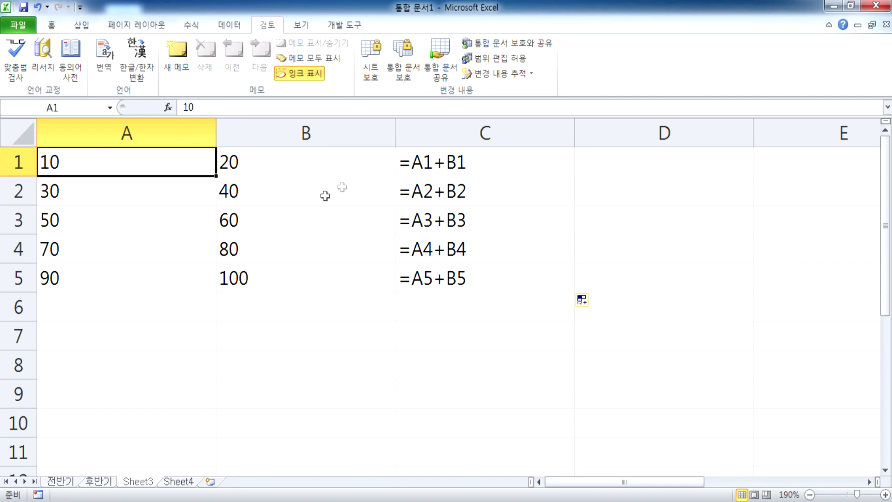
# Step: Examine which cells the relative references in the C1 formula point to
pyautogui.doubleClick(523, 172)
pyautogui.click(643, 230)
pyautogui.click(603, 165)
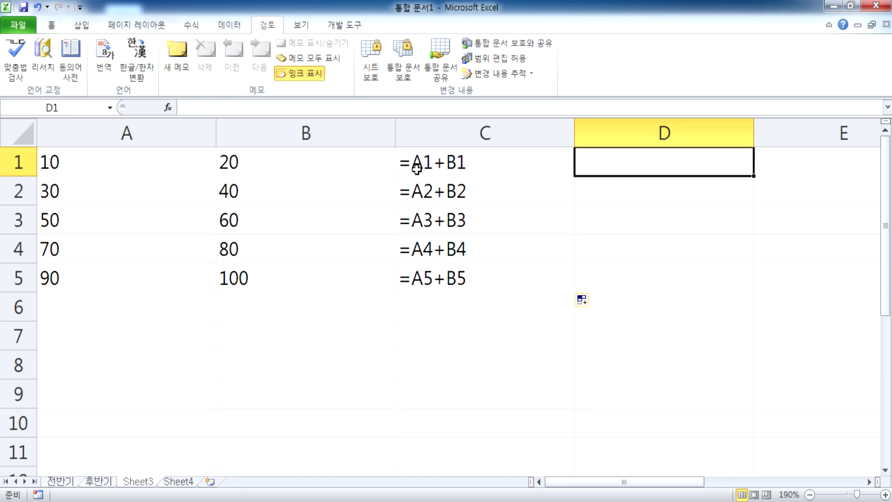
pyautogui.doubleClick(483, 159)
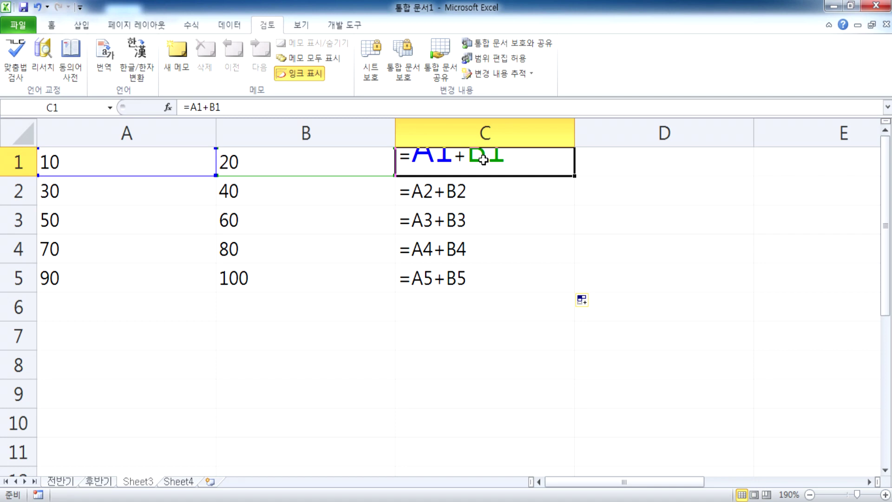
pyautogui.click(597, 174)
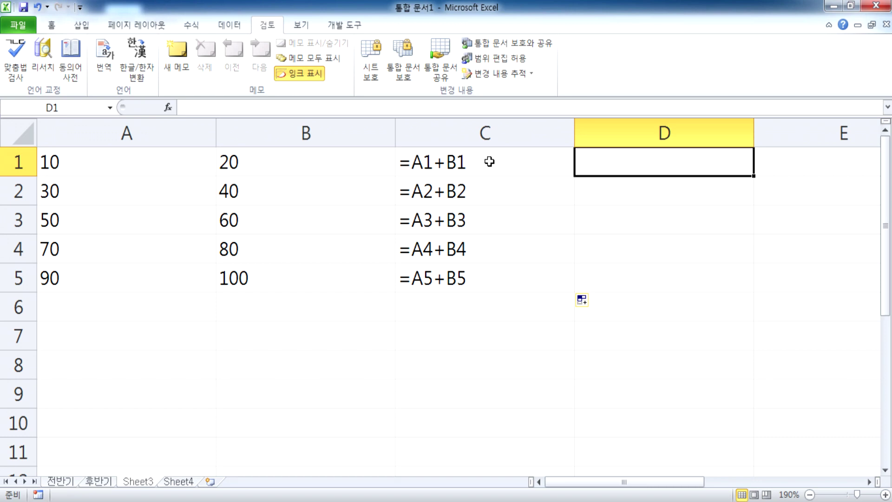
pyautogui.click(292, 175)
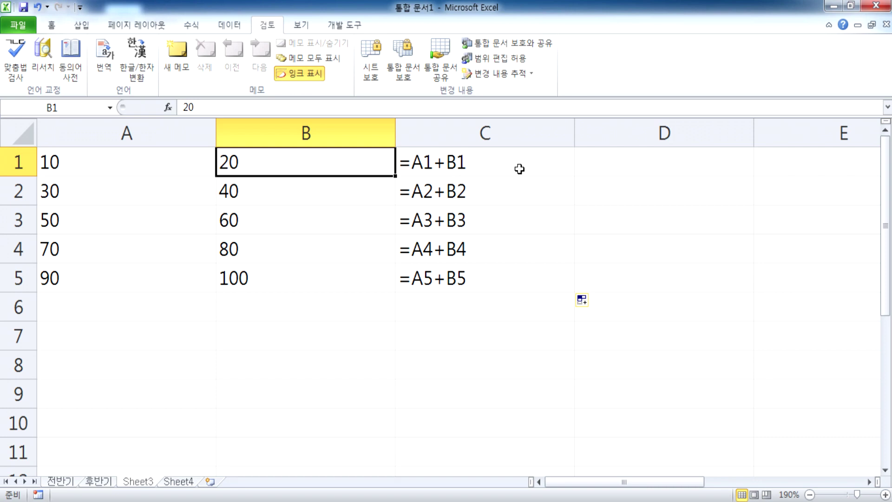
# Step: Add a sixth data row with 55 in A6 and 66 in B6
pyautogui.click(415, 314)
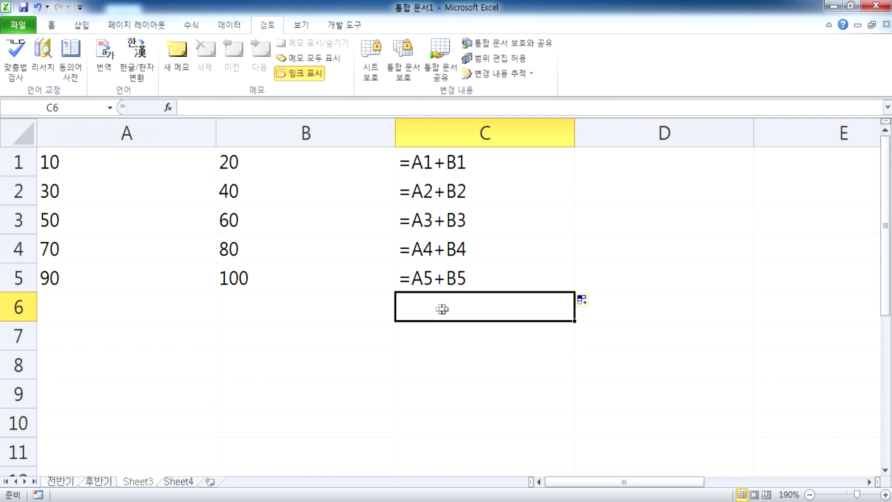
pyautogui.click(157, 308)
pyautogui.write('55')
pyautogui.press('Tab')
pyautogui.write('66')
pyautogui.press('Tab')
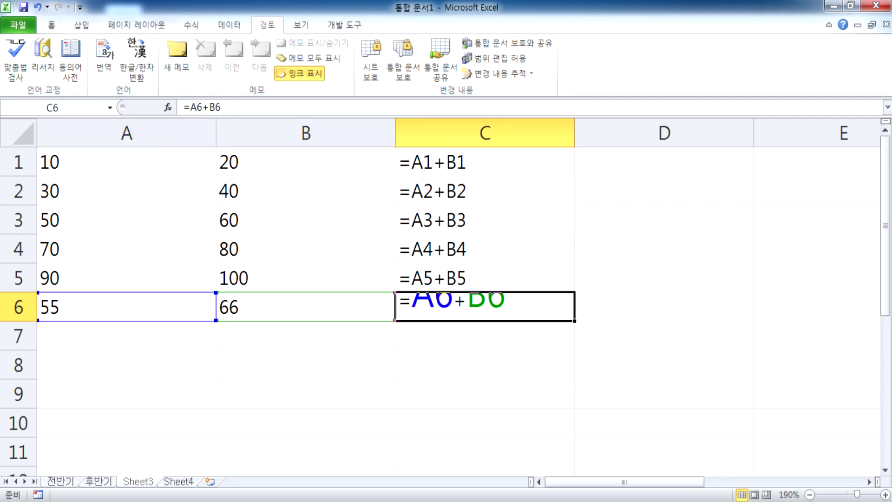
# Step: Delete the automatically extended formula from cell C6
pyautogui.click(483, 354)
pyautogui.doubleClick(472, 309)
pyautogui.press('Escape')
pyautogui.press('Delete')
pyautogui.click(447, 331)
pyautogui.click(438, 304)
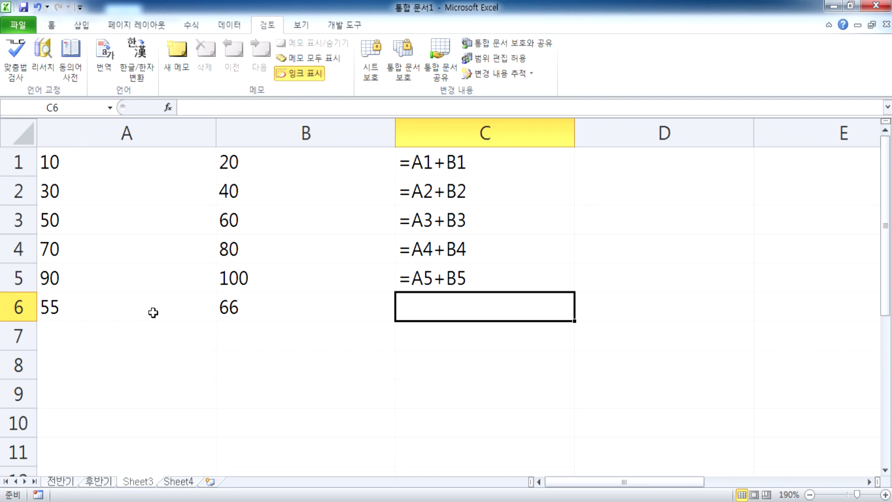
pyautogui.scroll(-1, 155, 299)
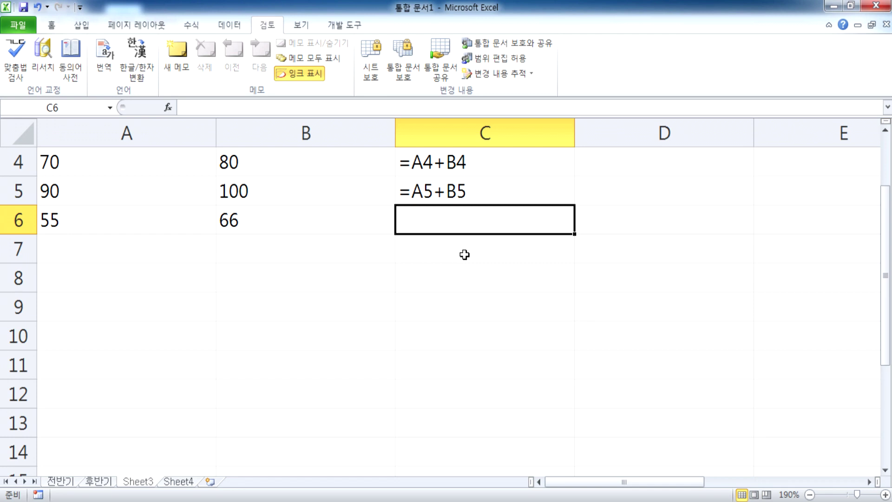
pyautogui.write('=')
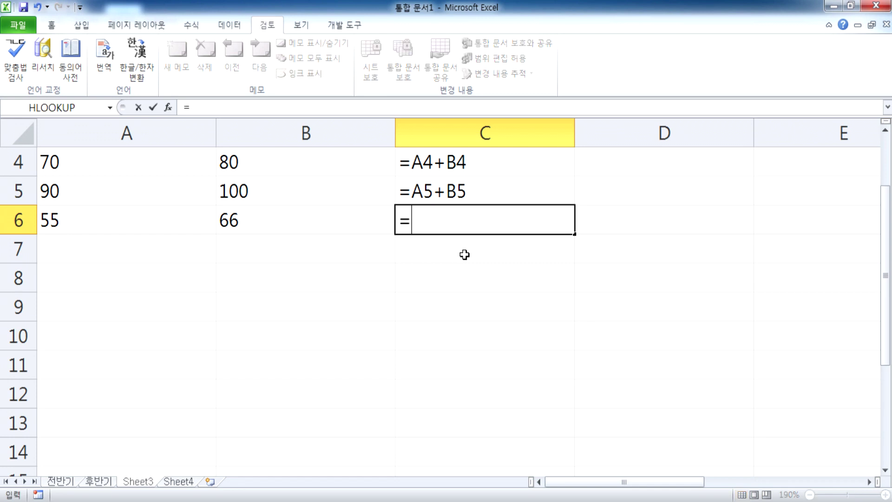
pyautogui.press('Left')
pyautogui.press('Left')
pyautogui.write('+')
pyautogui.press('Left')
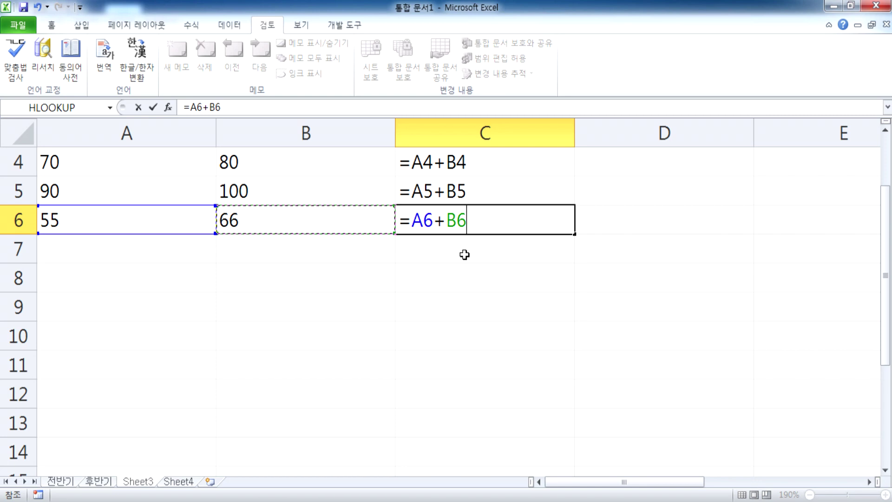
pyautogui.press('Escape')
pyautogui.scroll(1, 460, 185)
# Step: Compare the column C formulas with their source cells and return Sheet3 to displaying values
pyautogui.click(460, 134)
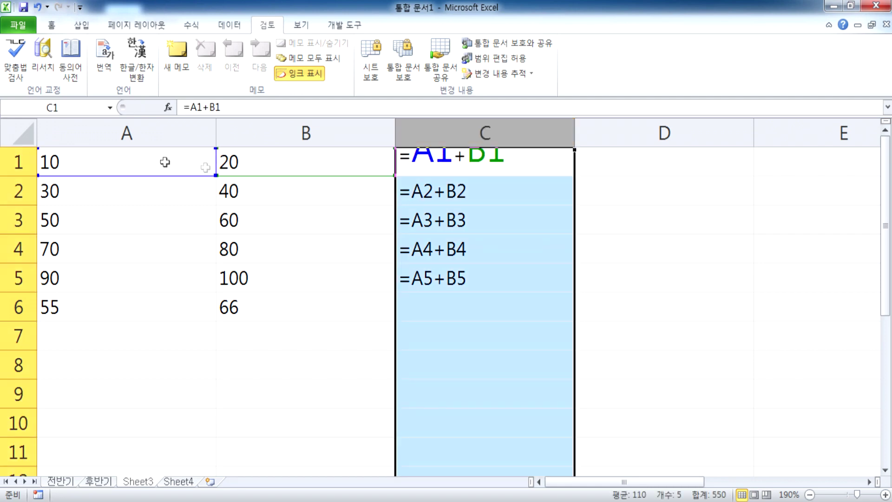
pyautogui.click(424, 198)
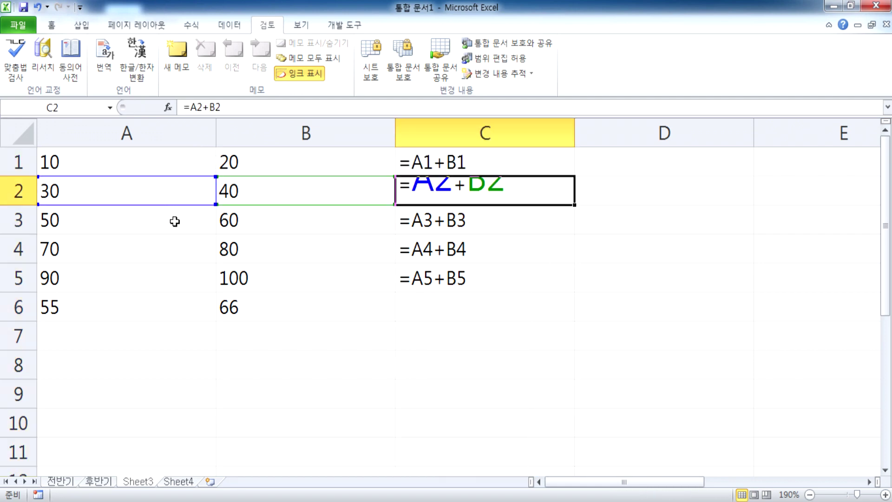
pyautogui.click(201, 318)
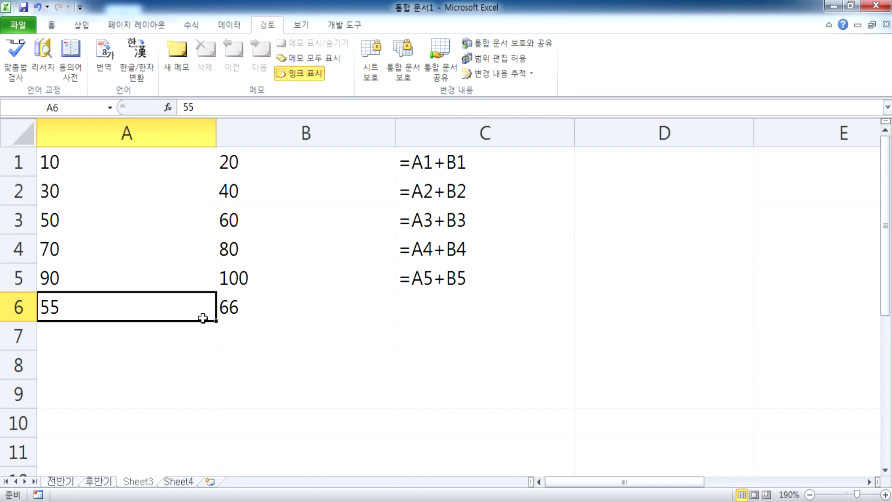
pyautogui.hotkey('ctrl', '`')
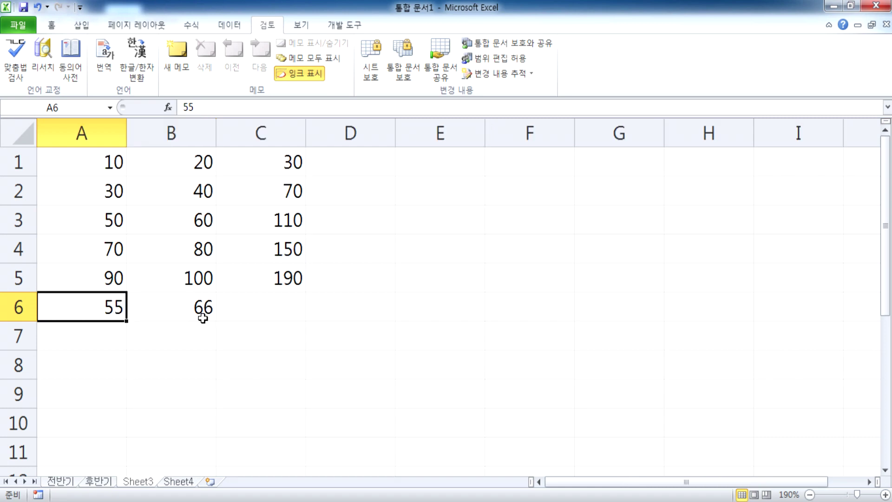
pyautogui.click(431, 165)
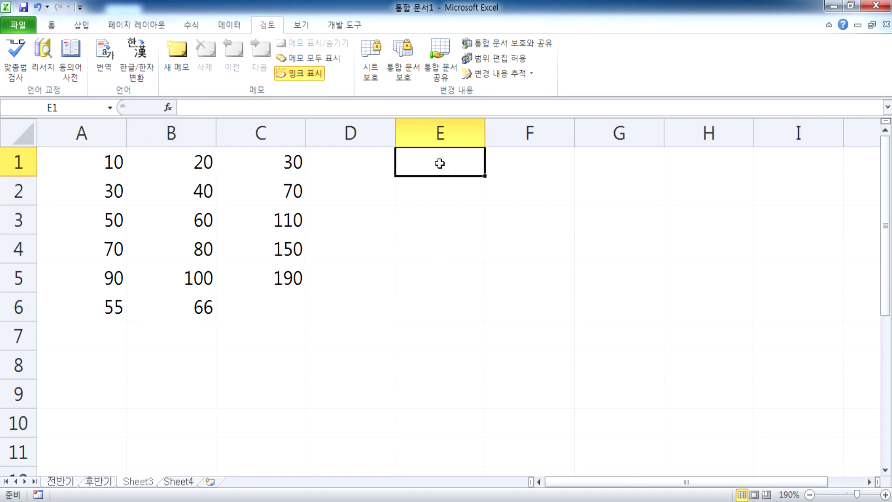
# Step: Enter the constant 27 in cell E1 of Sheet3
pyautogui.write('27')
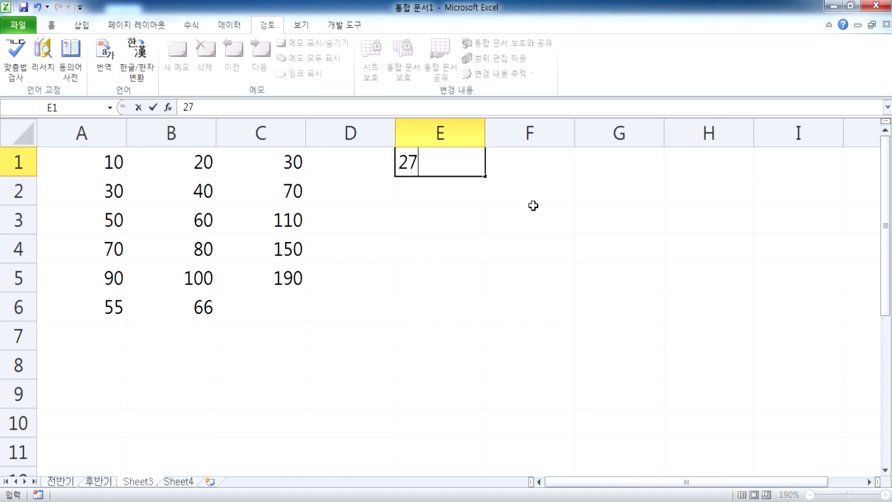
pyautogui.press('Return')
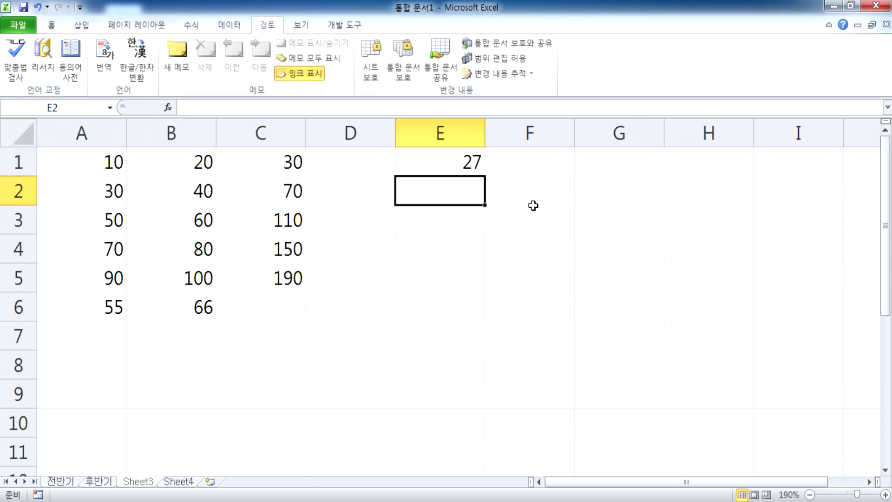
pyautogui.press('Up')
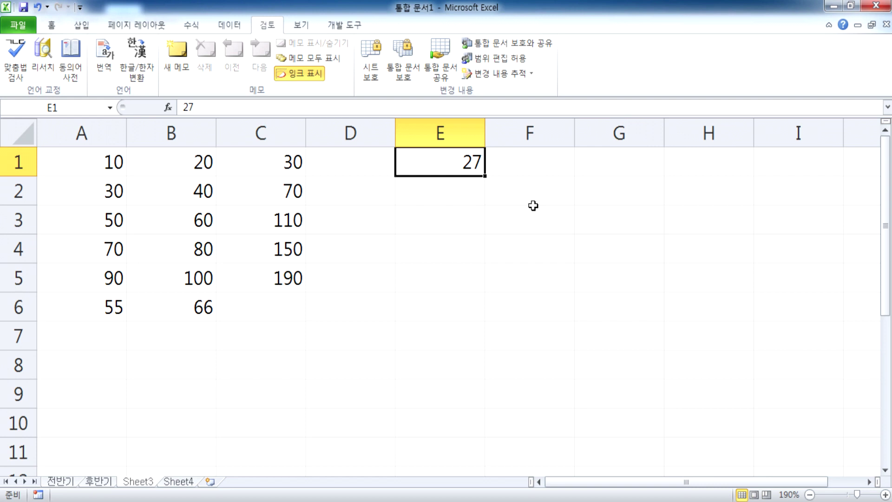
pyautogui.press('Left')
pyautogui.press('Left')
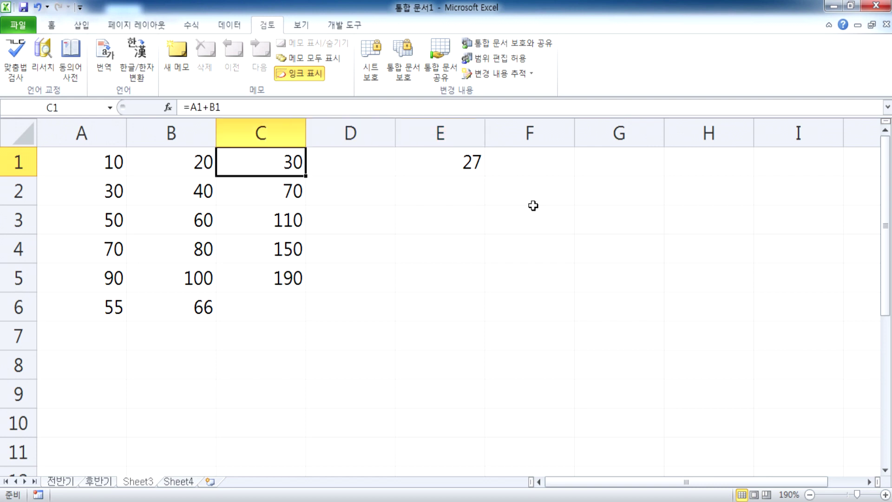
pyautogui.press('F2')
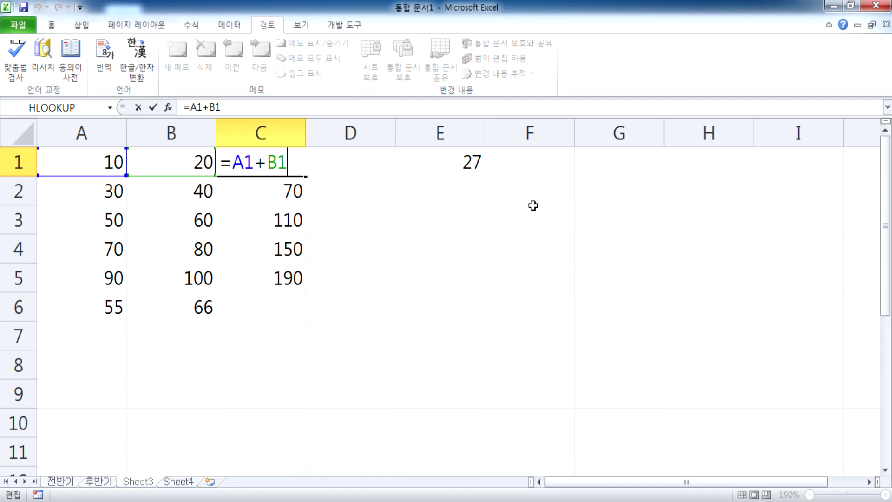
pyautogui.write('+')
pyautogui.click(470, 163)
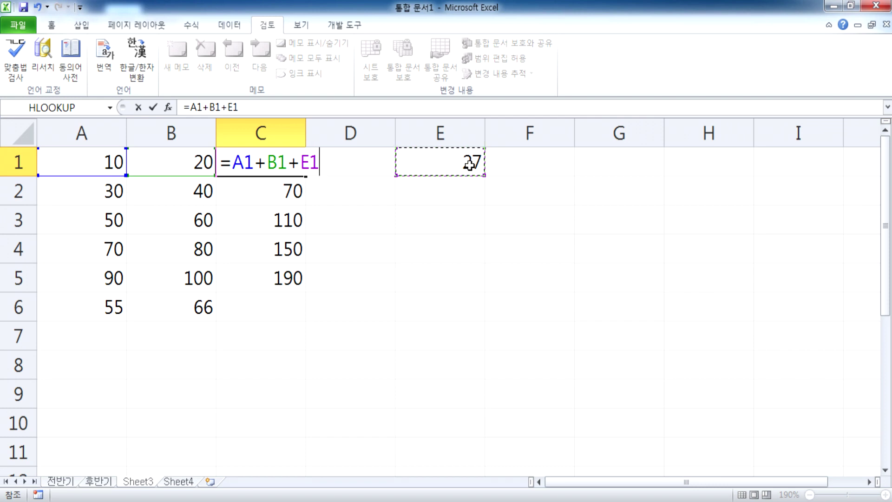
# Step: Clear the existing column C formulas and enter =A1+B1+E1 in cell C1
pyautogui.click(415, 155)
pyautogui.moveTo(296, 171); pyautogui.dragTo(266, 175)
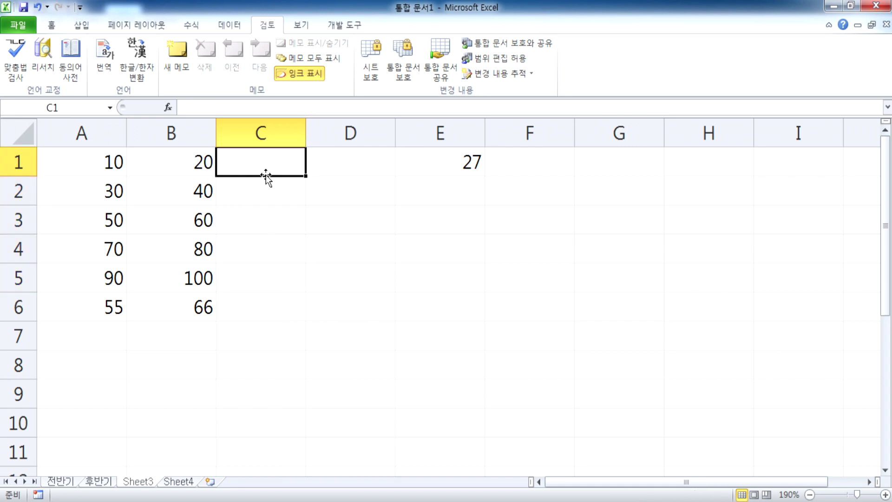
pyautogui.write('=')
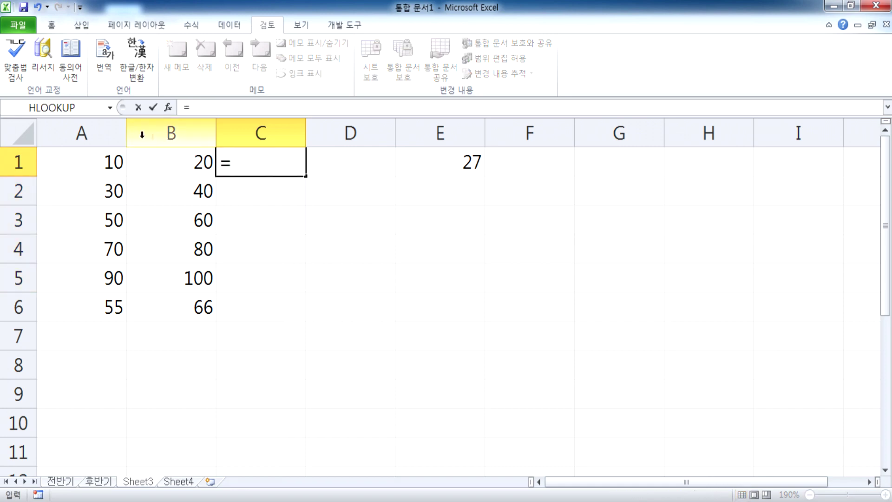
pyautogui.click(75, 158)
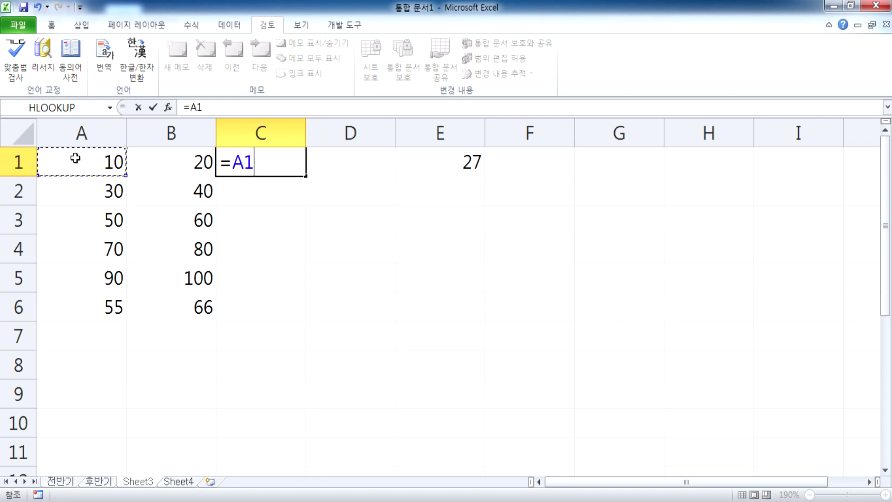
pyautogui.write('+')
pyautogui.click(171, 156)
pyautogui.write('+')
pyautogui.click(427, 162)
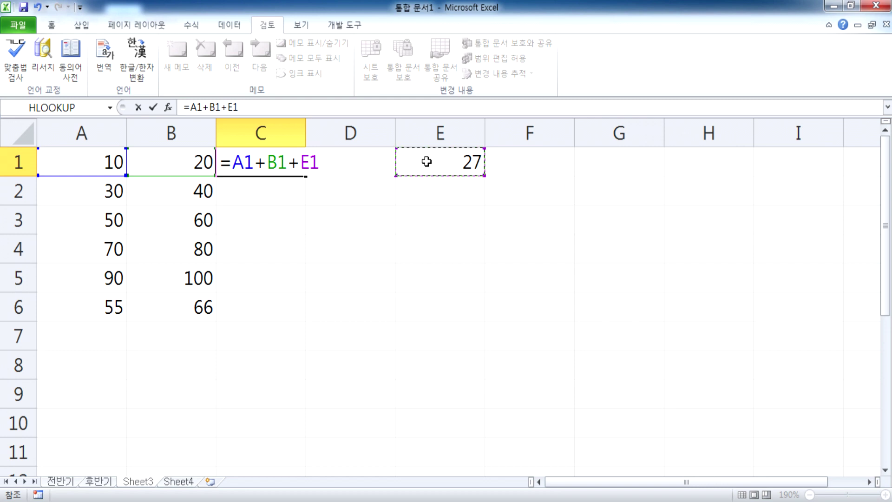
pyautogui.press('Return')
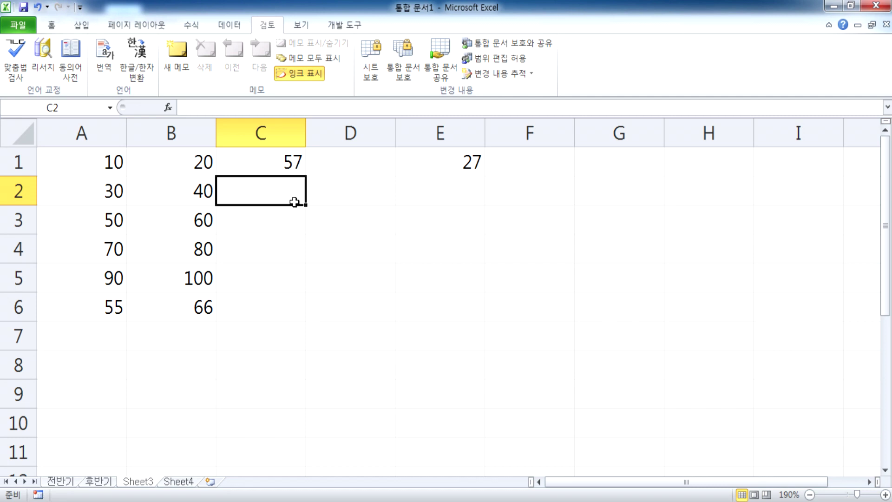
# Step: Enter =A2+B2+E1 in cell C2, pointing the last reference at the constant in E1 instead of E2
pyautogui.write('=')
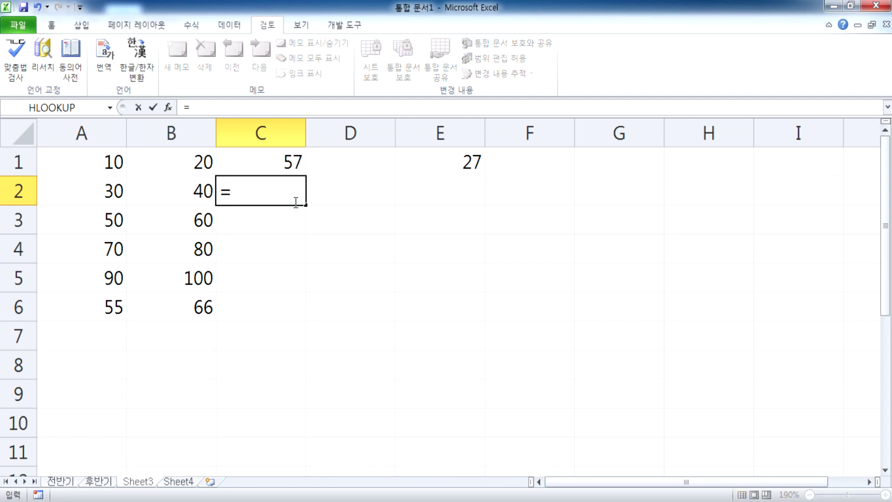
pyautogui.click(98, 183)
pyautogui.write('+')
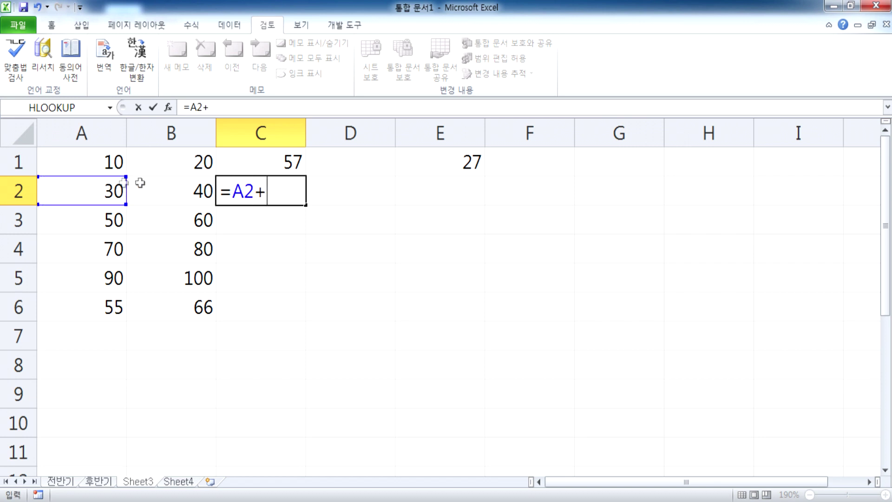
pyautogui.click(171, 188)
pyautogui.write('+')
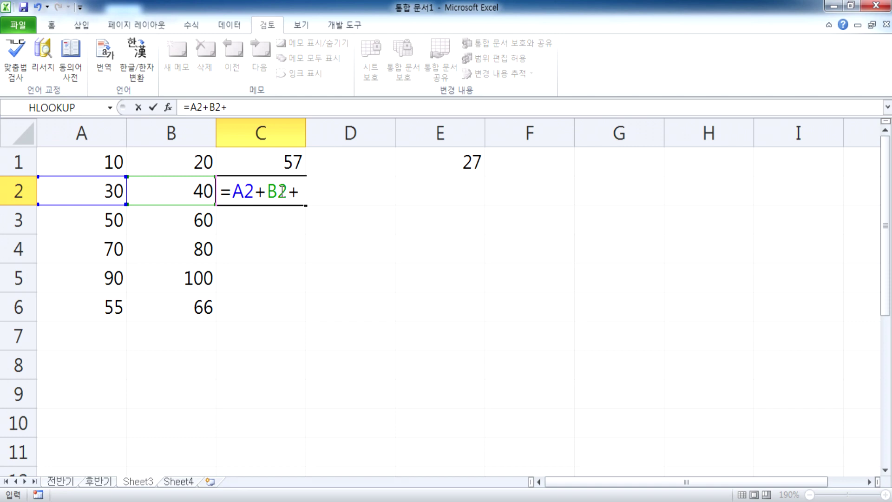
pyautogui.click(442, 188)
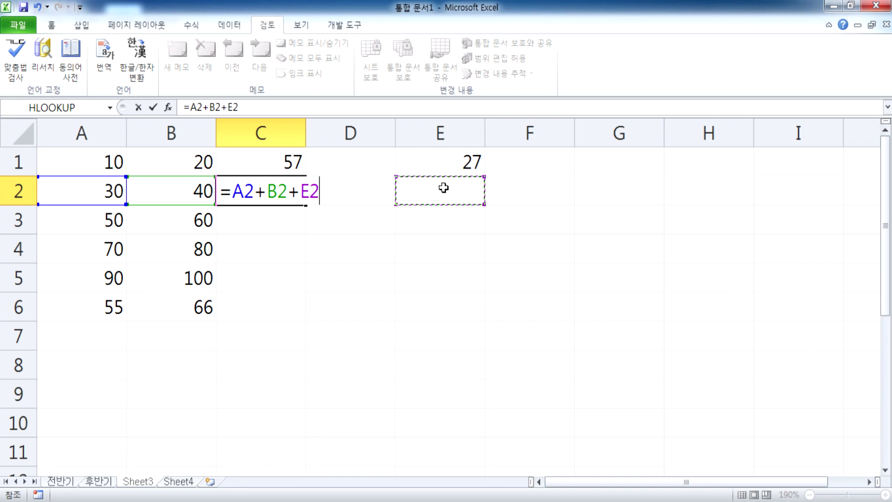
pyautogui.click(451, 165)
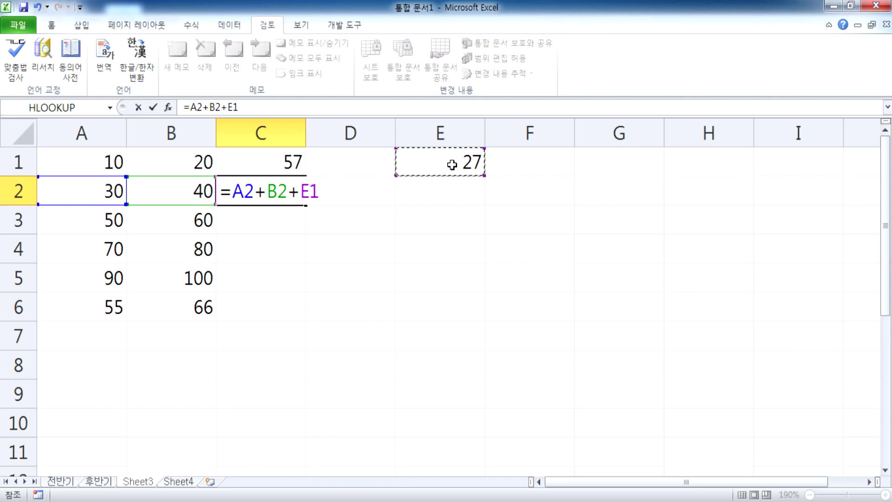
pyautogui.press('Return')
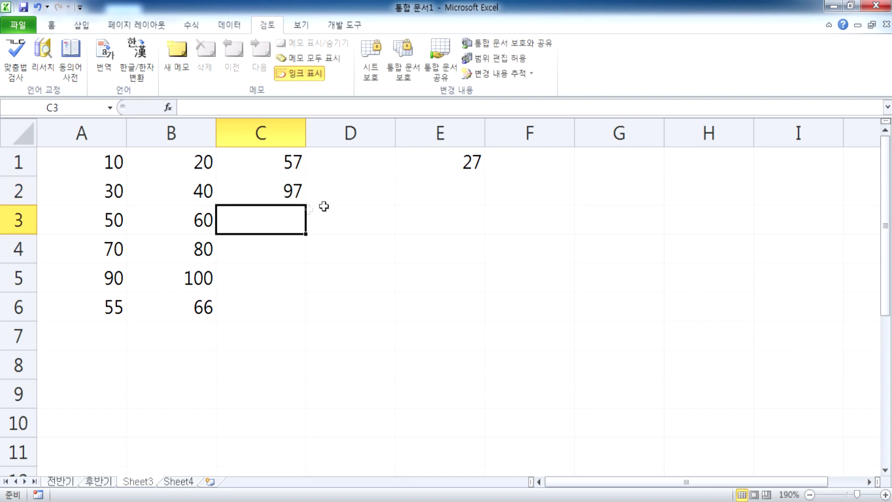
# Step: Enter =A3+B3+E1 in cell C3, replacing the E3 reference with E1 before confirming
pyautogui.write('=')
pyautogui.click(96, 217)
pyautogui.write('+')
pyautogui.click(165, 221)
pyautogui.write('+')
pyautogui.click(470, 227)
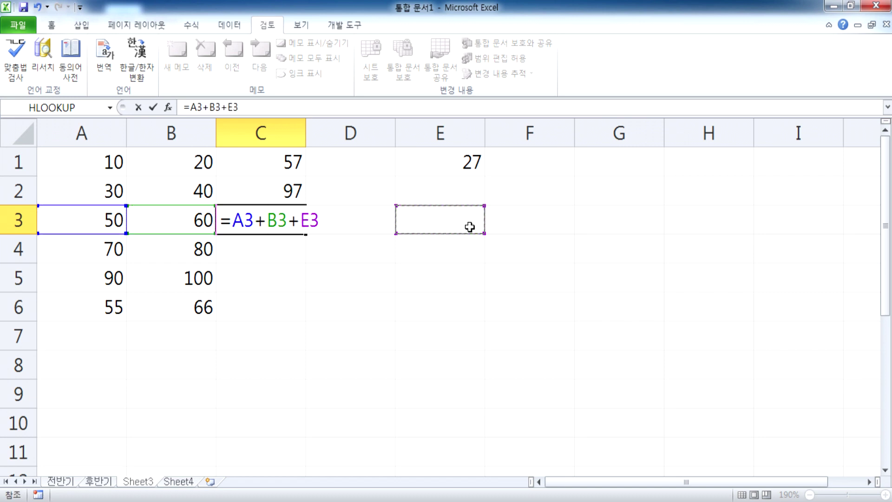
pyautogui.click(460, 153)
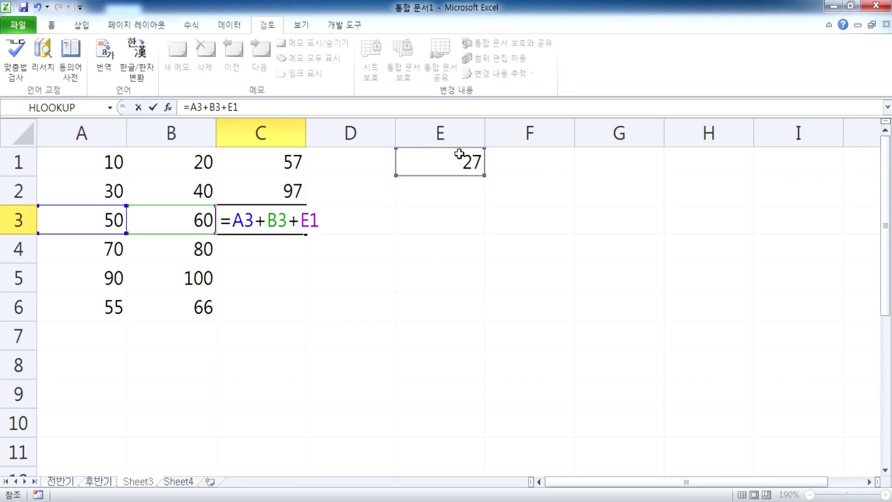
pyautogui.press('Return')
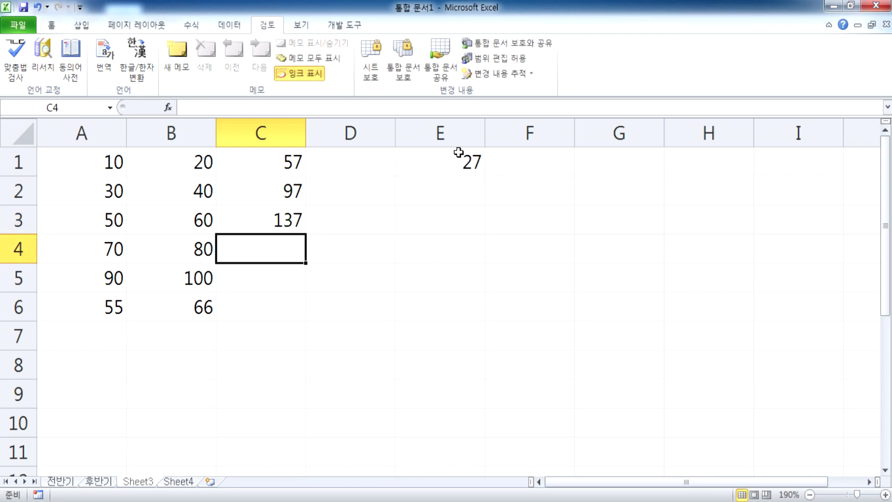
# Step: Enter the row 4 sum with the constant, =A4+B4+E1, in cell C4
pyautogui.write('=')
pyautogui.click(99, 247)
pyautogui.write('+')
pyautogui.click(154, 254)
pyautogui.write('+')
pyautogui.click(465, 161)
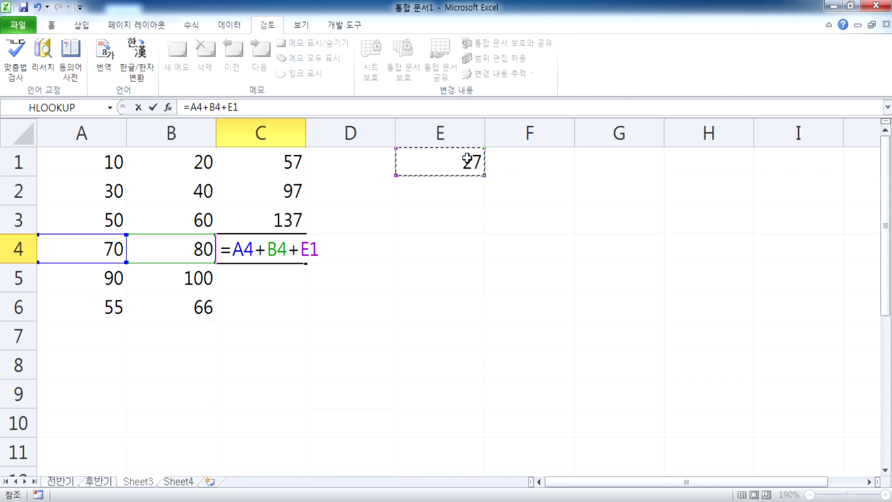
pyautogui.press('Return')
# Step: Enter the row 5 sum with the constant, =A5+B5+E1, in cell C5
pyautogui.write('=')
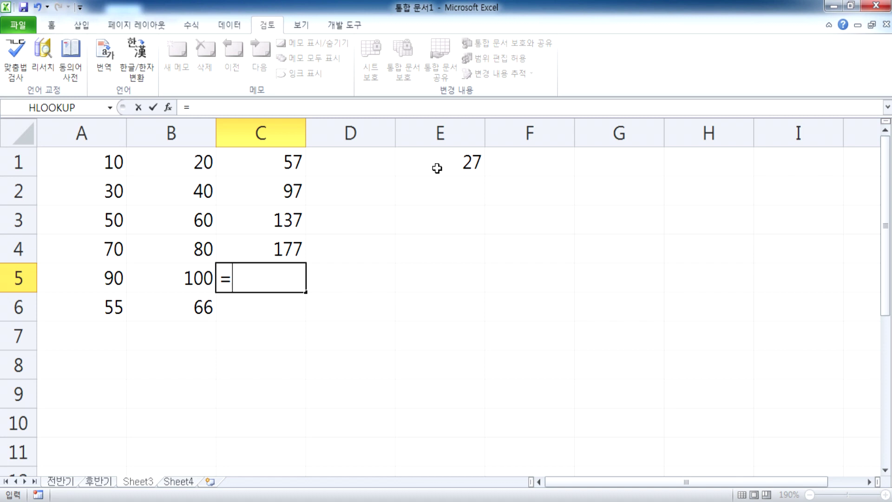
pyautogui.click(92, 274)
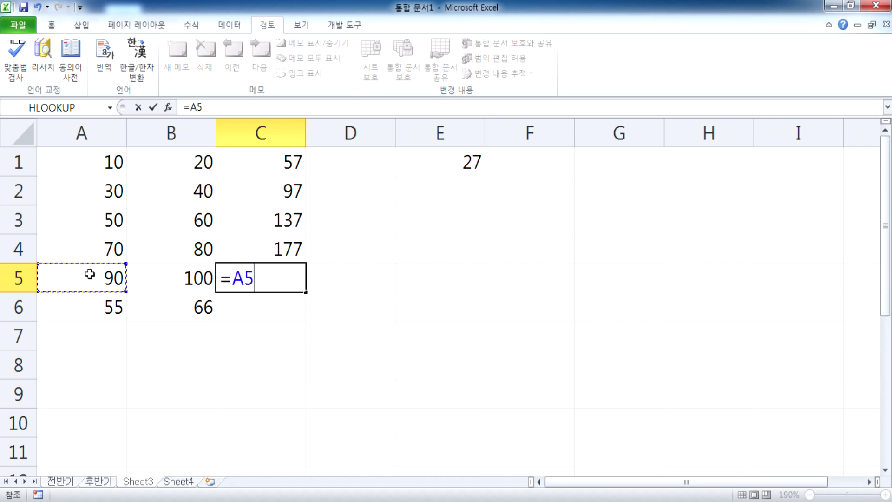
pyautogui.write('+')
pyautogui.click(199, 277)
pyautogui.write('+')
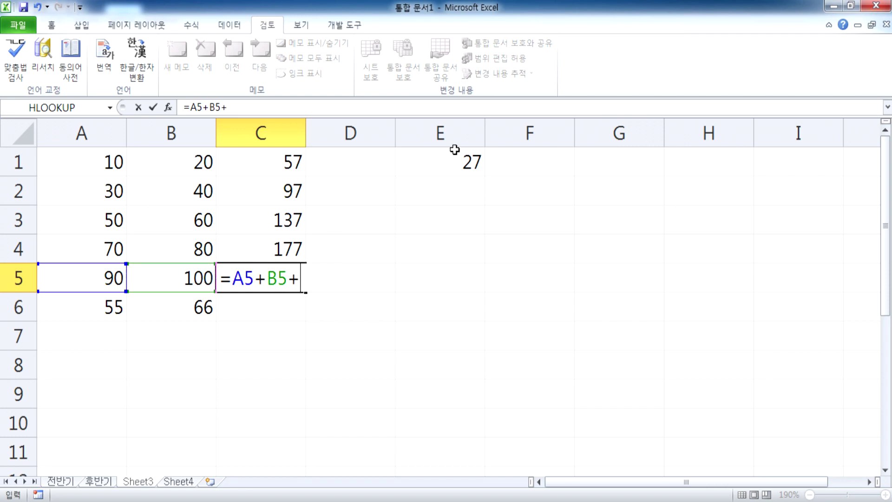
pyautogui.click(453, 154)
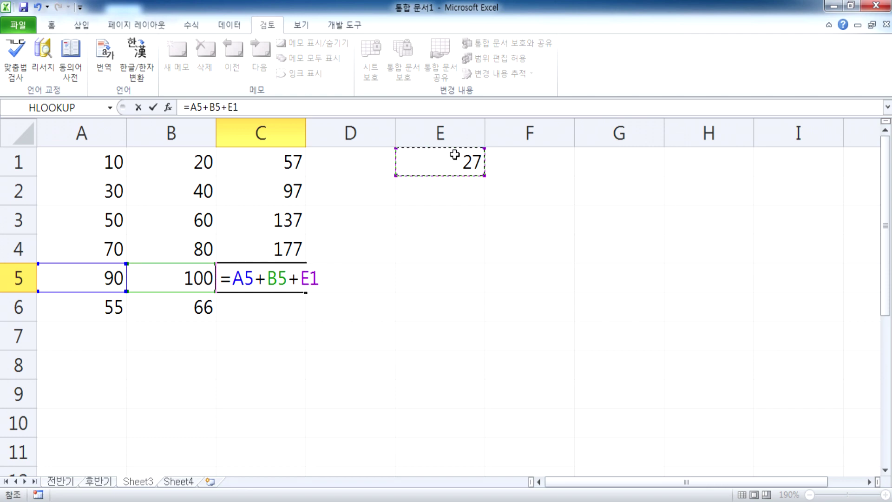
pyautogui.press('Return')
# Step: Enter the row 6 sum with the constant, =A6+B6+E1, in cell C6
pyautogui.write('=')
pyautogui.click(83, 312)
pyautogui.write('+')
pyautogui.click(171, 309)
pyautogui.write('+')
pyautogui.click(450, 152)
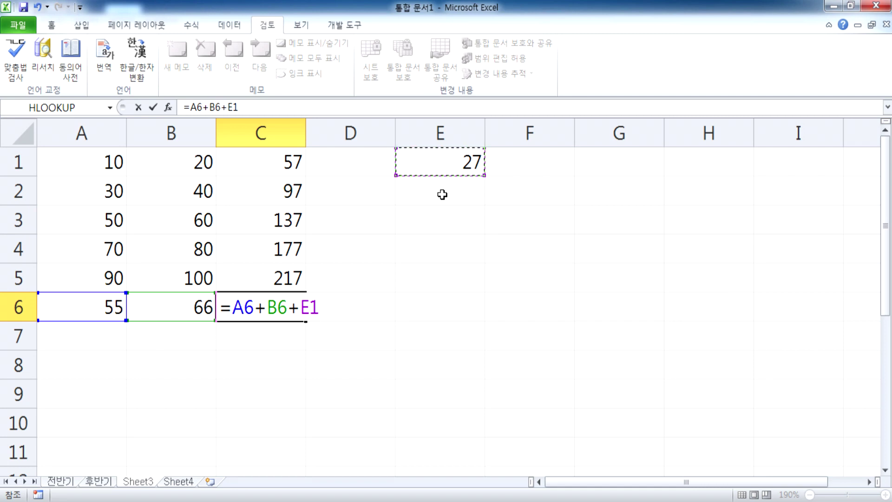
pyautogui.press('Return')
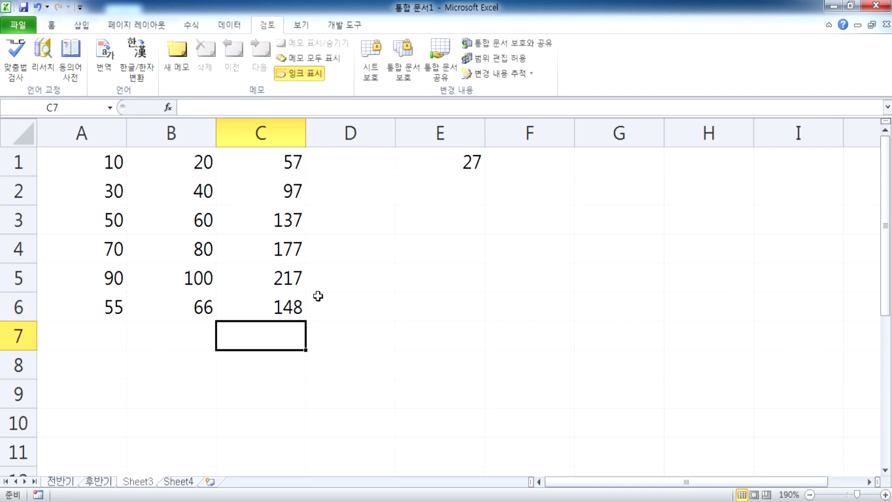
# Step: Examine which cells the C1 formula refers to, especially the reference to the constant
pyautogui.click(266, 162)
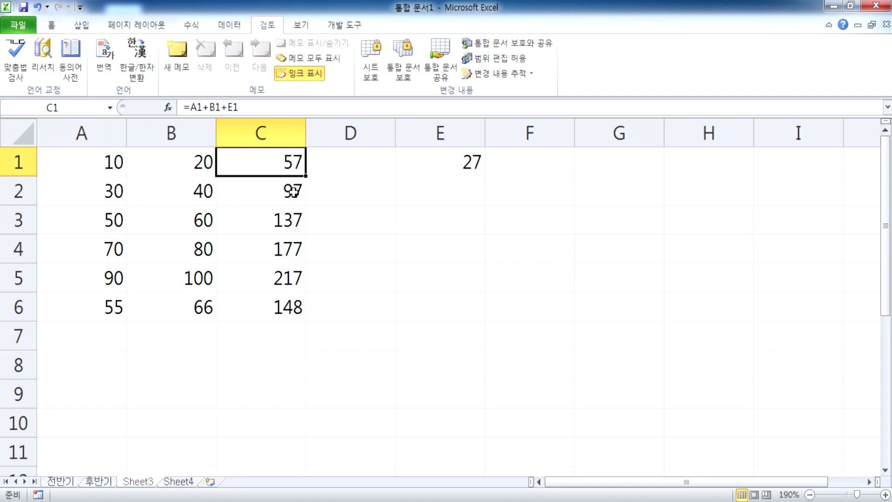
pyautogui.doubleClick(271, 164)
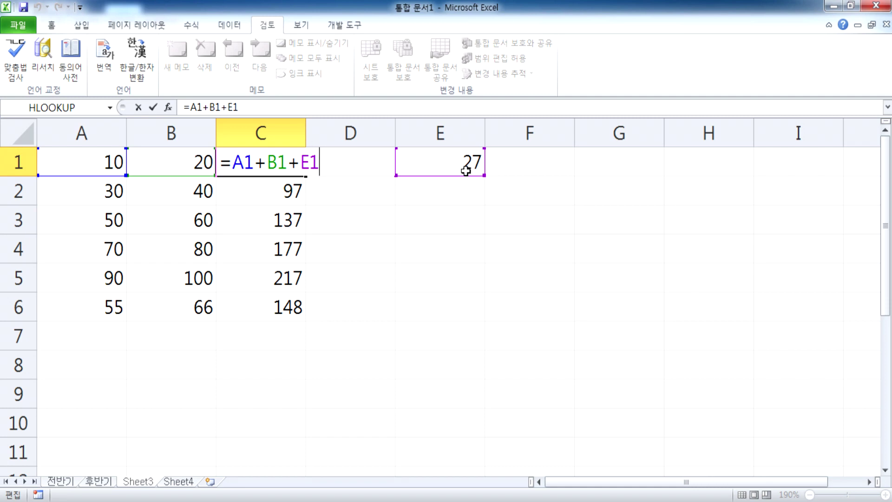
pyautogui.moveTo(466, 173); pyautogui.dragTo(458, 179)
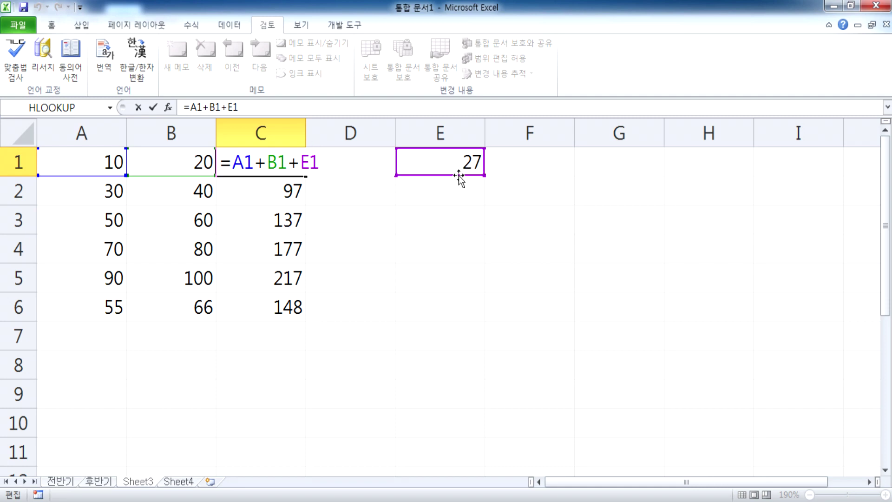
# Step: Re-enter the formula in C2 as =A2+B2+E1, first picking E2 and correcting that reference to E1
pyautogui.click(286, 199)
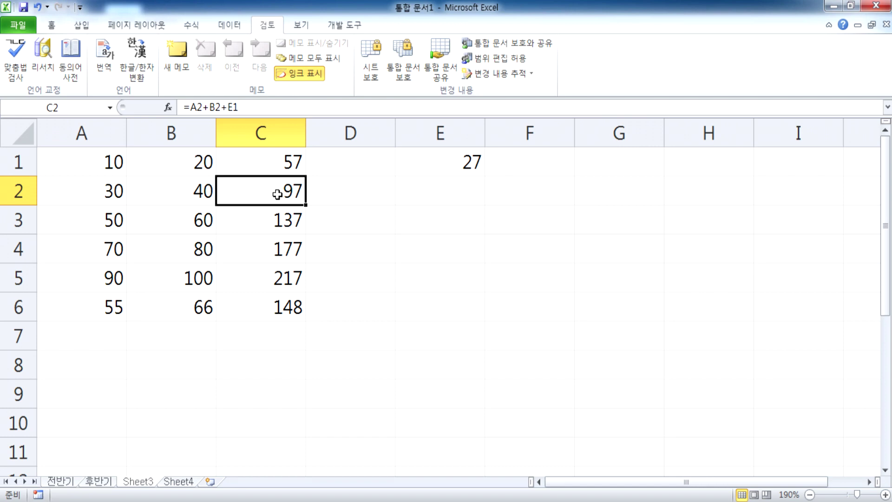
pyautogui.write('=')
pyautogui.click(87, 193)
pyautogui.write('+')
pyautogui.click(137, 189)
pyautogui.write('+')
pyautogui.click(448, 196)
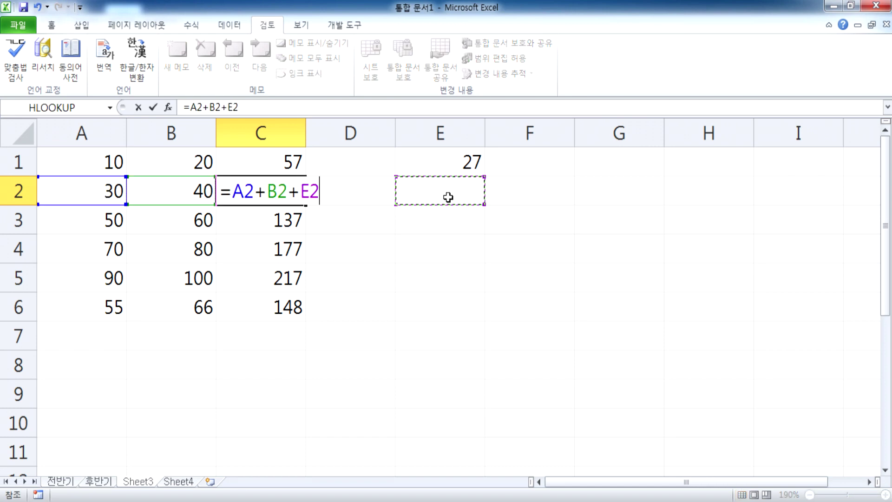
pyautogui.click(466, 166)
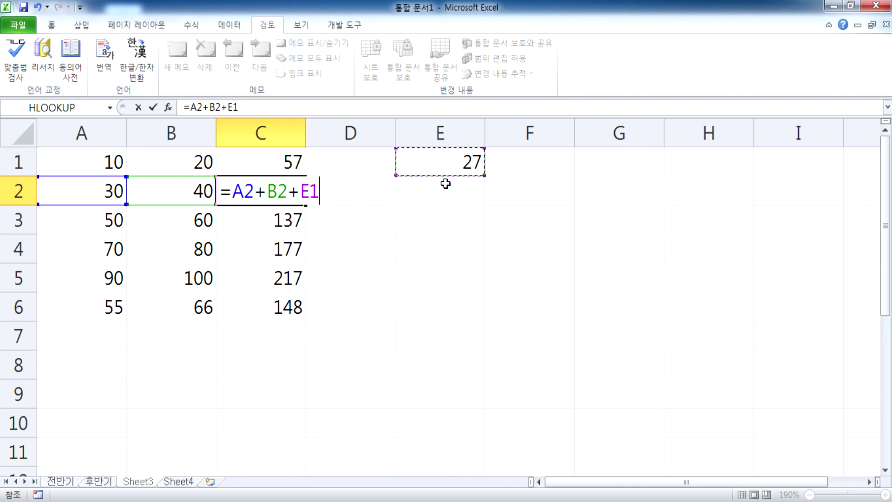
pyautogui.press('Return')
# Step: Re-enter the formula in C6 as =A6+B6+E1, first picking E6 and E5 and correcting that reference to E1
pyautogui.click(272, 305)
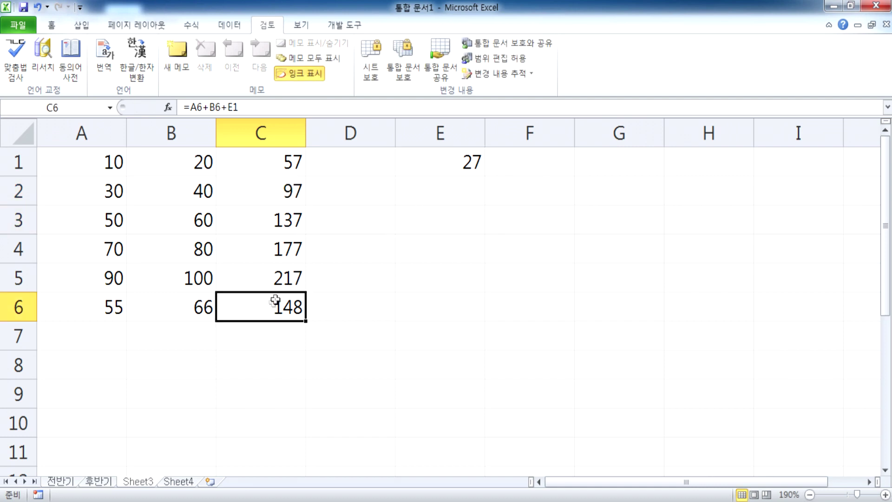
pyautogui.write('=')
pyautogui.click(72, 308)
pyautogui.write('+')
pyautogui.click(185, 308)
pyautogui.write('+')
pyautogui.click(455, 309)
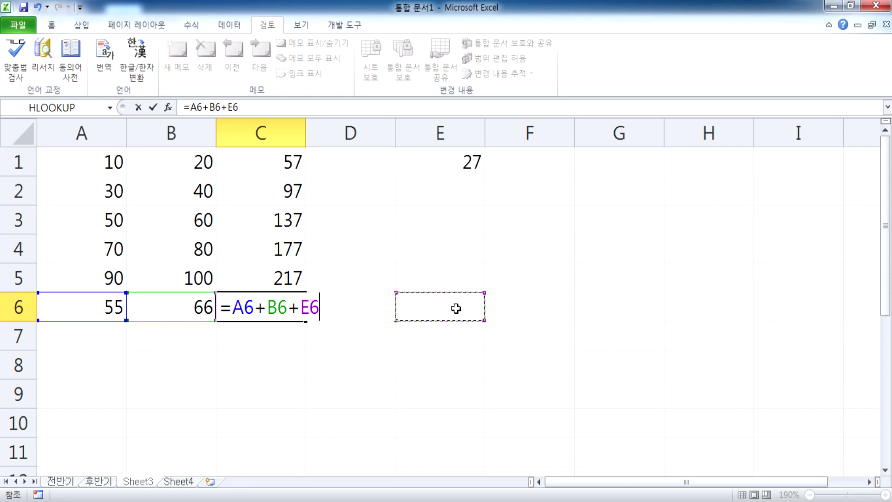
pyautogui.click(448, 279)
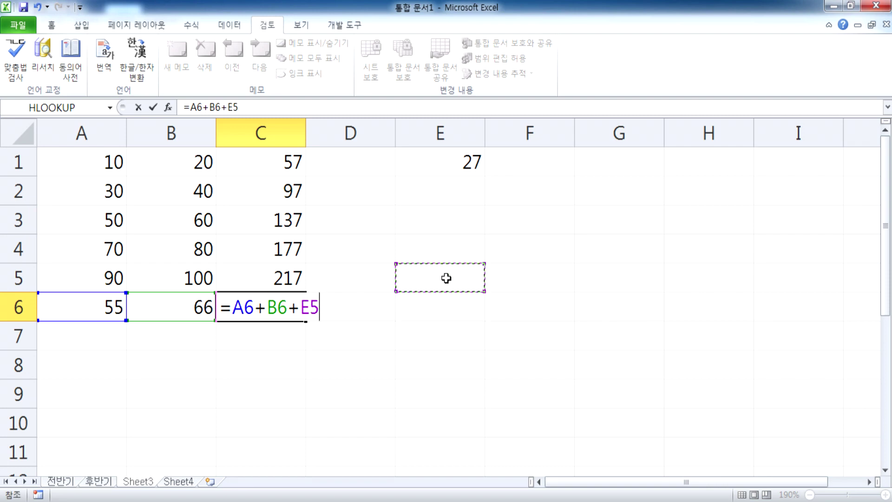
pyautogui.click(452, 163)
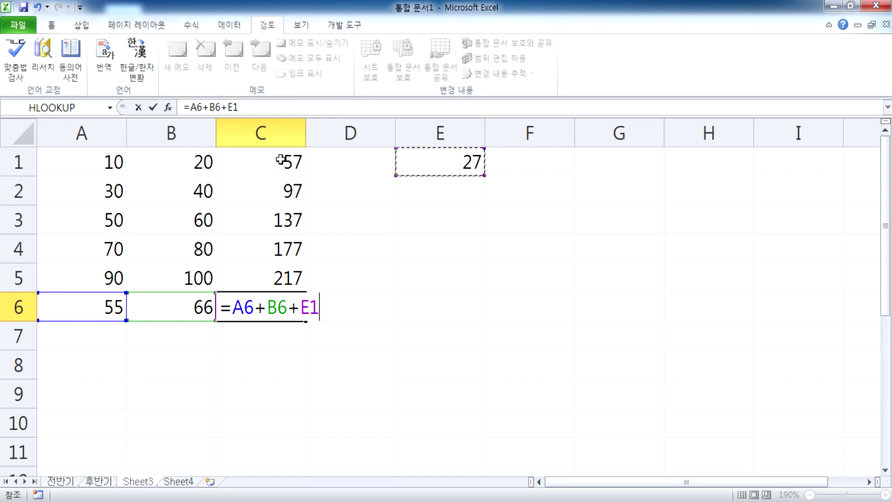
pyautogui.press('Return')
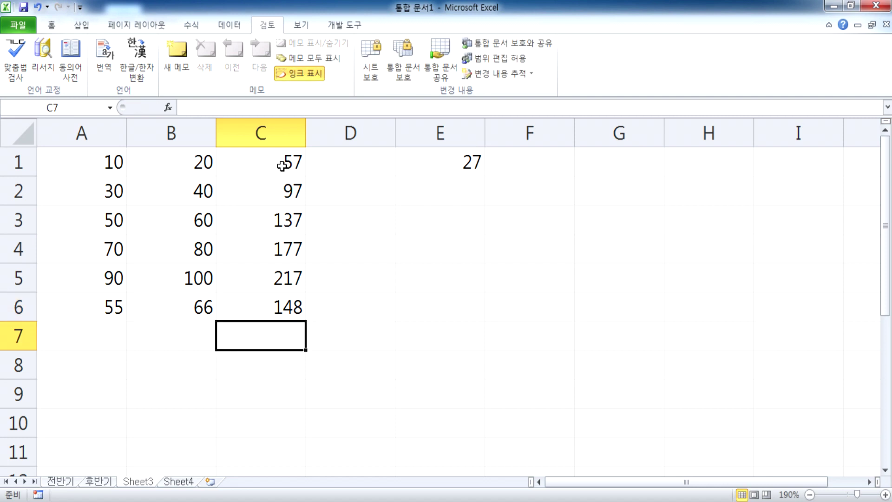
# Step: Try filling the C1 formula down to C6 and undo the fill
pyautogui.click(282, 163)
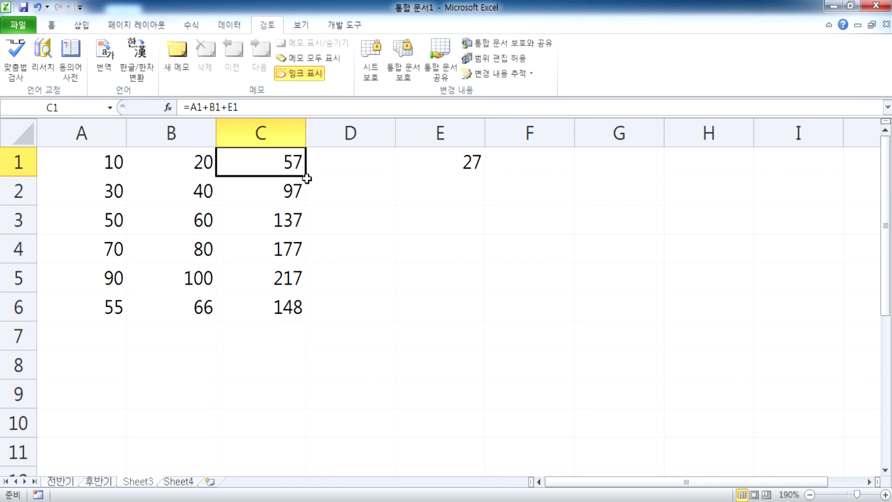
pyautogui.moveTo(306, 178); pyautogui.dragTo(307, 317)
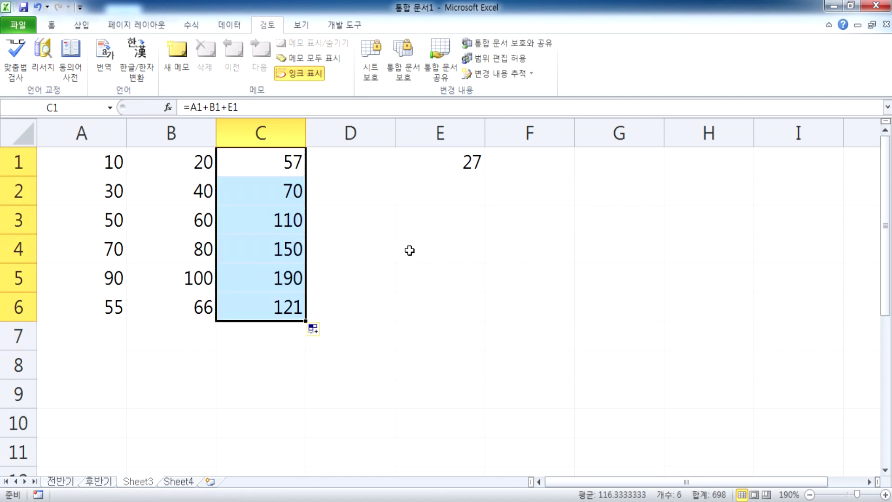
pyautogui.hotkey('ctrl', 'z')
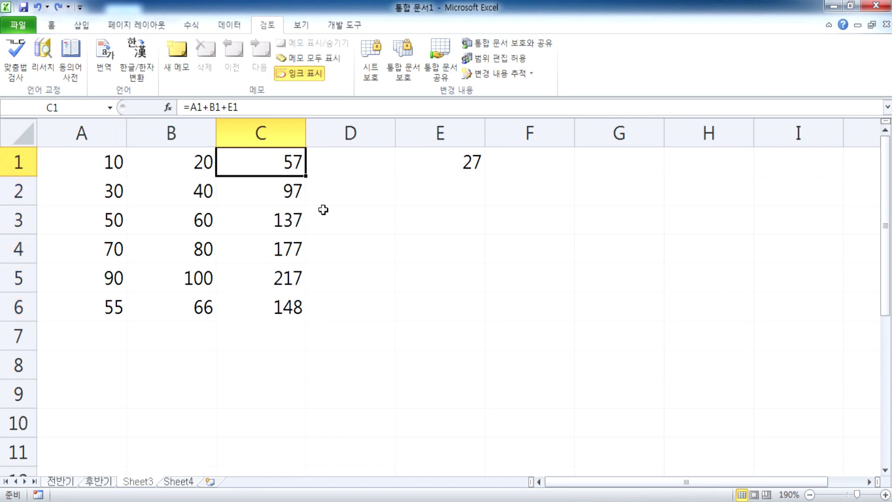
# Step: Show formulas in place of results and narrow columns D and E to examine the references in every row against E1
pyautogui.press('F2')
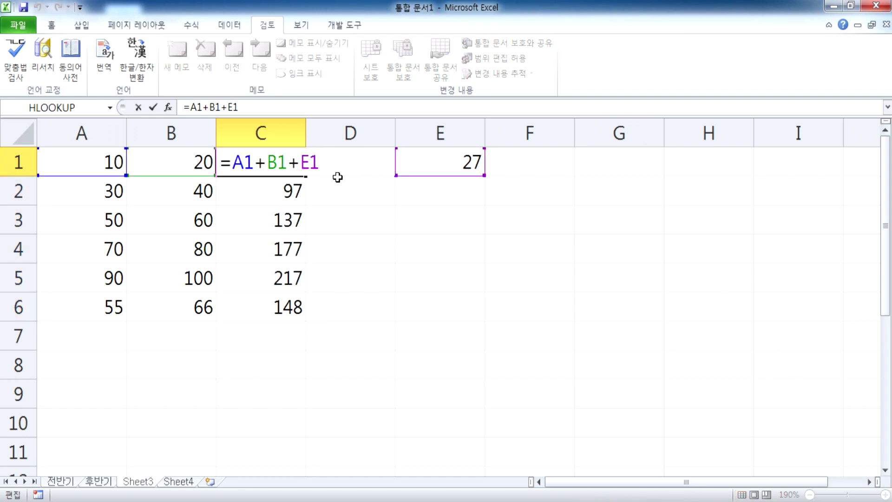
pyautogui.press('Escape')
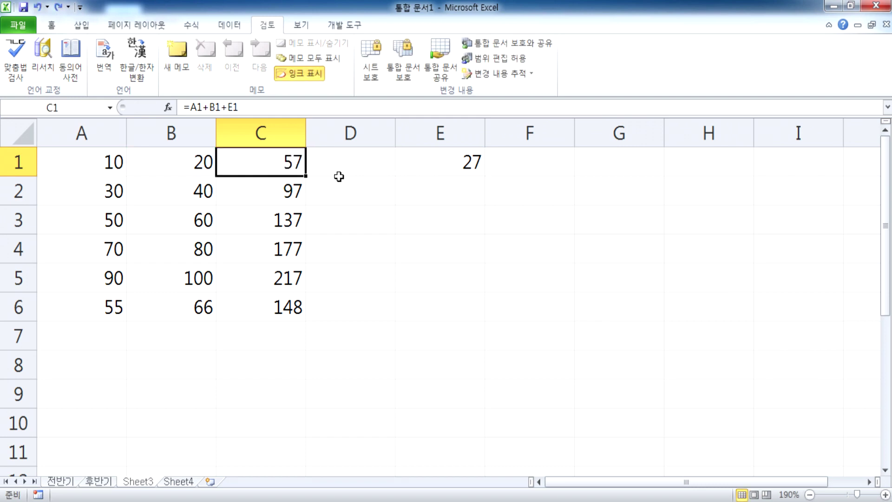
pyautogui.hotkey('ctrl', '`')
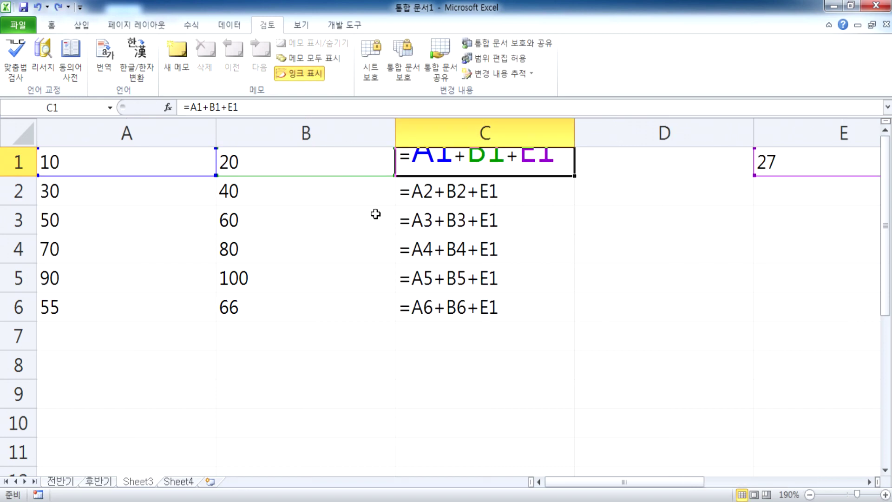
pyautogui.click(633, 324)
pyautogui.moveTo(754, 138); pyautogui.dragTo(681, 135)
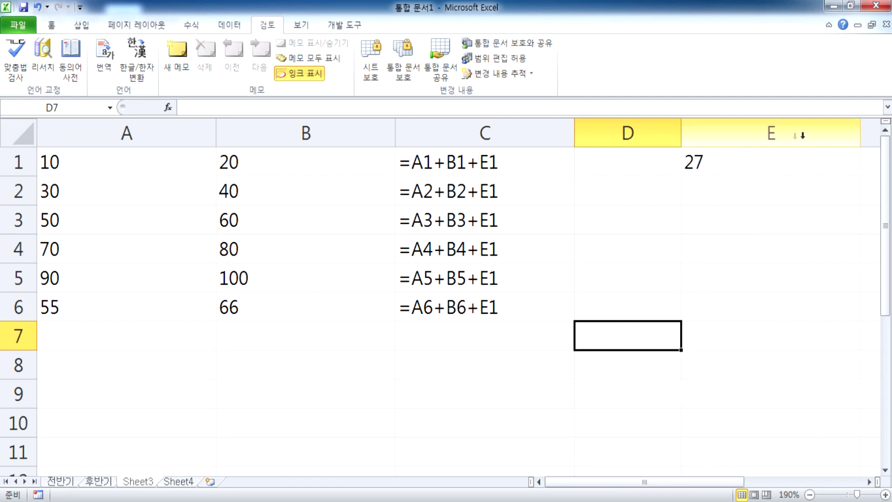
pyautogui.moveTo(860, 135); pyautogui.dragTo(758, 130)
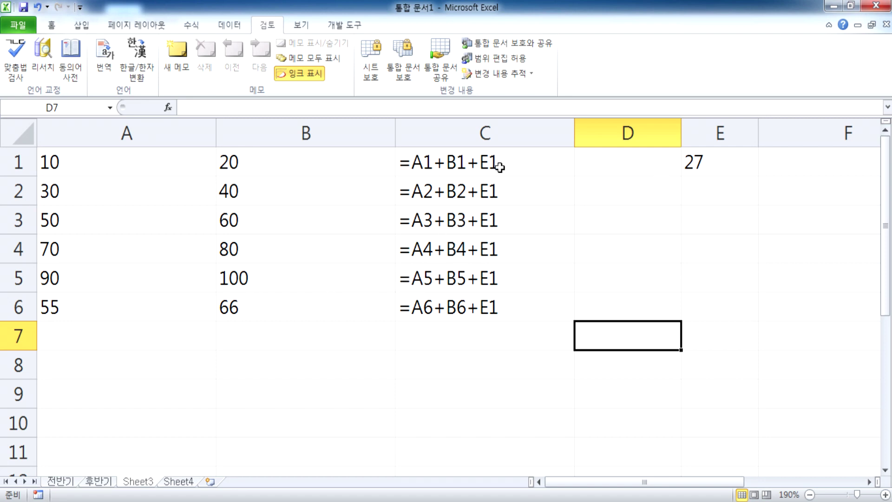
pyautogui.click(706, 162)
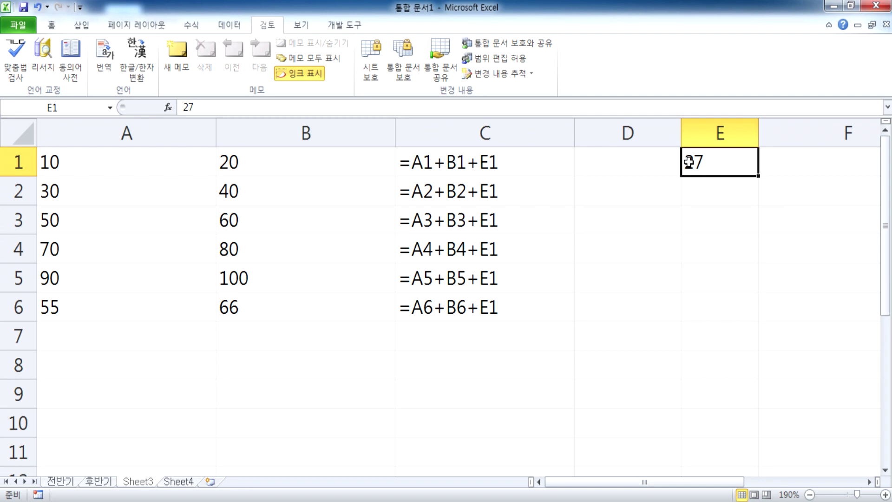
pyautogui.click(707, 303)
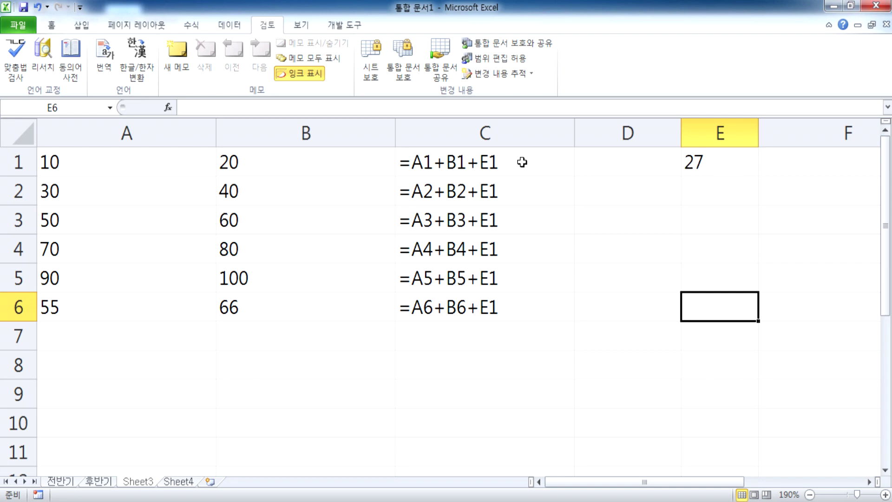
pyautogui.click(628, 170)
pyautogui.write('오ㅣㄴ2')
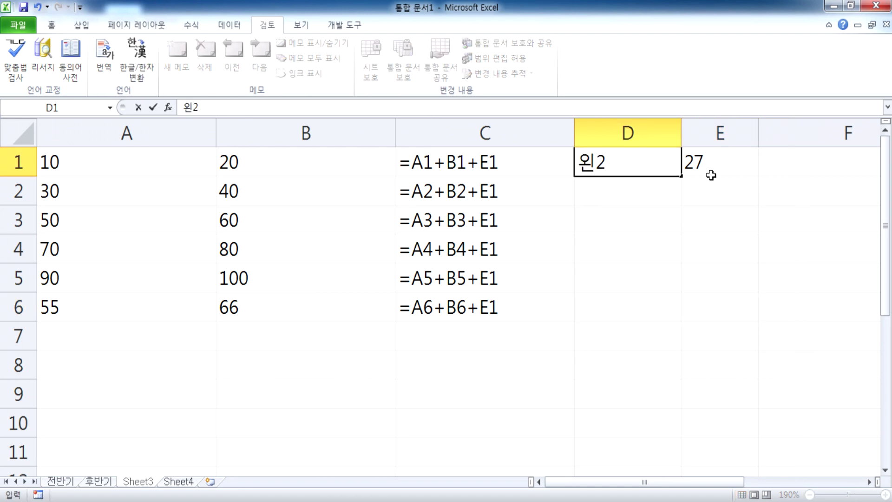
pyautogui.write('+')
pyautogui.write('ㄷ')
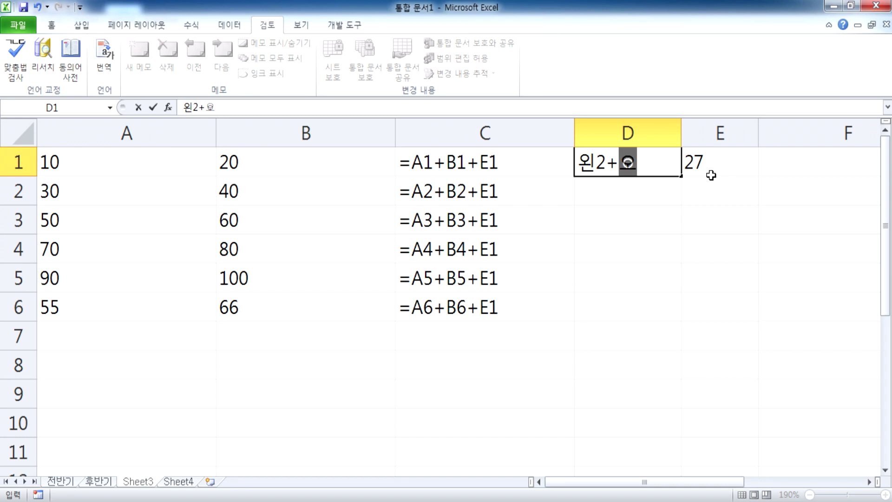
pyautogui.press('BackSpace')
pyautogui.press('Hangul')
pyautogui.write('E1')
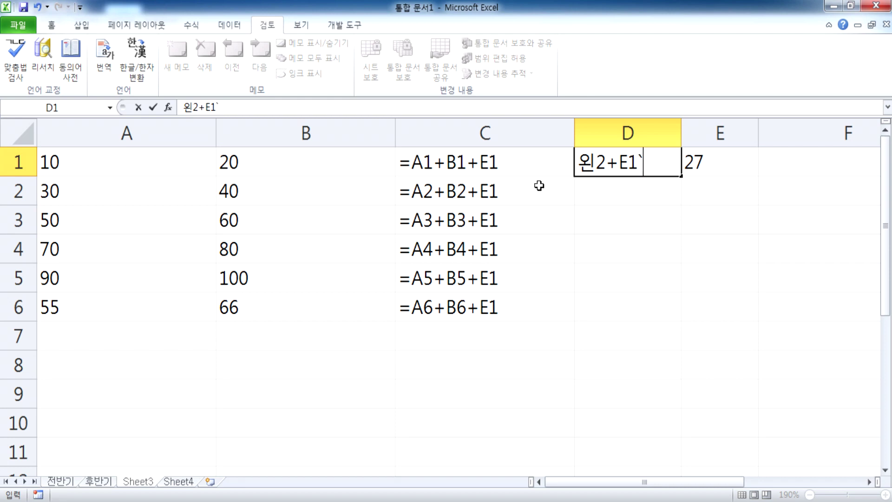
pyautogui.press('Escape')
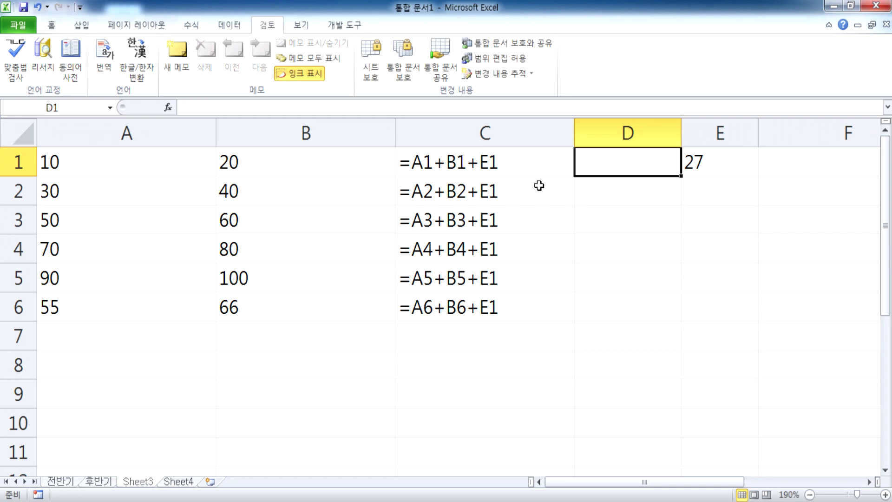
# Step: Switch the sheet back to showing results and widen columns D and E
pyautogui.hotkey('ctrl', '`')
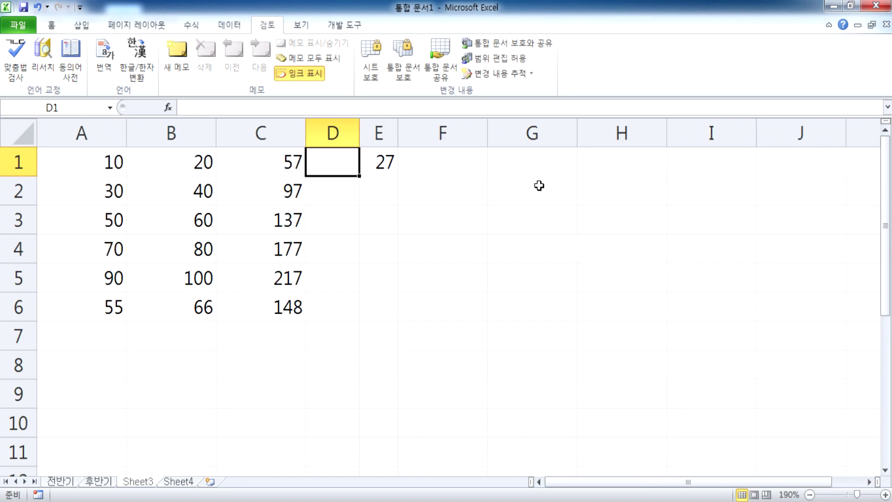
pyautogui.click(291, 160)
pyautogui.doubleClick(274, 163)
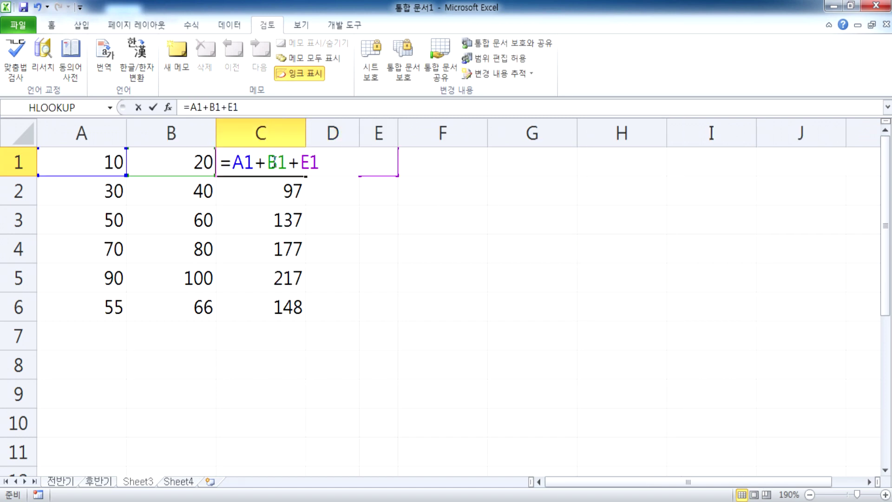
pyautogui.press('Escape')
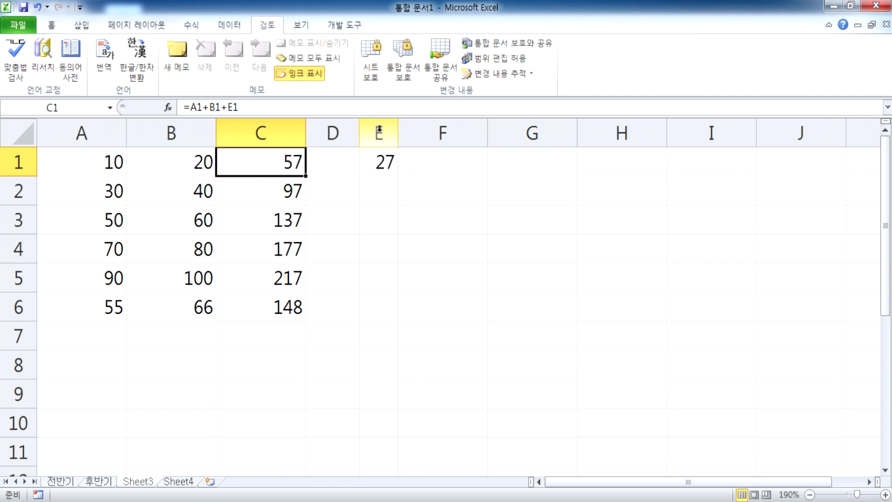
pyautogui.moveTo(398, 132); pyautogui.dragTo(483, 134)
pyautogui.doubleClick(319, 167)
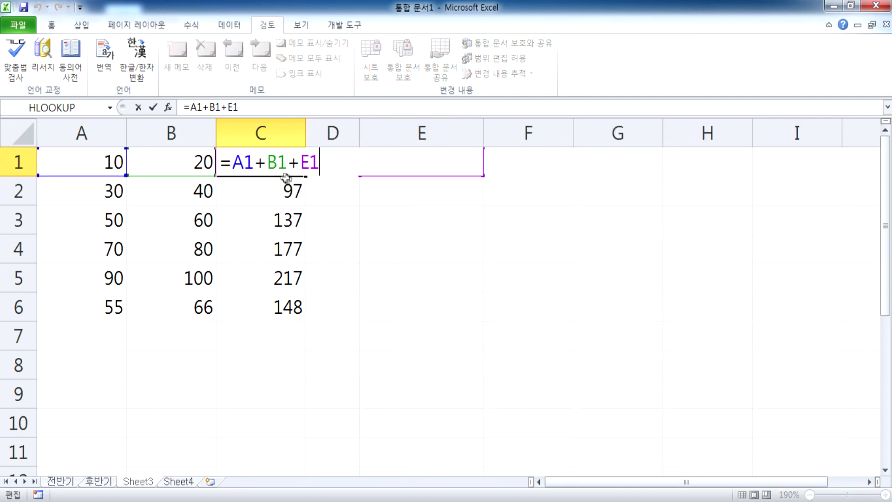
pyautogui.press('Escape')
pyautogui.moveTo(357, 132); pyautogui.dragTo(389, 140)
# Step: Examine which cells the C1 formula refers to and check that they lie in row 1
pyautogui.doubleClick(319, 167)
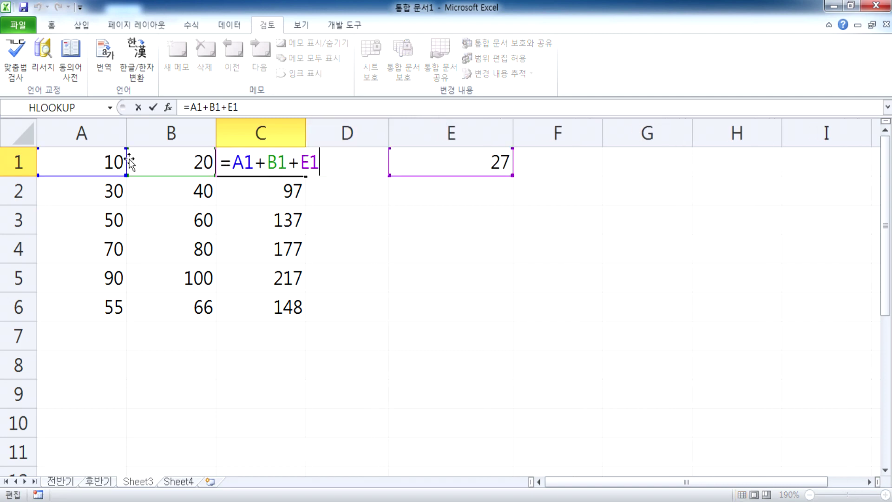
pyautogui.click(244, 162)
pyautogui.click(16, 159)
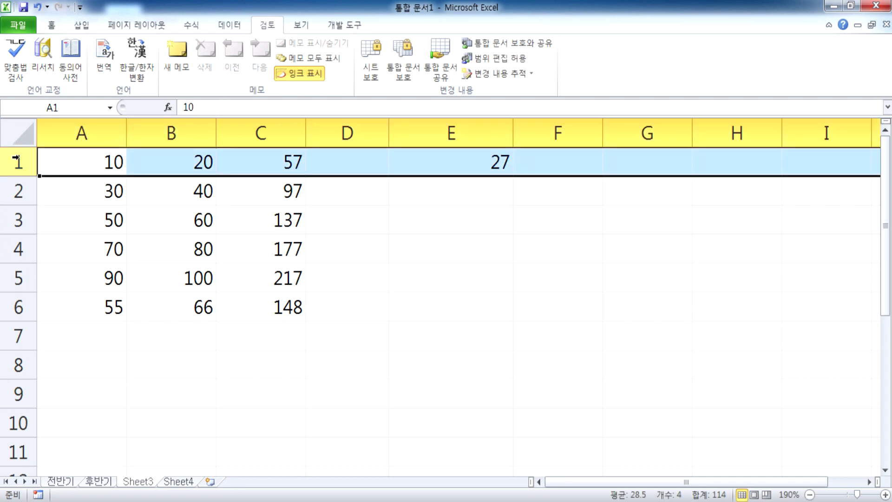
# Step: Replace the constant reference in C2's formula with E2, correct it back to E1, and commit =A2+B2+E1
pyautogui.click(275, 193)
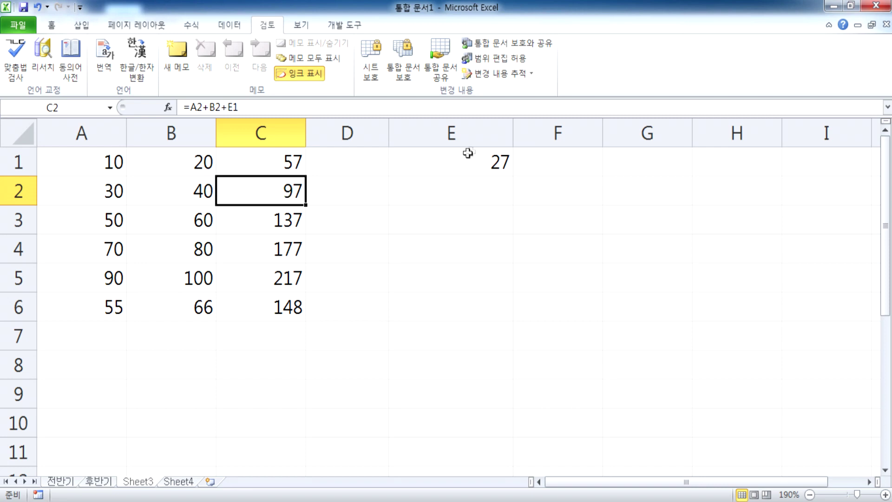
pyautogui.doubleClick(271, 198)
pyautogui.press('Escape')
pyautogui.doubleClick(302, 194)
pyautogui.doubleClick(303, 194)
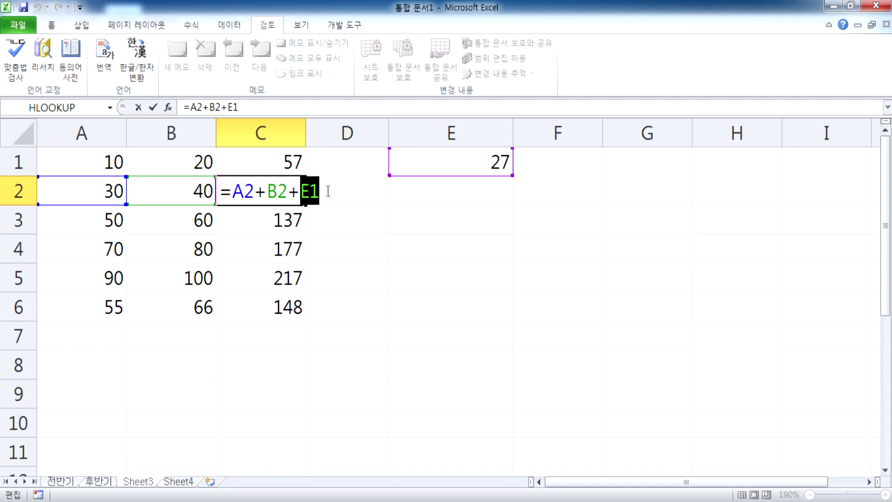
pyautogui.click(471, 197)
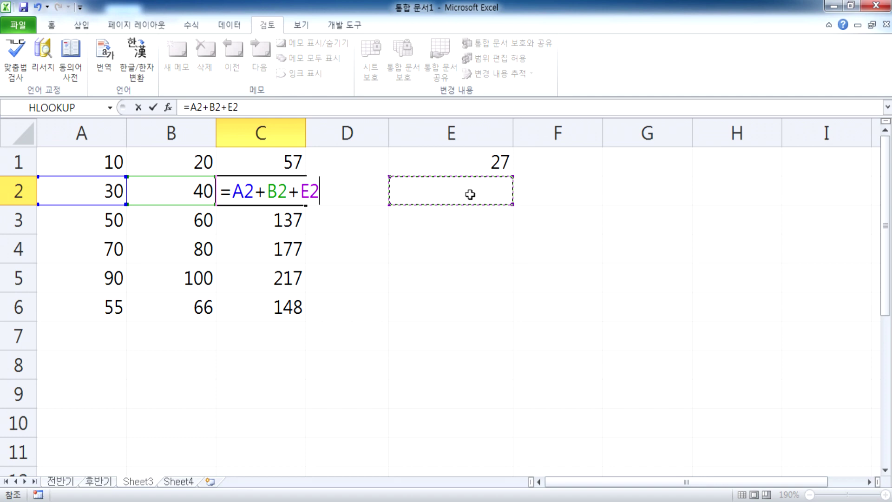
pyautogui.click(350, 192)
pyautogui.click(477, 165)
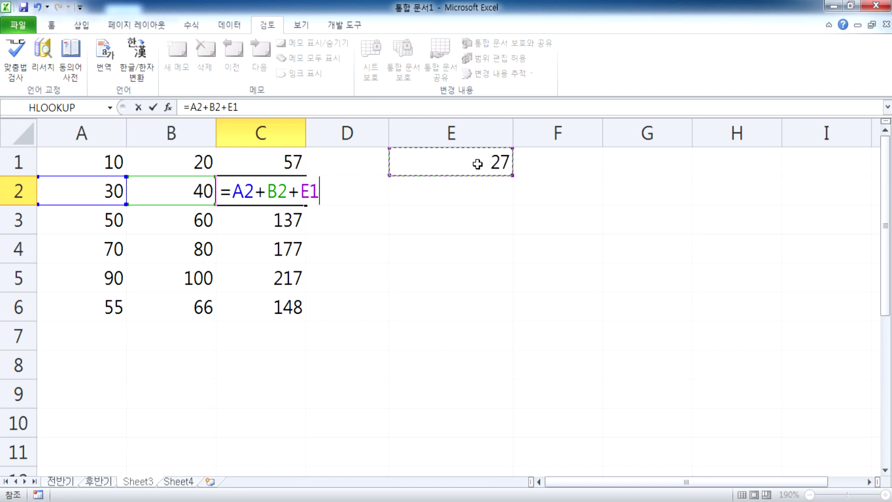
pyautogui.press('Return')
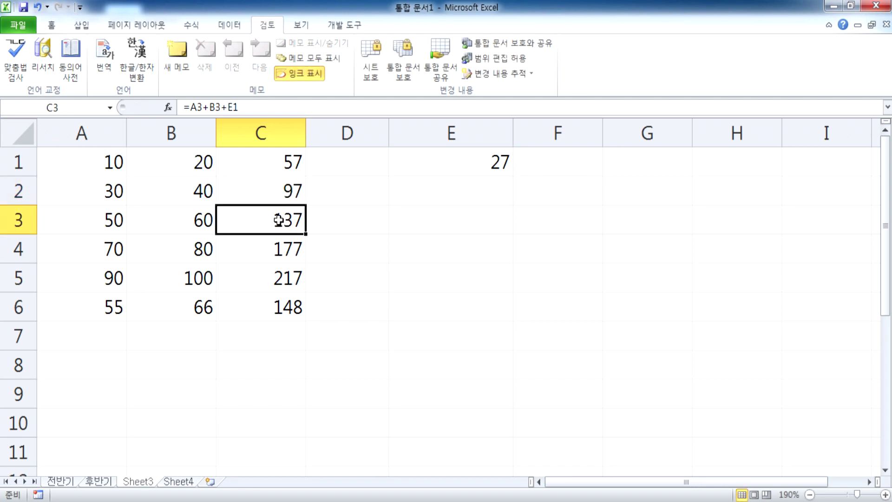
# Step: Check the references in C3, and fill the C1 formula down through C6
pyautogui.press('F2')
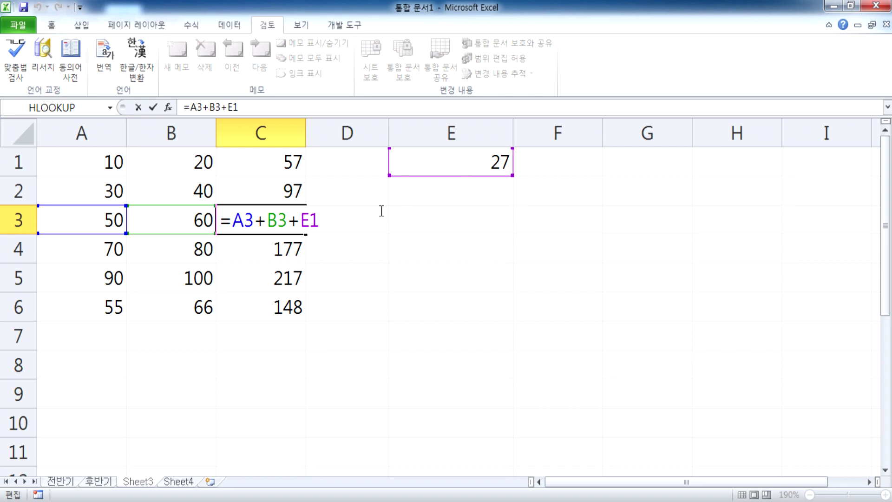
pyautogui.press('Escape')
pyautogui.click(278, 158)
pyautogui.moveTo(306, 175); pyautogui.dragTo(307, 320)
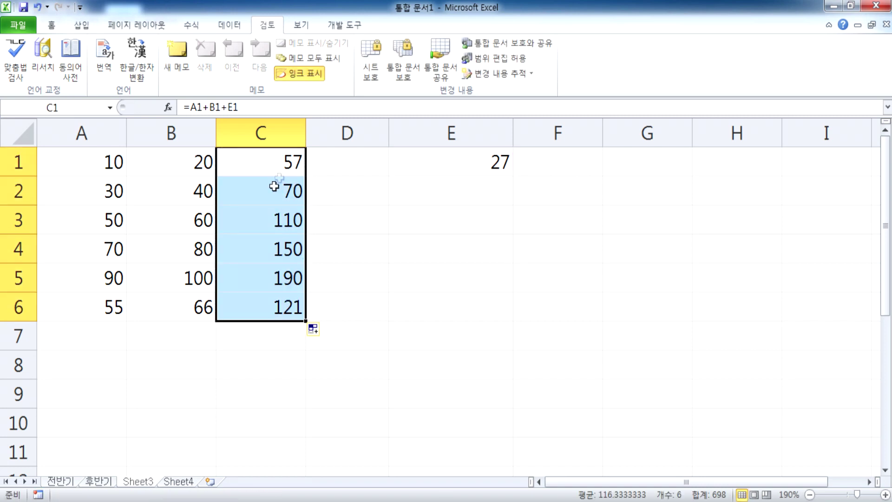
# Step: Compare the cell references in the filled C6 formula with those in the C1 formula
pyautogui.doubleClick(274, 161)
pyautogui.press('Escape')
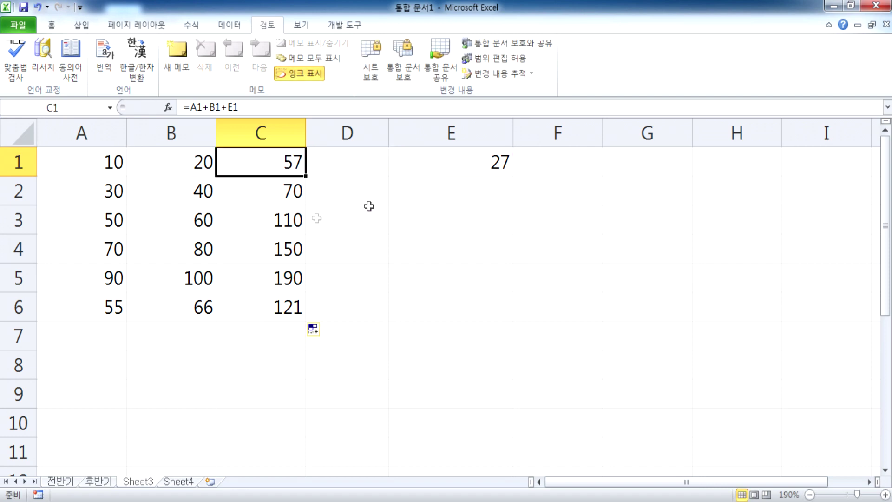
pyautogui.doubleClick(265, 302)
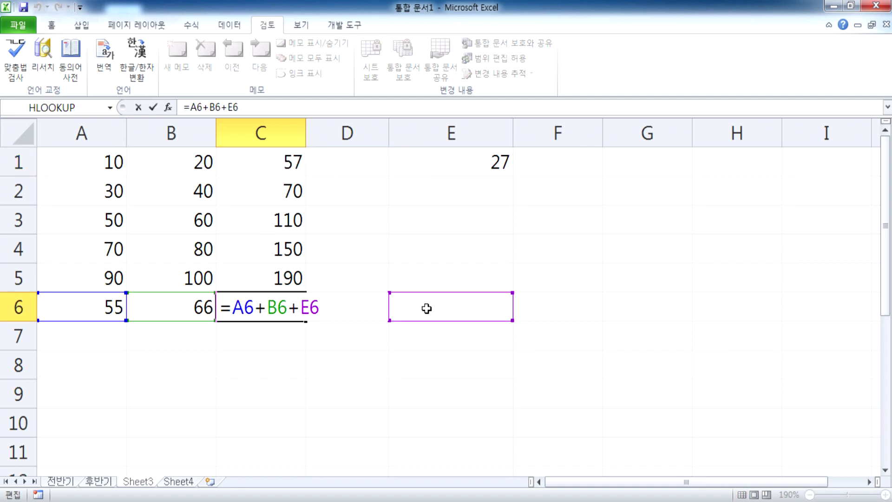
pyautogui.click(291, 159)
pyautogui.doubleClick(293, 159)
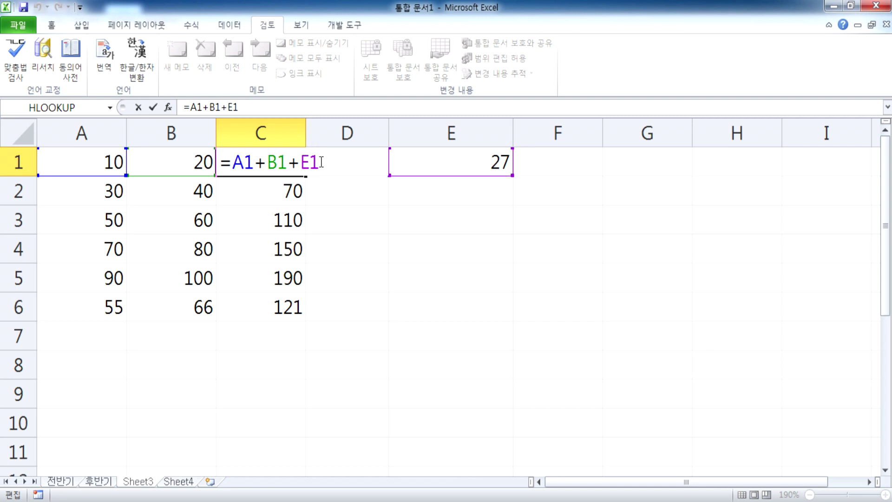
# Step: Convert the E1 reference in C1's formula to the absolute reference $E$1
pyautogui.moveTo(286, 162); pyautogui.dragTo(234, 160)
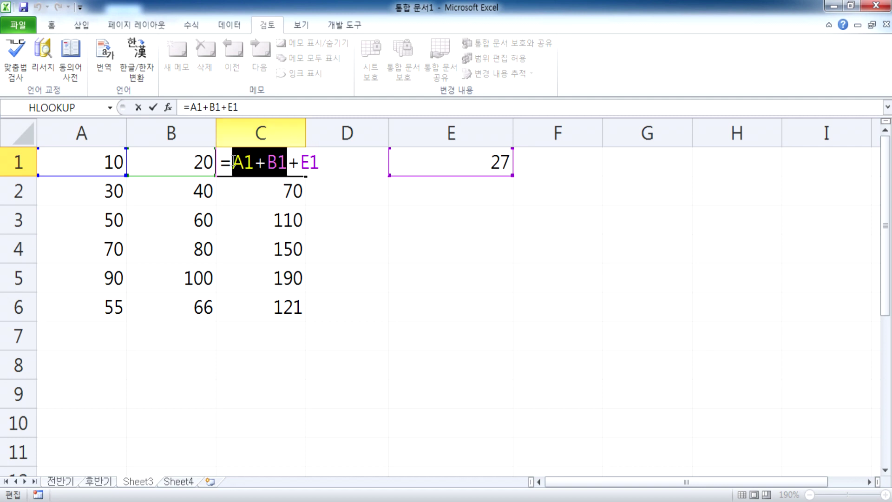
pyautogui.click(305, 163)
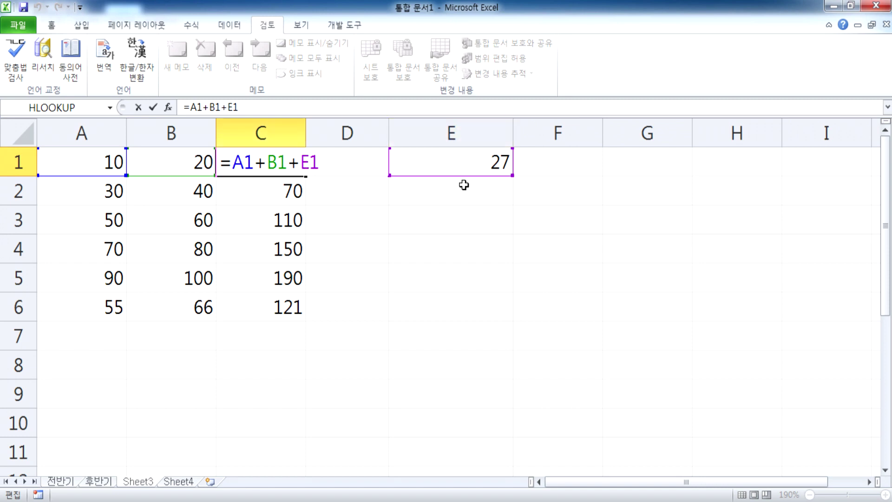
pyautogui.press('F4')
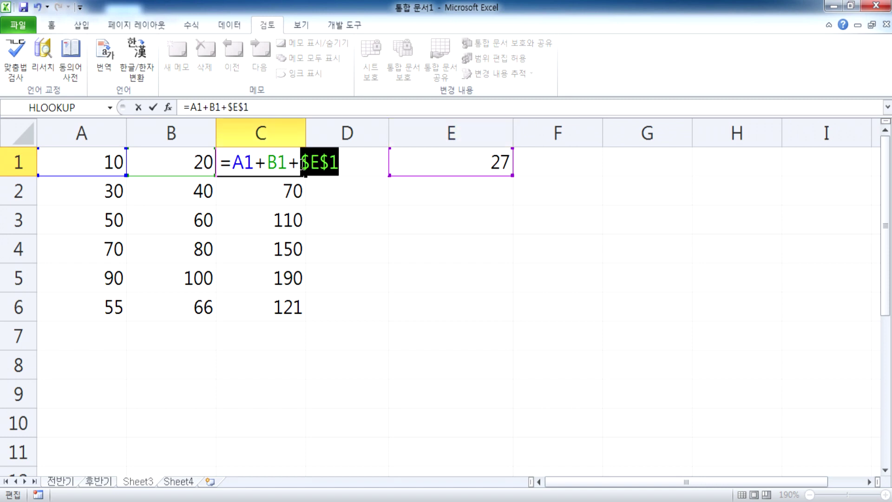
pyautogui.press('Right')
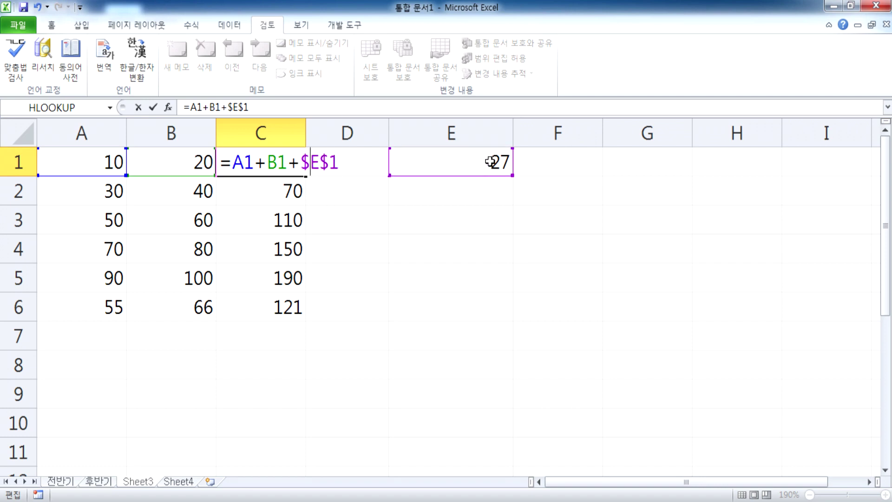
# Step: Cycle the constant's reference in C1's formula repeatedly through its mixed, relative and absolute forms, and commit the formula
pyautogui.press('F4')
pyautogui.press('F4')
pyautogui.press('F4')
pyautogui.press('F4')
pyautogui.press('F4')
pyautogui.press('F4')
pyautogui.press('F4')
pyautogui.press('F4')
pyautogui.press('F4')
pyautogui.press('F4')
pyautogui.press('F4')
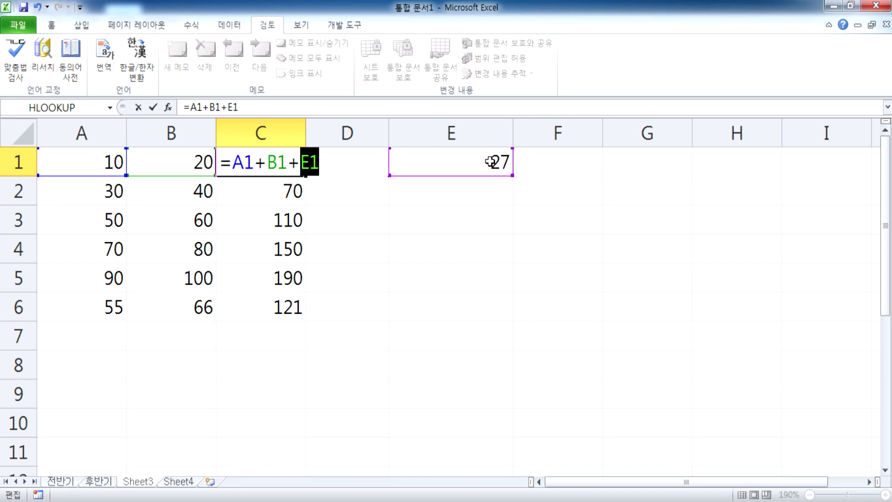
pyautogui.press('F4')
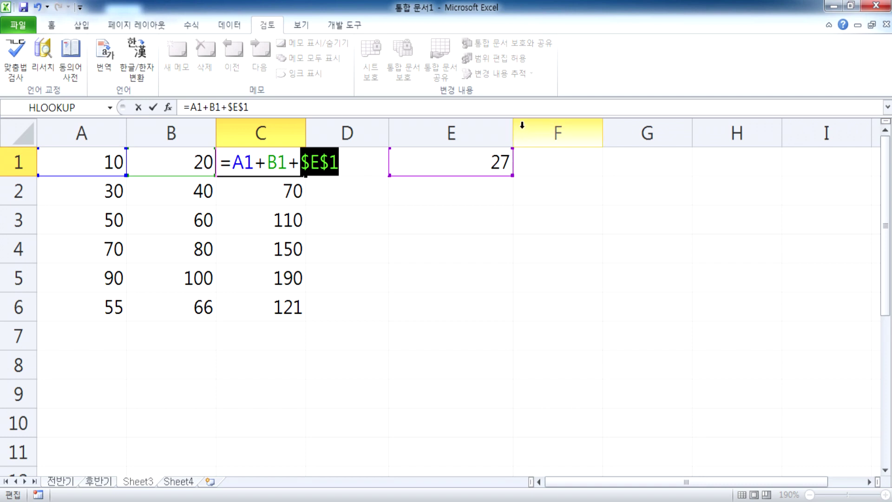
pyautogui.press('F4')
pyautogui.press('F4')
pyautogui.press('F4')
pyautogui.hotkey('ctrl', 'Return')
# Step: Enter =A1+B1+$E$1 in C1 and fill the formula down through C6
pyautogui.write('=')
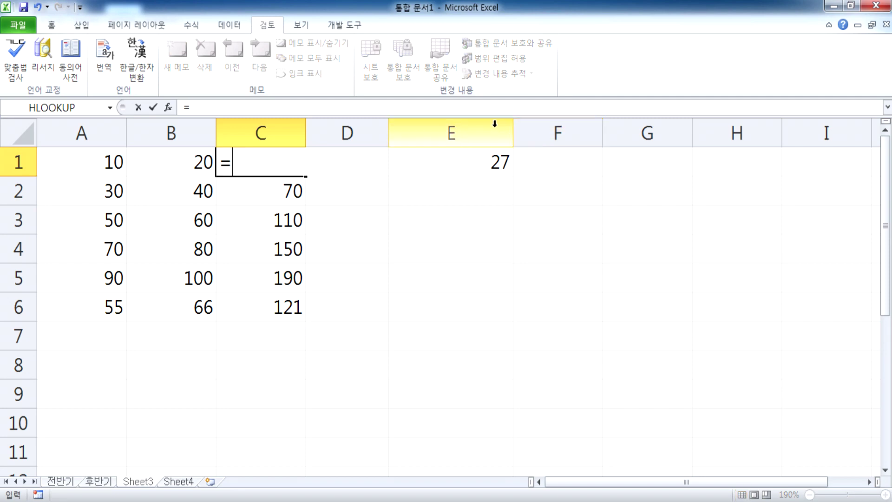
pyautogui.click(96, 156)
pyautogui.write('+')
pyautogui.click(158, 165)
pyautogui.write('+')
pyautogui.click(493, 165)
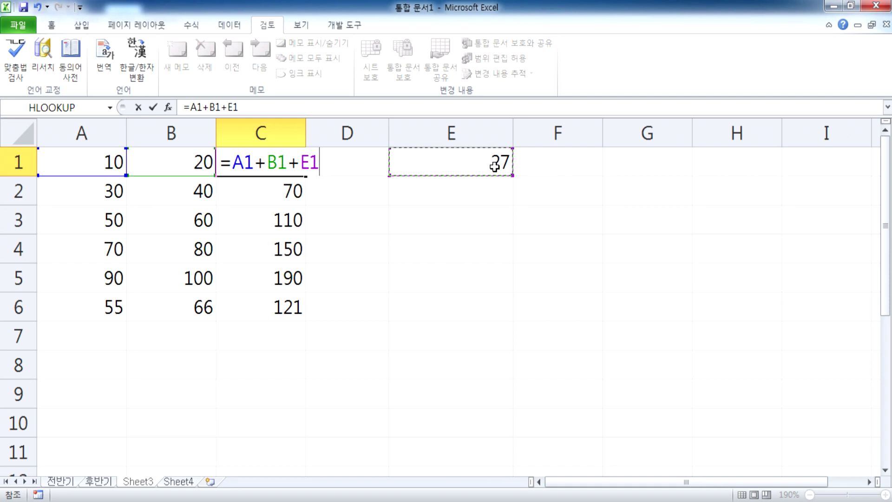
pyautogui.press('F4')
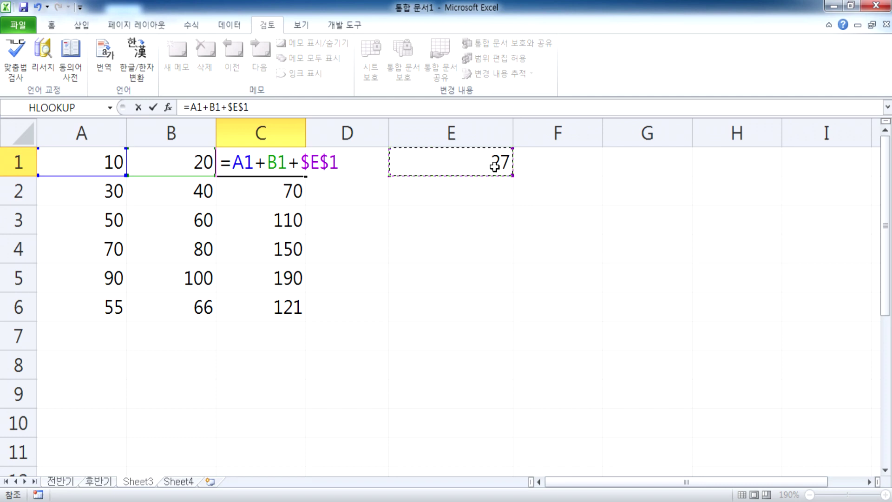
pyautogui.press('Return')
pyautogui.click(298, 160)
pyautogui.moveTo(305, 176); pyautogui.dragTo(308, 310)
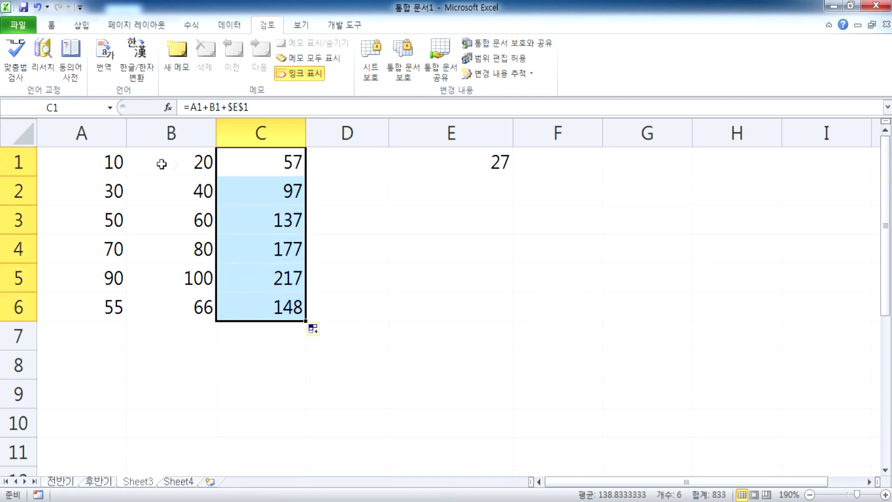
# Step: Display the sheet's formulas to compare the references in C1:C6, and return to showing values
pyautogui.hotkey('ctrl', '`')
pyautogui.click(644, 253)
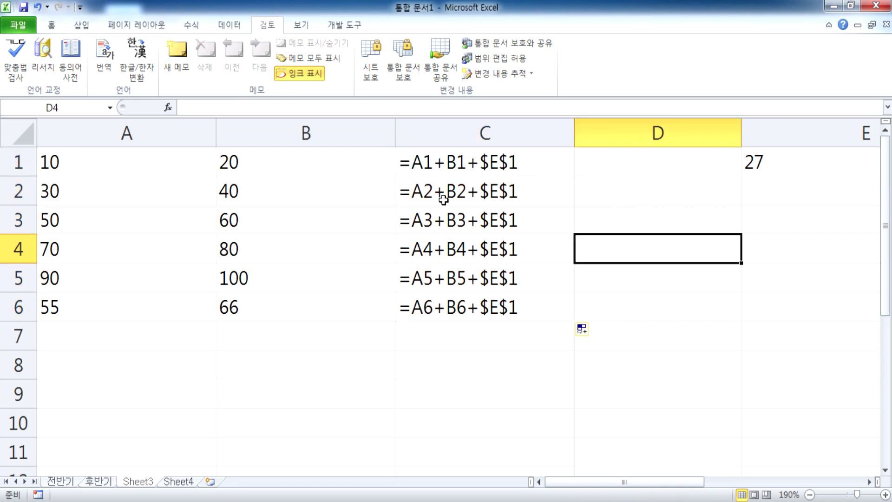
pyautogui.hotkey('ctrl', '`')
# Step: Clear C1 and build =A1+B1+E1 in it, making the last reference absolute as $E$1
pyautogui.click(255, 158)
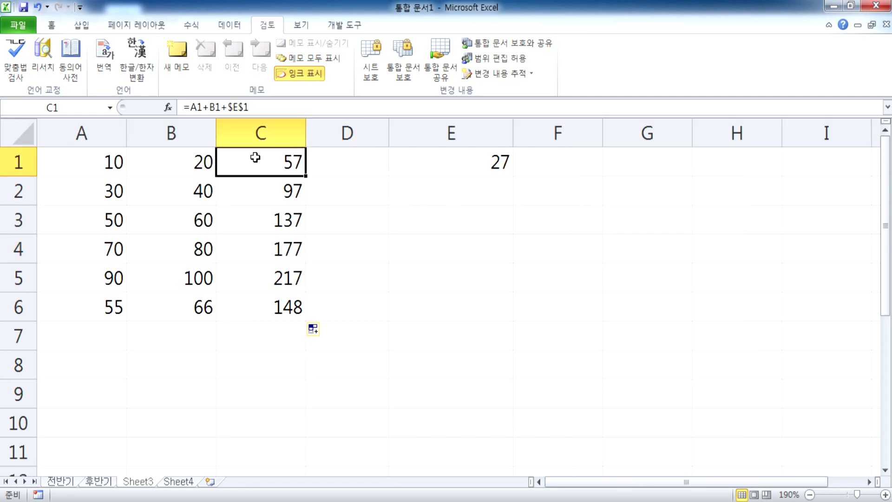
pyautogui.press('Delete')
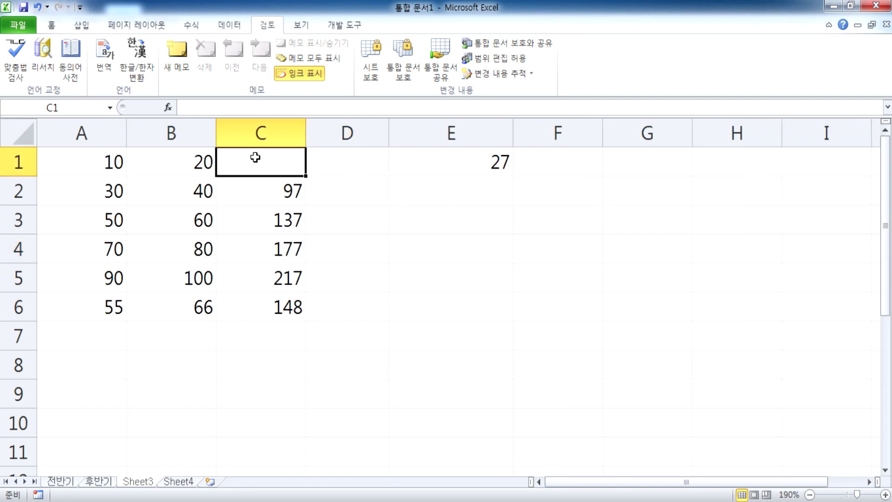
pyautogui.write('=')
pyautogui.click(106, 158)
pyautogui.write('+')
pyautogui.click(183, 167)
pyautogui.write('+')
pyautogui.click(466, 159)
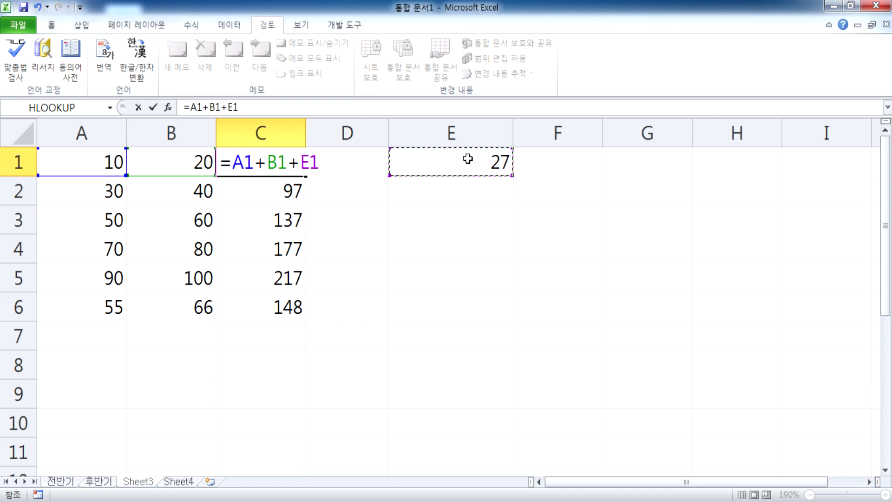
pyautogui.click(312, 161)
pyautogui.press('F4')
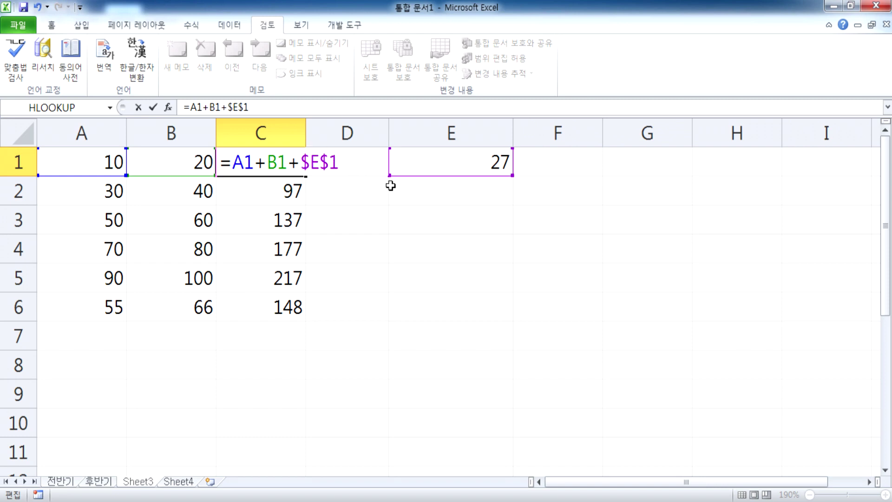
# Step: Reinsert the reference to E1 in C1's formula and cycle it through its absolute, mixed and relative forms
pyautogui.press('Left')
pyautogui.doubleClick(312, 169)
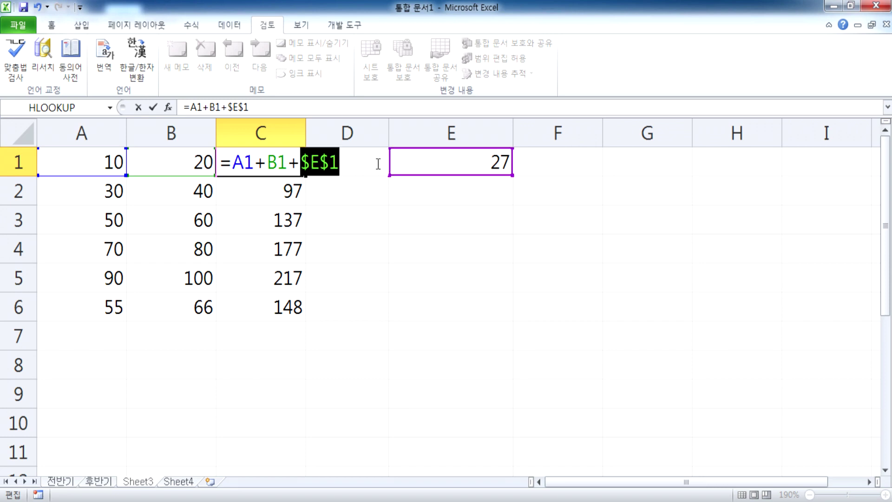
pyautogui.press('BackSpace')
pyautogui.click(490, 163)
pyautogui.press('F4')
pyautogui.press('F4')
pyautogui.press('F4')
pyautogui.press('F4')
pyautogui.press('F4')
pyautogui.press('F4')
pyautogui.press('F4')
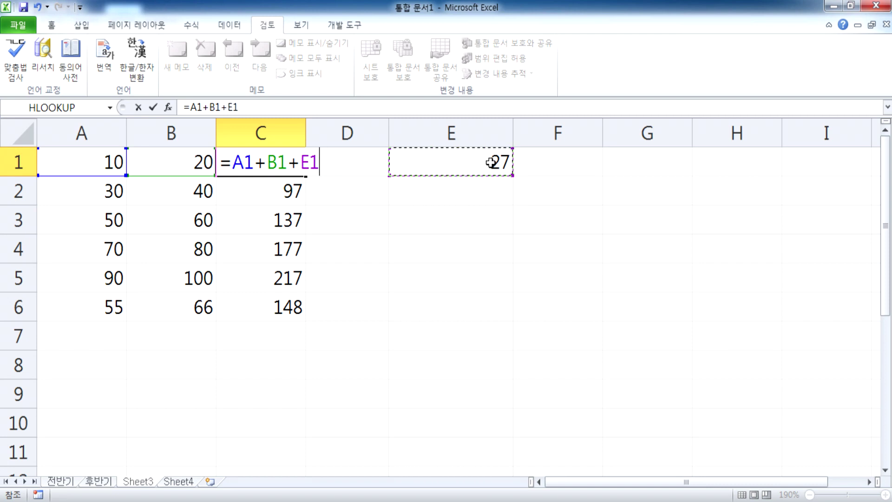
pyautogui.press('F4')
pyautogui.press('F4')
pyautogui.press('F4')
pyautogui.press('F4')
pyautogui.press('F4')
pyautogui.press('F4')
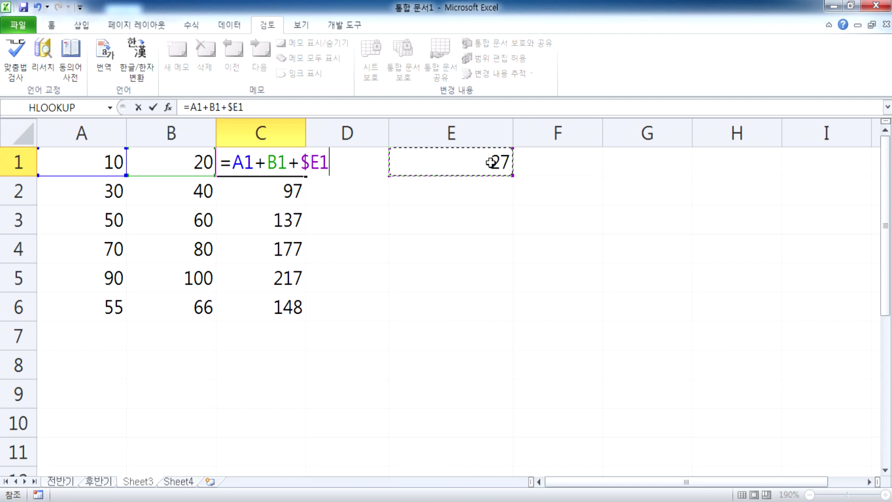
pyautogui.press('F4')
pyautogui.press('F4')
pyautogui.press('F4')
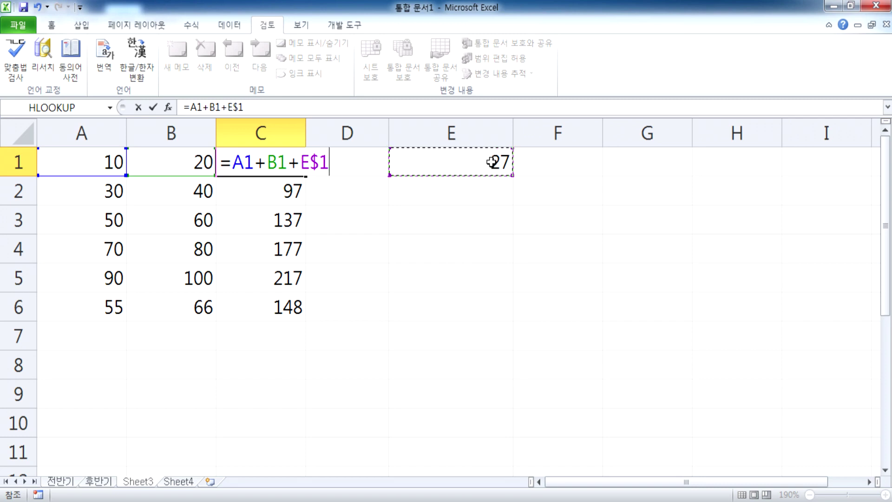
# Step: Rewrite the last reference in C1's formula as $E$1, and discard the cell entry
pyautogui.press('BackSpace')
pyautogui.press('BackSpace')
pyautogui.write('%')
pyautogui.press('BackSpace')
pyautogui.write('$E#')
pyautogui.press('BackSpace')
pyautogui.write('$1')
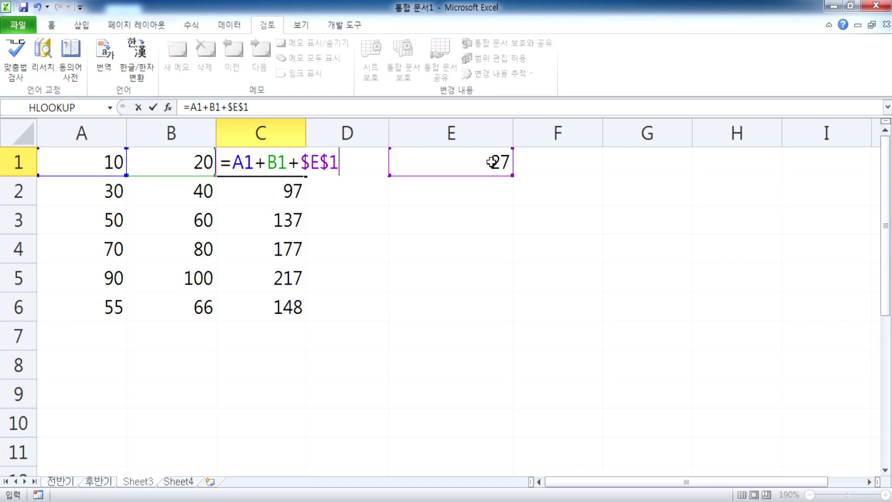
pyautogui.press('Escape')
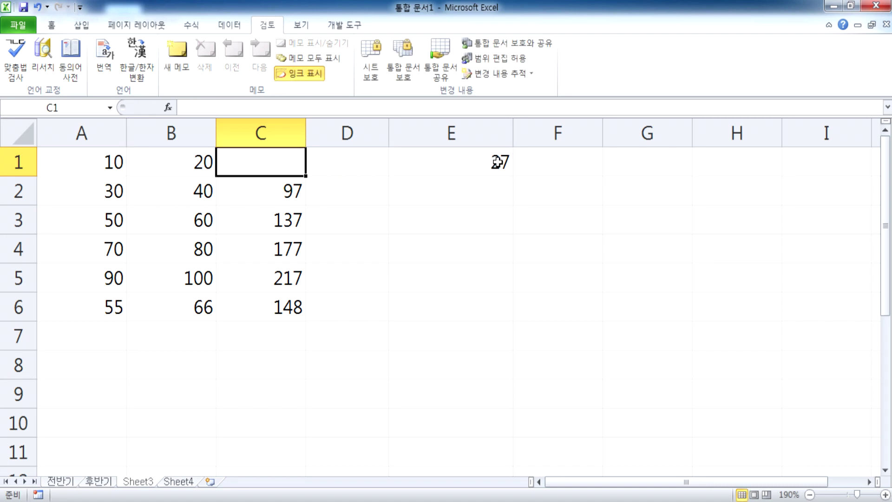
# Step: Enter the formula =A1+B1+E1 in C1
pyautogui.write('=')
pyautogui.click(92, 166)
pyautogui.write('+')
pyautogui.click(145, 162)
pyautogui.write('+')
pyautogui.click(489, 161)
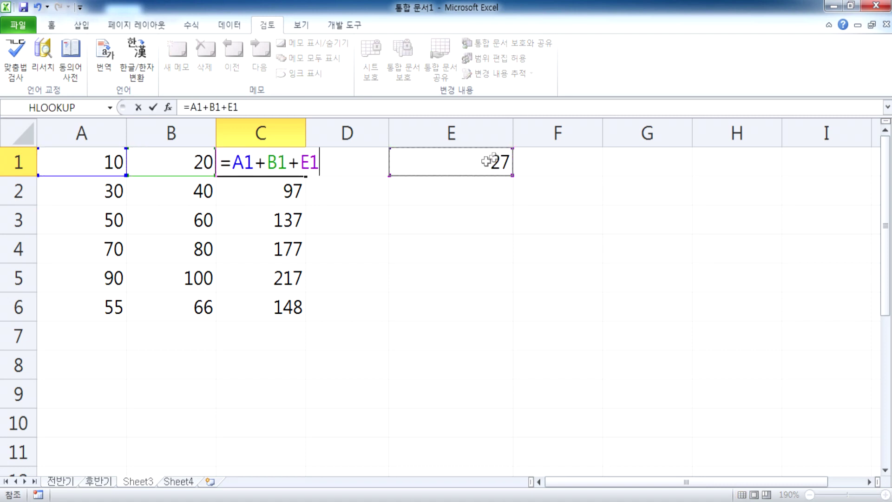
pyautogui.press('Return')
# Step: Edit C1's formula to =A1+B1+$E$1 by adding dollar signs before the E1 reference's column and row
pyautogui.click(259, 155)
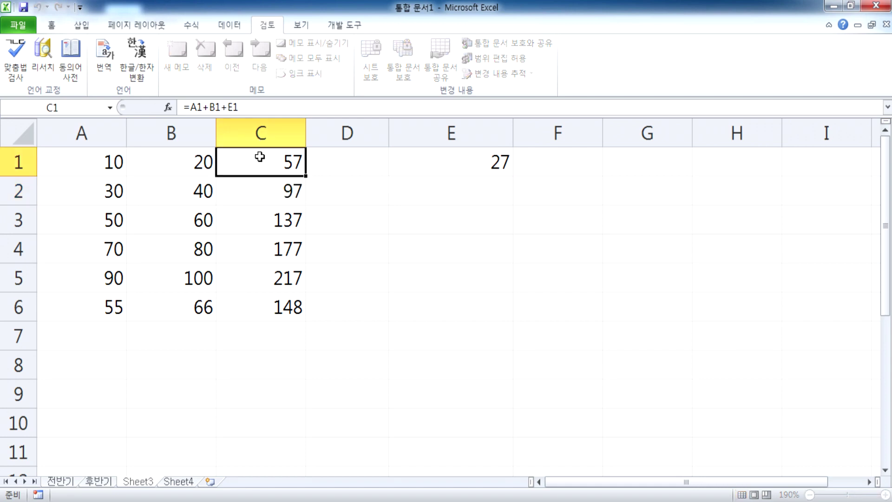
pyautogui.doubleClick(259, 157)
pyautogui.press('Left')
pyautogui.press('Left')
pyautogui.write('$')
pyautogui.press('Right')
pyautogui.write('$')
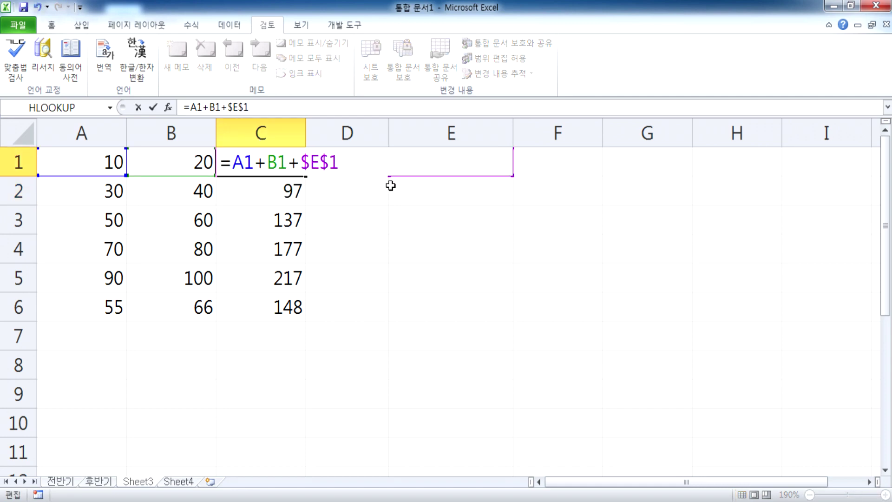
# Step: Cycle the $E$1 reference in C1's formula through its other reference forms and back to $E$1
pyautogui.press('F4')
pyautogui.press('F4')
pyautogui.press('F4')
pyautogui.press('F4')
pyautogui.press('F4')
pyautogui.press('F4')
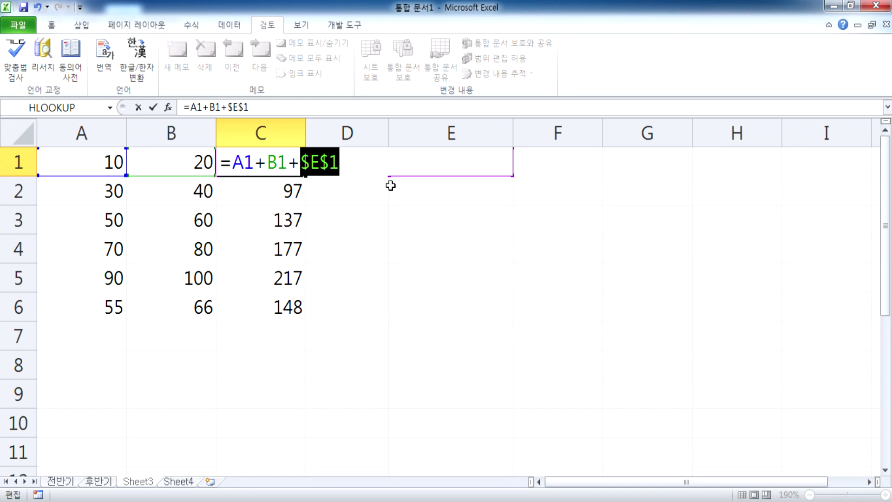
pyautogui.press('F4')
pyautogui.press('F4')
pyautogui.press('F4')
pyautogui.press('F4')
pyautogui.press('F4')
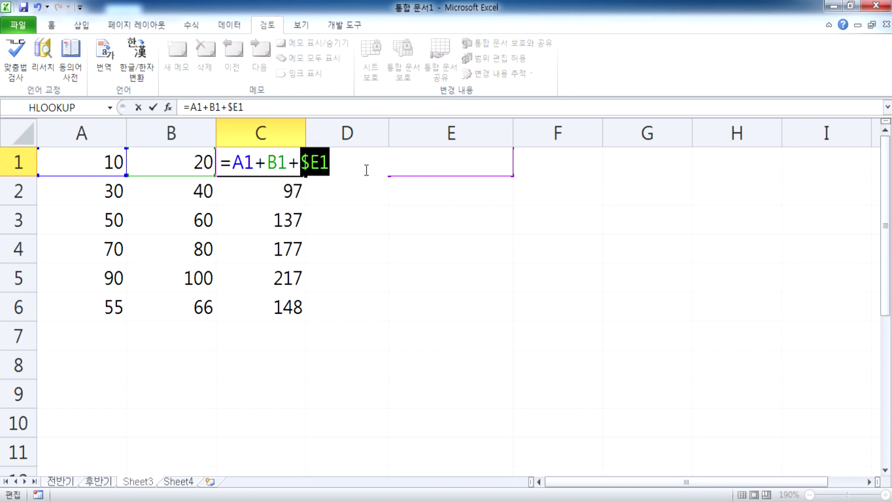
pyautogui.press('F4')
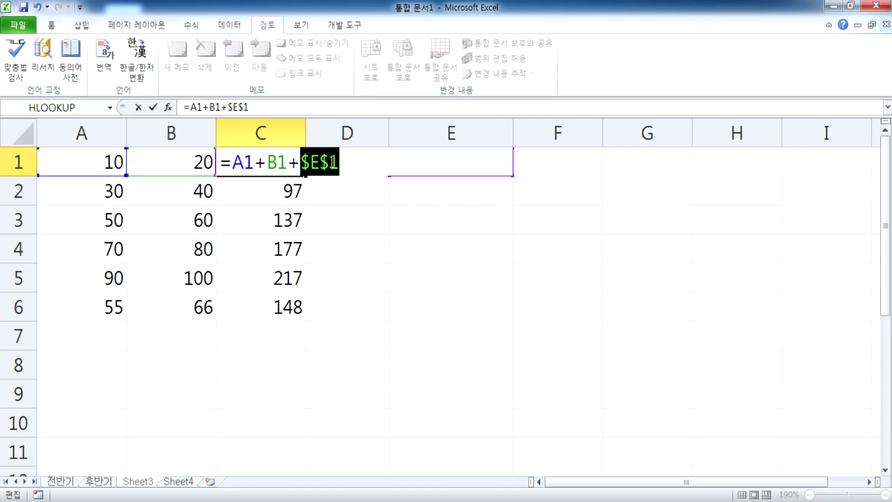
# Step: Switch to Notepad, review the notes on the absolute $A$1 and relative A1 reference forms, and return to Excel
pyautogui.hotkey('alt', 'Tab')
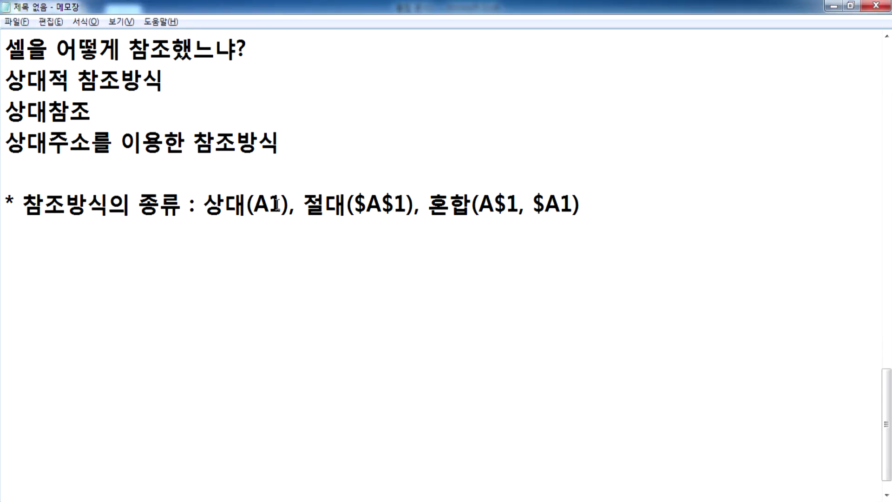
pyautogui.moveTo(353, 204); pyautogui.dragTo(401, 205)
pyautogui.moveTo(255, 205); pyautogui.dragTo(277, 203)
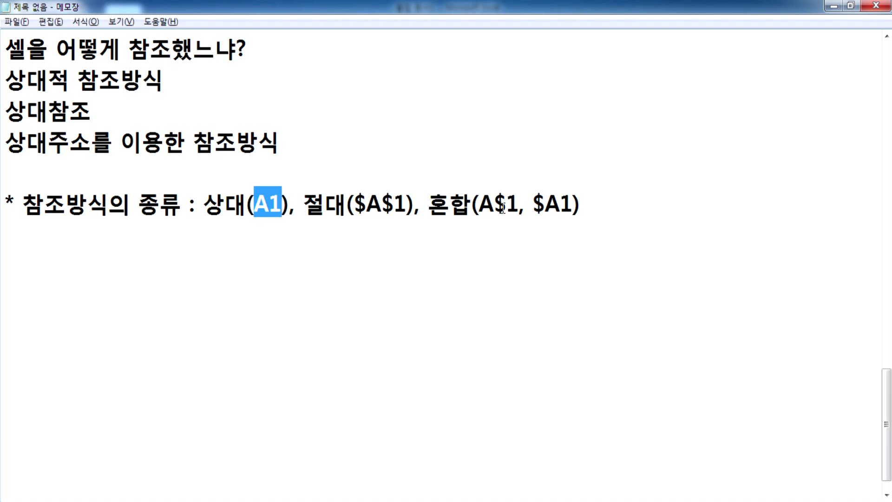
pyautogui.click(283, 243)
pyautogui.hotkey('alt', 'Tab')
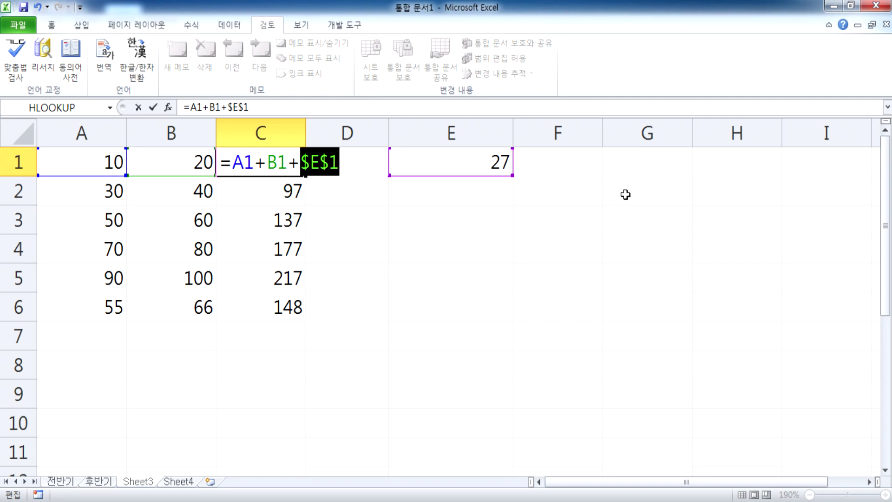
# Step: Clear C2:C6 and fill C1's formula =A1+B1+$E$1 down through C6
pyautogui.press('Return')
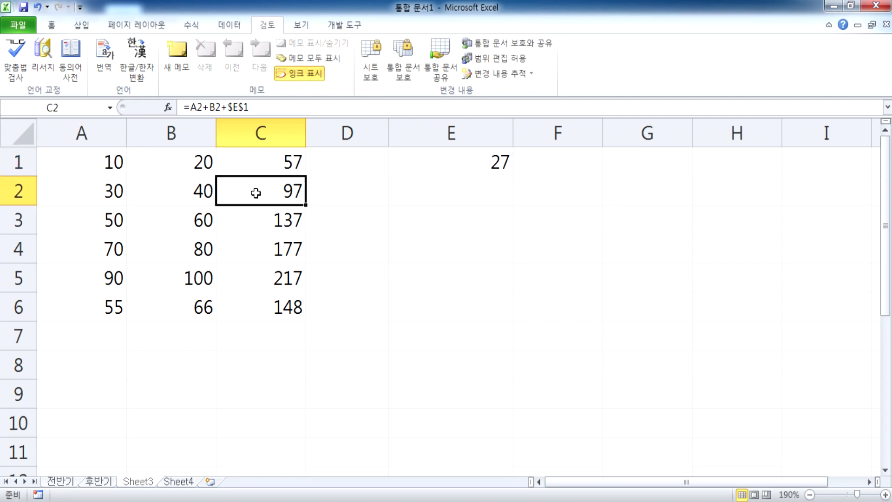
pyautogui.moveTo(255, 193); pyautogui.dragTo(260, 316)
pyautogui.press('Delete')
pyautogui.click(285, 164)
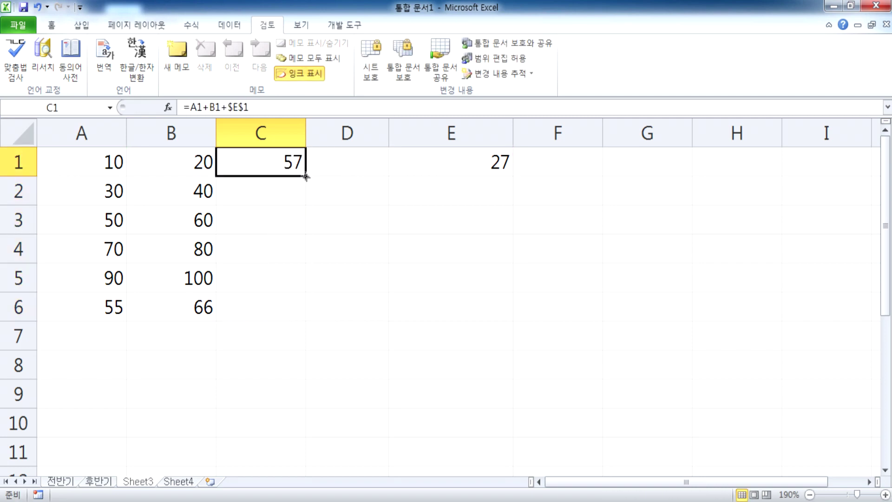
pyautogui.doubleClick(306, 177)
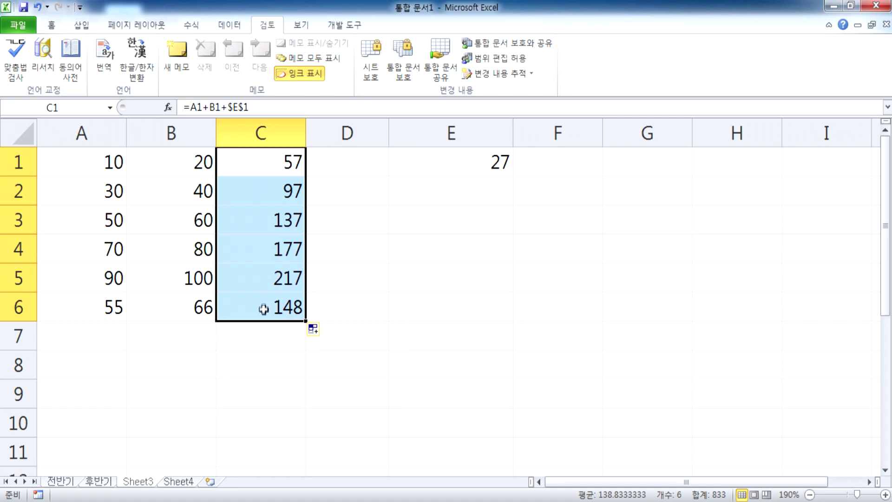
pyautogui.moveTo(92, 159); pyautogui.dragTo(183, 160)
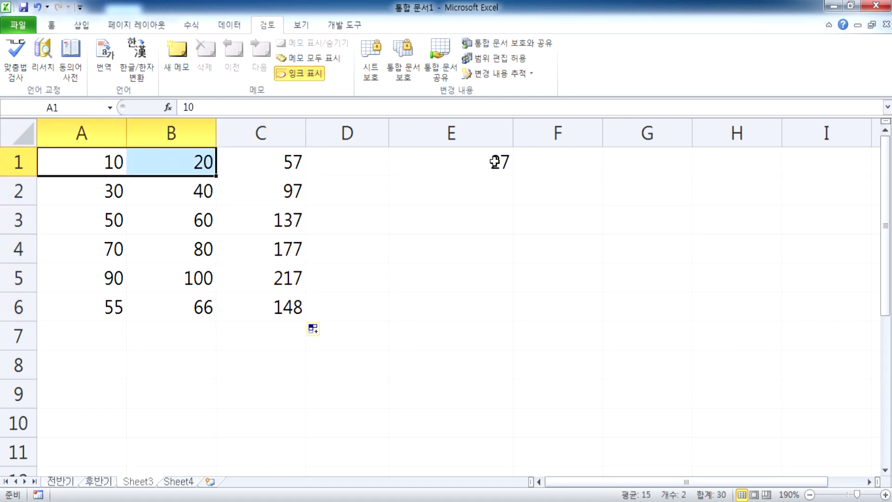
pyautogui.click(490, 162)
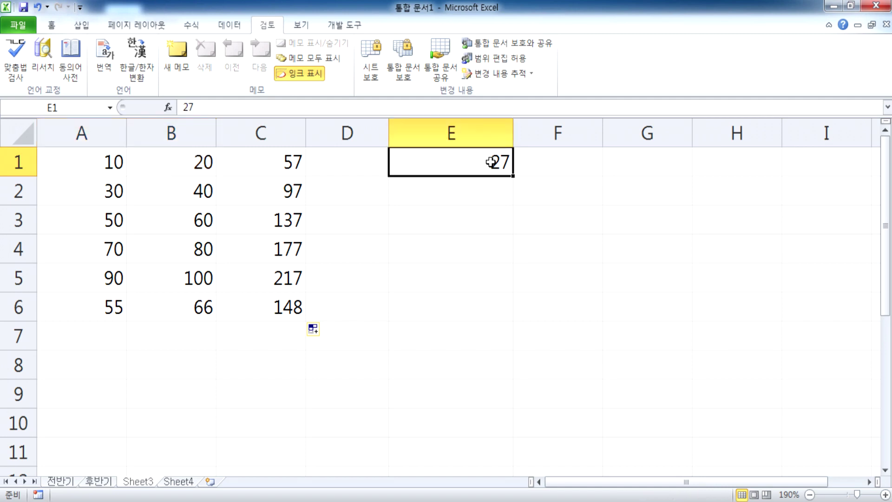
# Step: Toggle the display of formulas on Sheet3
pyautogui.hotkey('ctrl', '`')
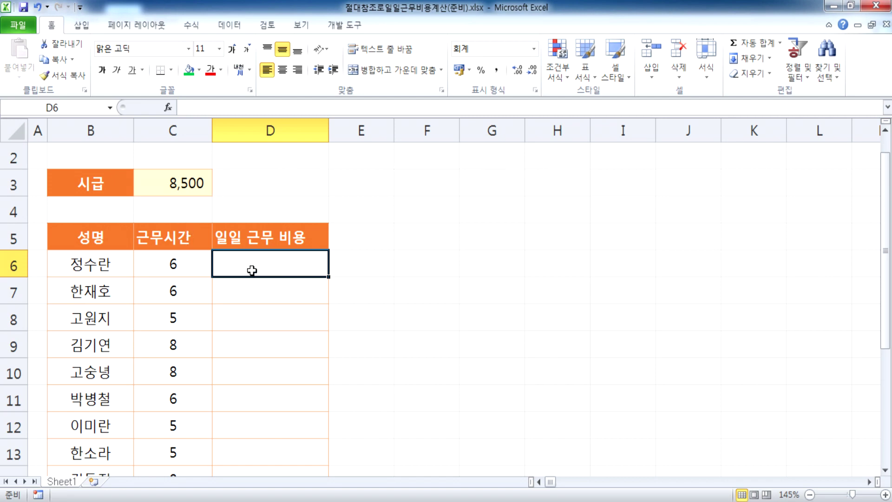
# Step: Calculate the first person's daily work cost in D6 with the formula =C6*C3
pyautogui.write('=')
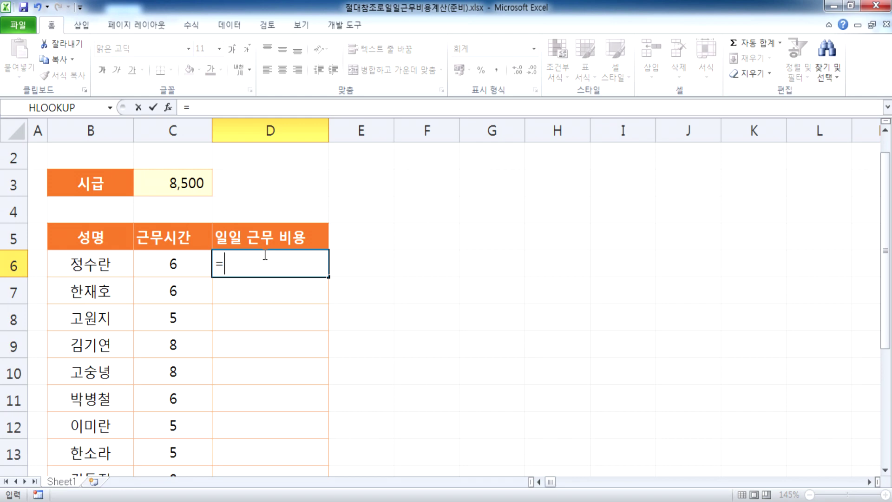
pyautogui.click(153, 264)
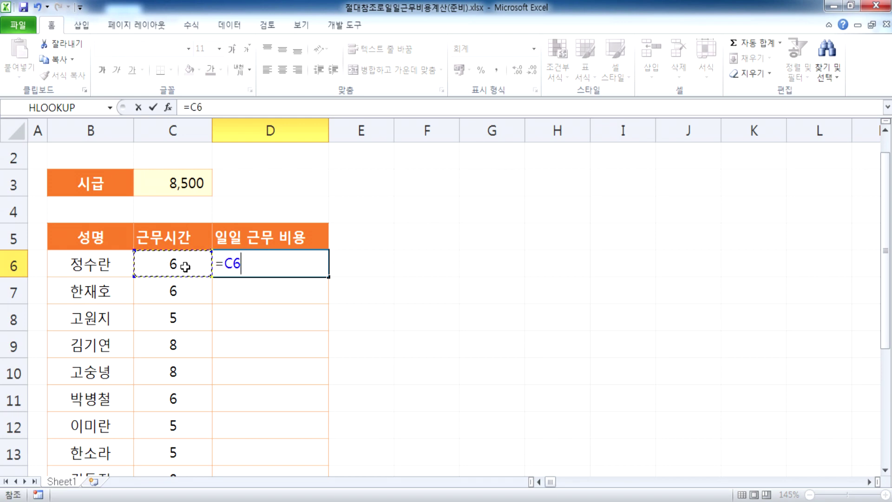
pyautogui.write('*')
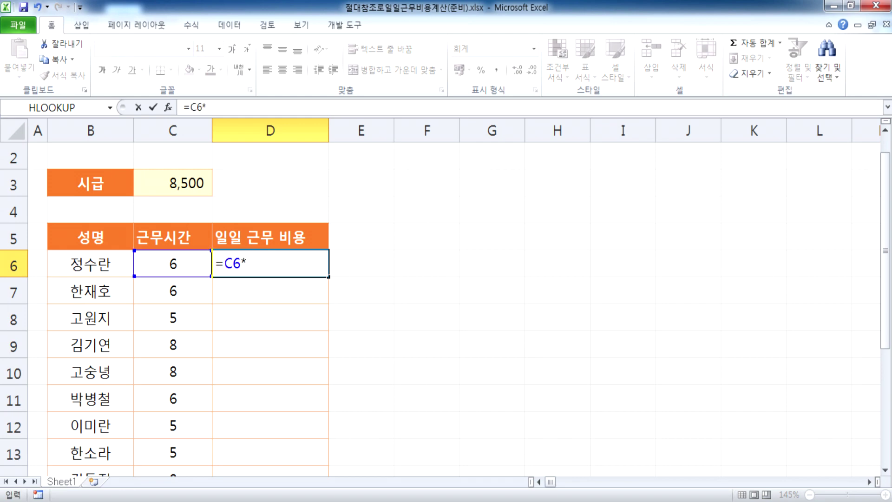
pyautogui.click(195, 192)
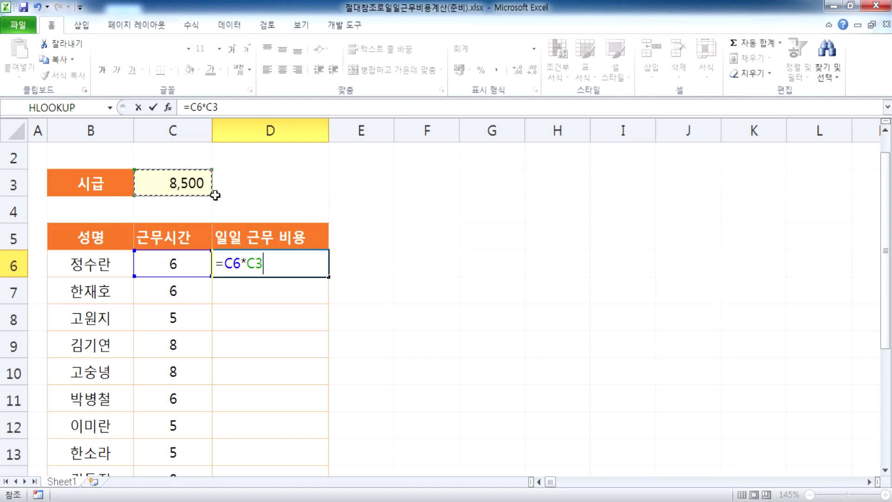
pyautogui.press('Return')
# Step: Calculate the next two daily work costs with =C7*C3 in D7 and =C8*C3 in D8
pyautogui.write('=')
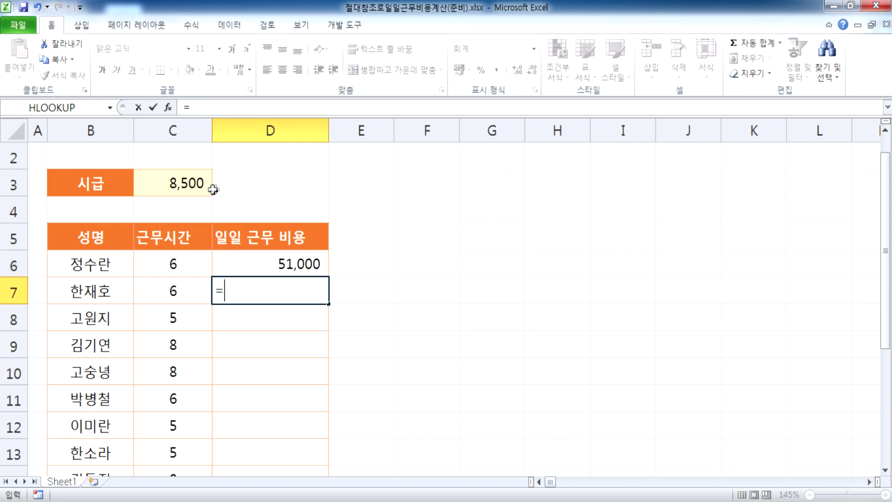
pyautogui.click(172, 292)
pyautogui.write('*')
pyautogui.click(176, 181)
pyautogui.press('Return')
pyautogui.write('=')
pyautogui.click(161, 317)
pyautogui.write('*')
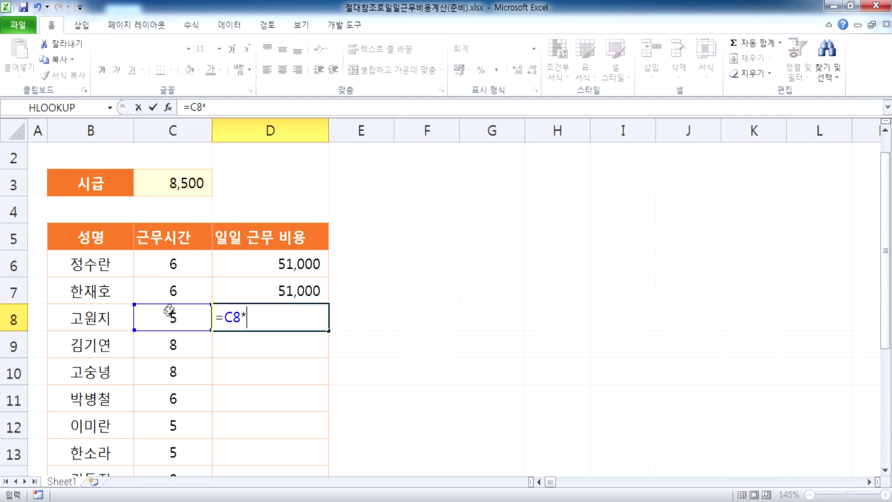
pyautogui.click(184, 185)
pyautogui.press('Return')
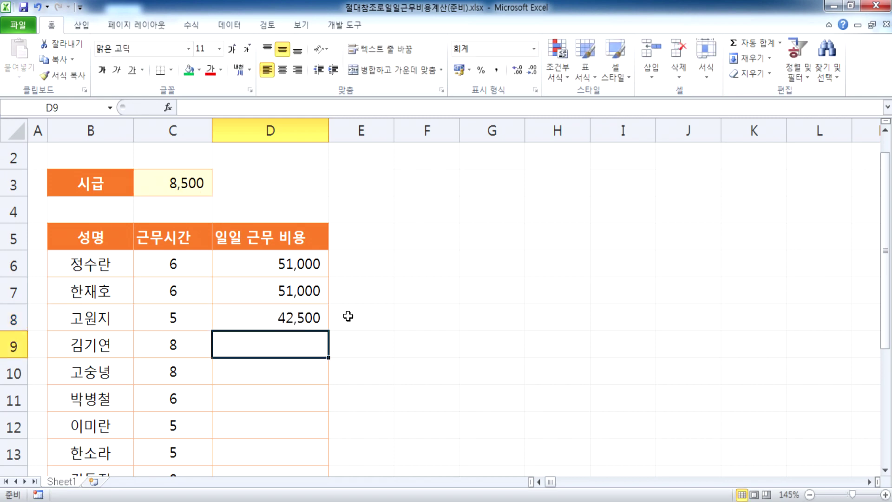
# Step: Turn the formulas in D6, D7 and D8 into literal text by putting an apostrophe before each equals sign
pyautogui.click(252, 254)
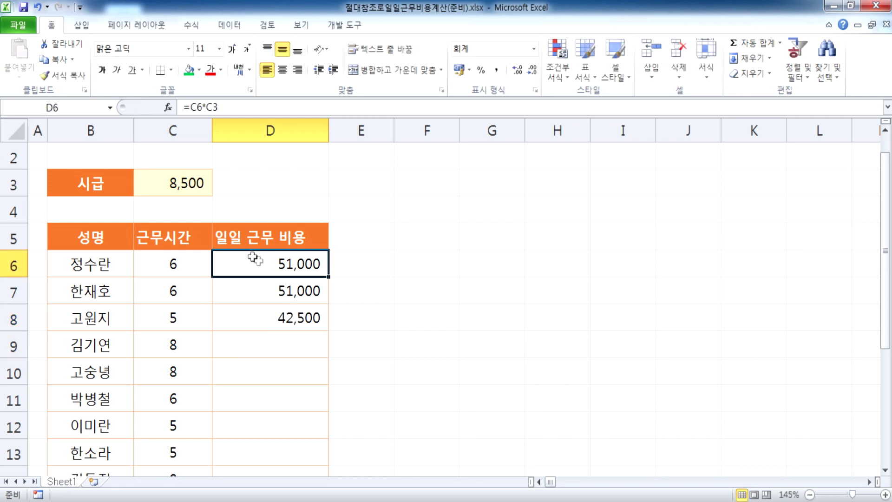
pyautogui.doubleClick(232, 263)
pyautogui.click(219, 264)
pyautogui.press('Return')
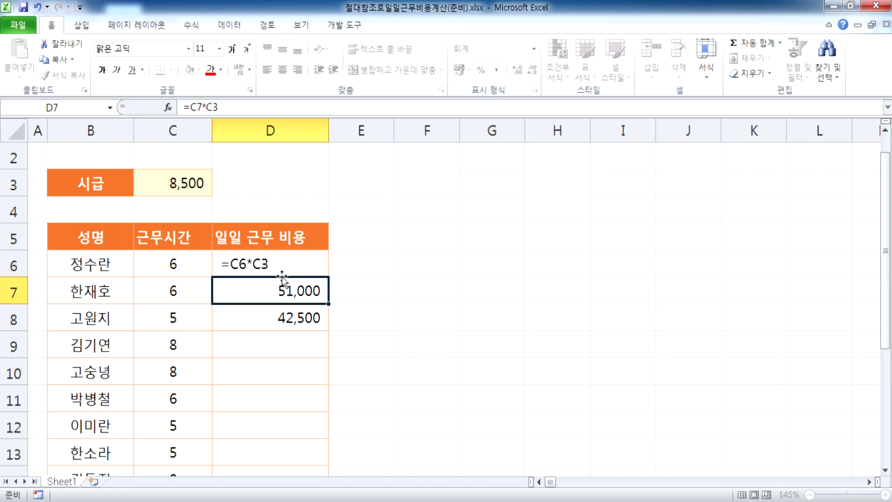
pyautogui.doubleClick(294, 283)
pyautogui.click(217, 290)
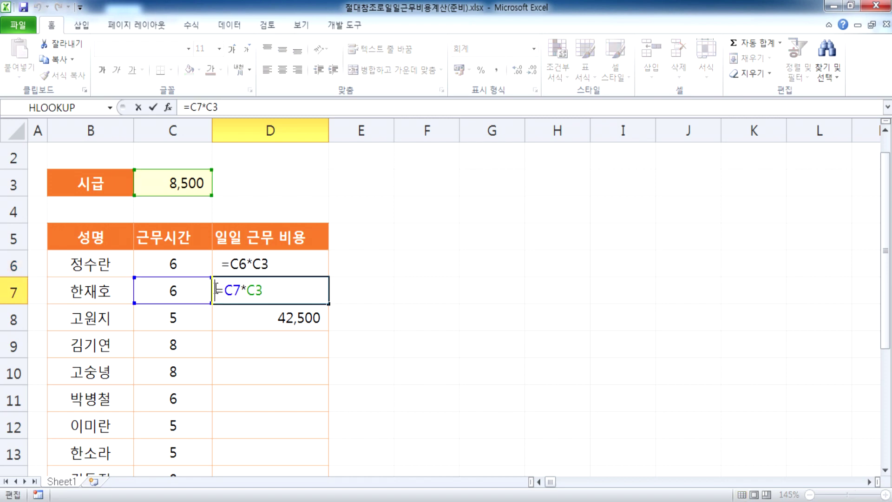
pyautogui.press('Return')
pyautogui.doubleClick(225, 309)
pyautogui.click(214, 316)
pyautogui.press('Return')
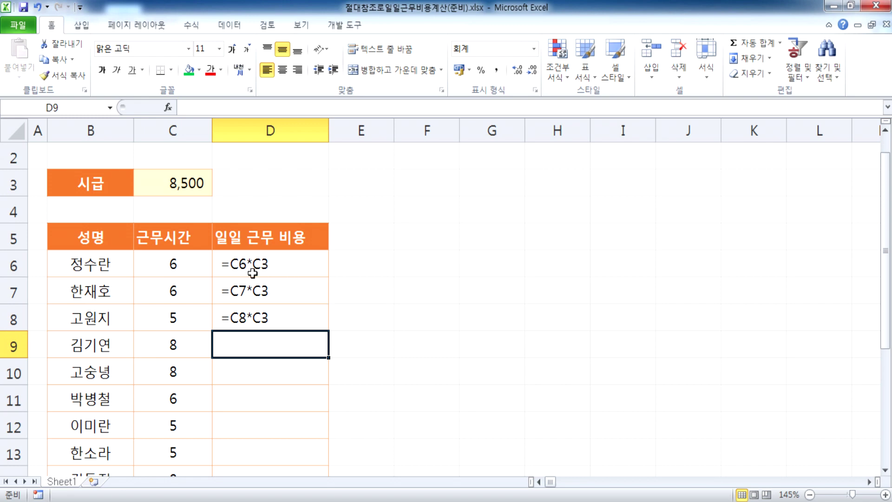
# Step: Compare the formula texts in D6:D8 with the work-hours cells in C6:C8 that they refer to
pyautogui.click(238, 265)
pyautogui.click(179, 272)
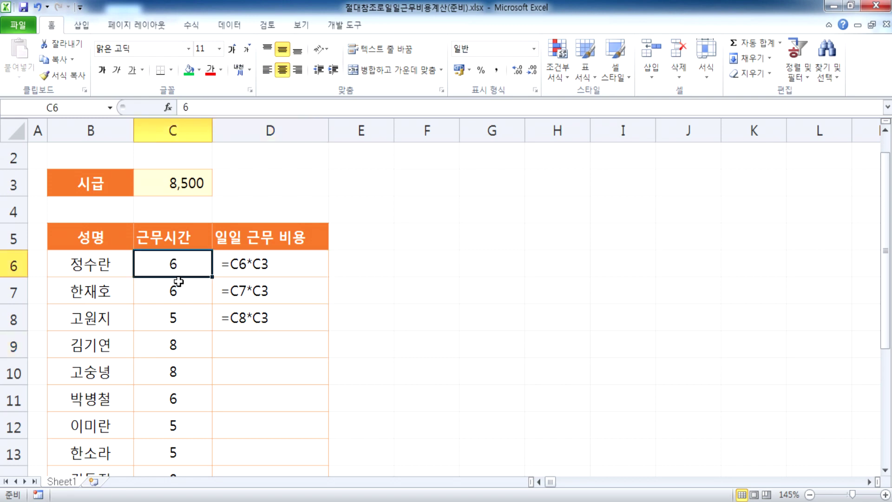
pyautogui.click(236, 291)
pyautogui.click(175, 293)
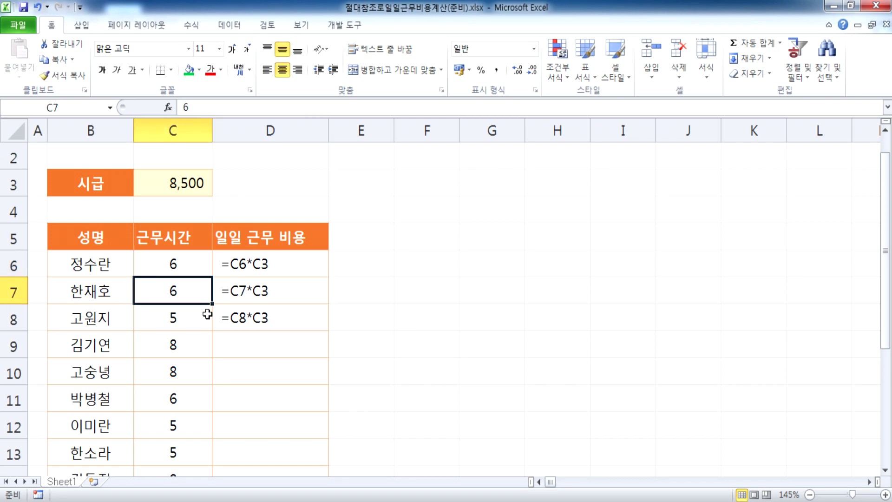
pyautogui.click(234, 319)
pyautogui.click(175, 321)
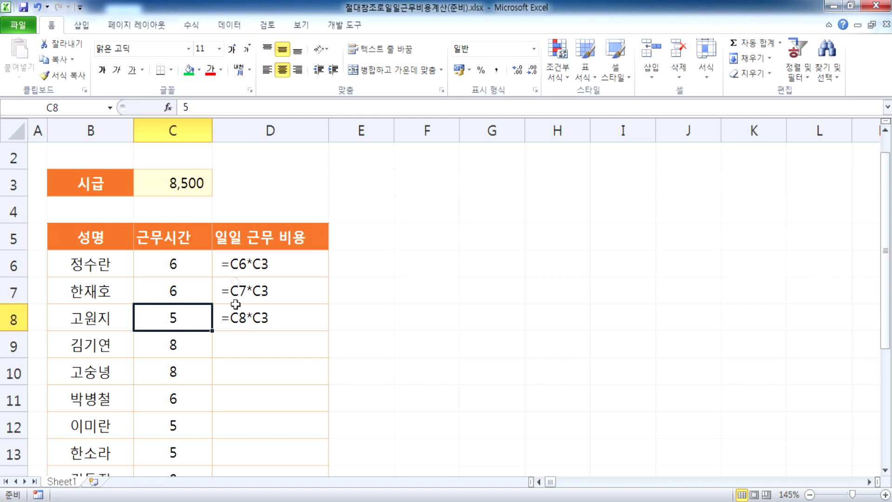
pyautogui.click(245, 265)
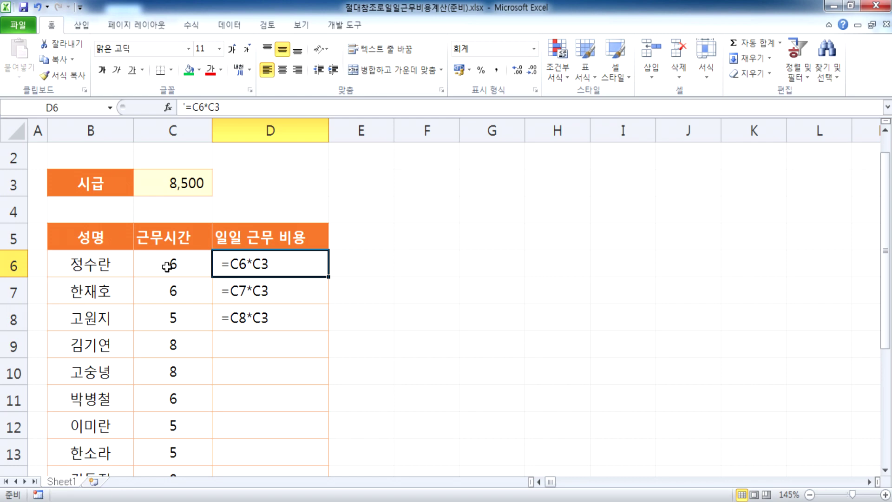
pyautogui.click(235, 291)
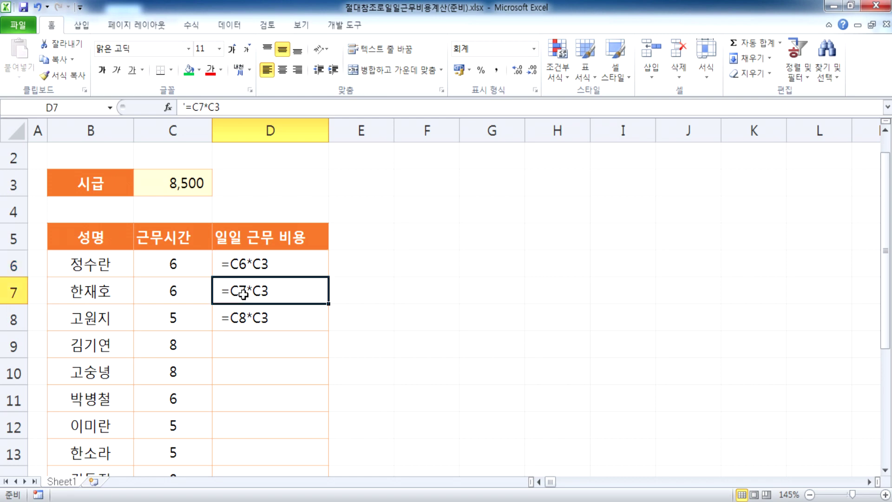
pyautogui.click(200, 295)
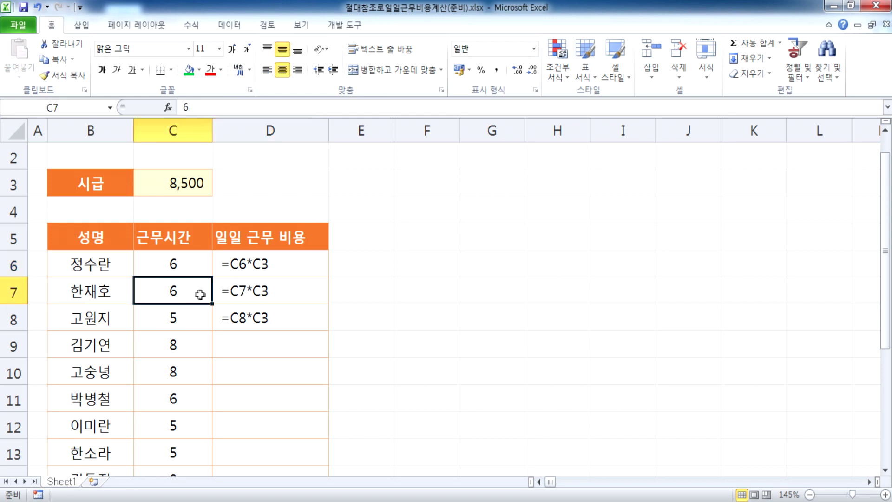
pyautogui.click(247, 267)
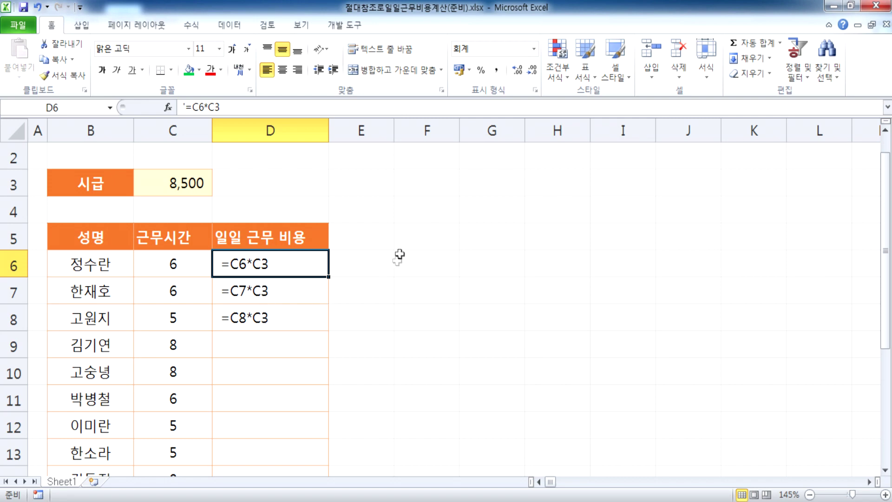
# Step: Write the explanatory text =왼쪽*C3 in F6, with a leading apostrophe so it stays literal
pyautogui.click(421, 260)
pyautogui.write('=')
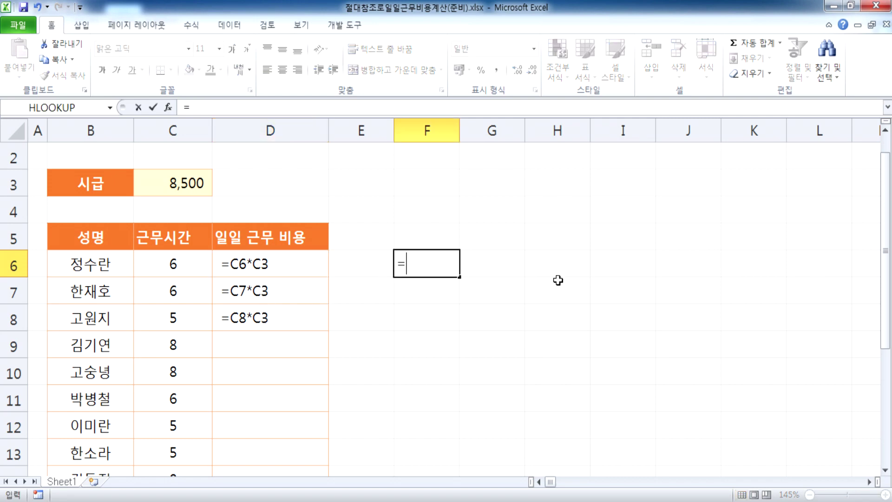
pyautogui.write('왼쪼ㄱ*C3')
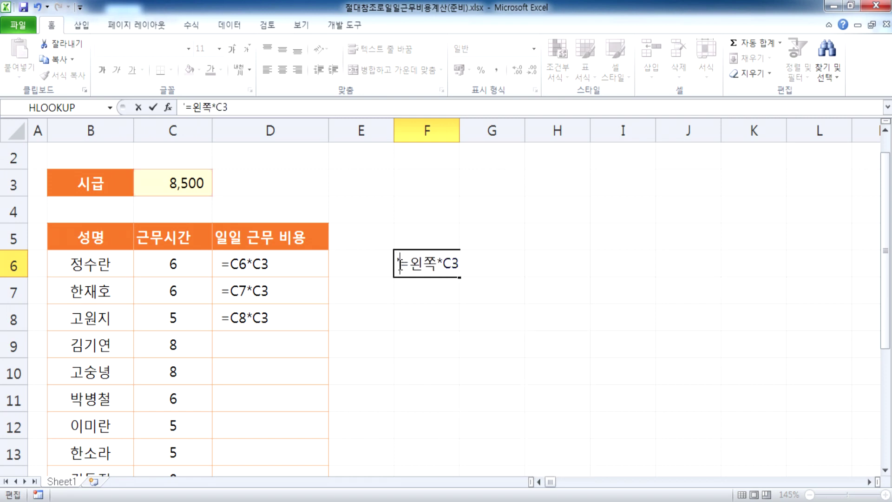
pyautogui.press('Return')
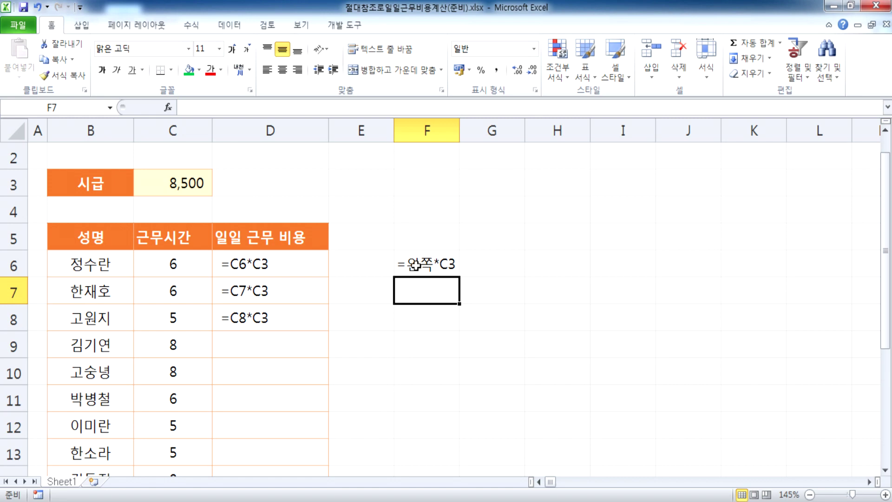
pyautogui.click(446, 262)
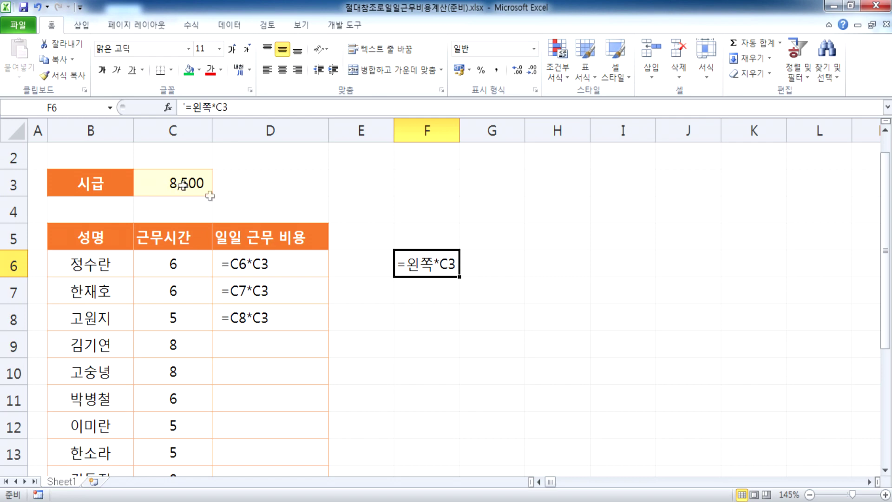
# Step: Write =C6*$C$3 as literal text in G6 with C3 made absolute, and autofit column G
pyautogui.click(485, 271)
pyautogui.write('=')
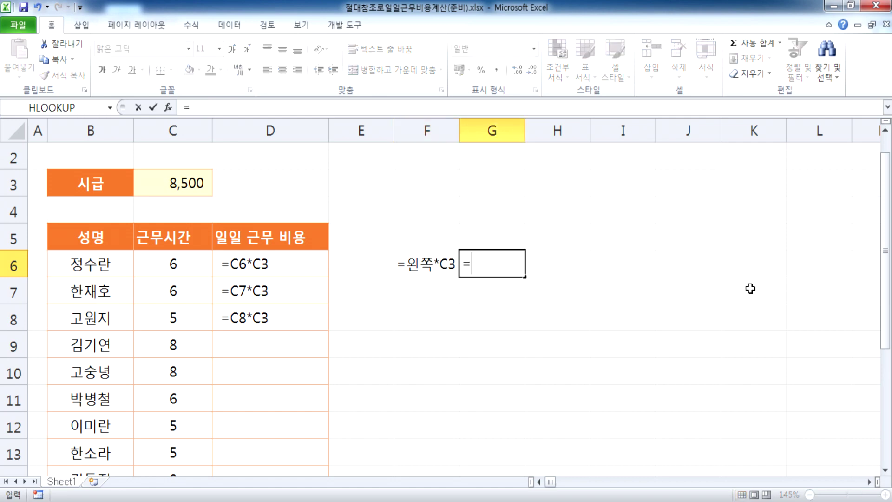
pyautogui.write('C6')
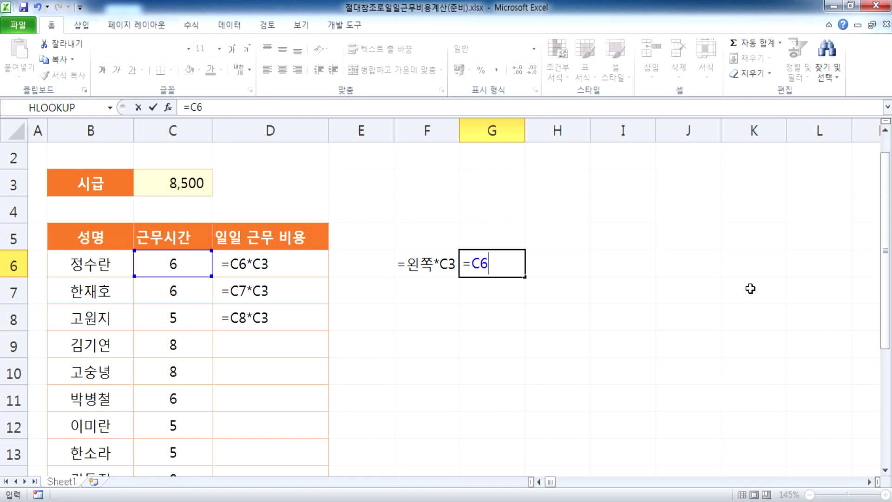
pyautogui.write('*C3')
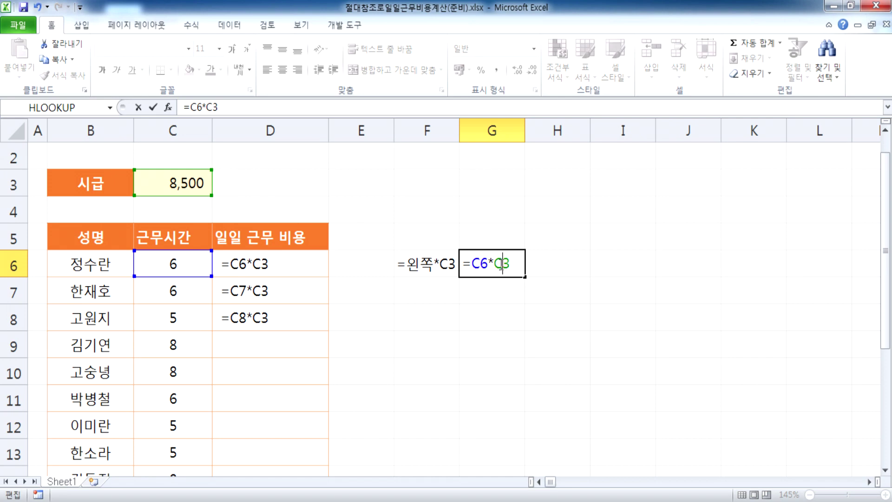
pyautogui.press('F4')
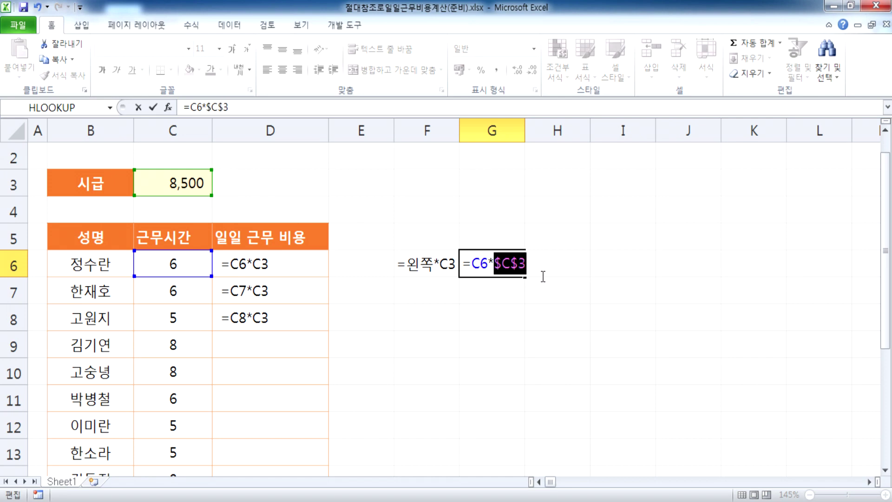
pyautogui.write('₩')
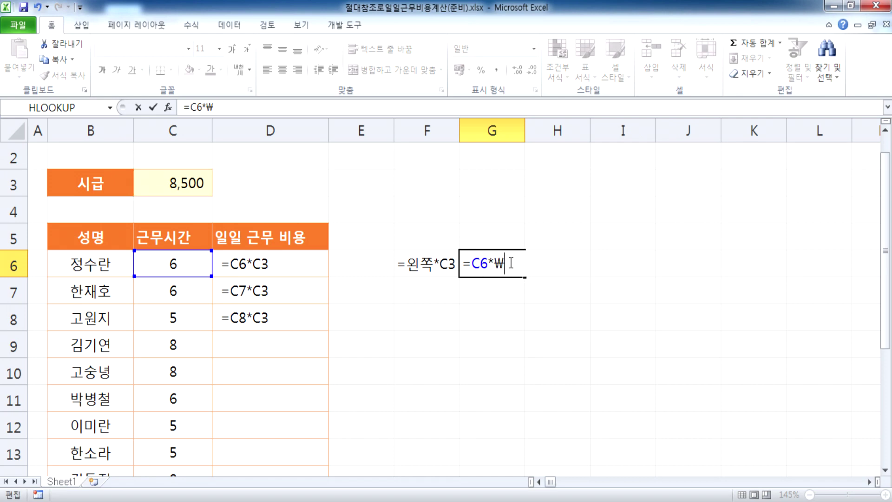
pyautogui.click(140, 179)
pyautogui.press('F4')
pyautogui.click(462, 264)
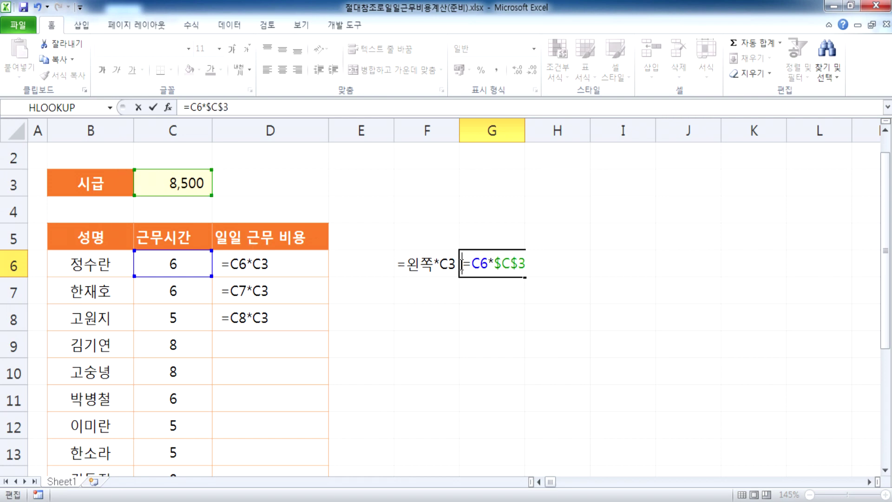
pyautogui.press('Return')
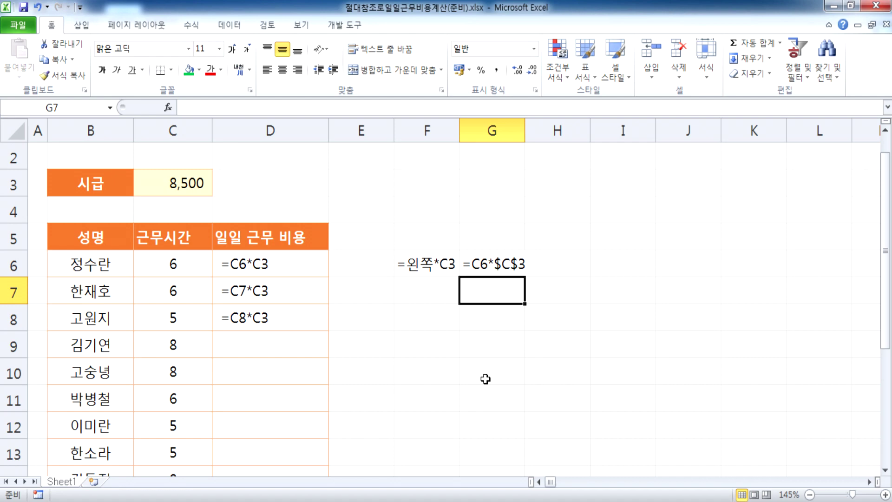
pyautogui.doubleClick(524, 130)
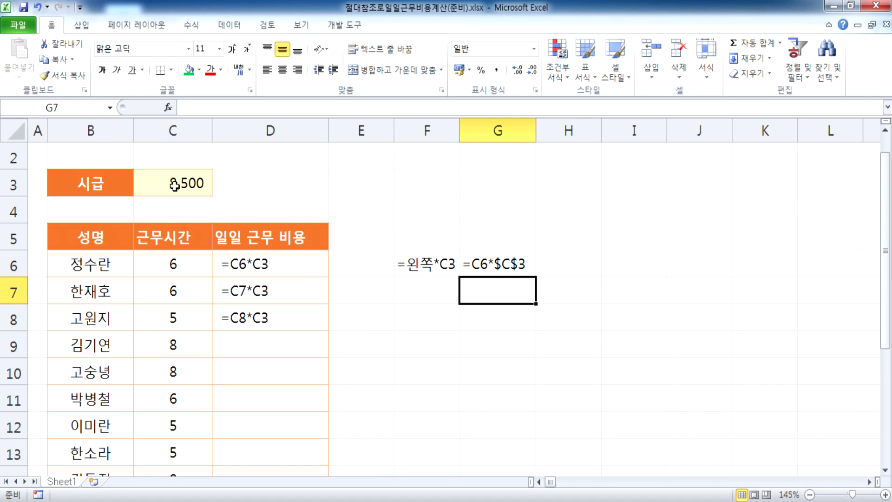
# Step: Trace the notes in F6 and G6 and the formula text in D6 back to work hours C6 and hourly wage C3
pyautogui.click(429, 271)
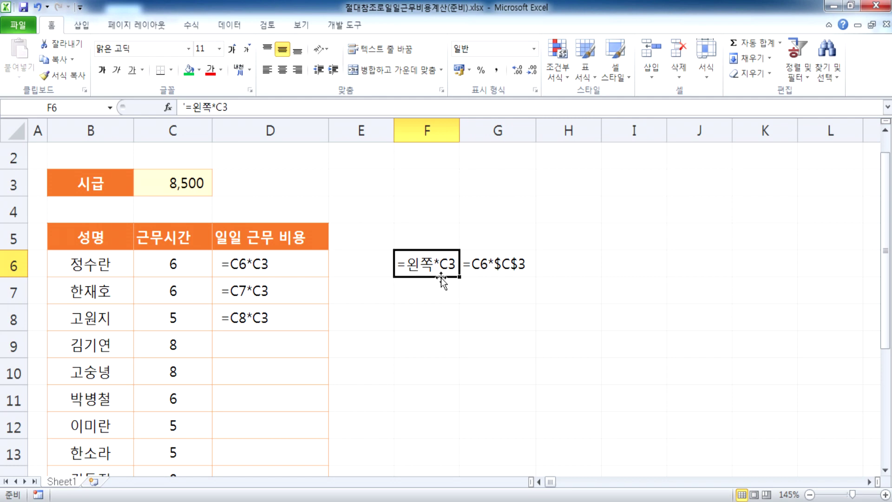
pyautogui.click(234, 268)
pyautogui.click(193, 264)
pyautogui.click(187, 235)
pyautogui.click(195, 204)
pyautogui.click(196, 186)
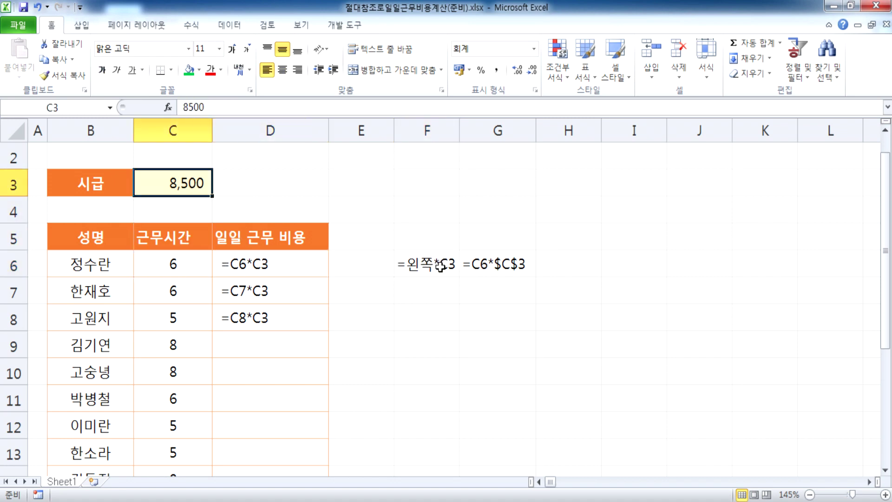
pyautogui.click(487, 264)
pyautogui.click(234, 266)
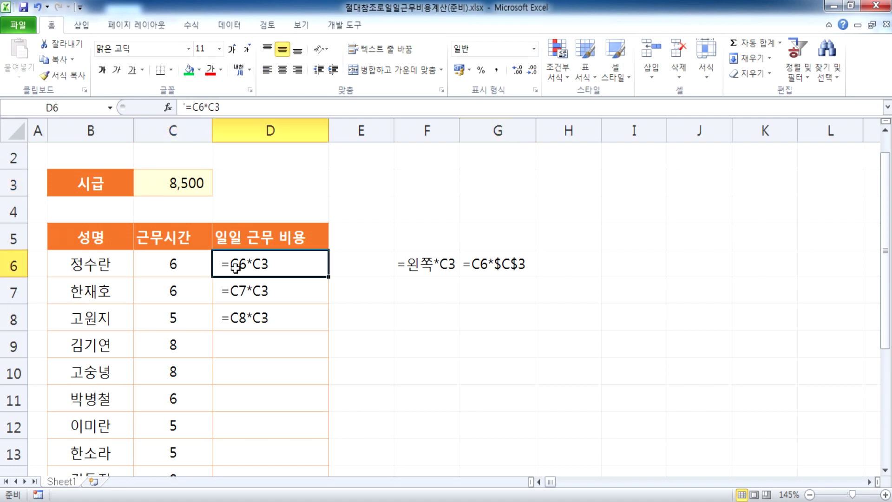
pyautogui.click(175, 264)
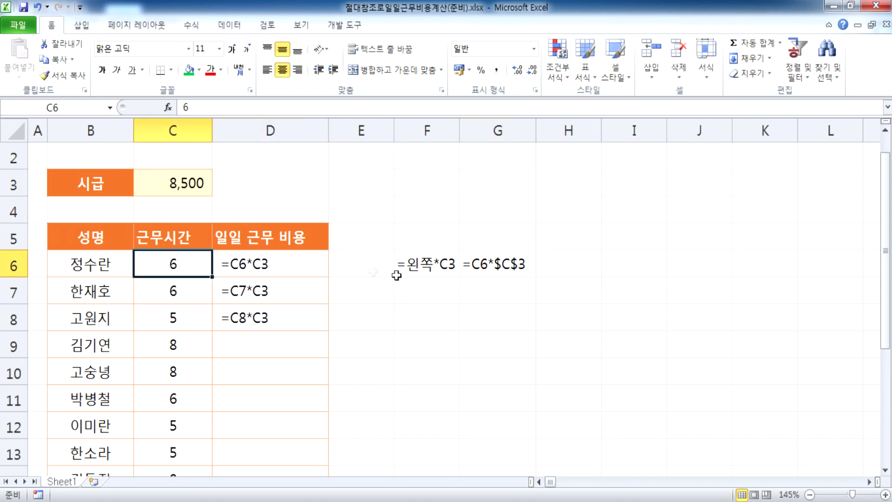
# Step: Make the C3 reference in D6's formula text absolute so it reads =C6*$C$3, and point to hourly wage C3
pyautogui.click(263, 263)
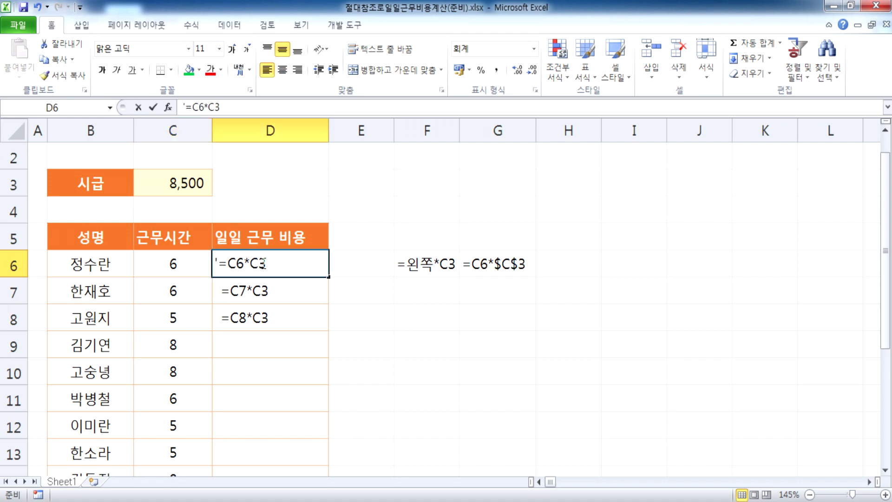
pyautogui.doubleClick(257, 264)
pyautogui.write('$C$')
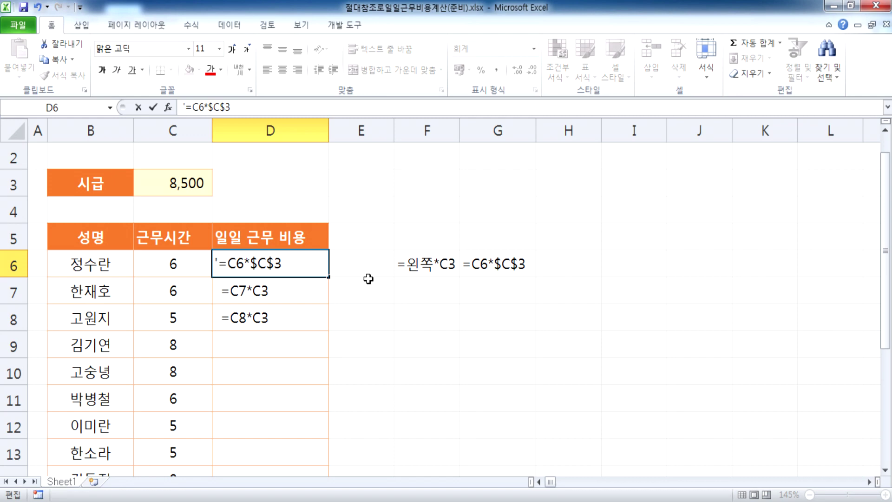
pyautogui.press('Return')
pyautogui.click(268, 264)
pyautogui.click(177, 189)
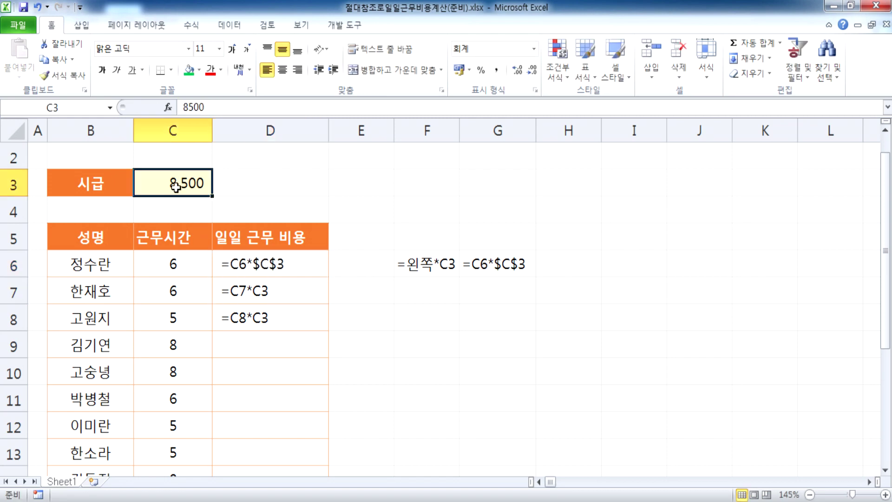
# Step: Clear the formula texts in D6:D8 and enter the working formula =C6*$C$3 in D6
pyautogui.moveTo(282, 264); pyautogui.dragTo(284, 329)
pyautogui.press('Delete')
pyautogui.click(279, 267)
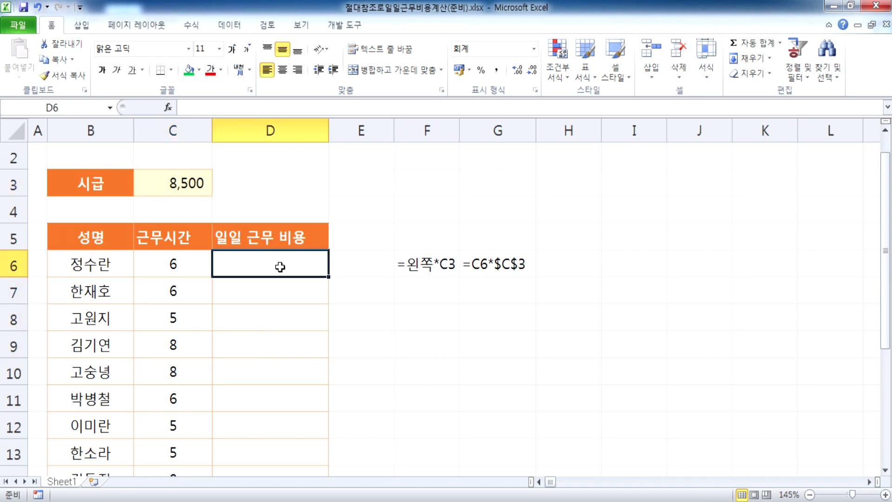
pyautogui.write('=')
pyautogui.click(173, 261)
pyautogui.write('*')
pyautogui.click(184, 187)
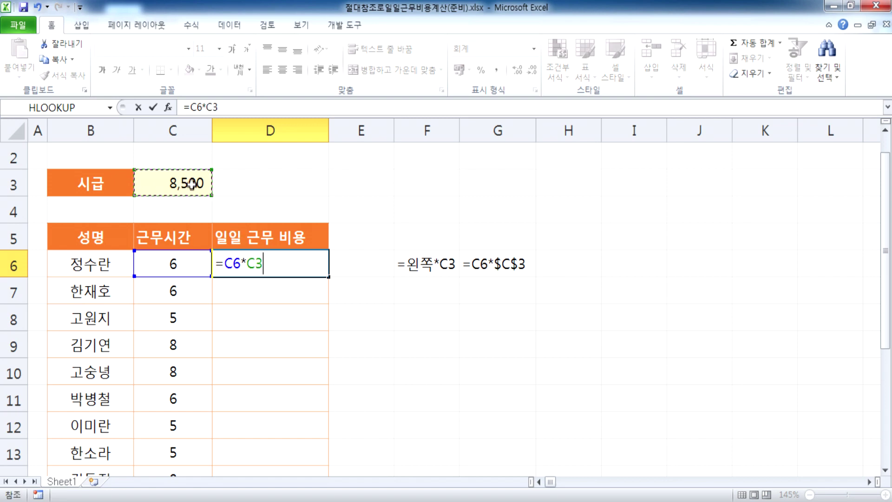
pyautogui.press('F4')
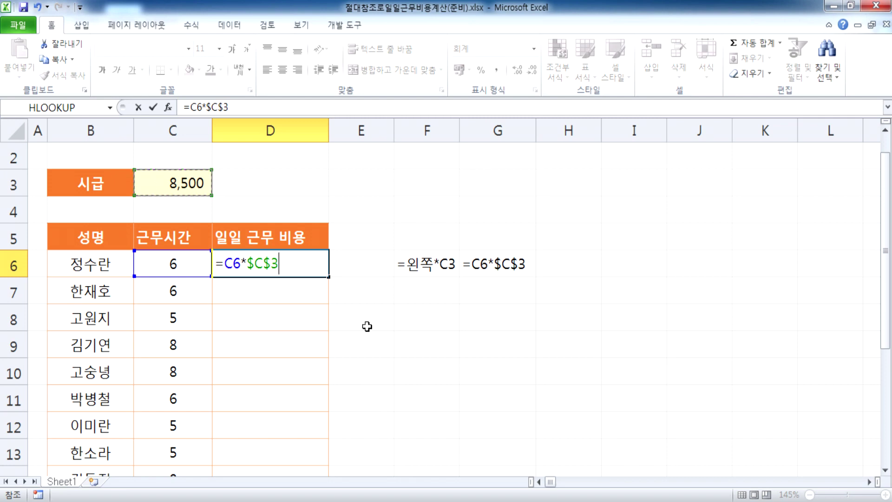
pyautogui.press('Return')
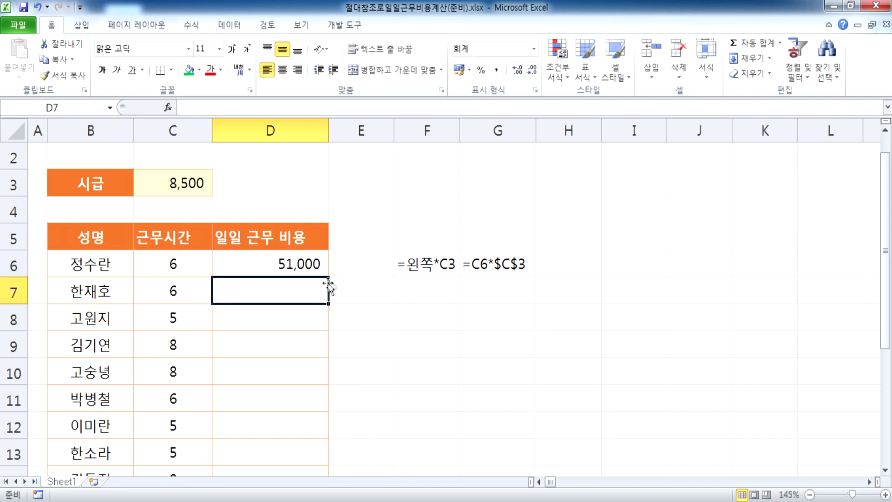
# Step: Fill the D6 formula down the daily work cost column and inspect which cells D6 refers to
pyautogui.click(315, 269)
pyautogui.doubleClick(329, 277)
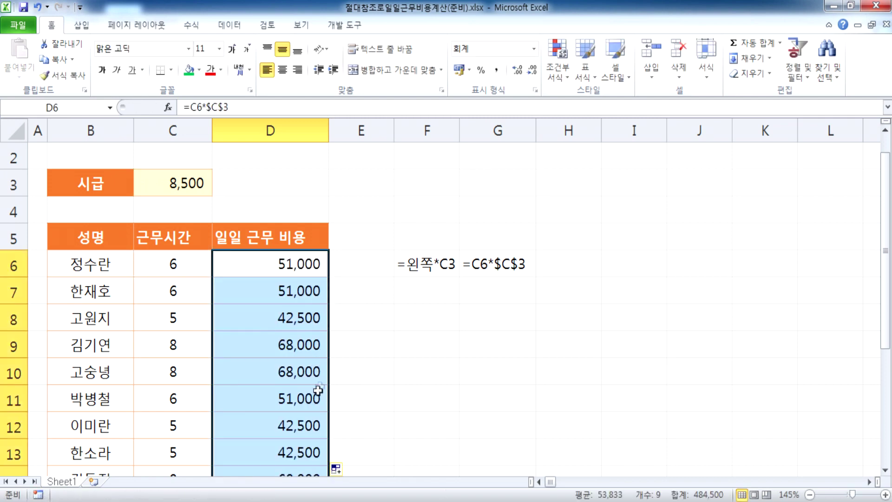
pyautogui.scroll(-3, 319, 386)
pyautogui.scroll(3, 318, 397)
pyautogui.click(287, 260)
pyautogui.press('F2')
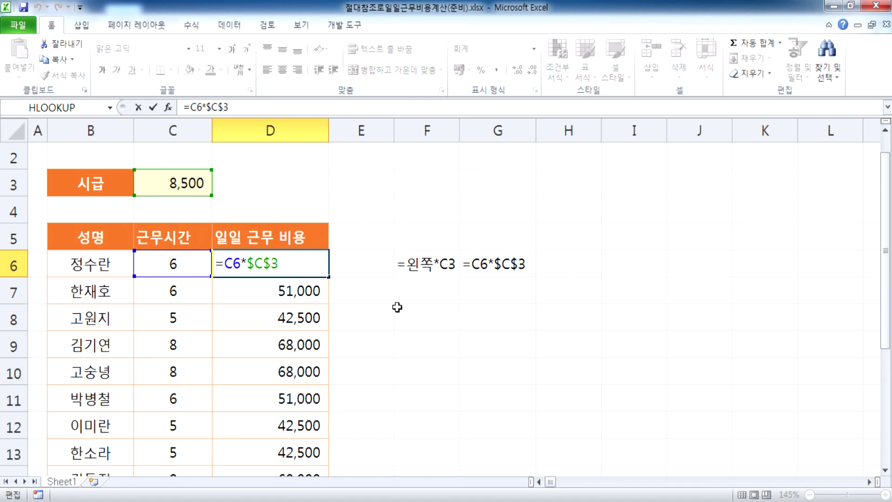
pyautogui.click(311, 289)
# Step: Clear all calculated costs from the daily work cost column, starting at D6
pyautogui.moveTo(276, 267); pyautogui.dragTo(274, 473)
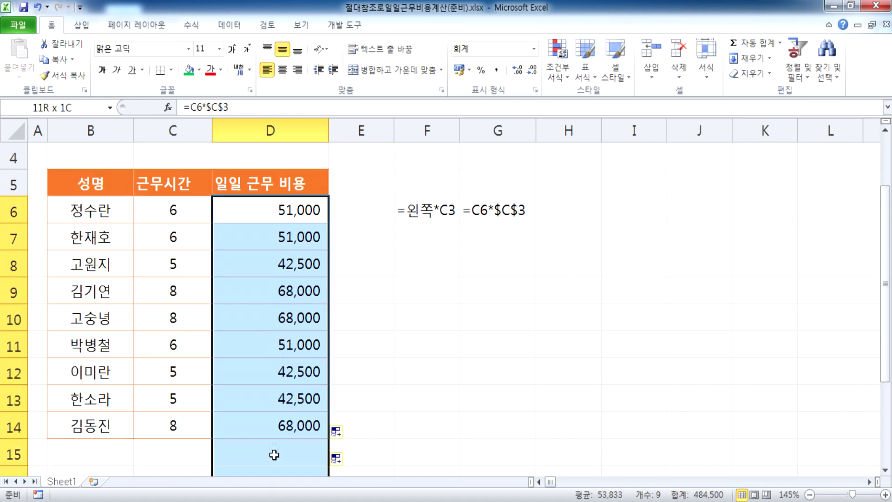
pyautogui.press('Delete')
pyautogui.scroll(1, 257, 312)
# Step: Enter =C6*$C$3 in D6 with the hourly wage reference absolute, and fill it down to the last person
pyautogui.click(252, 291)
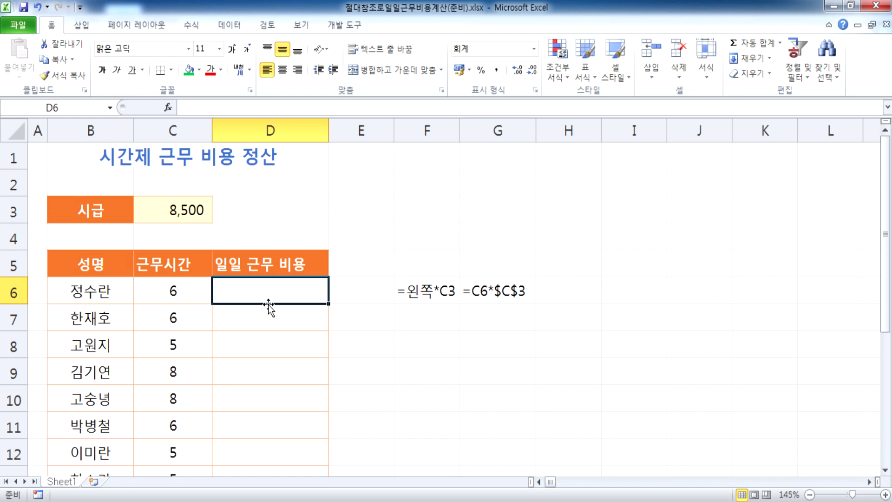
pyautogui.write('=')
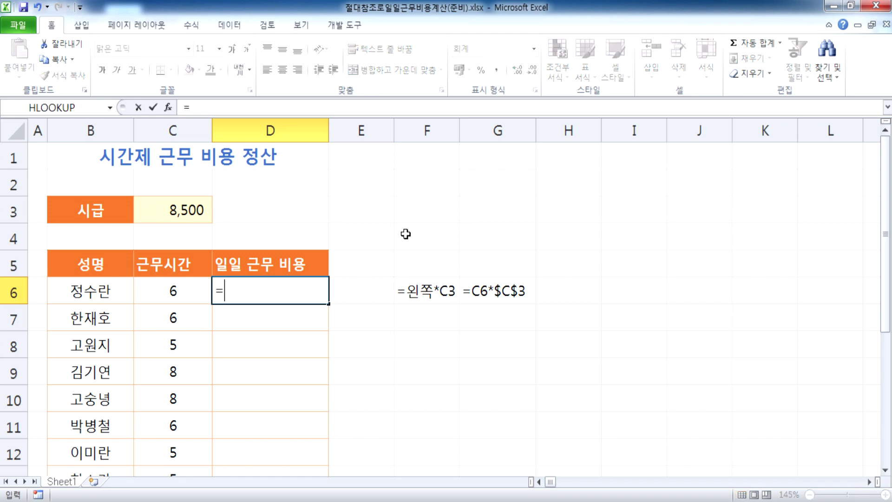
pyautogui.click(168, 291)
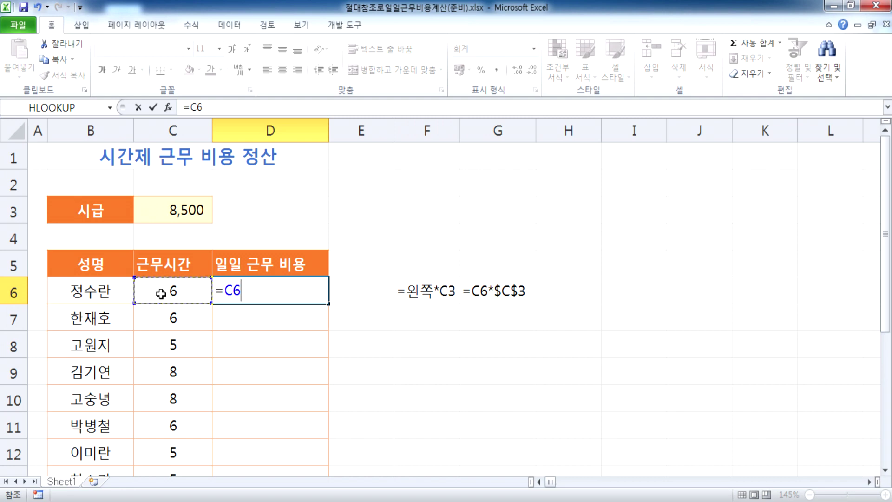
pyautogui.write('*')
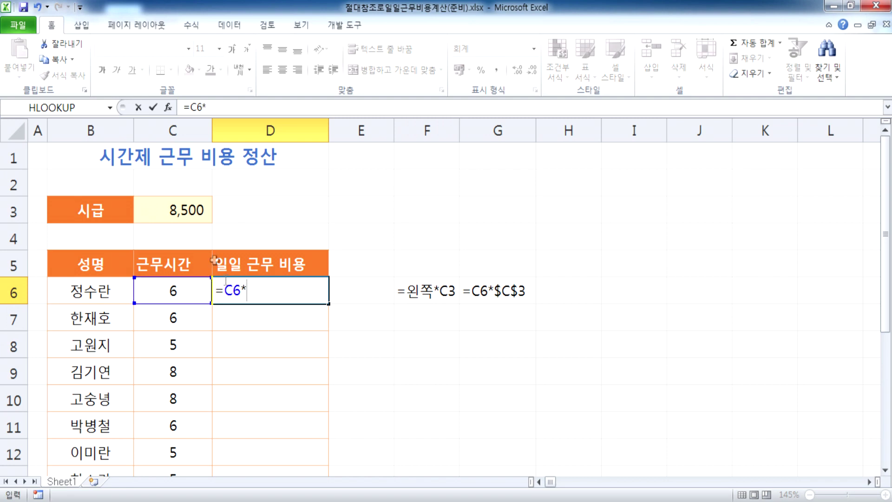
pyautogui.click(173, 215)
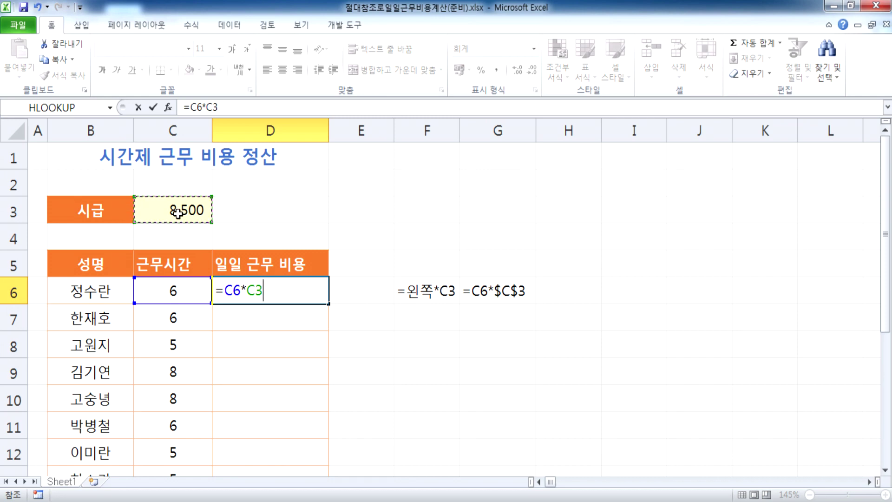
pyautogui.press('F4')
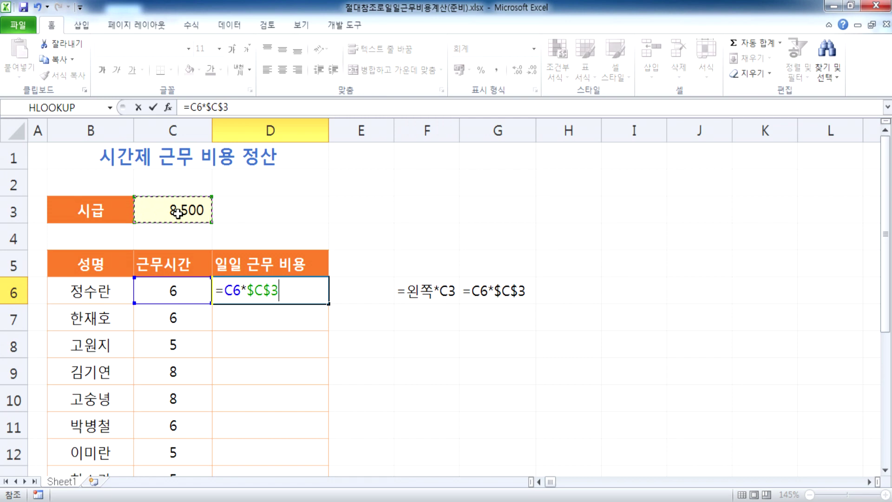
pyautogui.press('Return')
pyautogui.click(296, 287)
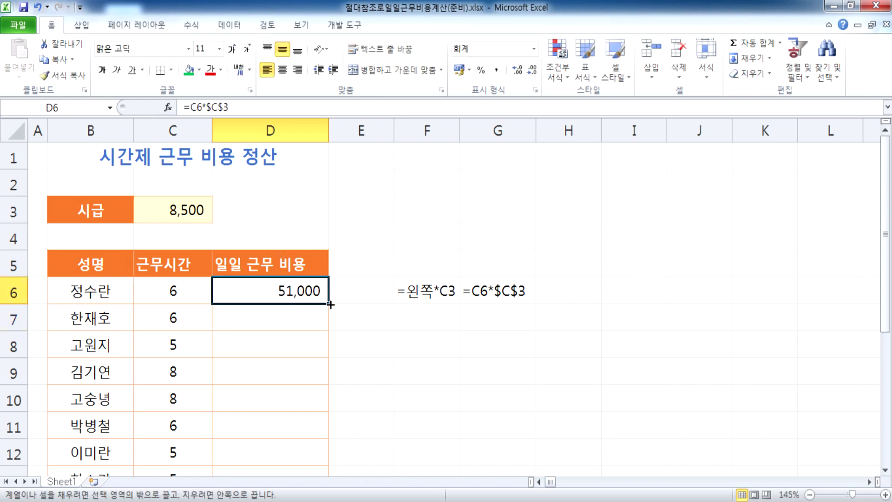
pyautogui.doubleClick(329, 306)
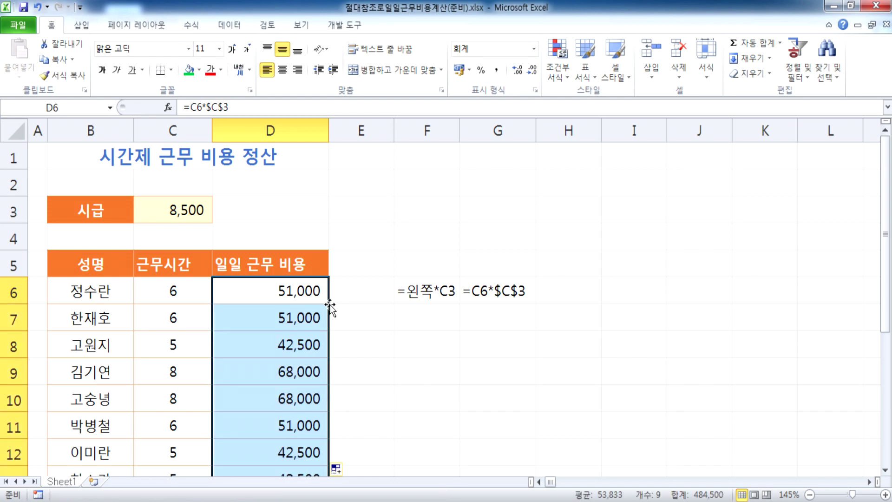
# Step: Add a new worksheet after Sheet1 and work on it
pyautogui.click(93, 481)
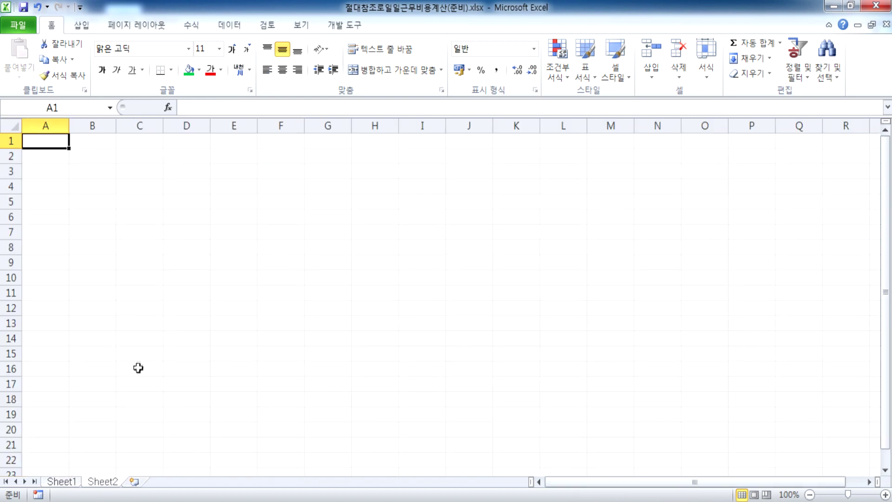
pyautogui.scroll(8, 139, 363)
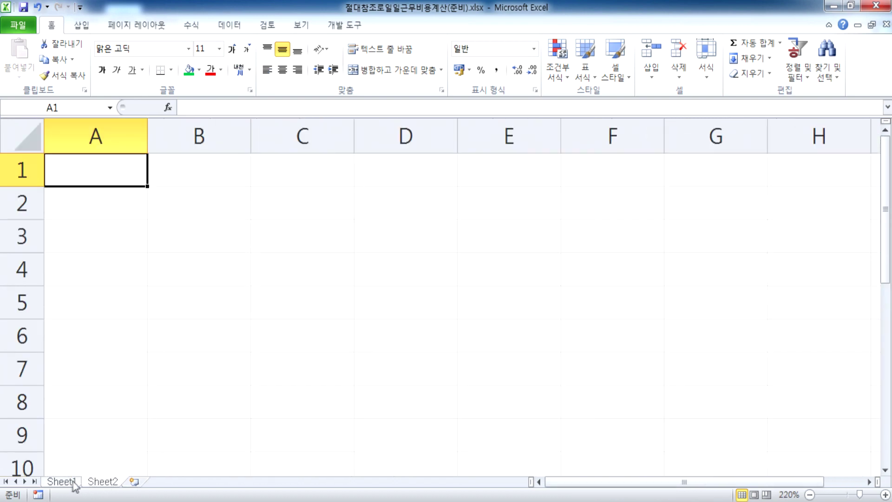
pyautogui.click(74, 481)
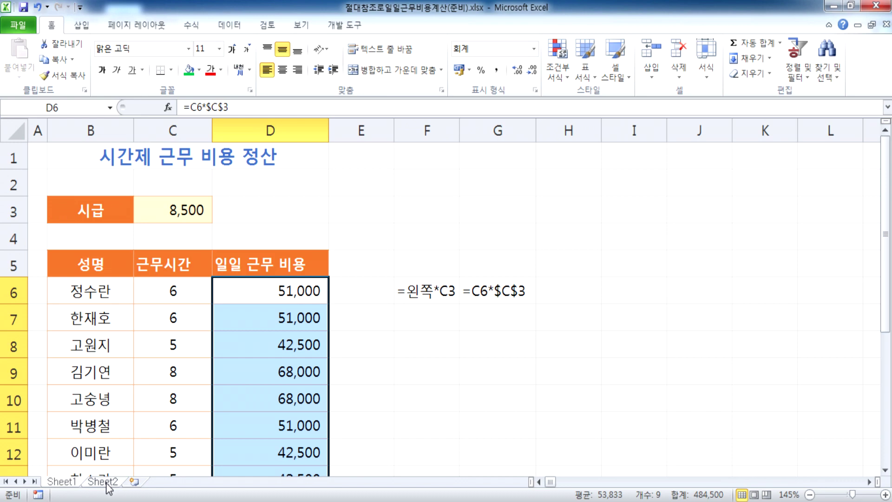
pyautogui.click(103, 481)
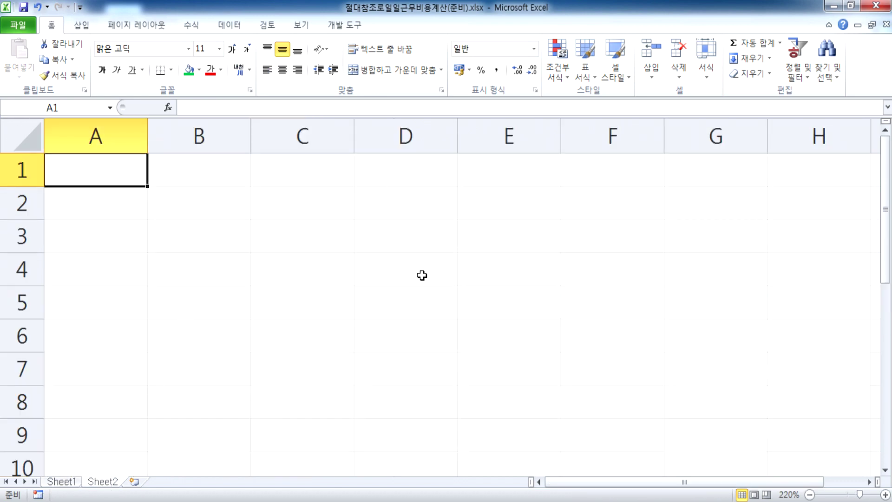
# Step: Enter the title 반장선거 in A1 and the headers 후보자, 득표수 and 득표율 in A3:C3
pyautogui.write('QKS')
pyautogui.press('Escape')
pyautogui.write('받자ㅇ선거')
pyautogui.press('Return')
pyautogui.press('Return')
pyautogui.write('후보자')
pyautogui.press('Tab')
pyautogui.write('득표수')
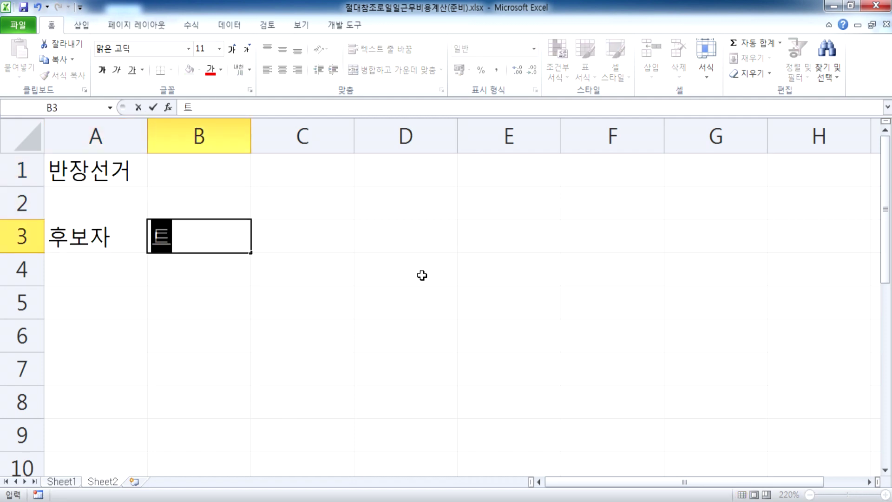
pyautogui.press('Tab')
pyautogui.write('득표율')
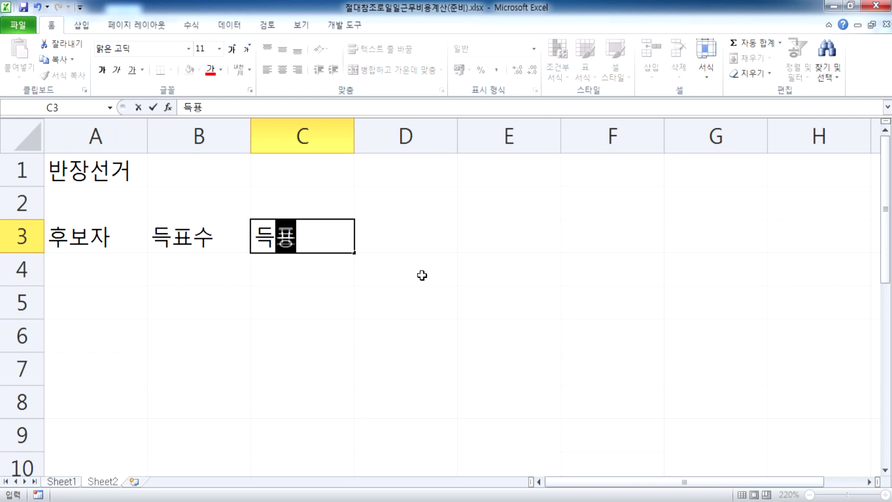
pyautogui.press('Return')
# Step: List the candidates 홍길동, 일지매, 이순신, 임꺽정 and 연개소문 in A4:A8
pyautogui.write('홍길동')
pyautogui.press('Return')
pyautogui.write('일지매')
pyautogui.press('Return')
pyautogui.write('이순신')
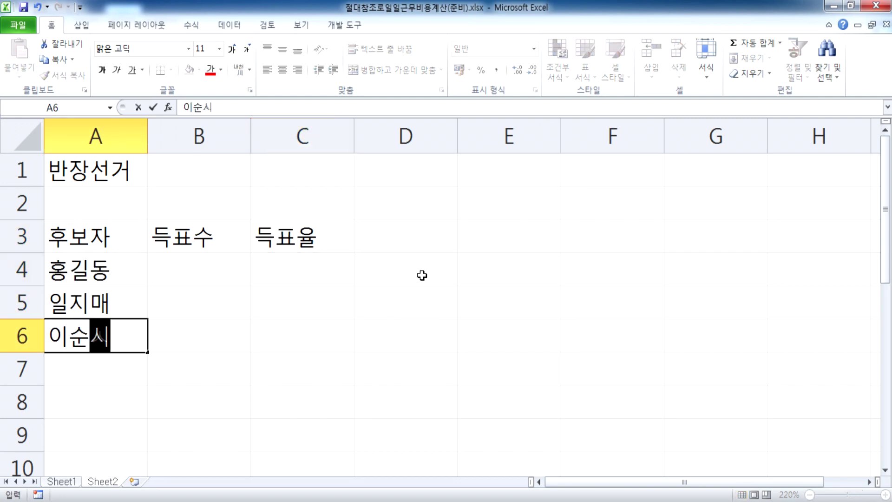
pyautogui.press('Return')
pyautogui.write('임ㄲ겄')
pyautogui.press('BackSpace')
pyautogui.press('BackSpace')
pyautogui.press('BackSpace')
pyautogui.press('BackSpace')
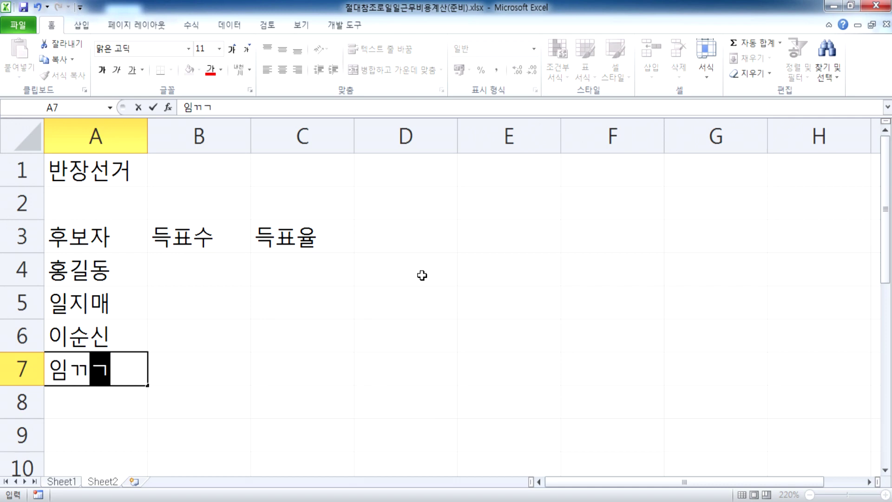
pyautogui.write('꺽정')
pyautogui.press('Return')
pyautogui.write('연개소문')
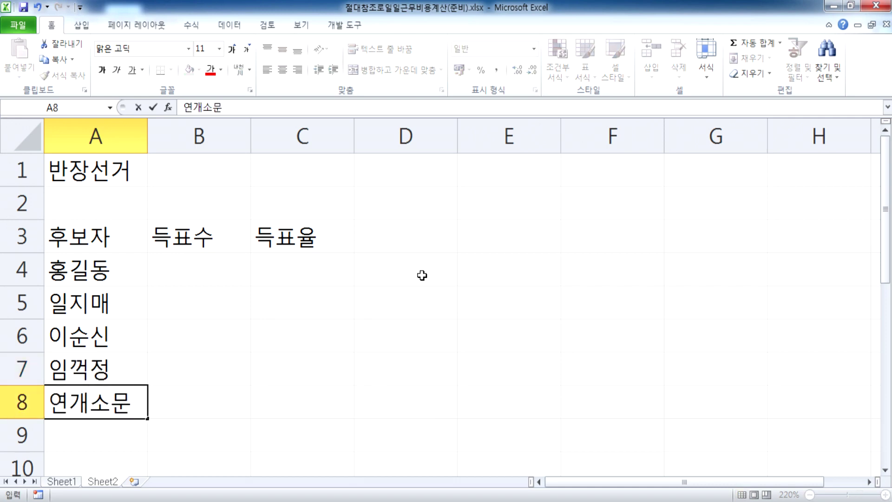
# Step: Collapse the ribbon and enter the vote counts 27, 57, 65, 42 and 33 in B4:B8
pyautogui.doubleClick(57, 27)
pyautogui.click(154, 192)
pyautogui.write('27')
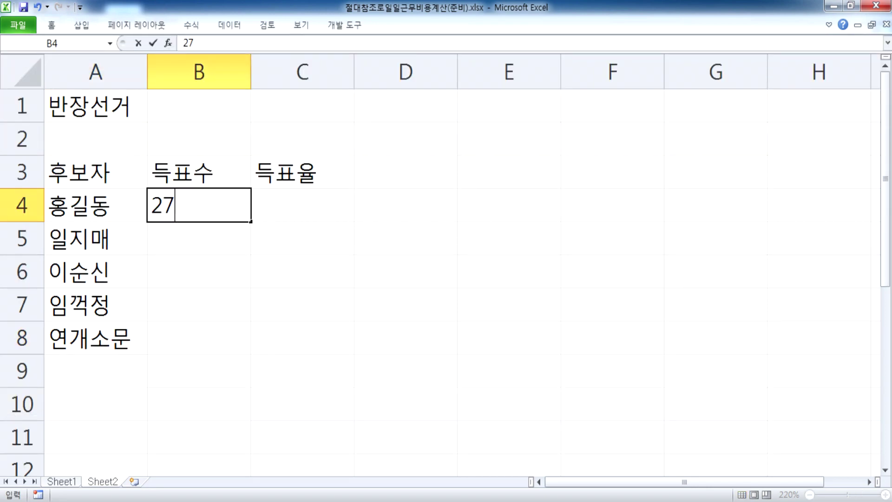
pyautogui.press('Return')
pyautogui.write('57')
pyautogui.press('Return')
pyautogui.write('65')
pyautogui.press('Return')
pyautogui.write('42')
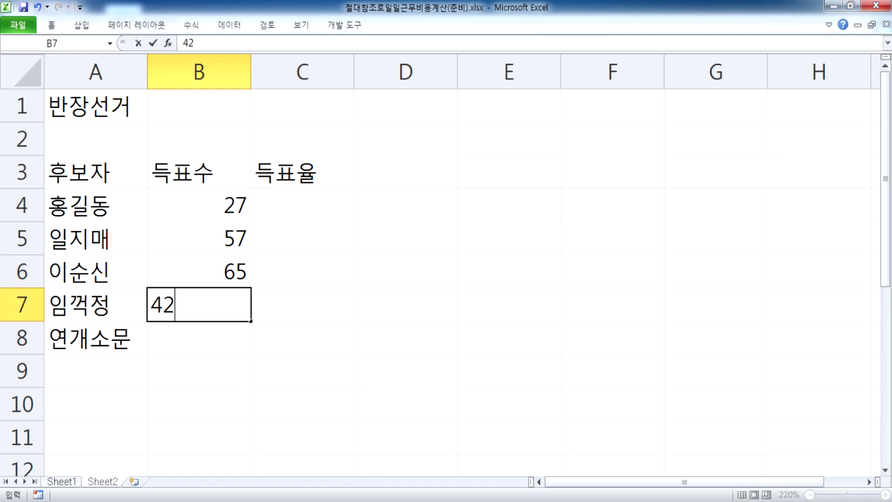
pyautogui.press('Return')
pyautogui.write('33')
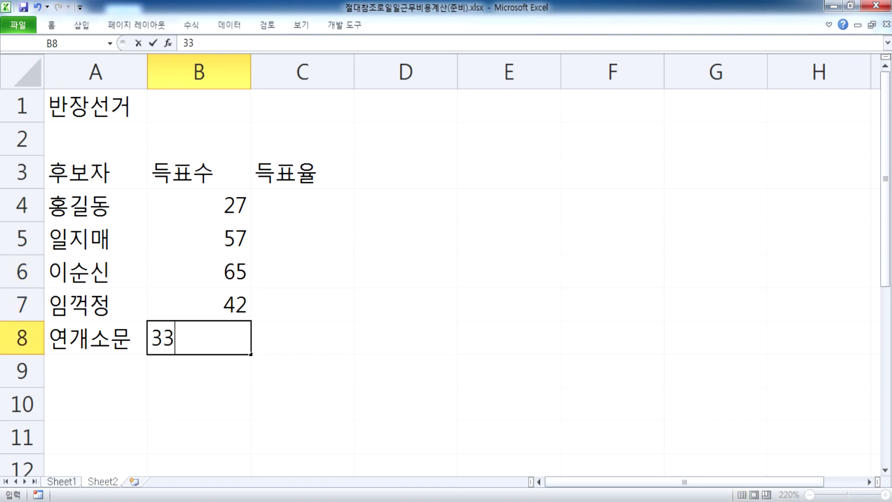
pyautogui.press('Return')
# Step: Add the total label 합계 in A9 below the candidates
pyautogui.click(95, 370)
pyautogui.write('합계')
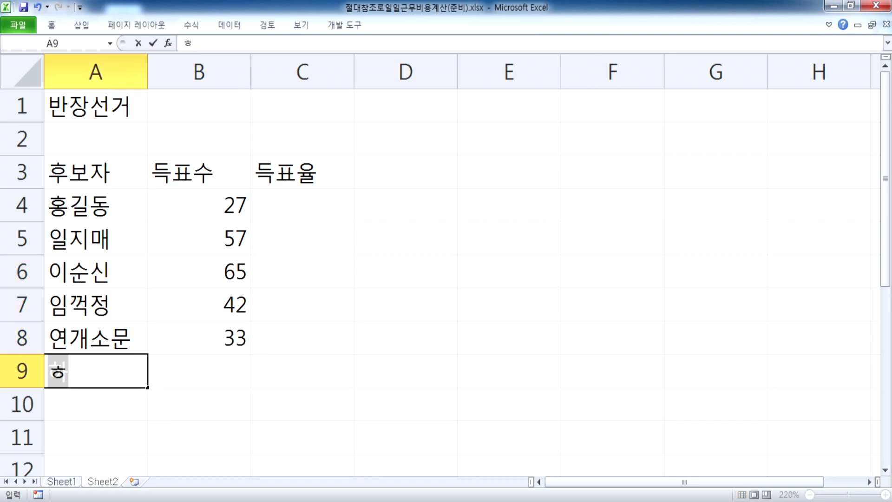
pyautogui.press('Tab')
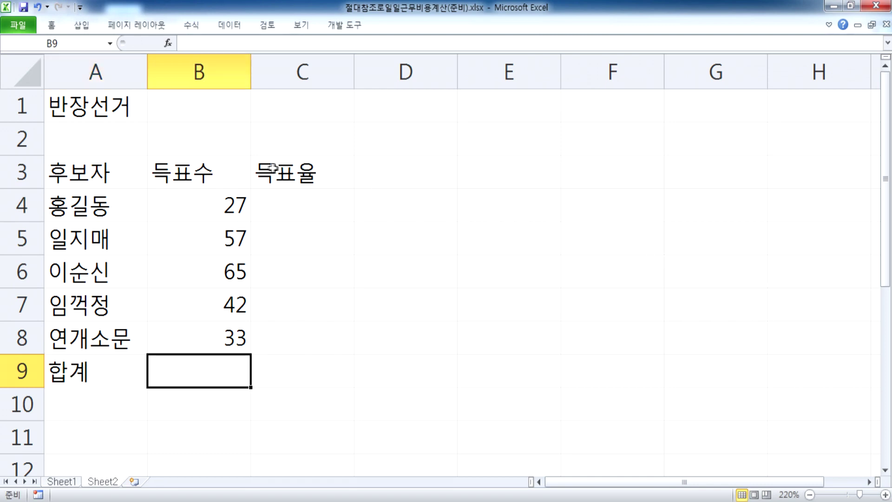
# Step: Examine the vote counts in B4:B8, the empty total cell B9, and the candidate and votes in A6:B6
pyautogui.moveTo(219, 205); pyautogui.dragTo(215, 339)
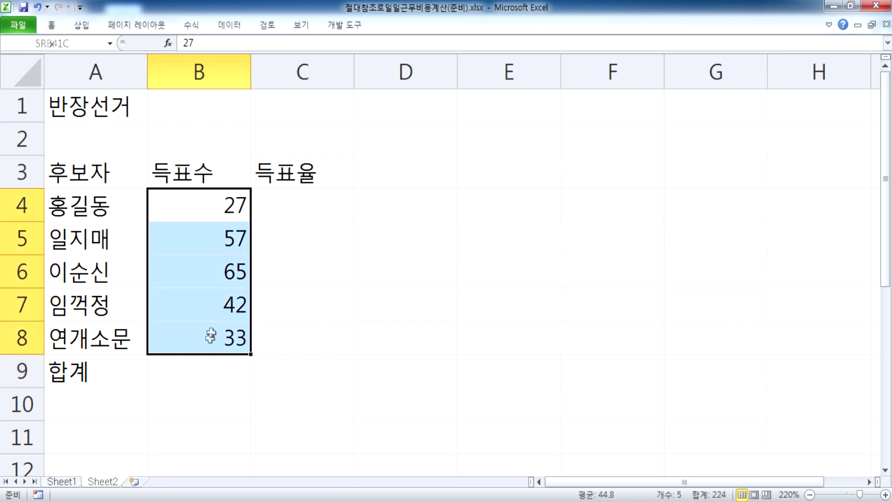
pyautogui.click(208, 369)
pyautogui.click(93, 275)
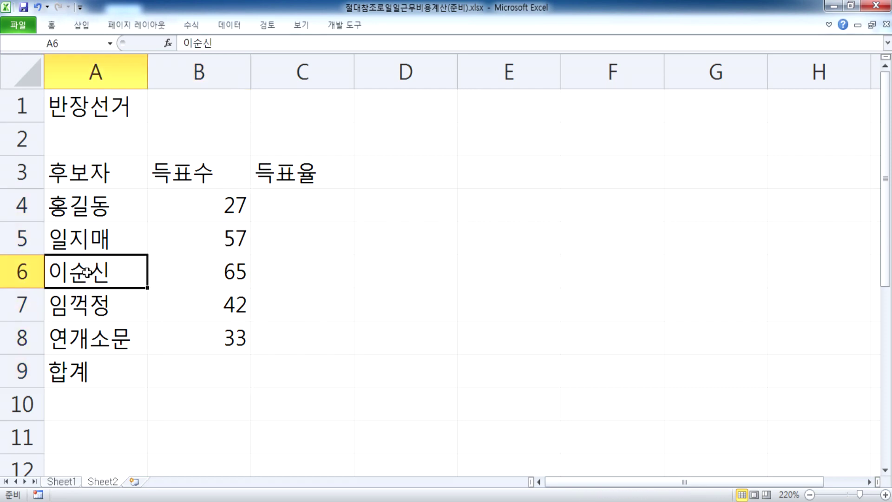
pyautogui.click(205, 271)
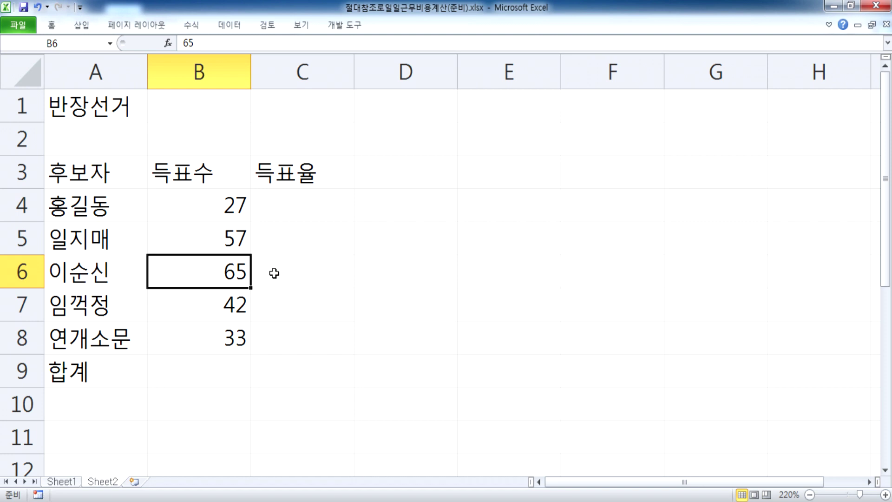
# Step: Total the vote counts in B9 with an AutoSum of B4:B8
pyautogui.click(196, 376)
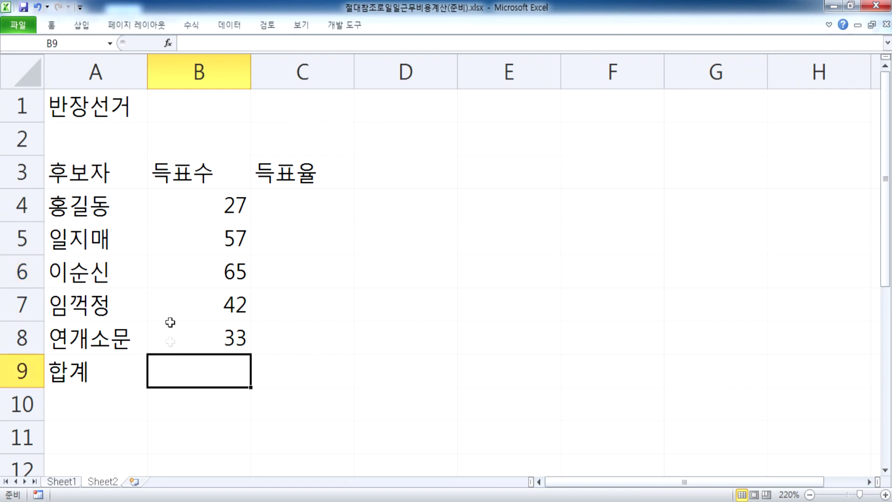
pyautogui.click(191, 25)
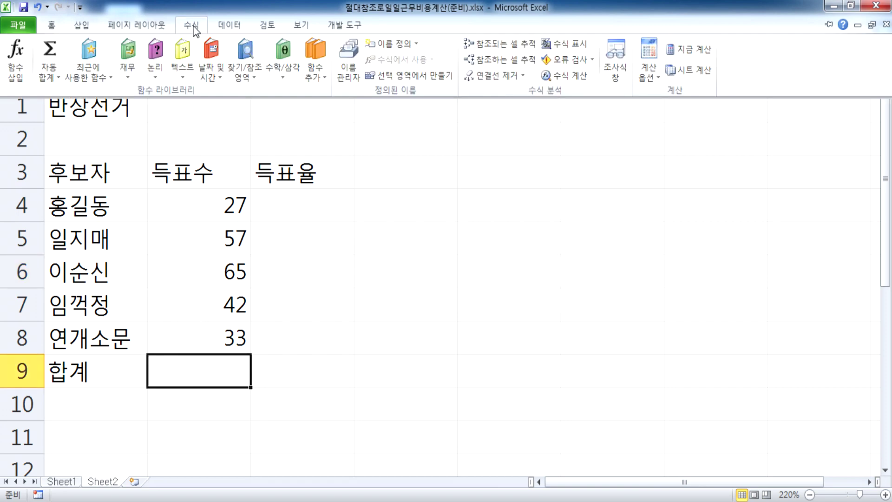
pyautogui.click(51, 52)
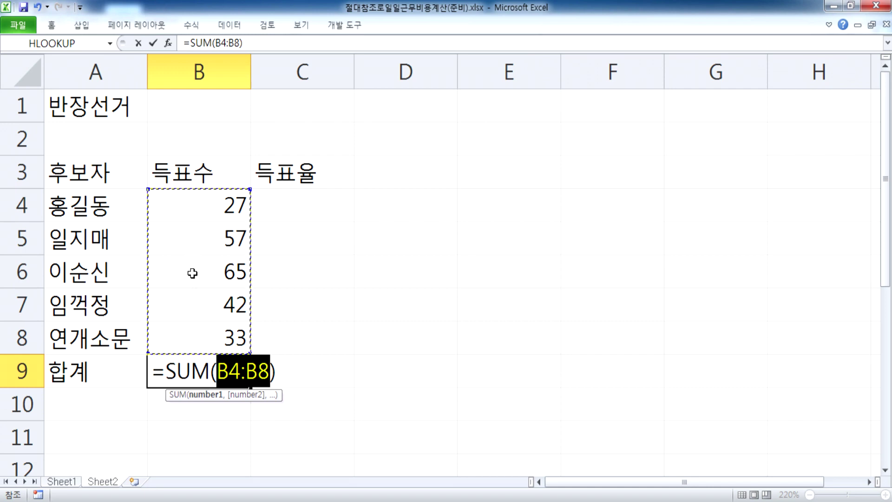
pyautogui.press('Return')
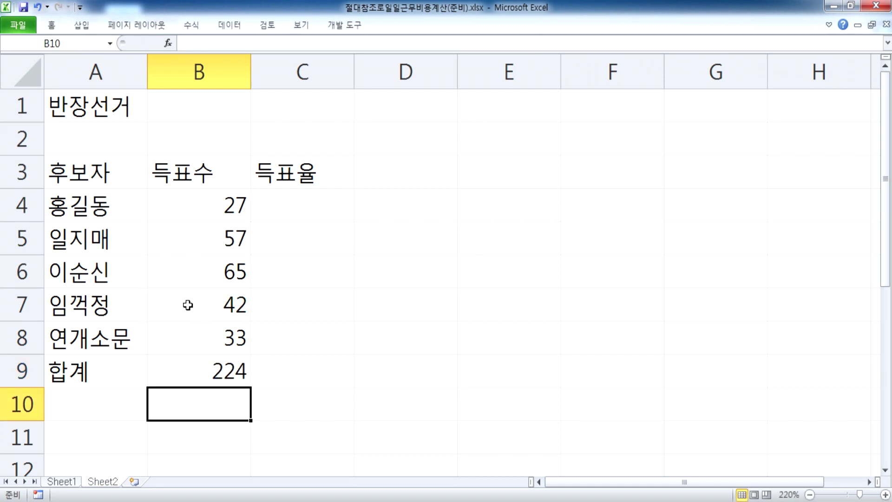
pyautogui.click(208, 380)
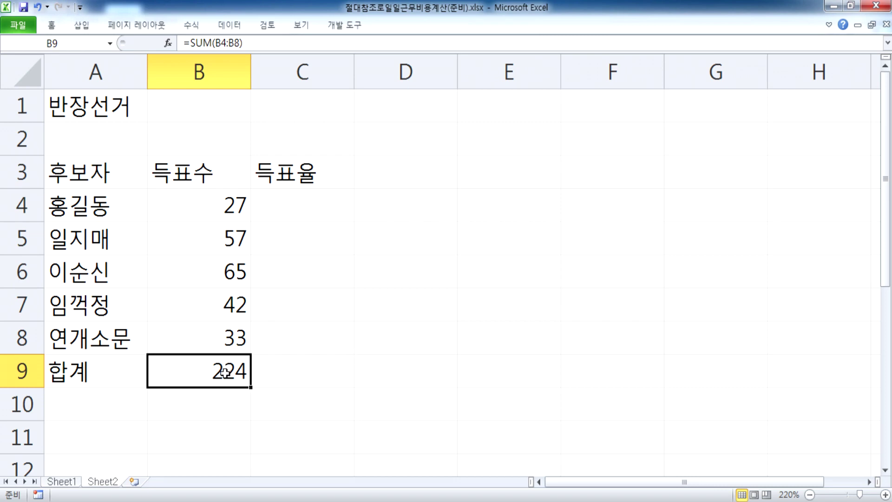
# Step: Enter a vote share formula in C4 that divides the first candidate's votes by the total, =B4/B9
pyautogui.click(321, 210)
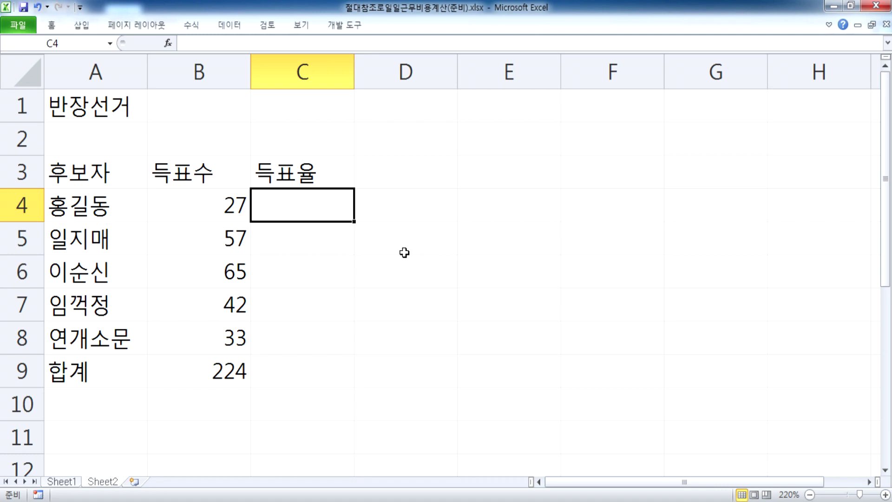
pyautogui.write('=')
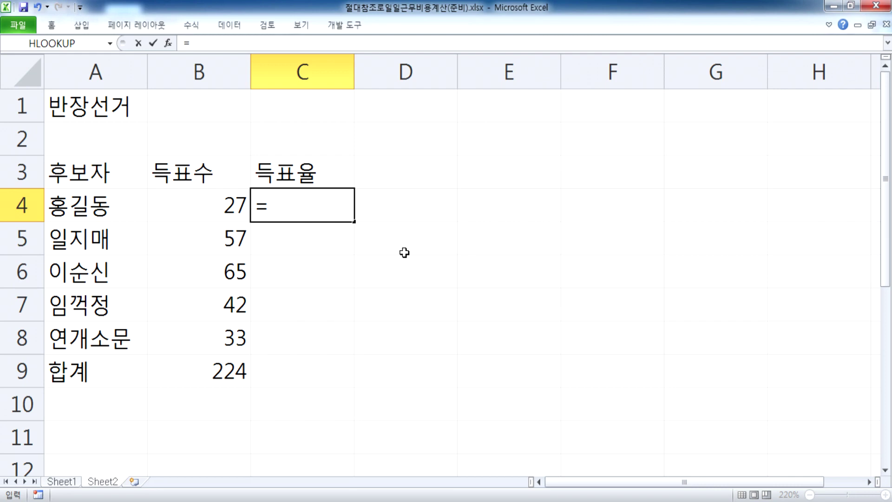
pyautogui.click(195, 202)
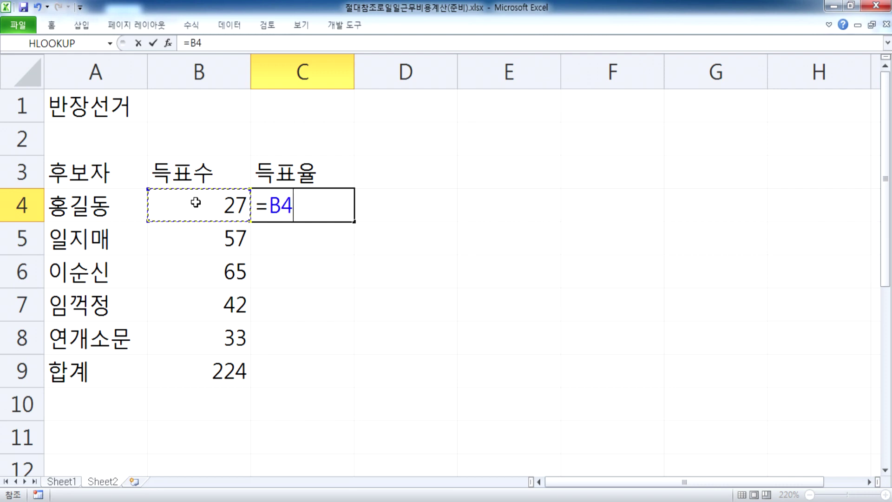
pyautogui.write('/')
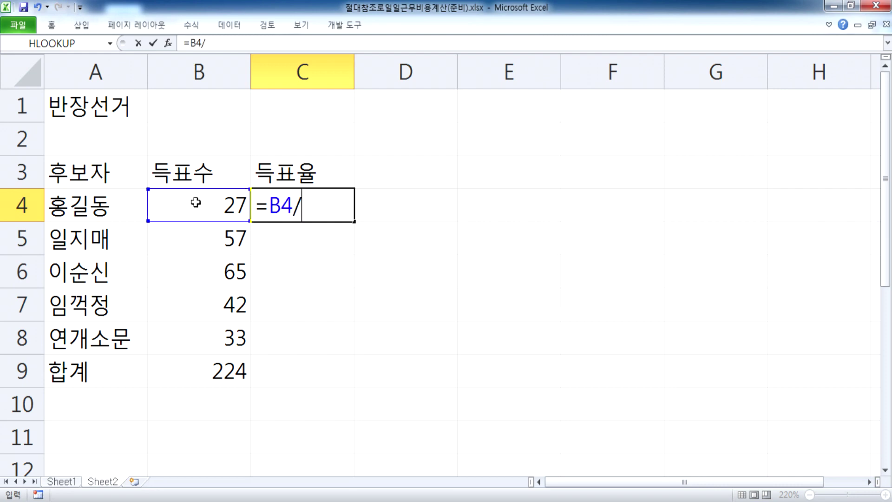
pyautogui.click(215, 372)
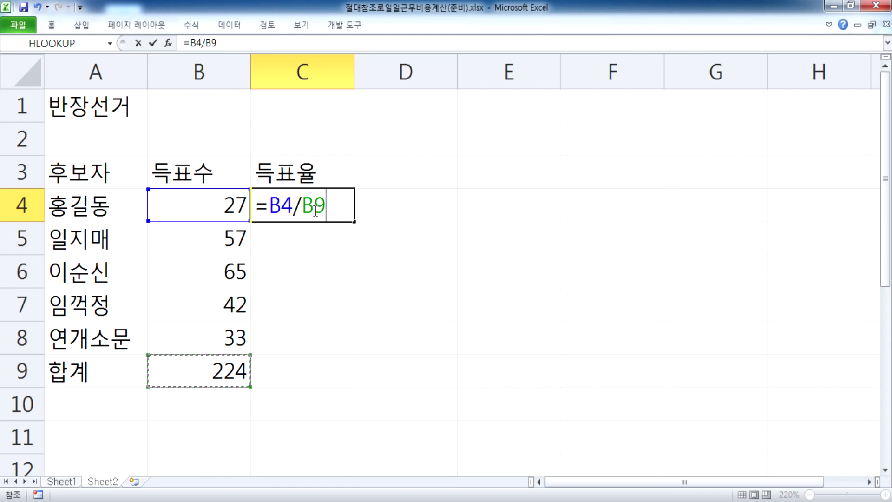
# Step: Finish C4's formula as =B4/$B$9 and format the result as a percentage with one decimal place
pyautogui.press('F4')
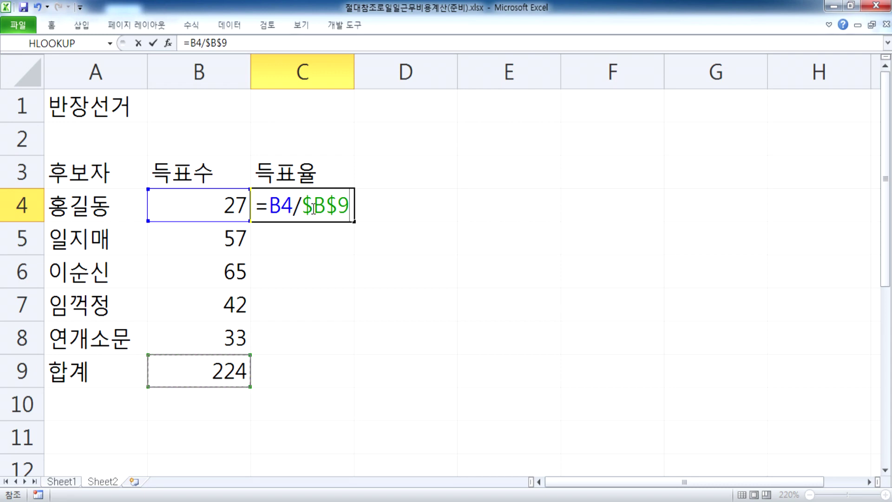
pyautogui.press('Return')
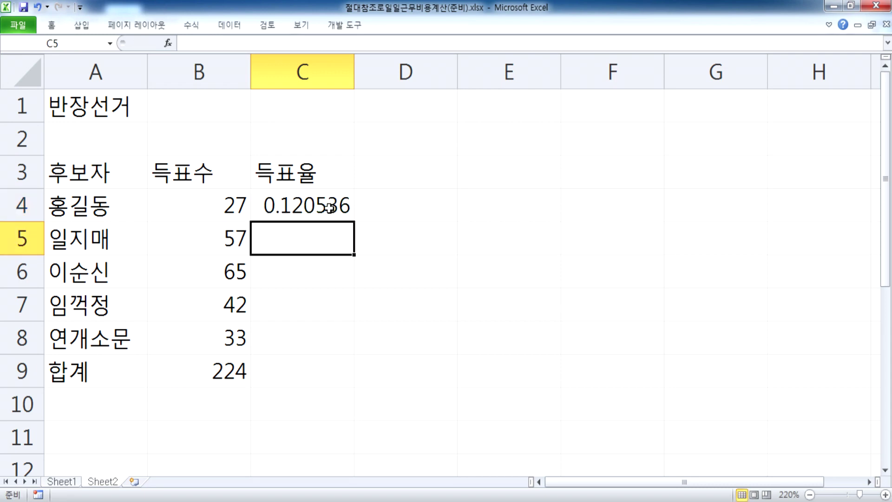
pyautogui.click(318, 216)
pyautogui.doubleClick(51, 24)
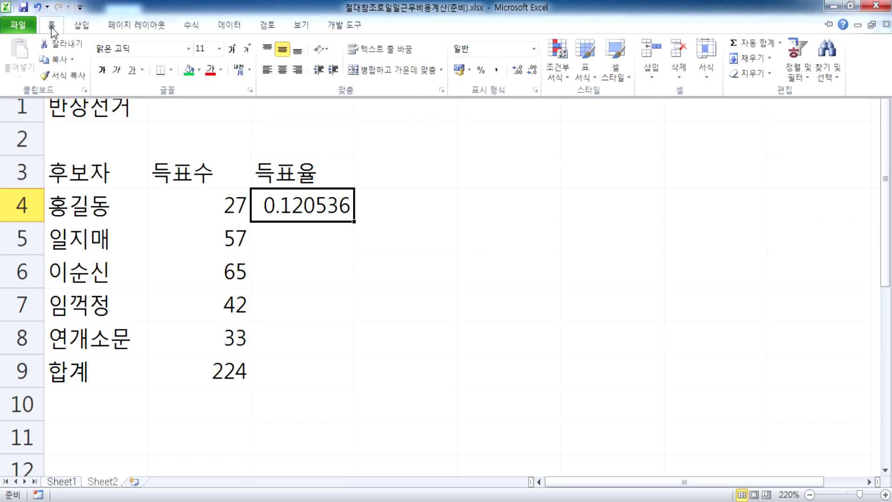
pyautogui.click(483, 72)
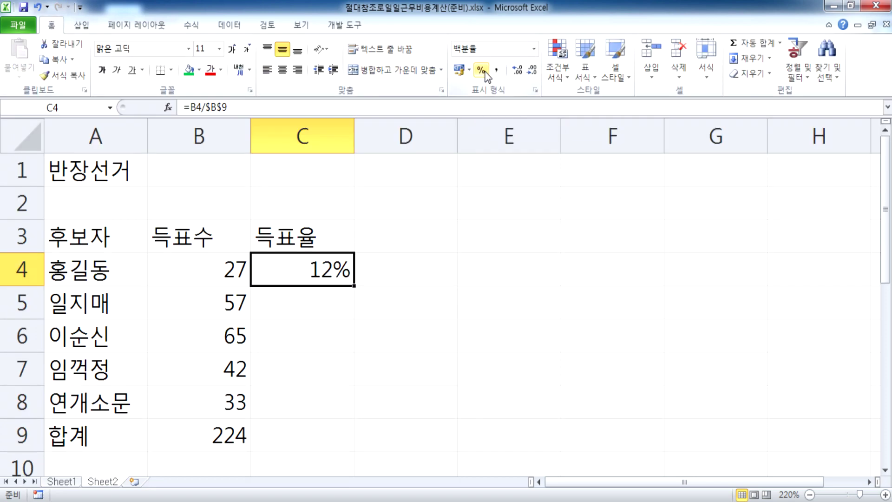
pyautogui.click(519, 71)
pyautogui.click(520, 71)
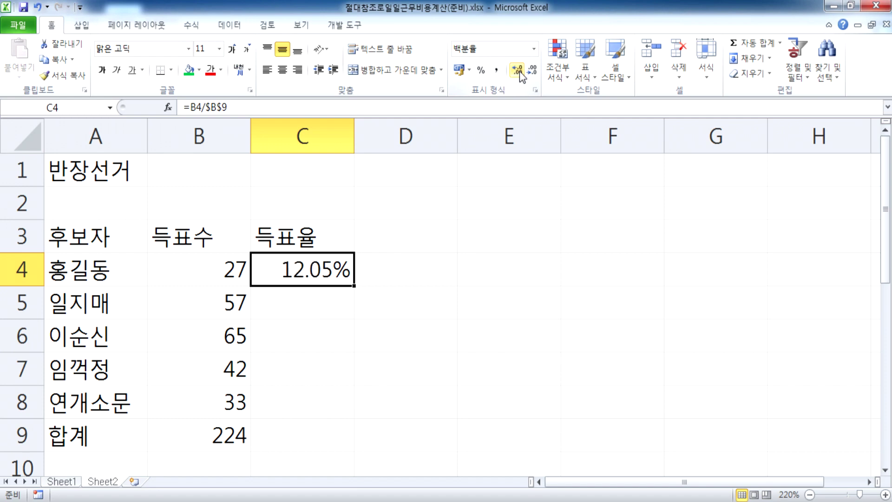
pyautogui.click(531, 71)
# Step: Fill the vote-share formula from C4 down to the total row at C9
pyautogui.scroll(-1, 396, 223)
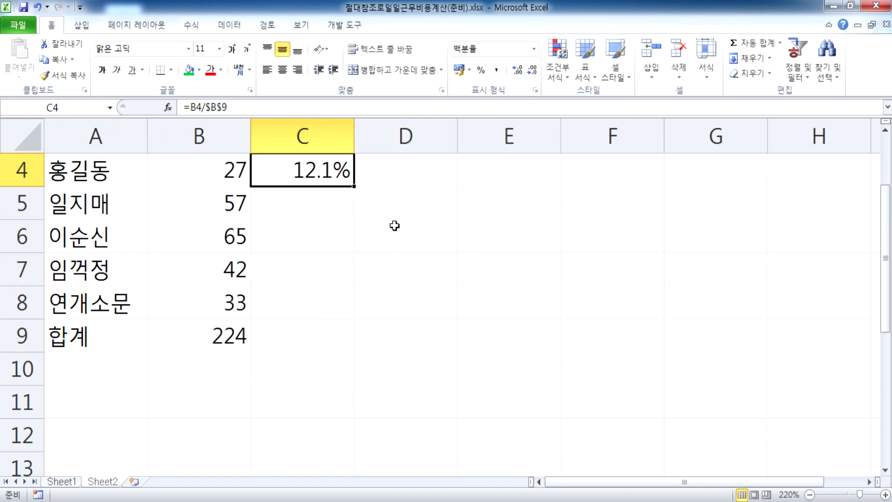
pyautogui.moveTo(354, 186); pyautogui.dragTo(339, 337)
pyautogui.scroll(1, 409, 331)
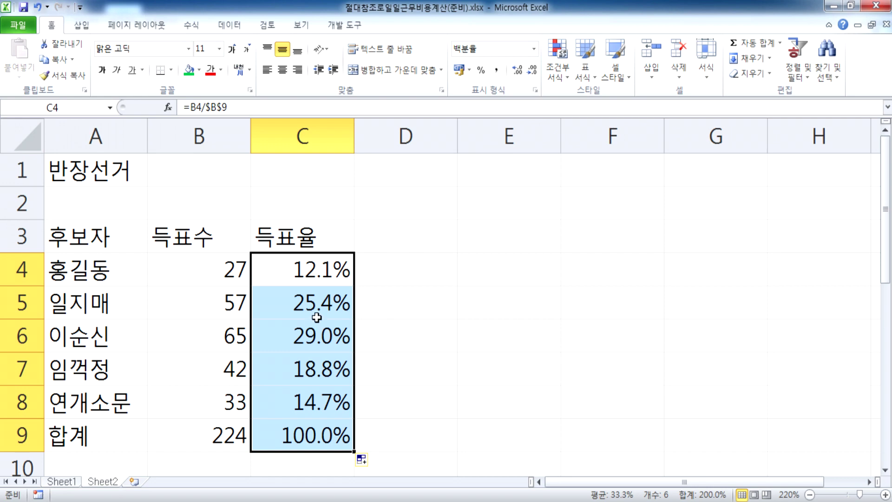
# Step: Undo the fill, the percentage and decimal formatting, and the formula entry so that C4 is empty
pyautogui.hotkey('ctrl', 'z')
pyautogui.hotkey('ctrl', 'z')
pyautogui.hotkey('ctrl', 'z')
pyautogui.hotkey('ctrl', 'z')
pyautogui.hotkey('ctrl', 'z')
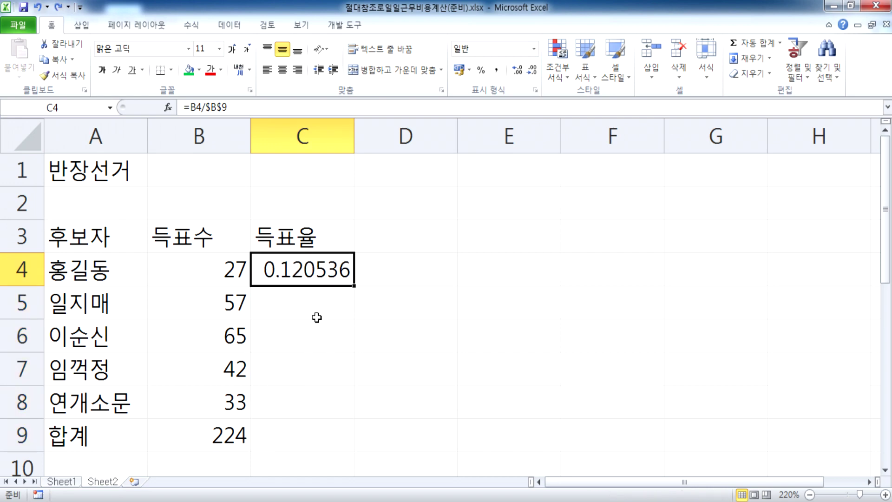
pyautogui.hotkey('ctrl', 'z')
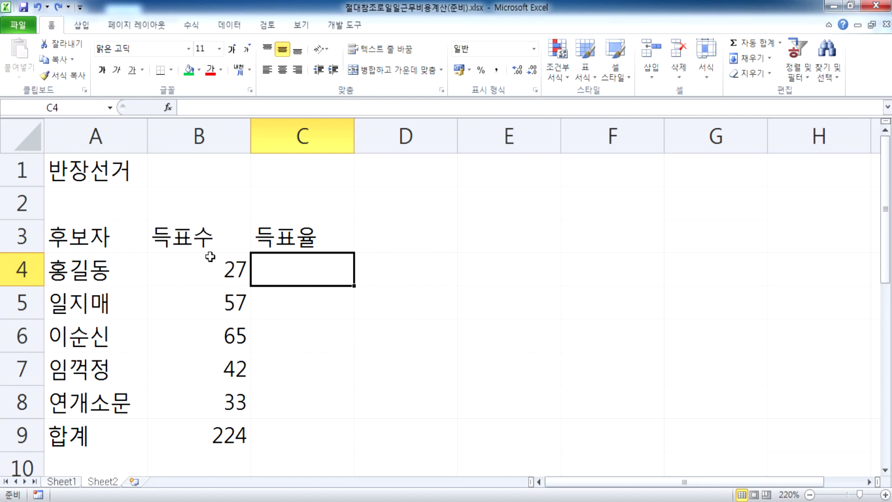
# Step: Enter the formula =B4/B9 in C4 with a relative reference to the total
pyautogui.click(884, 470)
pyautogui.click(885, 470)
pyautogui.write('=')
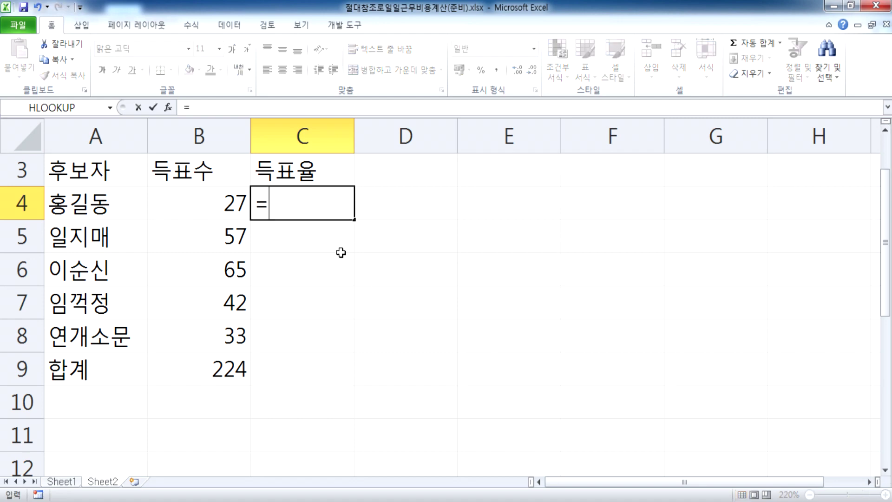
pyautogui.click(216, 206)
pyautogui.write('/')
pyautogui.click(205, 364)
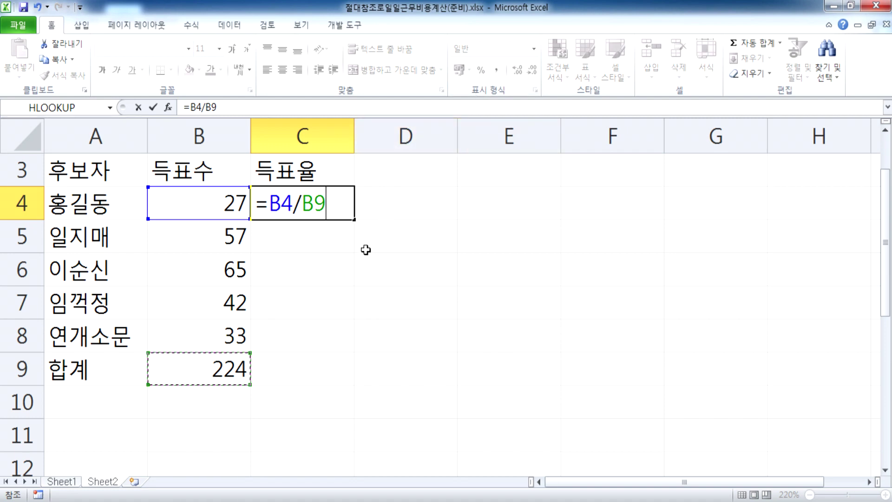
pyautogui.press('Return')
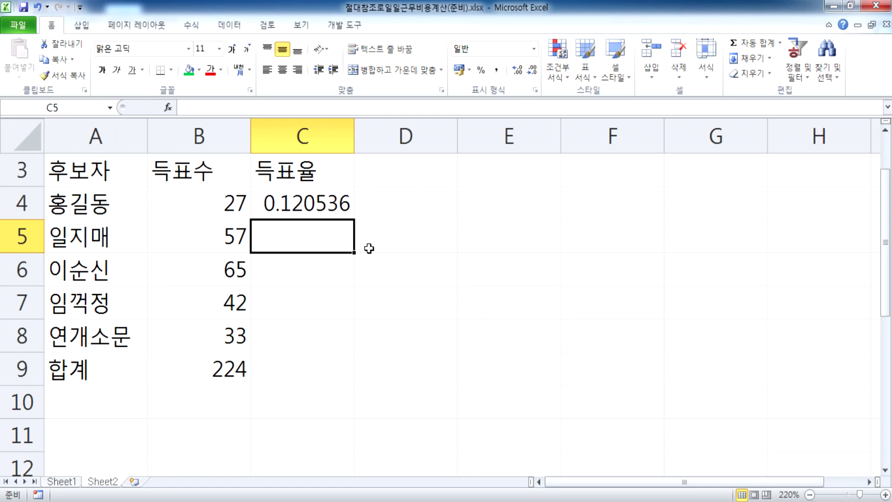
# Step: Enter the formula =B5/B9 in C5 for the second candidate's vote share
pyautogui.write('=')
pyautogui.click(226, 229)
pyautogui.write('/')
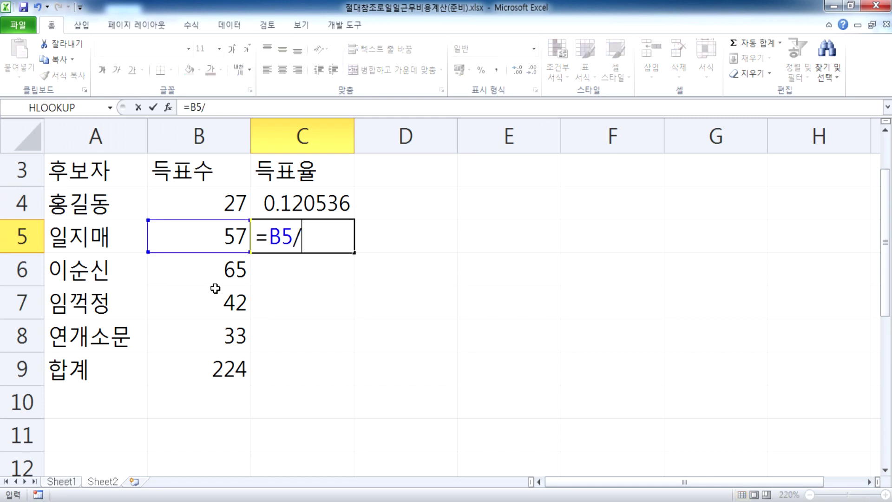
pyautogui.click(191, 361)
pyautogui.press('Return')
# Step: Enter the formula =B6/B9 in C6 for the third candidate's vote share
pyautogui.write('=')
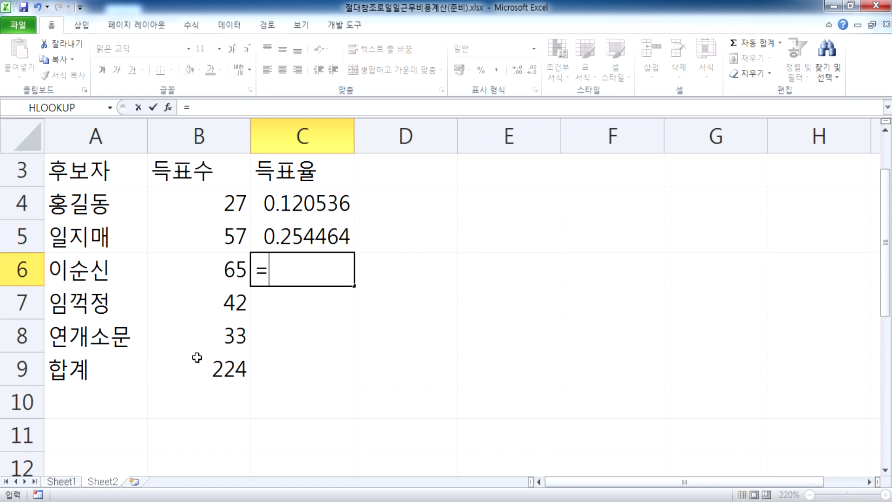
pyautogui.click(199, 278)
pyautogui.write('/')
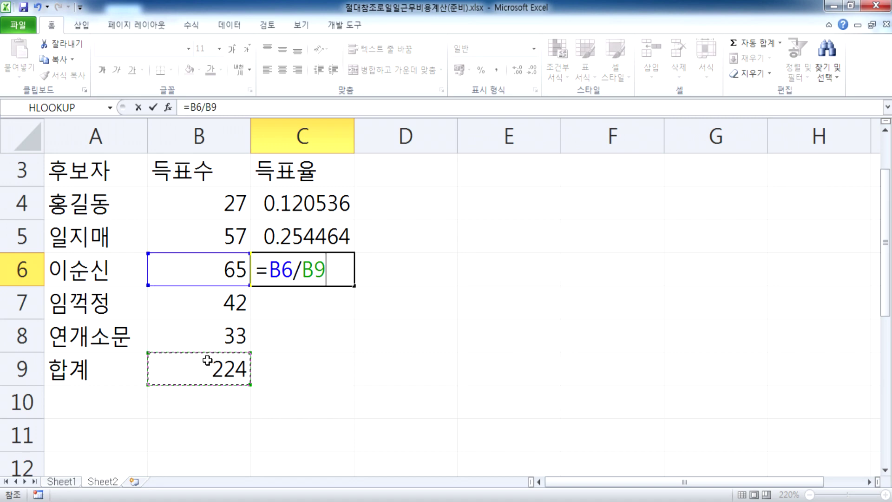
pyautogui.click(207, 360)
pyautogui.press('Return')
# Step: Enter the formula =B7/B9 in C7 for the fourth candidate's vote share
pyautogui.write('=')
pyautogui.click(224, 304)
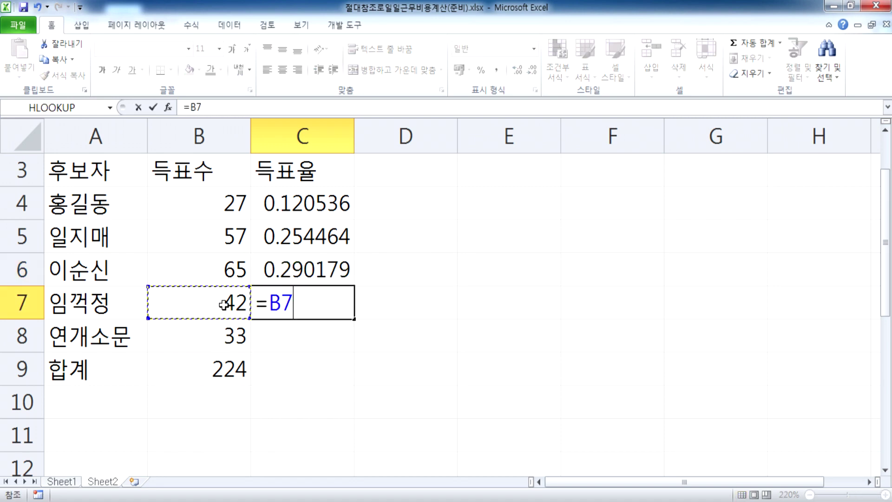
pyautogui.write('/')
pyautogui.click(233, 367)
pyautogui.press('Return')
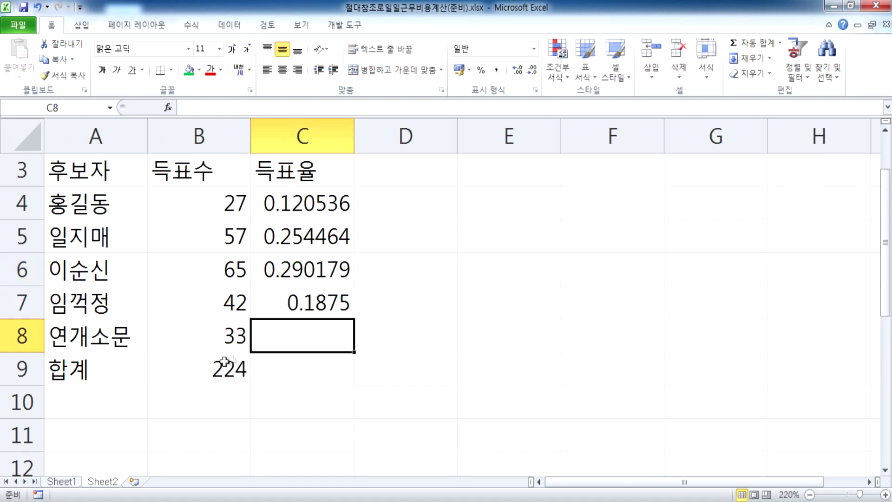
# Step: Enter the formula =B8/B9 in C8 for the fifth candidate's vote share
pyautogui.write('=')
pyautogui.click(210, 337)
pyautogui.write('/')
pyautogui.click(205, 369)
pyautogui.press('Return')
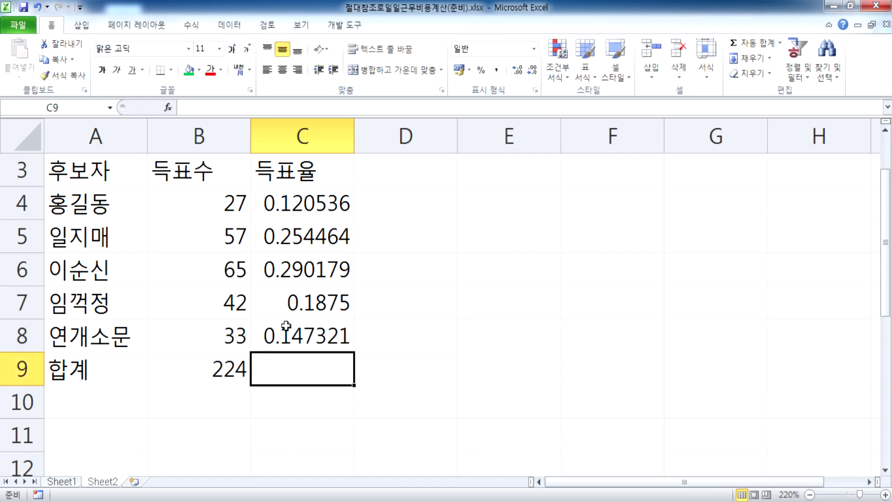
# Step: Show the formulas in the sheet and examine which cells the vote-share formulas in C4:C8 refer to
pyautogui.hotkey('ctrl', '`')
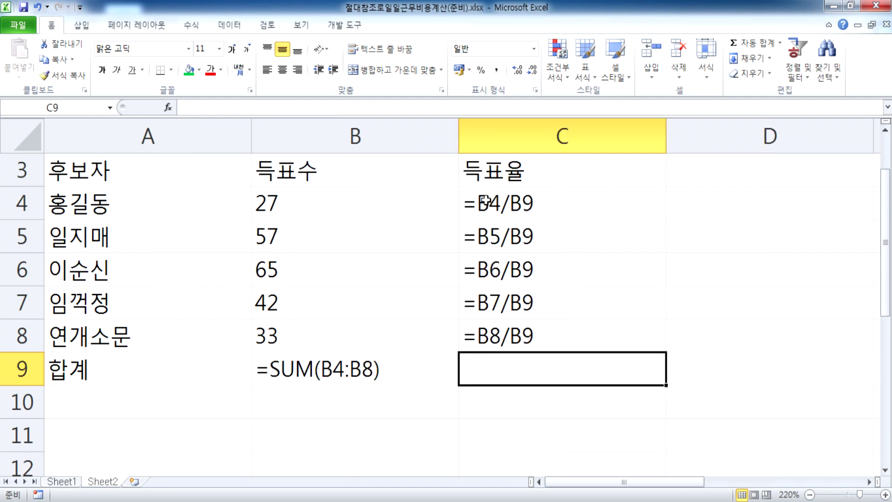
pyautogui.click(316, 202)
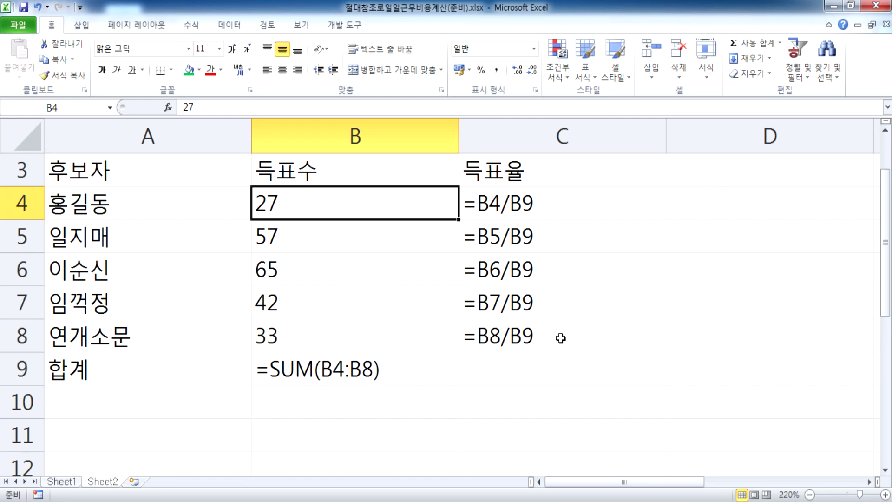
pyautogui.moveTo(580, 212); pyautogui.dragTo(576, 335)
pyautogui.press('F2')
pyautogui.click(395, 201)
# Step: Enter the note 왼쪽/B9 in D4 beside the first vote-share formula
pyautogui.click(679, 203)
pyautogui.write('외쪽/')
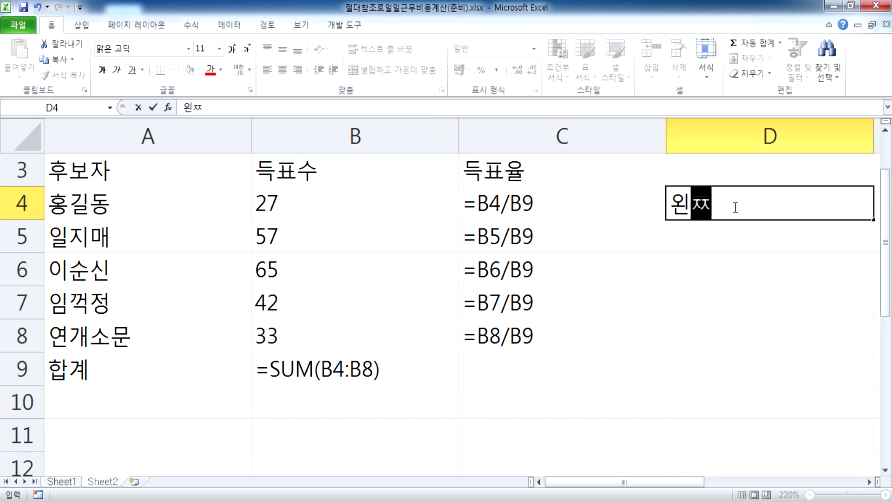
pyautogui.write('B9')
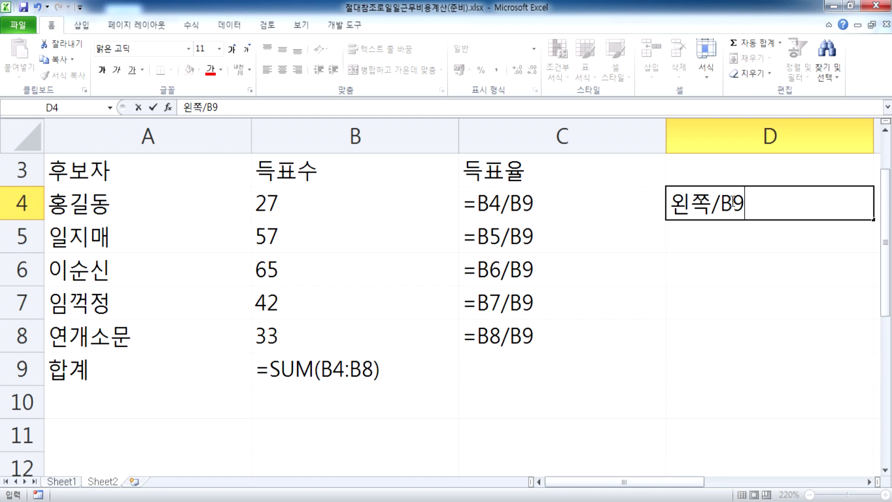
pyautogui.click(713, 235)
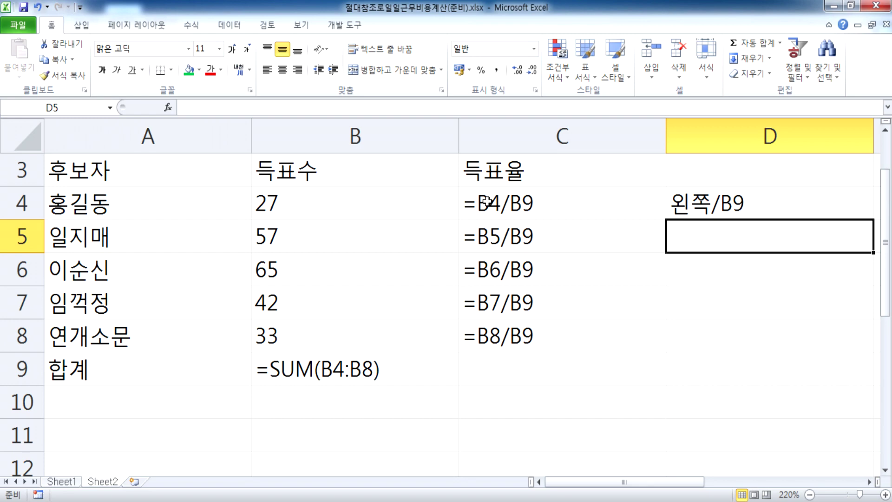
# Step: Try changing B9 in C4's formula to the absolute reference $B$9, and cancel the edit
pyautogui.doubleClick(521, 200)
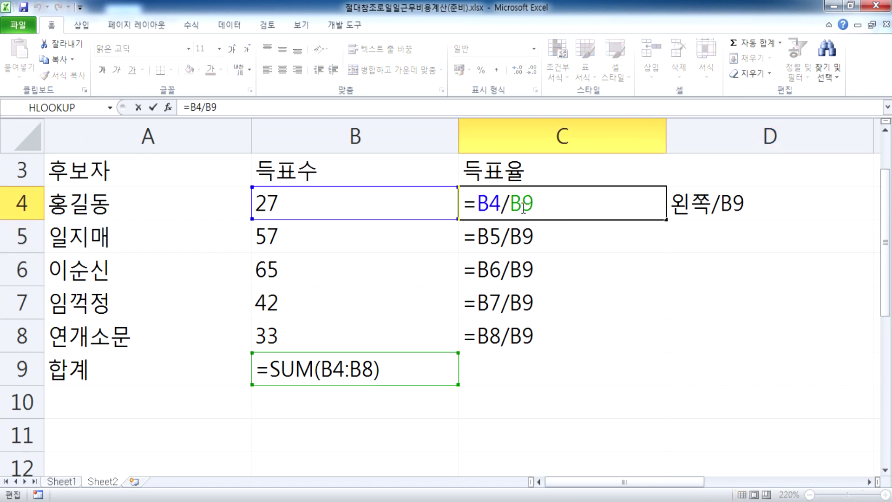
pyautogui.press('F4')
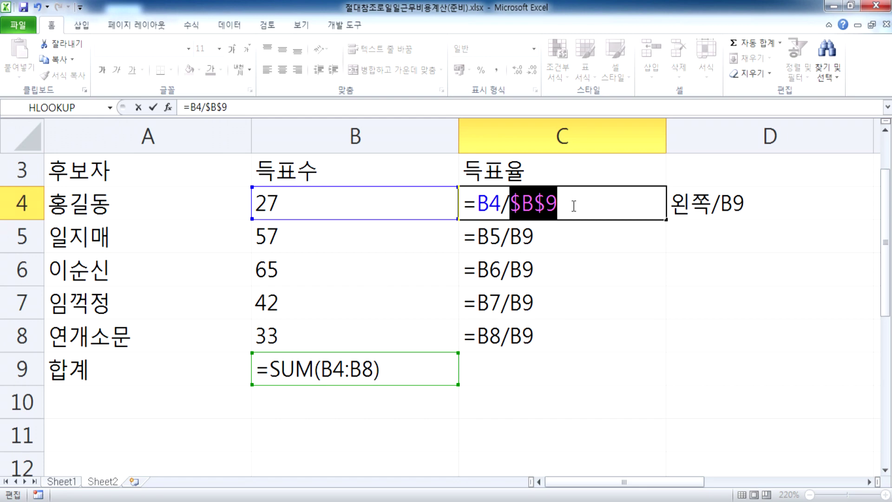
pyautogui.press('Escape')
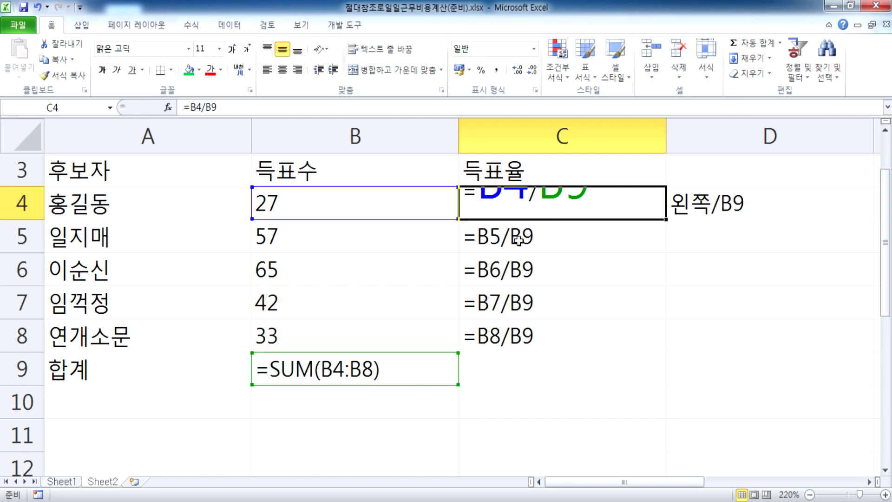
# Step: Switch the sheet back to showing results, try filling C4's formula down to C8, and undo the fill
pyautogui.hotkey('ctrl', '`')
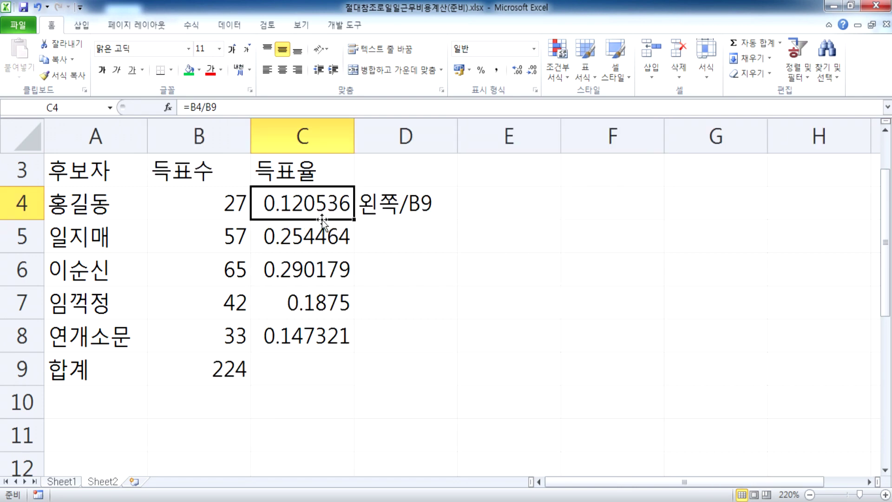
pyautogui.moveTo(355, 223); pyautogui.dragTo(356, 352)
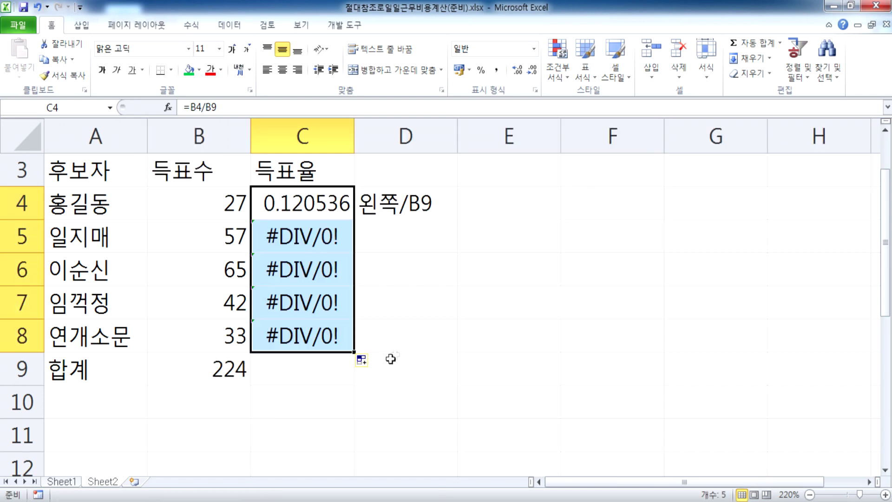
pyautogui.hotkey('ctrl', 'z')
# Step: Copy the relative formula in C4 down through C8 again, replacing the individually entered formulas
pyautogui.click(325, 242)
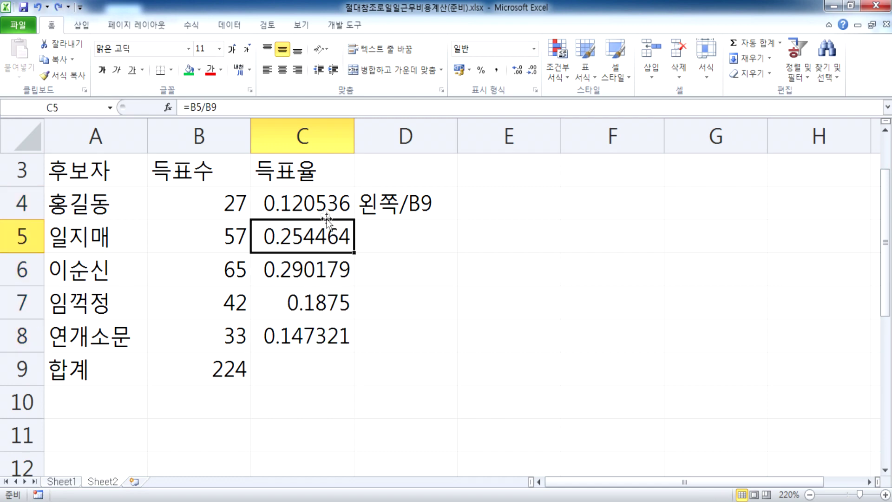
pyautogui.click(324, 205)
pyautogui.moveTo(354, 219); pyautogui.dragTo(355, 351)
# Step: Display the sheet's formulas and examine which cells the vote-share formulas in C4 and C5 refer to
pyautogui.hotkey('ctrl', '`')
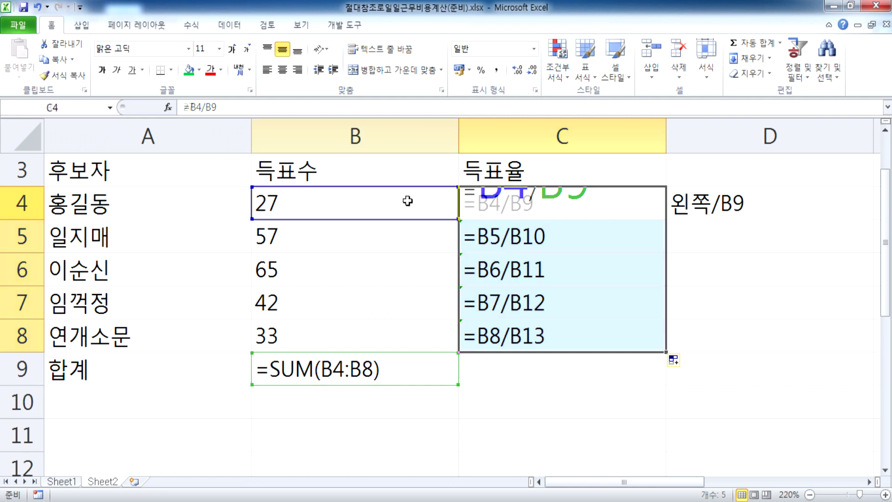
pyautogui.click(404, 200)
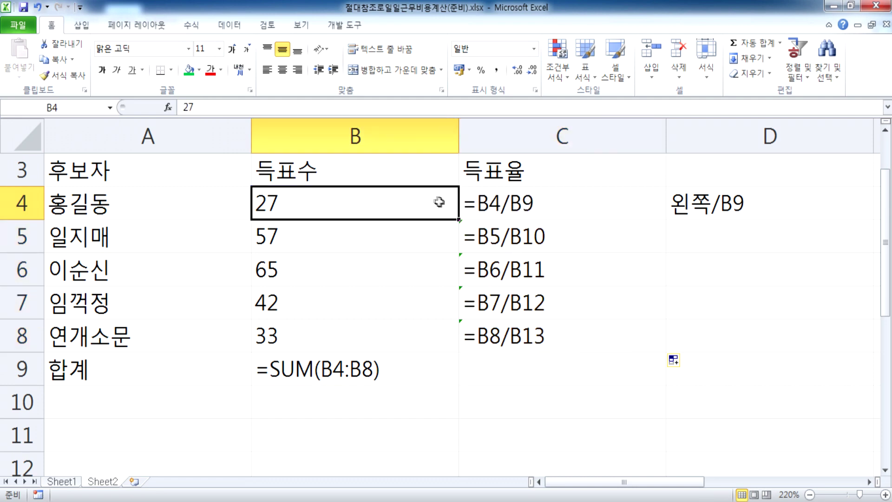
pyautogui.click(378, 267)
pyautogui.moveTo(353, 302); pyautogui.dragTo(349, 333)
pyautogui.doubleClick(350, 377)
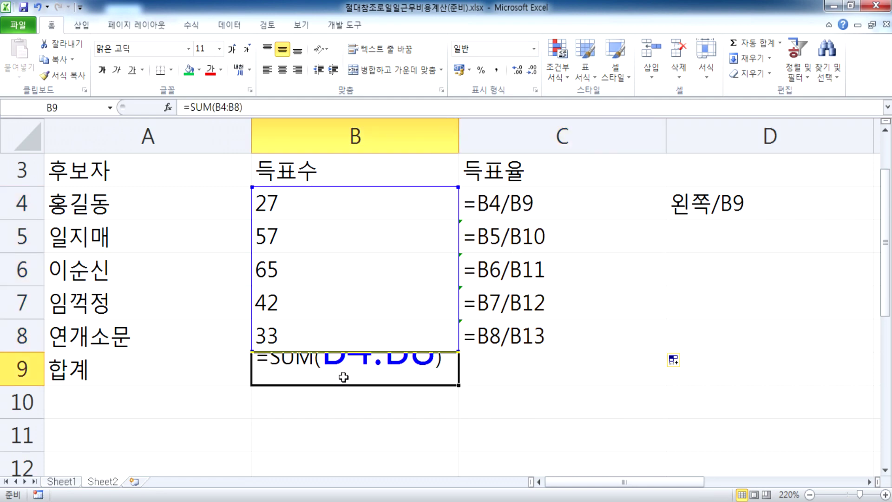
pyautogui.doubleClick(534, 215)
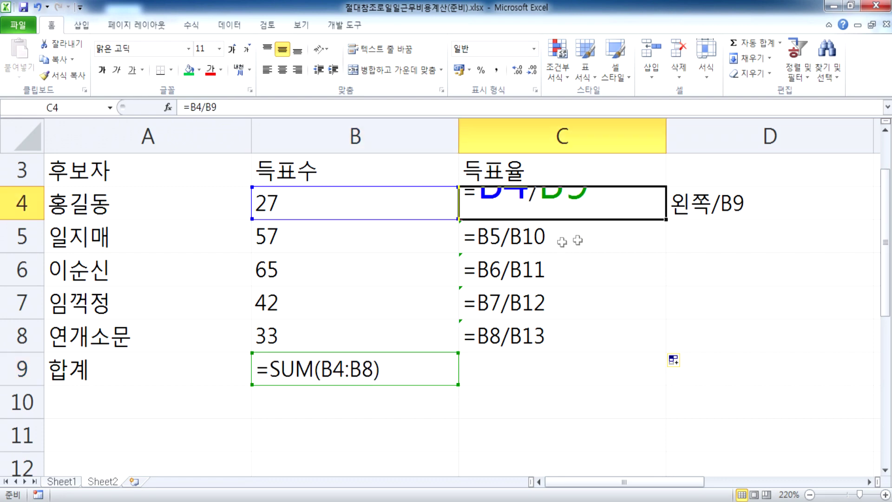
pyautogui.doubleClick(558, 247)
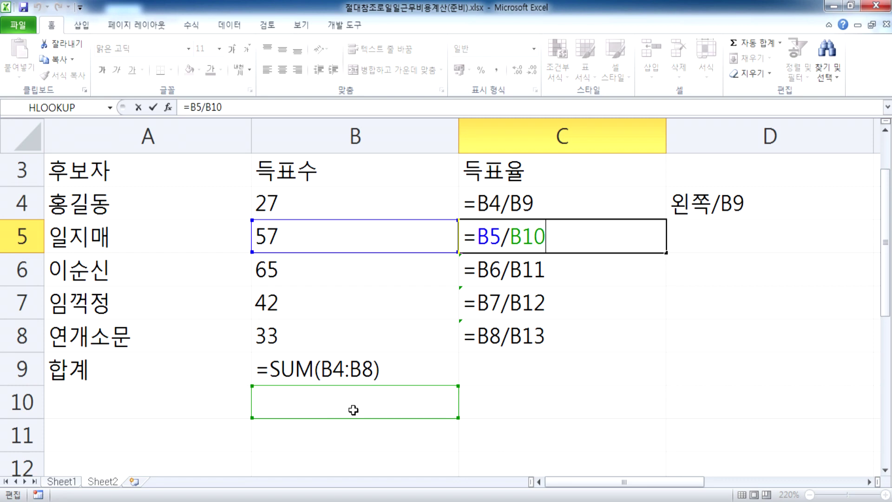
pyautogui.scroll(-1, 353, 410)
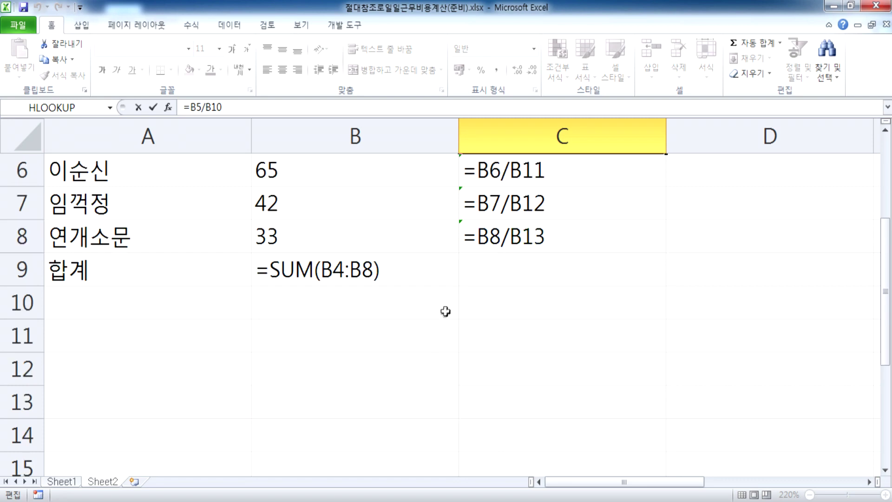
pyautogui.press('Return')
pyautogui.scroll(1, 452, 305)
pyautogui.click(511, 238)
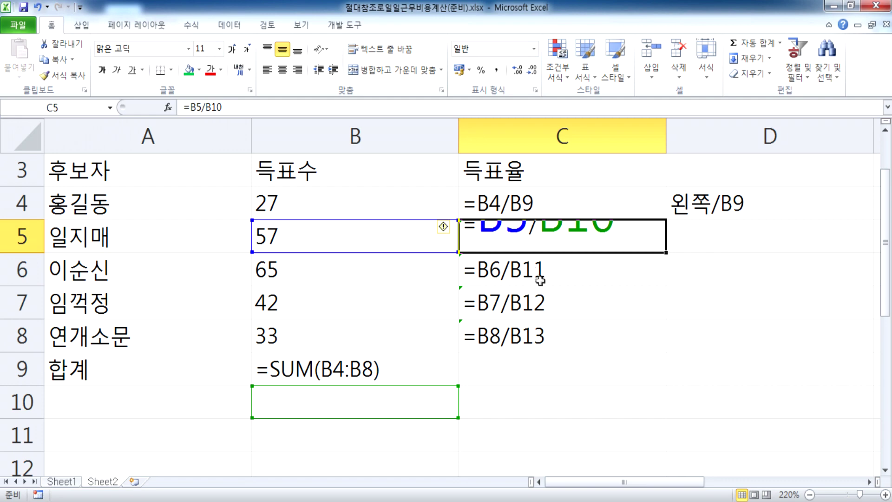
# Step: Switch the sheet back to showing results and trace the references used by the formulas in C4, C5 and C6
pyautogui.hotkey('ctrl', '`')
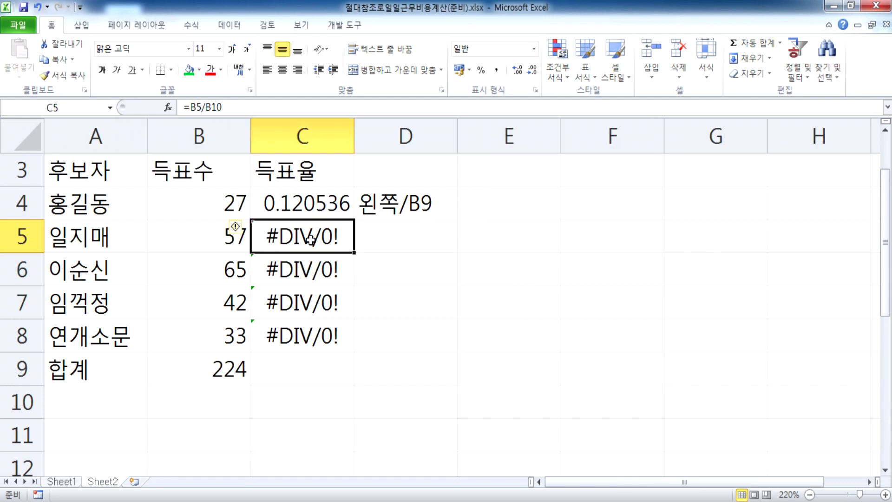
pyautogui.click(310, 272)
pyautogui.press('F2')
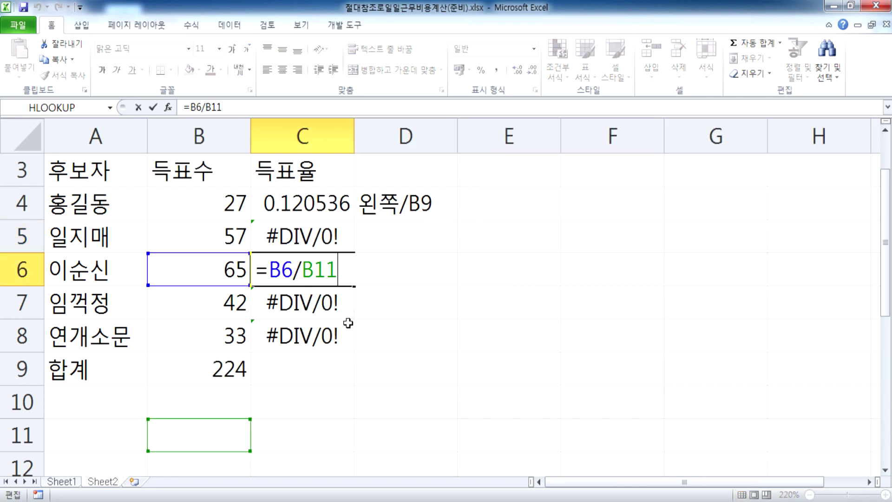
pyautogui.press('Escape')
pyautogui.click(309, 205)
pyautogui.press('F2')
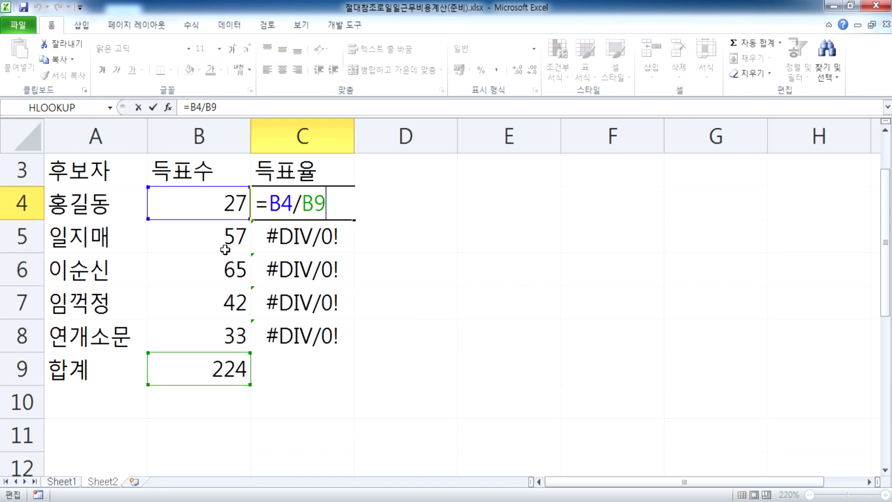
pyautogui.press('Return')
pyautogui.press('F2')
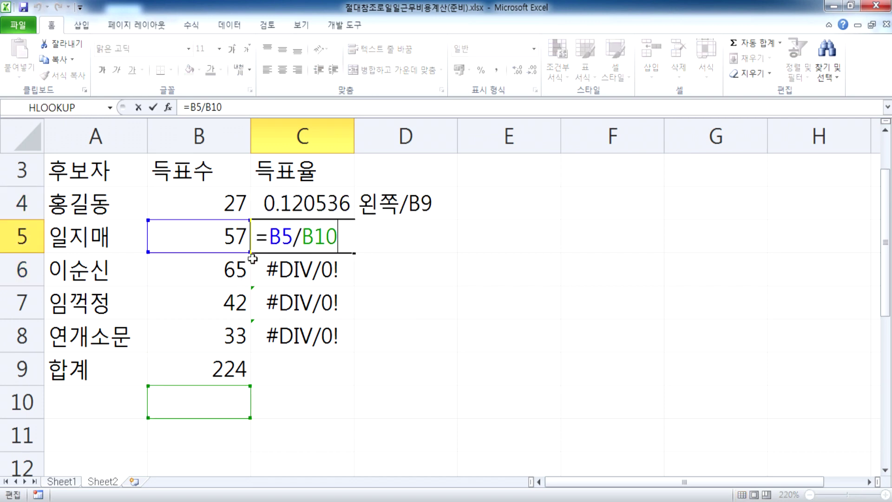
pyautogui.press('Escape')
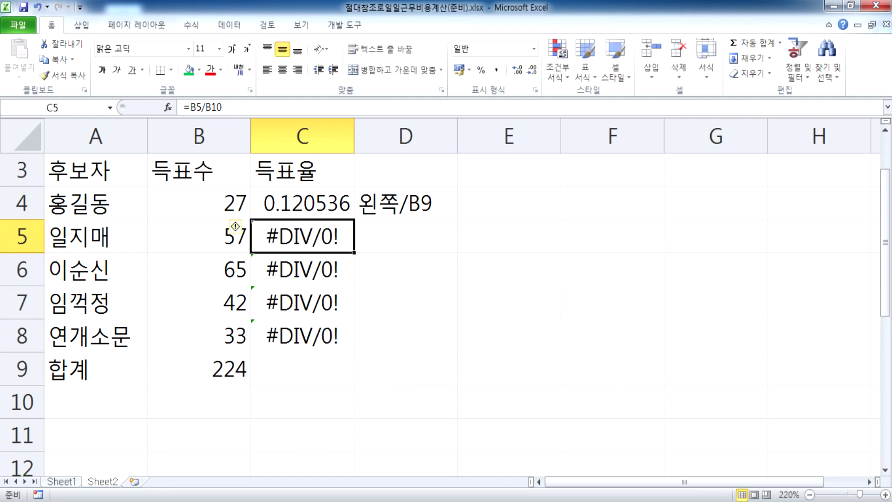
pyautogui.press('Down')
pyautogui.press('F2')
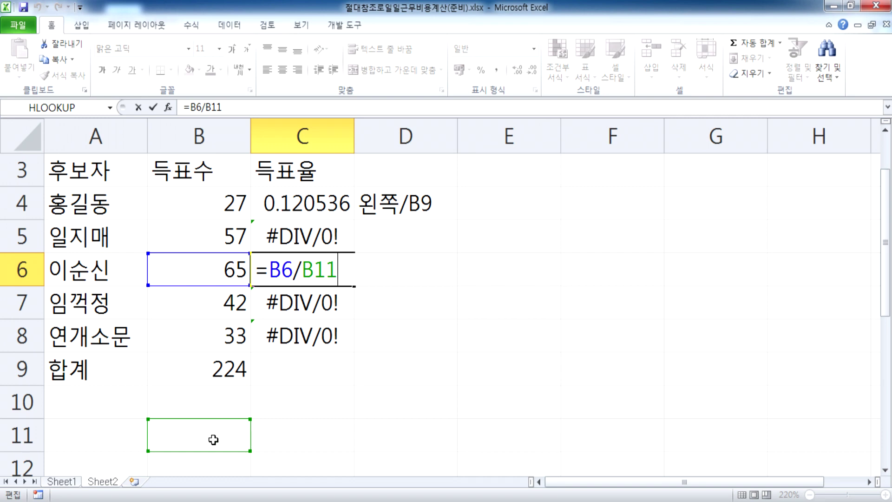
pyautogui.press('Escape')
# Step: Clear the vote-share formulas in C4:C8 and enter =B4/$B$9 in C4
pyautogui.moveTo(323, 204); pyautogui.dragTo(313, 335)
pyautogui.press('Delete')
pyautogui.click(308, 207)
pyautogui.write('=')
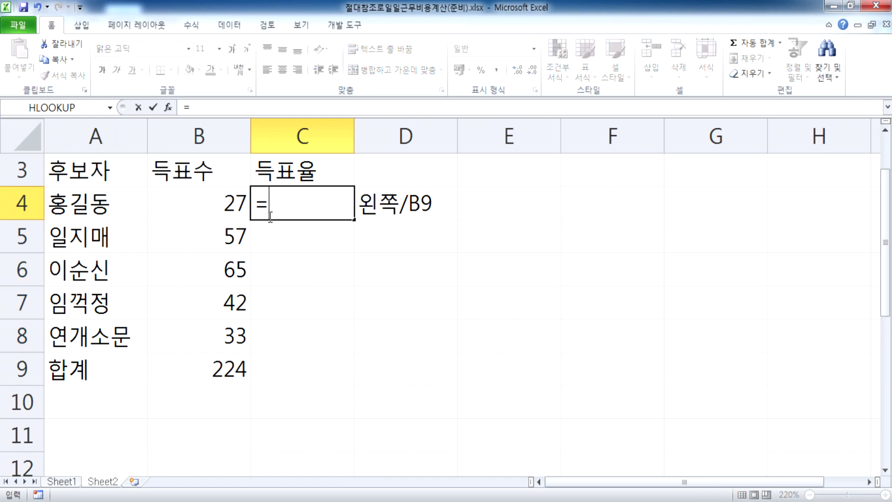
pyautogui.click(223, 205)
pyautogui.write('/')
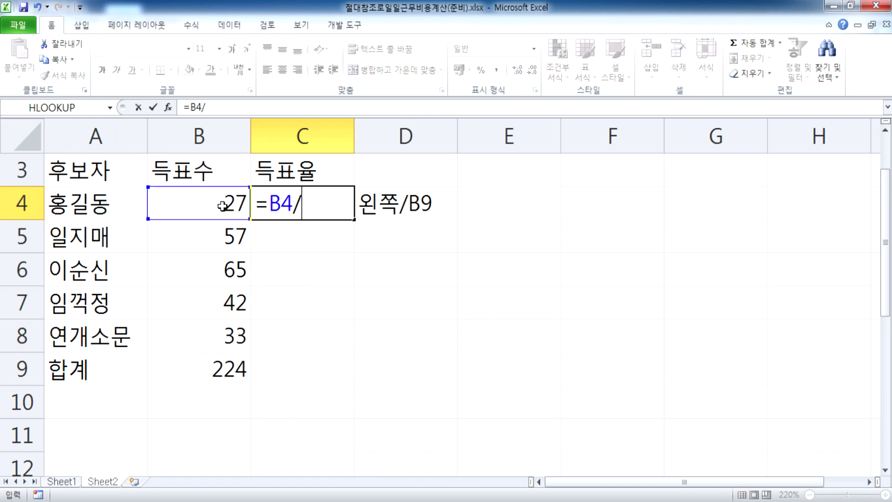
pyautogui.click(218, 369)
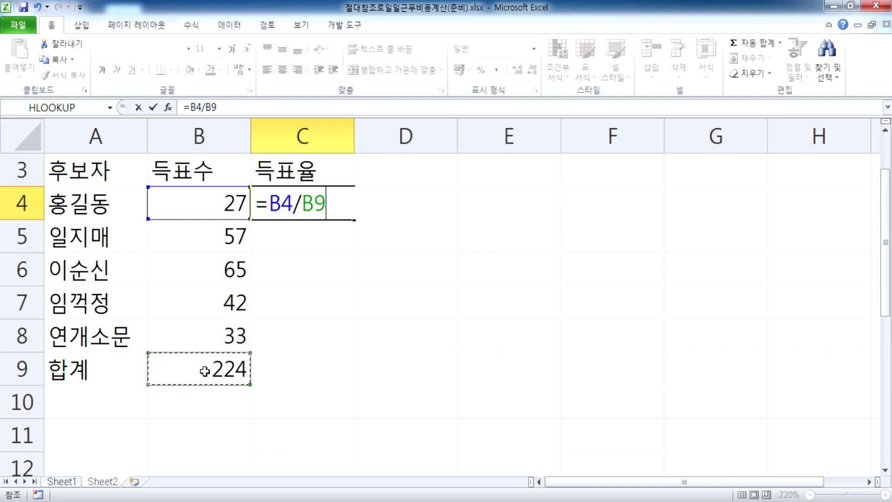
pyautogui.press('F4')
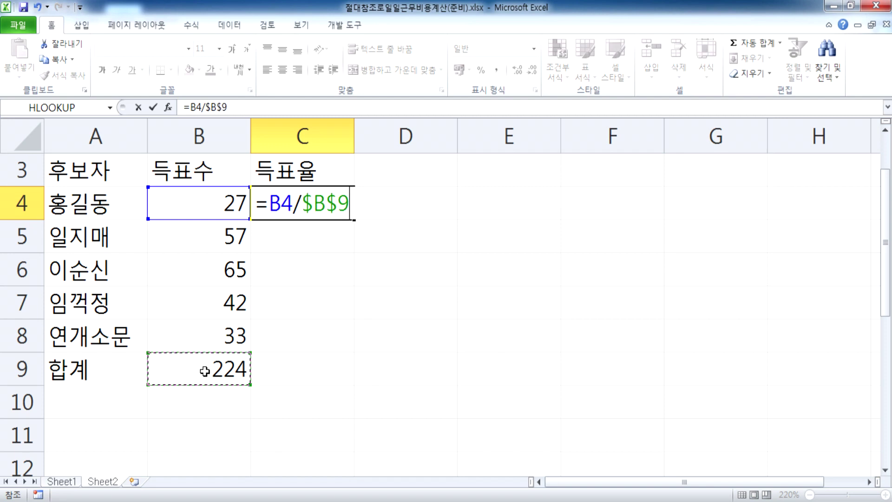
pyautogui.press('Return')
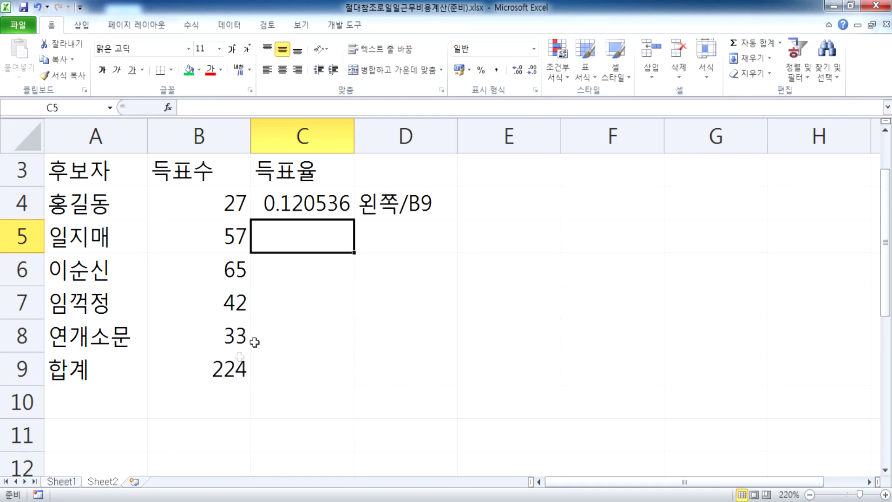
# Step: Fill C4's formula down to C9 and format C4:C9 as percentages with one decimal place
pyautogui.click(306, 200)
pyautogui.moveTo(354, 221); pyautogui.dragTo(354, 352)
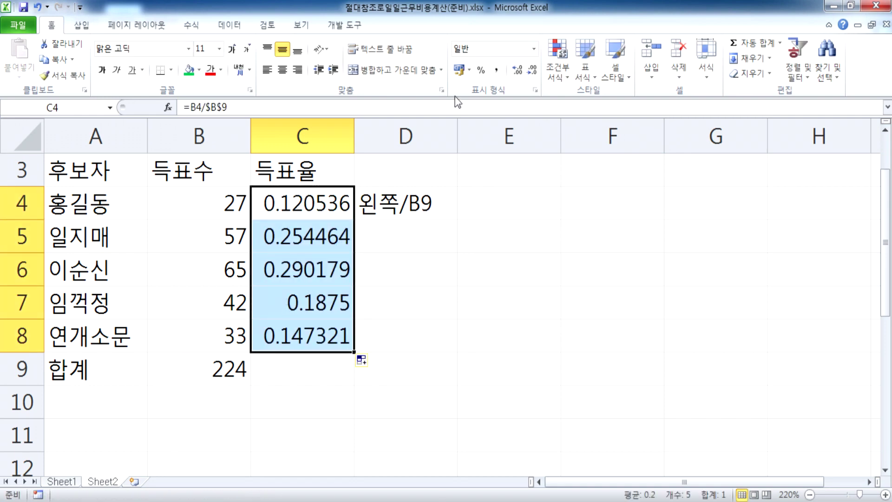
pyautogui.moveTo(351, 352); pyautogui.dragTo(353, 386)
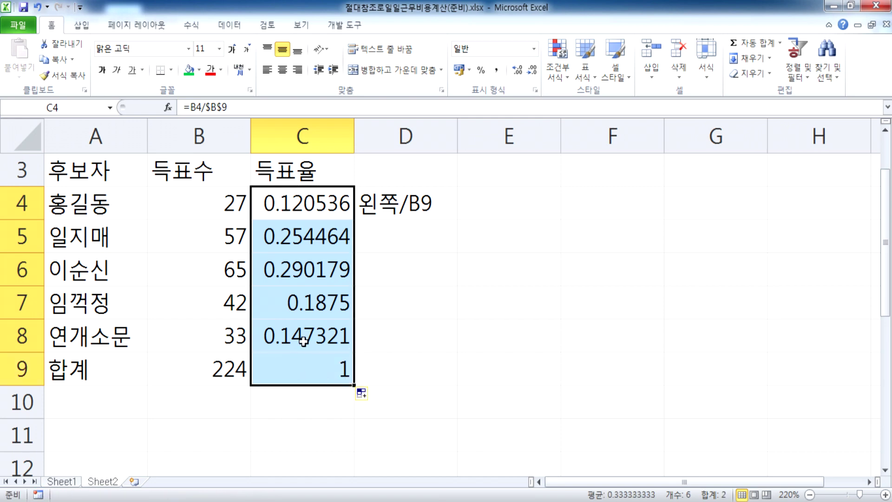
pyautogui.click(480, 70)
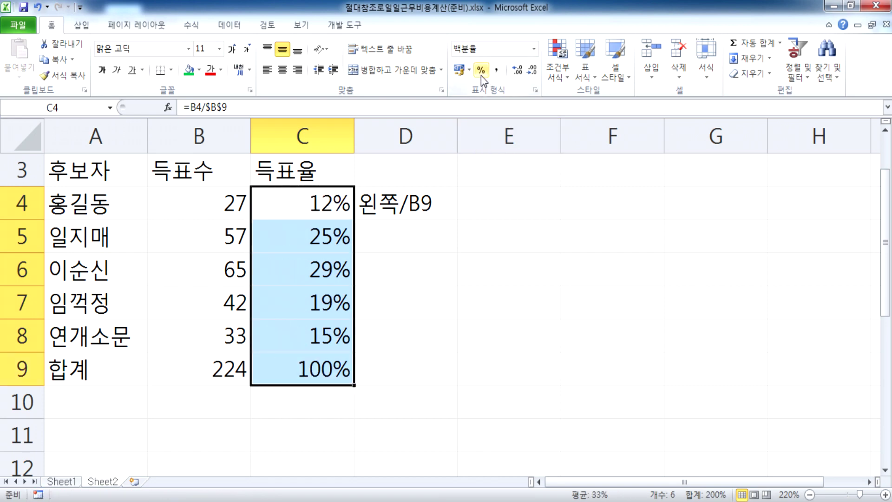
pyautogui.click(517, 71)
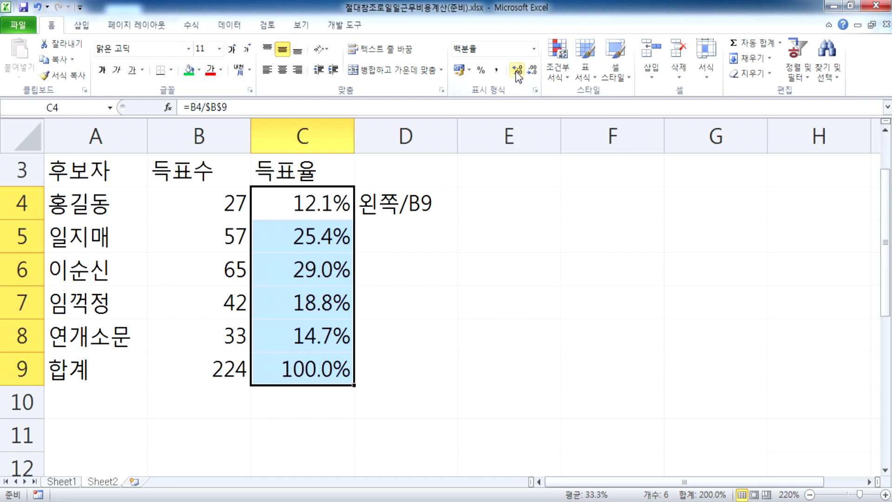
# Step: Undo the percentage formatting and the fills in column C, going back to the single formula in C4
pyautogui.hotkey('ctrl', 'z')
pyautogui.hotkey('ctrl', 'z')
pyautogui.hotkey('ctrl', 'z')
pyautogui.hotkey('ctrl', 'z')
pyautogui.hotkey('ctrl', 'z')
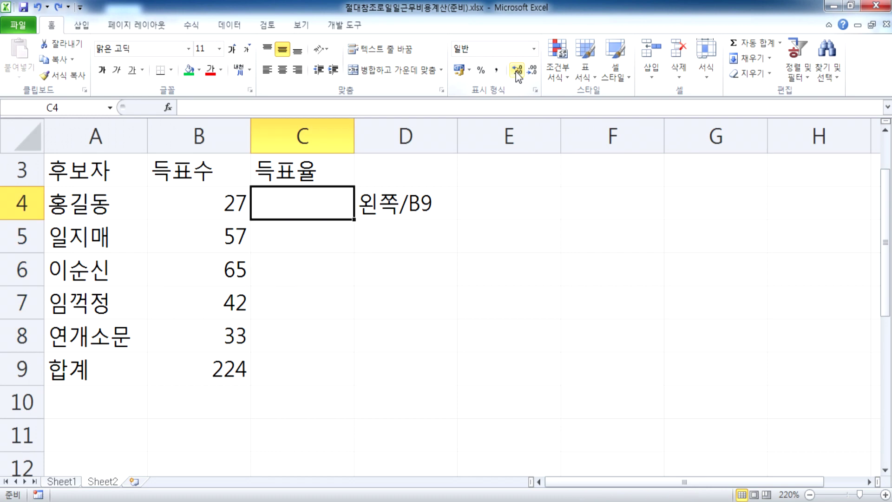
pyautogui.hotkey('ctrl', 'y')
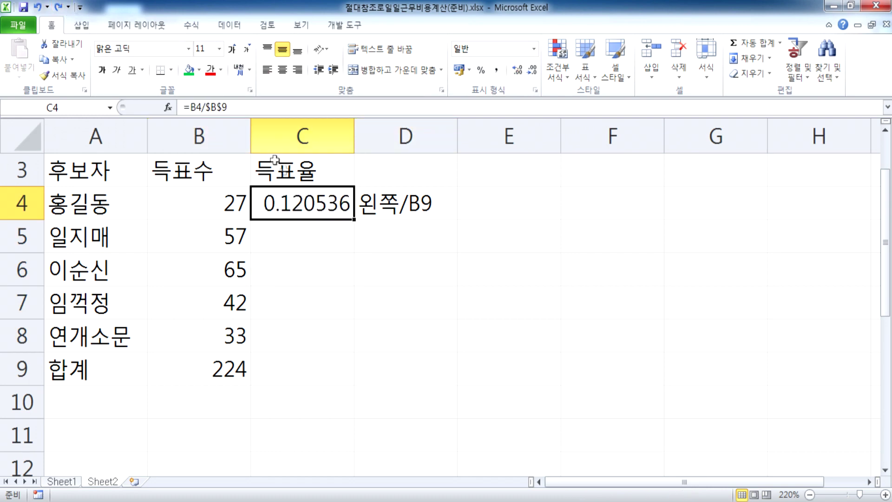
# Step: Format C4 as a percentage with one decimal place and fill it down to C9
pyautogui.click(481, 70)
pyautogui.click(515, 71)
pyautogui.moveTo(354, 219); pyautogui.dragTo(341, 375)
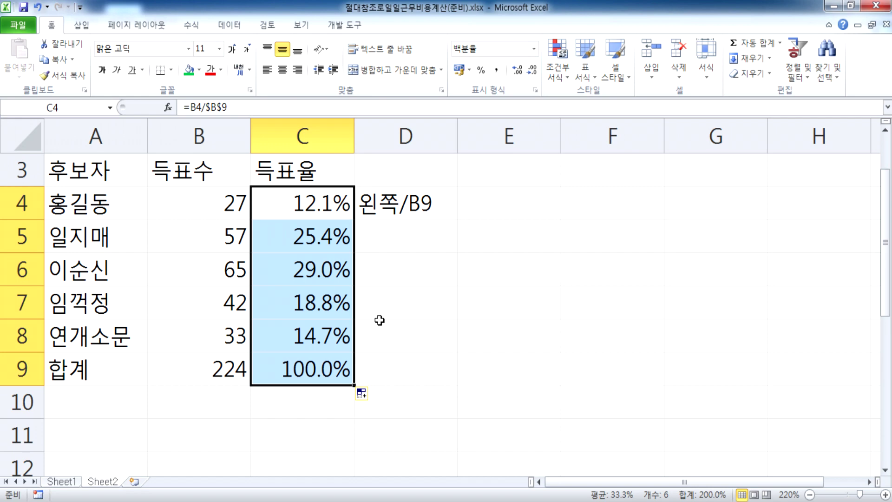
# Step: Undo that fill and percentage formatting, try filling the unformatted C4 down to C9, and undo this fill too
pyautogui.hotkey('ctrl', 'z')
pyautogui.hotkey('ctrl', 'z')
pyautogui.hotkey('ctrl', 'z')
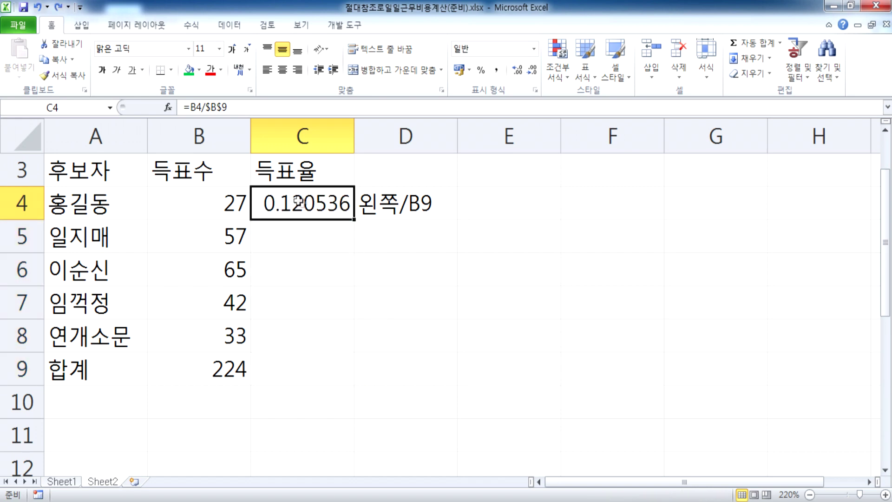
pyautogui.moveTo(353, 219); pyautogui.dragTo(346, 383)
pyautogui.hotkey('ctrl', 'z')
# Step: Apply the percentage format with one decimal place to C4 again and copy it with its formula down through C9
pyautogui.click(480, 70)
pyautogui.click(517, 70)
pyautogui.moveTo(354, 219); pyautogui.dragTo(345, 374)
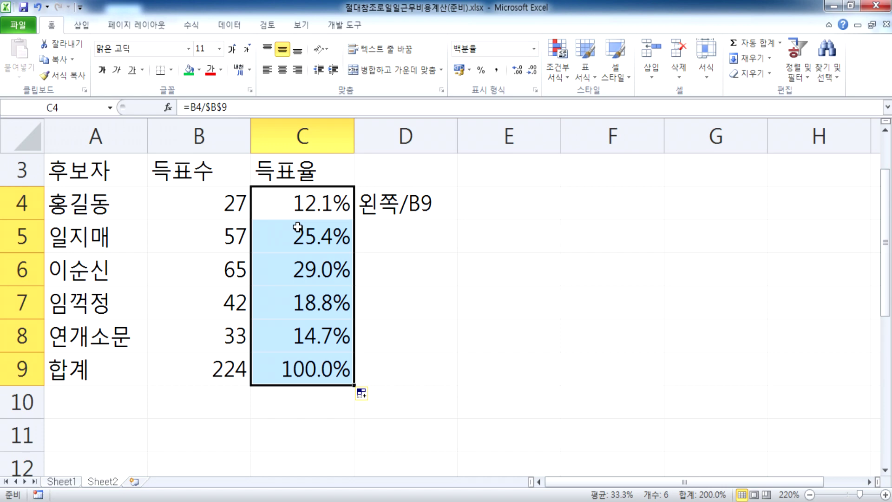
# Step: Check the reference-type notes in Notepad, and back in Excel display the formulas to examine the references in column C
pyautogui.click(243, 499)
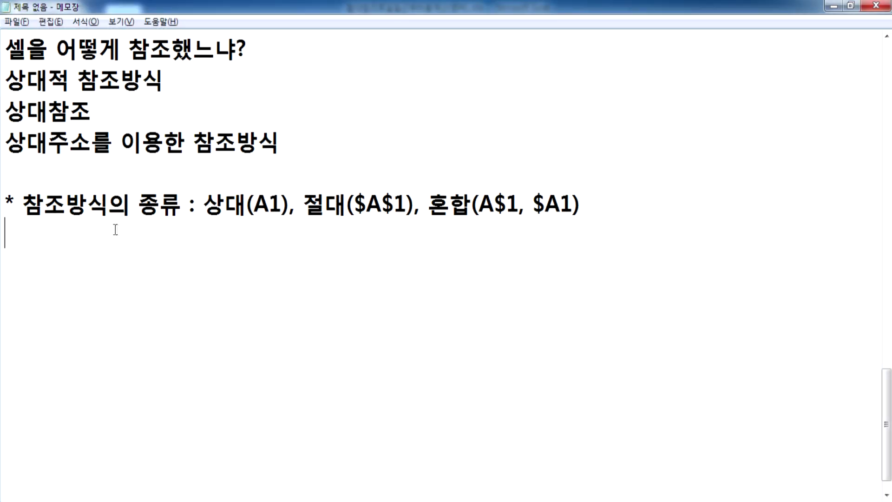
pyautogui.hotkey('alt', 'Tab')
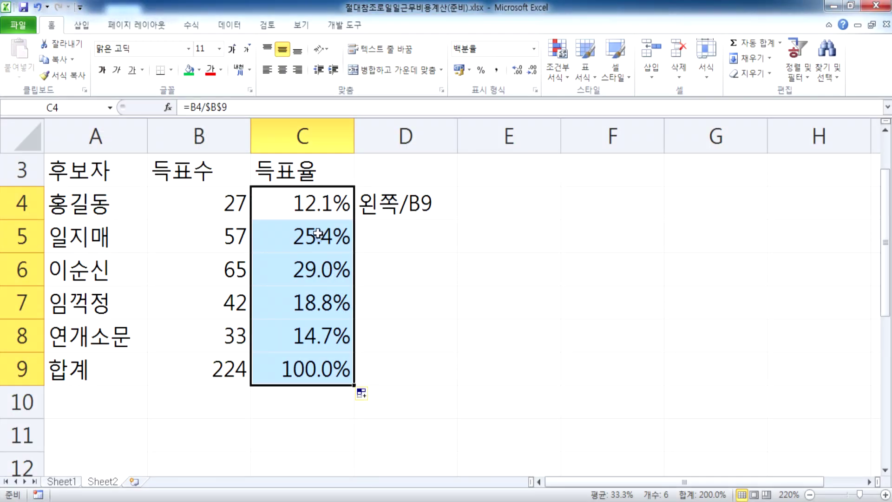
pyautogui.click(288, 207)
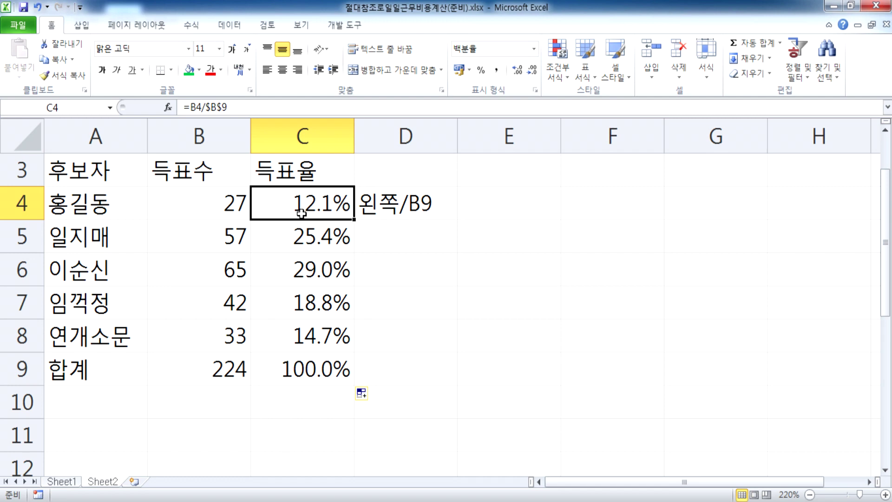
pyautogui.hotkey('ctrl', '`')
pyautogui.click(302, 214)
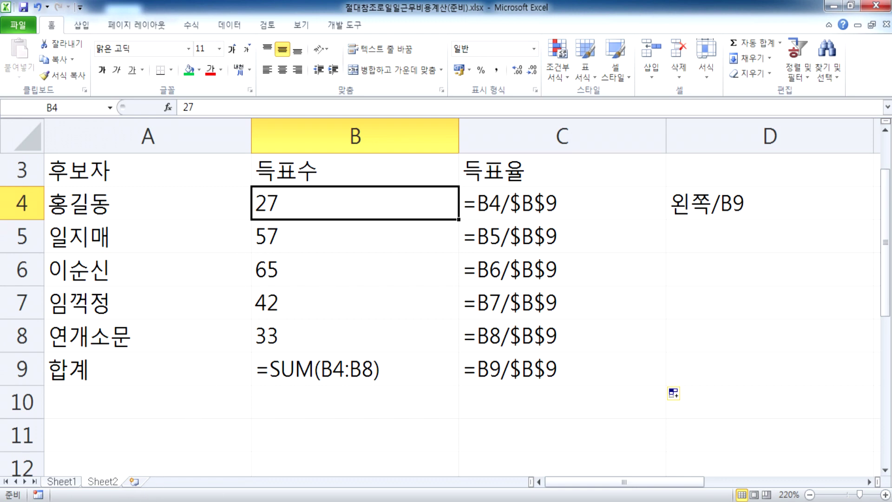
# Step: Switch to Windows Explorer, open 혼합참조로인센티브계산(준비).xlsx from the Section04 folder, and enable editing of the workbook
pyautogui.hotkey('alt', 'Tab')
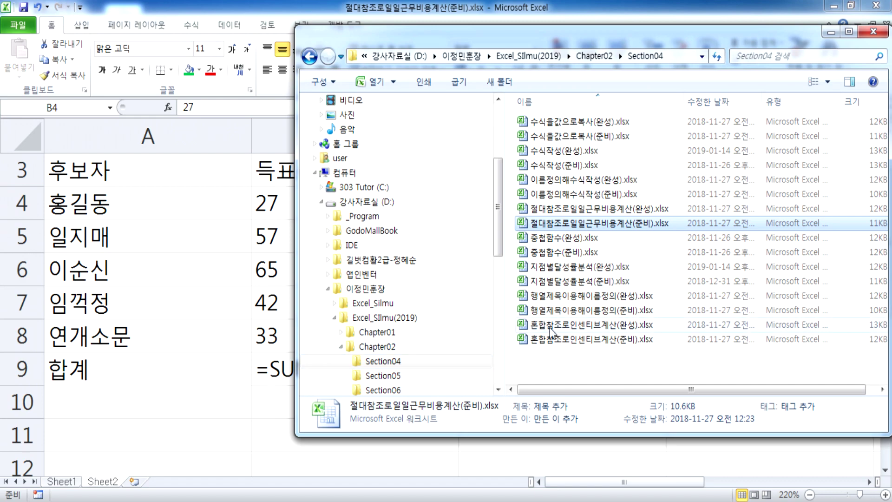
pyautogui.doubleClick(531, 40)
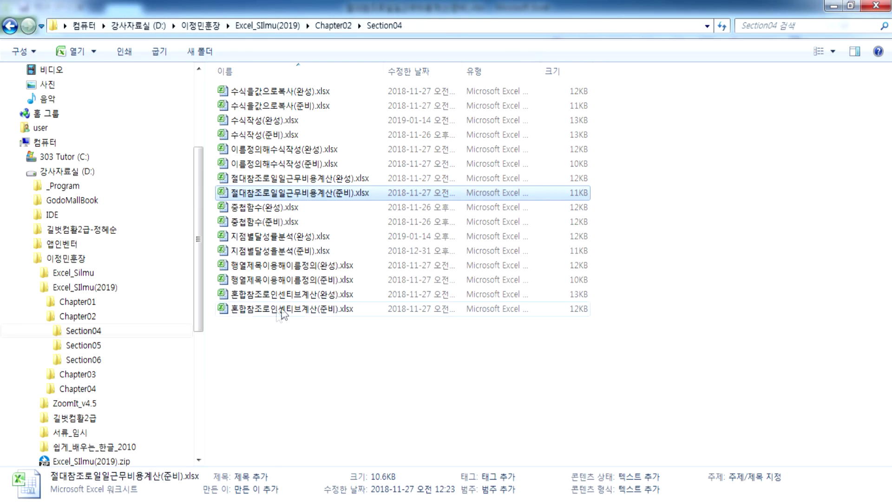
pyautogui.doubleClick(261, 311)
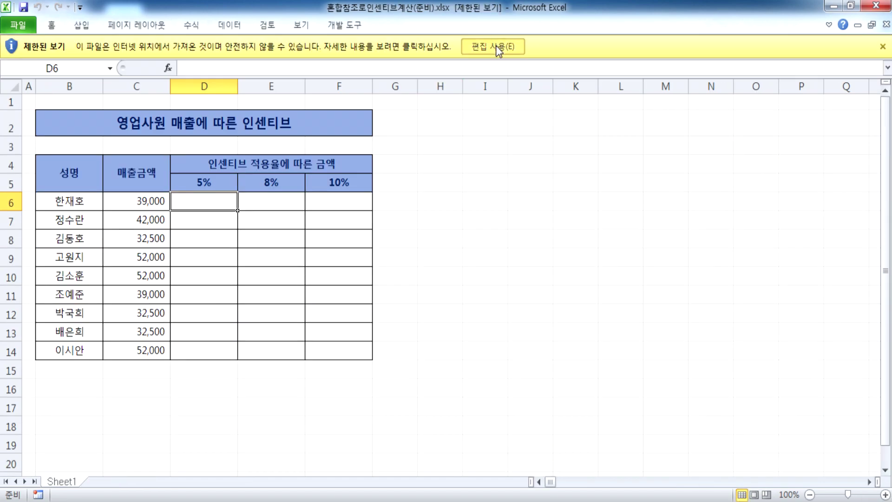
pyautogui.click(493, 46)
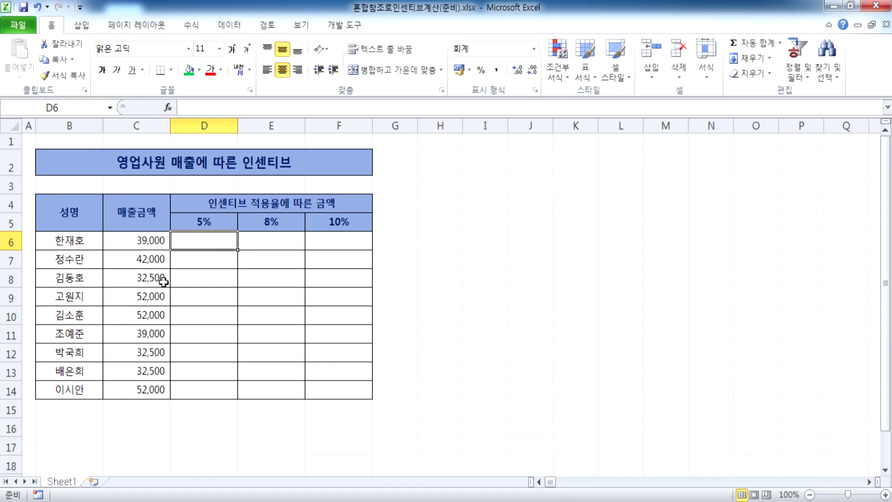
# Step: Enter the array formula =C6:C14*D5:F5 across D6:F14 to calculate the incentive amounts at every rate
pyautogui.keyDown('ctrl'); pyautogui.scroll(3, 121, 275); pyautogui.keyUp('ctrl')
pyautogui.press('Home')
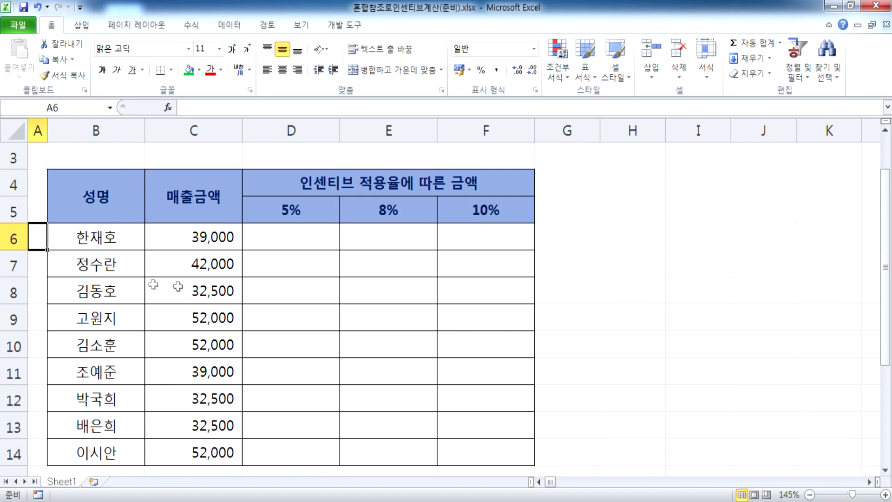
pyautogui.click(299, 239)
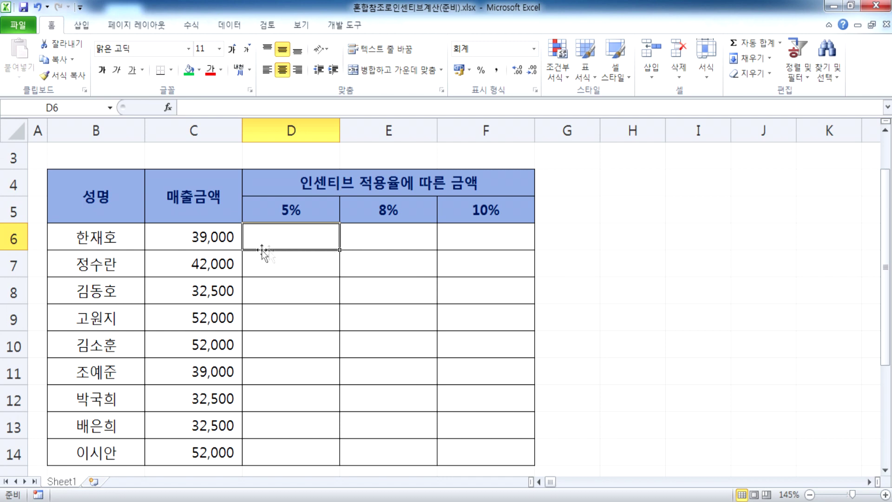
pyautogui.click(196, 237)
pyautogui.moveTo(195, 241); pyautogui.dragTo(193, 450)
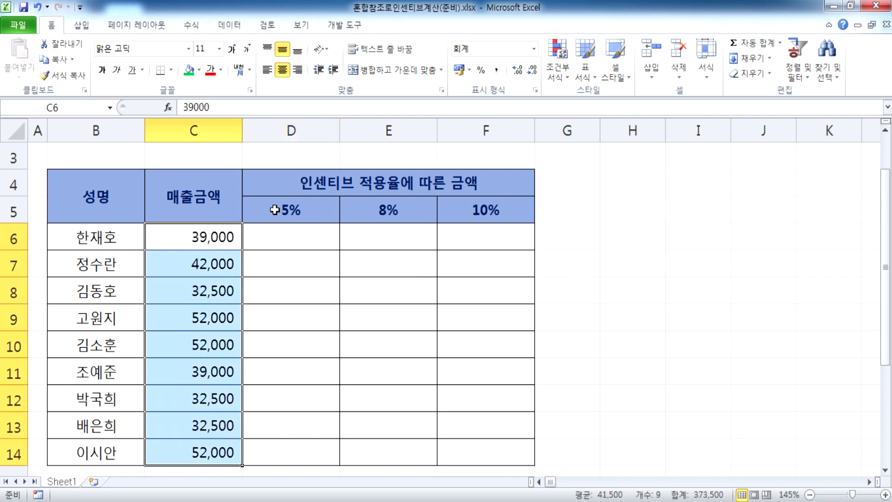
pyautogui.moveTo(273, 207); pyautogui.dragTo(460, 210)
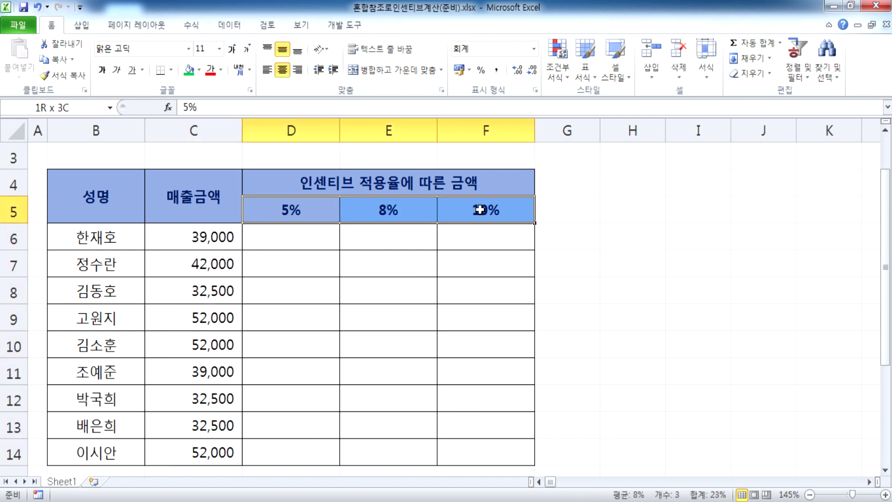
pyautogui.moveTo(275, 249); pyautogui.dragTo(482, 450)
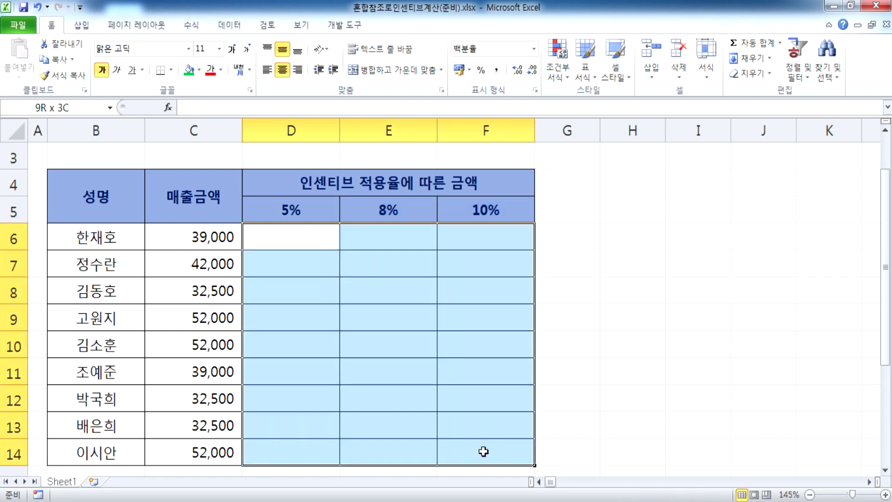
pyautogui.write('=')
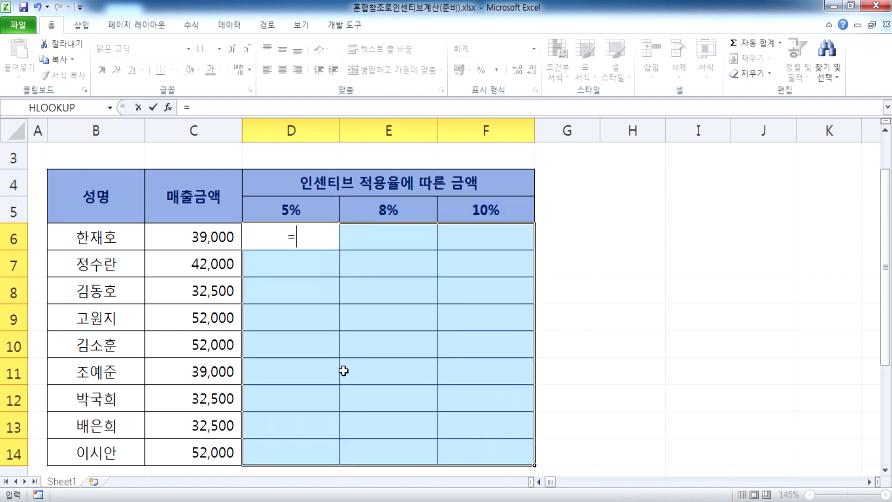
pyautogui.moveTo(176, 241); pyautogui.dragTo(190, 451)
pyautogui.write('*')
pyautogui.moveTo(292, 210); pyautogui.dragTo(504, 216)
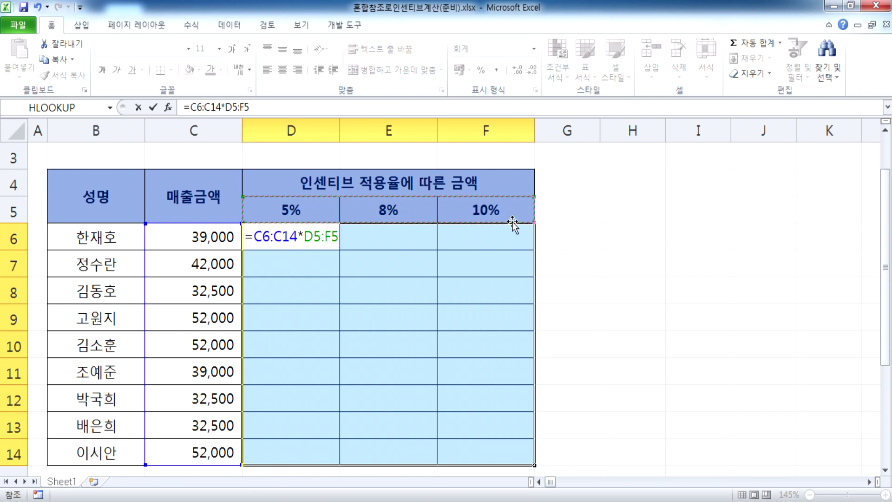
pyautogui.hotkey('ctrl', 'shift', 'Return')
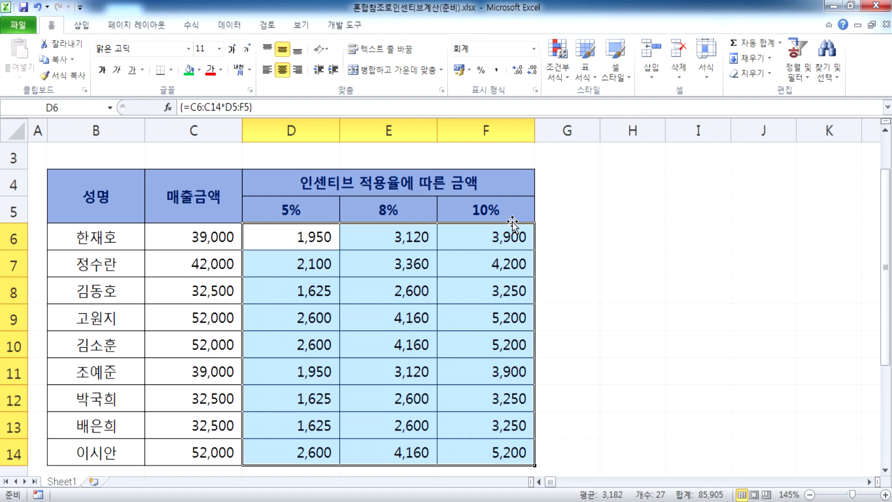
# Step: Clear the calculated incentive amounts and enter the array formula =C6:C14*D5:F5 in D6:F14 again
pyautogui.press('Delete')
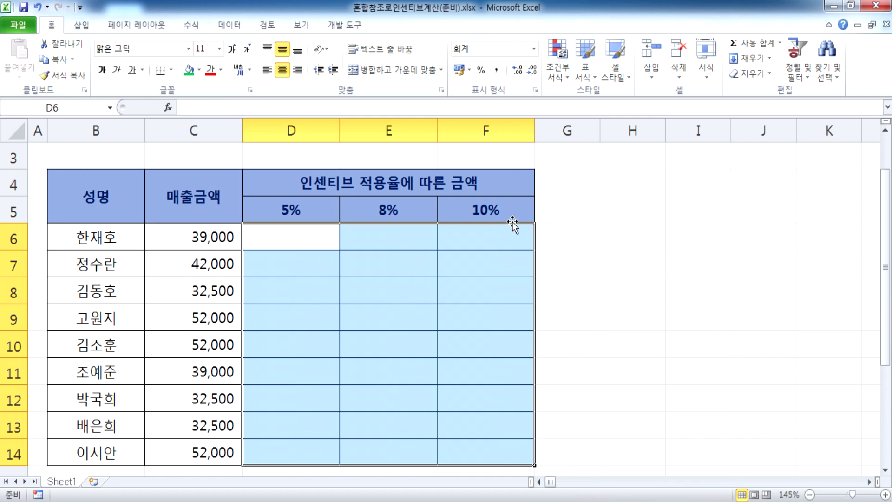
pyautogui.moveTo(291, 236); pyautogui.dragTo(497, 452)
pyautogui.moveTo(293, 249); pyautogui.dragTo(485, 451)
pyautogui.write('=')
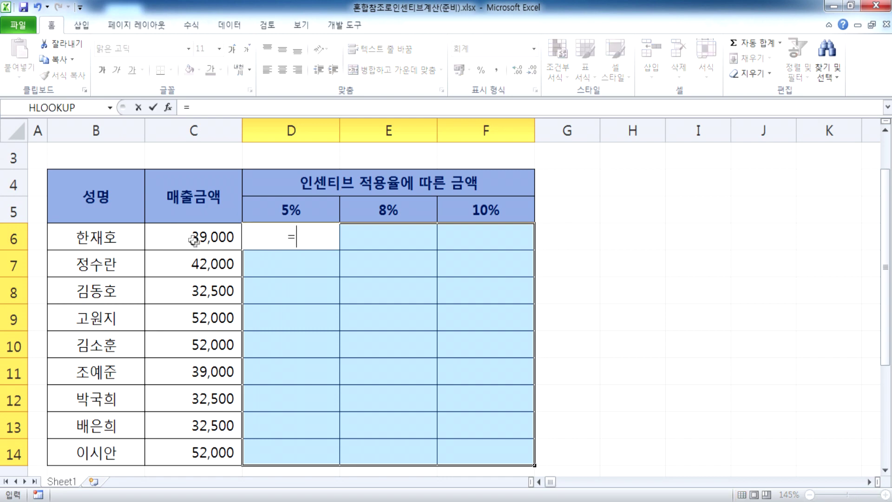
pyautogui.moveTo(187, 237); pyautogui.dragTo(199, 444)
pyautogui.write('*')
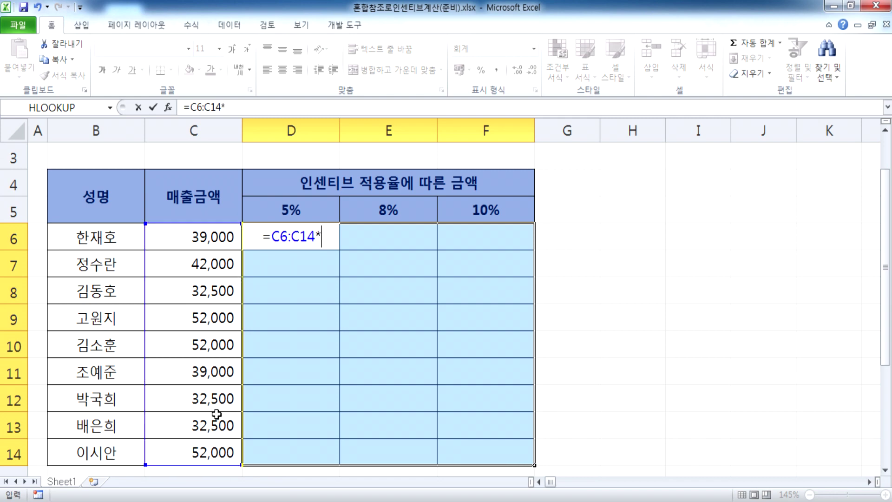
pyautogui.click(261, 203)
pyautogui.moveTo(341, 207); pyautogui.dragTo(464, 209)
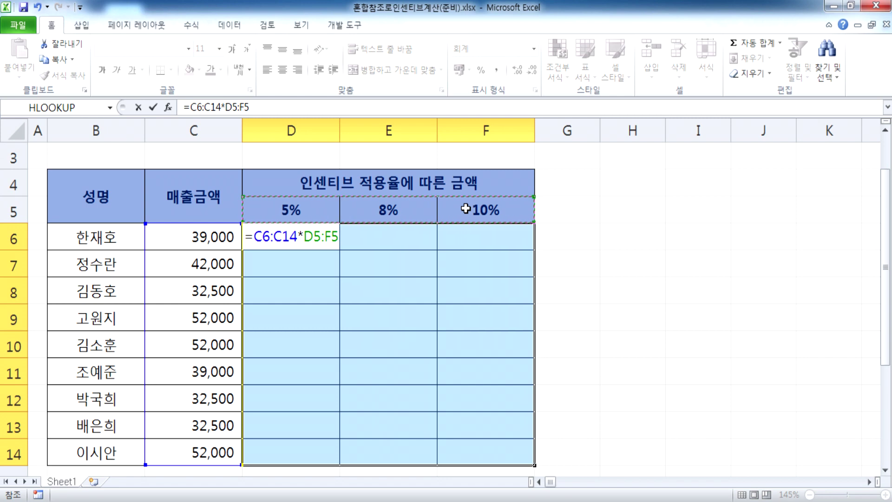
pyautogui.hotkey('ctrl', 'shift', 'Return')
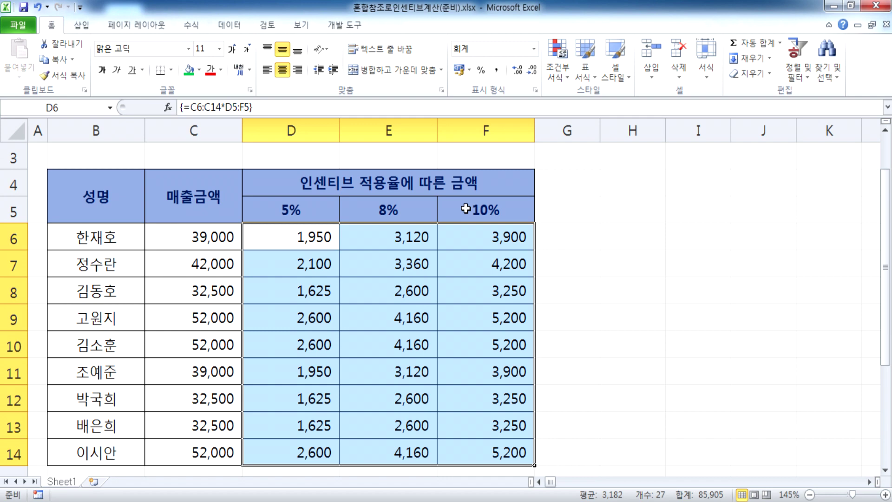
# Step: Try to re-enter the formula in D6 alone as an ordinary formula and cancel the edit
pyautogui.click(290, 238)
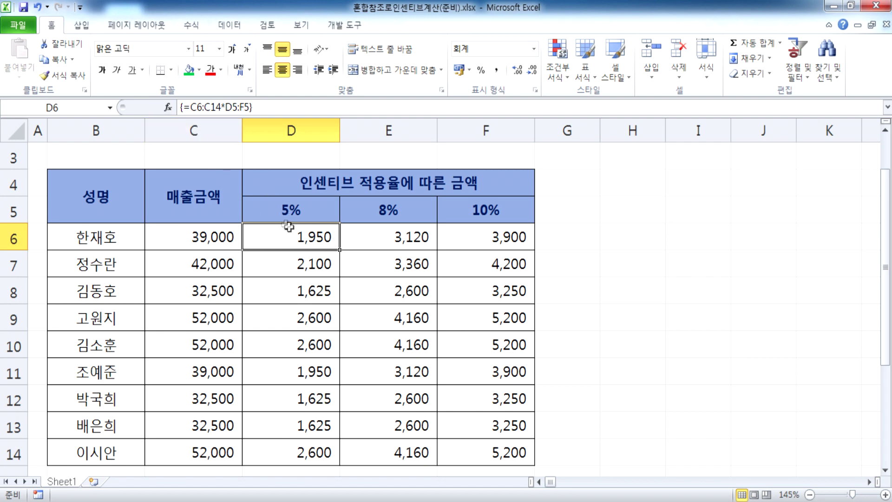
pyautogui.click(260, 108)
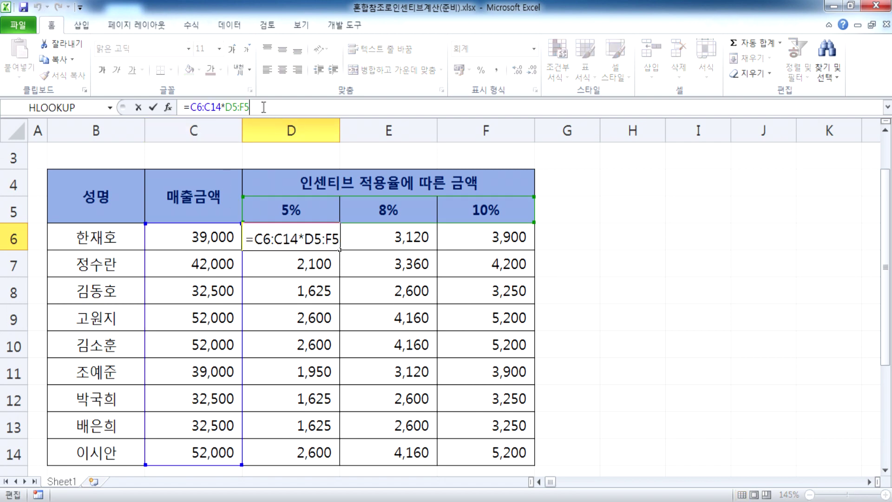
pyautogui.press('Return')
pyautogui.click(447, 289)
pyautogui.press('Escape')
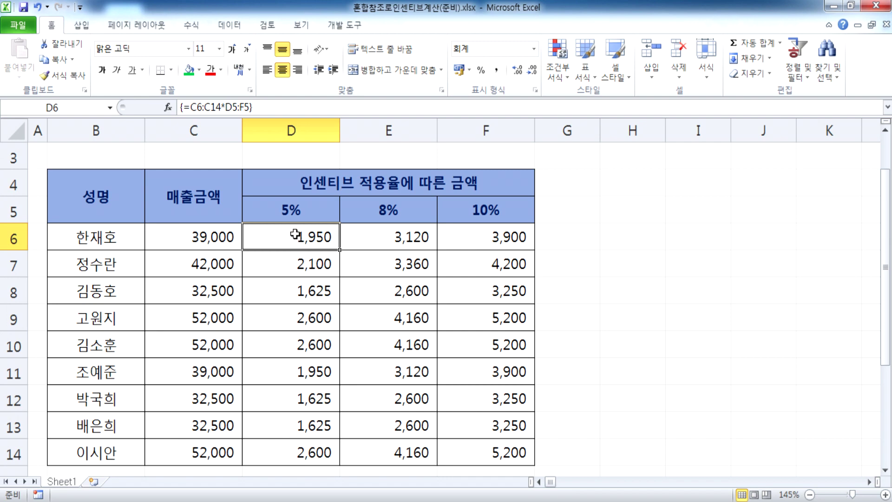
# Step: Delete the whole array of incentive amounts in D6:F14 and undo the deletion
pyautogui.moveTo(295, 234)
pyautogui.mouseDown()
pyautogui.moveTo(442, 392)
pyautogui.moveTo(473, 447)
pyautogui.mouseUp()
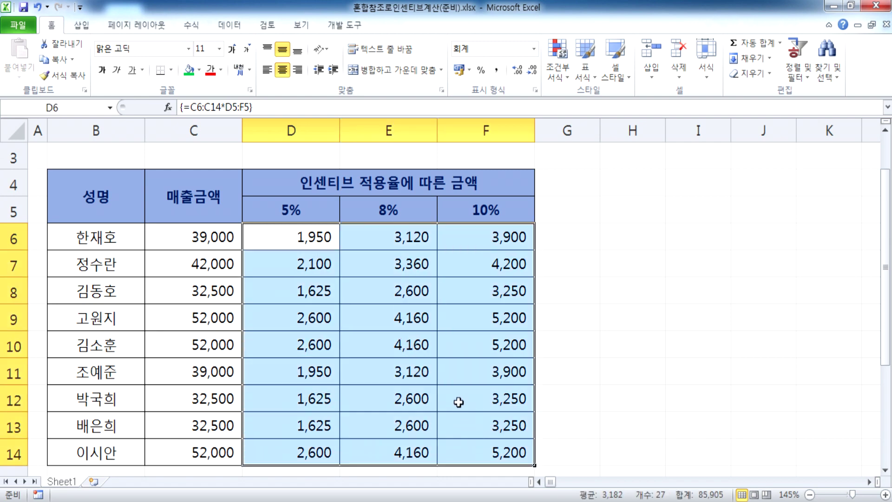
pyautogui.press('Delete')
pyautogui.click(296, 236)
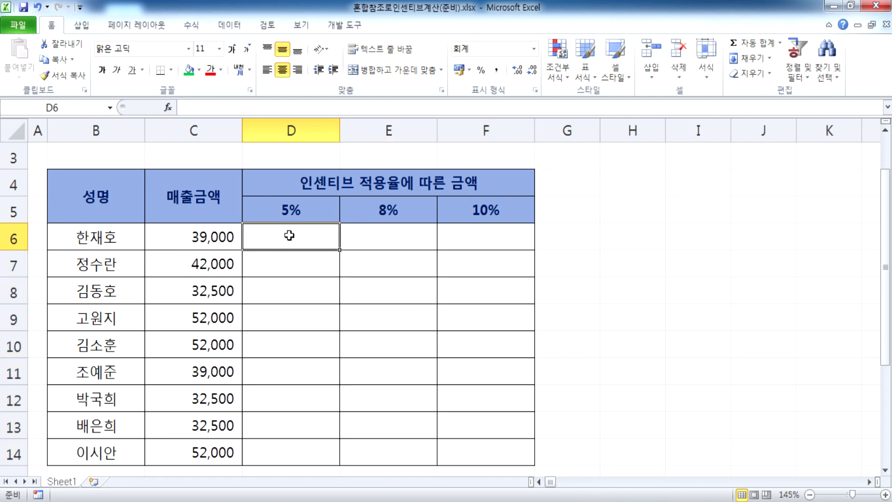
pyautogui.hotkey('ctrl', 'z')
# Step: Try to delete only D6:D10 from the array, and delete the entire array range D6:F14 instead
pyautogui.moveTo(289, 236); pyautogui.dragTo(295, 338)
pyautogui.press('Delete')
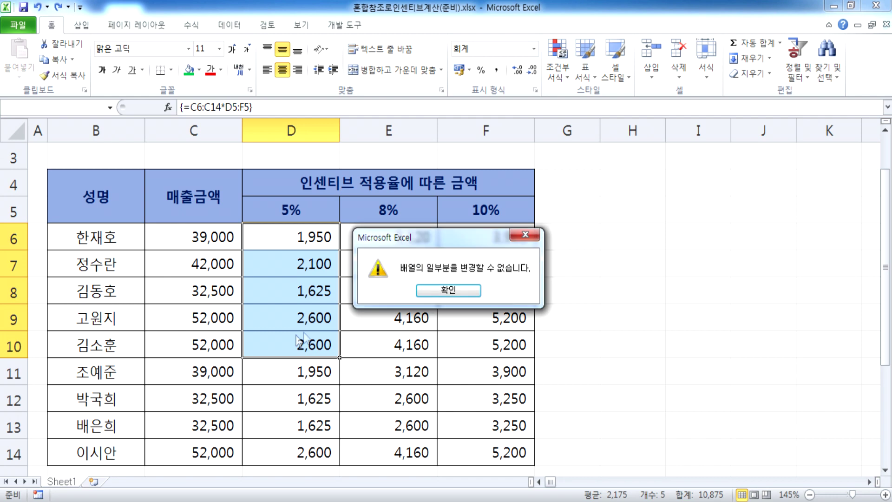
pyautogui.click(446, 291)
pyautogui.moveTo(300, 242); pyautogui.dragTo(486, 437)
pyautogui.press('Delete')
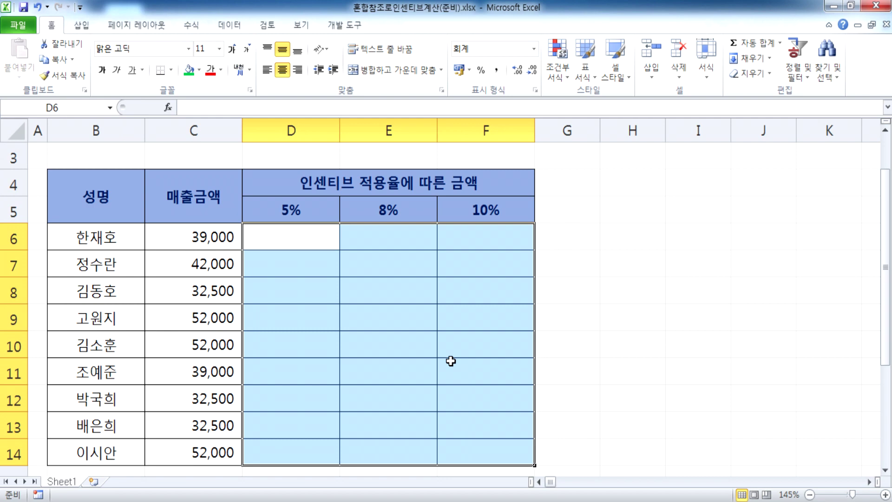
# Step: Enter the formula =C6*D5 in D6 for the first salesperson's incentive at the 5% rate
pyautogui.click(281, 237)
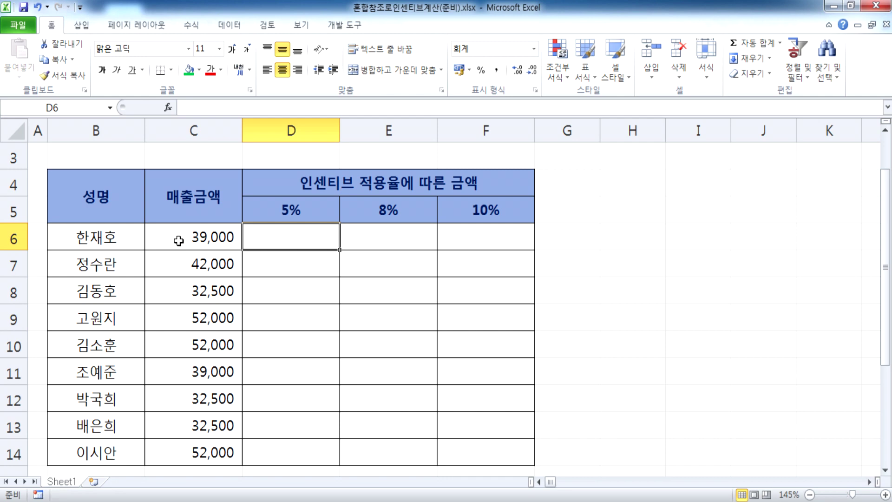
pyautogui.write('=')
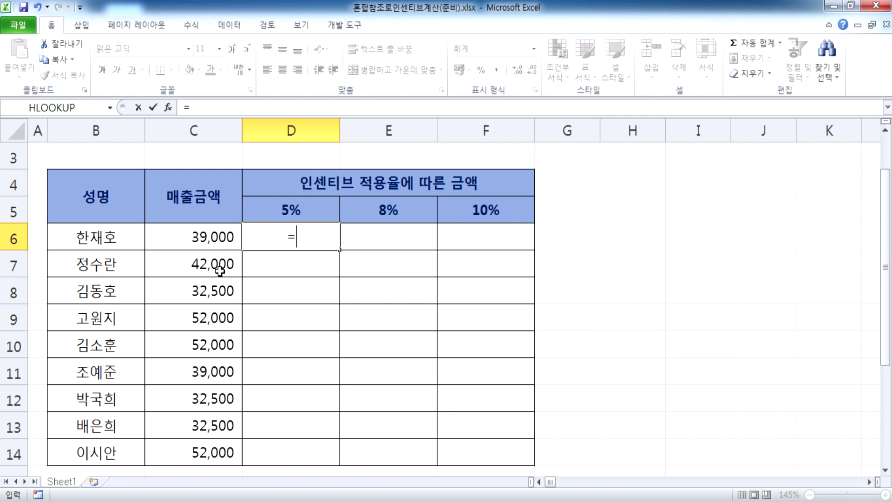
pyautogui.press('Escape')
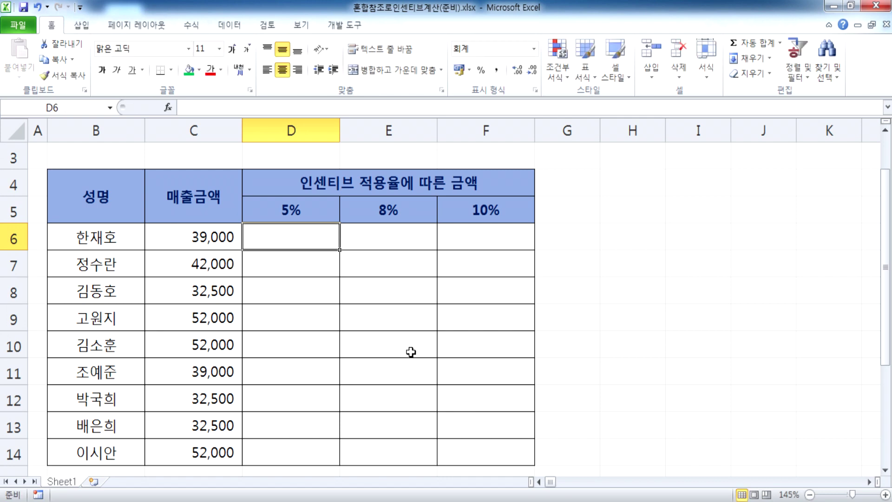
pyautogui.write('=')
pyautogui.click(172, 232)
pyautogui.write('*')
pyautogui.click(287, 203)
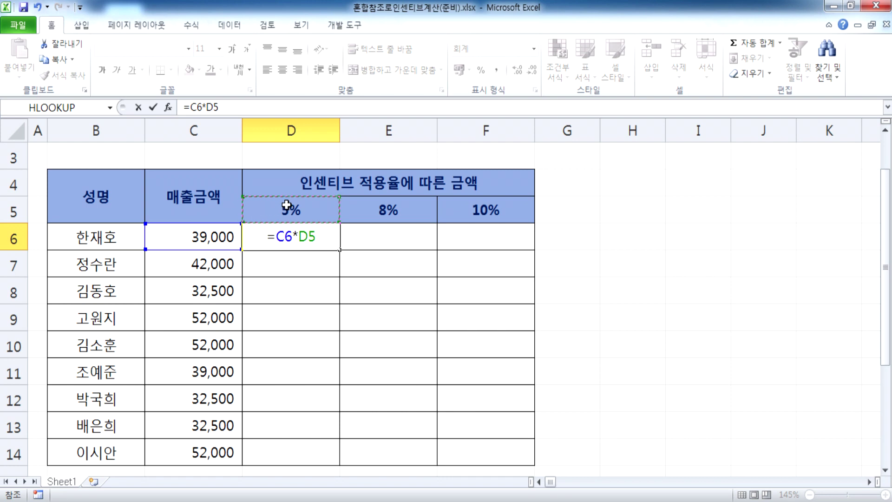
pyautogui.press('Return')
# Step: Enter the formula =C6*E5 in E6 for the first salesperson's incentive at the 8% rate
pyautogui.click(398, 239)
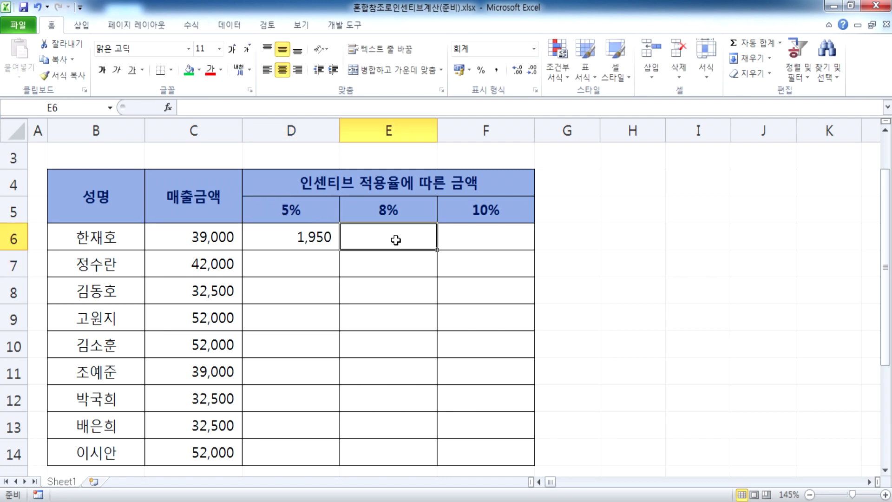
pyautogui.write('=')
pyautogui.click(188, 239)
pyautogui.write('*')
pyautogui.click(398, 209)
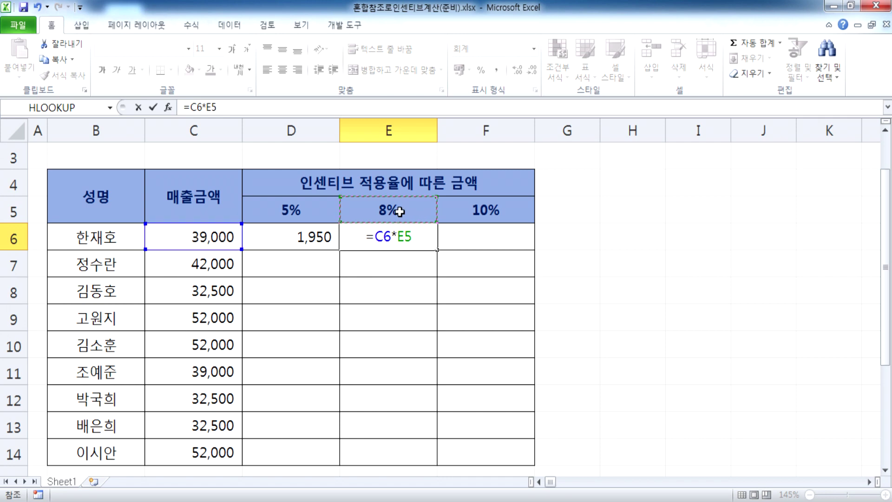
pyautogui.press('Return')
# Step: Enter the formula =C6*F5 in F6 for the first salesperson's incentive at the 10% rate
pyautogui.click(467, 237)
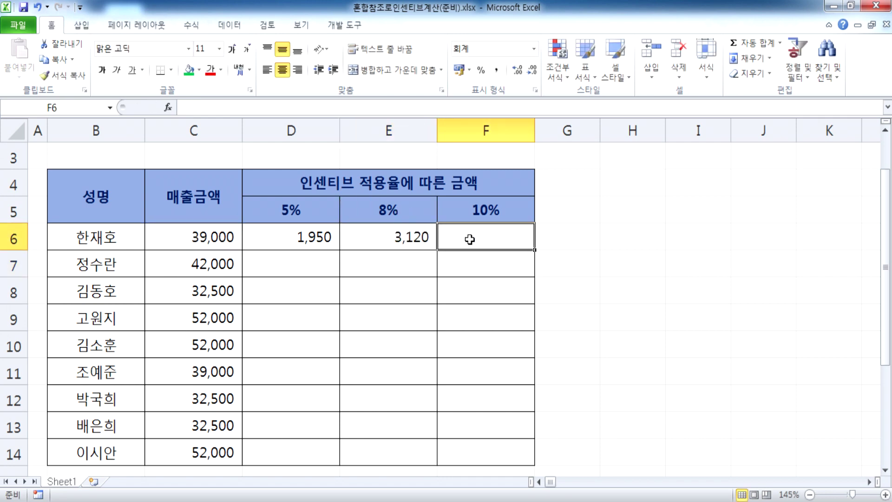
pyautogui.write('=')
pyautogui.click(207, 234)
pyautogui.write('*')
pyautogui.click(463, 200)
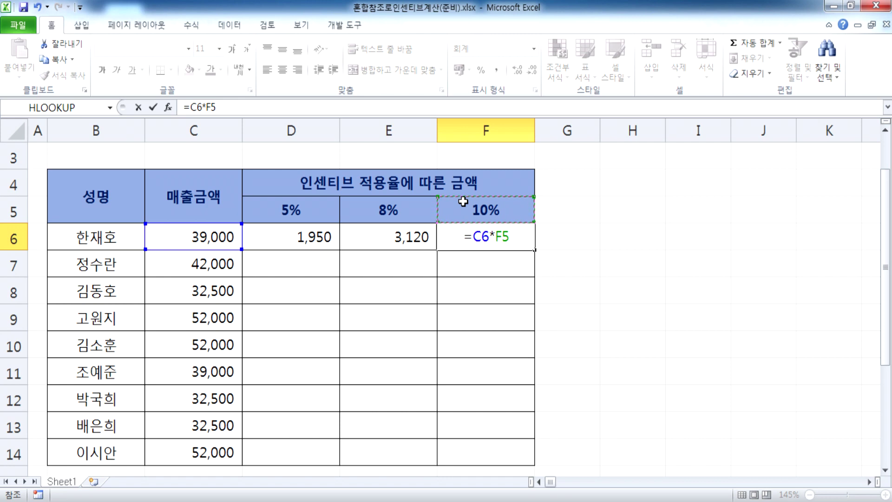
pyautogui.press('Return')
# Step: Enter the formula =C7*D5 in D7 for the second salesperson's incentive at the 5% rate
pyautogui.click(284, 264)
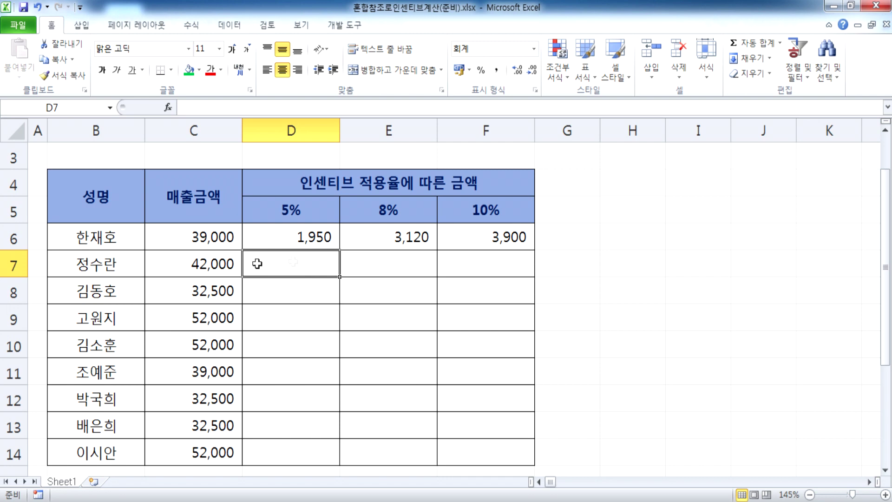
pyautogui.moveTo(260, 236); pyautogui.dragTo(441, 257)
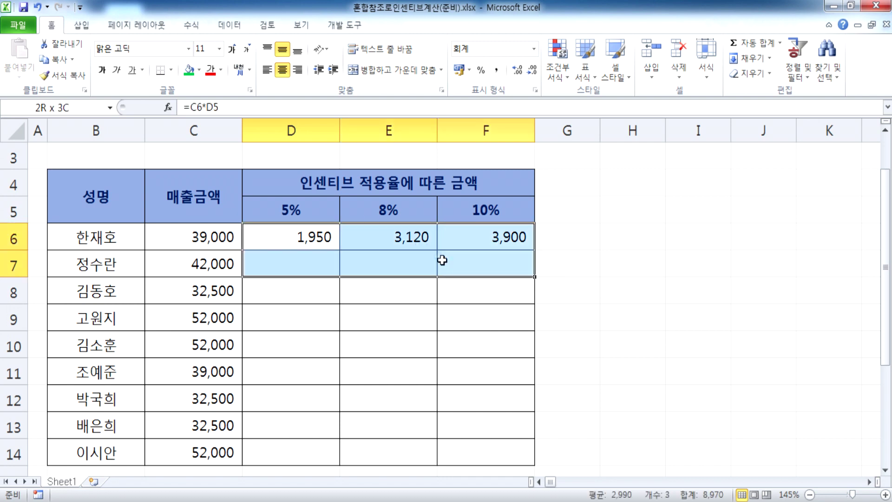
pyautogui.click(299, 259)
pyautogui.write('=')
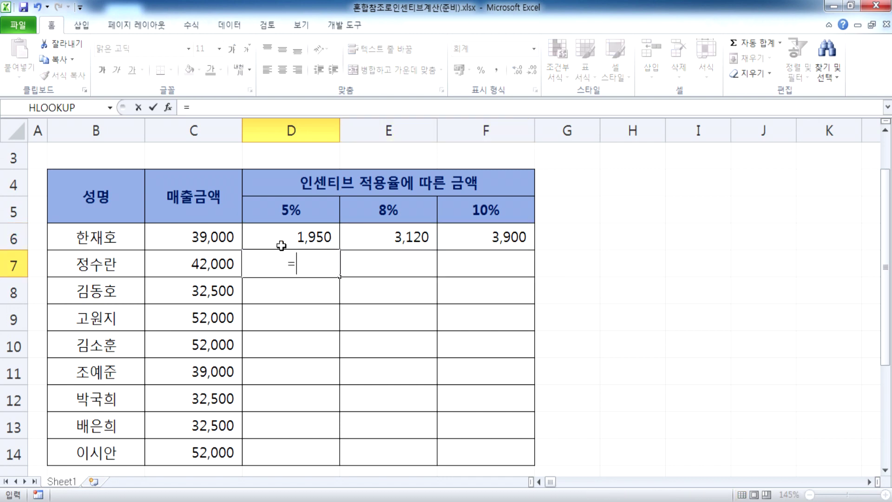
pyautogui.click(186, 264)
pyautogui.write('*')
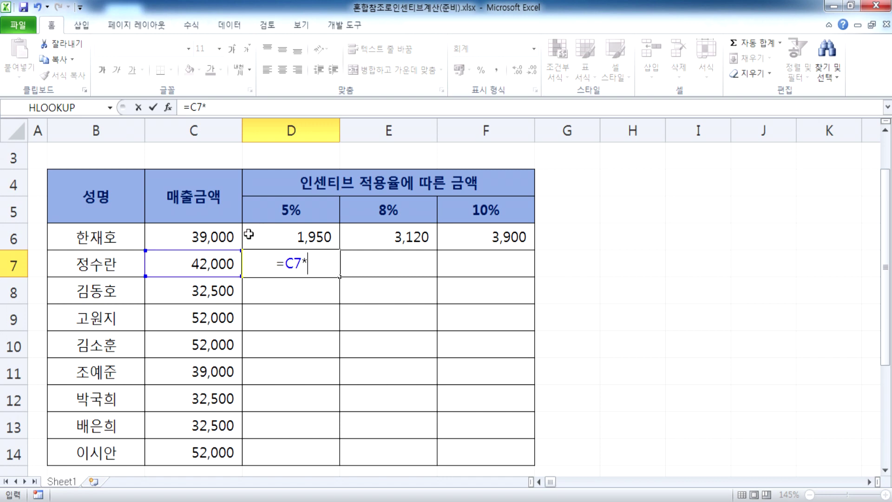
pyautogui.click(276, 210)
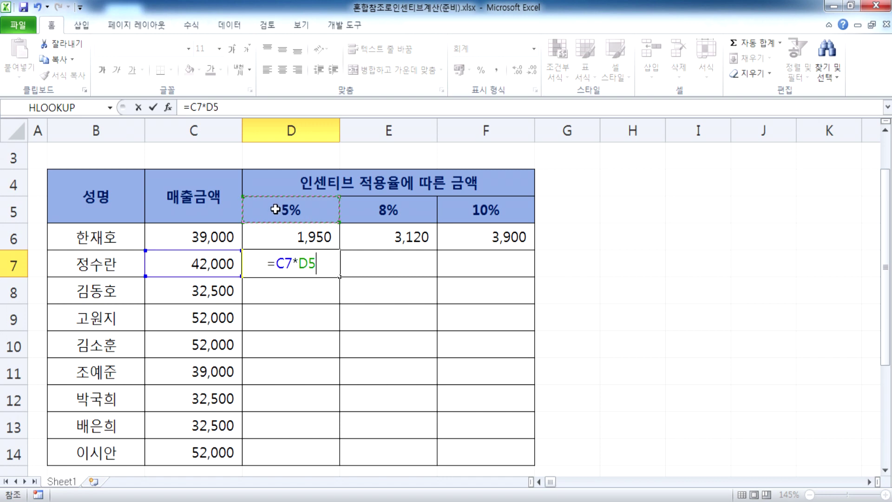
pyautogui.press('Return')
# Step: Enter the formula =C7*E5 in E7 for the second salesperson's incentive at the 8% rate
pyautogui.click(404, 258)
pyautogui.write('=')
pyautogui.click(192, 262)
pyautogui.write('*')
pyautogui.click(380, 211)
pyautogui.press('Return')
# Step: Enter the formula =C7*F5 in F7 for the second salesperson's incentive at the 10% rate
pyautogui.click(471, 264)
pyautogui.write('=')
pyautogui.click(209, 263)
pyautogui.write('*')
pyautogui.click(472, 211)
pyautogui.press('Return')
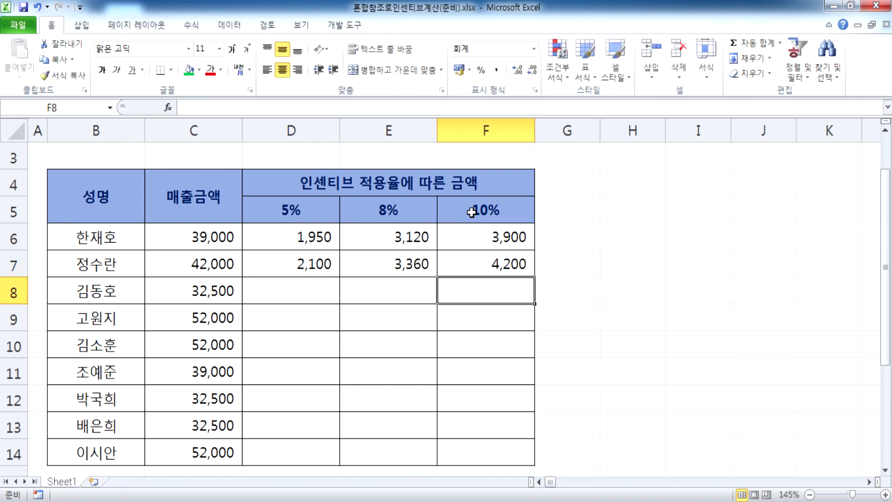
pyautogui.click(273, 451)
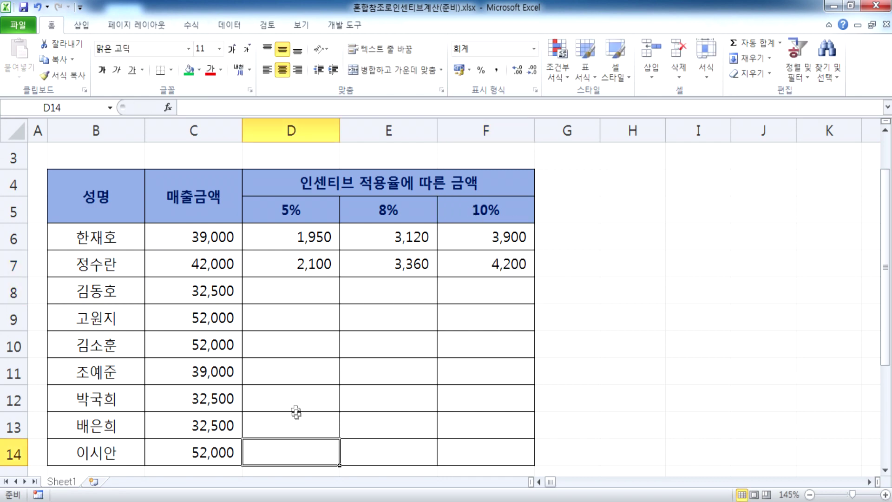
# Step: Enter the formula =C14*D5 in D14 for the last salesperson's incentive at the 5% rate
pyautogui.write('=')
pyautogui.click(179, 448)
pyautogui.write('*')
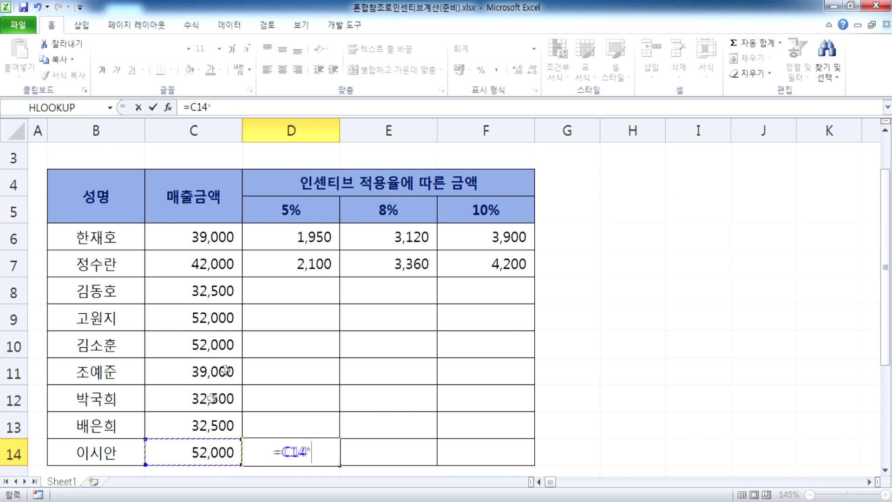
pyautogui.click(291, 207)
pyautogui.press('Return')
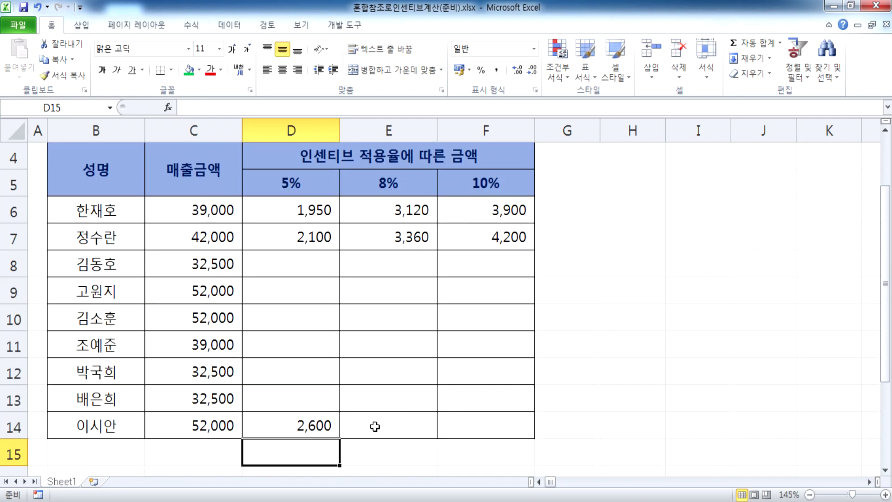
# Step: Enter the formula =C14*E5 in E14 for the last salesperson's incentive at the 8% rate
pyautogui.click(373, 422)
pyautogui.write('=')
pyautogui.click(199, 422)
pyautogui.write('*')
pyautogui.click(405, 185)
pyautogui.press('Return')
# Step: Enter the formula =C14*F5 in F14 for the last salesperson's incentive at the 10% rate
pyautogui.click(455, 422)
pyautogui.write('=')
pyautogui.click(209, 430)
pyautogui.write('*')
pyautogui.click(494, 186)
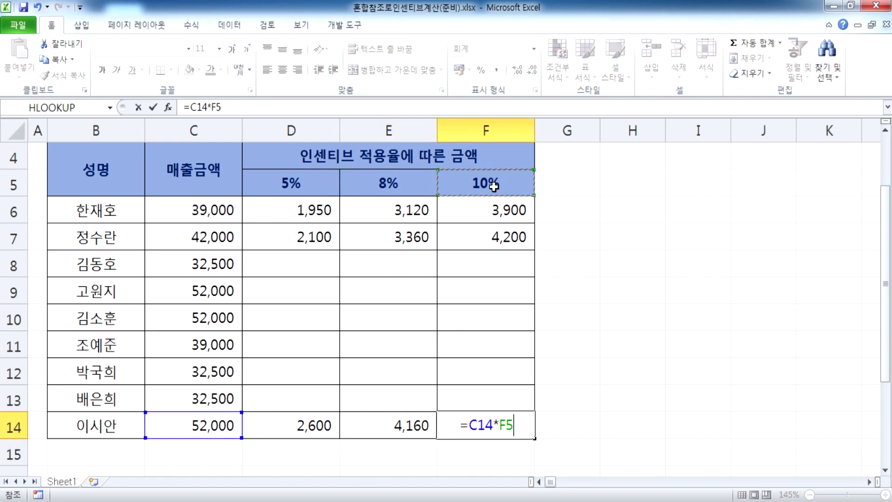
pyautogui.press('Return')
# Step: Review the incentive range D6:F14 against the sales amounts in C6:C14 and the rates in D5:F5
pyautogui.click(282, 181)
pyautogui.click(276, 209)
pyautogui.moveTo(275, 208); pyautogui.dragTo(482, 421)
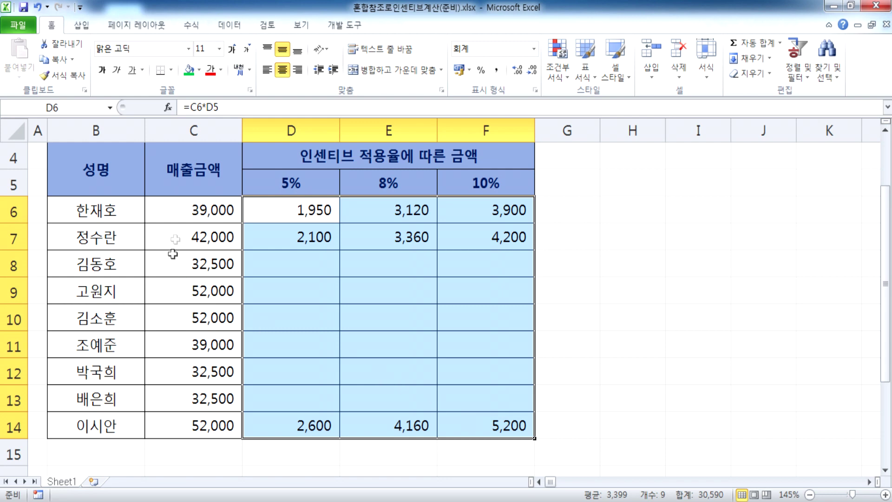
pyautogui.moveTo(213, 218); pyautogui.dragTo(209, 425)
pyautogui.moveTo(292, 179); pyautogui.dragTo(490, 179)
pyautogui.click(182, 201)
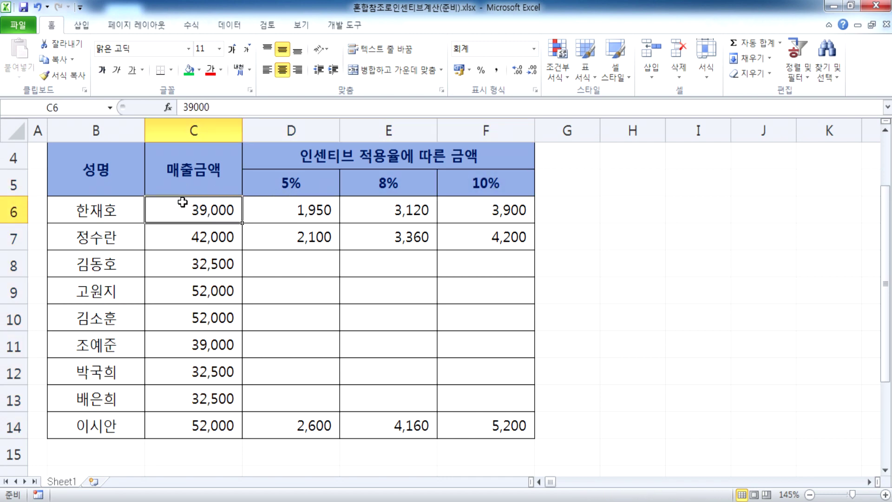
# Step: Display the sheet's formulas instead of their results and narrow columns B and C
pyautogui.hotkey('ctrl', '`')
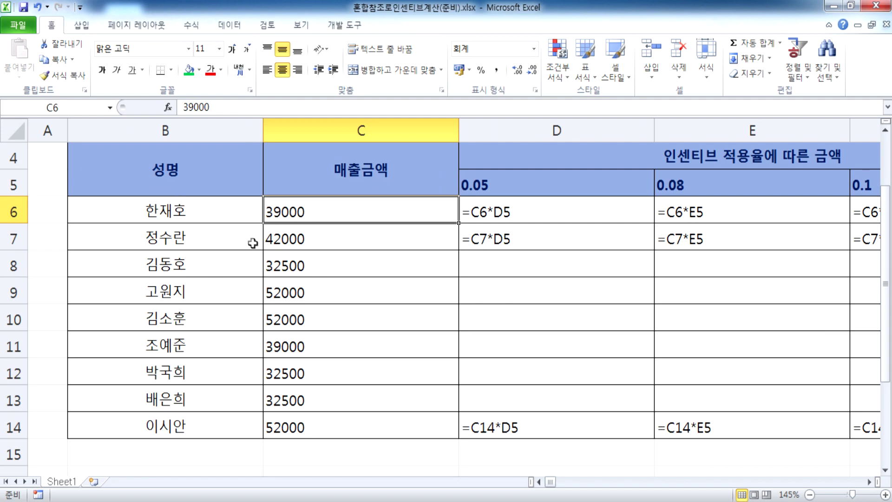
pyautogui.scroll(-2, 254, 244)
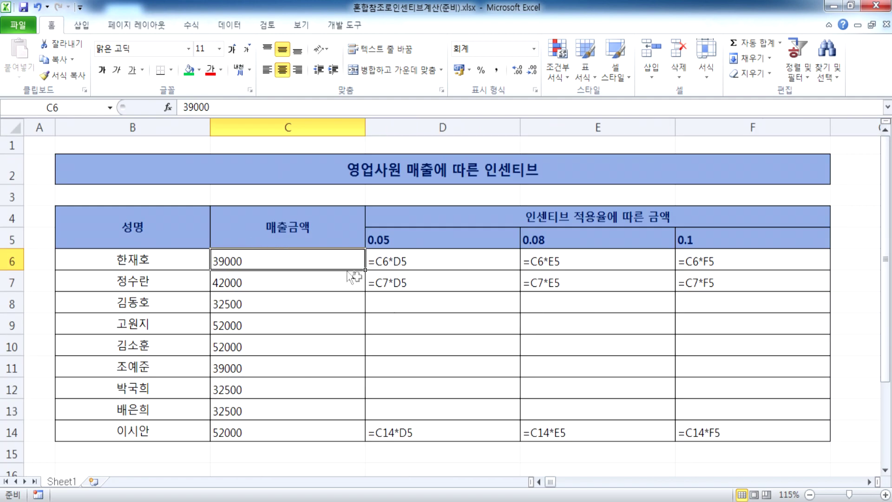
pyautogui.keyDown('ctrl'); pyautogui.scroll(1, 353, 277); pyautogui.keyUp('ctrl')
pyautogui.doubleClick(238, 133)
pyautogui.moveTo(288, 131); pyautogui.dragTo(176, 131)
pyautogui.keyDown('ctrl'); pyautogui.scroll(2, 249, 288); pyautogui.keyUp('ctrl')
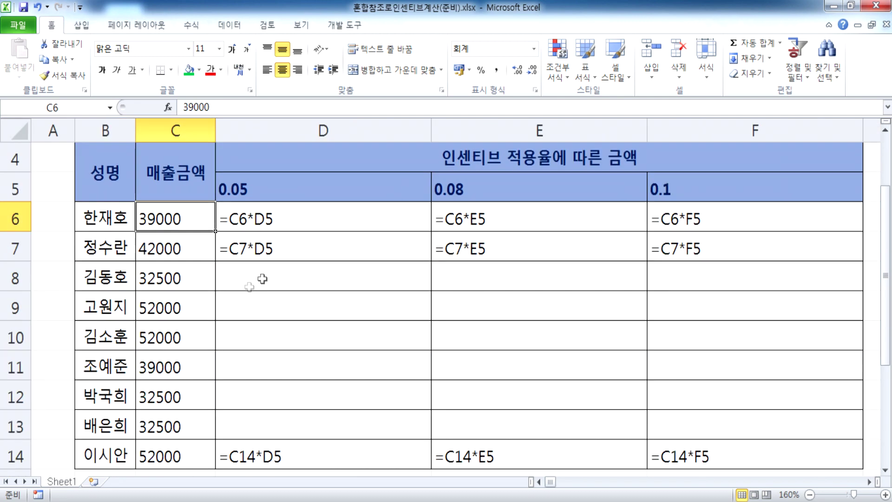
# Step: Examine the cell references in the formulas of rows 6, 7 and 14 to compare which column and row parts change
pyautogui.doubleClick(242, 217)
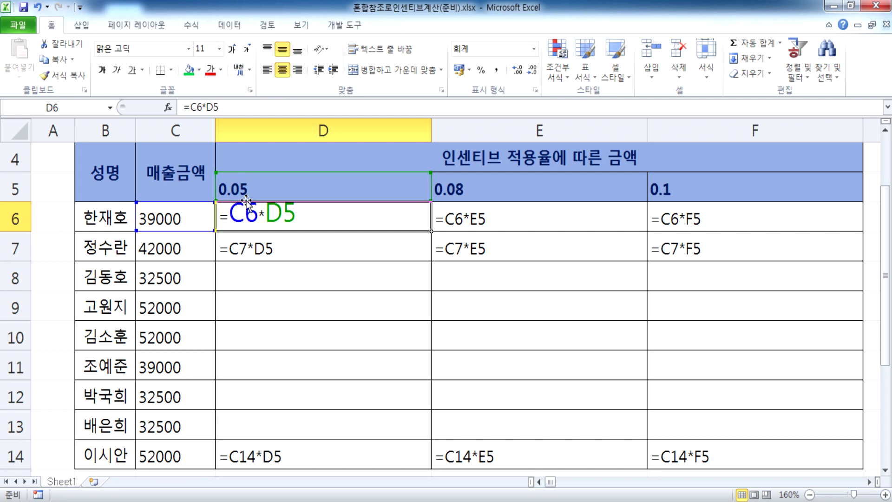
pyautogui.doubleClick(261, 246)
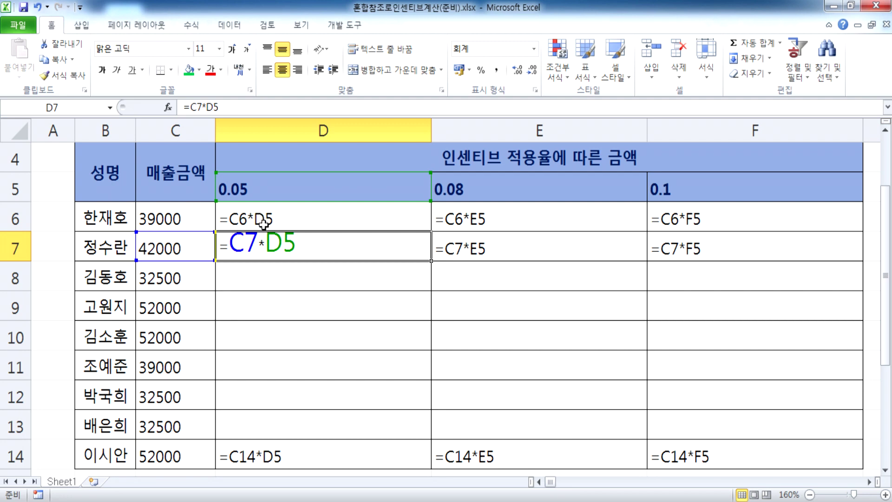
pyautogui.doubleClick(292, 216)
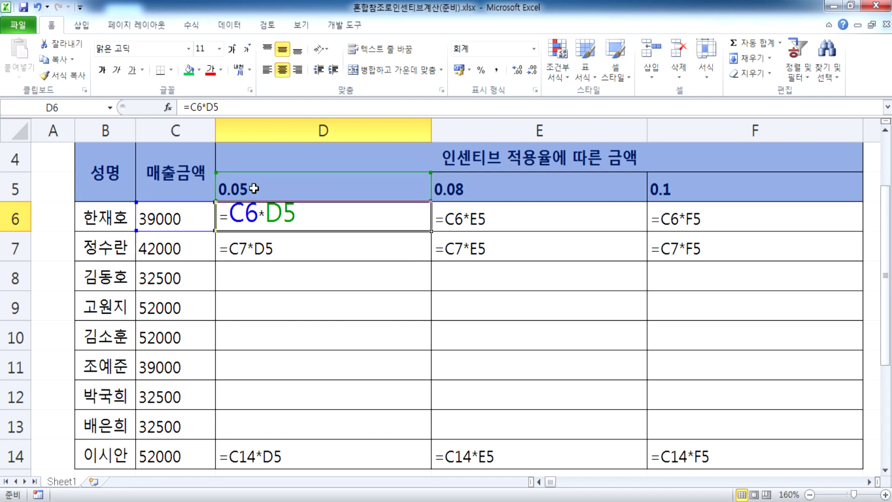
pyautogui.doubleClick(489, 216)
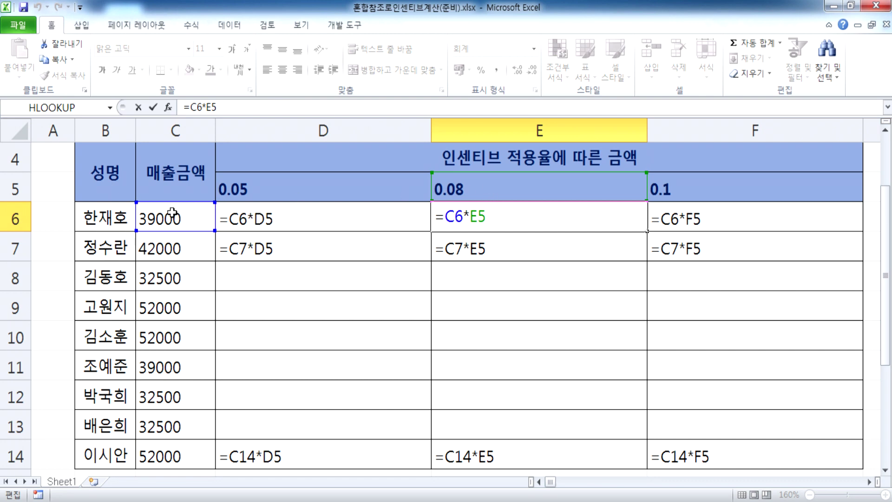
pyautogui.doubleClick(454, 253)
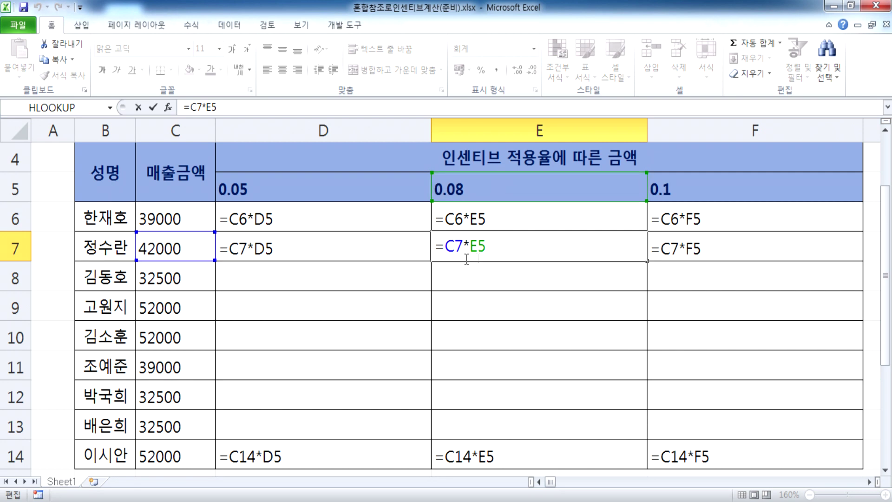
pyautogui.doubleClick(253, 458)
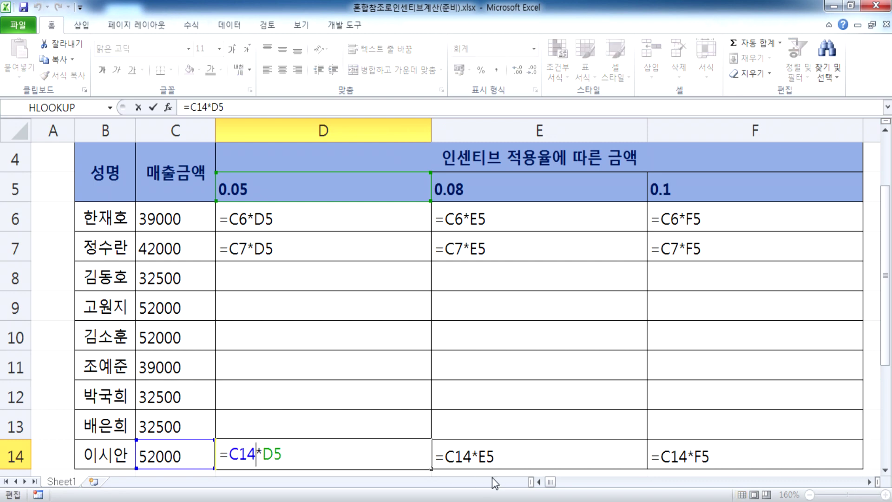
pyautogui.press('Tab')
pyautogui.press('F2')
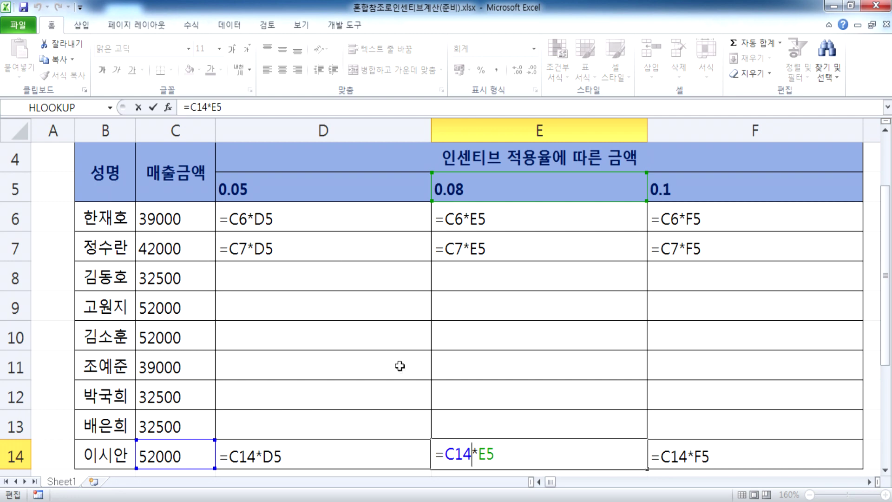
pyautogui.click(884, 470)
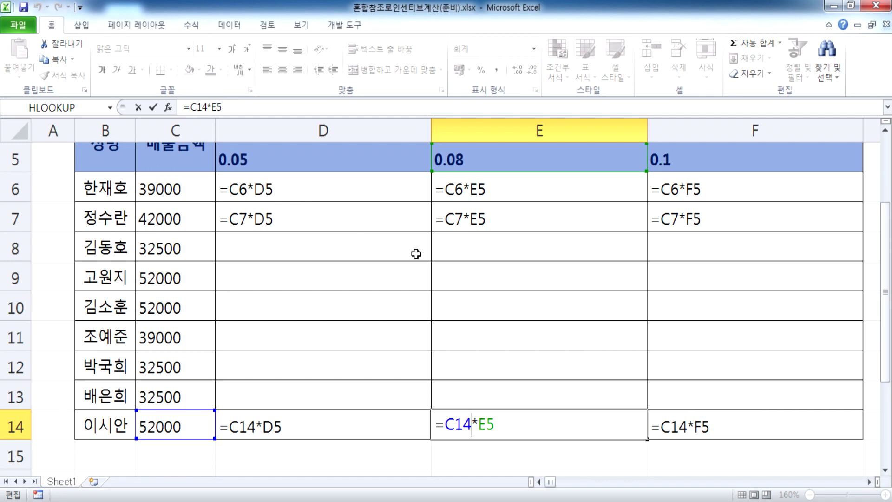
pyautogui.doubleClick(247, 188)
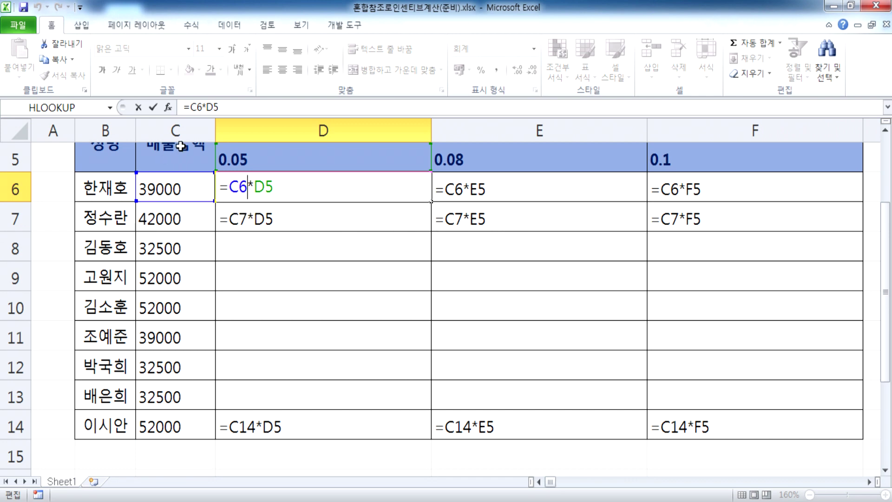
pyautogui.doubleClick(236, 221)
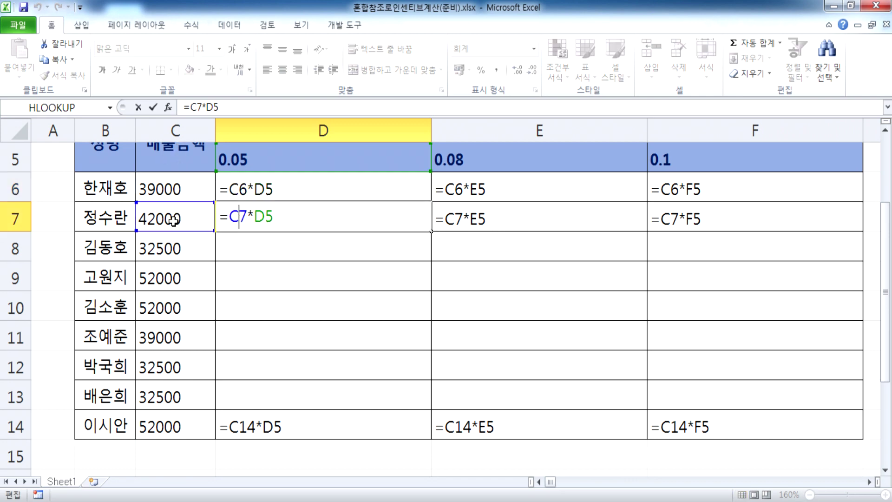
# Step: Enter the formula =C10*E5 in E10 as a further example for the 8% rate
pyautogui.click(458, 310)
pyautogui.write('=')
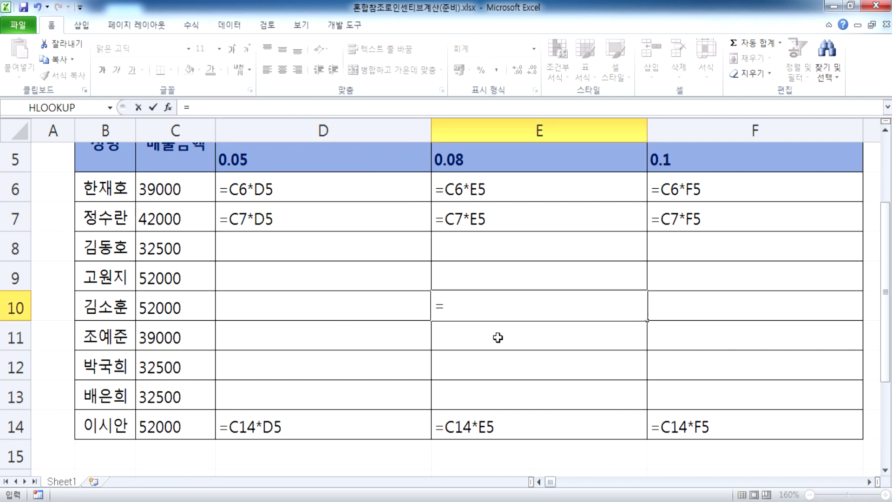
pyautogui.click(145, 299)
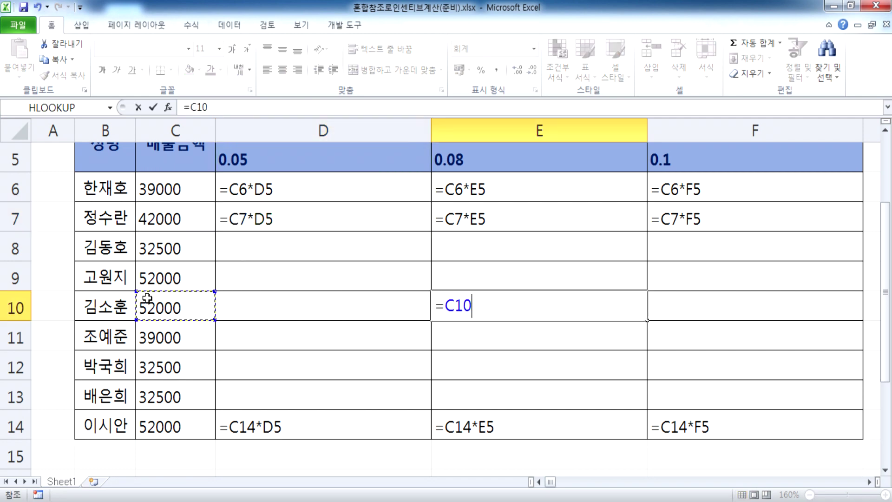
pyautogui.write('*')
pyautogui.click(454, 162)
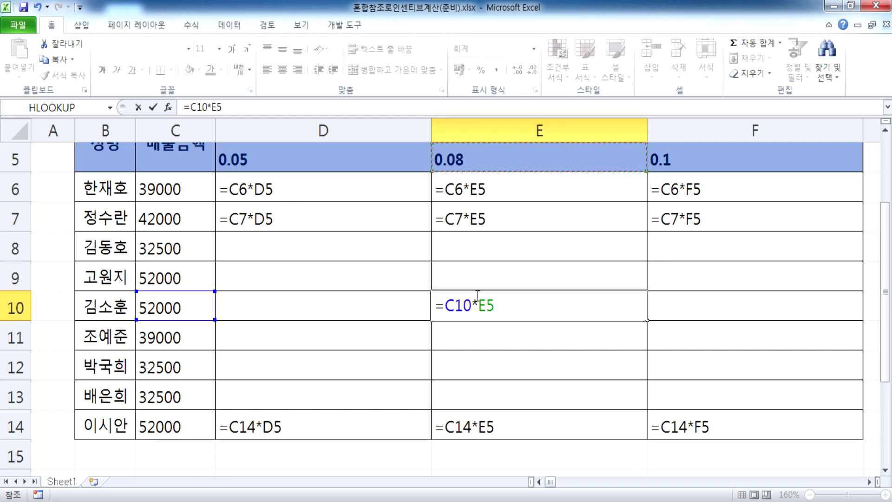
pyautogui.click(461, 305)
# Step: Change the formula in D6 to =$C6*D$5 so it uses mixed references
pyautogui.doubleClick(238, 189)
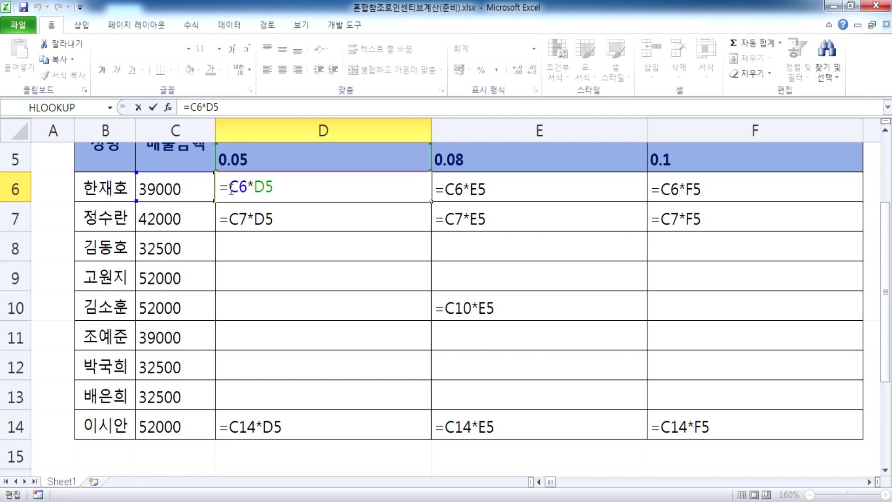
pyautogui.write('$')
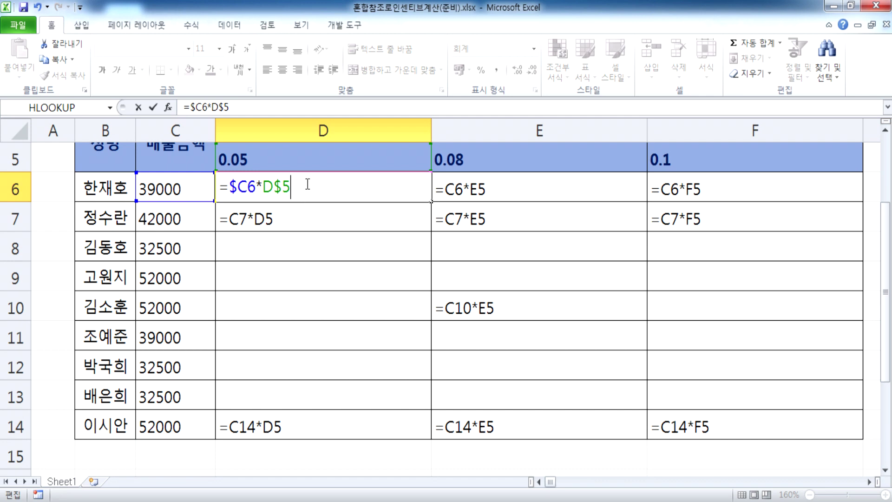
pyautogui.press('Return')
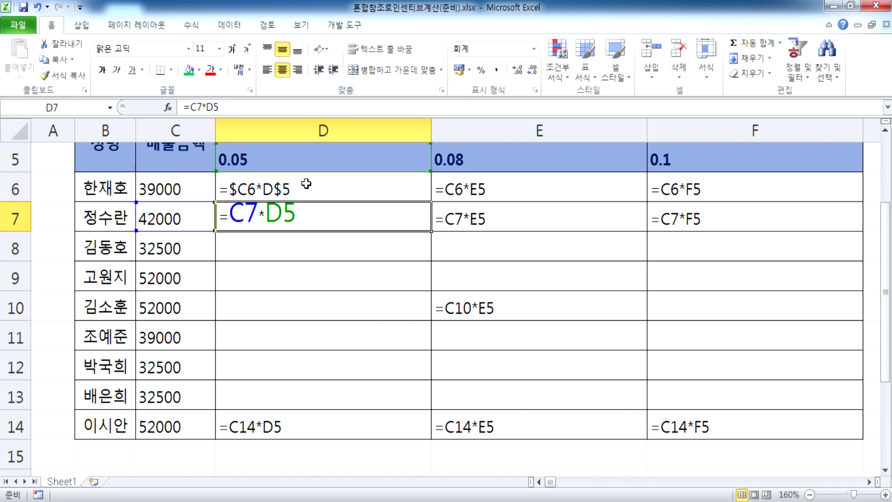
# Step: Switch the sheet back to showing results and widen columns B and C to fit their contents
pyautogui.hotkey('ctrl', '`')
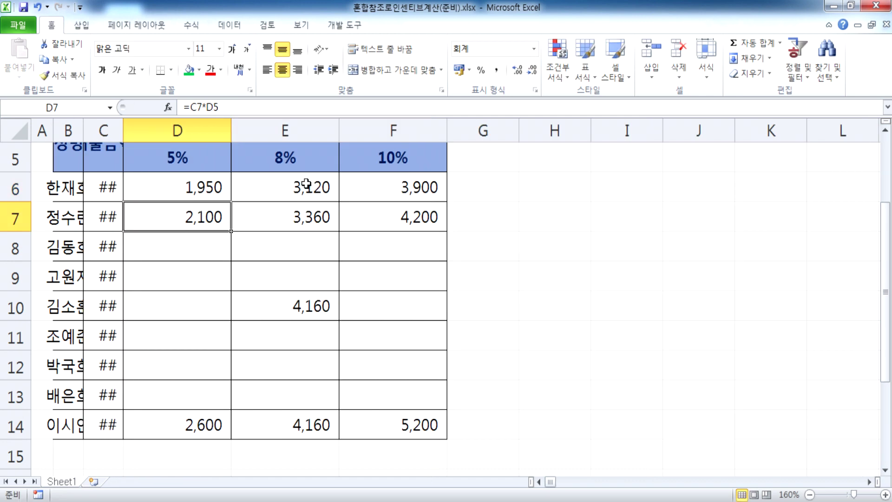
pyautogui.doubleClick(120, 129)
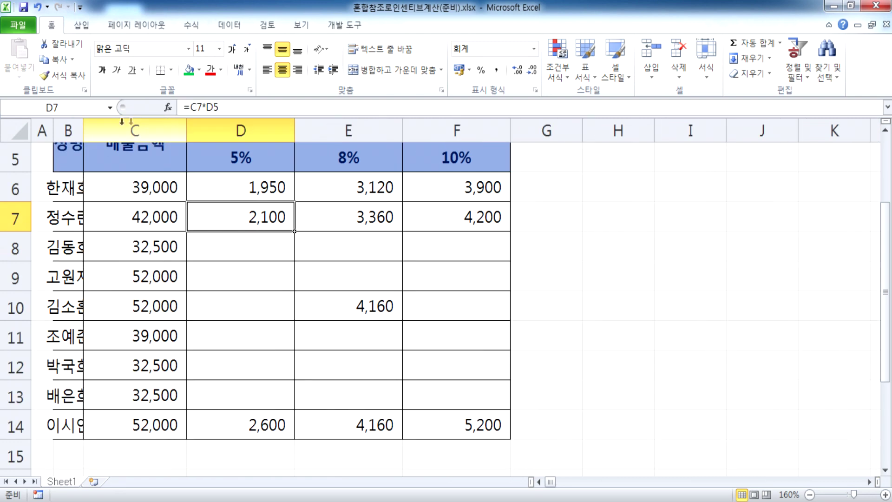
pyautogui.doubleClick(82, 125)
pyautogui.moveTo(113, 125); pyautogui.dragTo(139, 126)
# Step: Clear the incentive formulas in E6:F14 and D7:D14, keeping only the one in D6
pyautogui.moveTo(353, 187); pyautogui.dragTo(496, 412)
pyautogui.press('Delete')
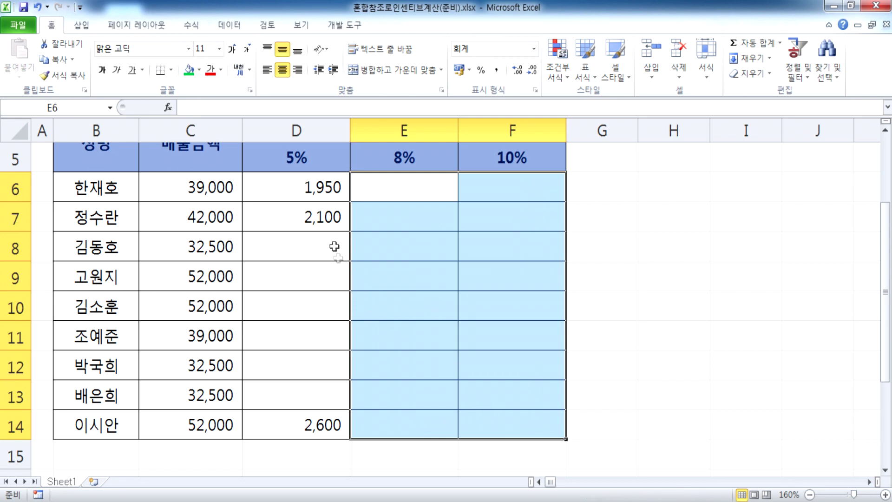
pyautogui.moveTo(326, 228); pyautogui.dragTo(329, 424)
pyautogui.press('Delete')
# Step: Fill the mixed-reference formula from D6 across to F6 and down to row 14
pyautogui.click(313, 194)
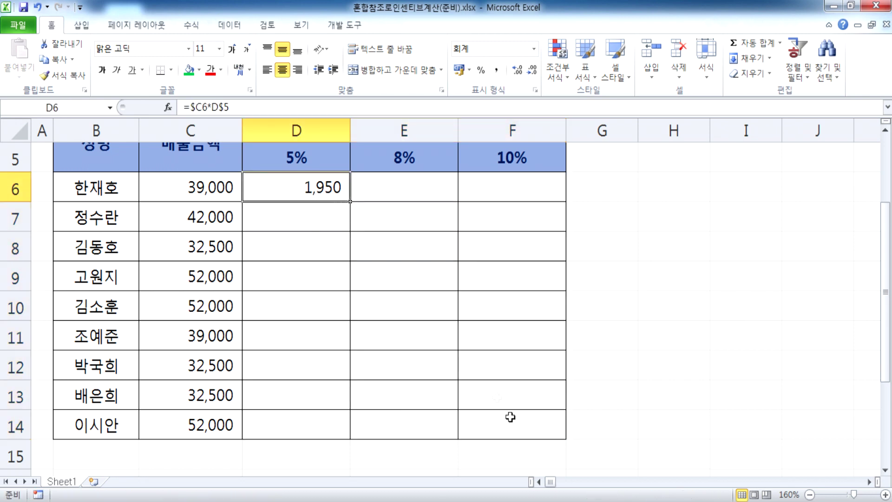
pyautogui.moveTo(316, 194); pyautogui.dragTo(517, 423)
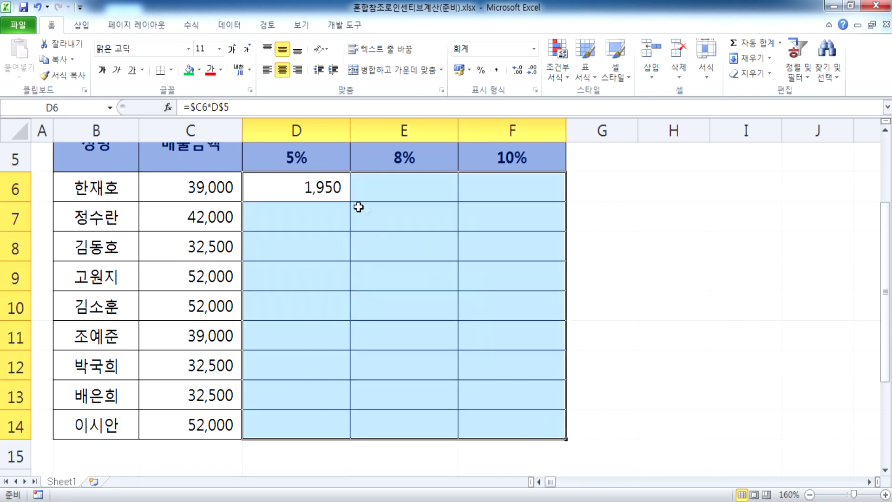
pyautogui.click(324, 193)
pyautogui.moveTo(350, 202); pyautogui.dragTo(555, 201)
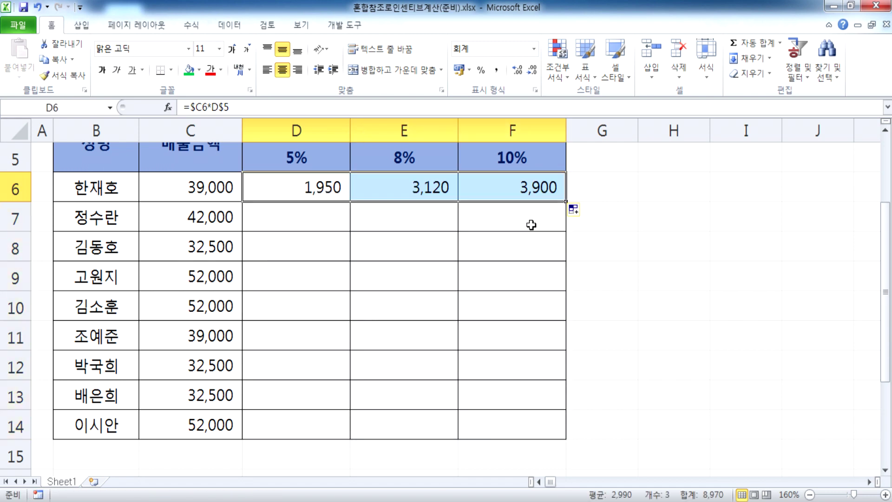
pyautogui.doubleClick(567, 202)
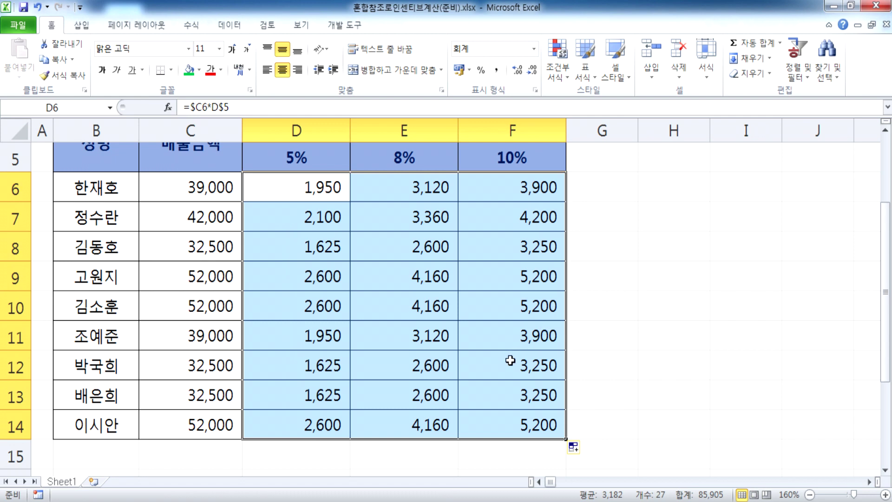
# Step: Undo the fill down to row 14 and the fill across to F6
pyautogui.hotkey('ctrl', 'z')
pyautogui.click(324, 195)
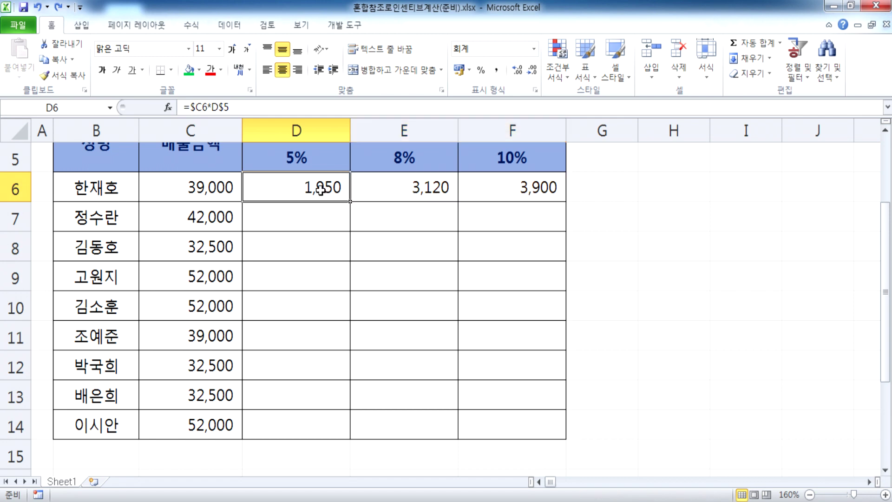
pyautogui.hotkey('ctrl', 'z')
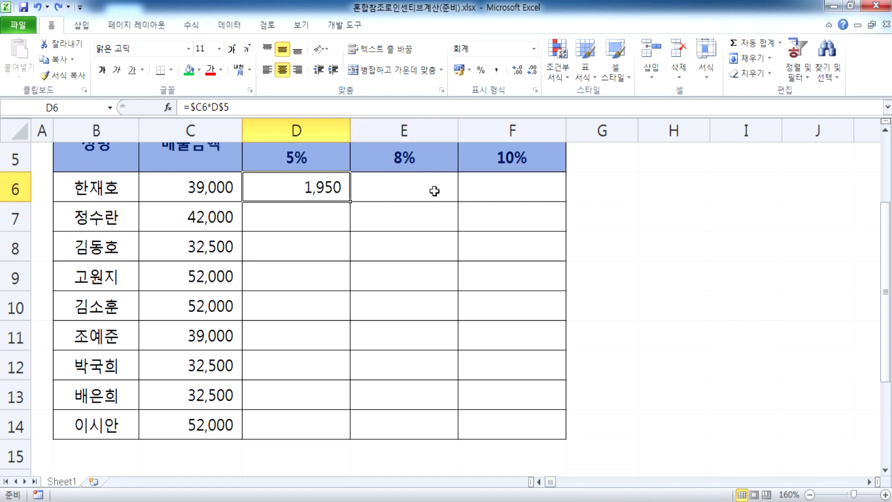
# Step: Fill the formula from D6 down to D14, and undo that fill
pyautogui.moveTo(350, 201); pyautogui.dragTo(348, 433)
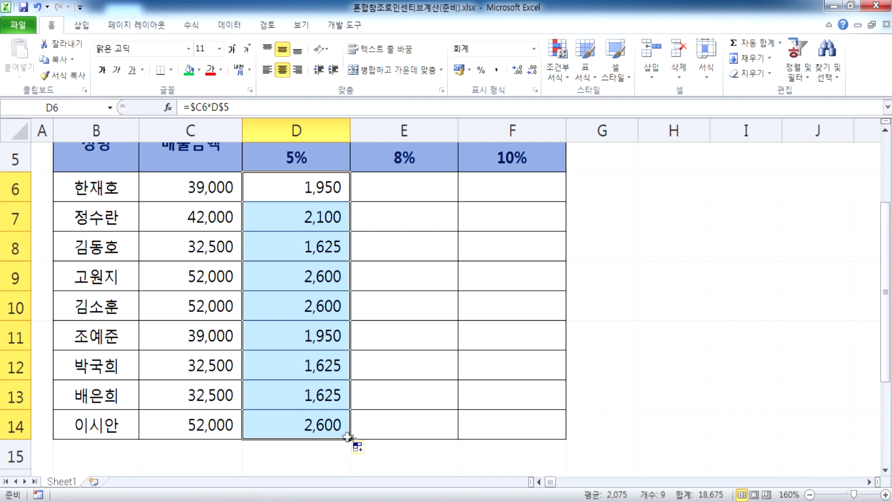
pyautogui.hotkey('ctrl', 'z')
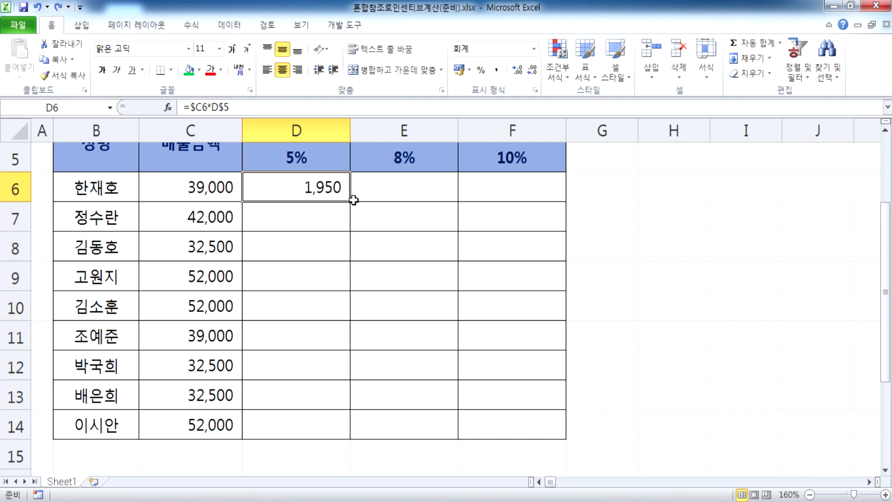
# Step: Fill the mixed-reference formula from D6 across to F6
pyautogui.moveTo(350, 202); pyautogui.dragTo(550, 197)
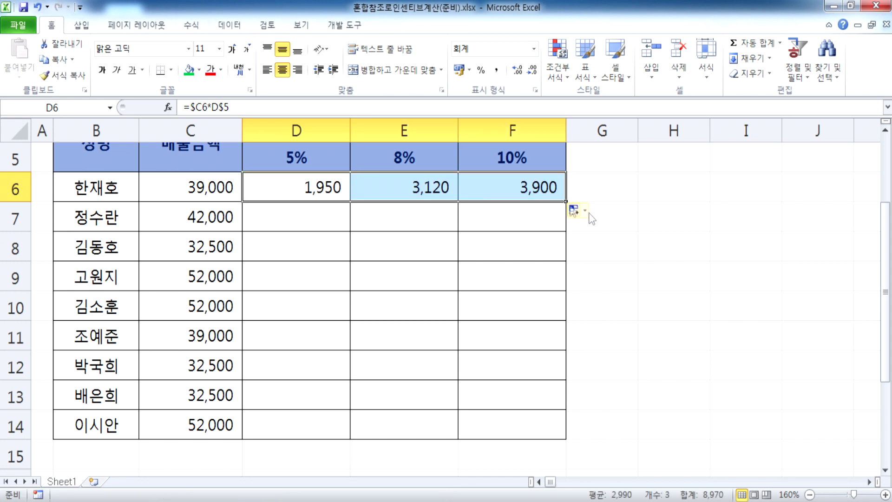
pyautogui.click(694, 254)
pyautogui.keyDown('ctrl'); pyautogui.click(686, 360); pyautogui.keyUp('ctrl')
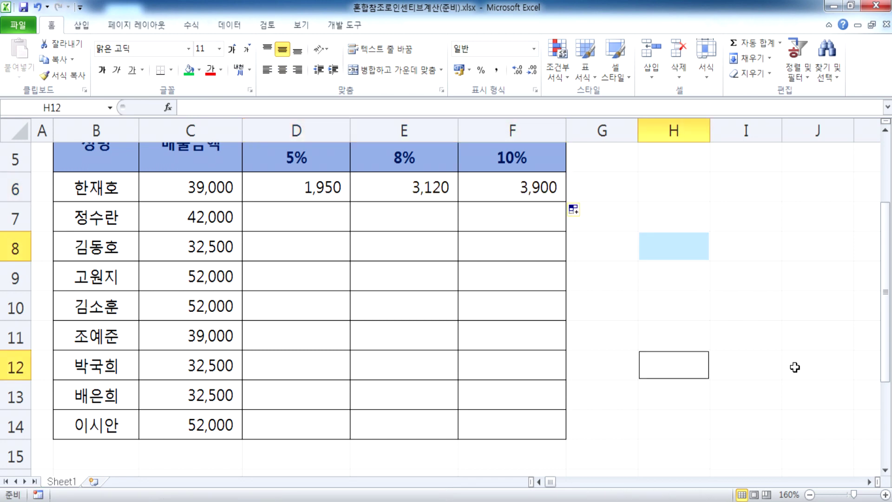
pyautogui.keyDown('ctrl'); pyautogui.click(796, 366); pyautogui.keyUp('ctrl')
pyautogui.keyDown('ctrl'); pyautogui.click(792, 210); pyautogui.keyUp('ctrl')
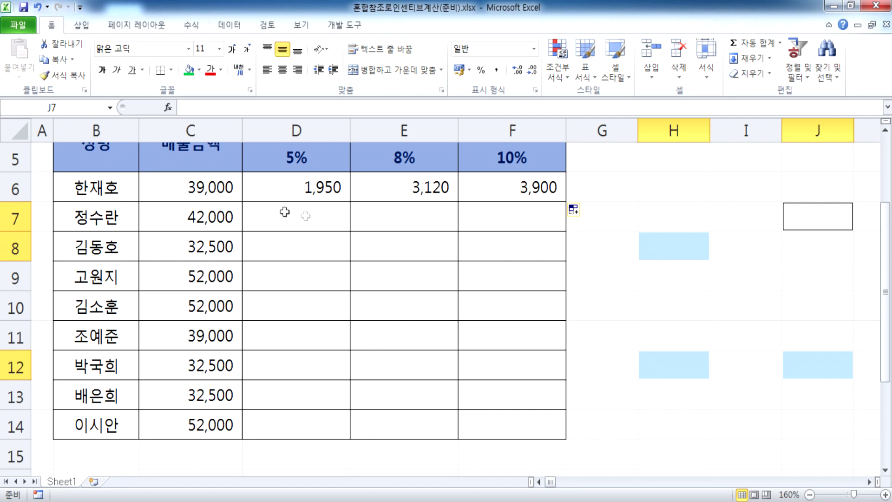
# Step: Clear the incentive formulas in D6:F6
pyautogui.click(300, 186)
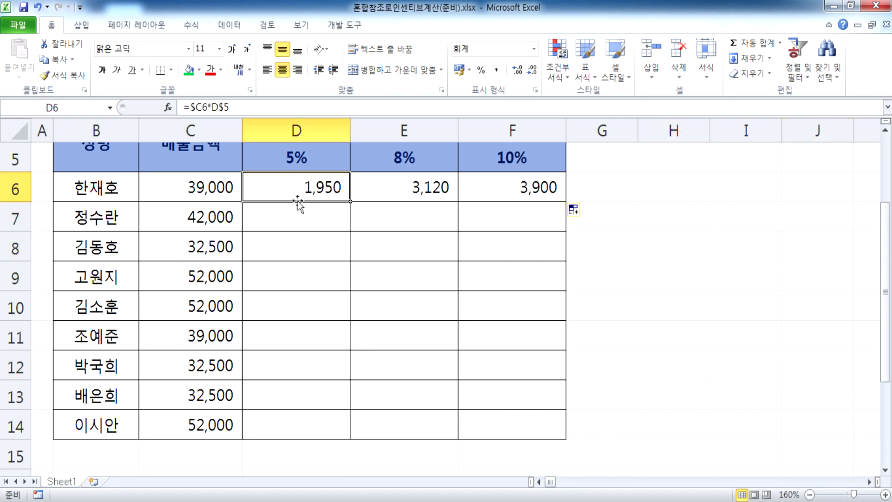
pyautogui.moveTo(308, 194); pyautogui.dragTo(483, 193)
pyautogui.press('Delete')
pyautogui.click(329, 192)
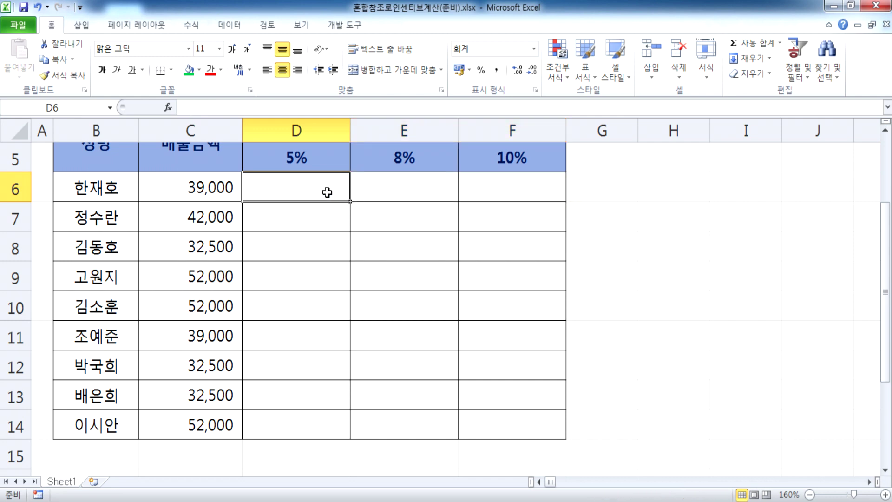
# Step: Start the formula =$C6*D5 in D6, locking only the column of the sales reference
pyautogui.write('=')
pyautogui.click(214, 191)
pyautogui.write('*')
pyautogui.click(295, 158)
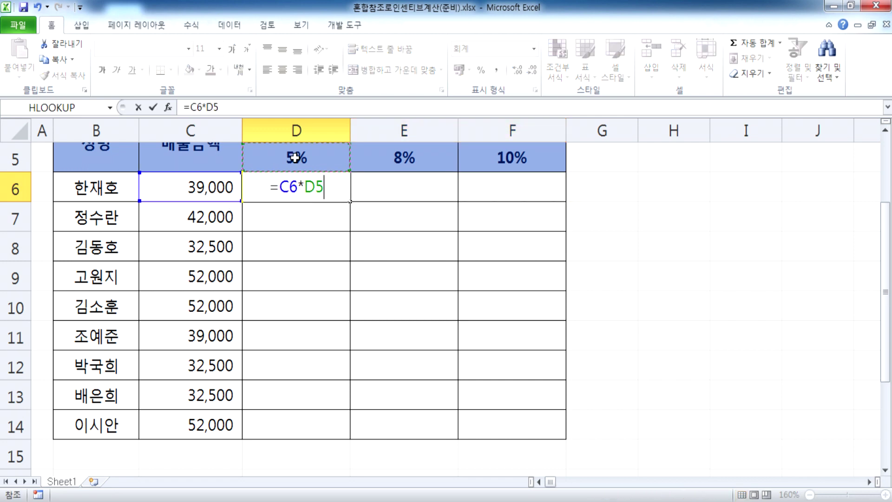
pyautogui.click(285, 200)
pyautogui.press('F4')
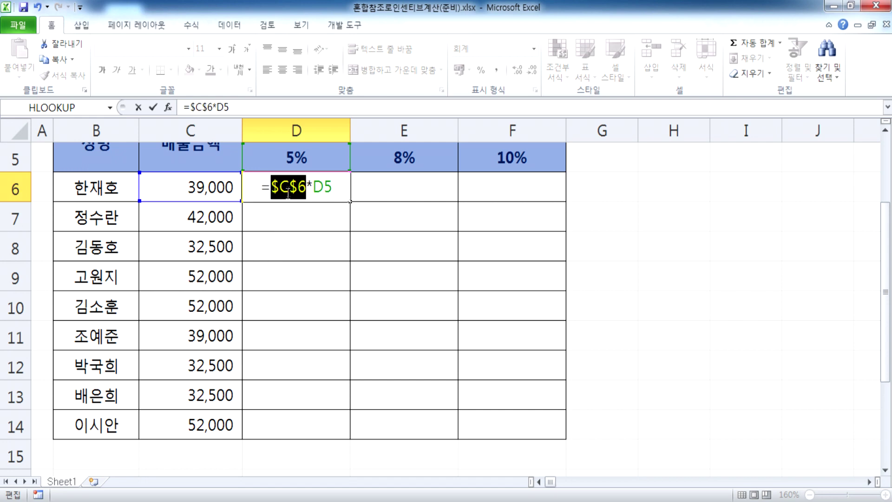
pyautogui.press('F4')
pyautogui.press('F4')
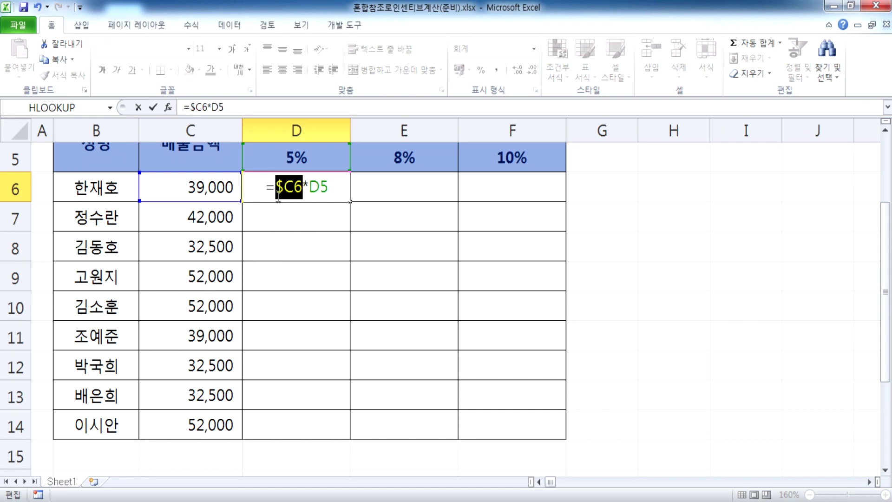
# Step: Lock only the row of the rate reference to make =$C6*D$5, and discard the D6 entry
pyautogui.press('Right')
pyautogui.press('Right')
pyautogui.press('F4')
pyautogui.press('F4')
pyautogui.press('Left')
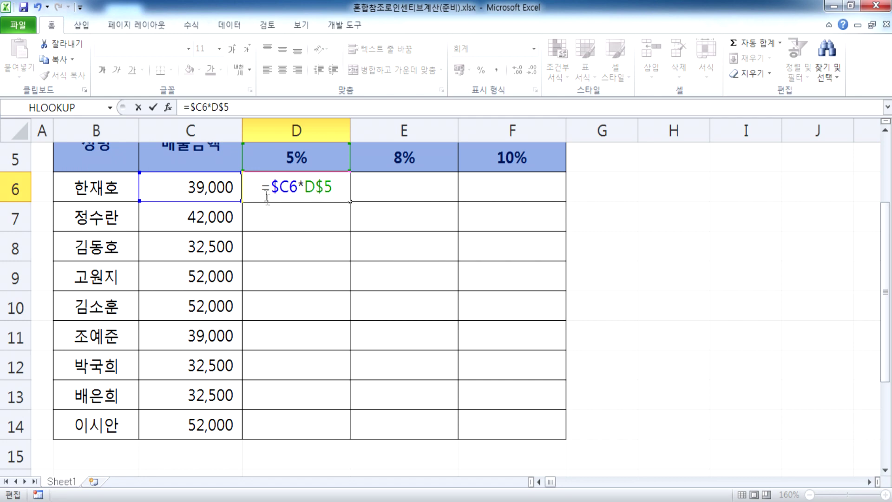
pyautogui.moveTo(262, 190); pyautogui.dragTo(334, 187)
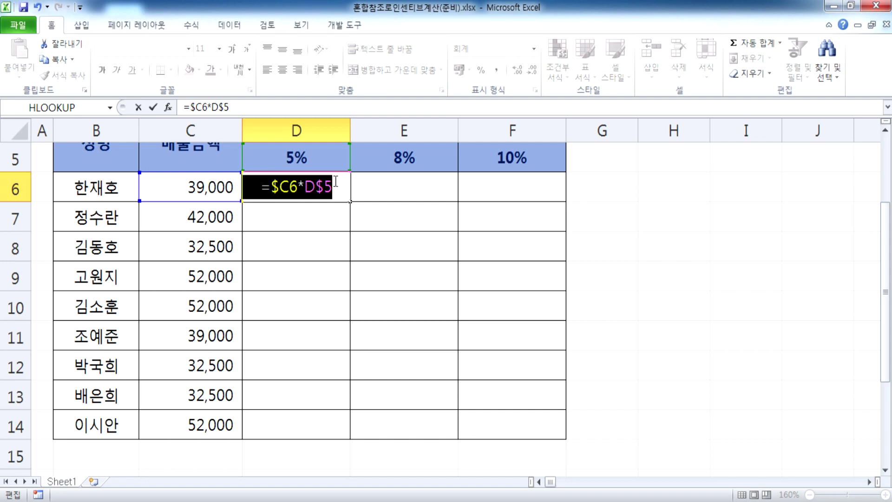
pyautogui.press('Escape')
pyautogui.press('Return')
pyautogui.click(332, 186)
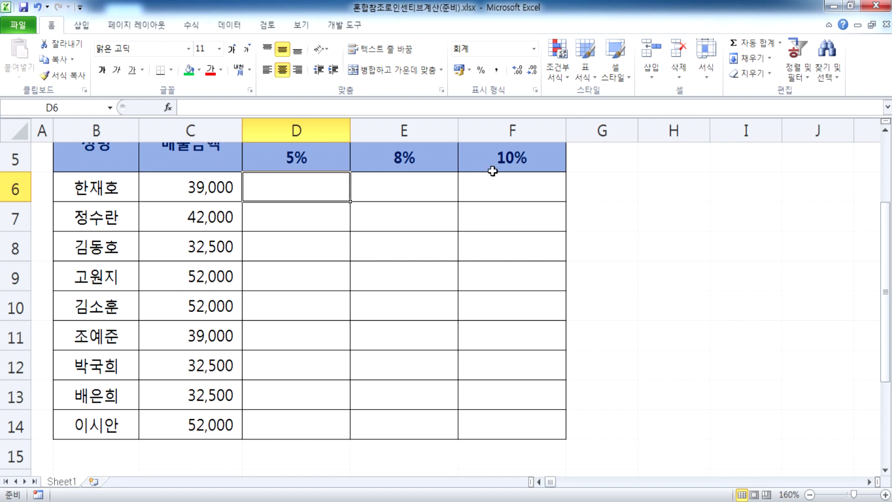
# Step: Examine which sales amount in column C and which rate in row 5 each incentive cell has to multiply
pyautogui.click(205, 191)
pyautogui.click(292, 156)
pyautogui.click(289, 190)
pyautogui.click(397, 216)
pyautogui.click(227, 215)
pyautogui.click(365, 222)
pyautogui.click(388, 162)
pyautogui.click(497, 248)
pyautogui.click(222, 234)
pyautogui.click(466, 240)
pyautogui.click(484, 163)
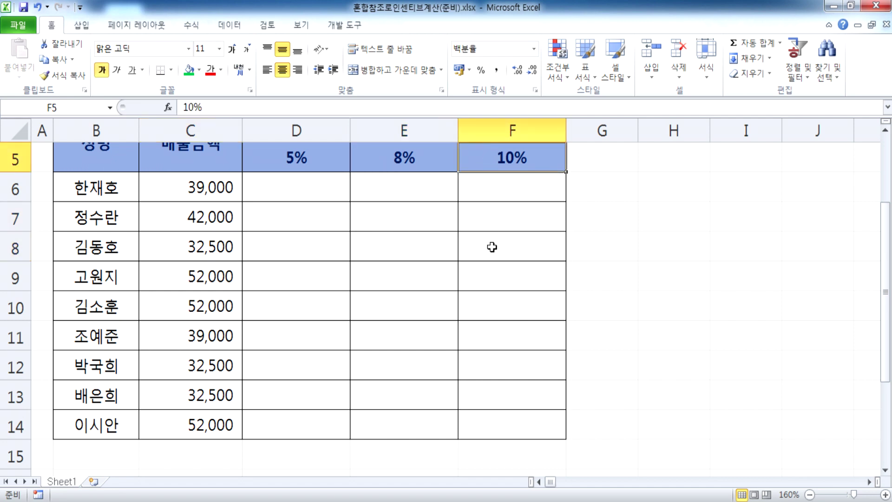
pyautogui.click(386, 281)
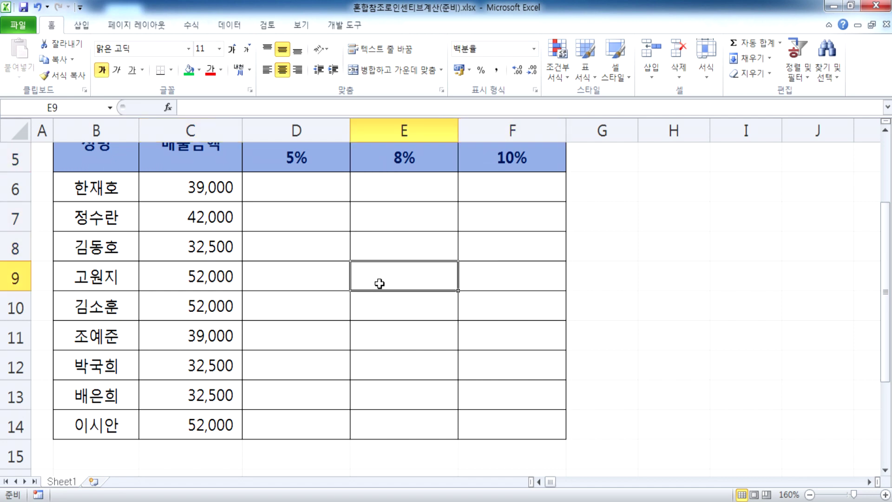
pyautogui.click(197, 137)
pyautogui.click(15, 161)
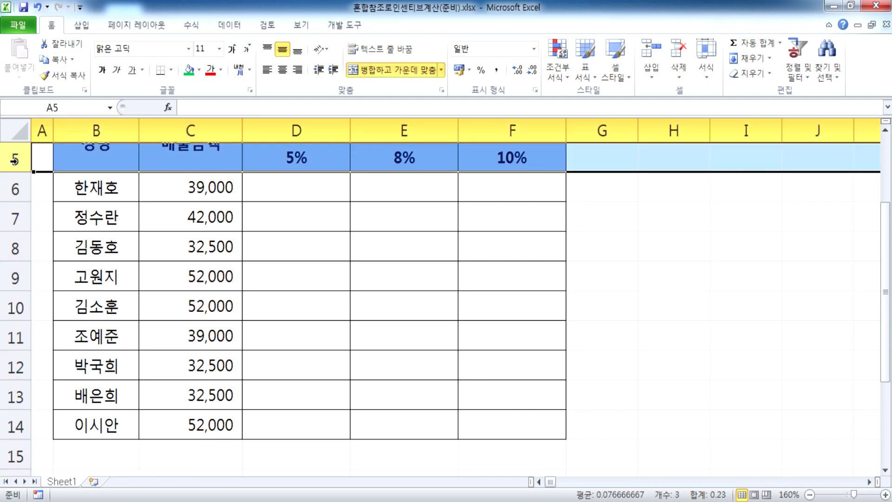
# Step: Enter the formula =C6*D5 in D6 as displayed text with a leading apostrophe
pyautogui.click(296, 190)
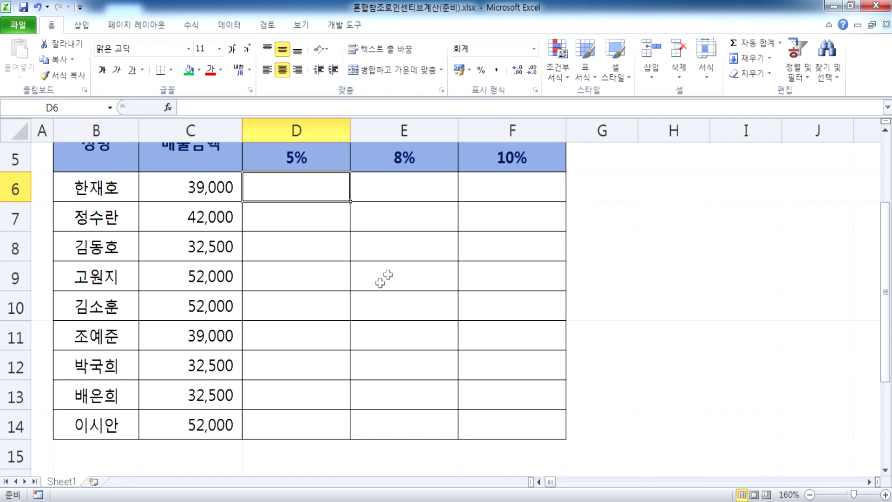
pyautogui.write('=')
pyautogui.click(216, 197)
pyautogui.write('*')
pyautogui.click(272, 157)
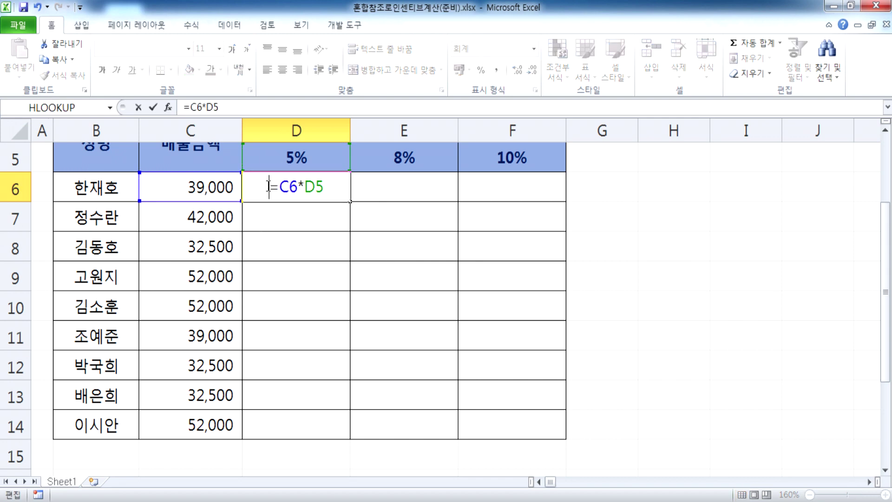
pyautogui.press('Return')
# Step: Enter the formula =C6*E5 in E6 as displayed text with a leading apostrophe
pyautogui.click(387, 189)
pyautogui.write('=')
pyautogui.click(199, 191)
pyautogui.write('*')
pyautogui.click(364, 148)
pyautogui.click(374, 186)
pyautogui.write("'")
pyautogui.press('Return')
# Step: Enter the formula =C6*F5 in F6 as displayed text with a leading apostrophe
pyautogui.click(498, 191)
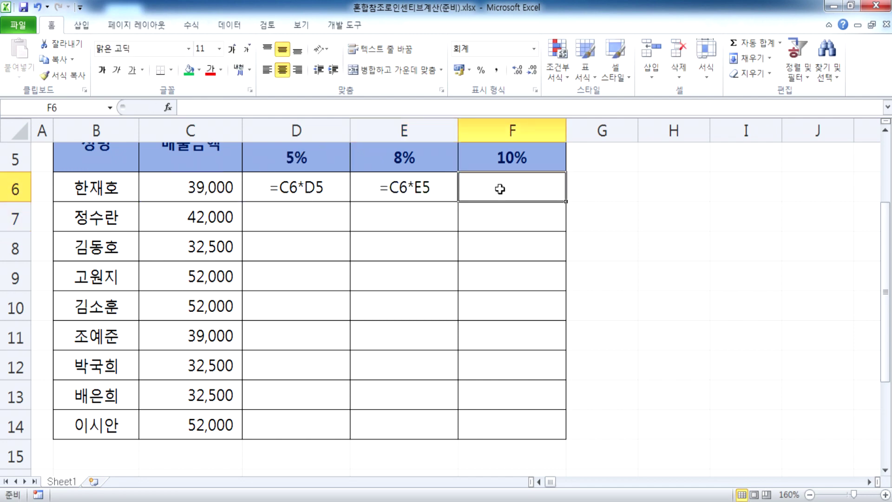
pyautogui.write('=')
pyautogui.click(207, 192)
pyautogui.write('*')
pyautogui.click(462, 154)
pyautogui.click(475, 191)
pyautogui.write("'")
pyautogui.press('Return')
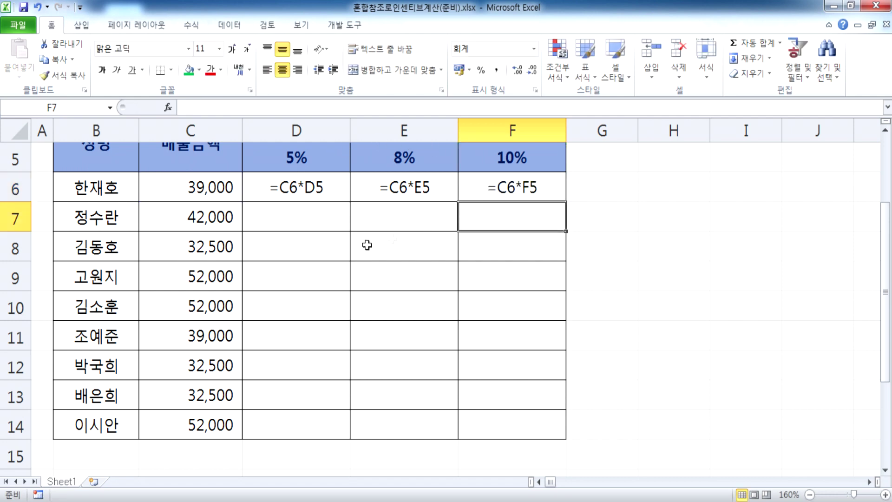
# Step: Enter the formula =C9*D5 in D9 as displayed text instead of a calculated result
pyautogui.click(298, 270)
pyautogui.write('=')
pyautogui.click(174, 277)
pyautogui.write('*')
pyautogui.click(309, 161)
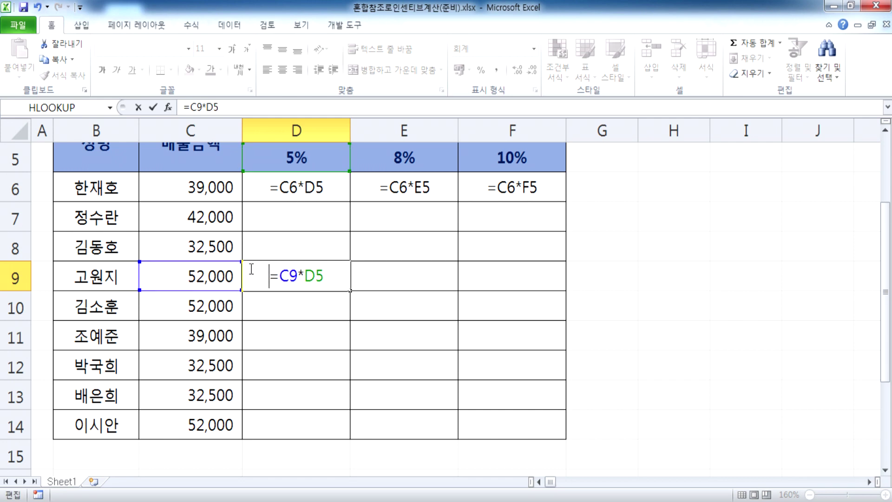
pyautogui.press('Return')
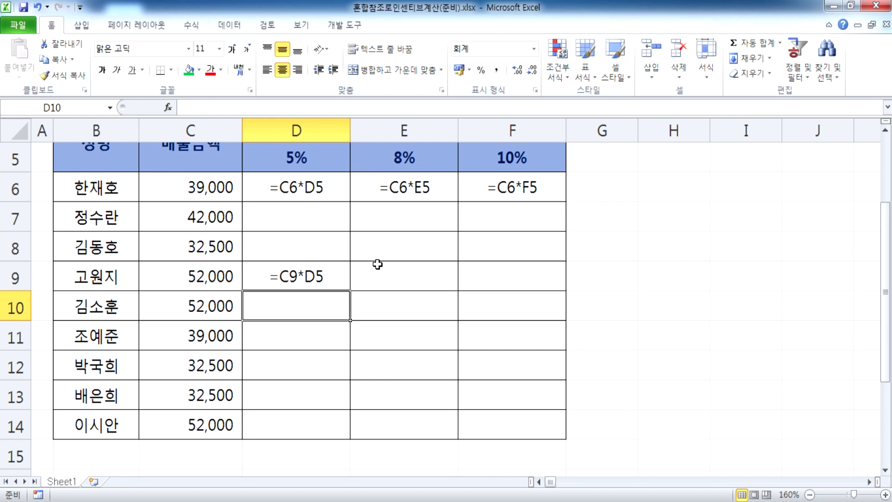
# Step: Enter the formula =C9*E5 in E9 as displayed text instead of a calculated result
pyautogui.click(366, 274)
pyautogui.write('=')
pyautogui.click(191, 271)
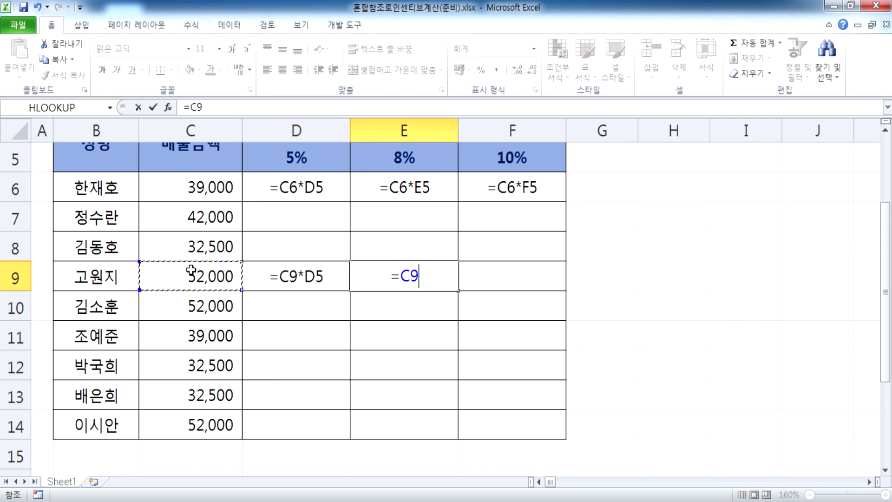
pyautogui.write('*')
pyautogui.click(385, 159)
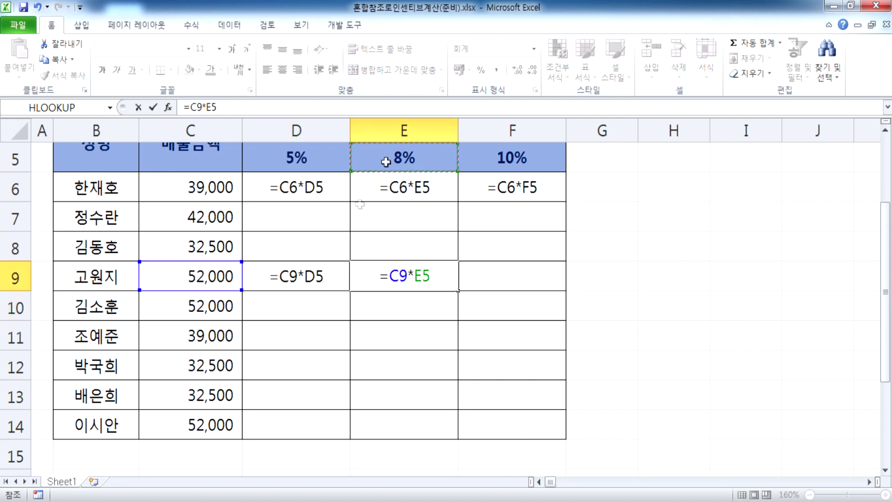
pyautogui.click(363, 278)
pyautogui.press('Return')
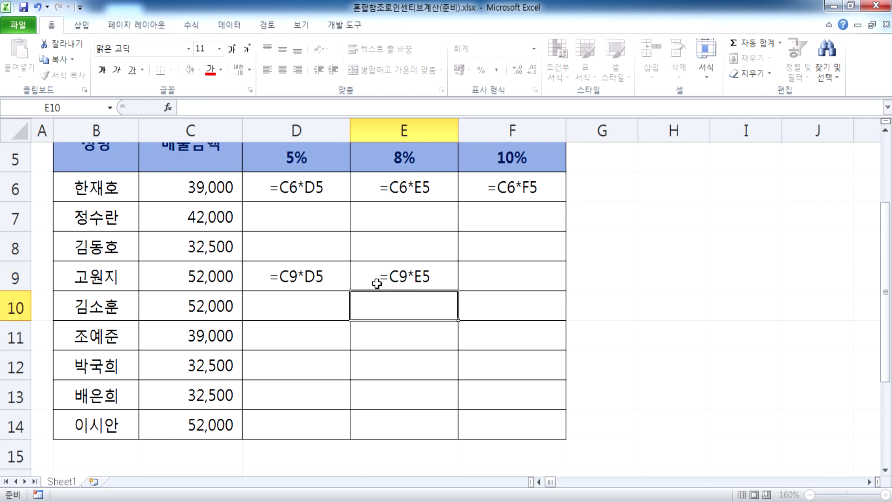
# Step: Enter the formula =C14*F5 in F14 as displayed text with a leading apostrophe
pyautogui.click(486, 413)
pyautogui.write('=')
pyautogui.click(209, 424)
pyautogui.write('*')
pyautogui.click(478, 158)
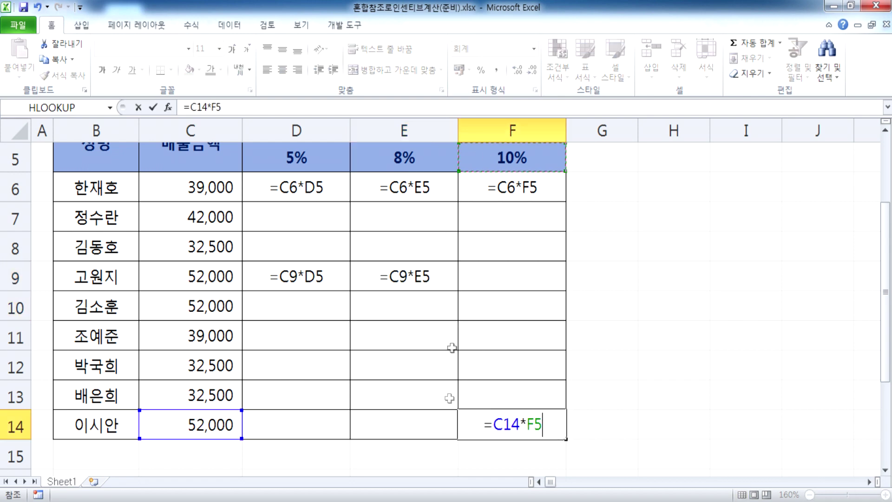
pyautogui.click(474, 425)
pyautogui.write("'")
pyautogui.press('Return')
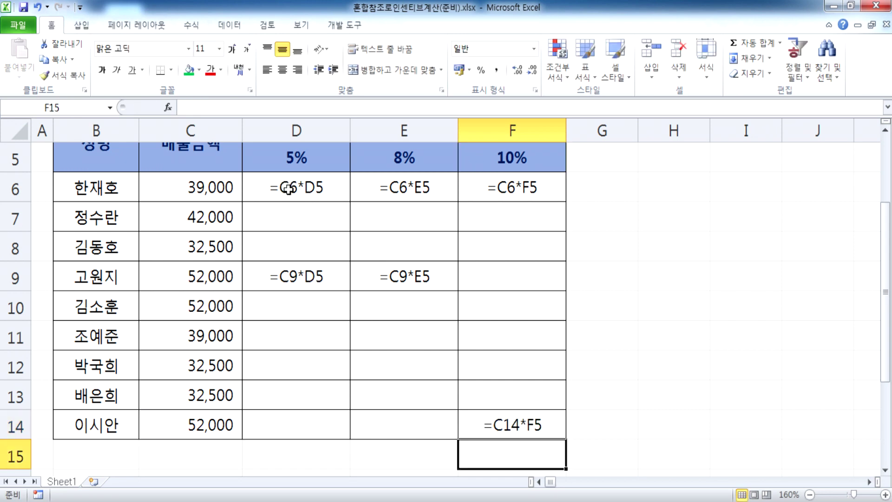
# Step: Compare the sales reference used in the formulas in D6, E6 and F6 against cell C6
pyautogui.click(296, 130)
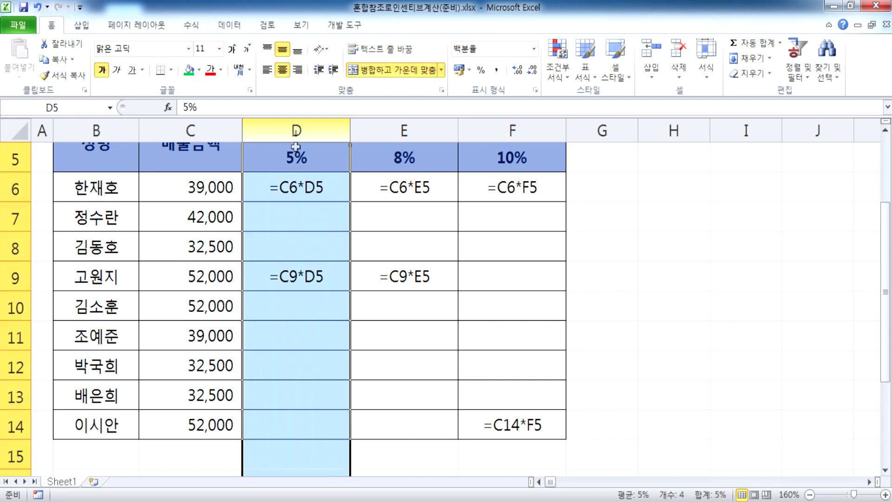
pyautogui.click(287, 196)
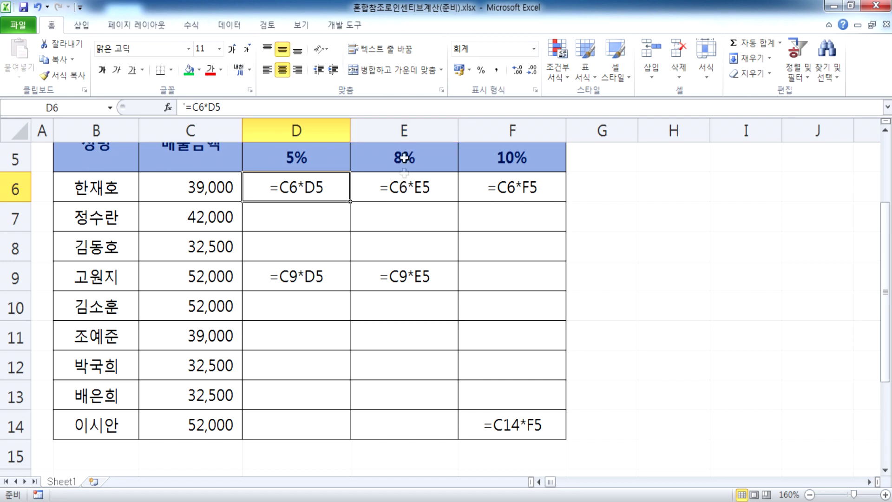
pyautogui.click(403, 187)
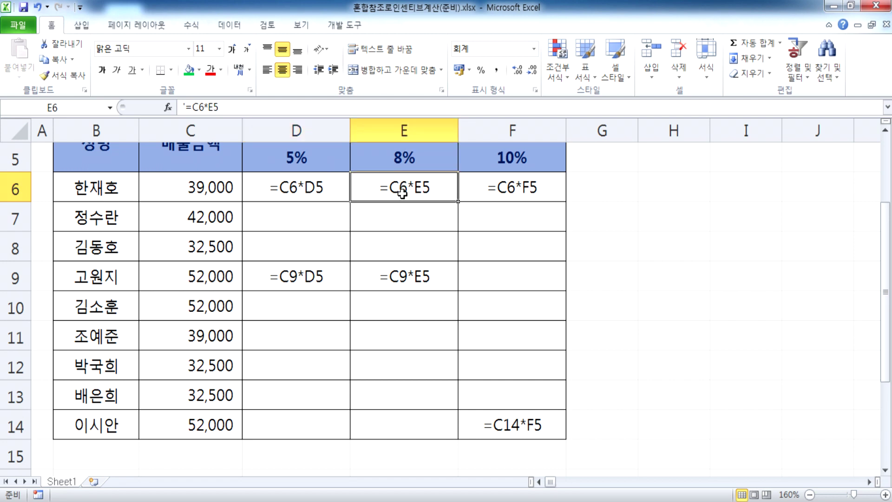
pyautogui.click(326, 186)
pyautogui.click(402, 186)
pyautogui.click(320, 179)
pyautogui.click(210, 186)
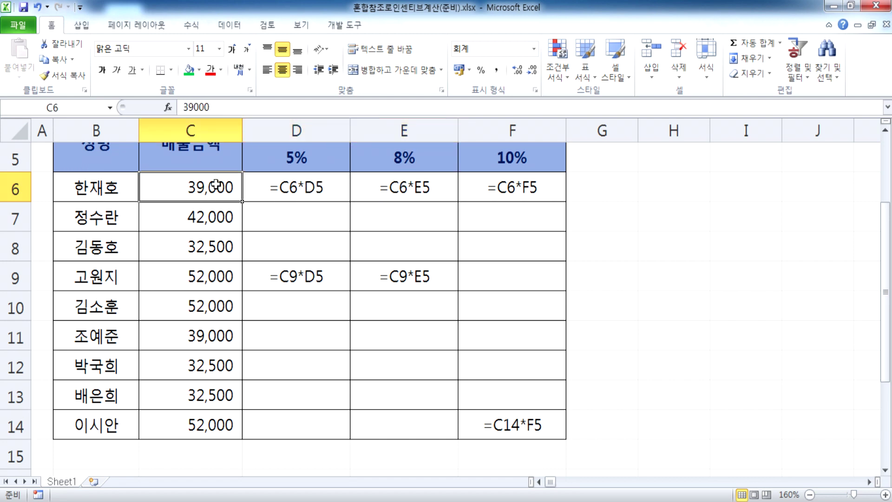
pyautogui.click(506, 189)
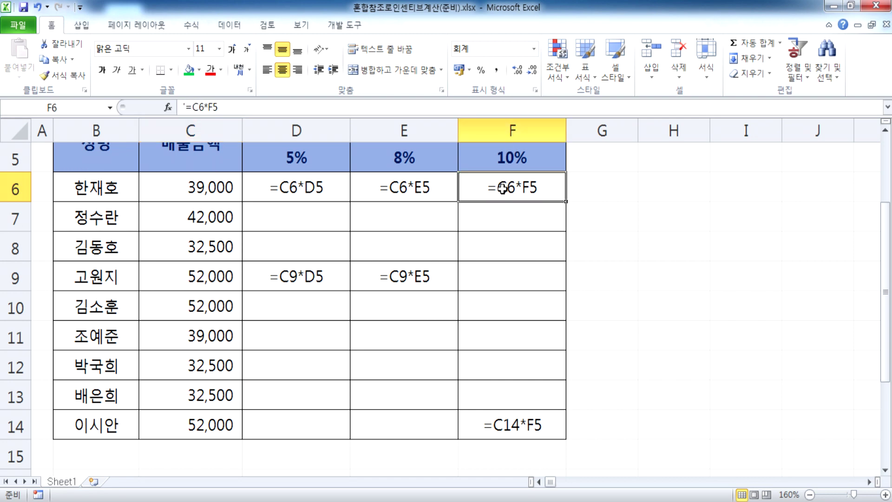
pyautogui.click(403, 187)
pyautogui.click(323, 182)
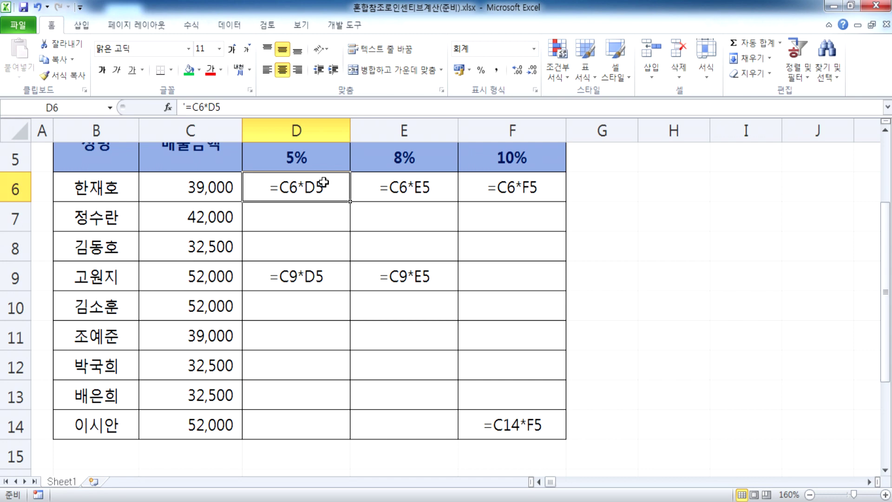
pyautogui.click(213, 174)
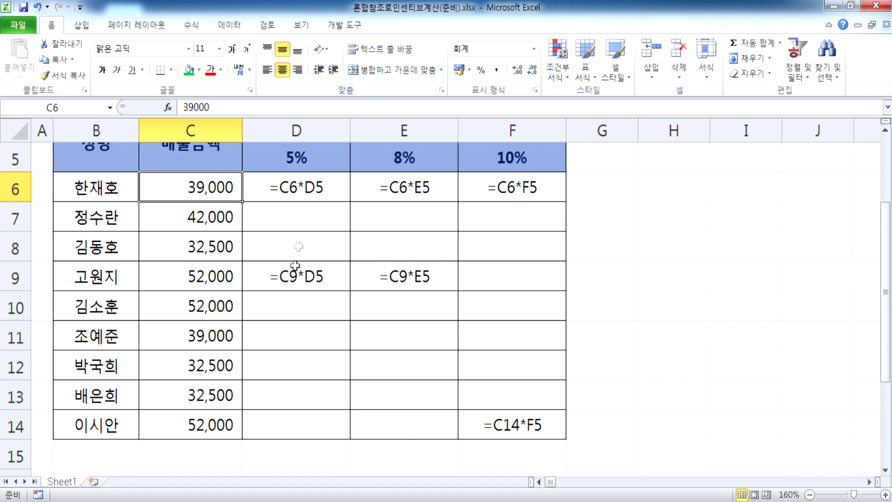
# Step: Compare the rate references in the D6 and E6 formulas with the rate cells D5 and E5
pyautogui.click(314, 187)
pyautogui.click(302, 158)
pyautogui.click(393, 178)
pyautogui.click(397, 158)
pyautogui.click(298, 179)
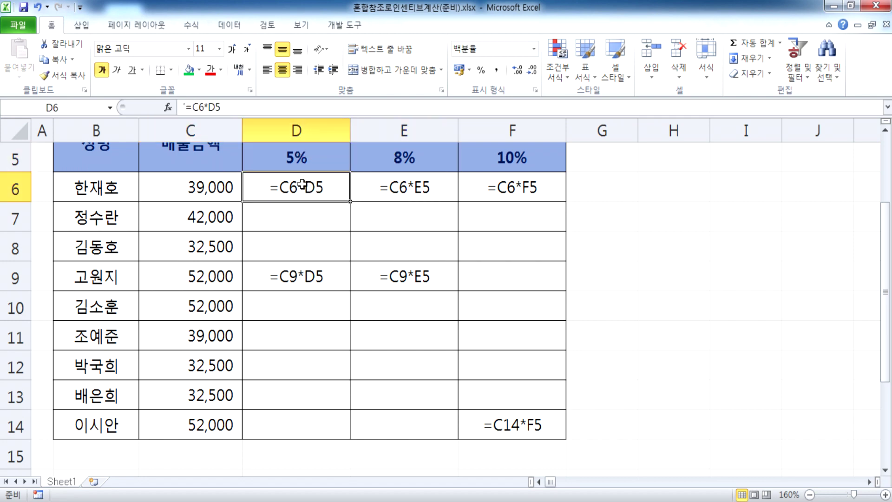
pyautogui.click(299, 156)
pyautogui.click(393, 188)
pyautogui.click(398, 162)
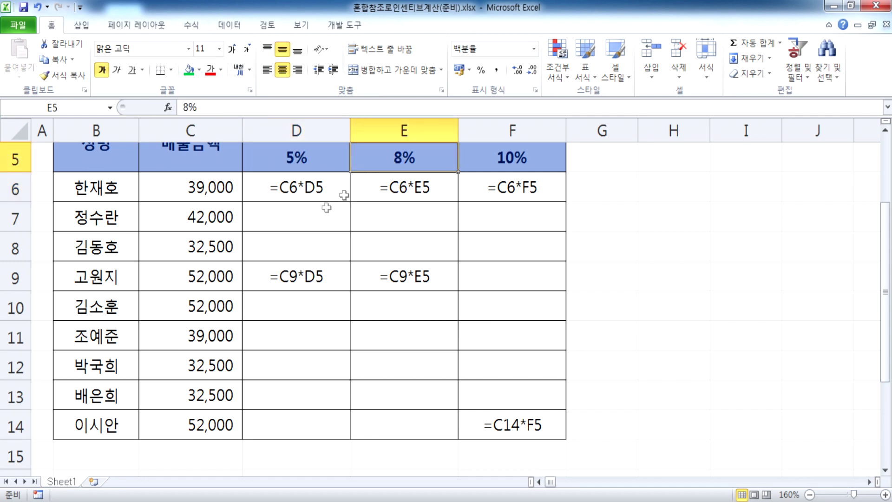
# Step: Enter the formula =C7*D5 in D7 as displayed text instead of a calculated result
pyautogui.click(295, 226)
pyautogui.write('=')
pyautogui.click(198, 219)
pyautogui.write('*')
pyautogui.click(307, 160)
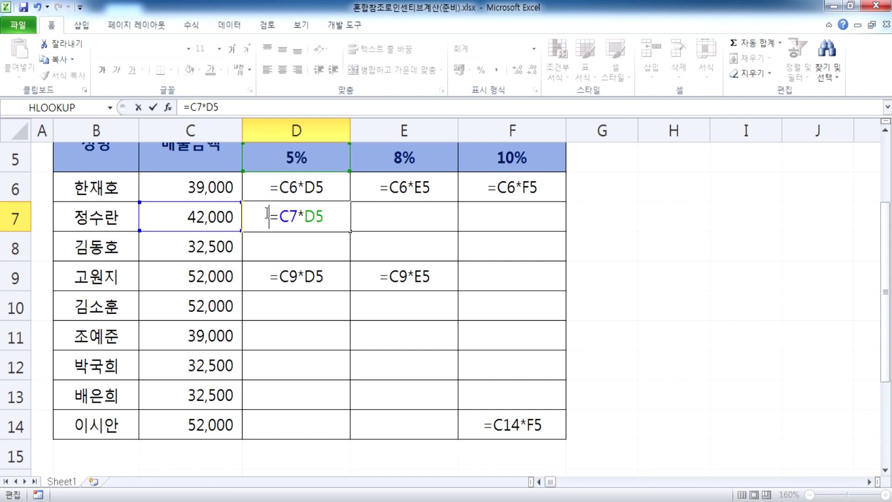
pyautogui.press('Return')
pyautogui.click(309, 217)
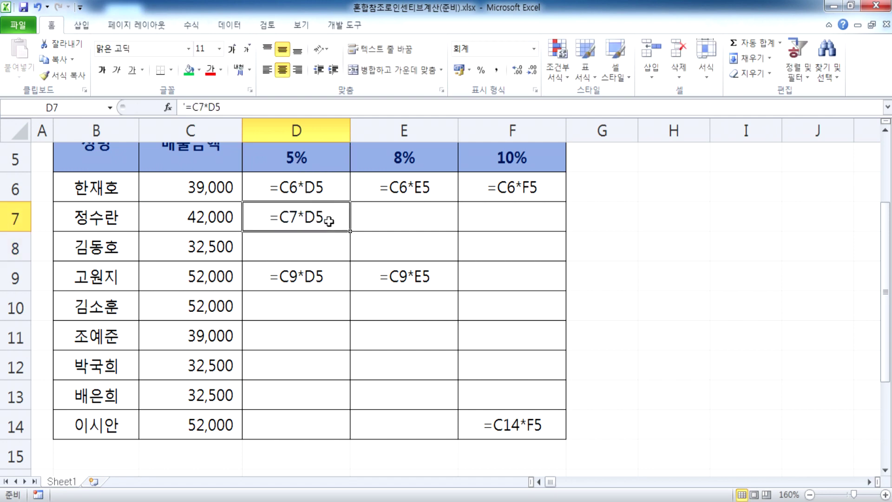
# Step: Enter the formula =C7*E5 in E7 as displayed text with a leading apostrophe
pyautogui.click(389, 225)
pyautogui.write('=')
pyautogui.click(219, 215)
pyautogui.write('*')
pyautogui.click(394, 168)
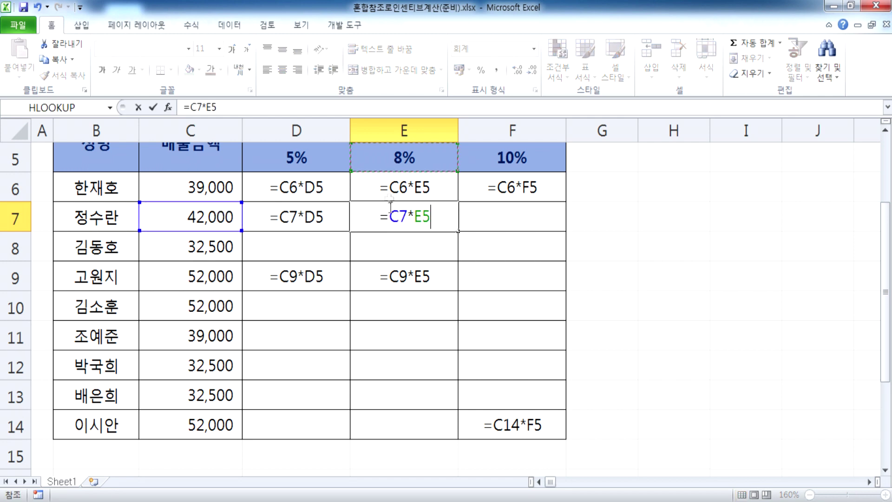
pyautogui.press('Return')
# Step: Enter =C7*F5 in F7 and convert it to displayed text with a leading apostrophe
pyautogui.click(515, 222)
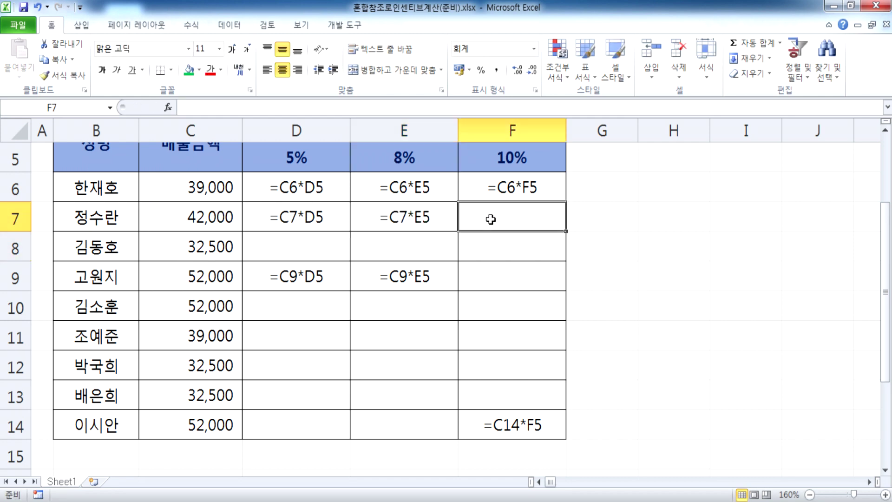
pyautogui.write('=')
pyautogui.click(207, 215)
pyautogui.write('*')
pyautogui.click(460, 168)
pyautogui.press('Return')
pyautogui.press('Return')
pyautogui.click(480, 218)
pyautogui.press('F2')
pyautogui.click(486, 217)
pyautogui.write("'")
pyautogui.press('Return')
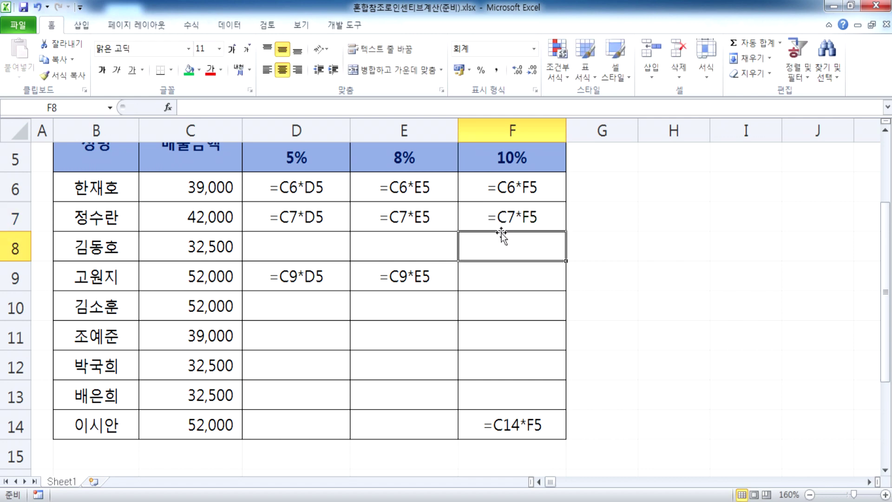
# Step: Compare the rate references in the D6, E6 and F6 formulas with the rate cells above them along row 6
pyautogui.click(297, 217)
pyautogui.click(317, 191)
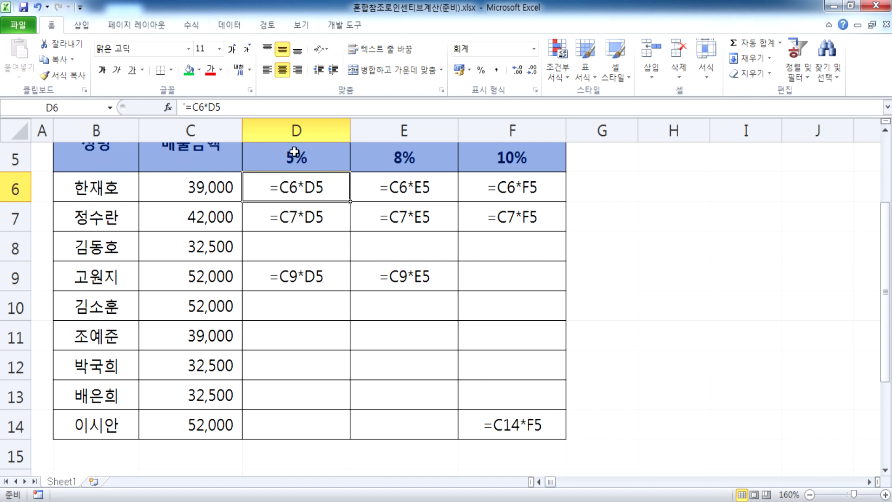
pyautogui.click(415, 188)
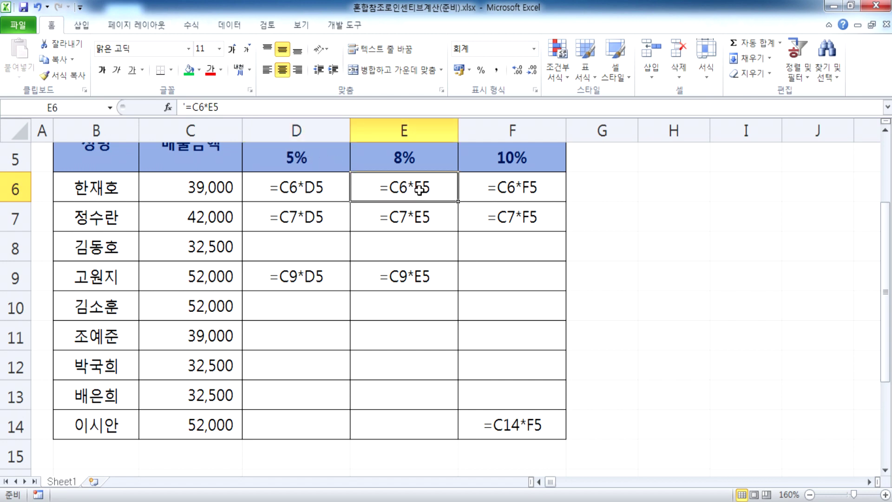
pyautogui.click(402, 163)
pyautogui.click(514, 186)
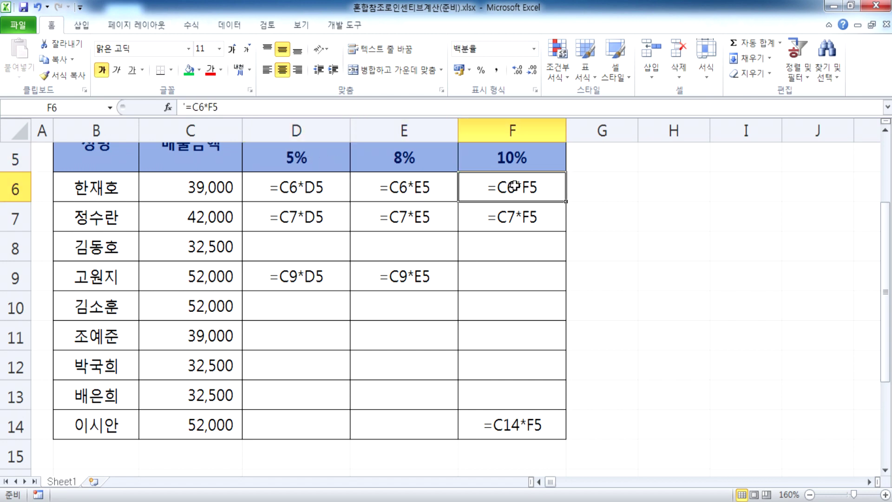
pyautogui.click(508, 155)
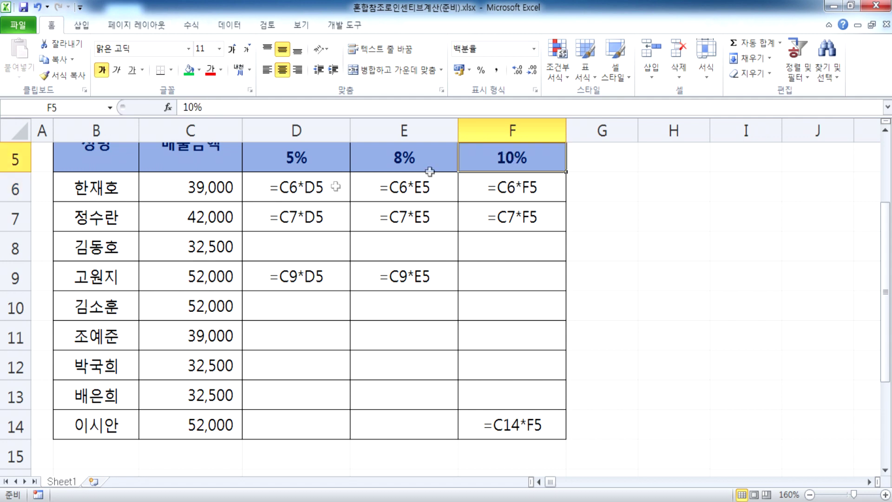
pyautogui.click(14, 189)
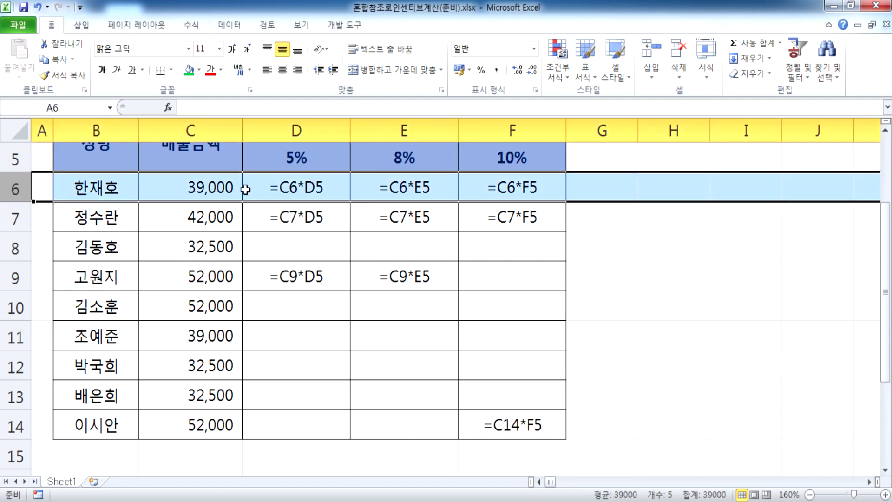
# Step: Compare the rate references in the D7 and D9 formulas with the rates in row 5
pyautogui.click(312, 215)
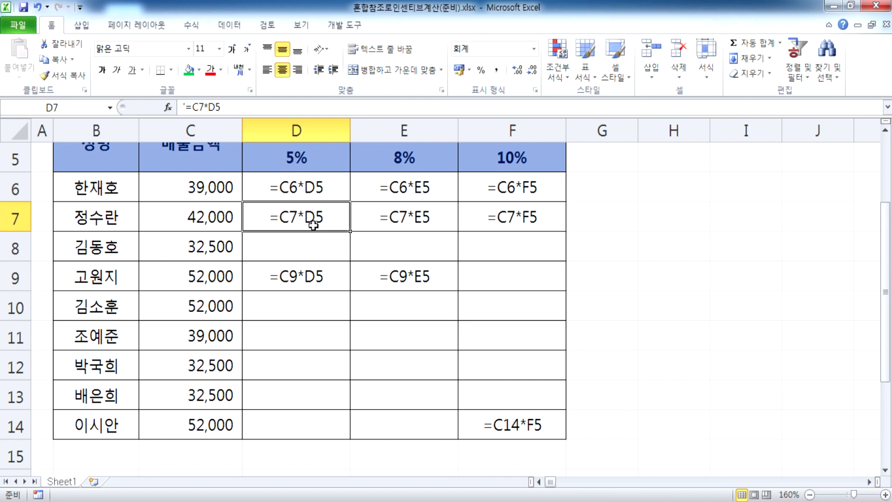
pyautogui.click(321, 277)
pyautogui.click(290, 246)
pyautogui.click(316, 280)
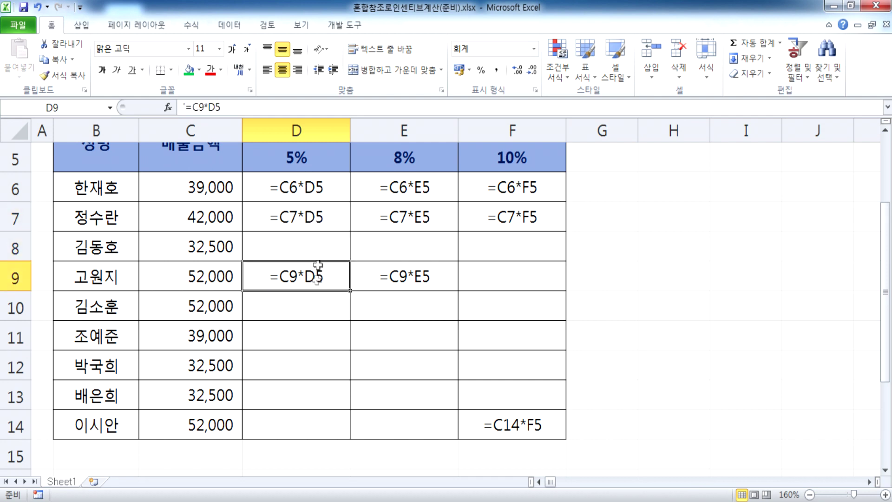
pyautogui.click(14, 159)
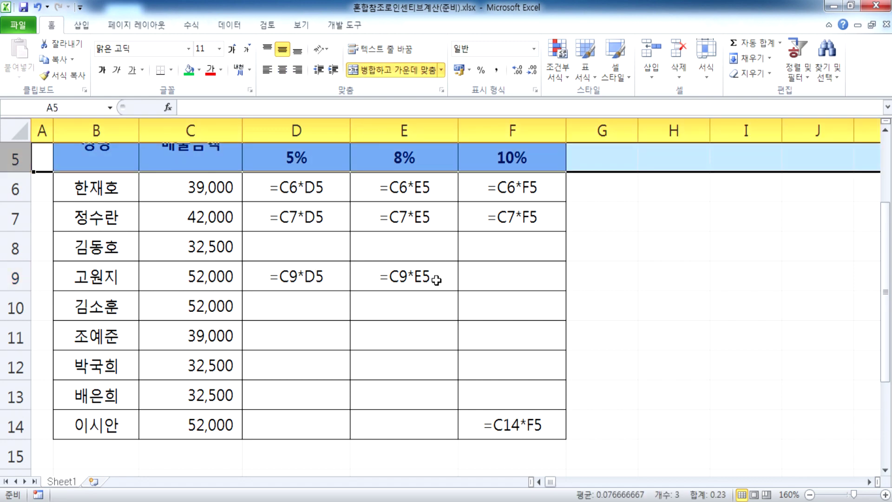
# Step: Write the pattern note =C항목*5줄 as displayed text in H6
pyautogui.click(657, 193)
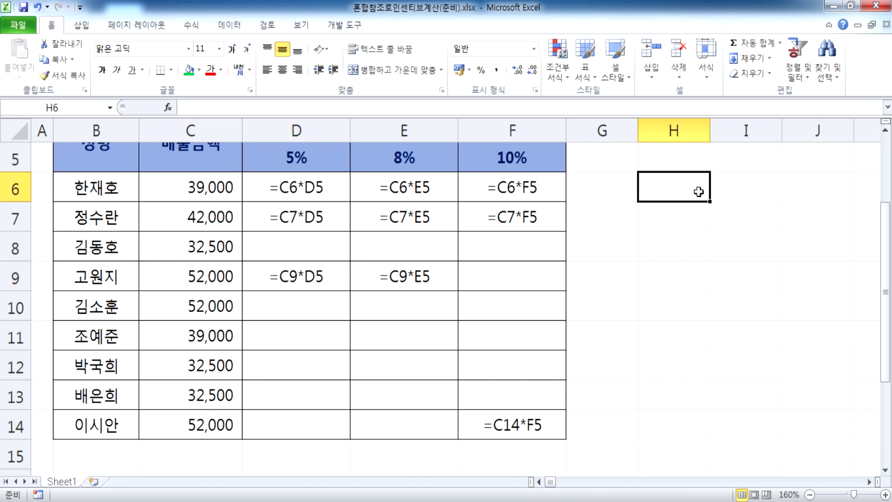
pyautogui.write('=H')
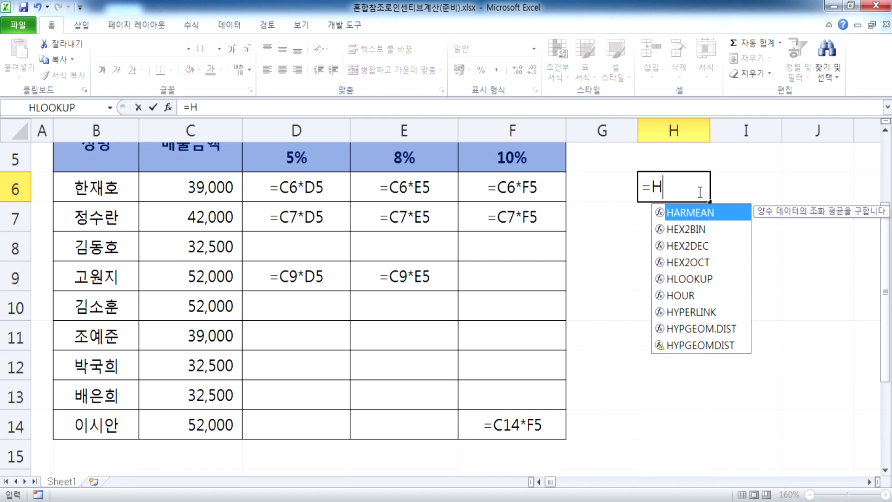
pyautogui.press('BackSpace')
pyautogui.write('ㅊ')
pyautogui.press('BackSpace')
pyautogui.write('C')
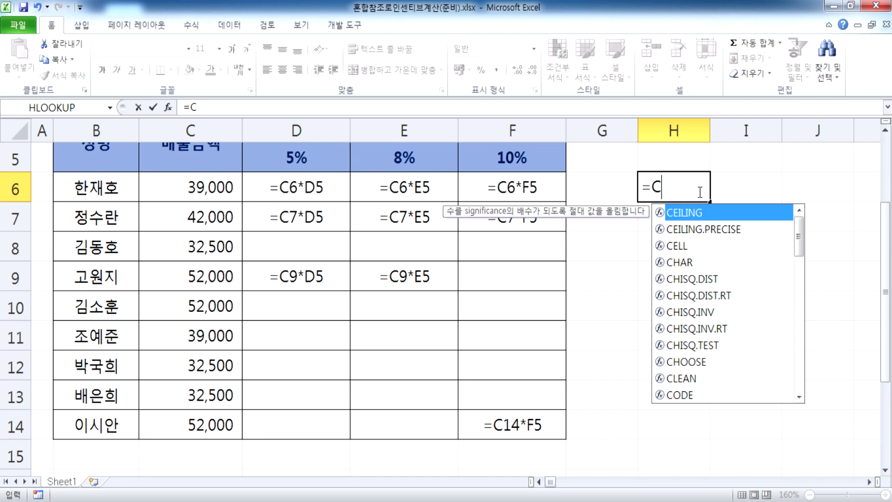
pyautogui.press('Hangul')
pyautogui.write('항목*')
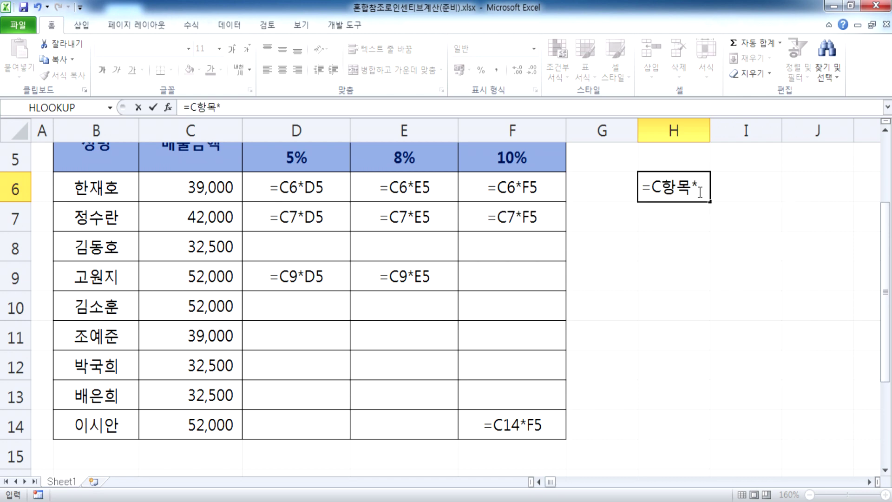
pyautogui.write('5줄')
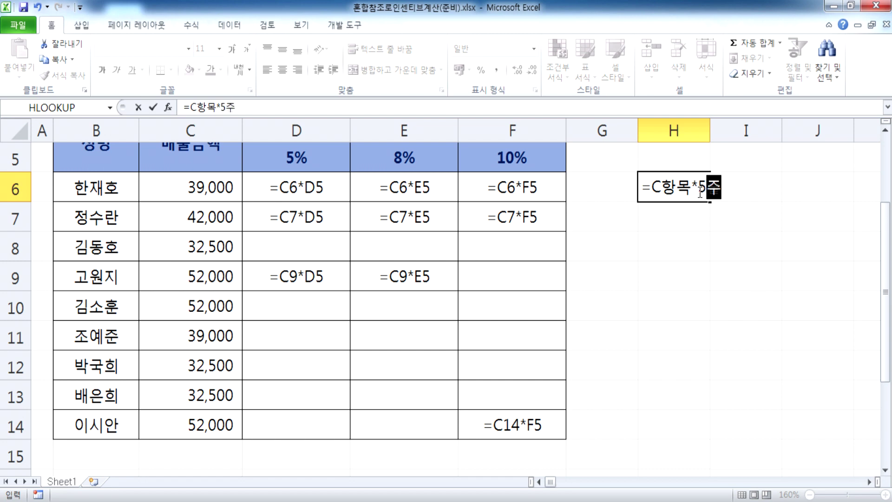
pyautogui.click(647, 190)
pyautogui.press('Return')
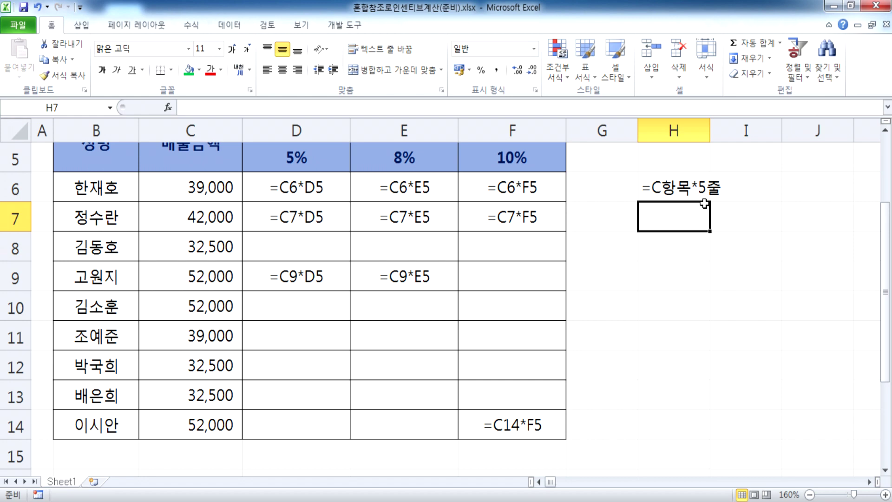
# Step: Check the note in H6 against column C and row 5
pyautogui.click(190, 130)
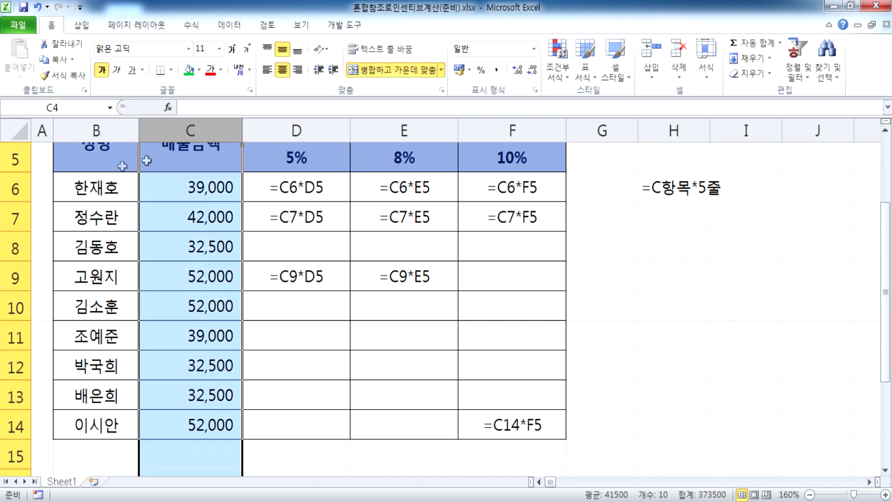
pyautogui.click(16, 160)
pyautogui.click(679, 204)
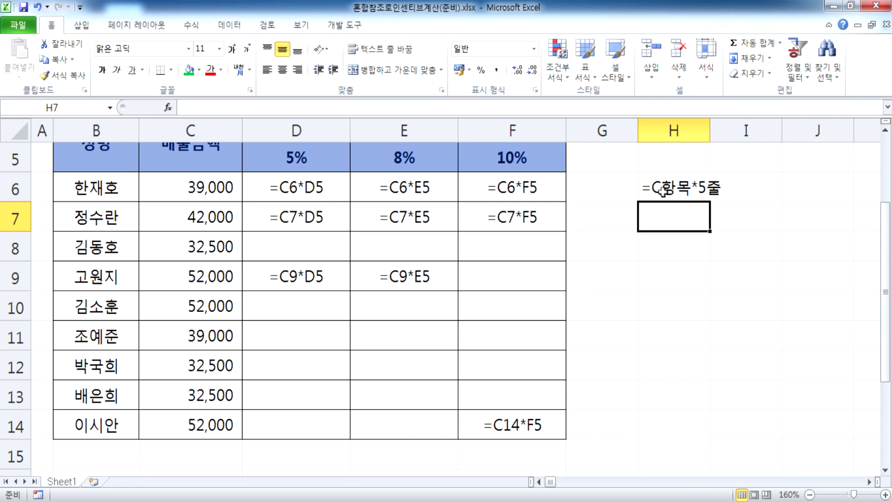
pyautogui.click(661, 191)
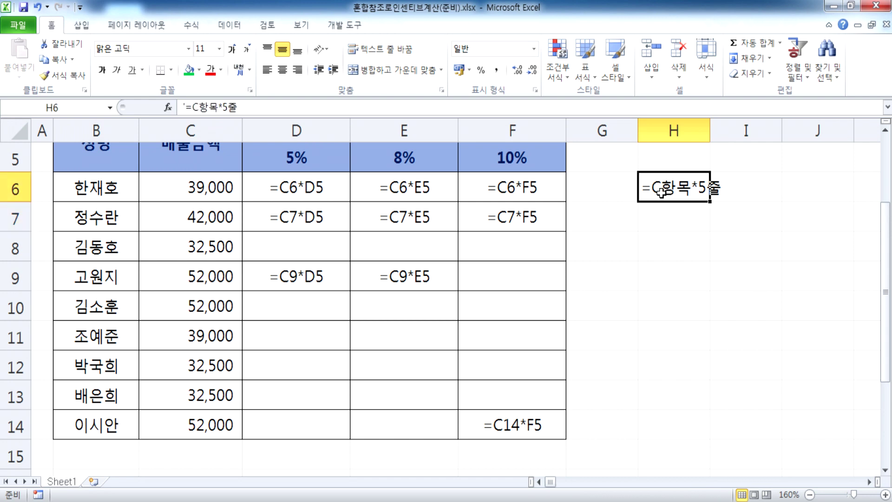
# Step: Fix column C and row 5 in the D6 text formula so it reads =$C6*D$5
pyautogui.doubleClick(281, 186)
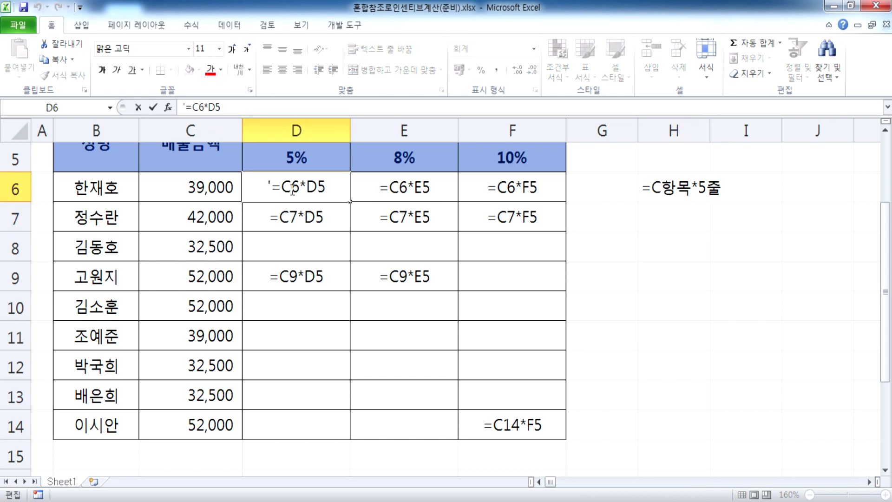
pyautogui.write('$')
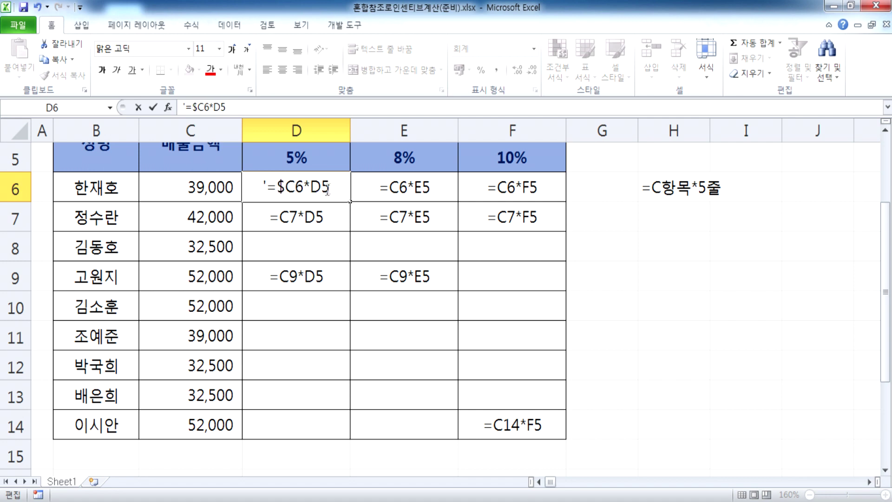
pyautogui.click(322, 187)
pyautogui.write('$')
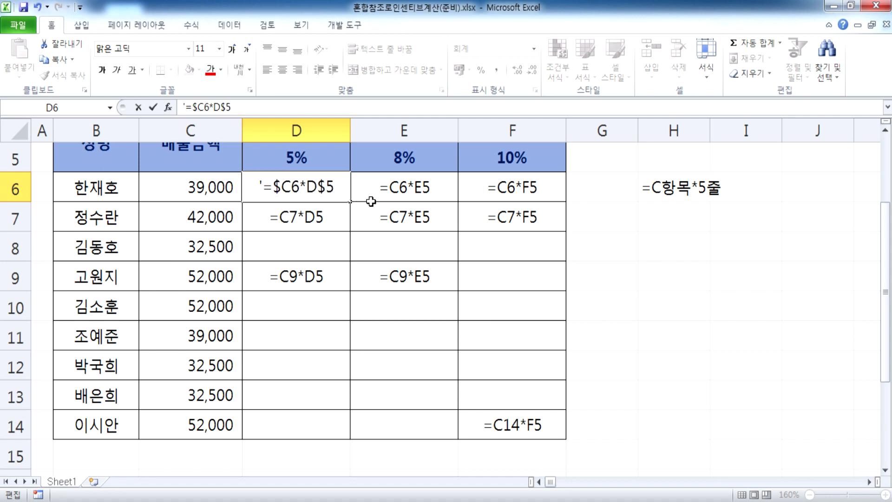
pyautogui.press('Return')
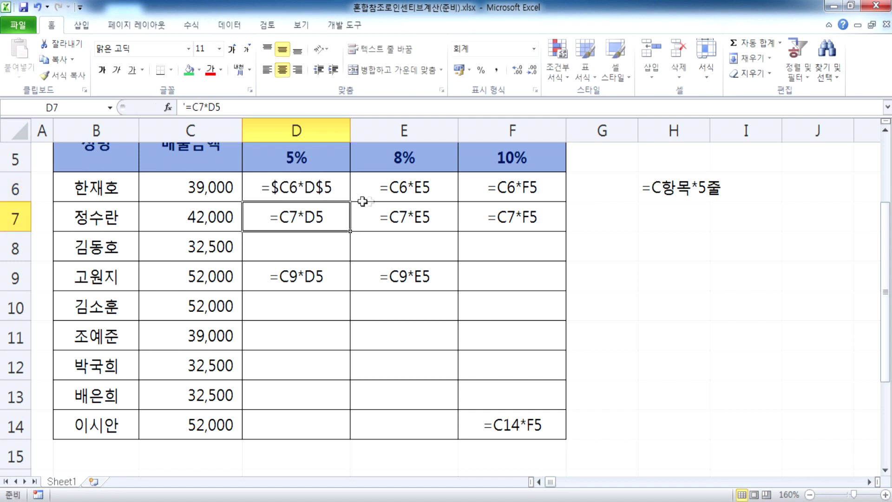
# Step: Turn the D6 text into a live formula by removing its apostrophe and fill it through D6:F14
pyautogui.click(290, 187)
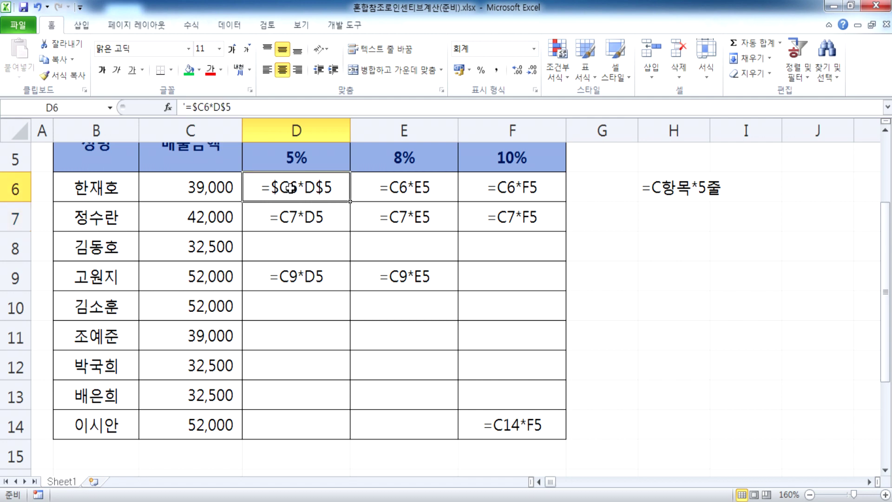
pyautogui.doubleClick(259, 187)
pyautogui.press('BackSpace')
pyautogui.press('Return')
pyautogui.click(308, 189)
pyautogui.moveTo(350, 201); pyautogui.dragTo(564, 438)
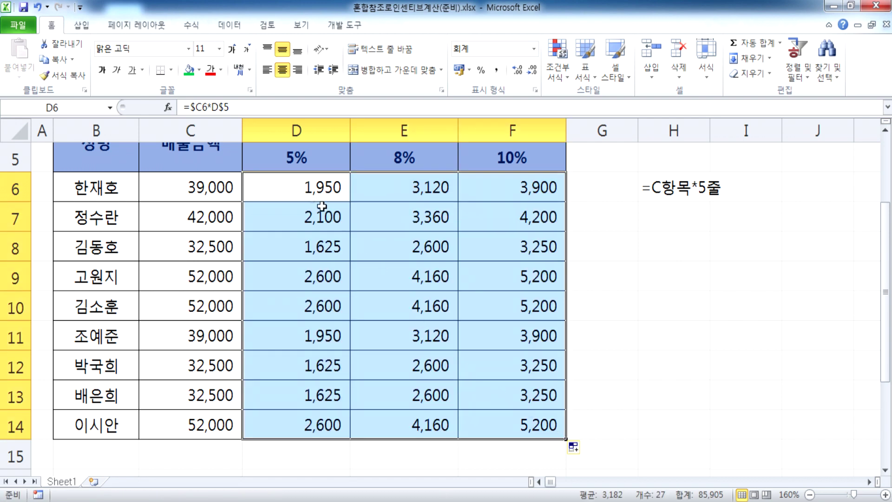
# Step: Display the sheet's formulas, review the mixed references across D6:F14, and return to the calculated values
pyautogui.hotkey('ctrl', '`')
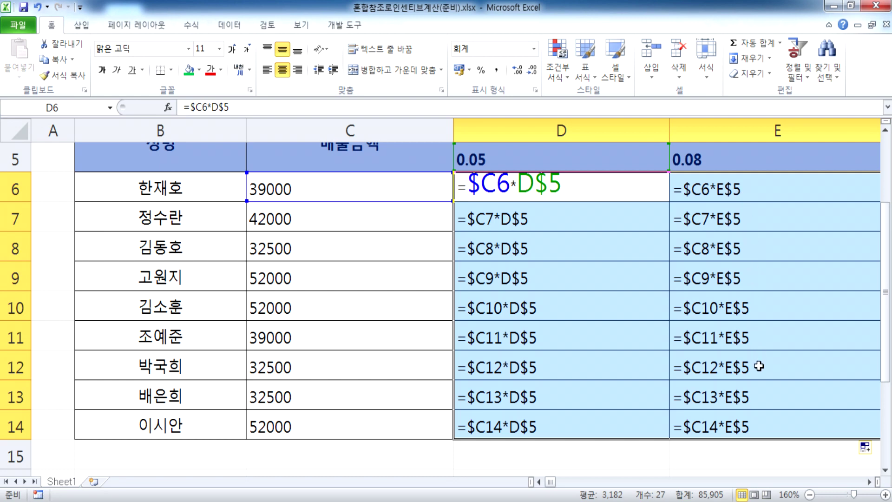
pyautogui.scroll(-2, 759, 366)
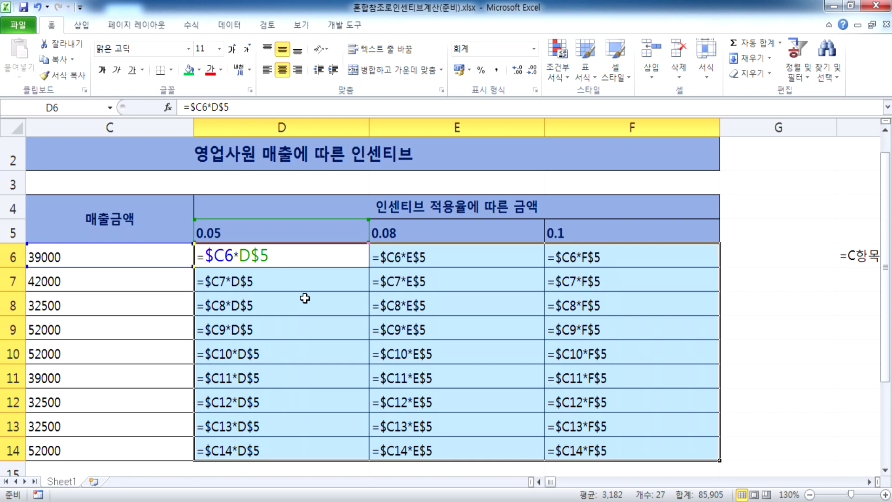
pyautogui.hotkey('ctrl', '`')
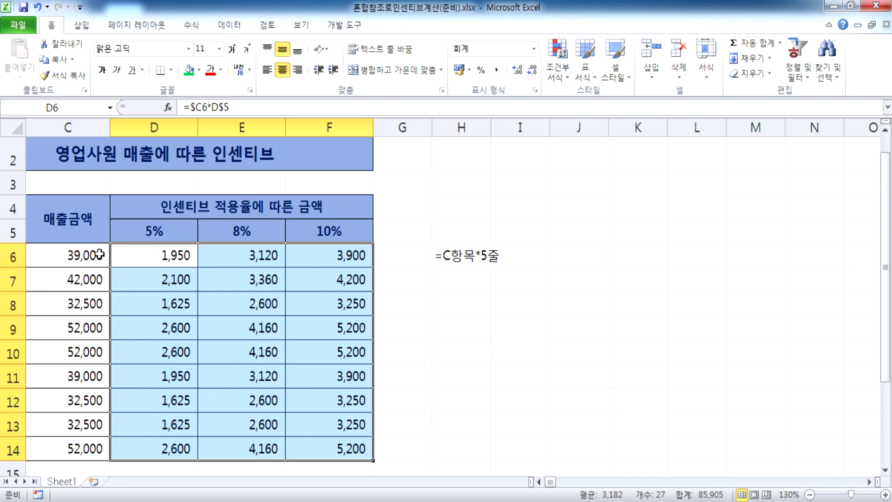
# Step: Show the formulas again, inspect the cells referenced by the formula in E7, and restore the value display
pyautogui.press('Home')
pyautogui.scroll(-1, 135, 265)
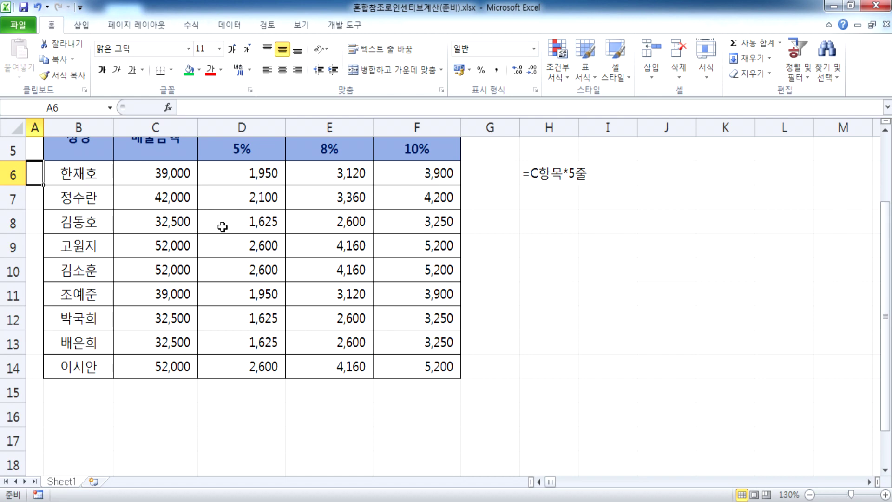
pyautogui.hotkey('ctrl', '`')
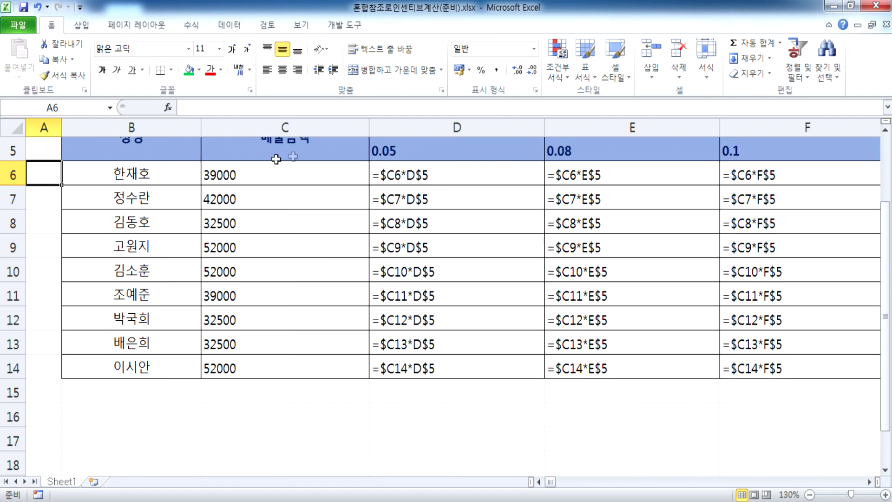
pyautogui.doubleClick(618, 205)
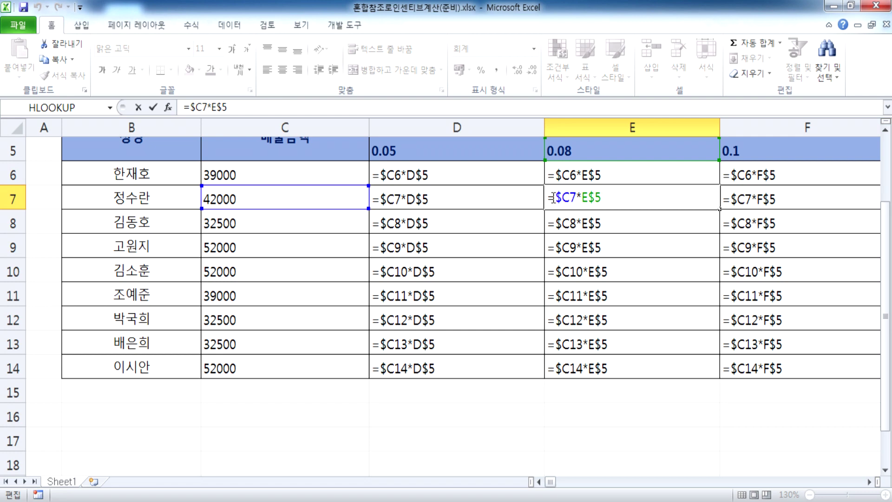
pyautogui.press('Return')
pyautogui.press('F2')
pyautogui.press('Escape')
pyautogui.hotkey('ctrl', '`')
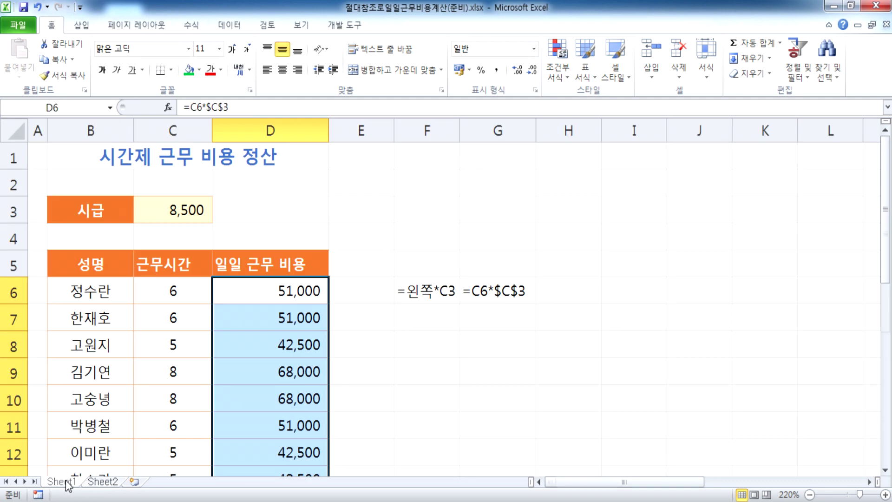
# Step: Switch to the incentive workbook and review the sales amounts in C6:C14 and the rates in D5:F5
pyautogui.click(150, 204)
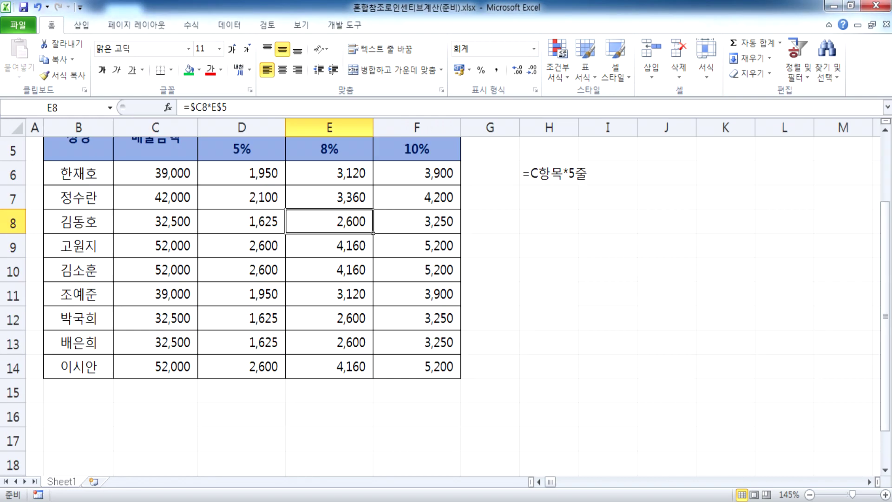
pyautogui.scroll(1, 183, 184)
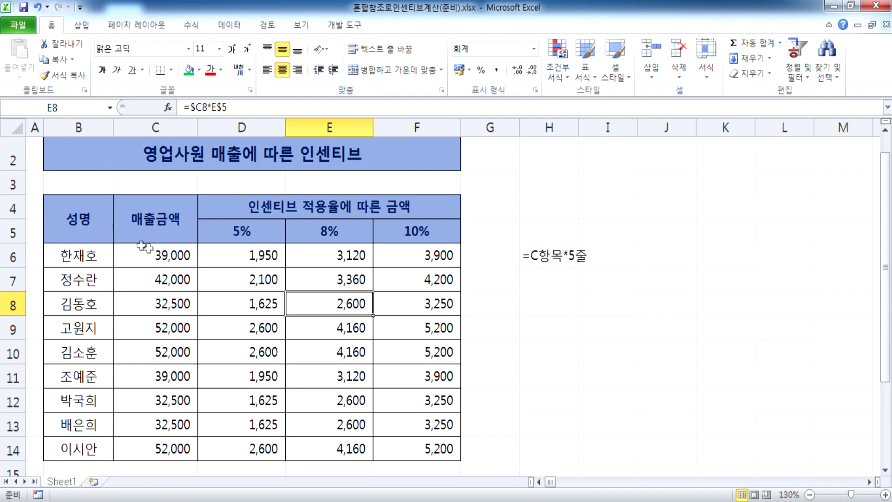
pyautogui.moveTo(220, 239); pyautogui.dragTo(434, 231)
pyautogui.moveTo(157, 253); pyautogui.dragTo(186, 436)
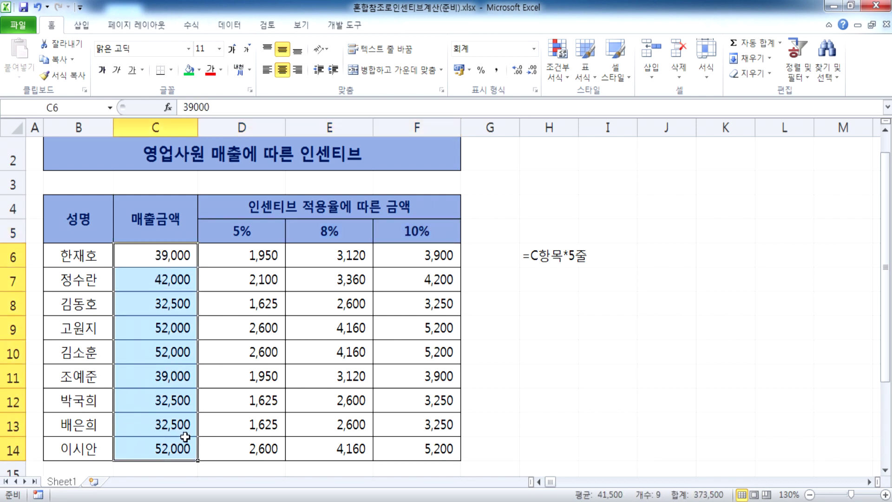
pyautogui.moveTo(230, 230); pyautogui.dragTo(414, 231)
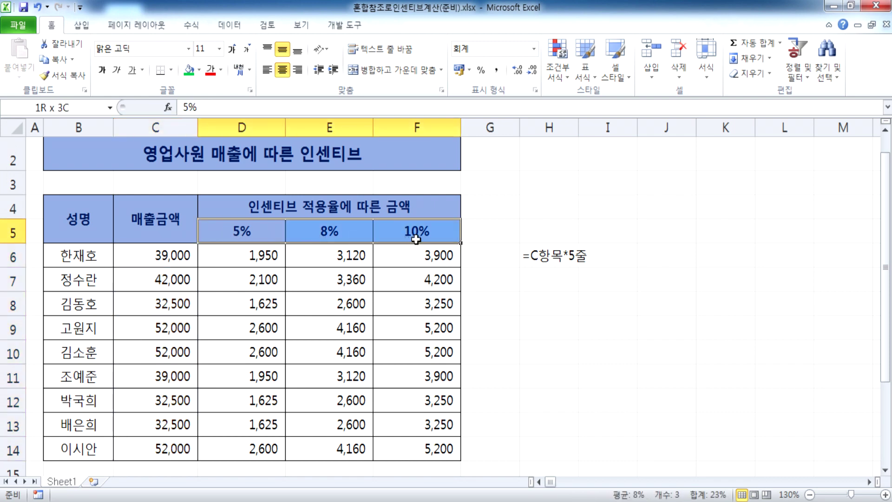
pyautogui.click(160, 250)
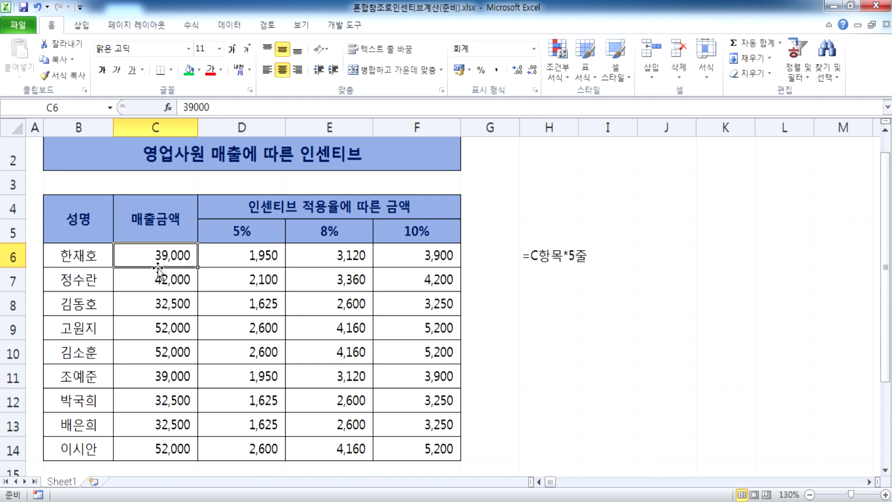
# Step: Try replacing the incentive formulas in D6:F14 with the array formula =C6:C14*D5:F5, and undo it
pyautogui.moveTo(225, 258); pyautogui.dragTo(418, 444)
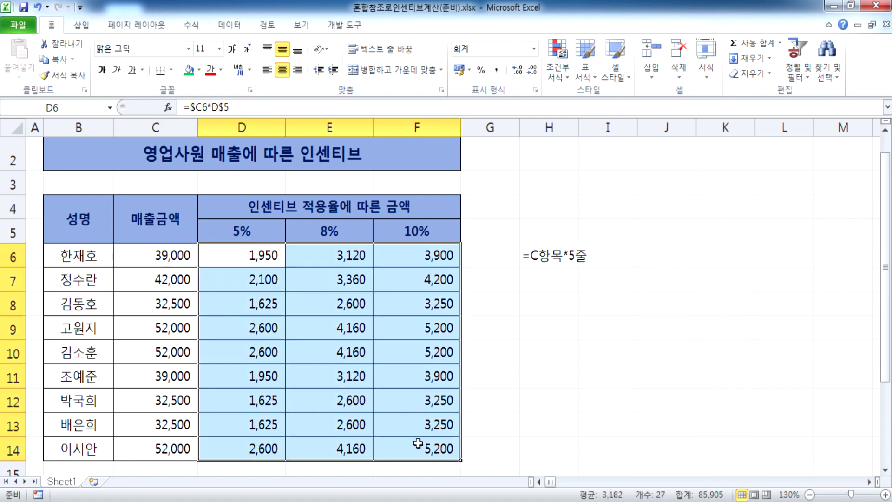
pyautogui.press('Delete')
pyautogui.write('=')
pyautogui.moveTo(155, 256); pyautogui.dragTo(125, 443)
pyautogui.write('*')
pyautogui.moveTo(239, 230); pyautogui.dragTo(424, 230)
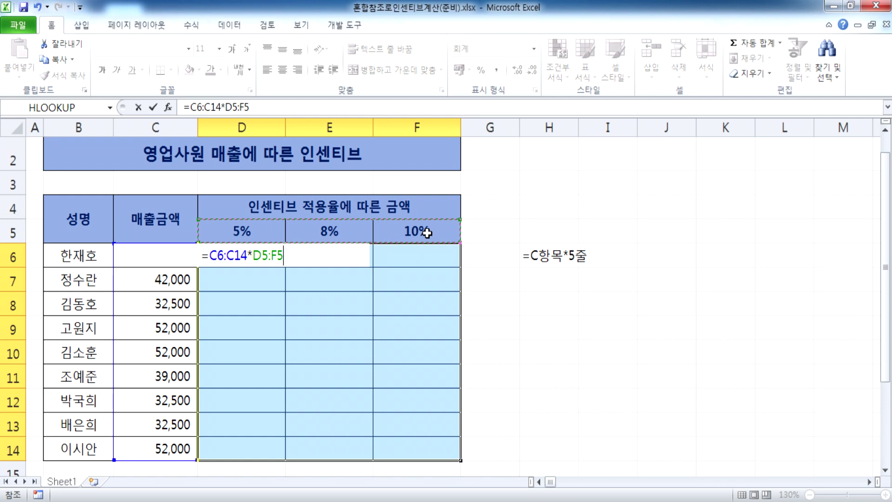
pyautogui.hotkey('ctrl', 'shift', 'Return')
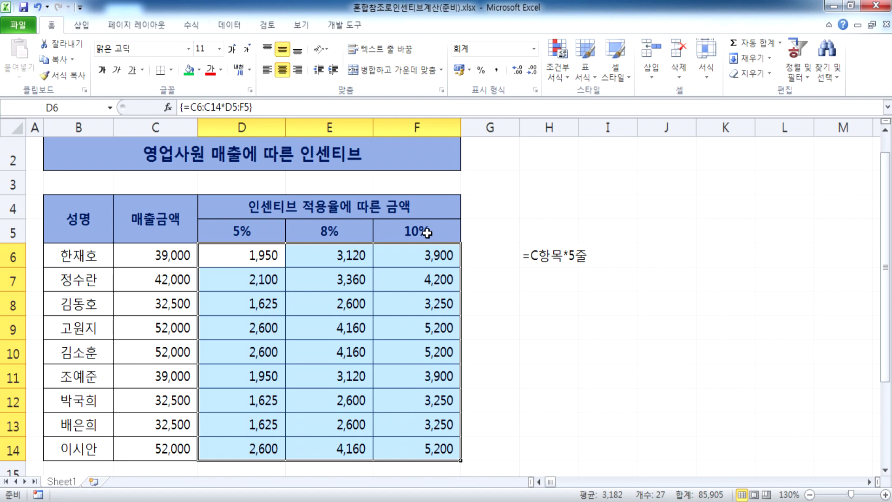
pyautogui.hotkey('ctrl', 'z')
pyautogui.hotkey('ctrl', 'y')
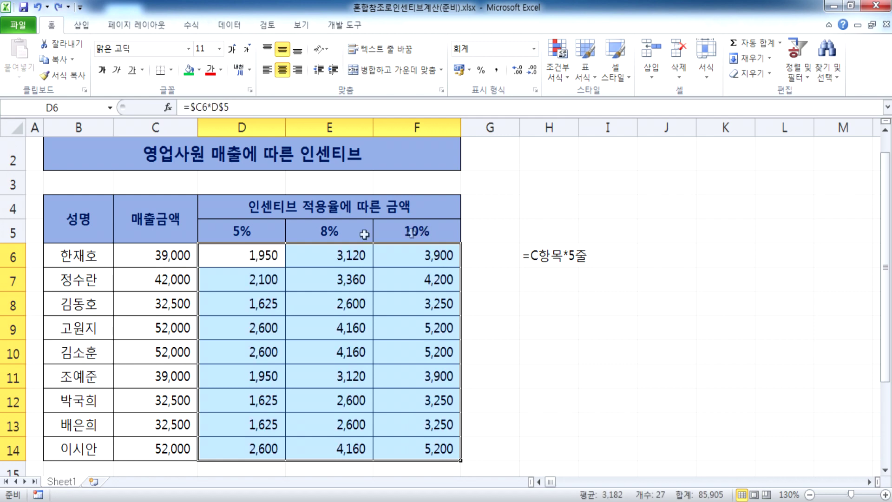
# Step: Clear the incentive results in E6:F14 and D7:D14, keeping only the formula in D6
pyautogui.click(230, 253)
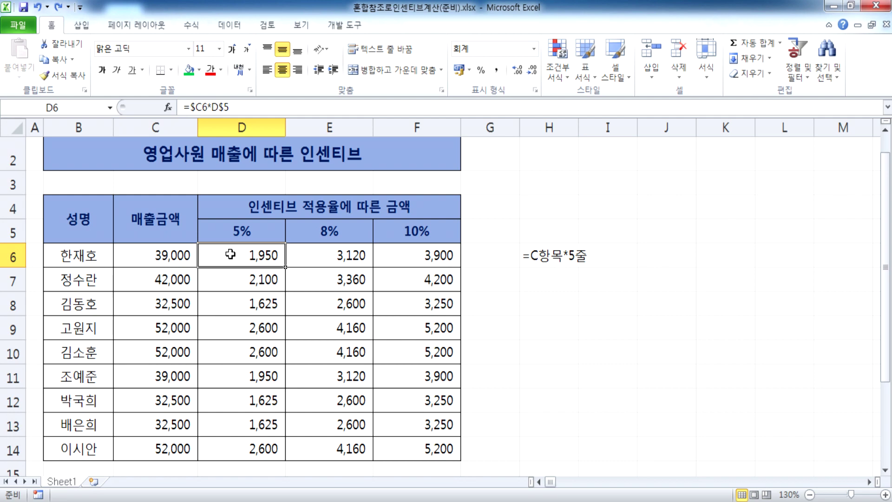
pyautogui.moveTo(304, 257); pyautogui.dragTo(413, 452)
pyautogui.press('Delete')
pyautogui.moveTo(249, 280); pyautogui.dragTo(253, 447)
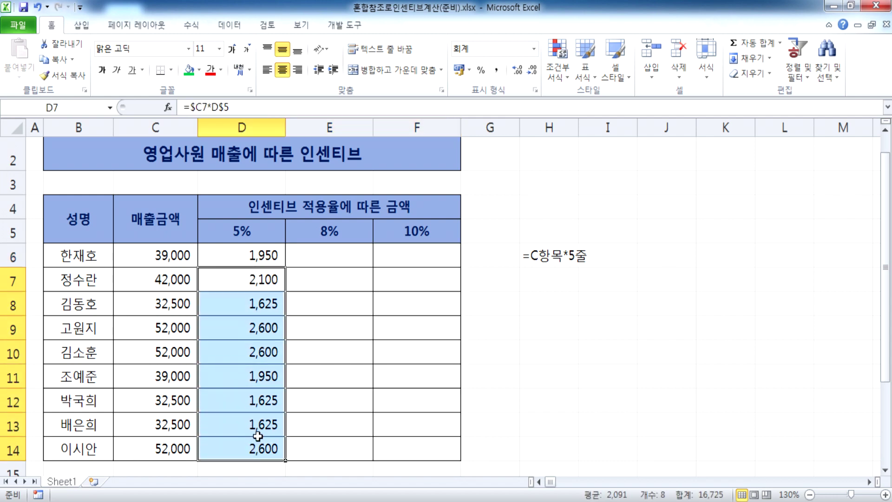
pyautogui.press('Delete')
# Step: Fill the D6 formula across to F6, and fill D6:F6 down to row 14
pyautogui.moveTo(251, 263); pyautogui.dragTo(409, 443)
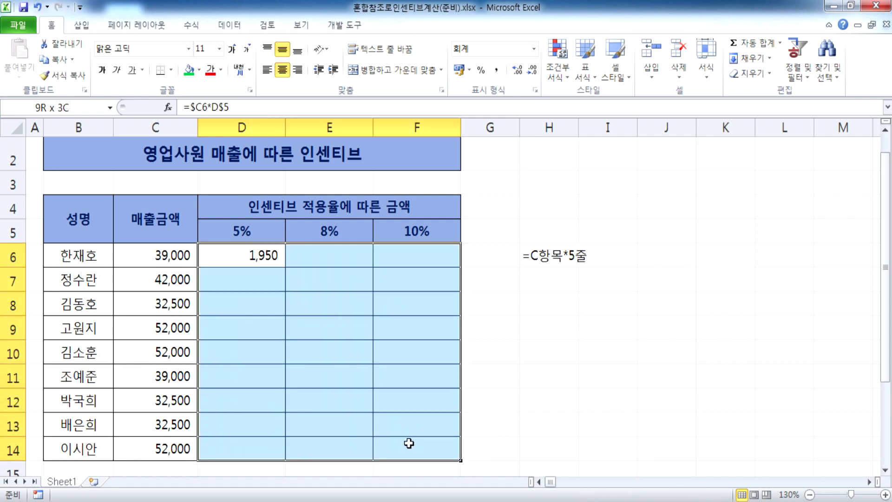
pyautogui.click(267, 254)
pyautogui.moveTo(285, 267); pyautogui.dragTo(414, 273)
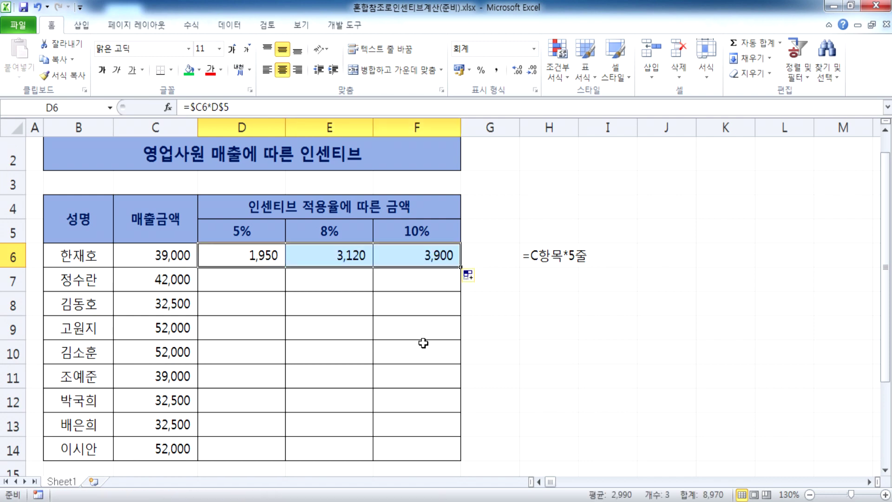
pyautogui.scroll(-1, 423, 343)
pyautogui.moveTo(462, 185); pyautogui.dragTo(462, 379)
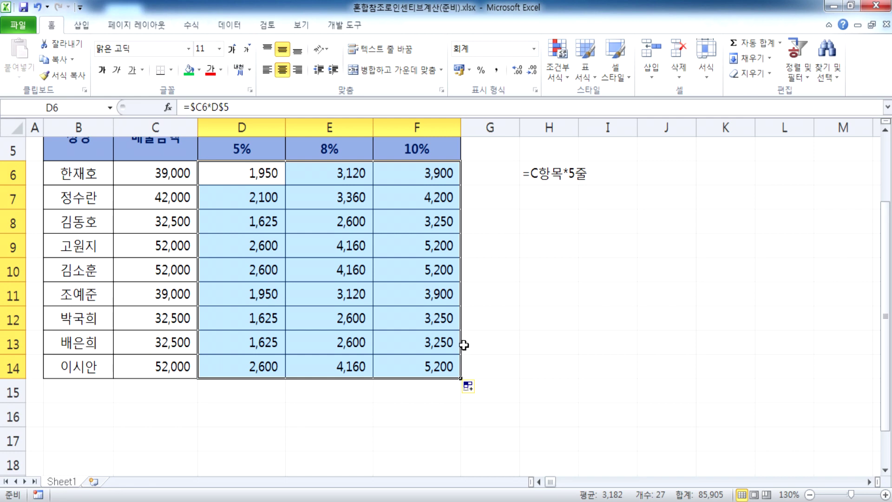
# Step: Clear D6:F14, and undo the deletion and both fills so only the D6 formula remains
pyautogui.press('Delete')
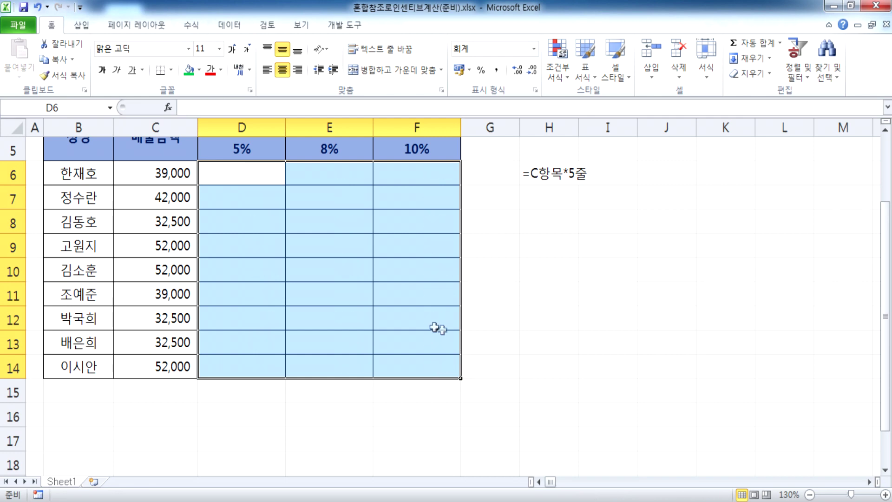
pyautogui.hotkey('ctrl', 'z')
pyautogui.hotkey('ctrl', 'z')
pyautogui.hotkey('ctrl', 'z')
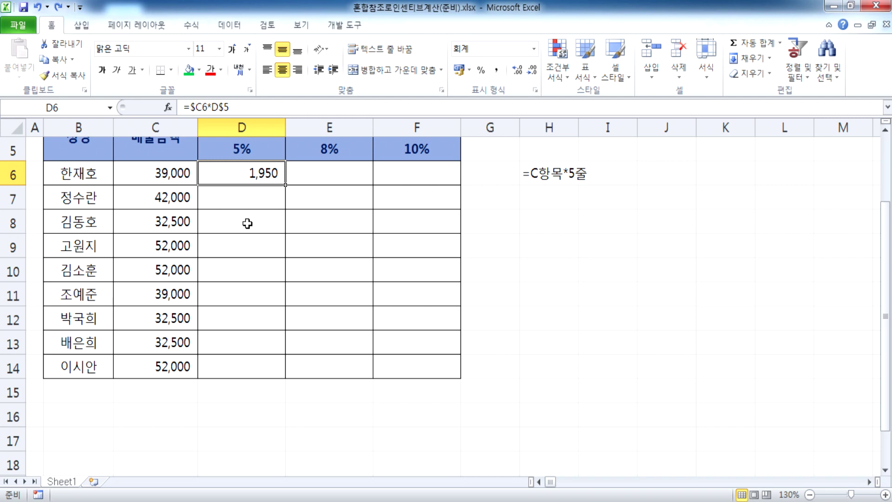
# Step: Fill the D6 formula across to F6 again and auto-extend D6:F6 down to row 14
pyautogui.scroll(1, 227, 228)
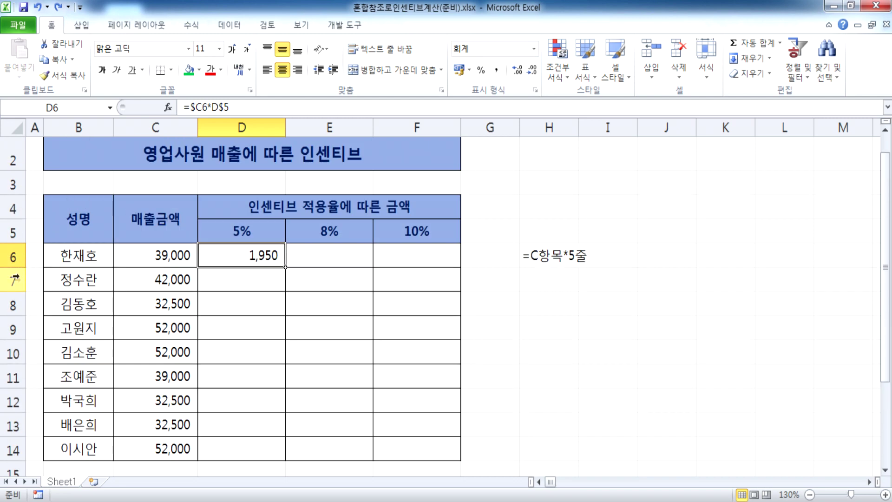
pyautogui.click(332, 259)
pyautogui.click(422, 260)
pyautogui.click(269, 260)
pyautogui.moveTo(288, 269); pyautogui.dragTo(453, 271)
pyautogui.scroll(-2, 395, 307)
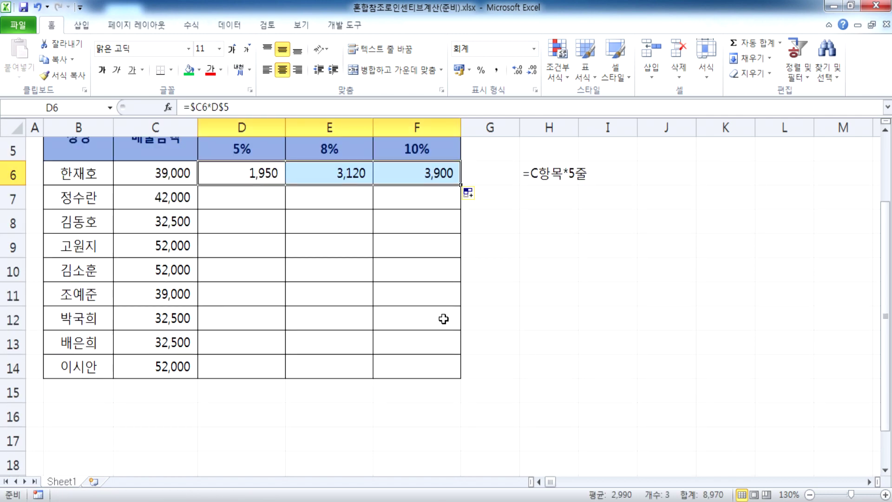
pyautogui.scroll(1, 257, 234)
pyautogui.moveTo(235, 173); pyautogui.dragTo(430, 174)
pyautogui.doubleClick(463, 186)
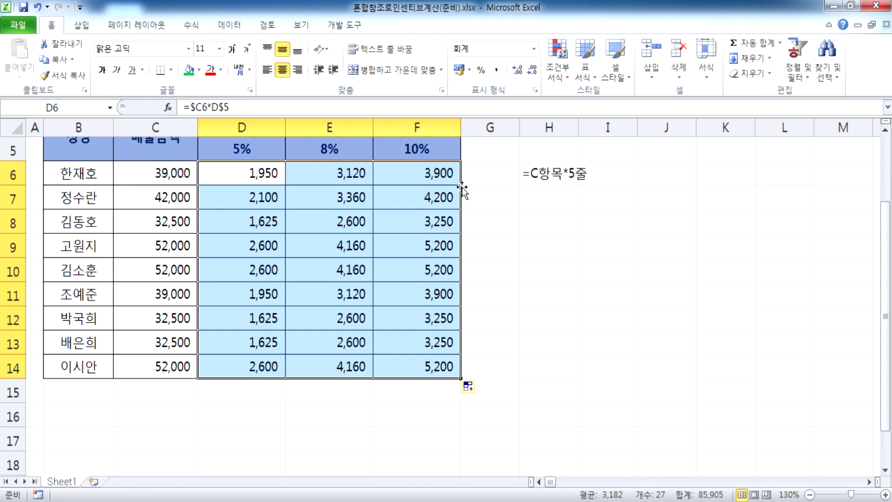
# Step: Undo the row and column fills and try filling the D6 formula diagonally to F14
pyautogui.hotkey('ctrl', 'z')
pyautogui.hotkey('ctrl', 'z')
pyautogui.moveTo(247, 173); pyautogui.dragTo(398, 370)
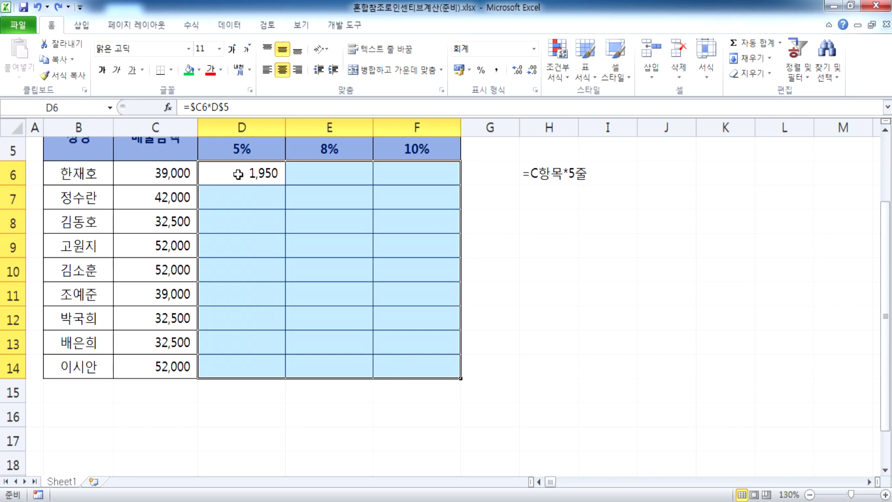
pyautogui.click(260, 177)
pyautogui.moveTo(285, 185); pyautogui.dragTo(434, 370)
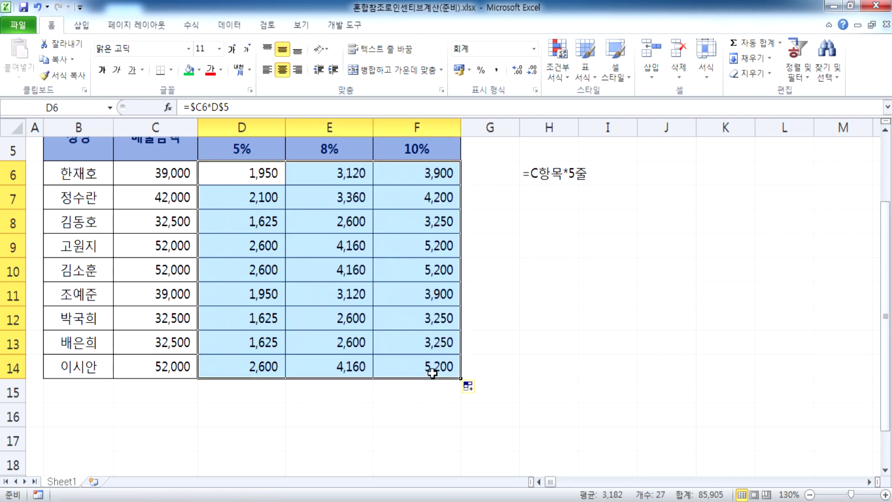
# Step: Undo the diagonal fill attempt and refill the D6 formula through D6:F14
pyautogui.hotkey('ctrl', 'z')
pyautogui.hotkey('ctrl', 'z')
pyautogui.moveTo(286, 185); pyautogui.dragTo(462, 380)
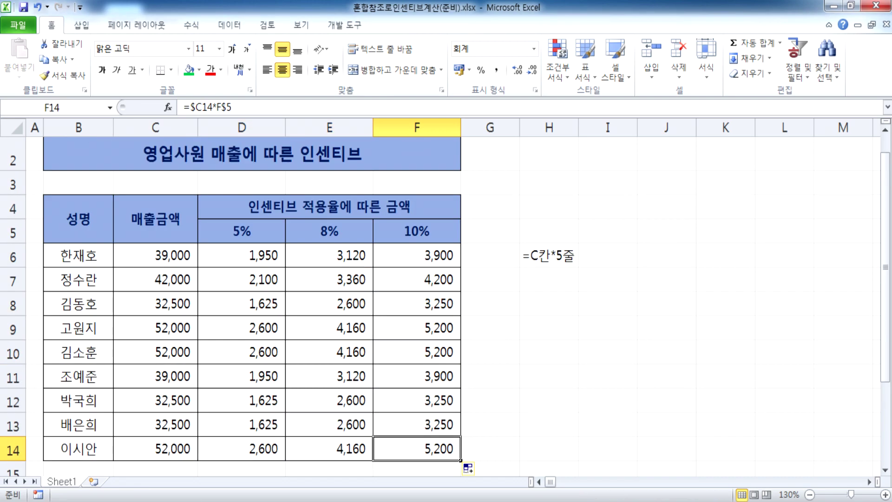
# Step: Switch to Notepad and add the line "현재 셀의 기준으로 왼쪽, 윗쪽의 셀들을 계산 > 상대" below the reference types
pyautogui.hotkey('alt', 'Tab')
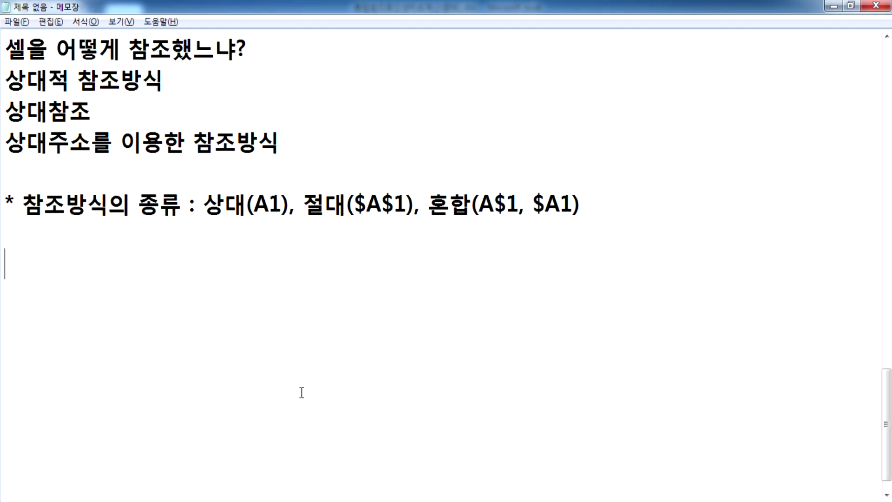
pyautogui.click(125, 270)
pyautogui.write('GUS')
pyautogui.press('BackSpace')
pyautogui.press('BackSpace')
pyautogui.press('BackSpace')
pyautogui.press('Hangul')
pyautogui.write('혀ㄴ재 셀의 ')
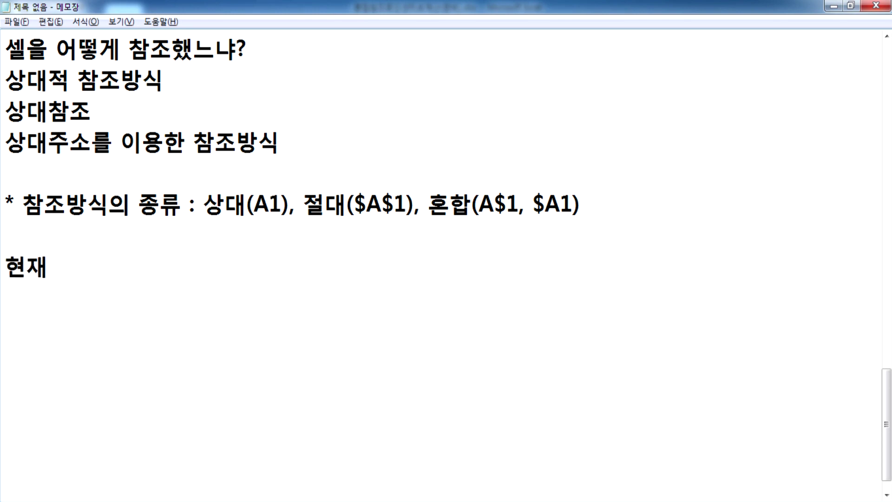
pyautogui.write('기준으')
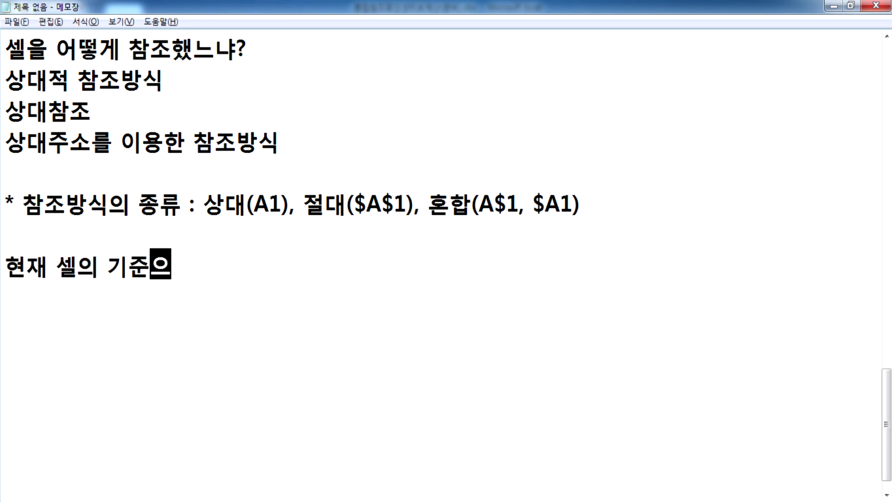
pyautogui.write('로 왼쪽')
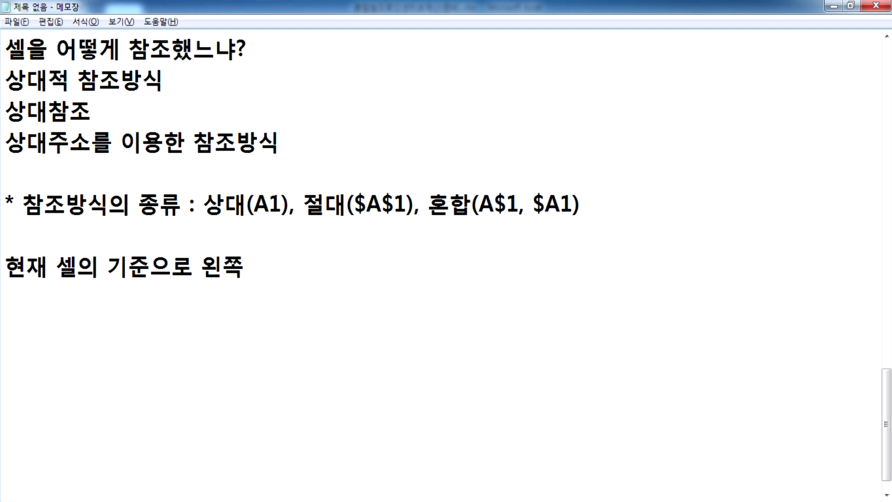
pyautogui.write(', 우ㅣㅅ쪽의 ㅅㅔㄹ들을 ㄱ')
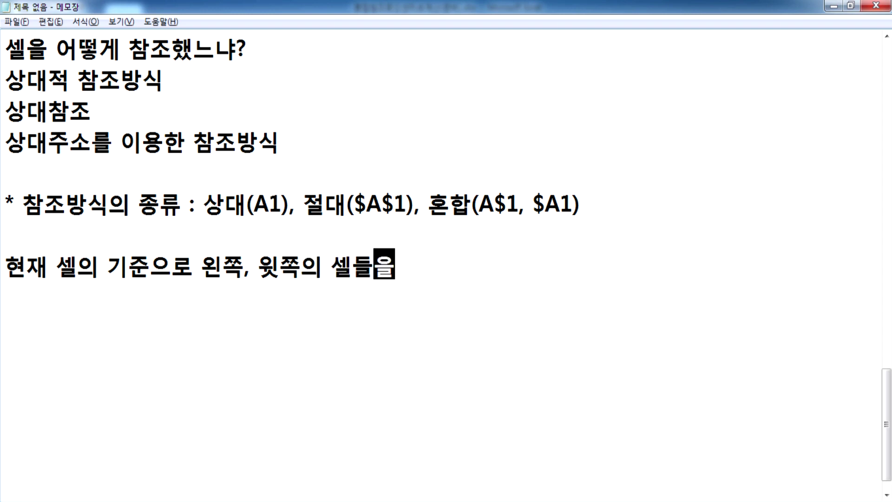
pyautogui.write('ㅖ산')
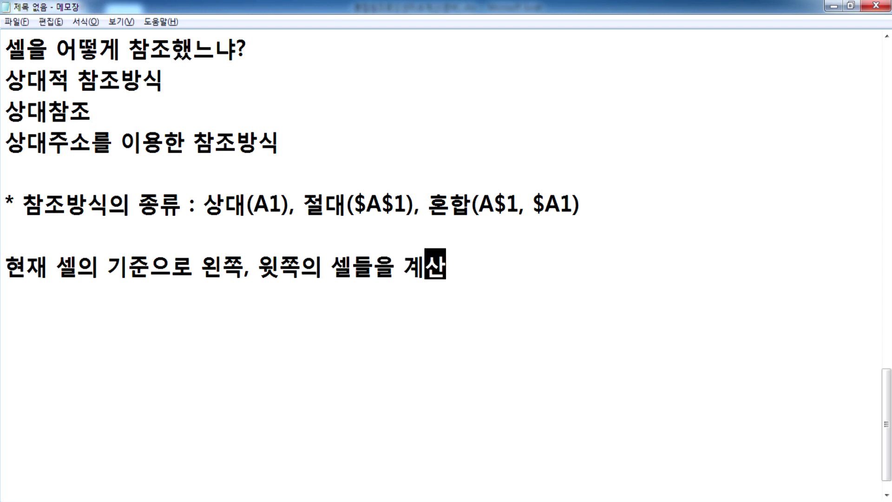
pyautogui.write(' > 상대')
pyautogui.press('Return')
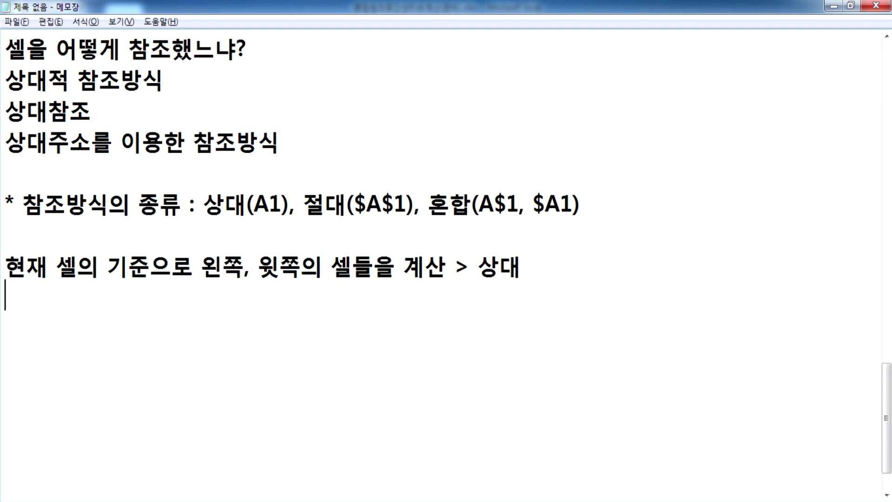
# Step: Add the line "고정 셀을 이용해서 계산 > 절대" under the relative reference note
pyautogui.write('고정 셀')
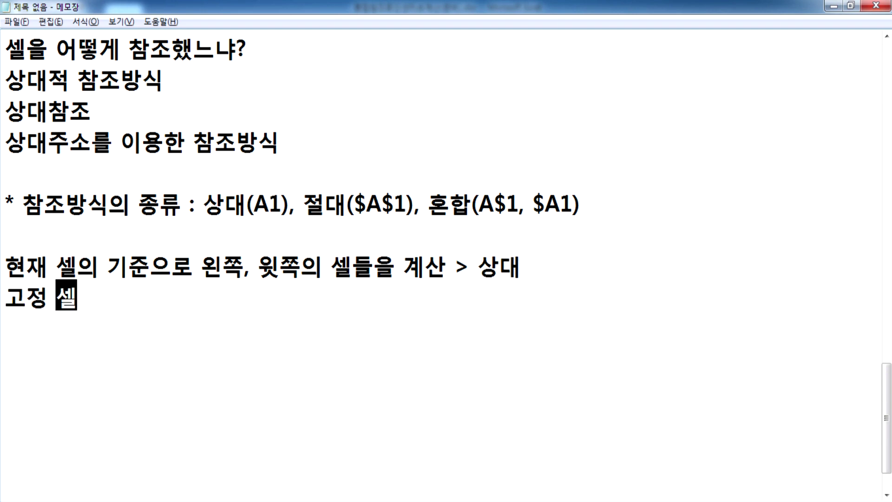
pyautogui.write('을 이용해서 게사')
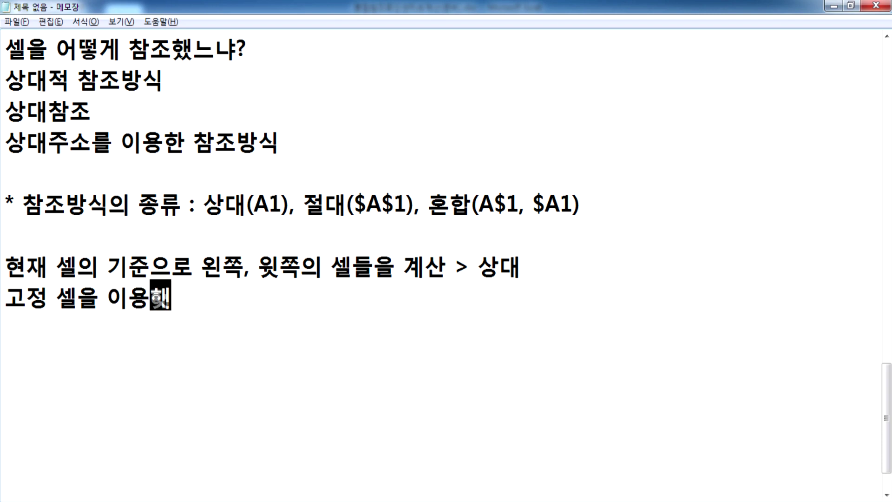
pyautogui.press('BackSpace')
pyautogui.press('BackSpace')
pyautogui.press('BackSpace')
pyautogui.write('게ㅅ')
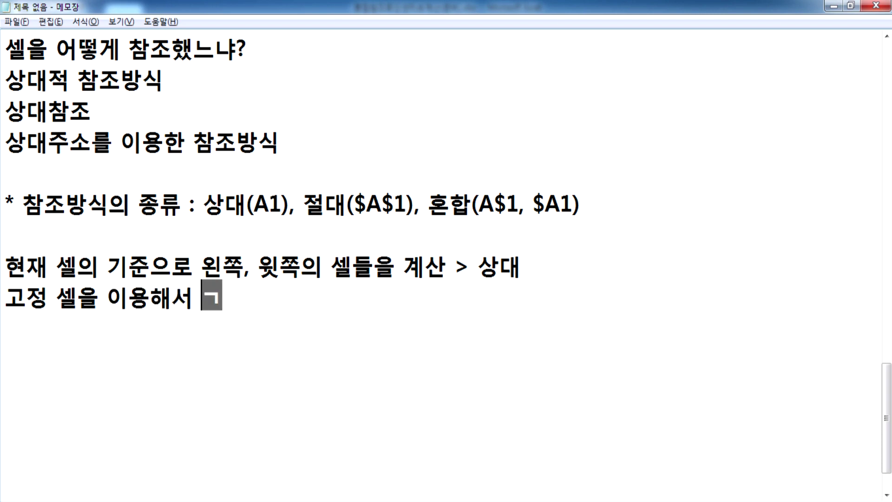
pyautogui.press('BackSpace')
pyautogui.press('BackSpace')
pyautogui.write('계산')
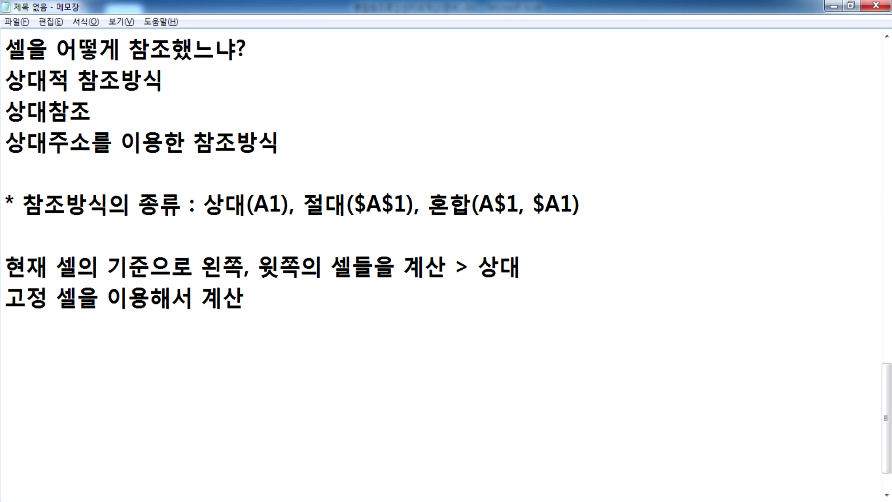
pyautogui.write('> 절대')
pyautogui.press('Return')
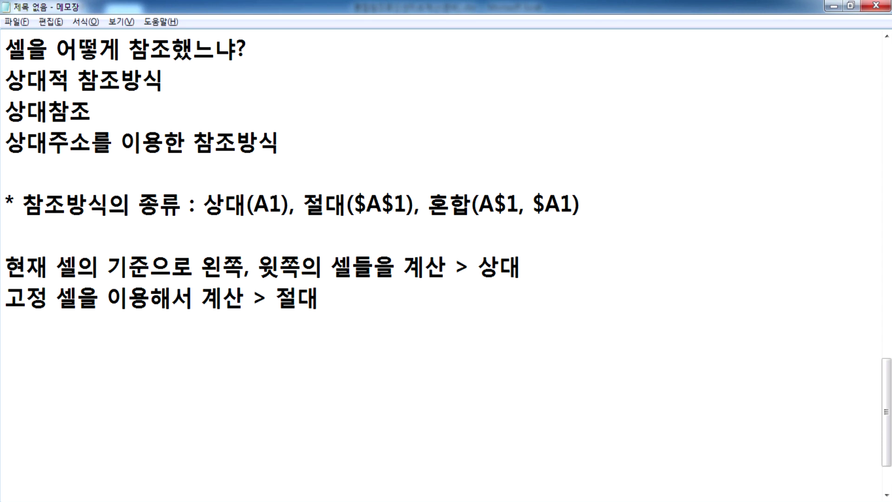
# Step: Add the line "칸, 줄만을 이용해서 계산" under the absolute reference note
pyautogui.write('칸, ㅈ')
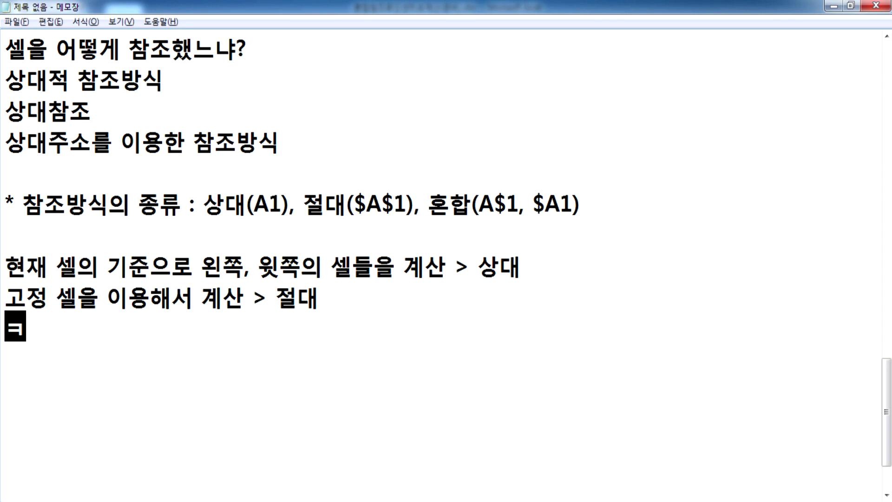
pyautogui.write('줄만을 ')
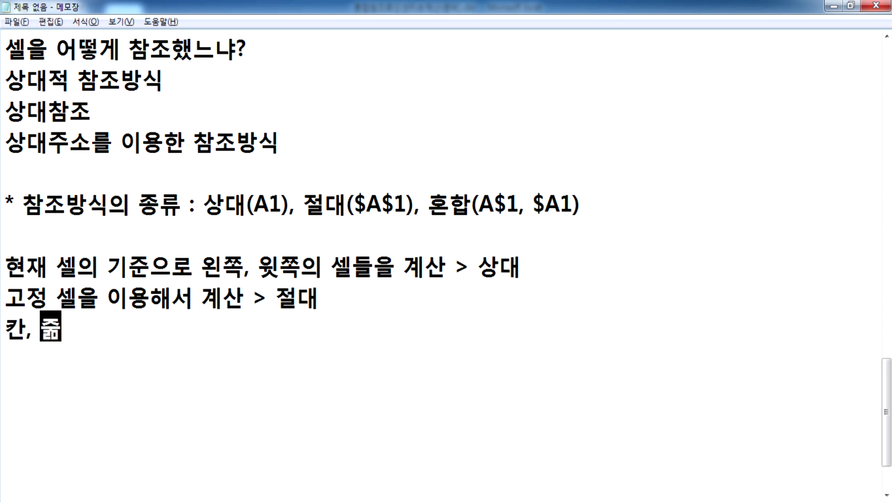
pyautogui.write('이용해서 겠')
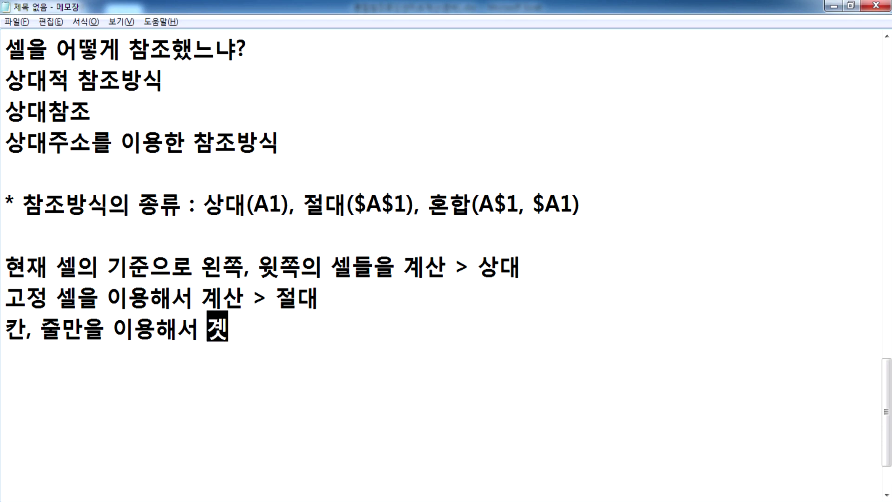
pyautogui.write('산')
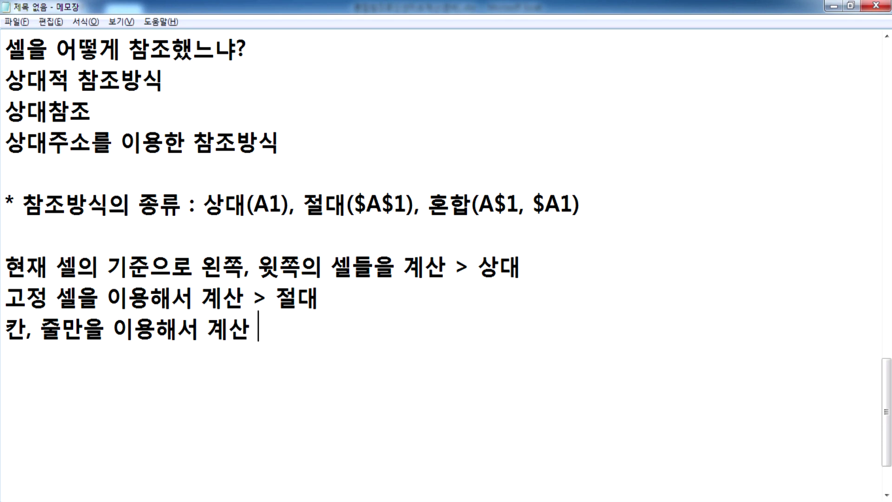
# Step: Insert "(특정)" after "고정" in the absolute reference note and complete the line below it with "> 혼합"
pyautogui.press('Up')
pyautogui.press('Right')
pyautogui.press('Right')
pyautogui.write('(특')
pyautogui.write('정)')
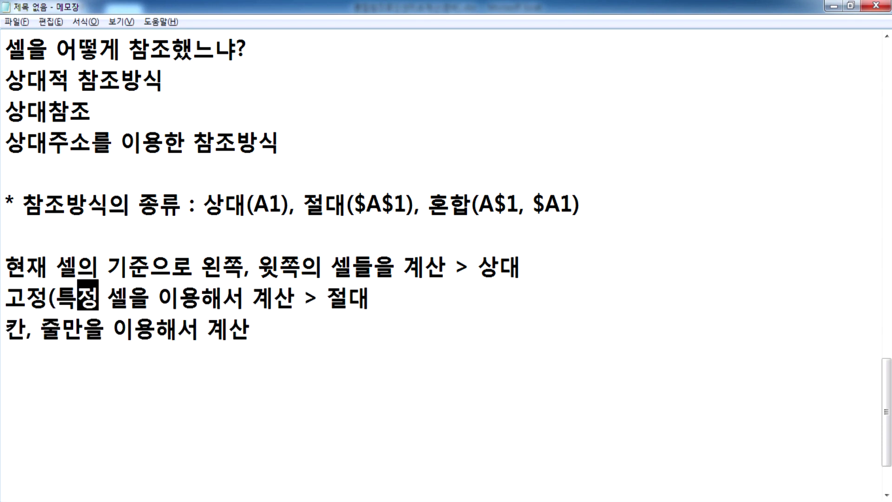
pyautogui.press('Home')
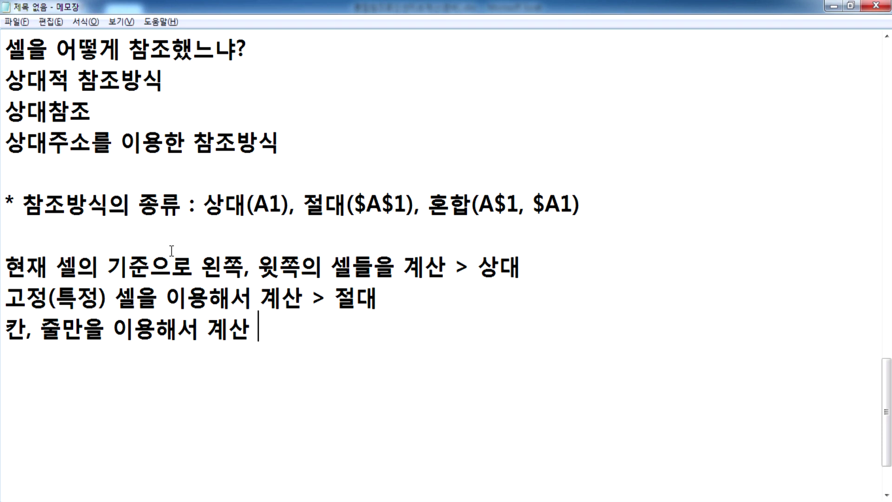
pyautogui.write('> 혼합')
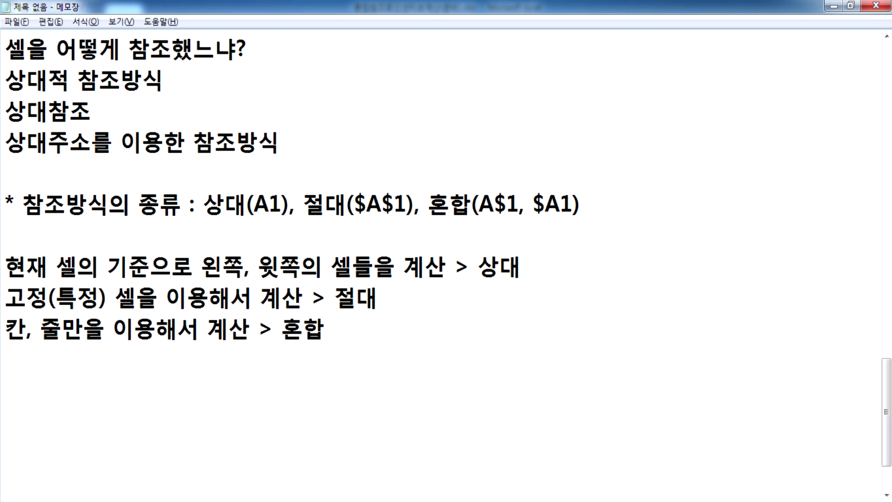
# Step: Append the notation "(A1)" to the end of the relative reference note
pyautogui.press('Up')
pyautogui.press('Up')
pyautogui.press('End')
pyautogui.write('(A1)')
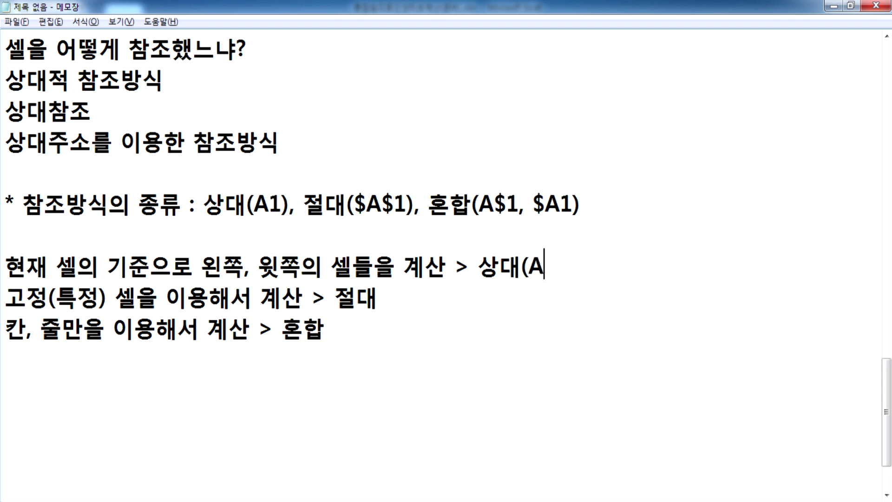
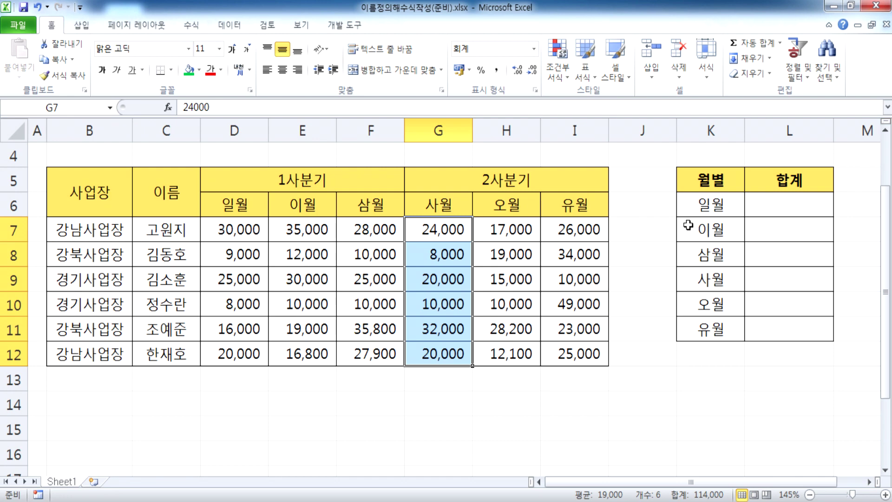
# Step: In the Excel workbook, highlight the 일월 values in D7:D12 and the 이월 values in E7:E12 as ranges for the monthly totals
pyautogui.moveTo(235, 229); pyautogui.dragTo(235, 361)
pyautogui.click(776, 231)
pyautogui.moveTo(304, 235); pyautogui.dragTo(294, 355)
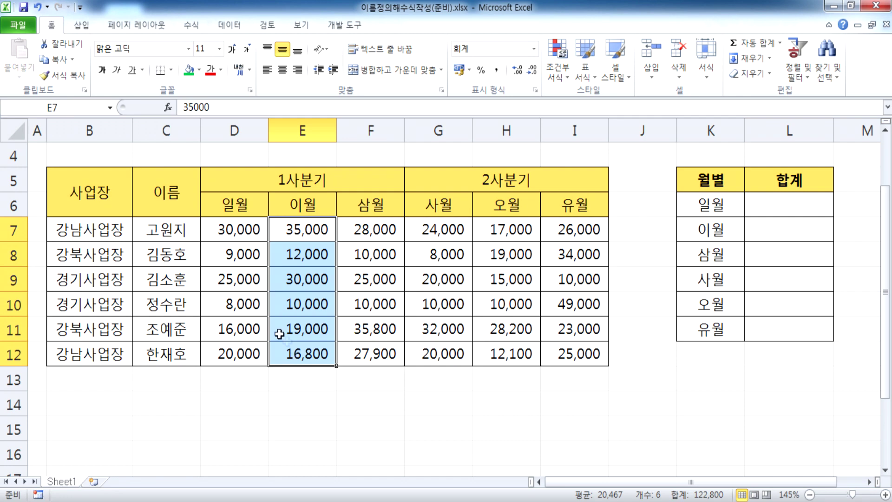
pyautogui.moveTo(227, 232); pyautogui.dragTo(227, 349)
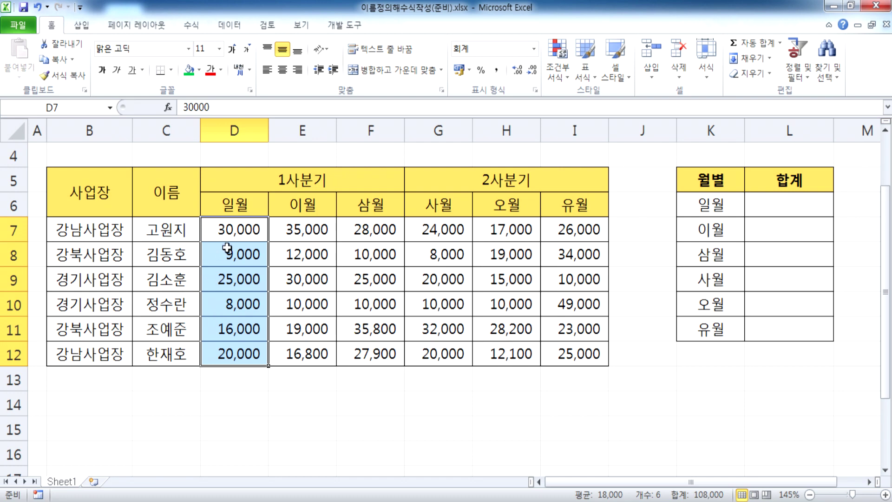
pyautogui.moveTo(227, 229); pyautogui.dragTo(228, 354)
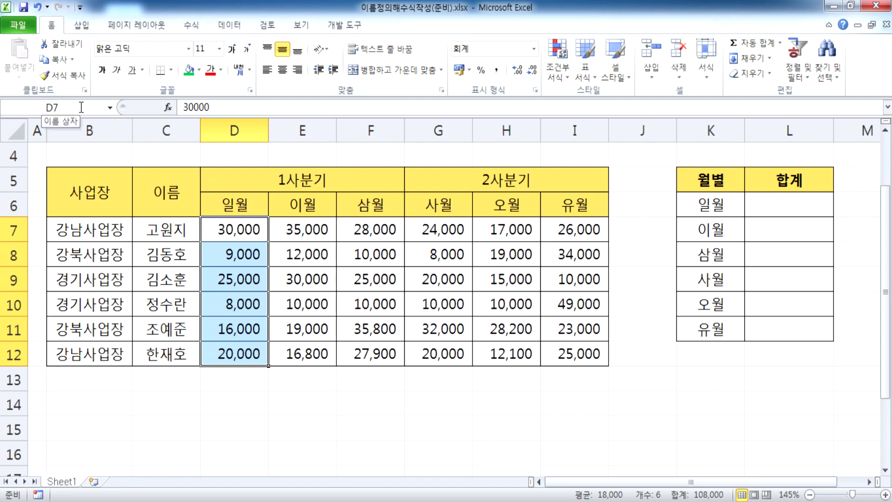
# Step: Define the name jan for the 일월 values in D7:D12
pyautogui.moveTo(214, 229); pyautogui.dragTo(222, 346)
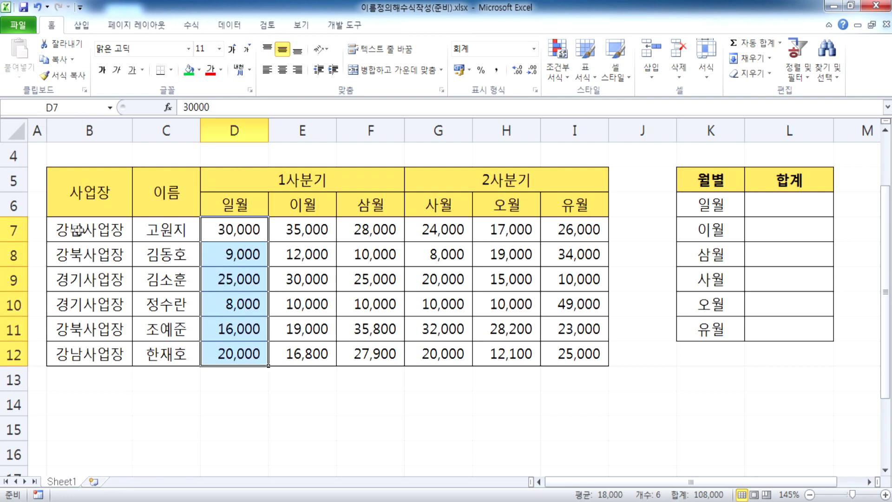
pyautogui.click(67, 107)
pyautogui.write('일월')
pyautogui.write('jan')
pyautogui.press('Home')
pyautogui.press('Delete')
pyautogui.click(29, 105)
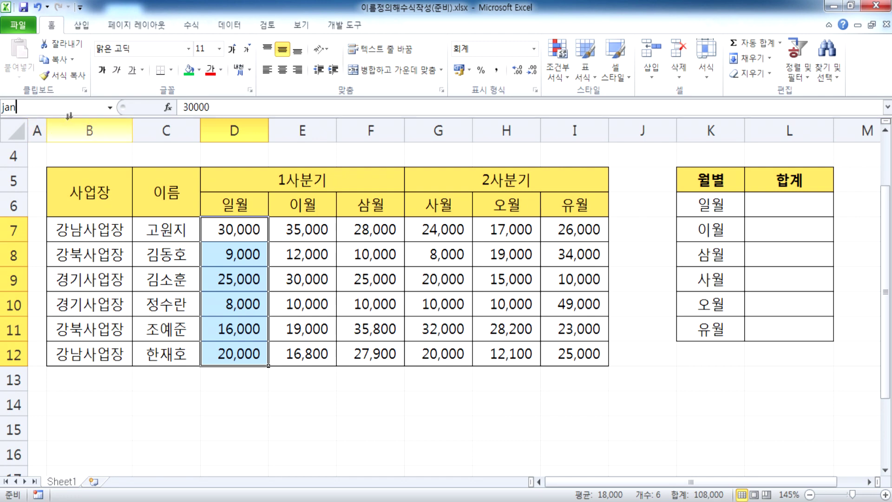
pyautogui.press('Return')
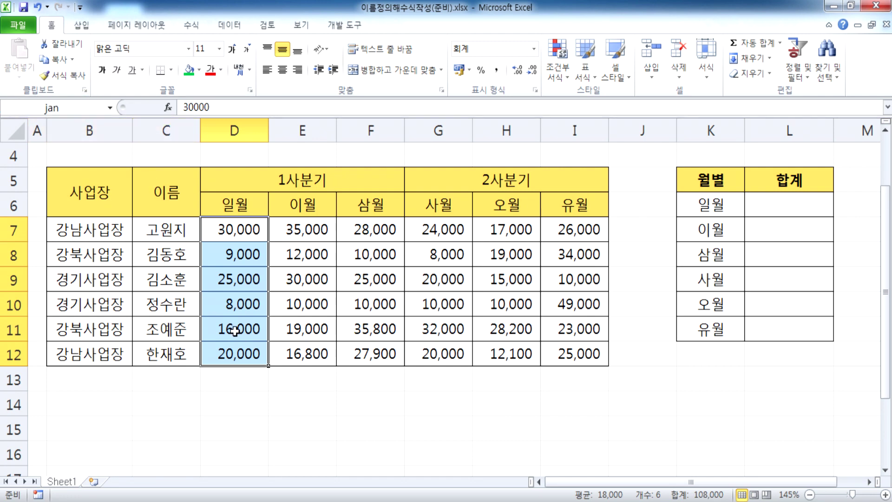
pyautogui.click(210, 382)
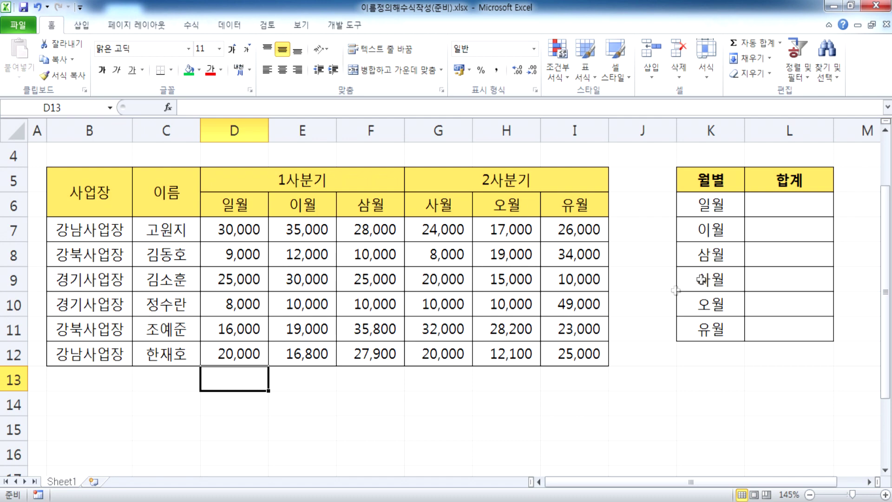
# Step: Calculate the 일월 total in L6 with the formula =SUM(jan)
pyautogui.click(810, 211)
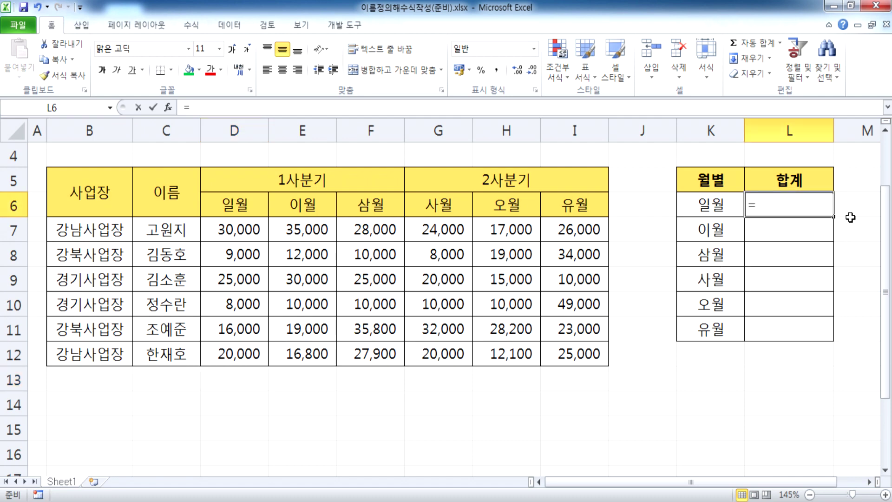
pyautogui.write('=sum')
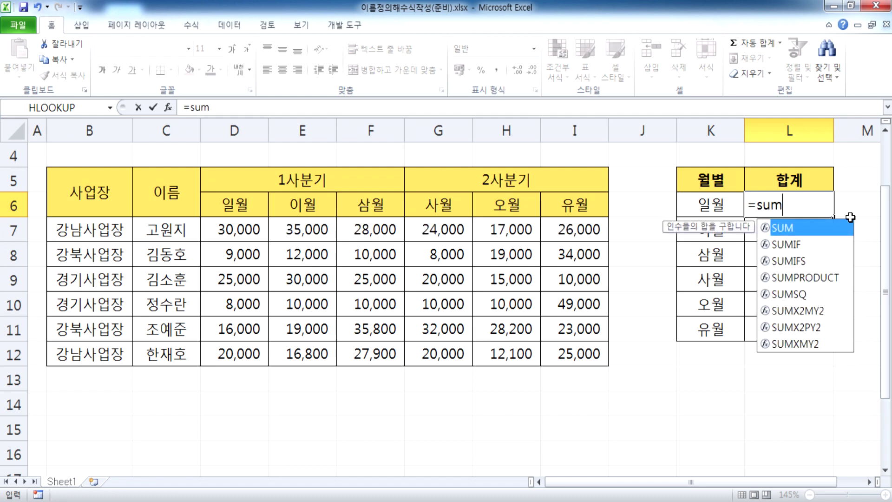
pyautogui.write('(')
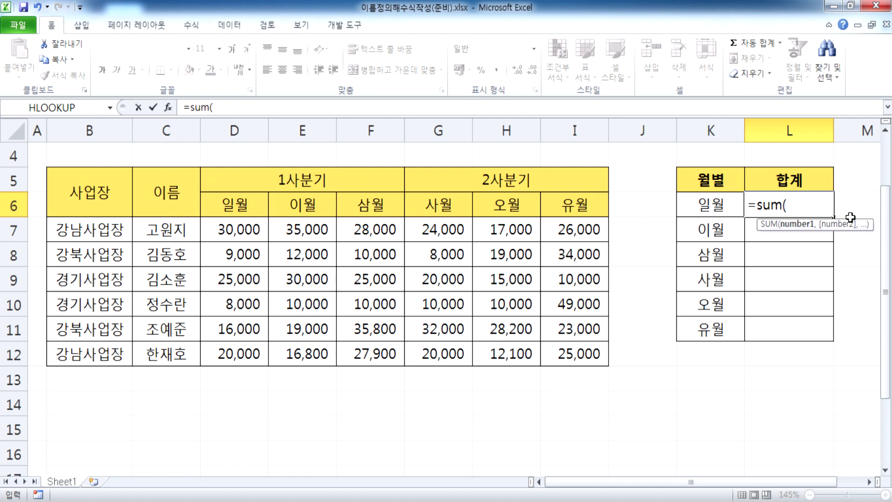
pyautogui.write('jan)')
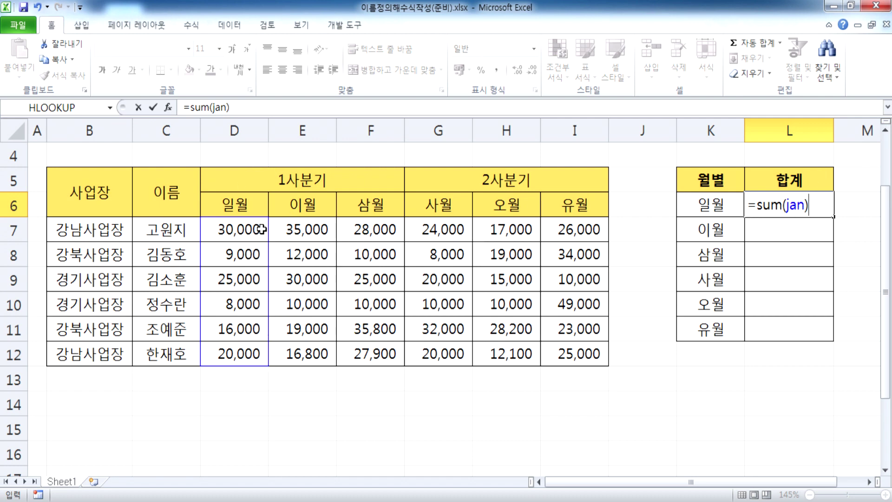
pyautogui.press('Return')
pyautogui.click(794, 204)
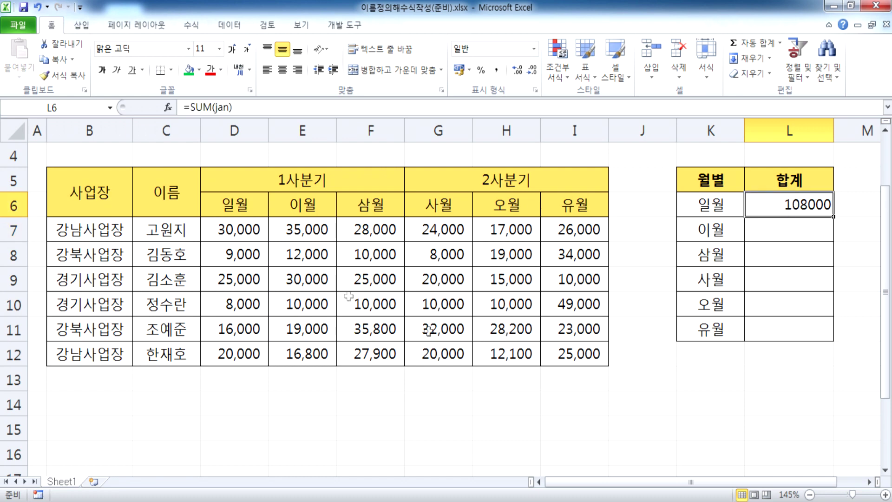
# Step: Check the name assigned to D7:D12 against the formula in L6
pyautogui.moveTo(222, 238); pyautogui.dragTo(222, 348)
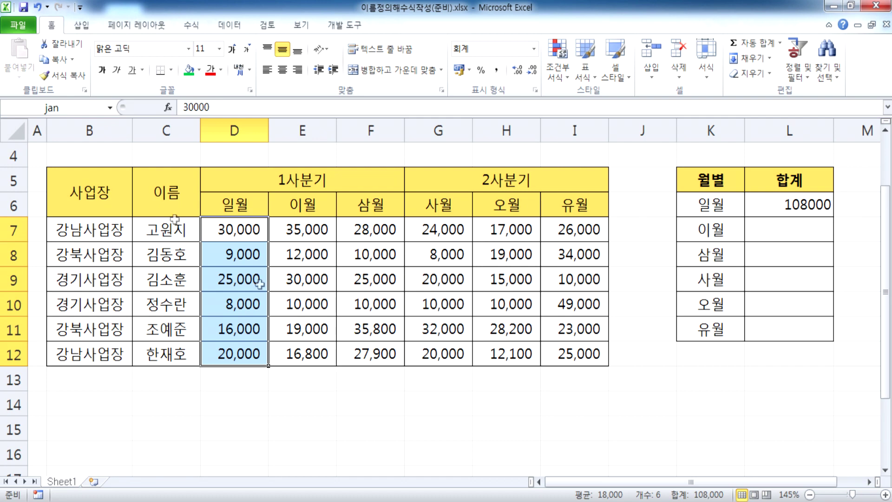
pyautogui.click(71, 108)
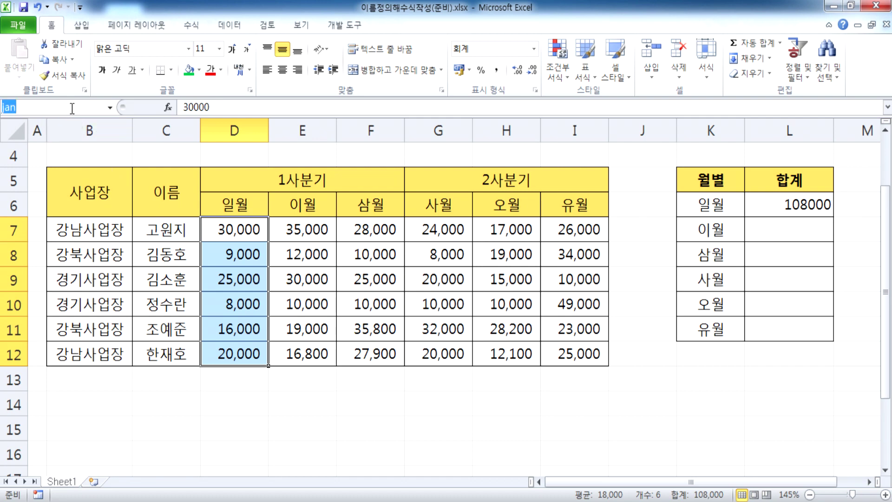
pyautogui.click(784, 203)
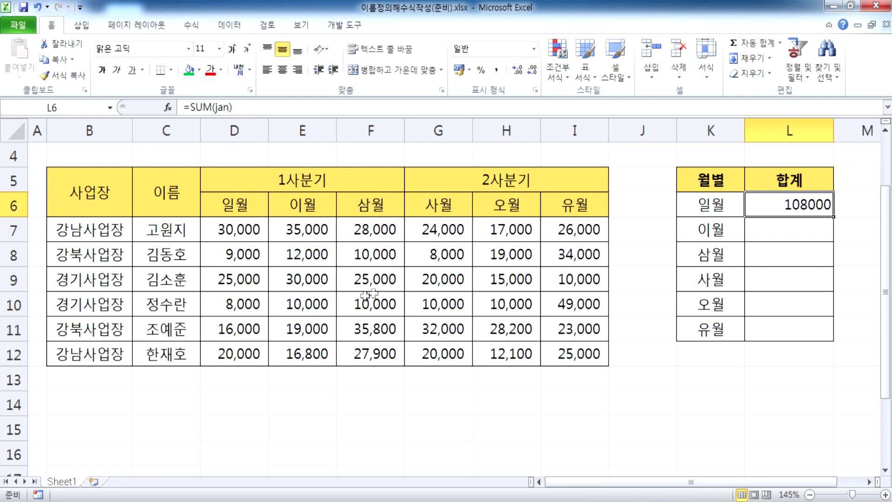
# Step: Calculate the average of the named 일월 range in the empty cell G18 with =AVERAGE(jan) and review the formula
pyautogui.scroll(-4, 369, 294)
pyautogui.click(437, 211)
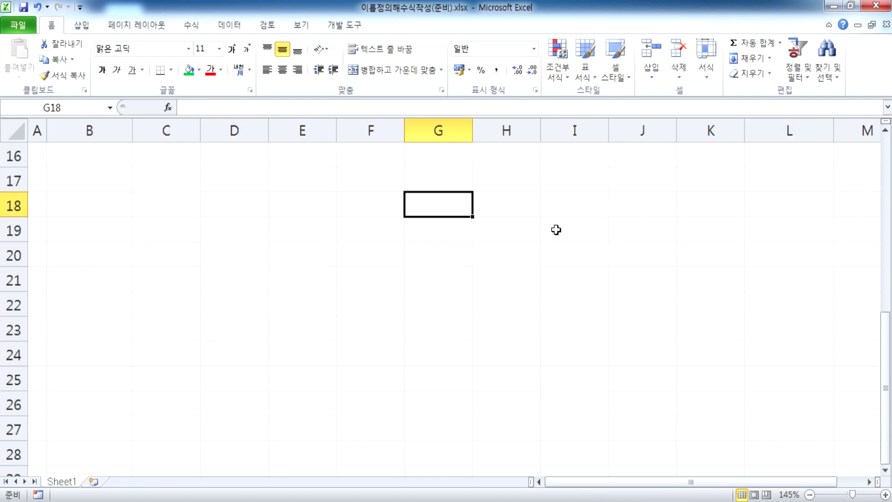
pyautogui.write('=AVE')
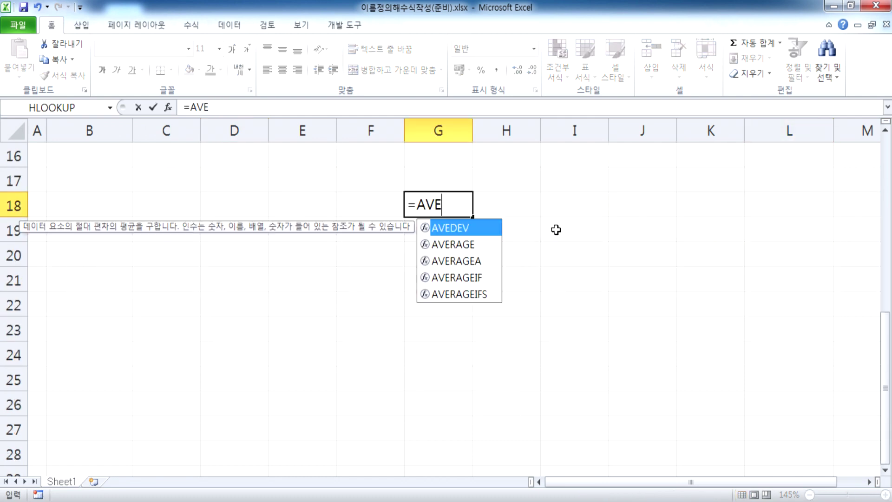
pyautogui.press('Down')
pyautogui.press('Tab')
pyautogui.write('JAN)')
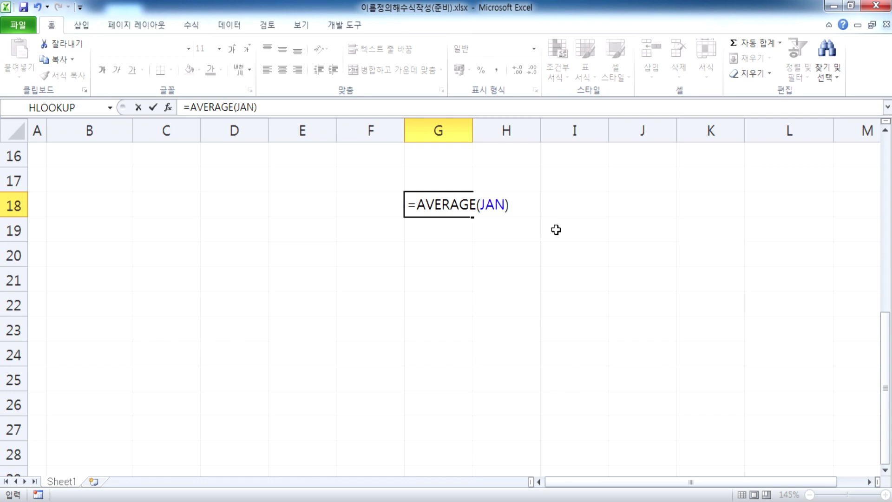
pyautogui.press('Return')
pyautogui.press('Up')
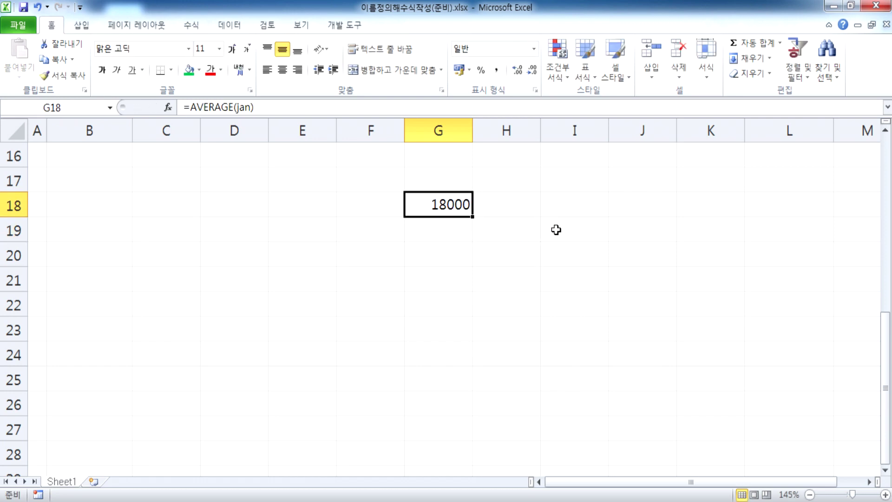
pyautogui.press('F2')
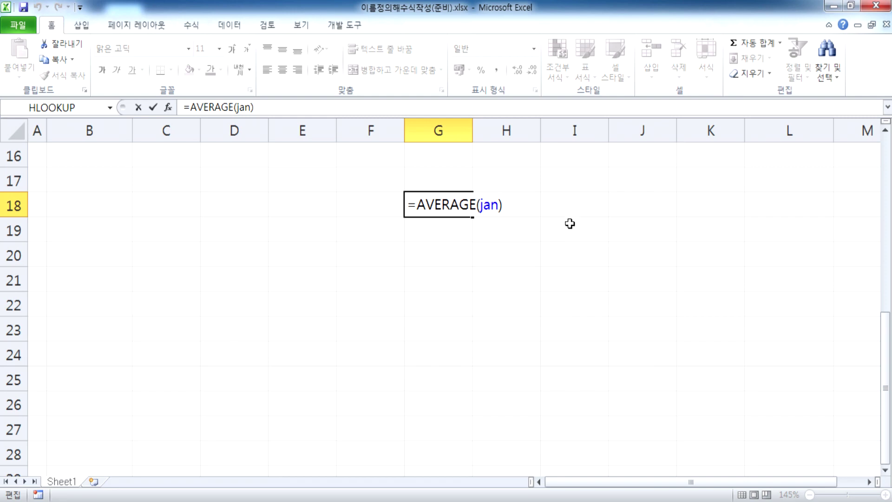
pyautogui.hotkey('ctrl', 'Return')
# Step: Highlight the 이월, 사월 and 오월 value columns in turn as further ranges that need names
pyautogui.scroll(4, 294, 224)
pyautogui.moveTo(312, 229); pyautogui.dragTo(300, 349)
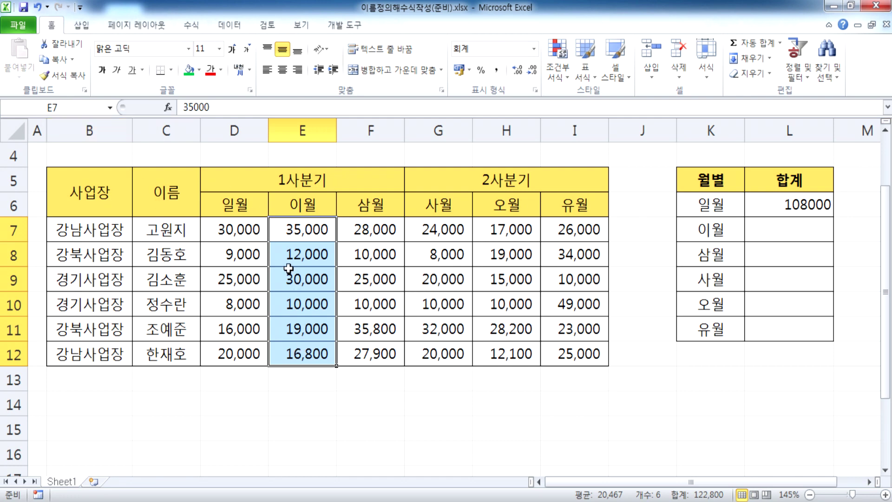
pyautogui.moveTo(432, 221); pyautogui.dragTo(435, 334)
pyautogui.moveTo(511, 230); pyautogui.dragTo(534, 349)
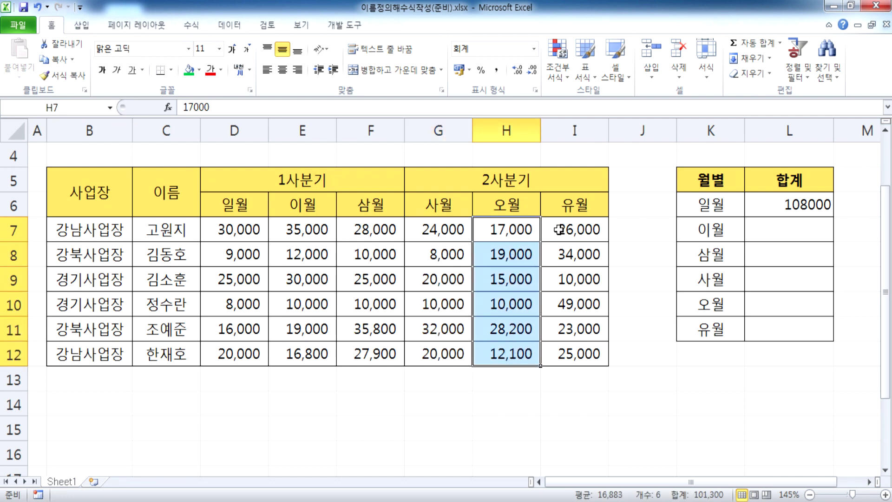
pyautogui.scroll(-2, 360, 310)
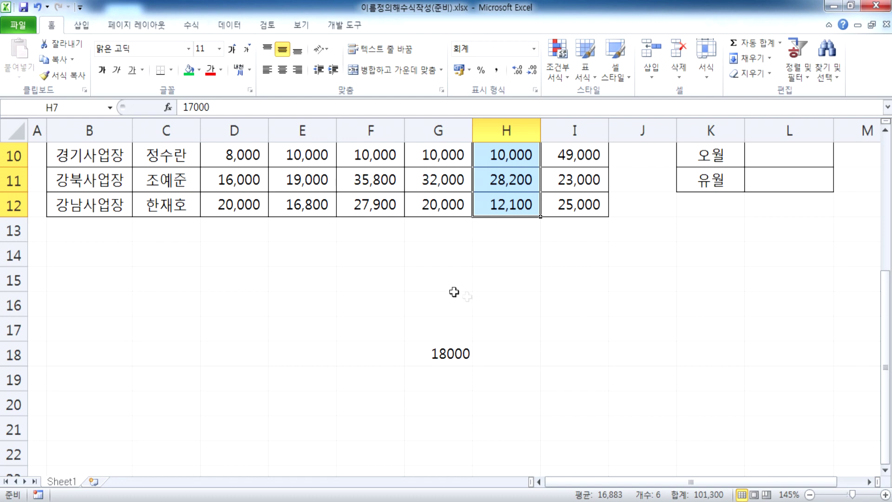
# Step: Review the new-name settings offered for the 이월 values in E7:E12 and the existing entries in the Name Manager
pyautogui.scroll(3, 274, 254)
pyautogui.moveTo(297, 304); pyautogui.dragTo(299, 424)
pyautogui.scroll(-1, 336, 323)
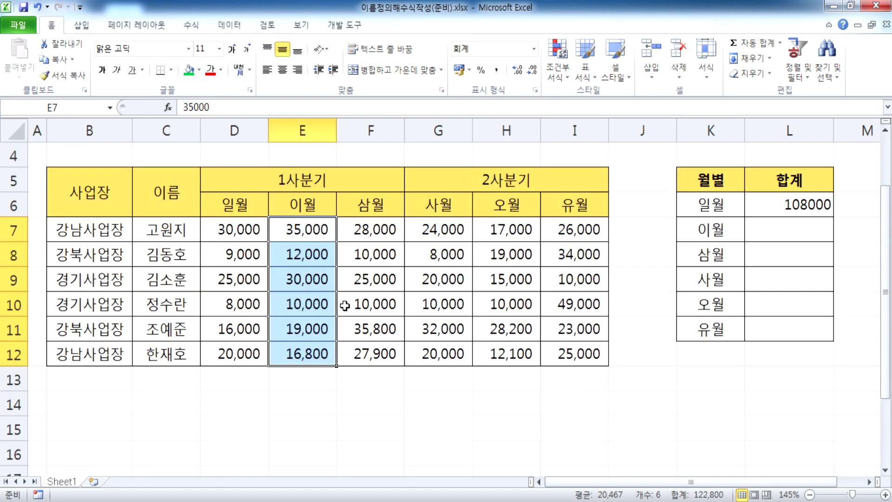
pyautogui.click(190, 28)
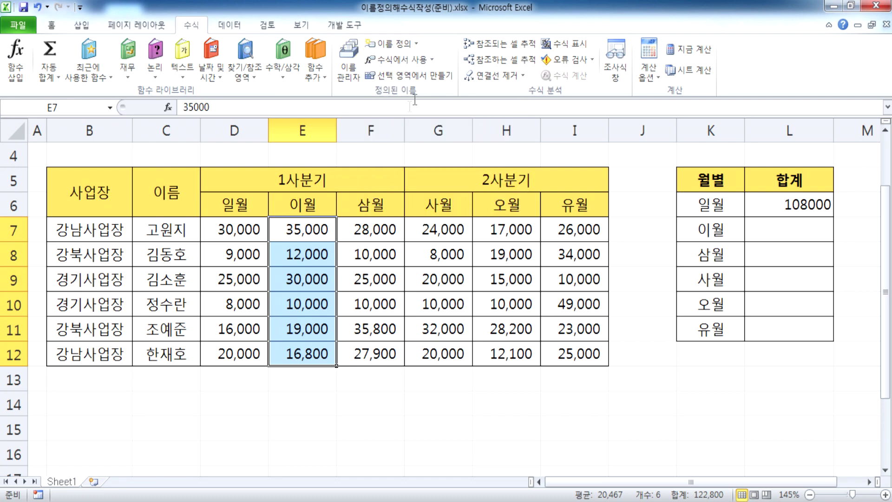
pyautogui.click(396, 47)
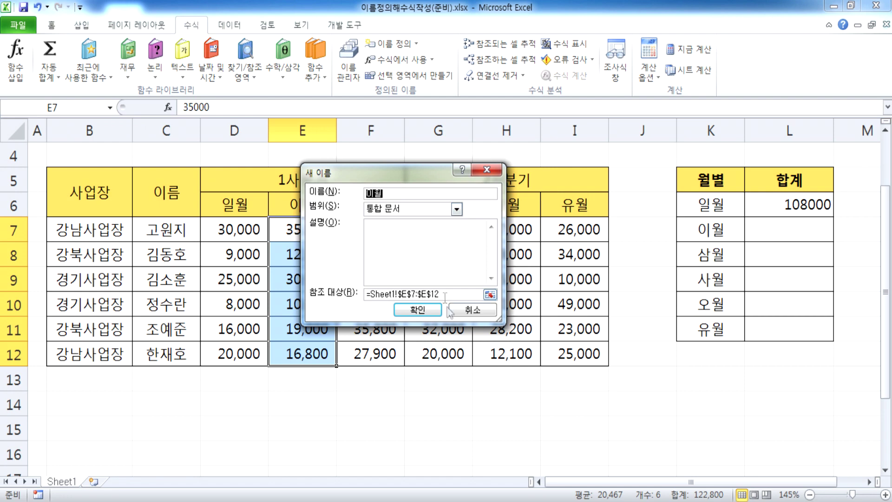
pyautogui.click(466, 309)
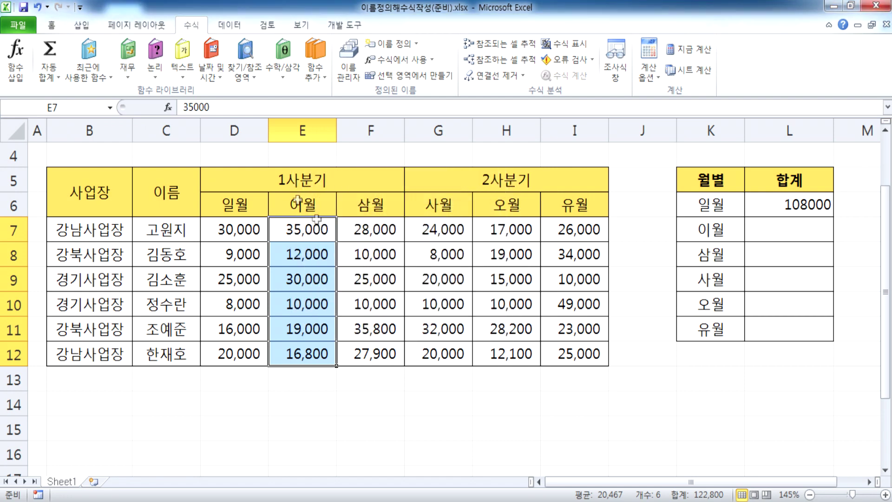
pyautogui.click(74, 107)
pyautogui.click(352, 77)
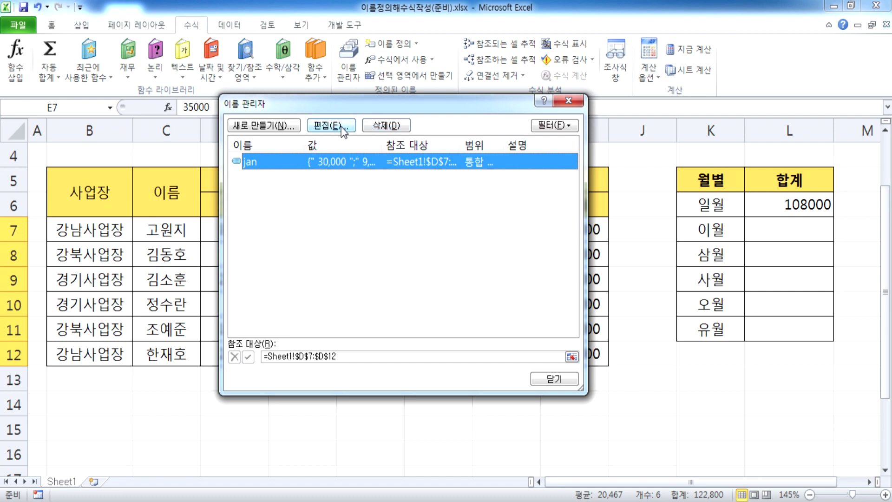
pyautogui.click(568, 101)
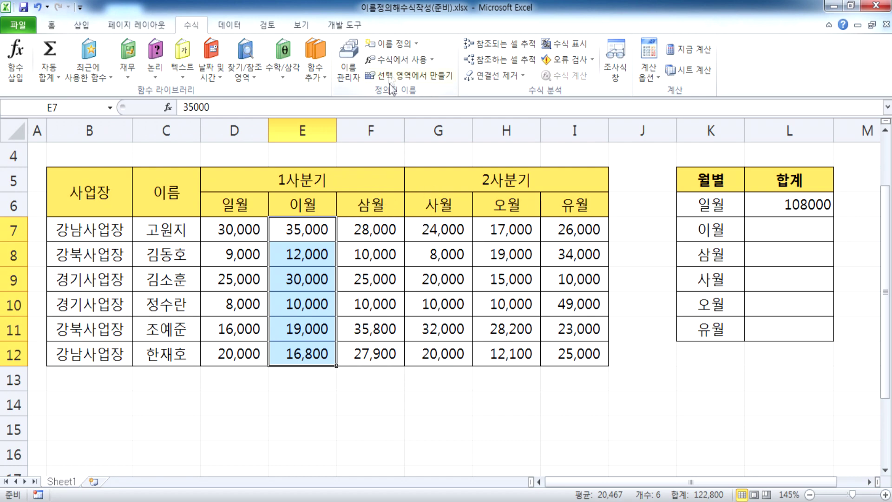
# Step: Try to define a custom name for the 이월 values in E7:E12
pyautogui.click(389, 46)
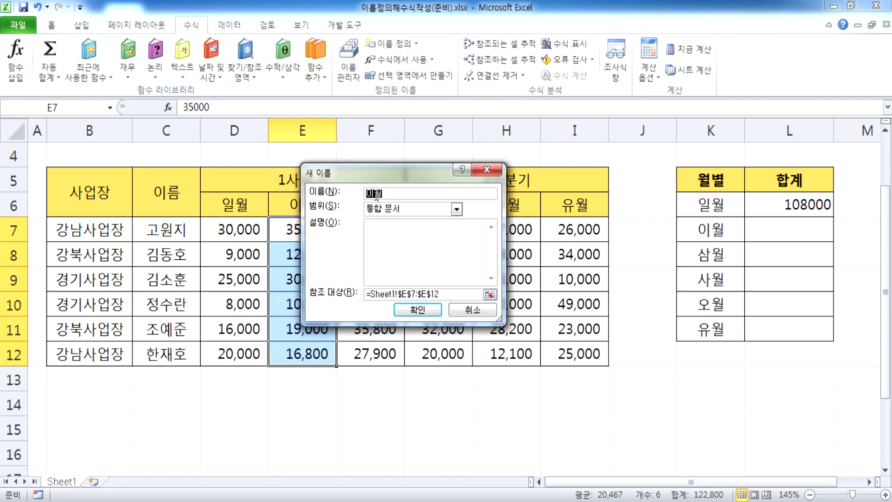
pyautogui.write('FA')
pyautogui.write('b')
pyautogui.press('Return')
pyautogui.click(68, 107)
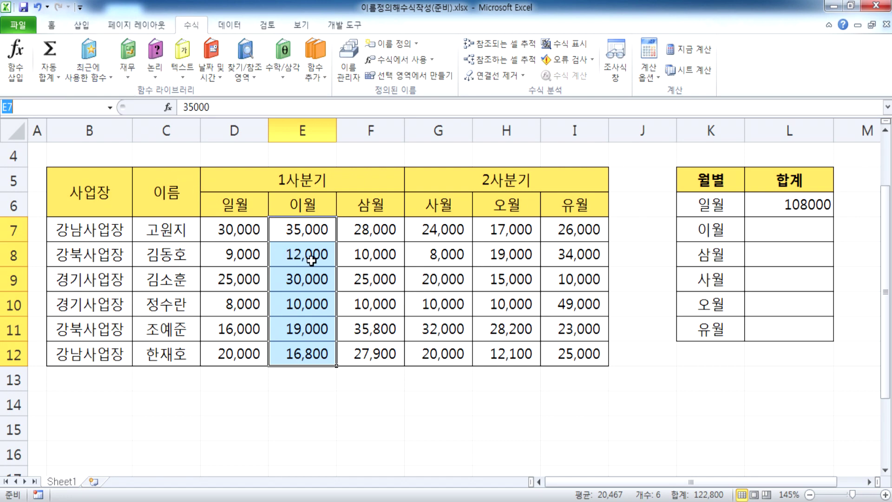
# Step: Highlight the month headers in D6:I6 and the 일월 and 이월 value columns to show how headers match their data
pyautogui.moveTo(237, 207); pyautogui.dragTo(569, 203)
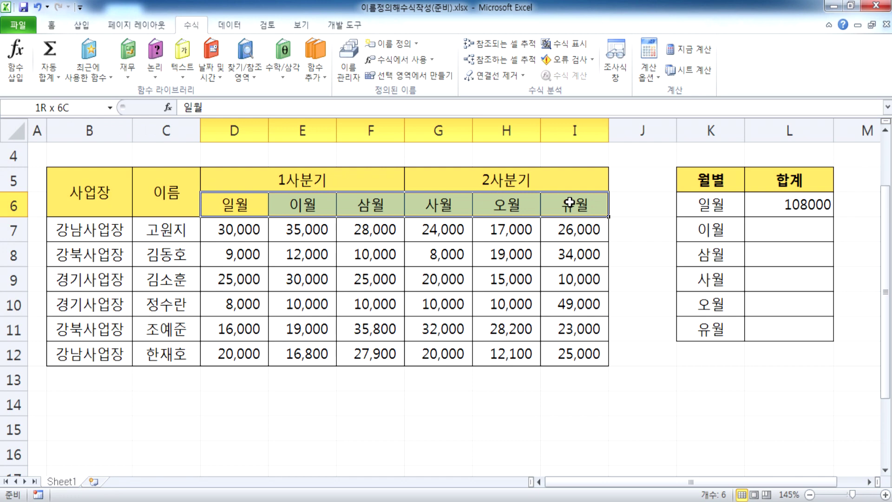
pyautogui.moveTo(246, 203); pyautogui.dragTo(563, 353)
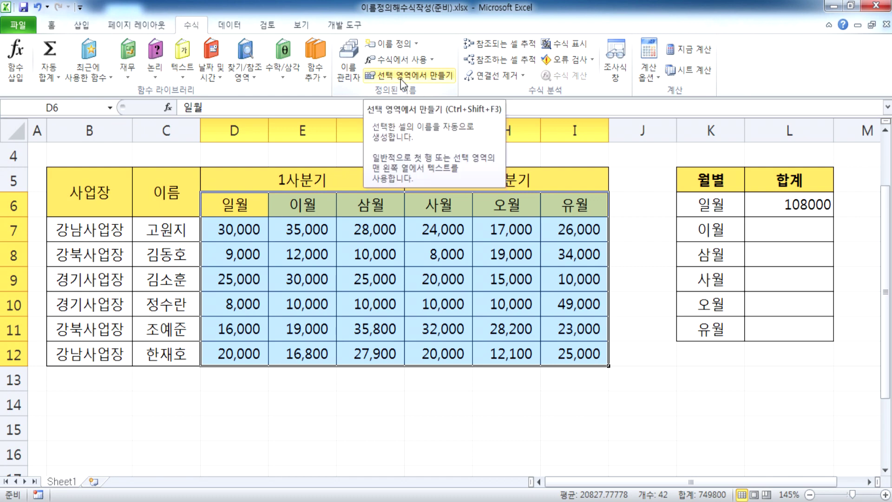
pyautogui.moveTo(238, 231); pyautogui.dragTo(235, 351)
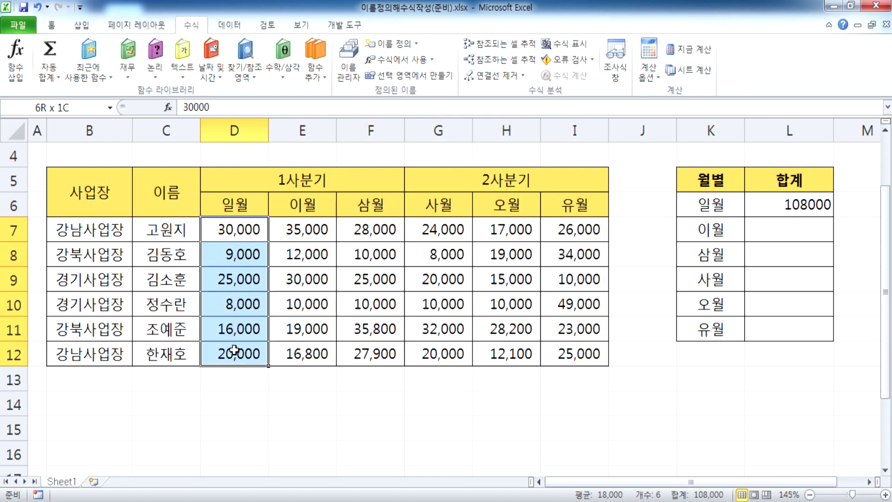
pyautogui.click(240, 207)
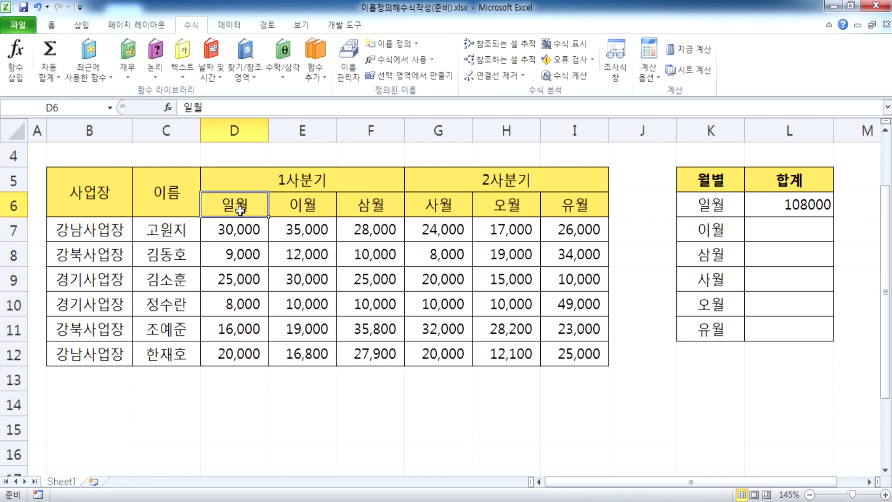
pyautogui.moveTo(319, 235); pyautogui.dragTo(308, 352)
pyautogui.click(234, 206)
pyautogui.moveTo(233, 229); pyautogui.dragTo(233, 351)
# Step: Create names for the monthly columns in D6:I12 from the selection, using the first row as the names
pyautogui.moveTo(234, 205); pyautogui.dragTo(577, 353)
pyautogui.click(402, 76)
pyautogui.moveTo(384, 186); pyautogui.dragTo(323, 217)
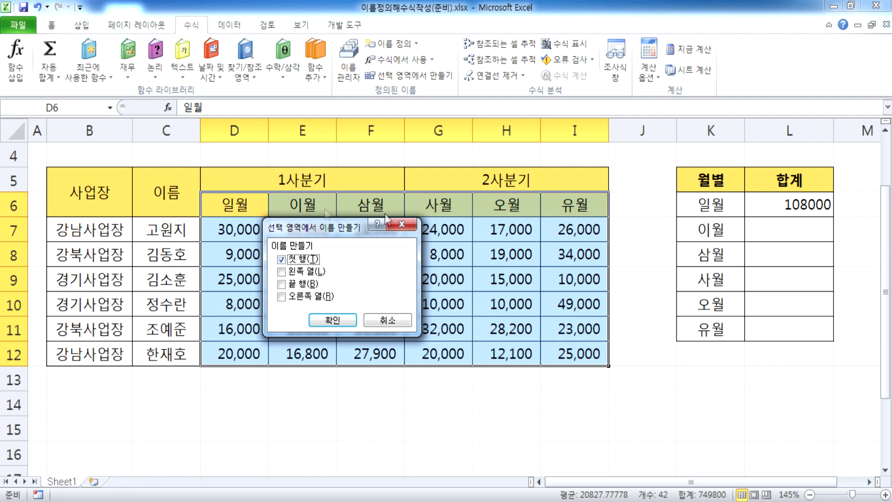
pyautogui.click(325, 321)
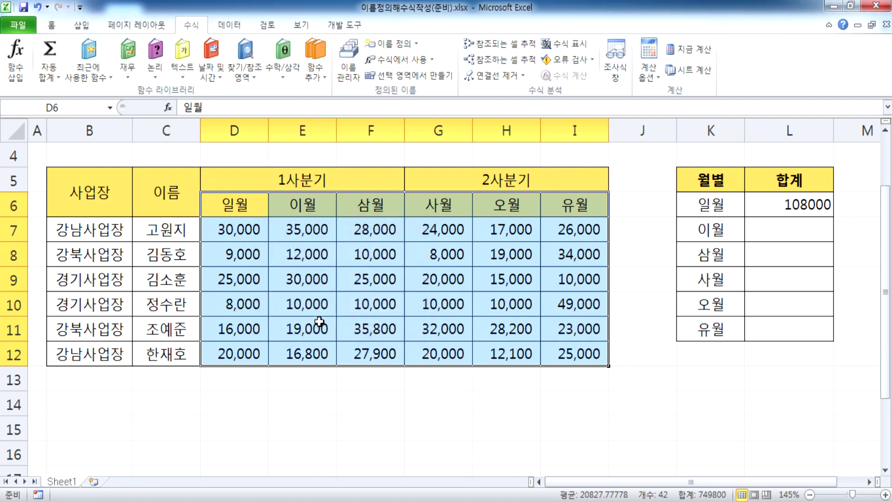
# Step: Go to the named ranges 사월, 오월 and 이월 in turn to check which cells each covers
pyautogui.click(430, 411)
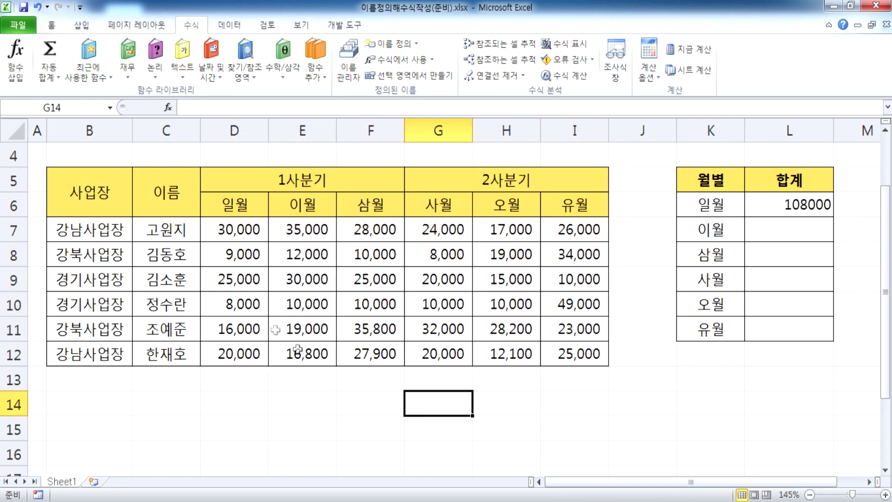
pyautogui.click(110, 110)
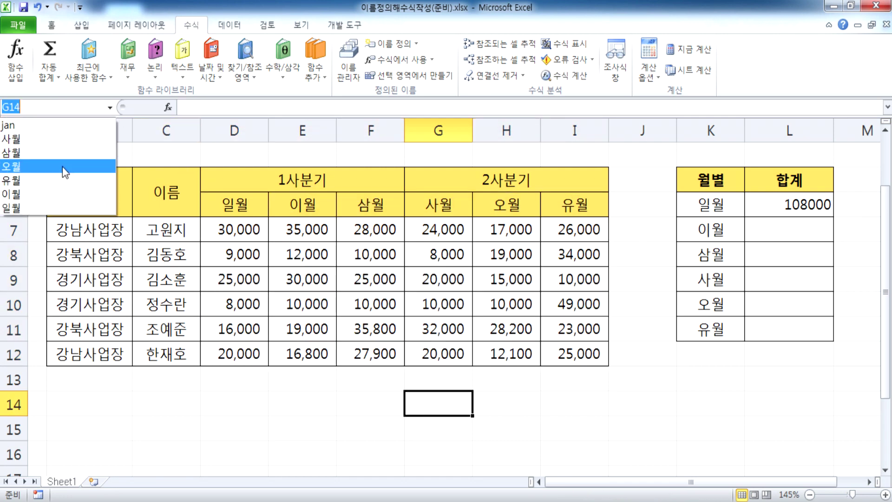
pyautogui.click(56, 139)
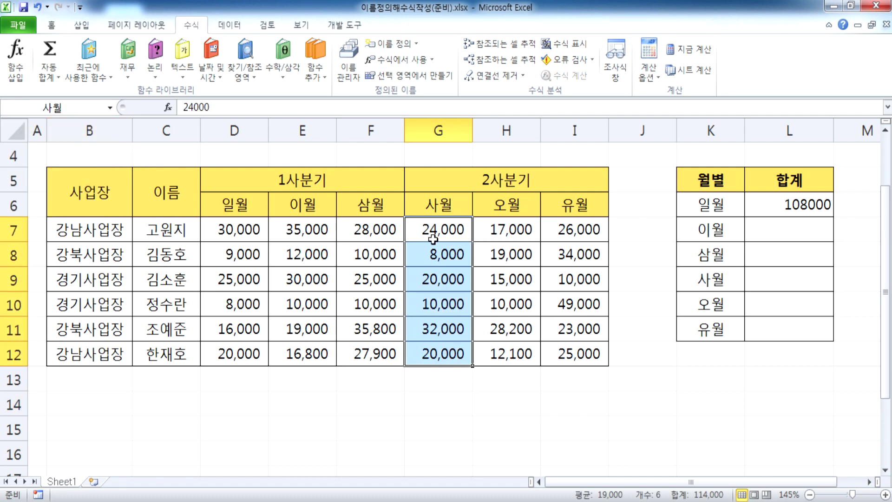
pyautogui.click(111, 107)
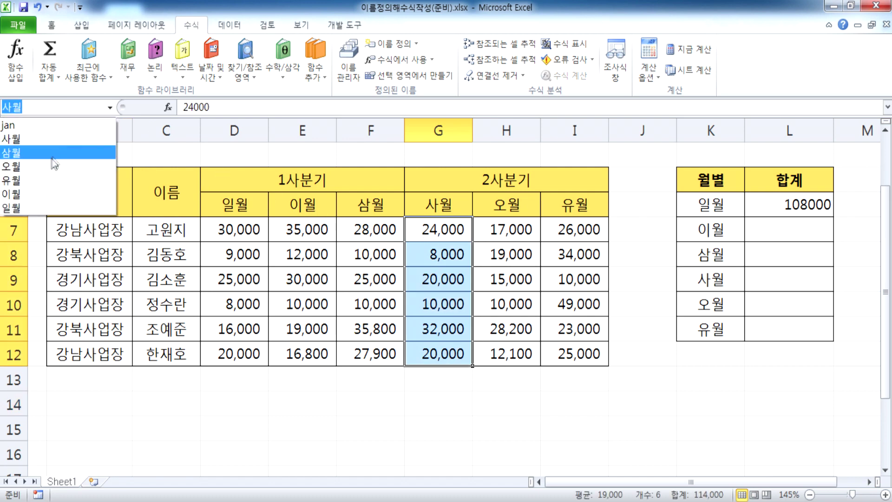
pyautogui.click(75, 163)
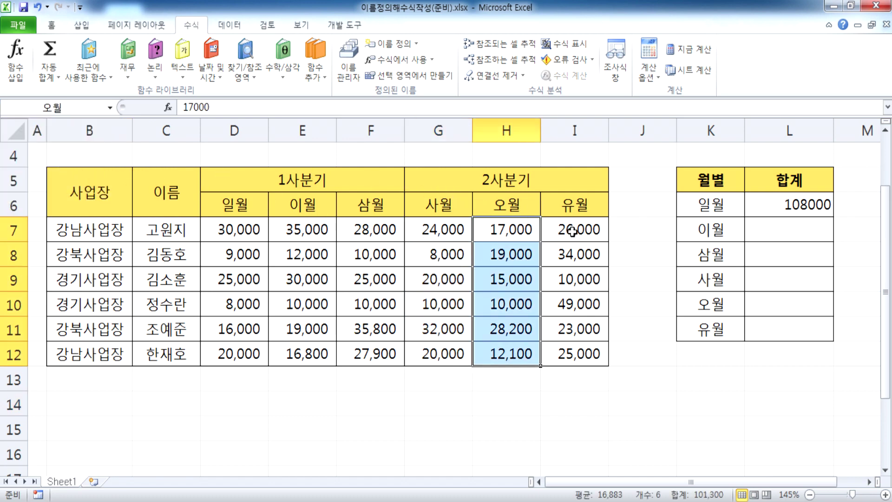
pyautogui.click(111, 107)
pyautogui.click(51, 193)
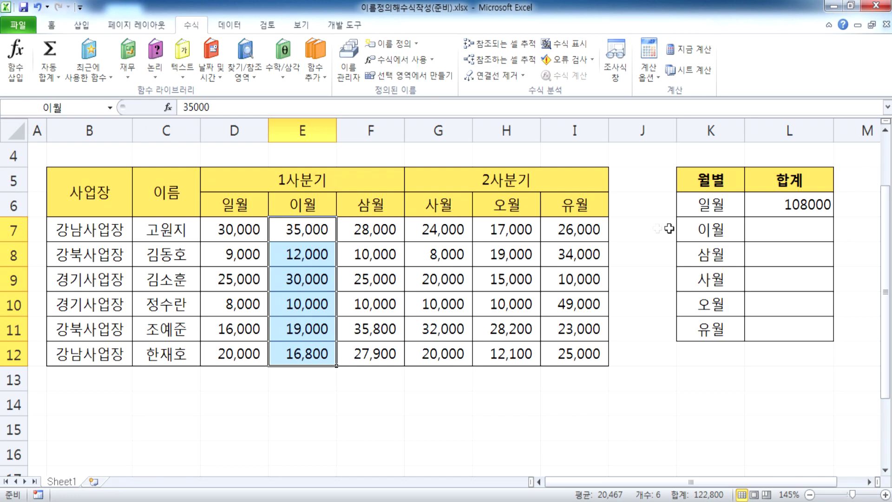
# Step: Clear the 일월 total in L6 and narrow the empty column J
pyautogui.click(762, 207)
pyautogui.press('Delete')
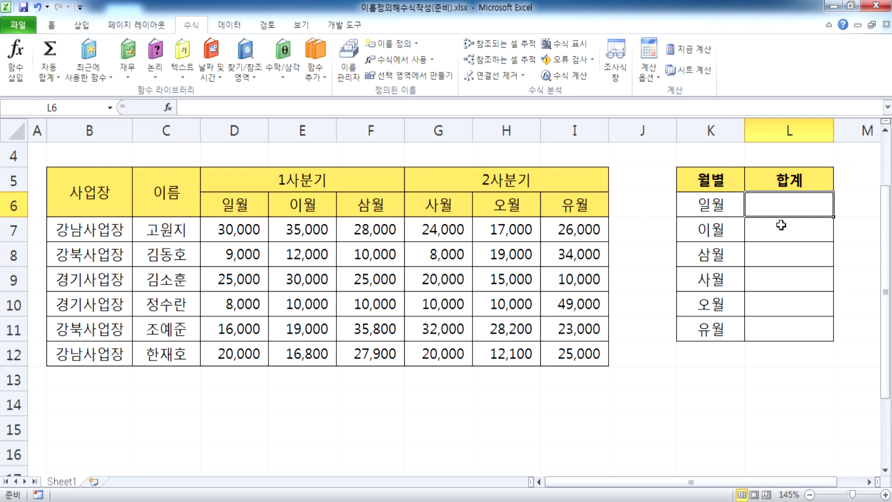
pyautogui.moveTo(676, 130); pyautogui.dragTo(628, 130)
# Step: Enter =SUM(K6) in L6 and compare its reference with the 일월 values in D7:D12
pyautogui.write('=sum')
pyautogui.press('Tab')
pyautogui.click(661, 201)
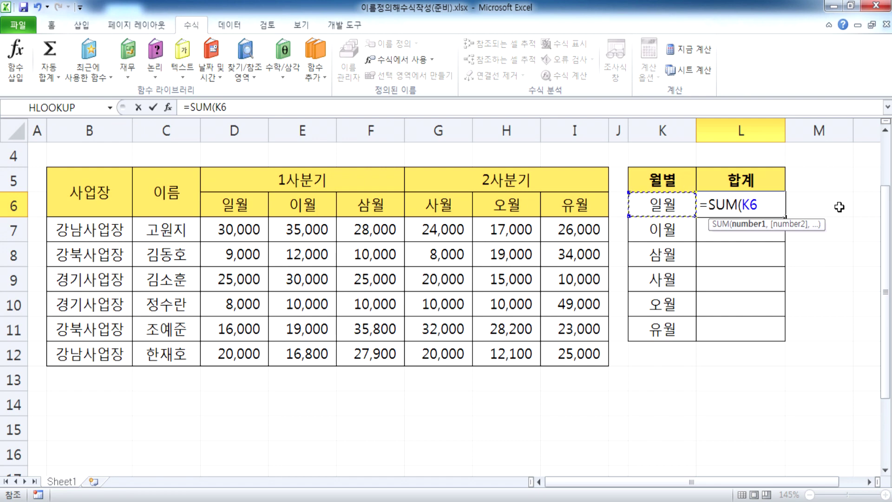
pyautogui.press('Return')
pyautogui.press('Up')
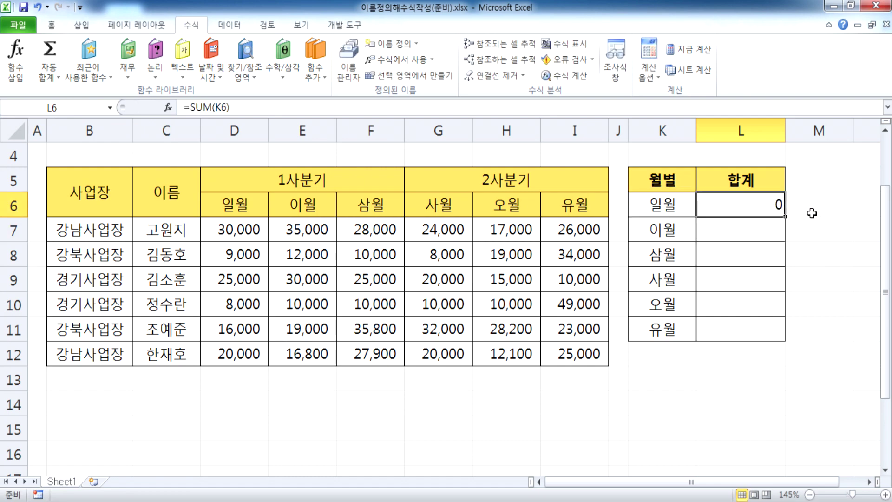
pyautogui.press('F2')
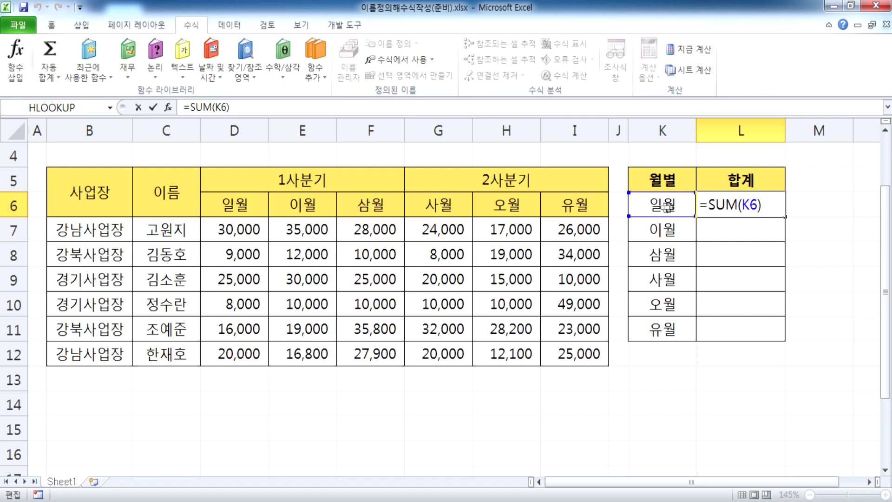
pyautogui.moveTo(246, 231); pyautogui.dragTo(238, 352)
pyautogui.click(739, 204)
pyautogui.press('F2')
pyautogui.press('Escape')
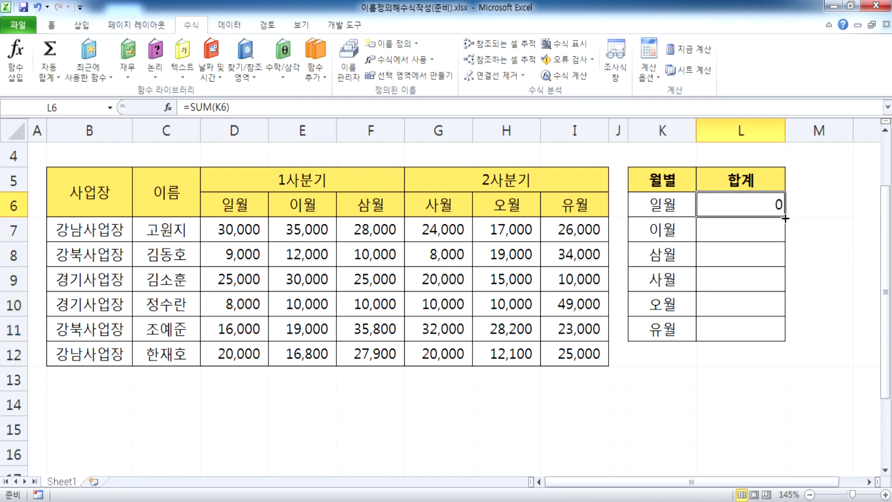
# Step: Try filling the L6 formula down to L11 and inspect the references in L9 and L11
pyautogui.moveTo(784, 216); pyautogui.dragTo(780, 333)
pyautogui.doubleClick(740, 281)
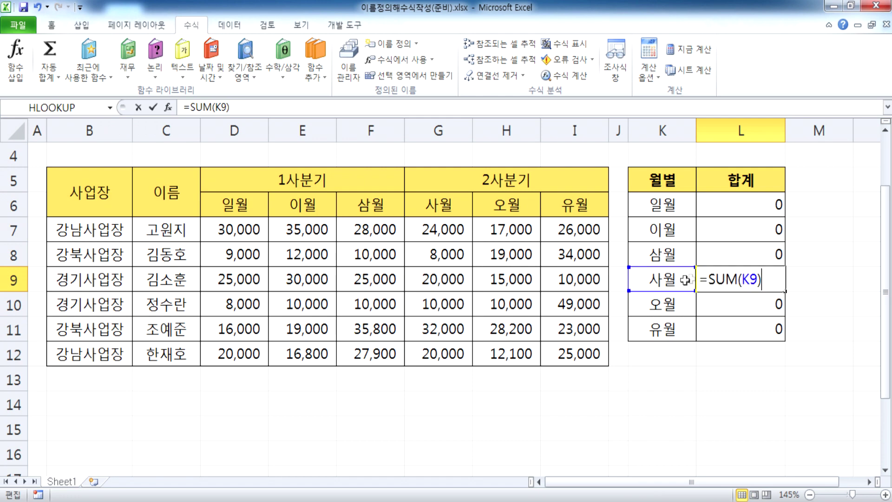
pyautogui.press('Escape')
pyautogui.doubleClick(724, 329)
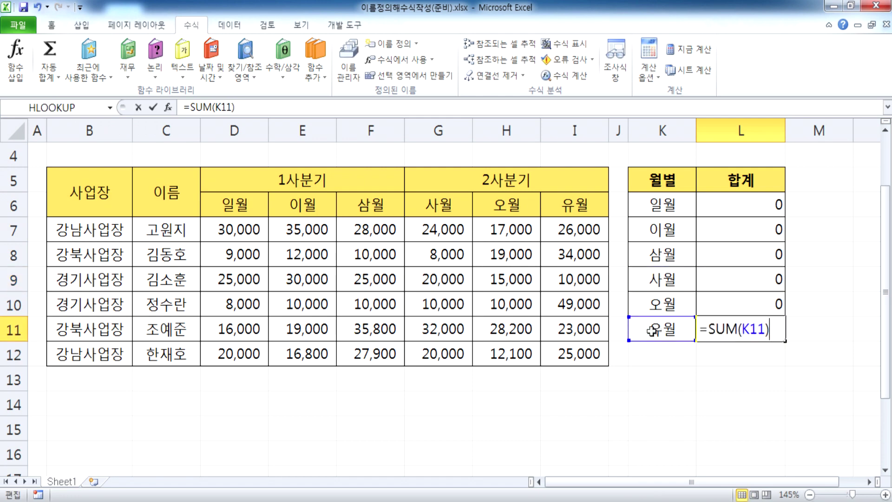
pyautogui.press('Escape')
pyautogui.moveTo(720, 228); pyautogui.dragTo(725, 322)
pyautogui.press('Delete')
# Step: Change the 일월 total formula in L6 to =SUM(일월) and check the range it references
pyautogui.click(701, 207)
pyautogui.doubleClick(738, 208)
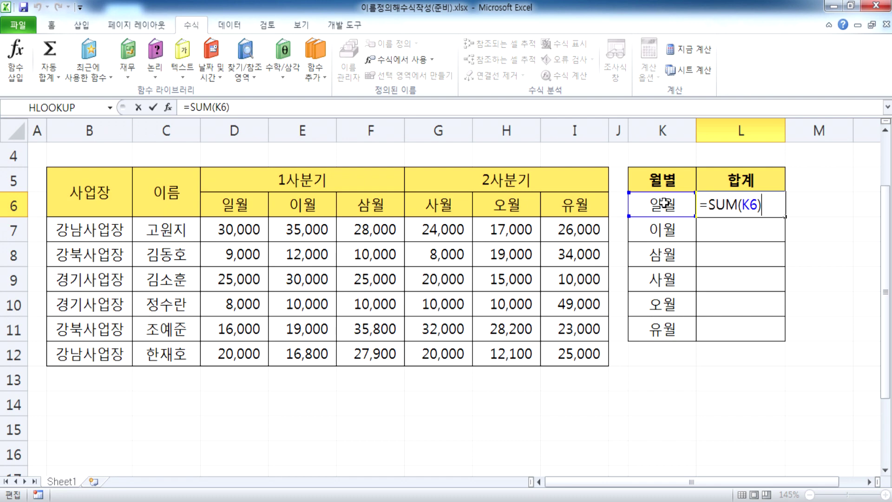
pyautogui.doubleClick(748, 205)
pyautogui.write('d')
pyautogui.press('BackSpace')
pyautogui.write('일우')
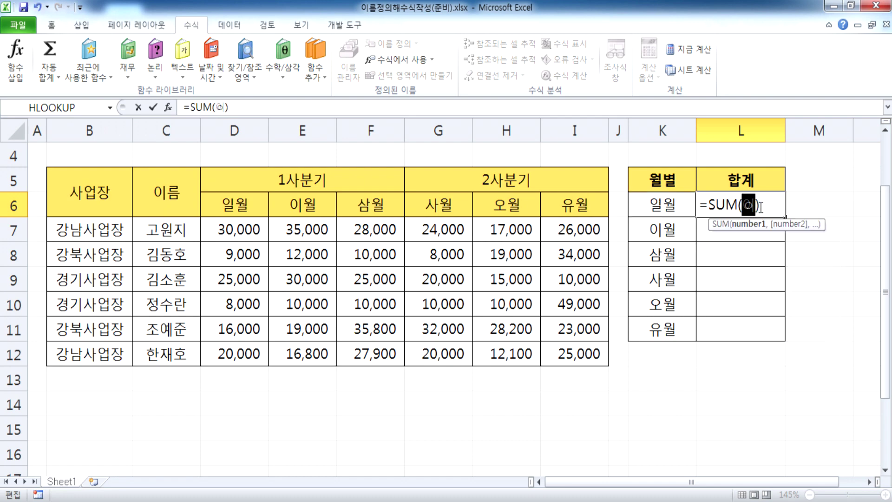
pyautogui.press('Return')
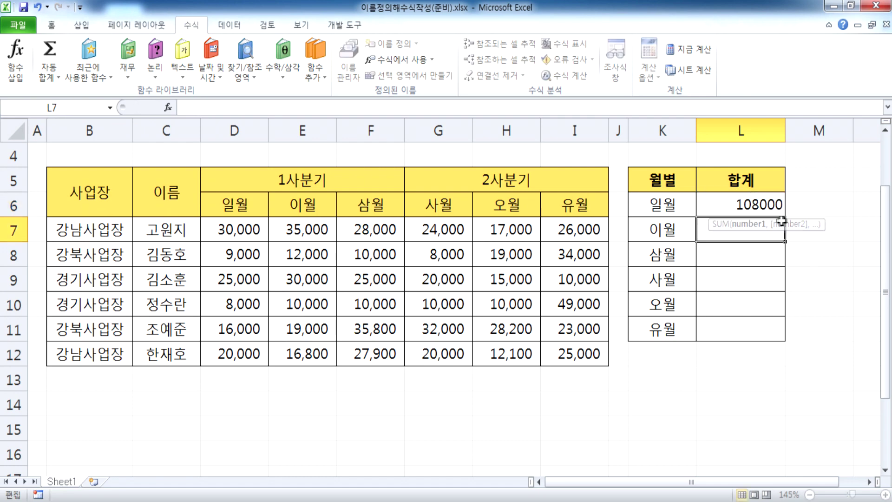
pyautogui.press('Up')
pyautogui.press('F2')
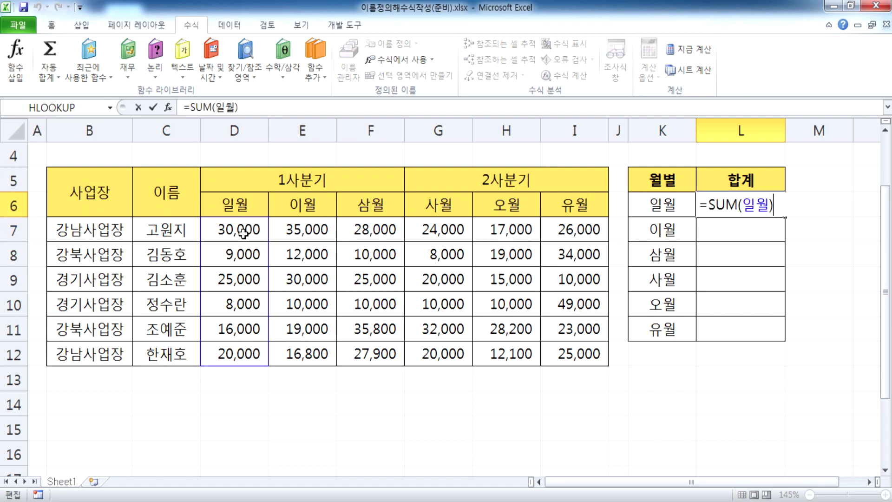
pyautogui.press('Escape')
# Step: Fill the =SUM(일월) formula from L6 down to L11 and inspect the copy in L9
pyautogui.moveTo(785, 216); pyautogui.dragTo(778, 337)
pyautogui.click(757, 279)
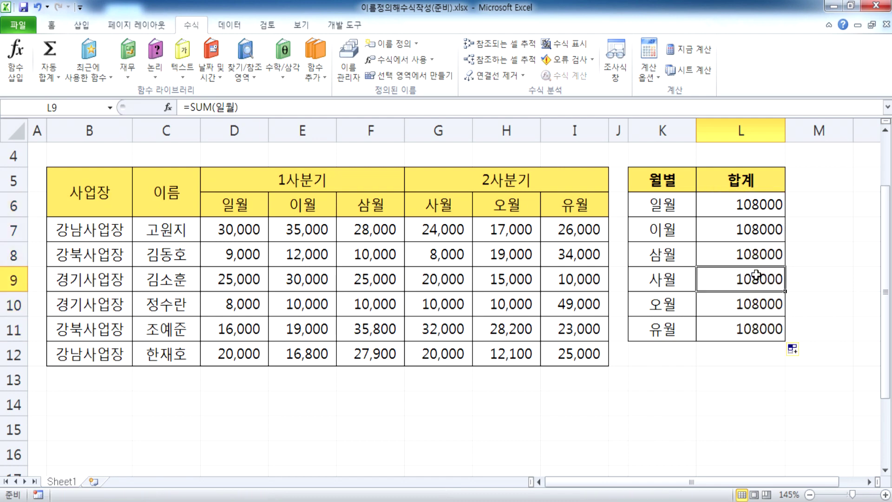
pyautogui.press('F2')
pyautogui.press('Escape')
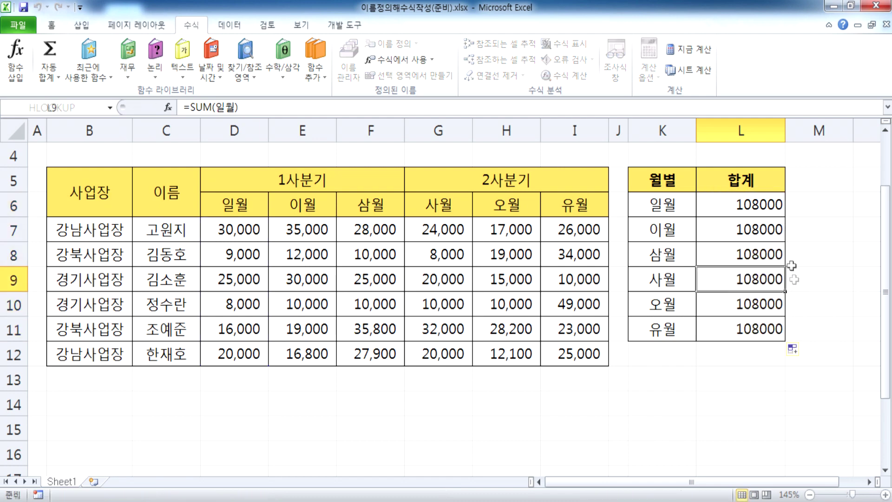
# Step: Inspect the range referenced by the total formulas in L6 and L11 against the month names in K6:K11
pyautogui.click(782, 205)
pyautogui.press('F2')
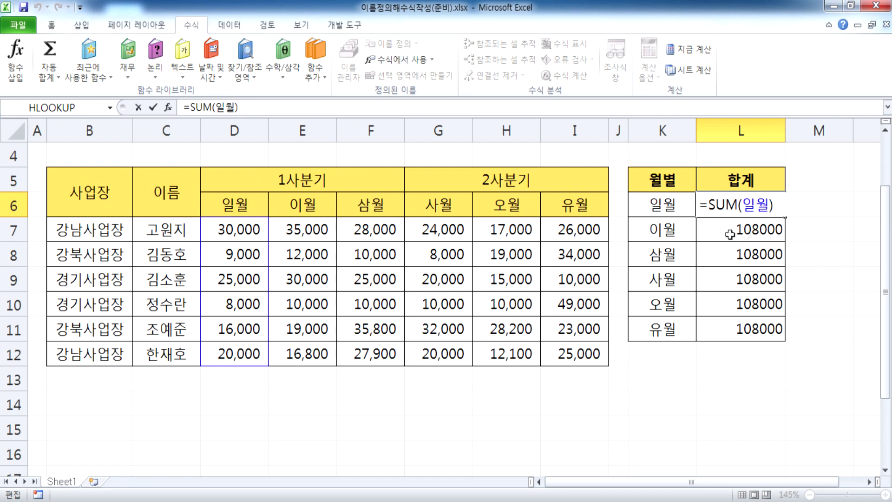
pyautogui.moveTo(665, 207); pyautogui.dragTo(660, 335)
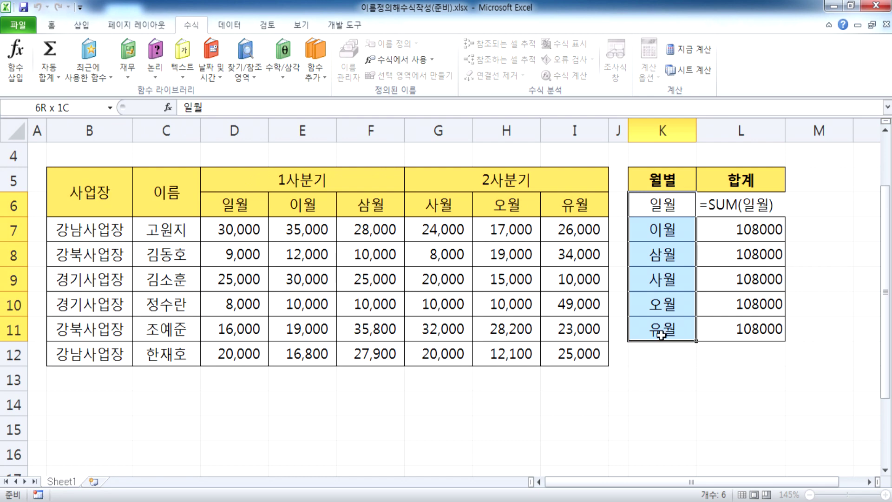
pyautogui.doubleClick(751, 207)
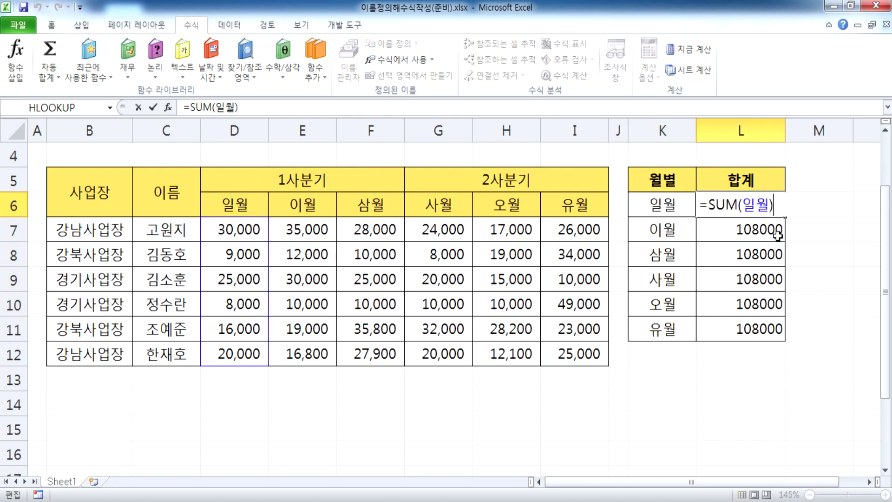
pyautogui.hotkey('ctrl', 'Return')
pyautogui.click(758, 328)
pyautogui.doubleClick(758, 328)
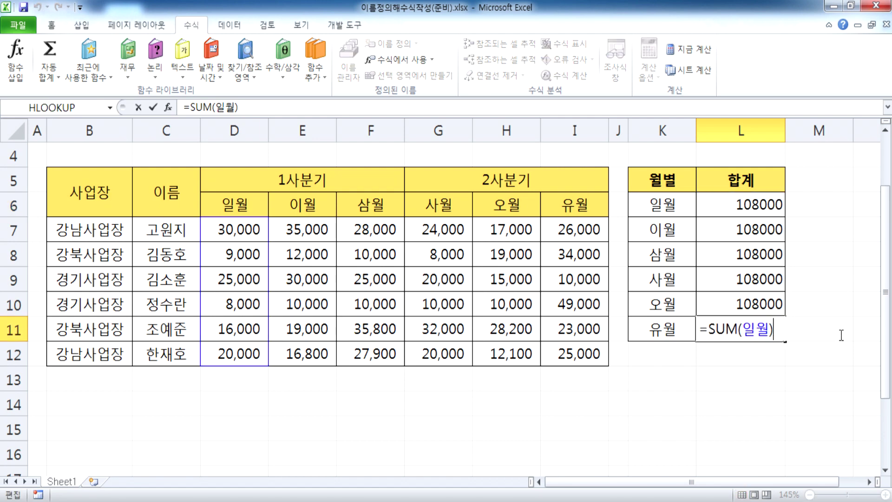
pyautogui.hotkey('ctrl', 'Return')
# Step: Try replacing the month name by hand with 이월 in L7 and 삼월 in L8, and undo the edits
pyautogui.click(767, 233)
pyautogui.doubleClick(767, 233)
pyautogui.hotkey('shift', 'Left')
pyautogui.write('이')
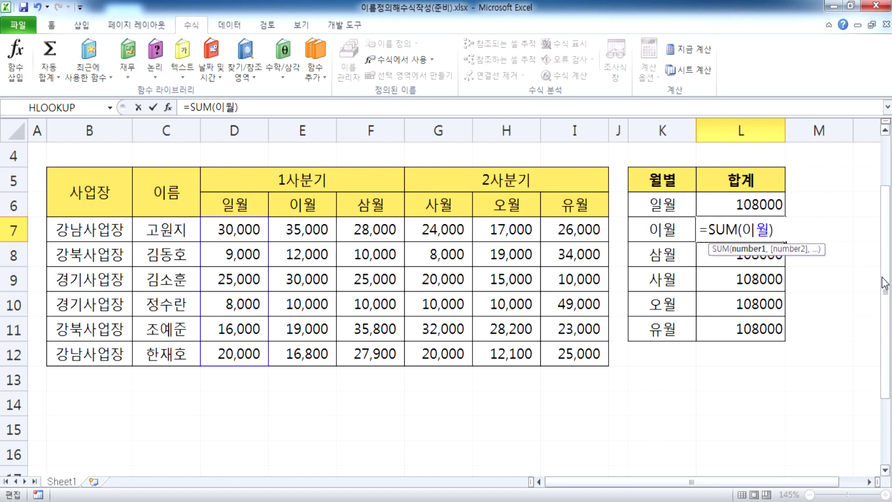
pyautogui.press('Return')
pyautogui.doubleClick(767, 256)
pyautogui.moveTo(748, 253); pyautogui.dragTo(742, 253)
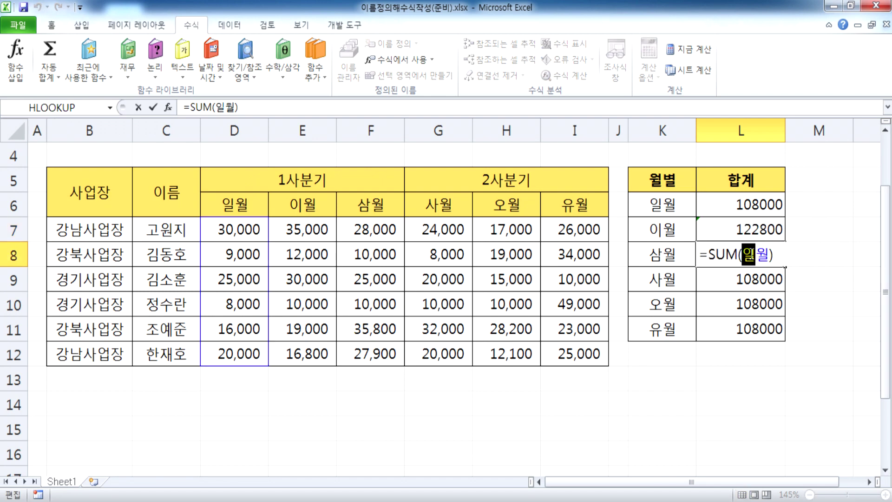
pyautogui.write('삼')
pyautogui.press('Escape')
pyautogui.hotkey('ctrl', 'z')
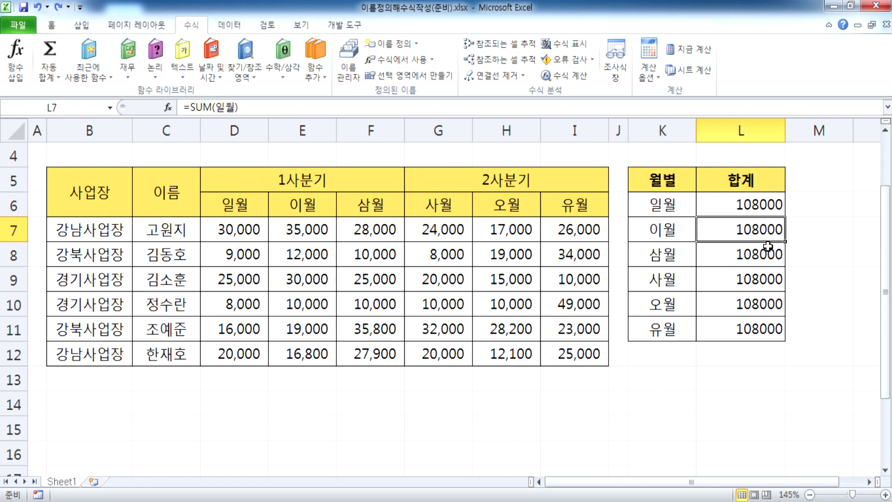
# Step: Replace the 일월 name inside the SUM formula in L6 with a reference to cell K6
pyautogui.click(720, 195)
pyautogui.press('F2')
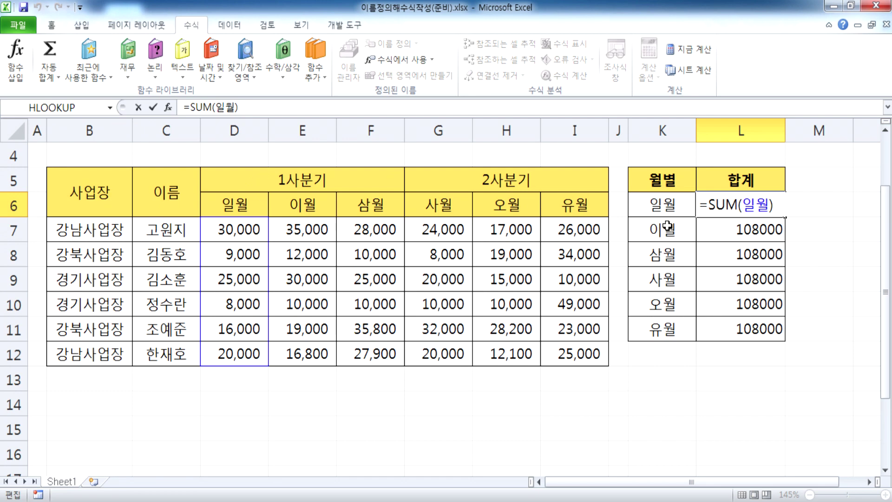
pyautogui.moveTo(742, 204); pyautogui.dragTo(770, 204)
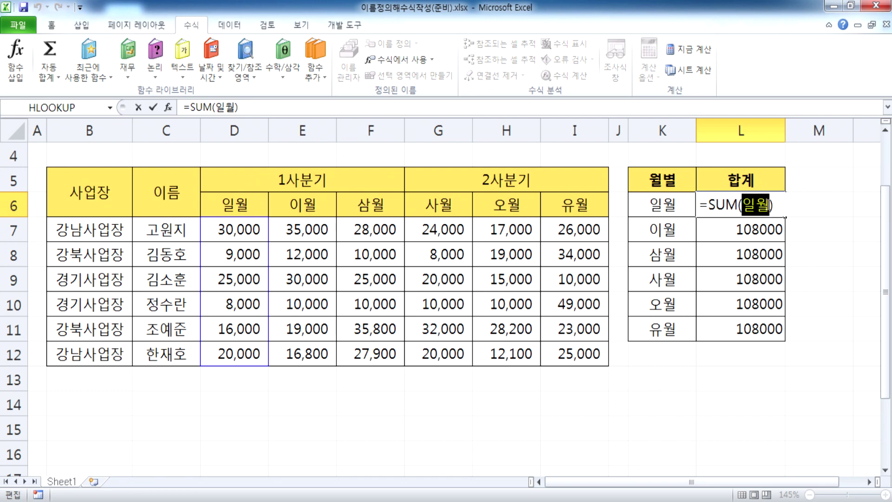
pyautogui.click(659, 205)
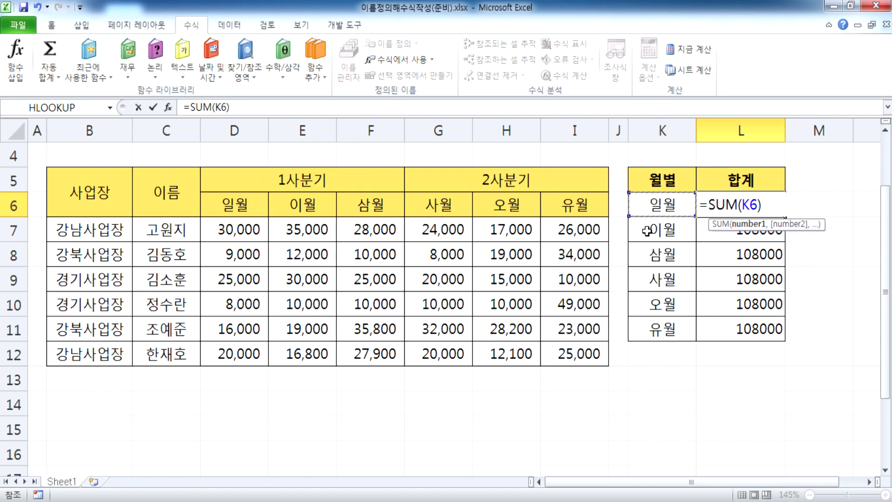
# Step: Wrap the K6 reference in the INDIRECT function so that L6 contains =SUM(INDIRECT(K6))
pyautogui.press('F2')
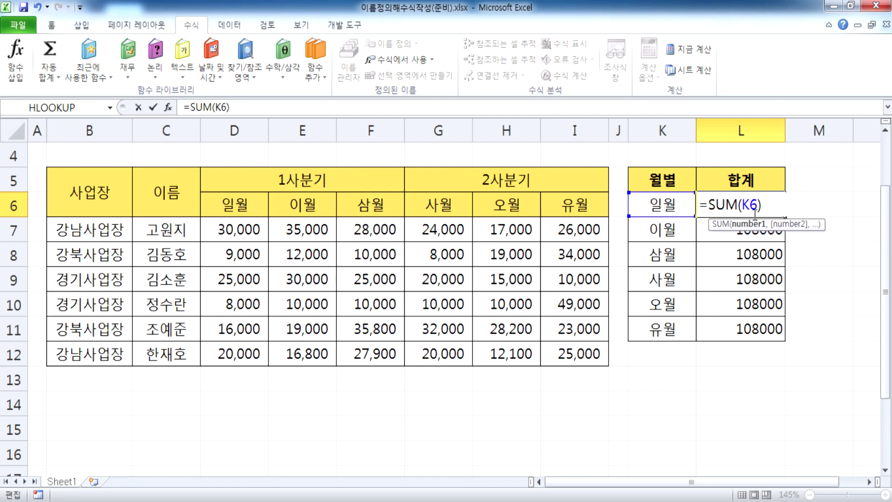
pyautogui.write('ㅏㅜ')
pyautogui.press('BackSpace')
pyautogui.press('BackSpace')
pyautogui.write('inde')
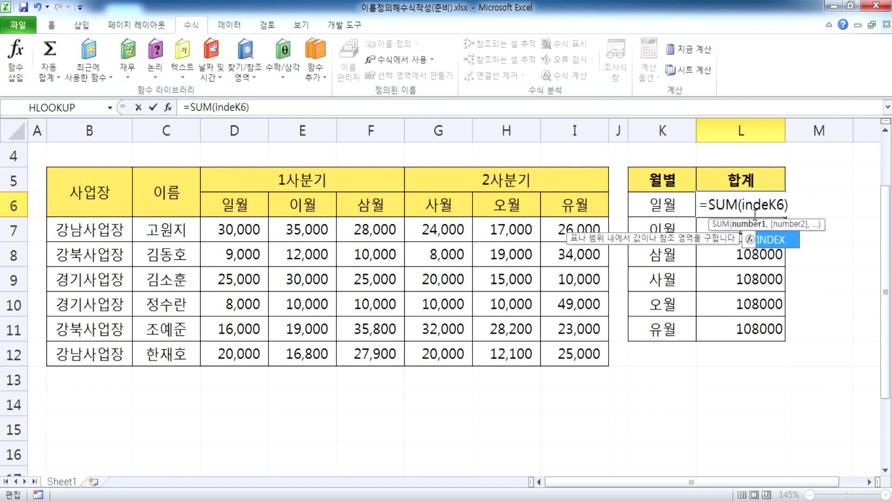
pyautogui.press('BackSpace')
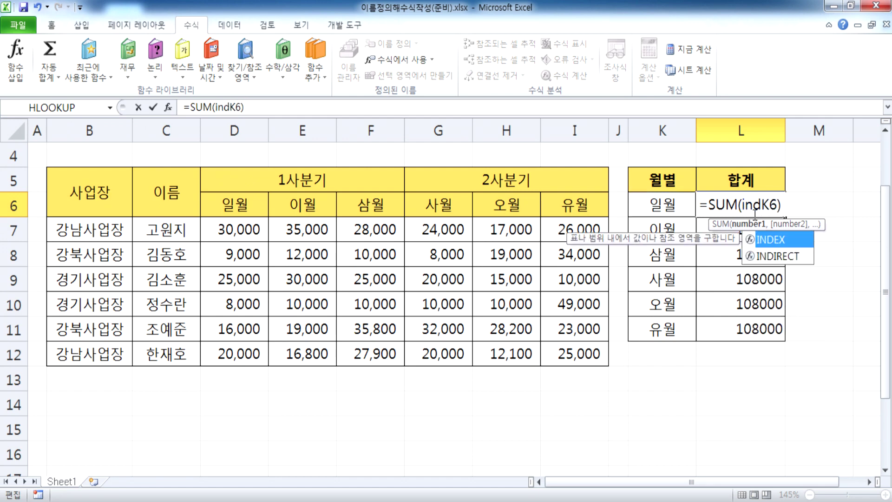
pyautogui.press('Down')
pyautogui.press('Tab')
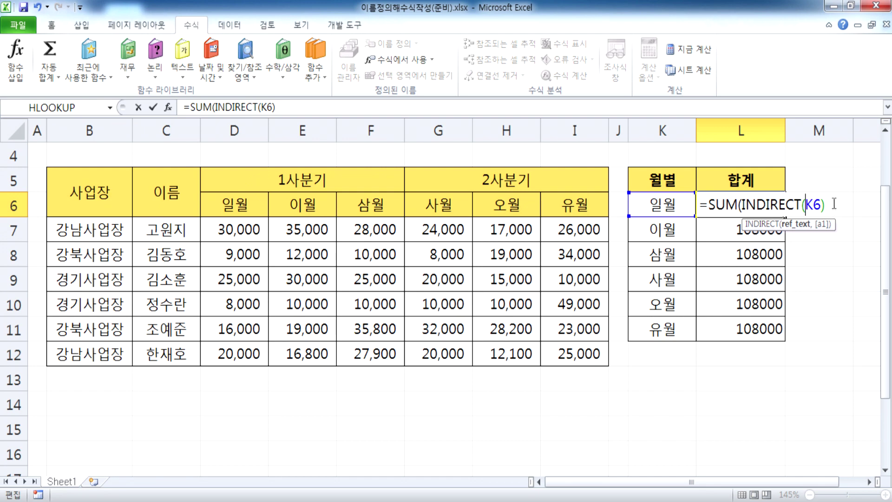
pyautogui.write(')')
pyautogui.press('Return')
# Step: Fill the INDIRECT total formula from L6 down to L11 and format the totals with the comma style
pyautogui.click(771, 207)
pyautogui.doubleClick(783, 216)
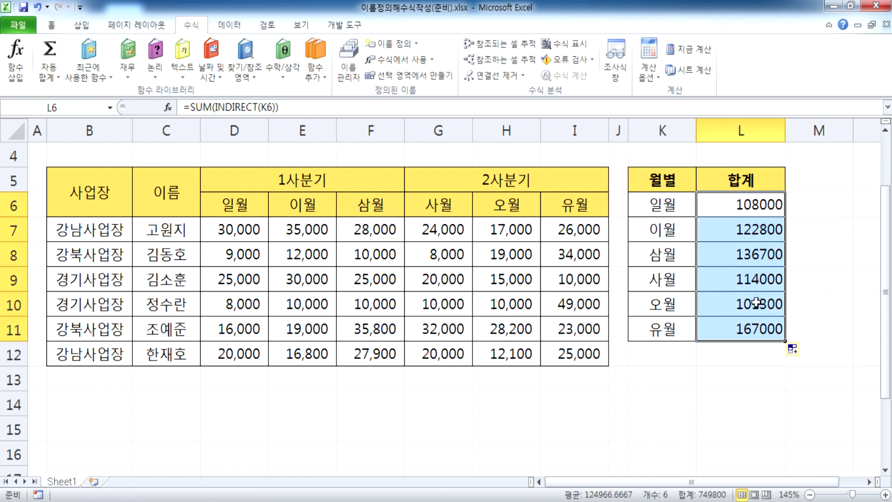
pyautogui.scroll(3, 357, 70)
pyautogui.click(495, 68)
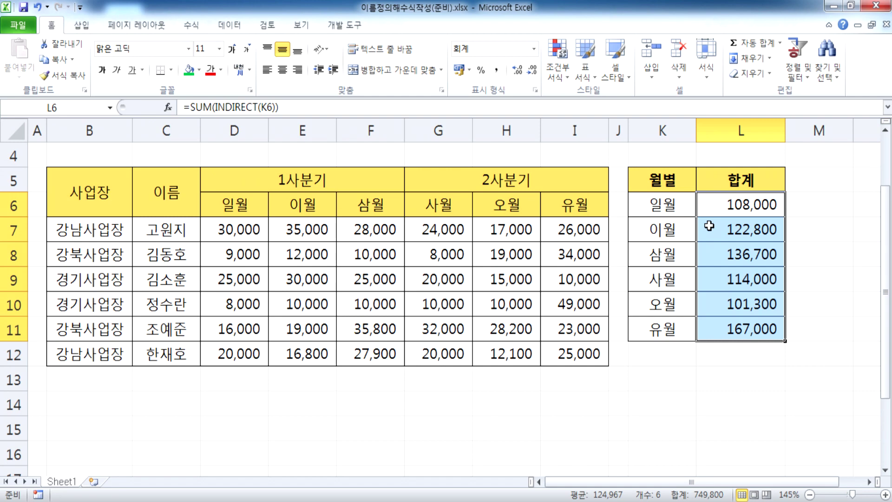
# Step: Deselect the totals and return to cell A1 at the start of the sheet
pyautogui.click(36, 155)
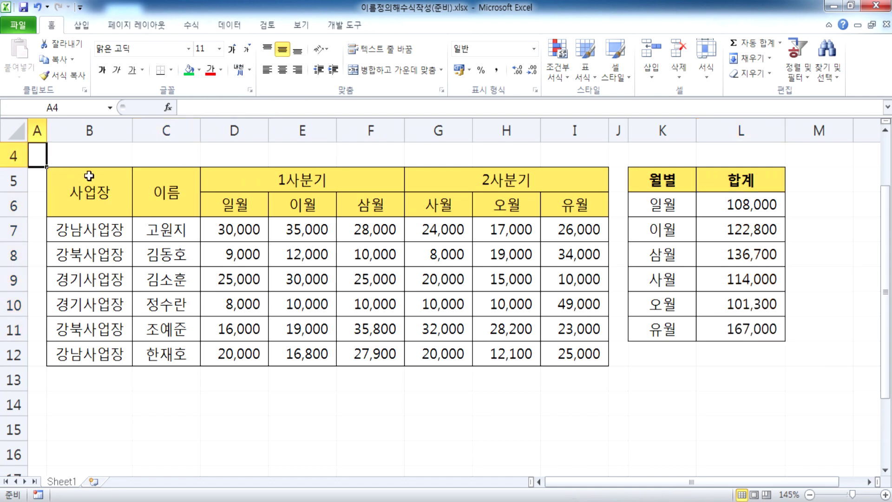
pyautogui.scroll(1, 89, 175)
pyautogui.click(41, 149)
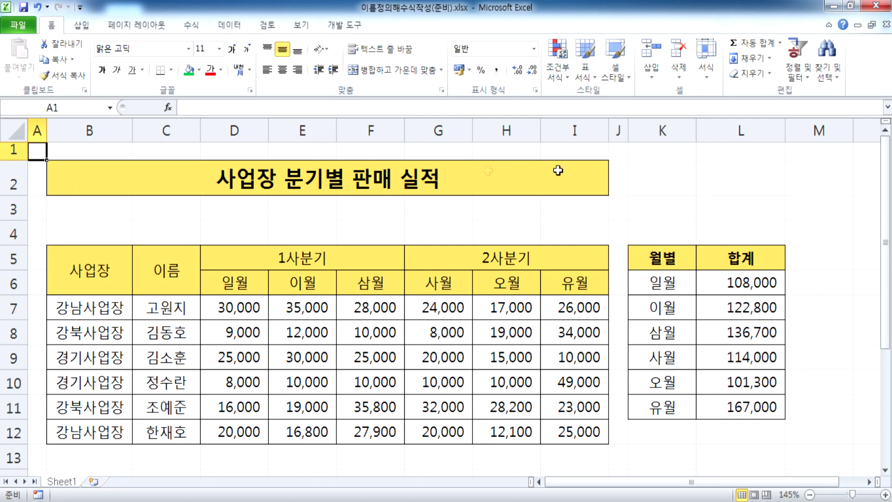